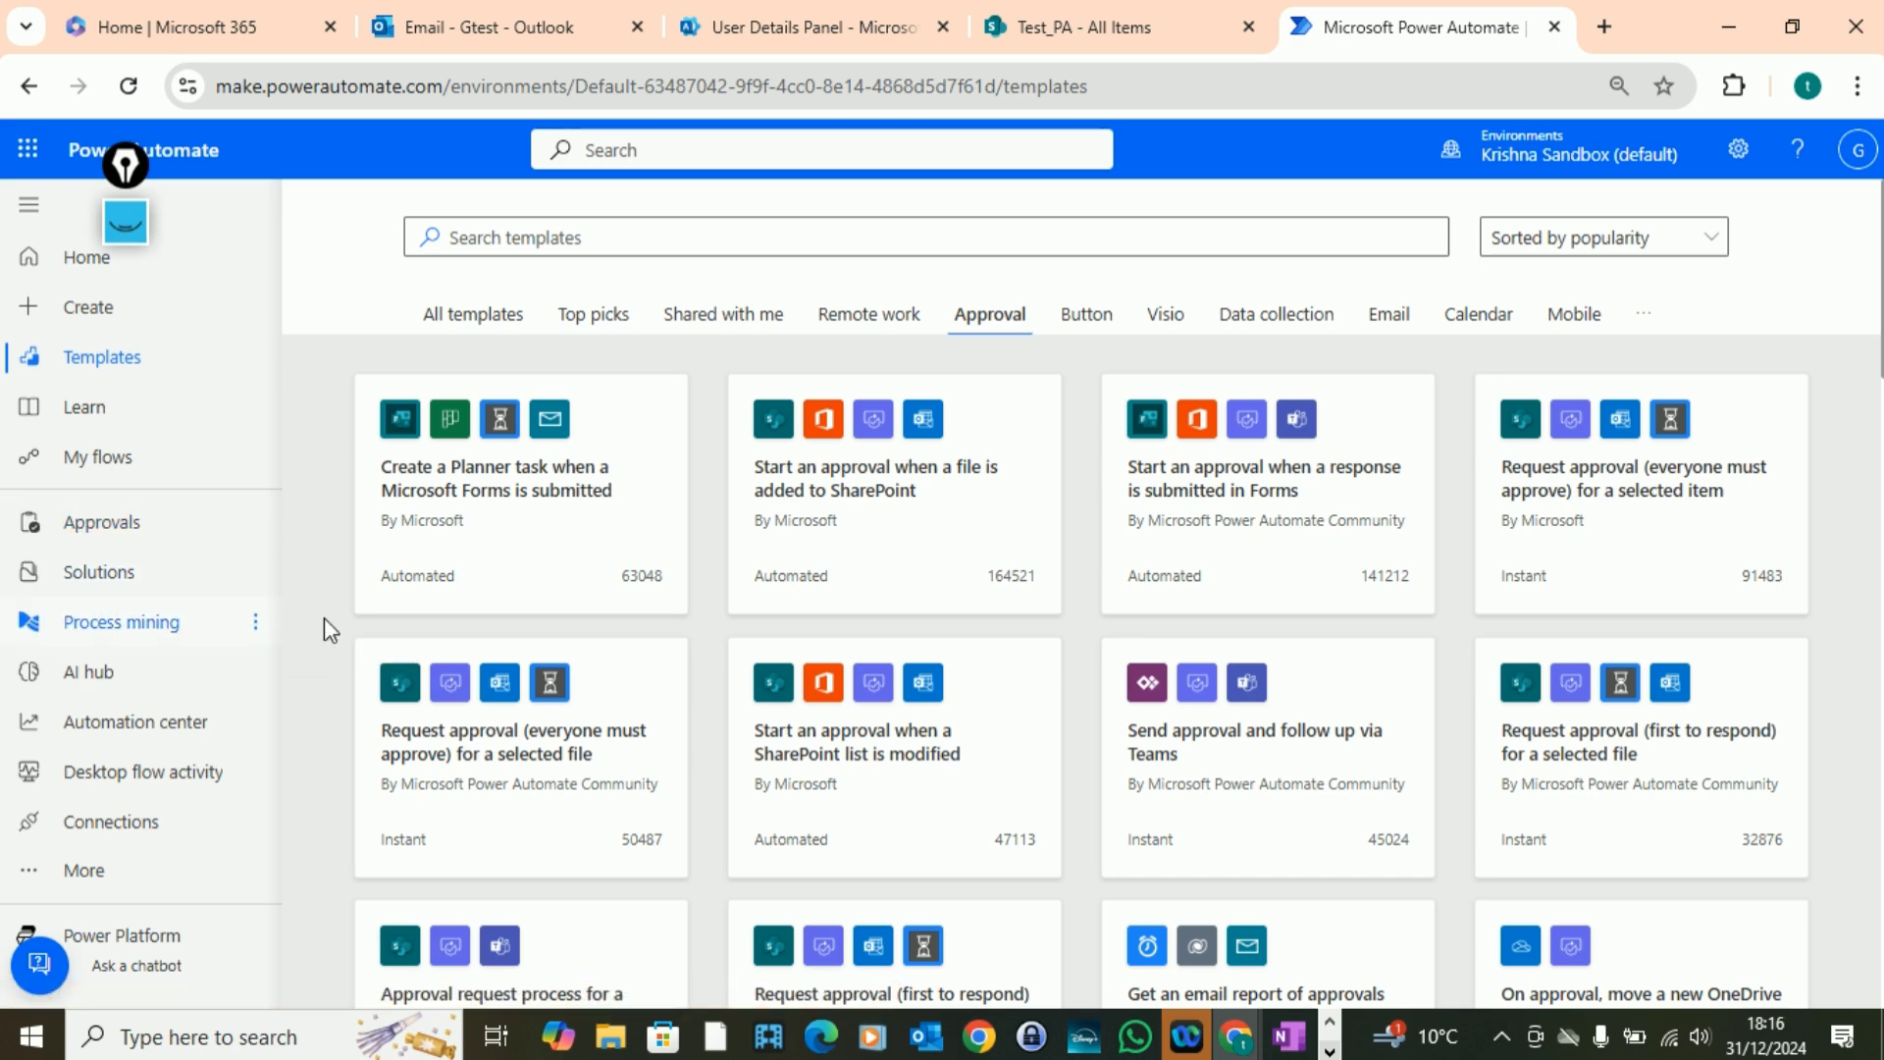
# - Clear the old pen mark, circle the Approval category and tick the "Start an approval when a file is added to SharePoint" template
pyautogui.scroll(-20, 1045, 738)
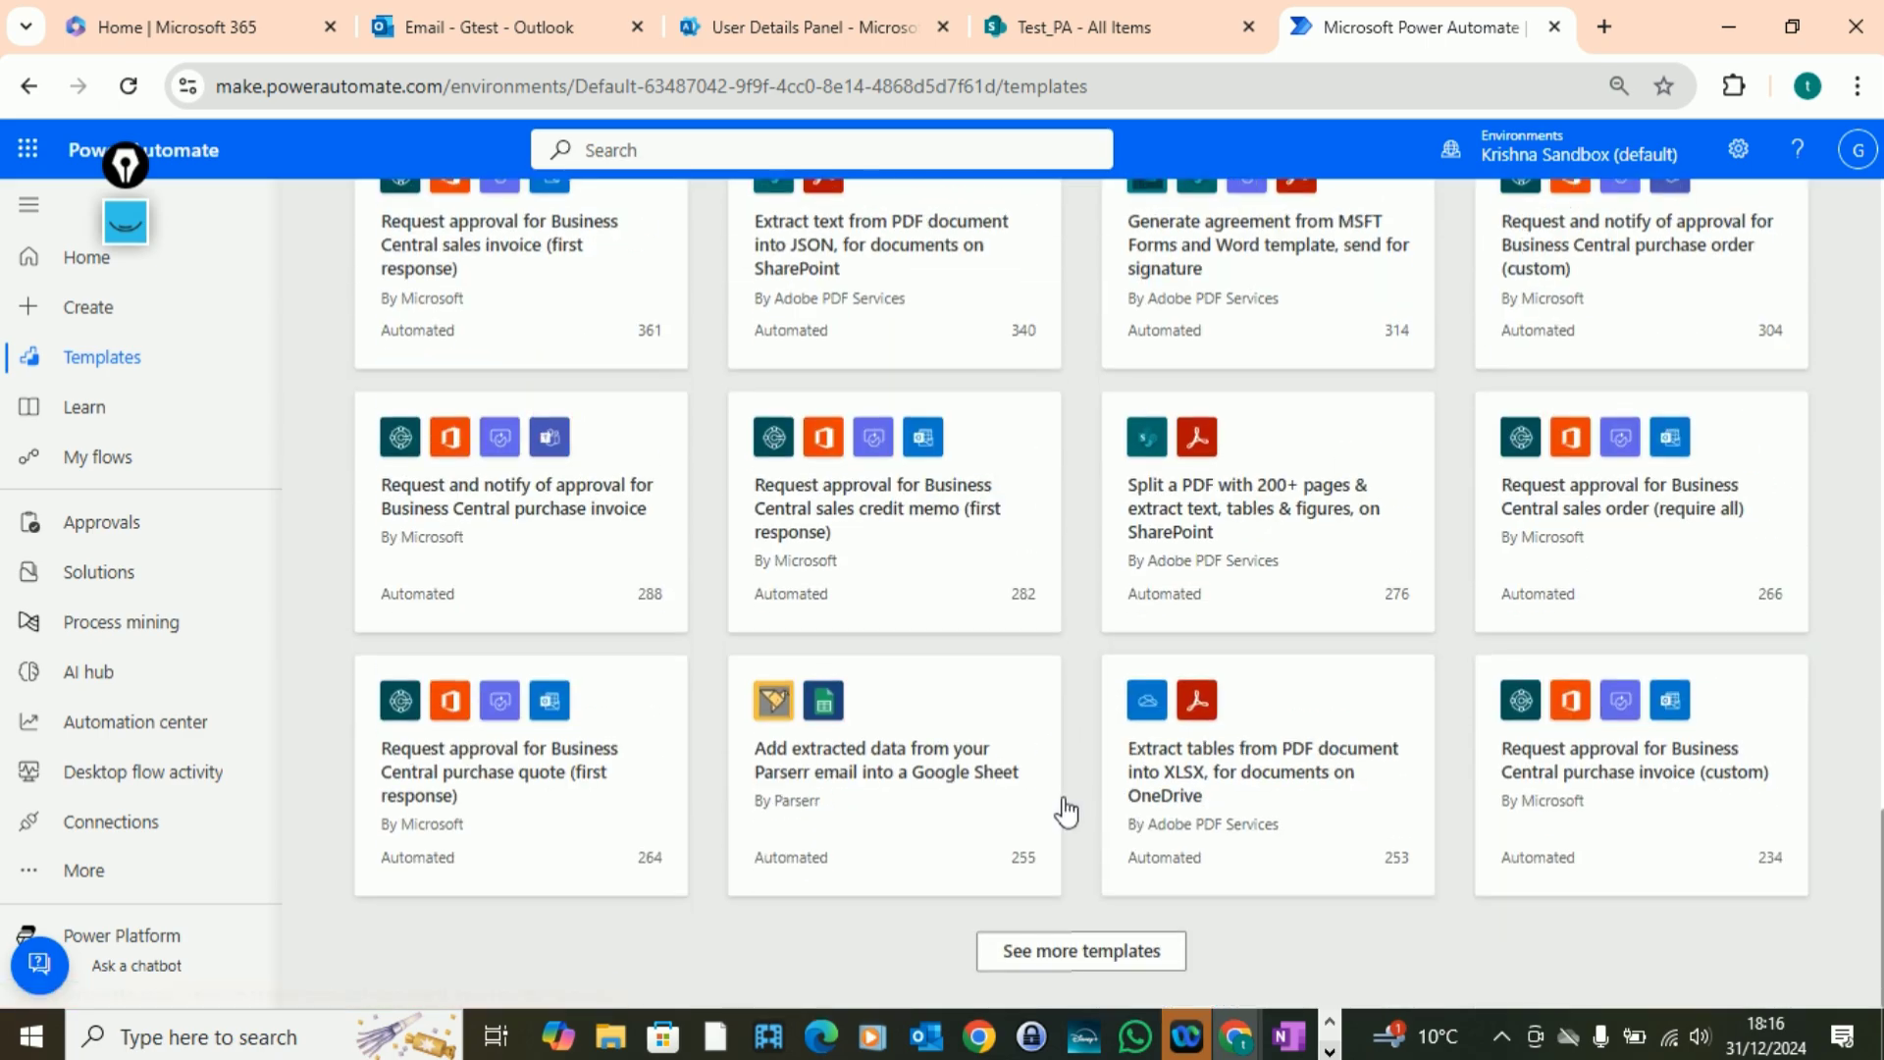
pyautogui.scroll(20, 1048, 795)
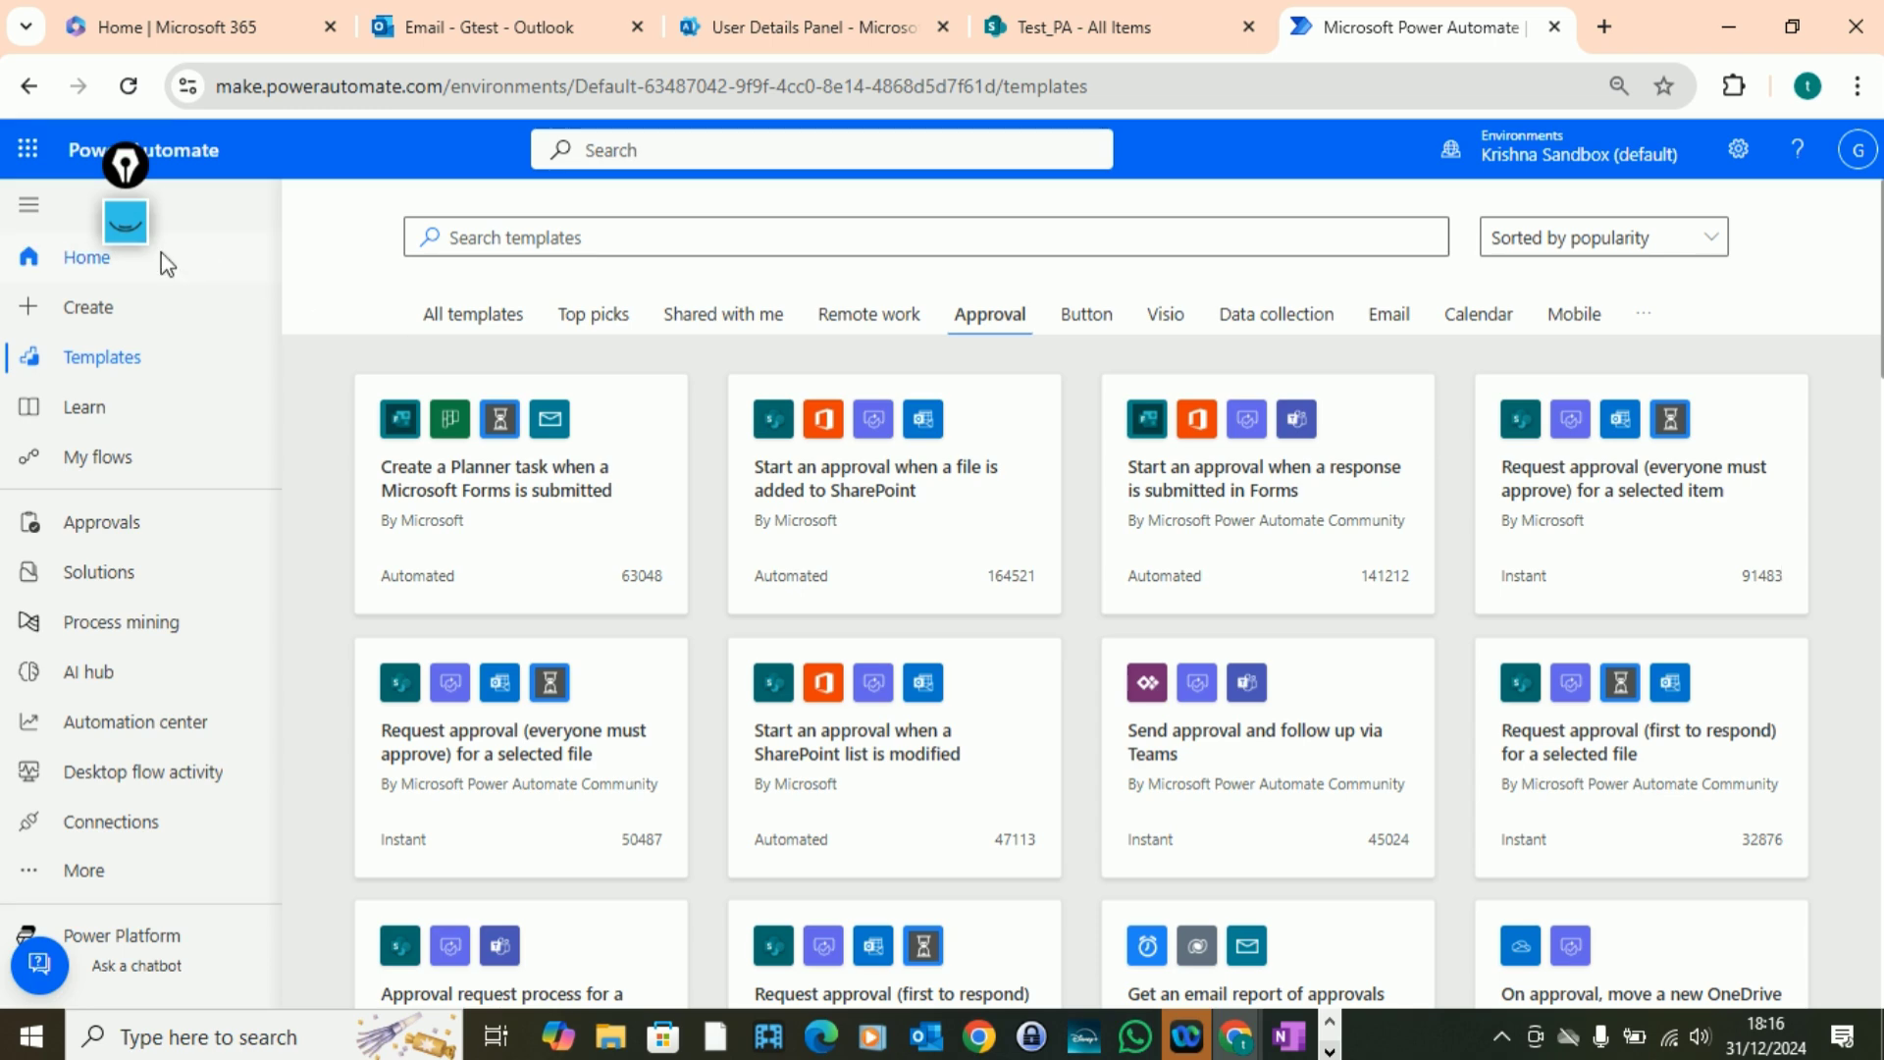
pyautogui.click(126, 222)
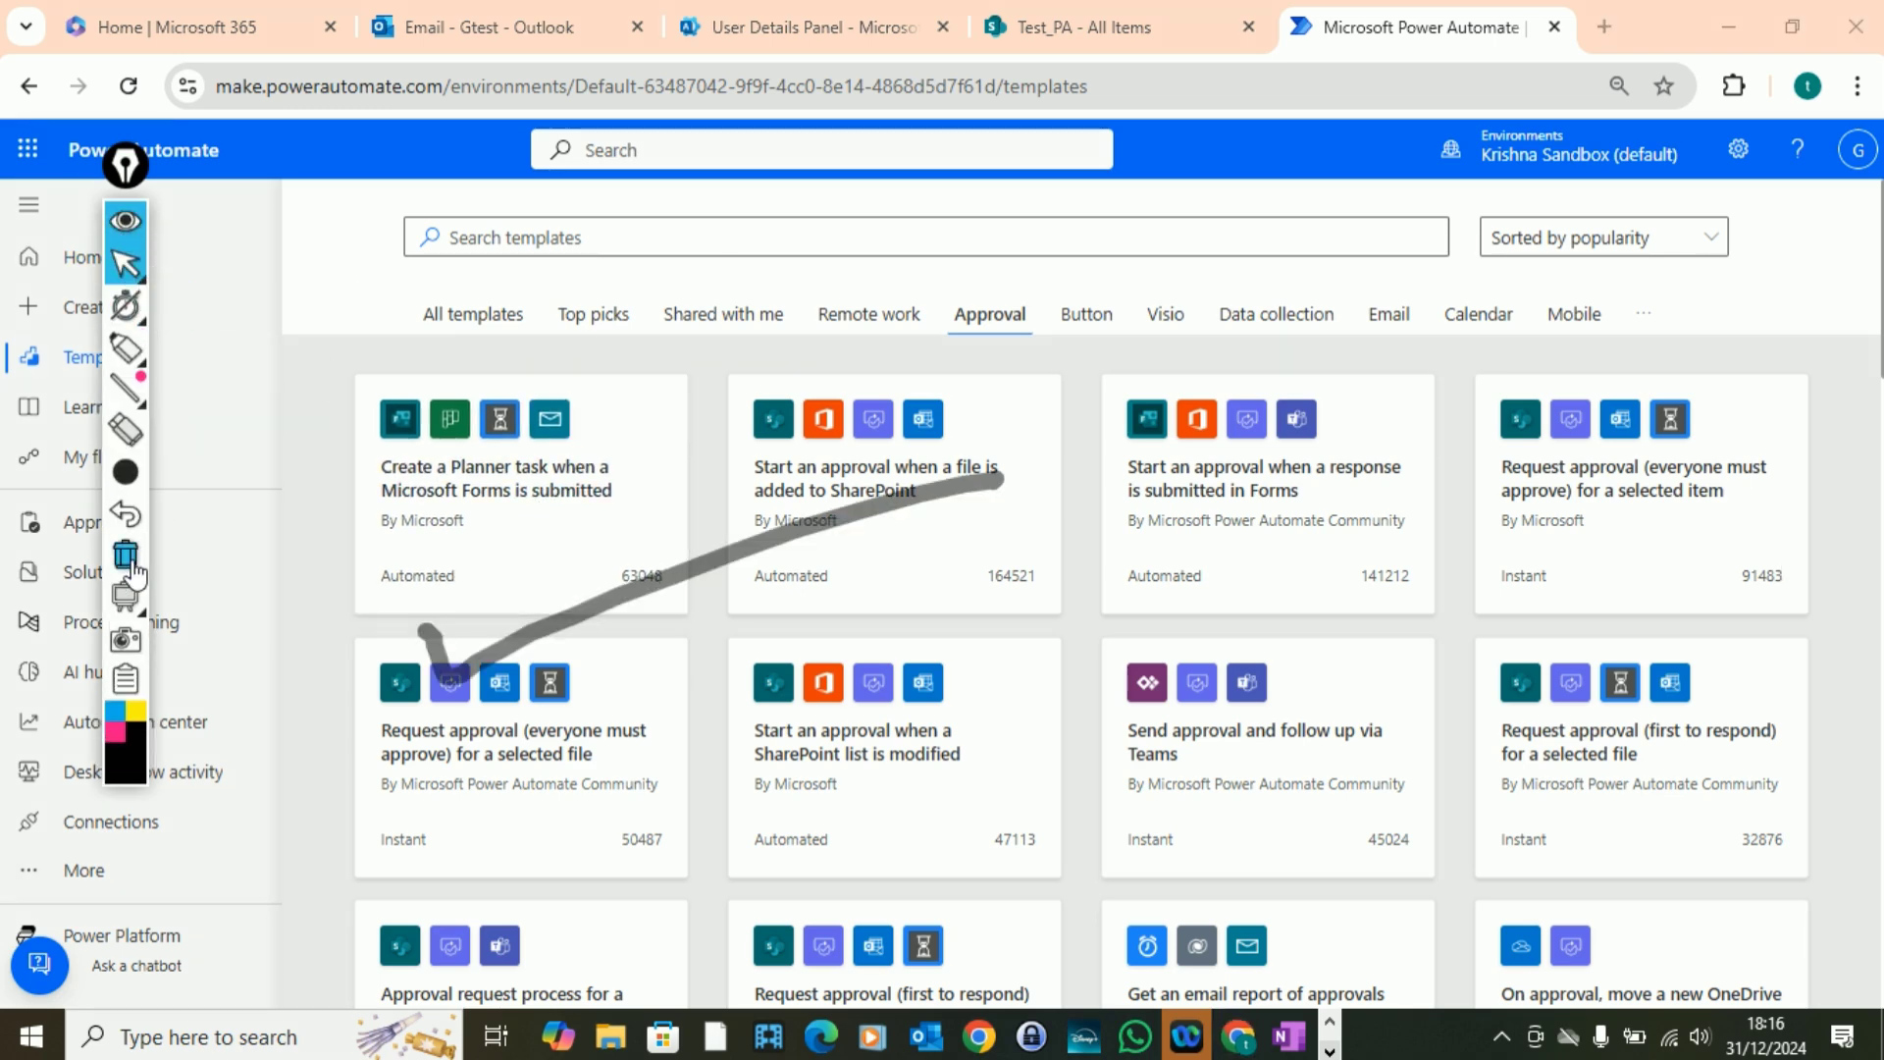
pyautogui.click(132, 568)
pyautogui.moveTo(123, 356)
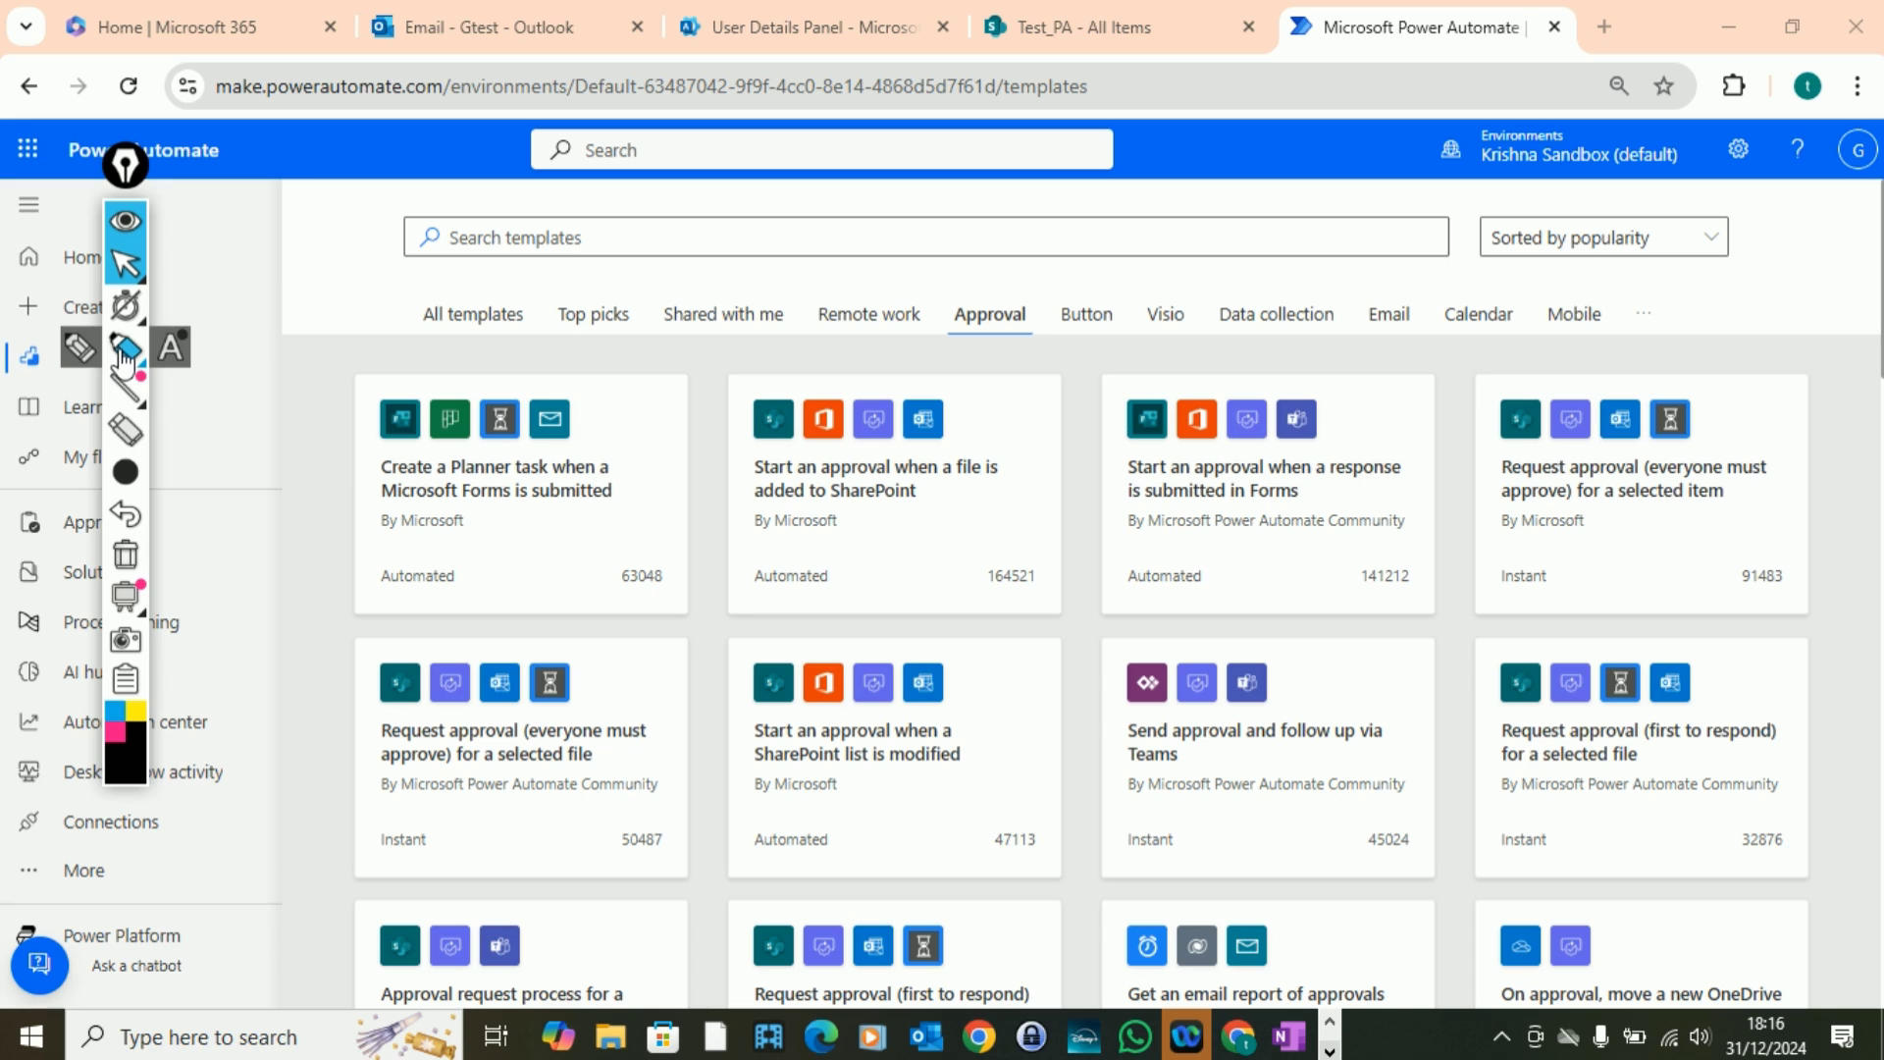
pyautogui.click(126, 388)
pyautogui.click(76, 360)
pyautogui.moveTo(1055, 339)
pyautogui.mouseDown()
pyautogui.moveTo(917, 342)
pyautogui.moveTo(1041, 342)
pyautogui.mouseUp()
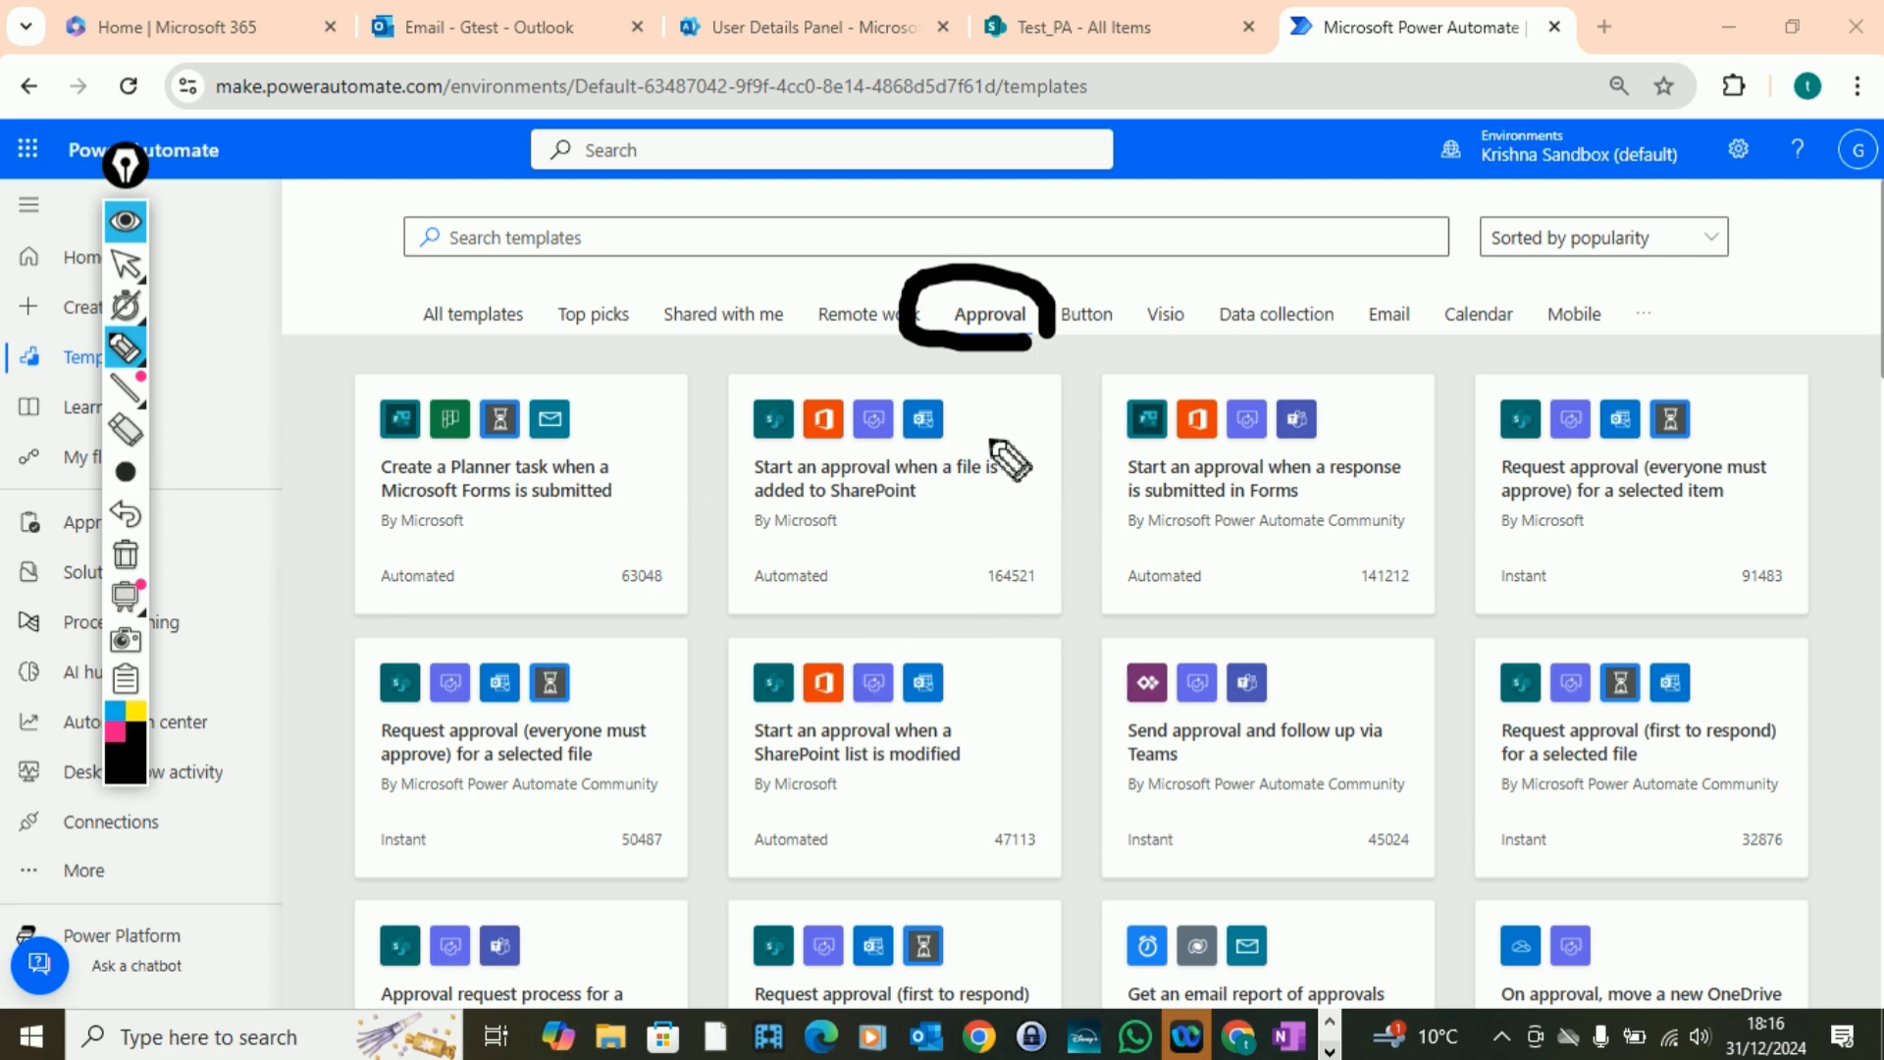
pyautogui.moveTo(989, 412); pyautogui.dragTo(1099, 371)
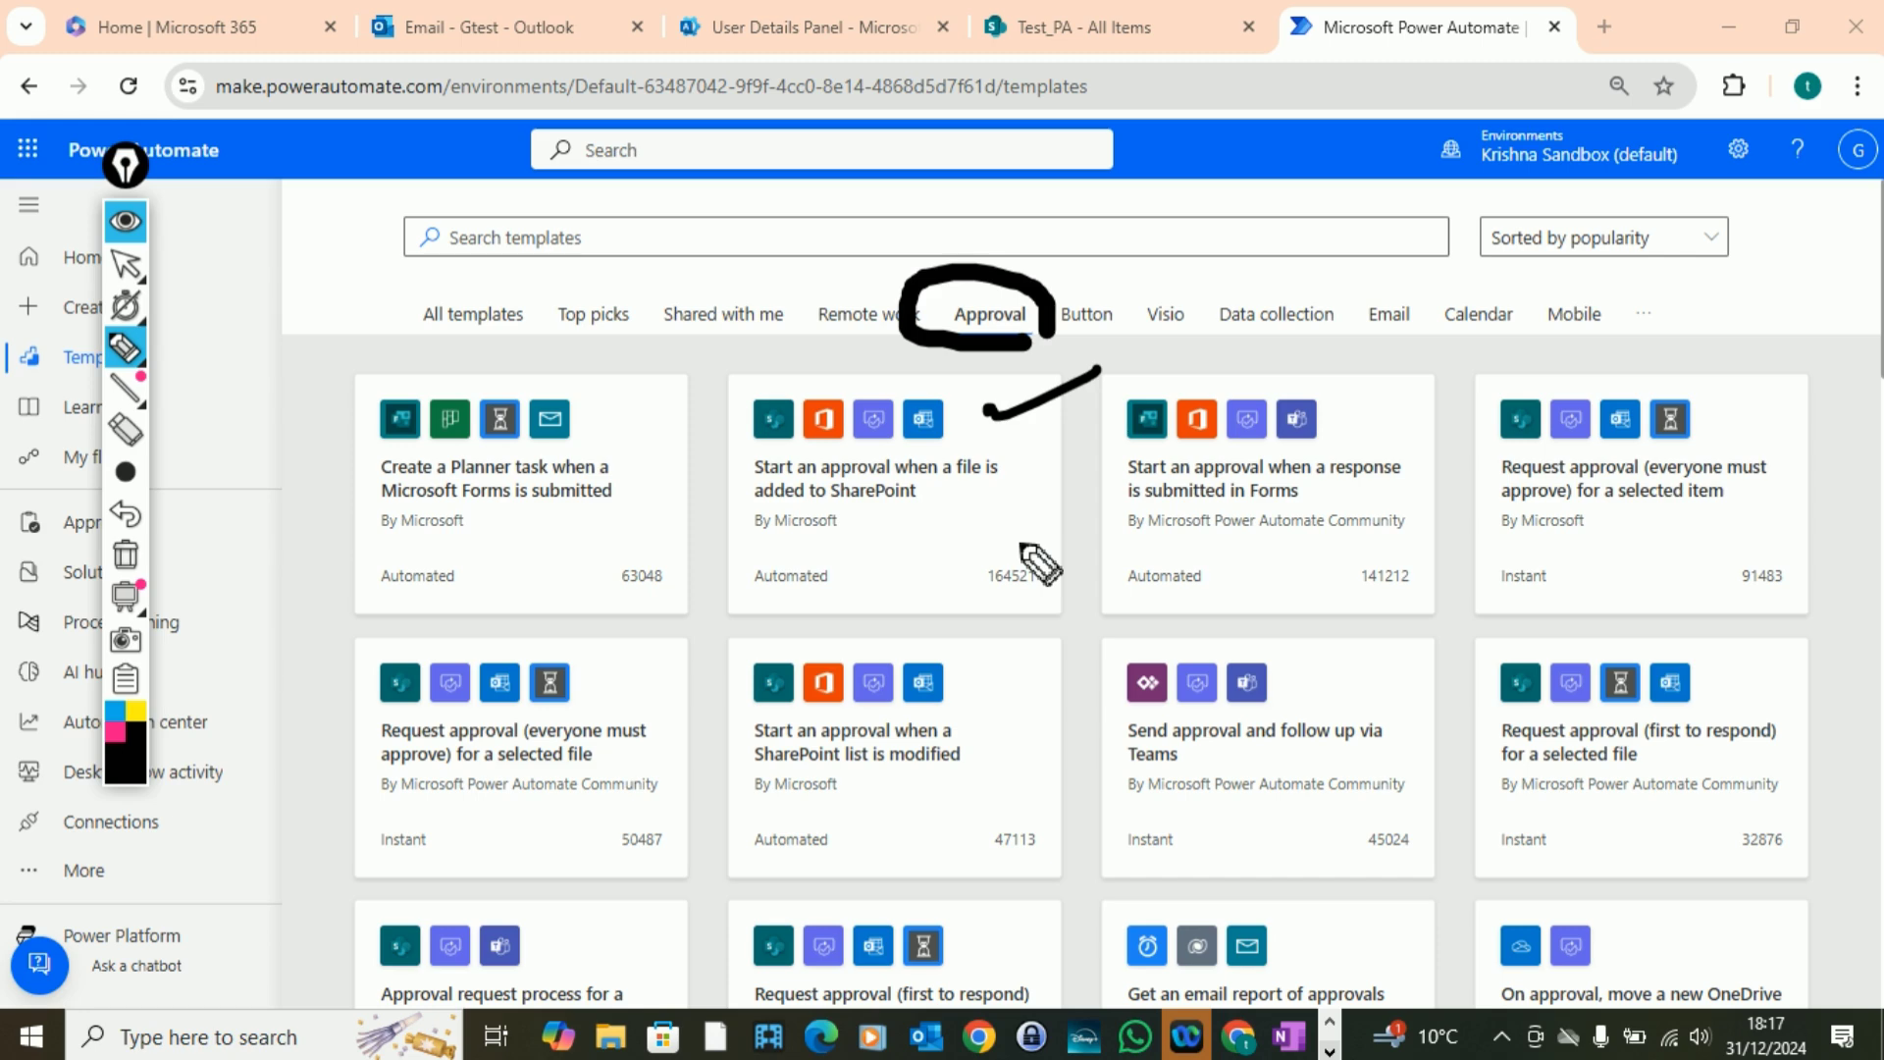
# - Hide the annotations and open the "Start an approval when a file is added to SharePoint" template
pyautogui.click(124, 220)
pyautogui.click(895, 535)
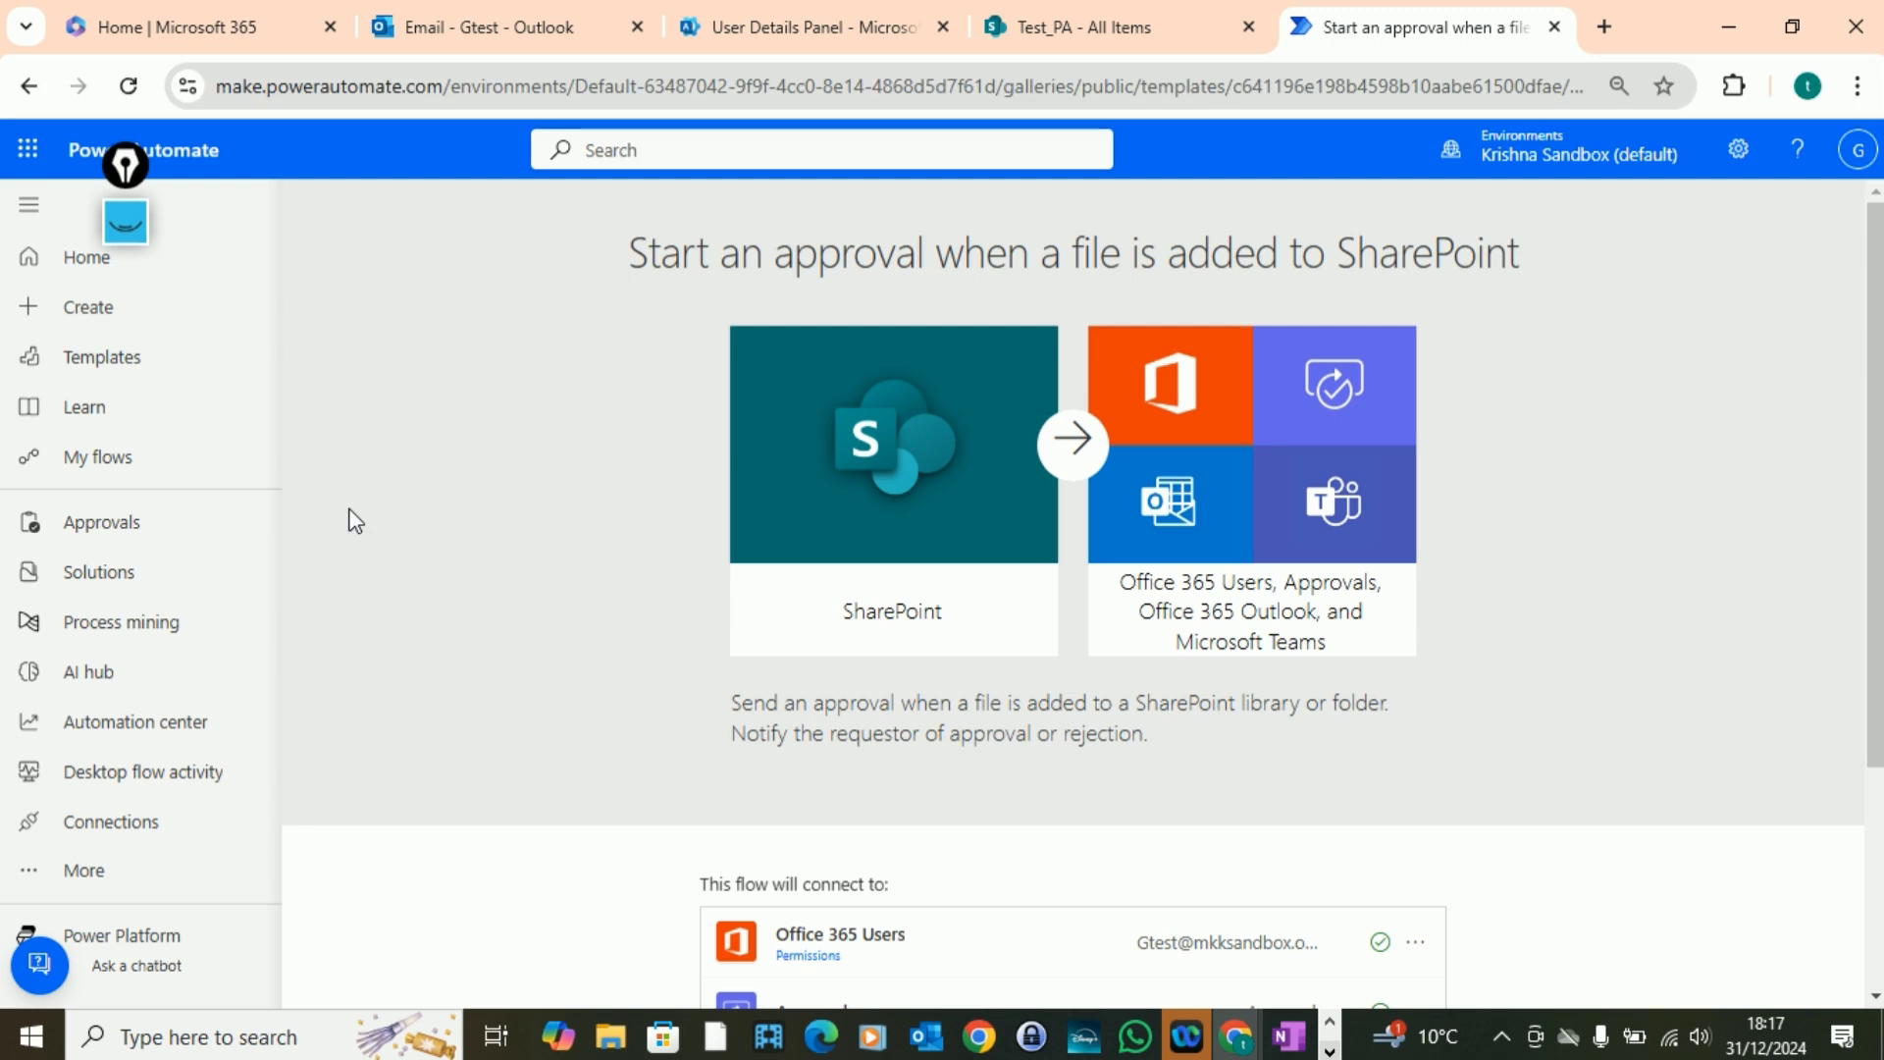
# - Replace the earlier pen marks with an underline beneath the template's description, and hide the annotation tools
pyautogui.click(125, 221)
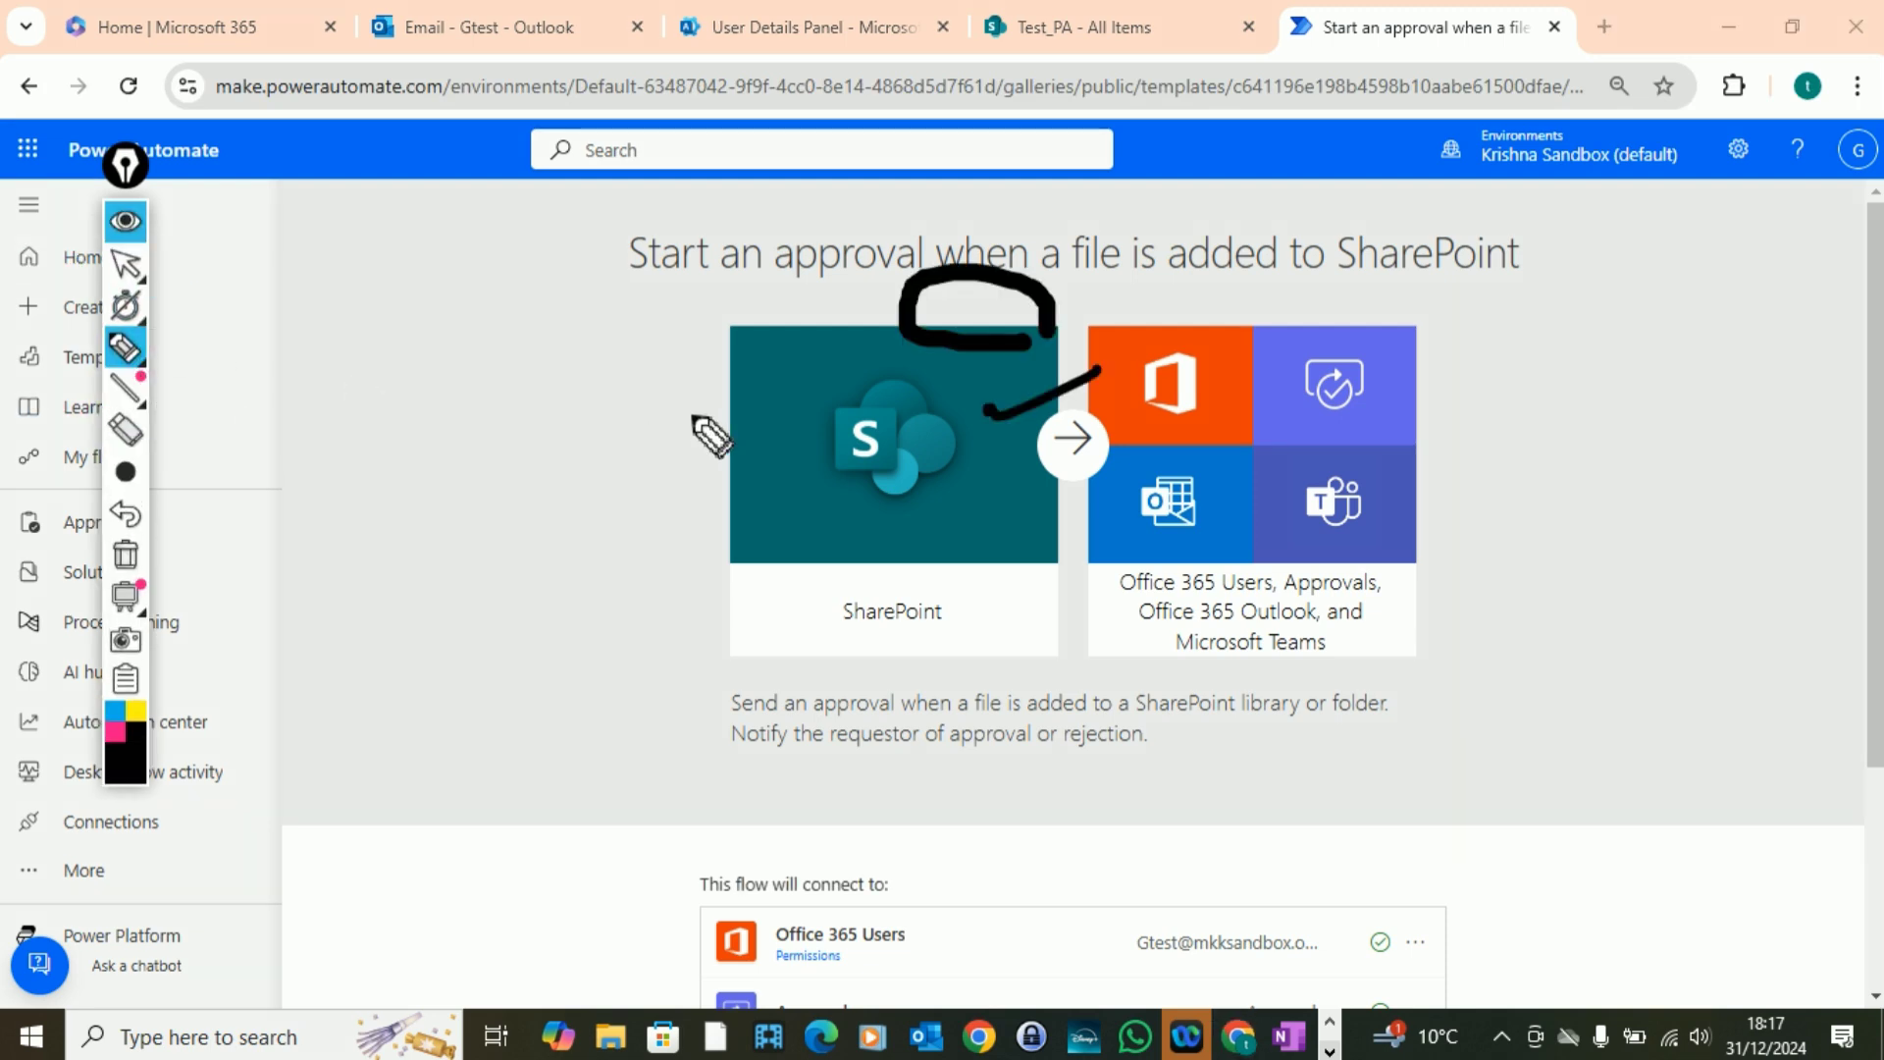
pyautogui.click(125, 555)
pyautogui.moveTo(128, 389)
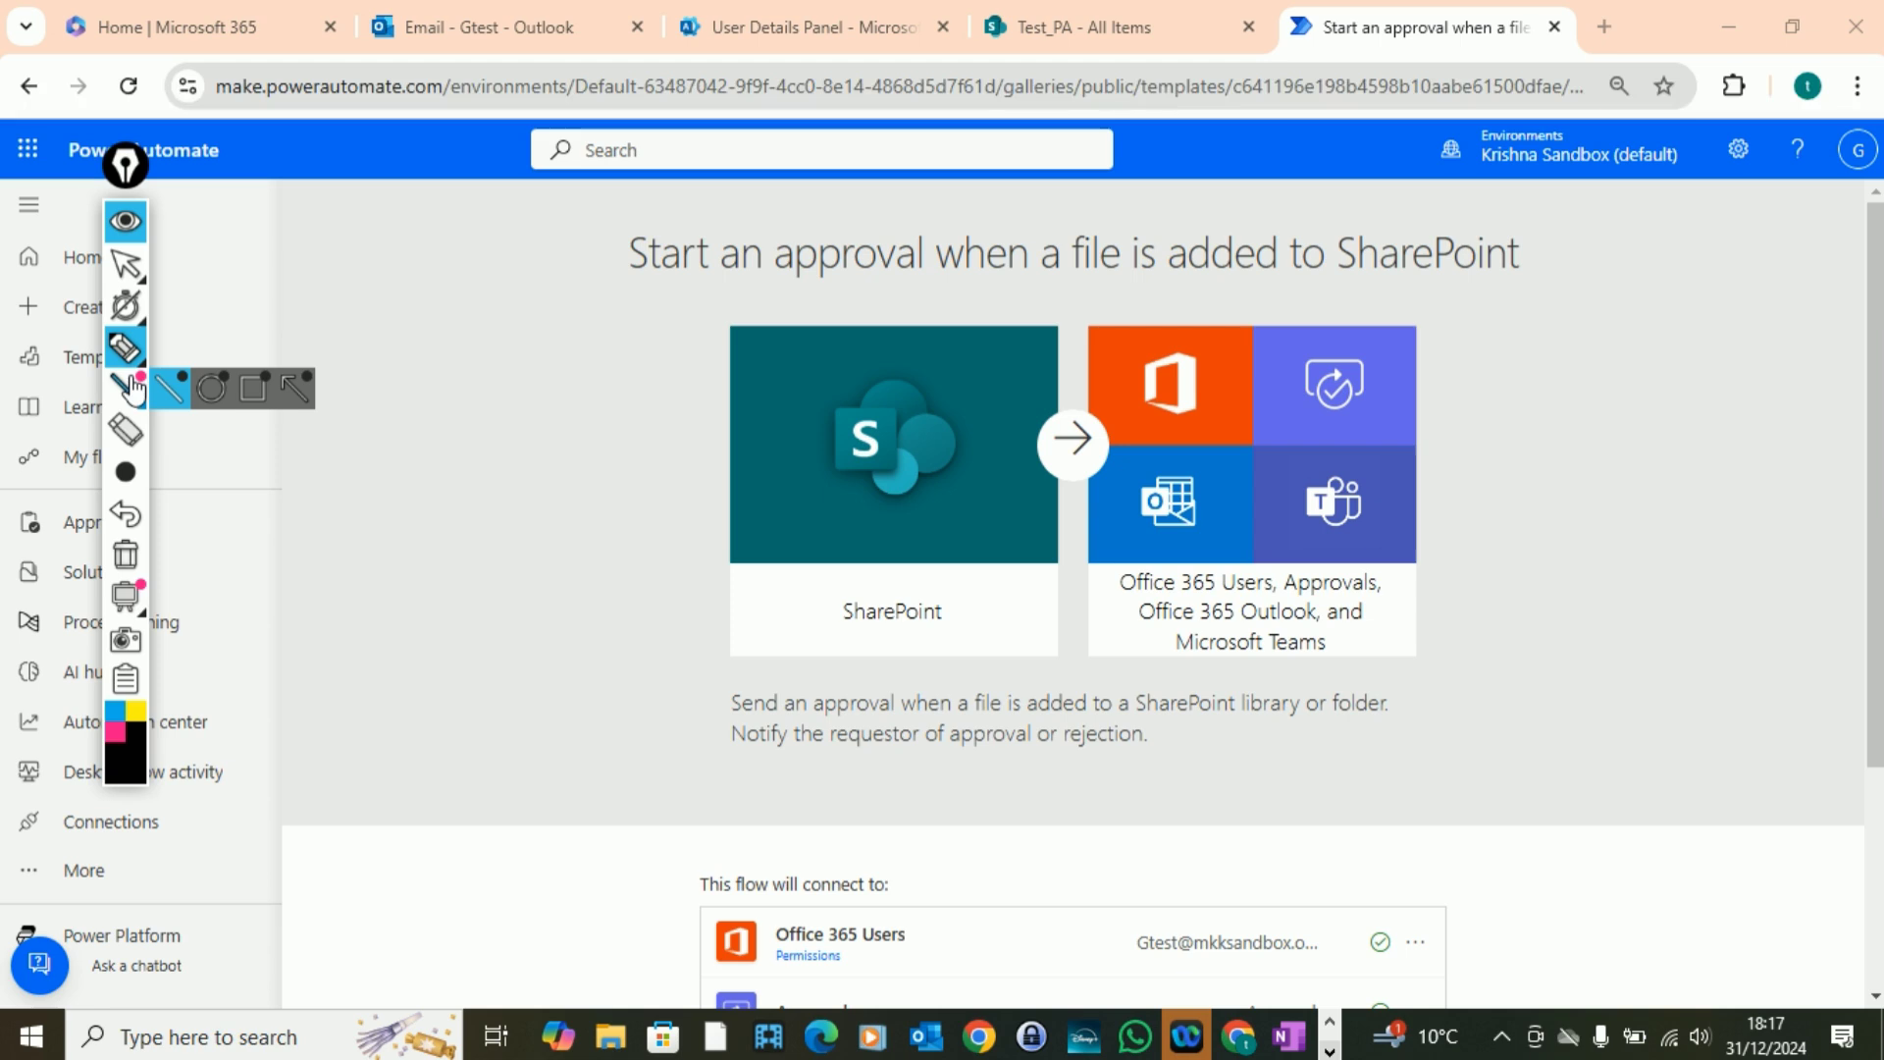
pyautogui.moveTo(125, 347)
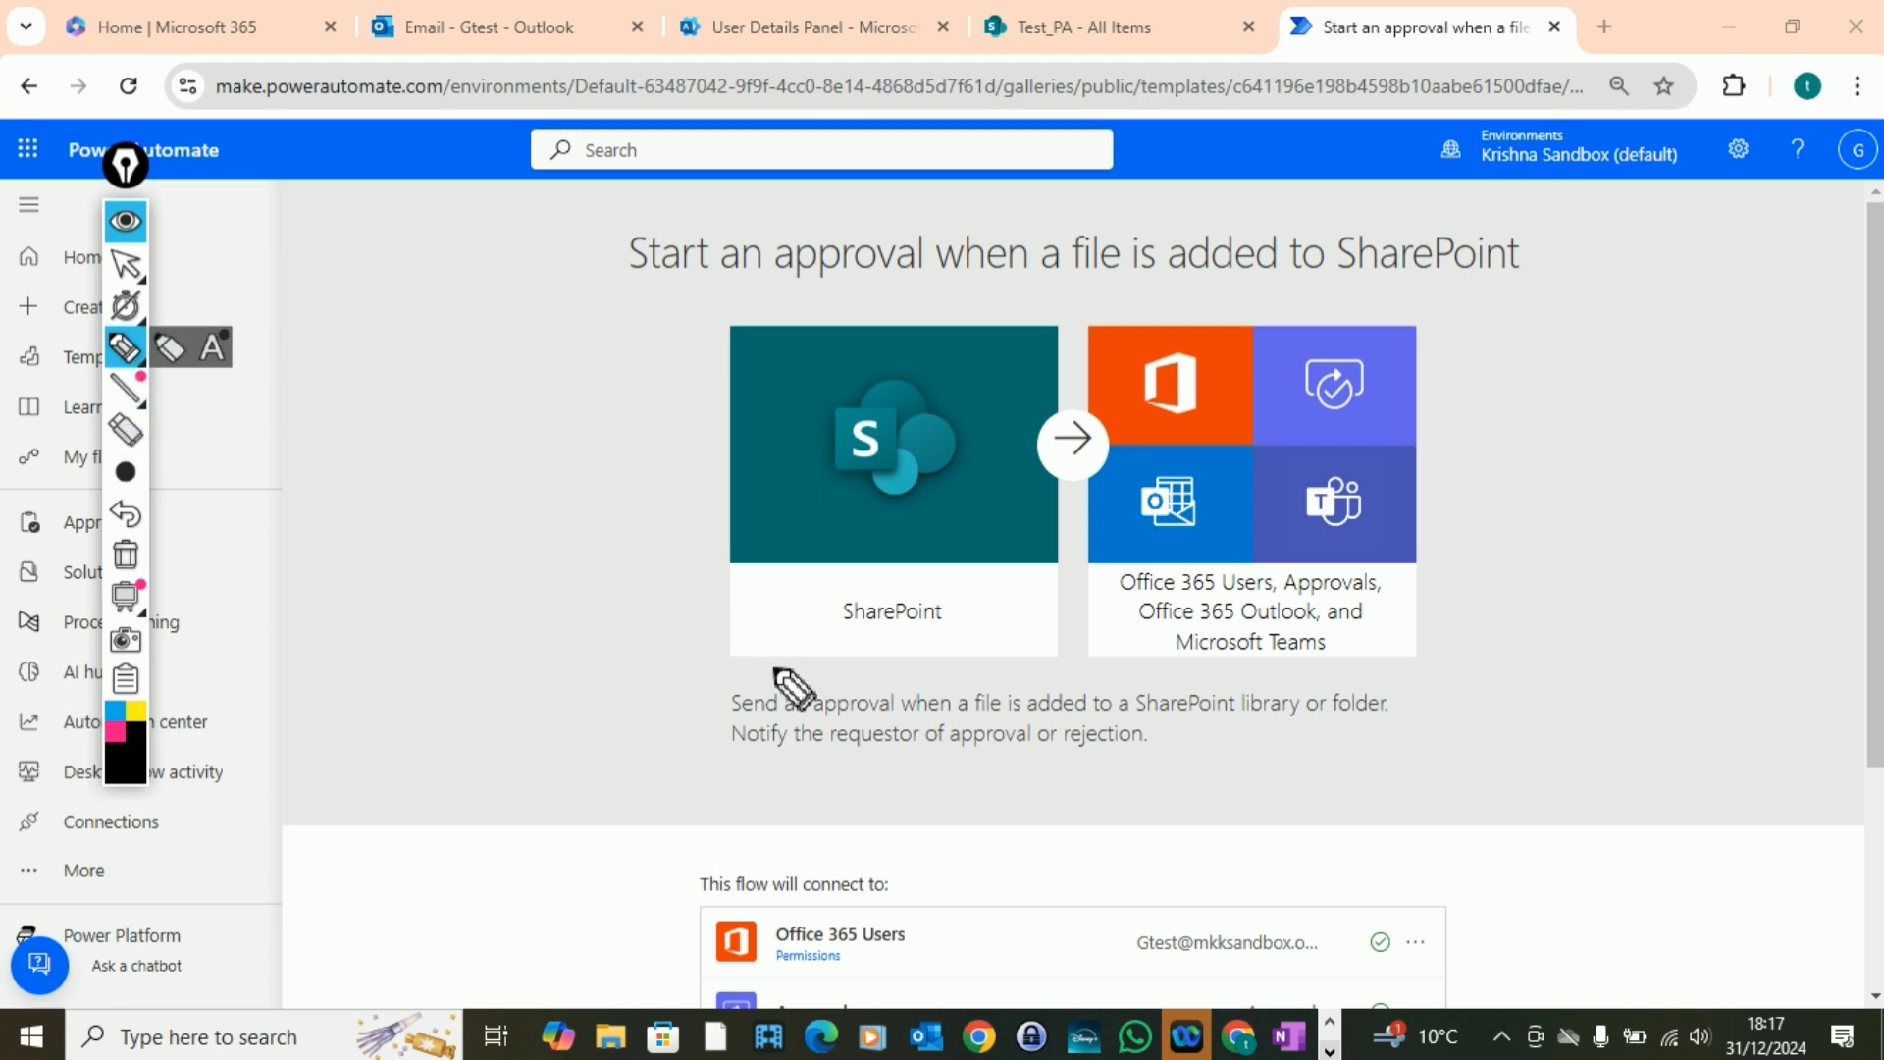
pyautogui.moveTo(128, 474)
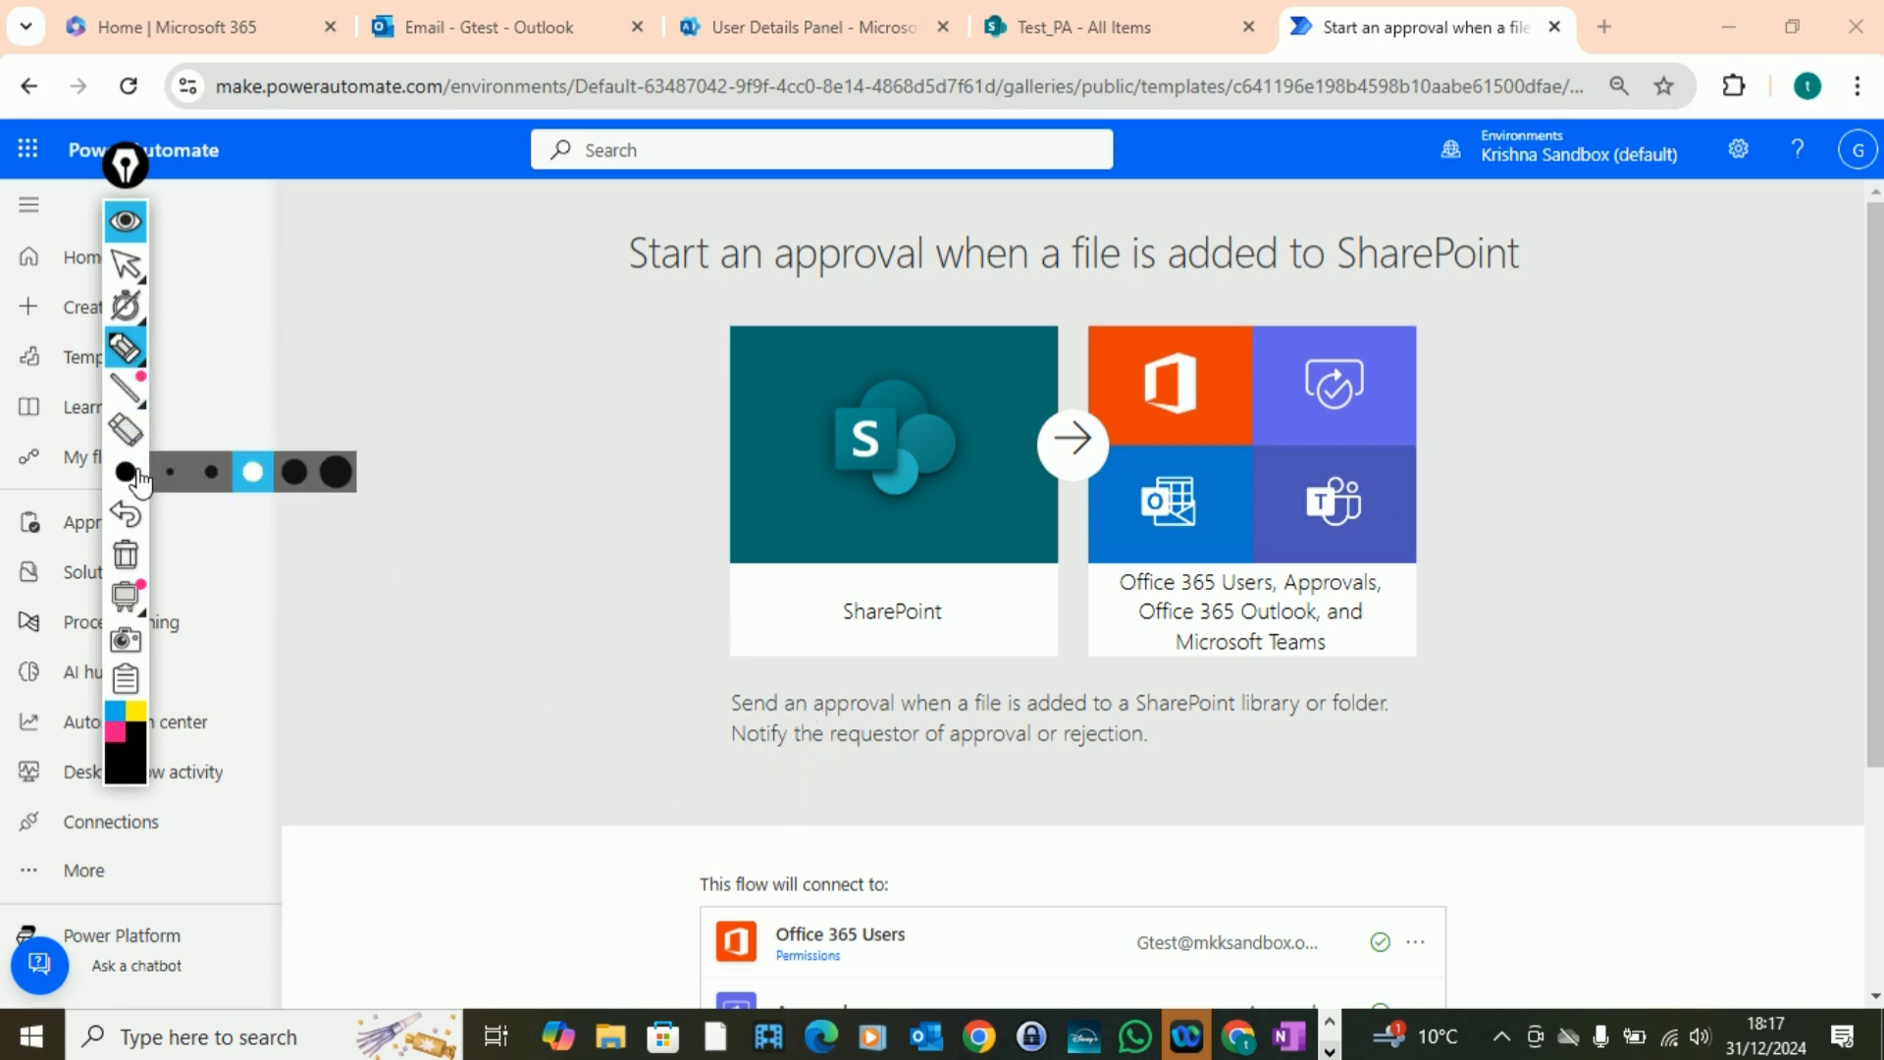
pyautogui.moveTo(727, 763); pyautogui.dragTo(1386, 775)
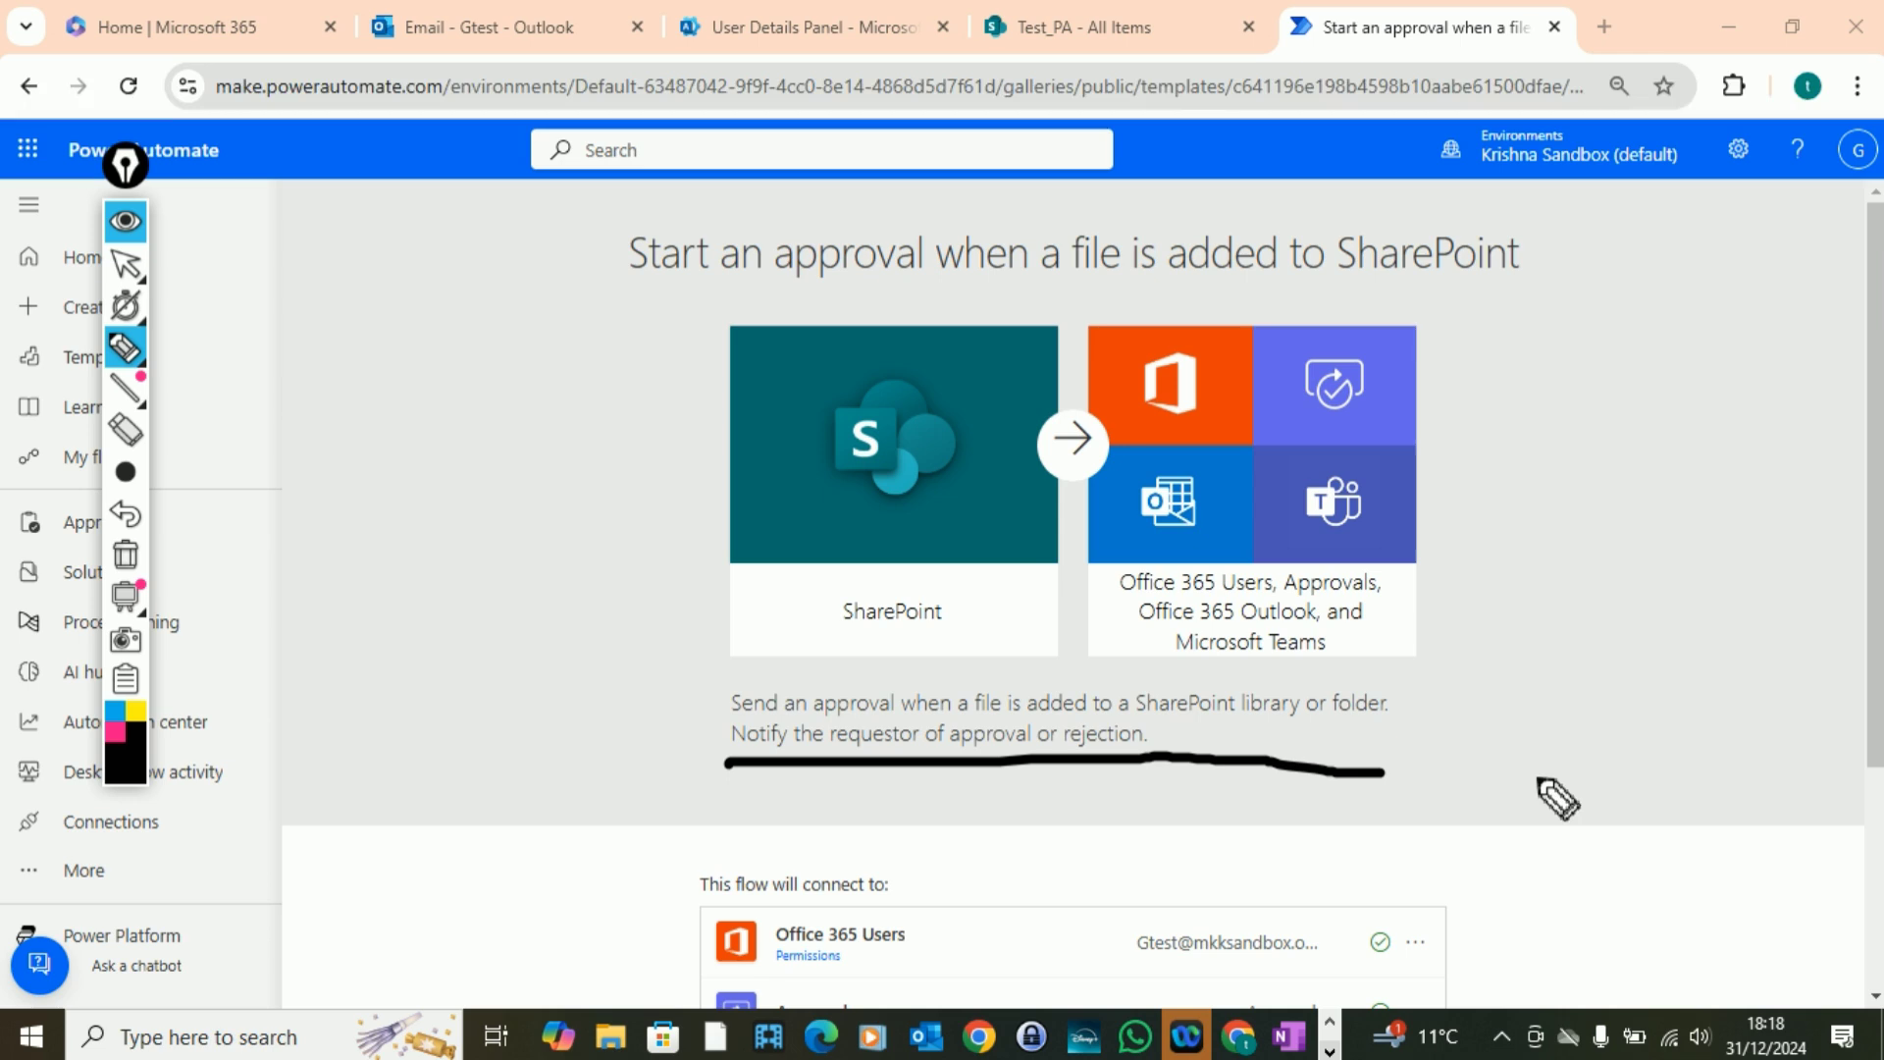
pyautogui.scroll(3, 1588, 758)
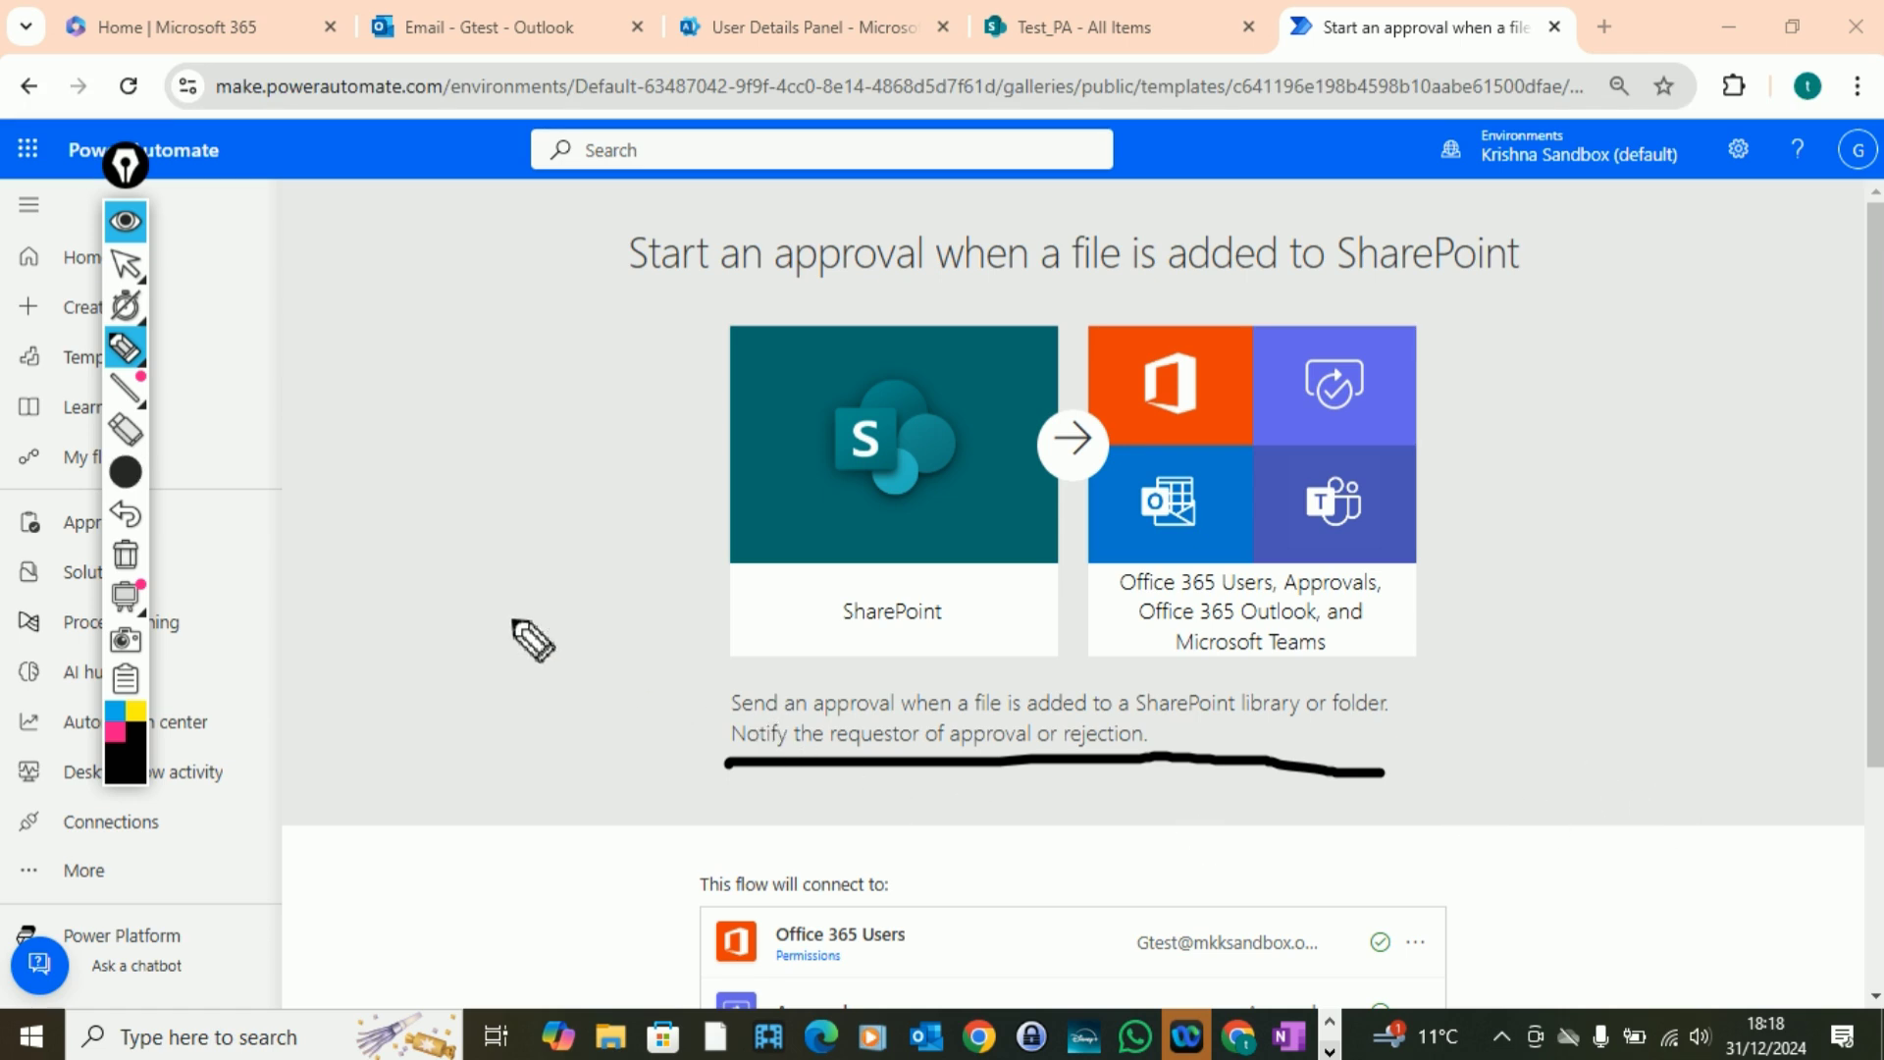
pyautogui.click(125, 220)
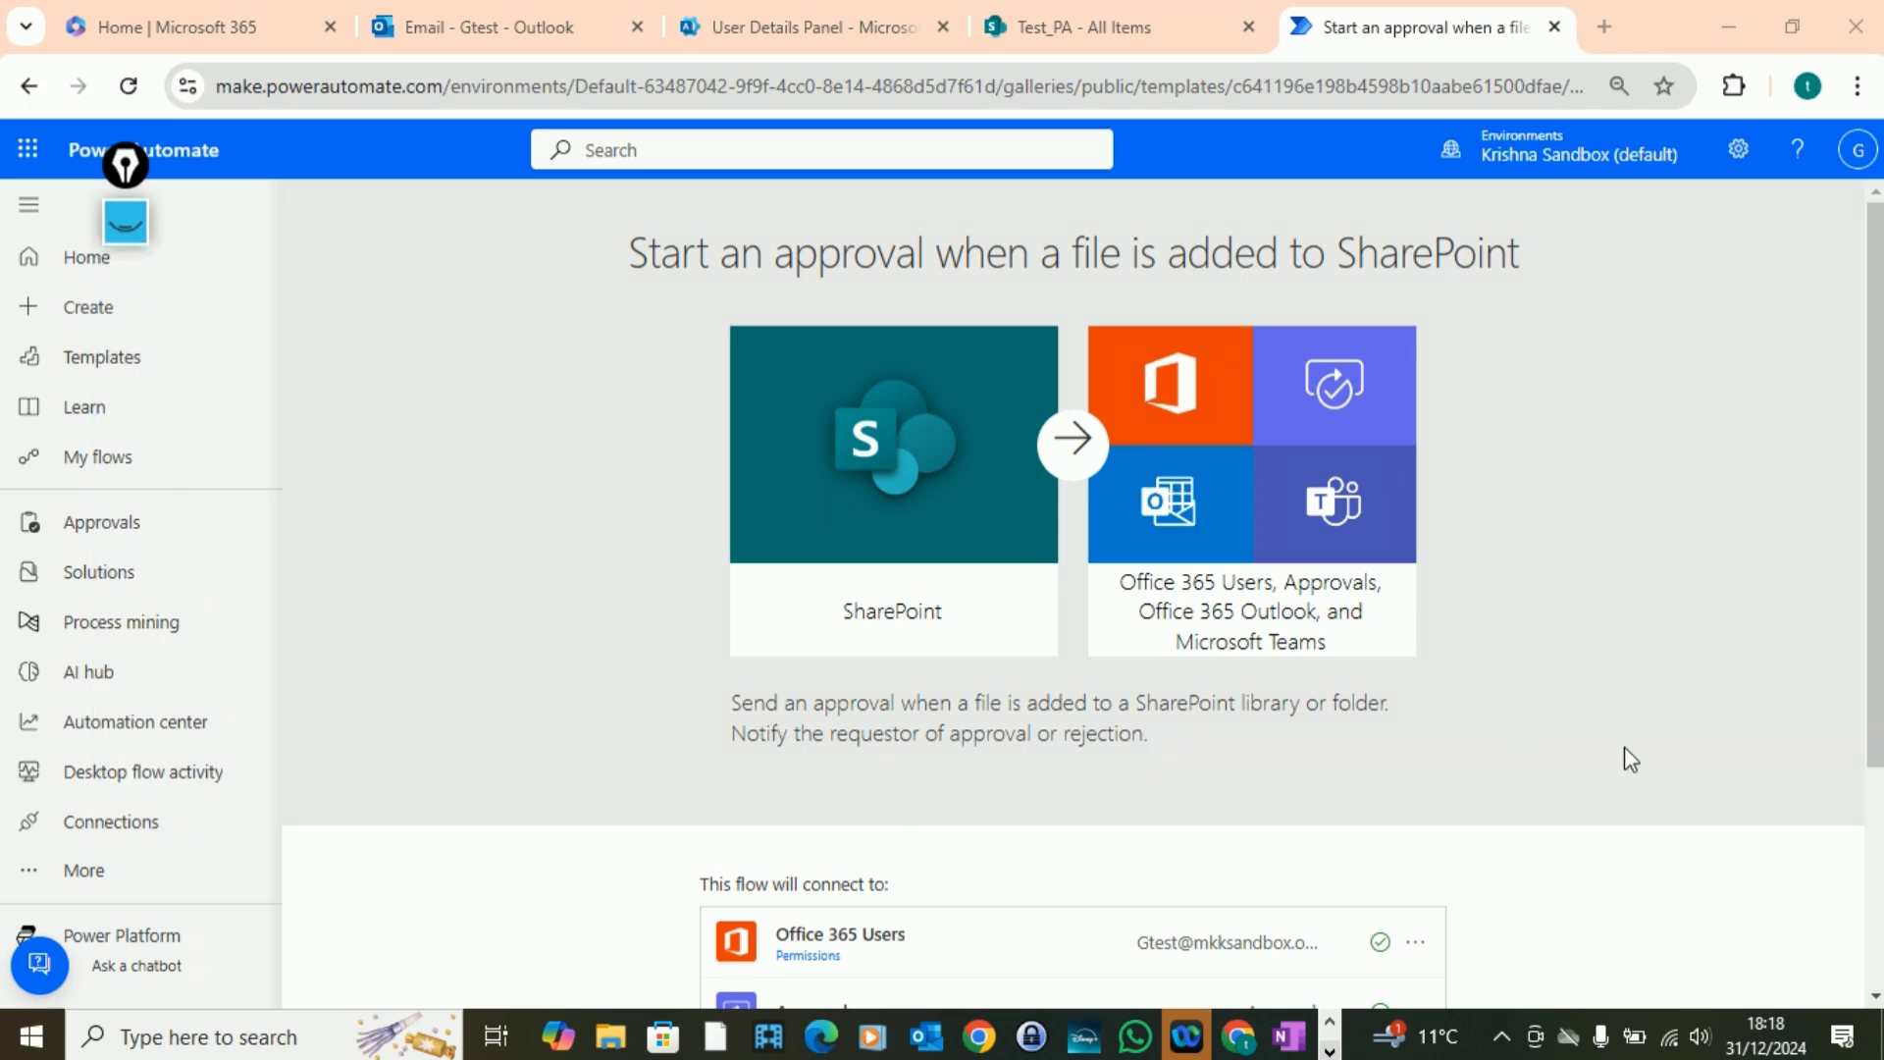
# - Clear the underline and draw pen ticks beside the Office 365 Users, Approvals and Microsoft Teams connections, thinning the pen after the first
pyautogui.scroll(-3, 1631, 765)
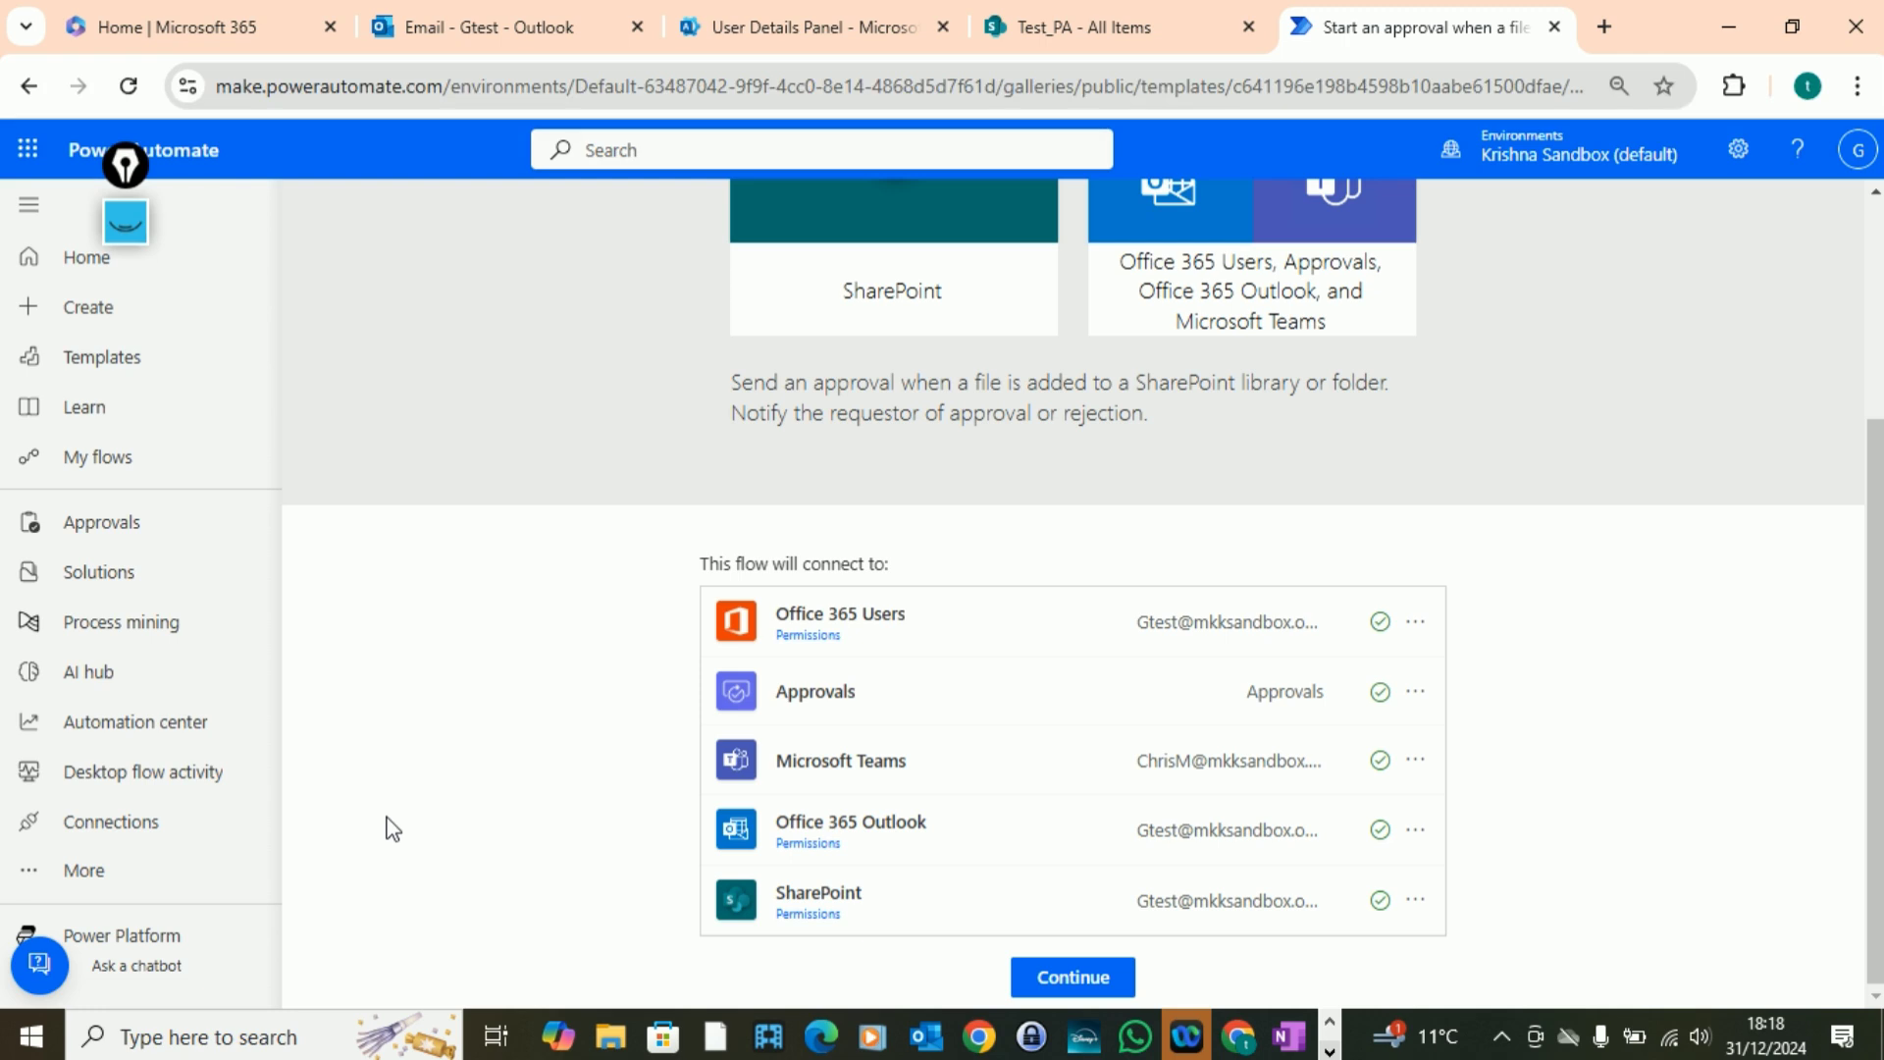
pyautogui.click(126, 221)
pyautogui.click(125, 555)
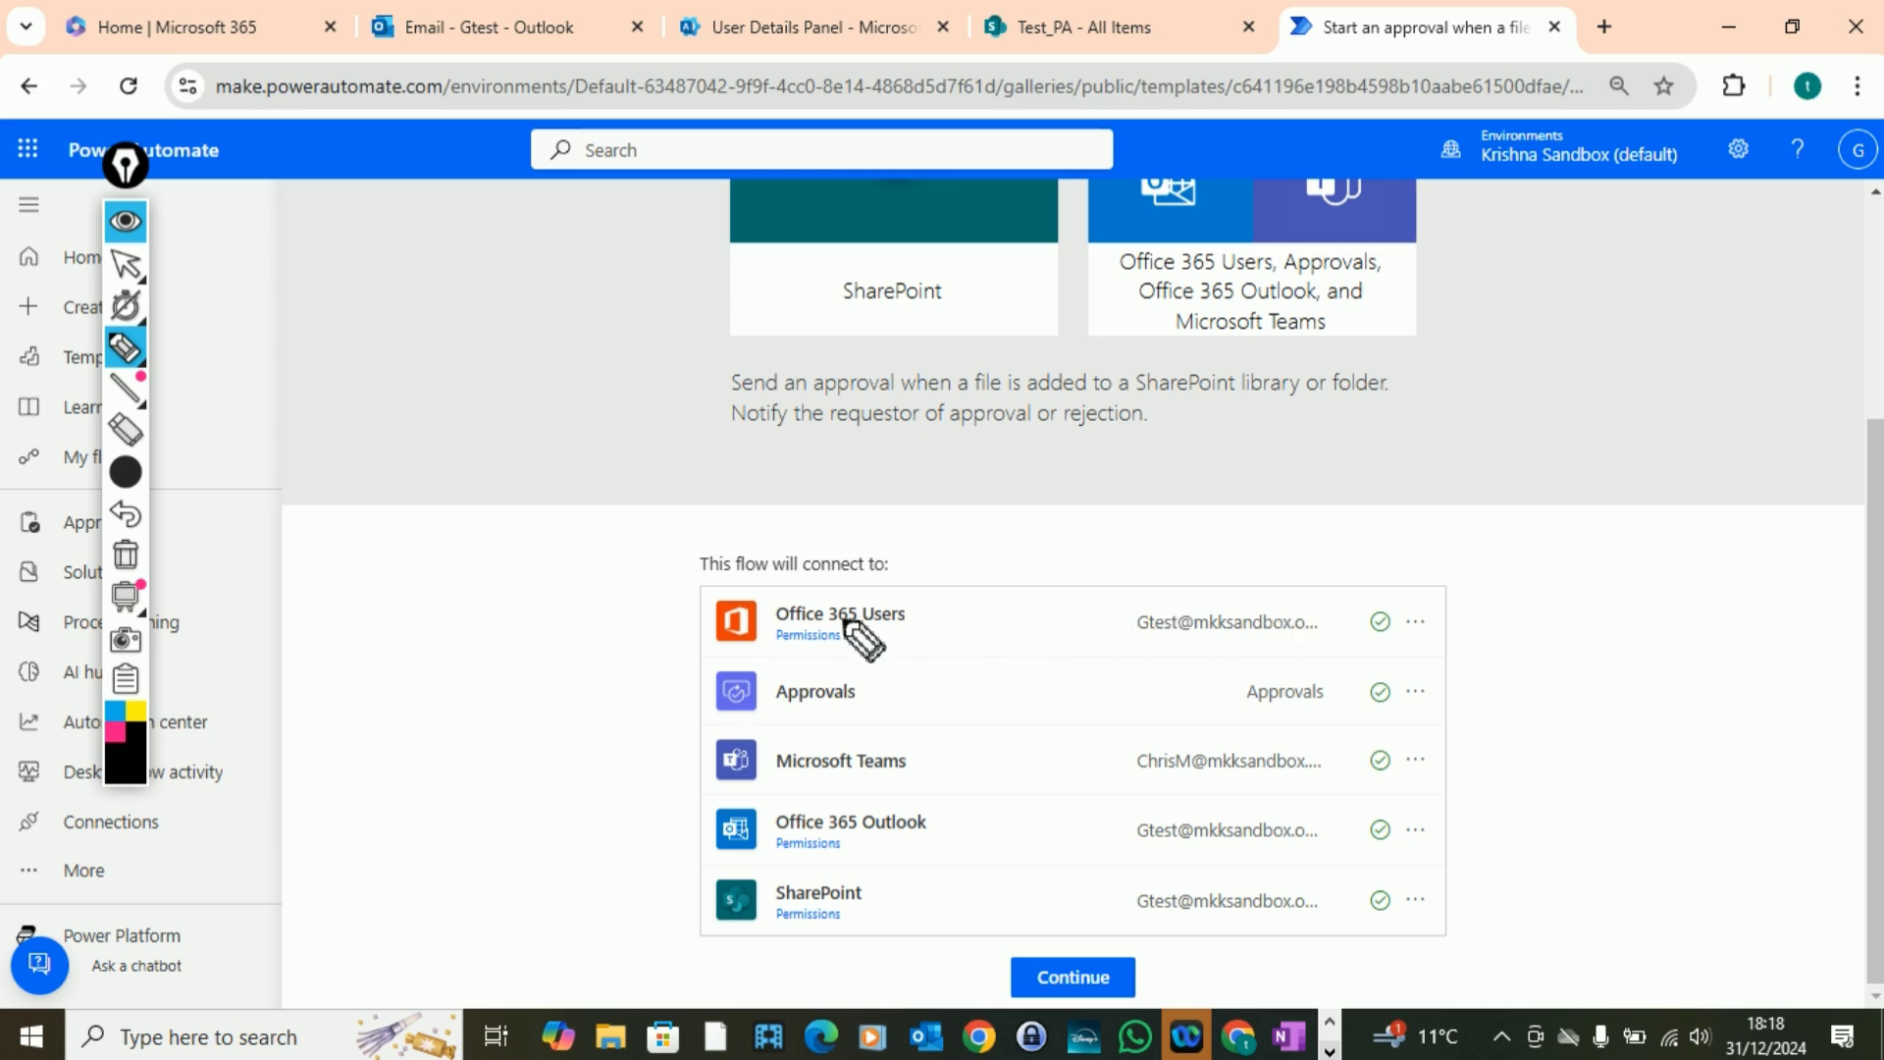
pyautogui.moveTo(620, 594); pyautogui.dragTo(791, 562)
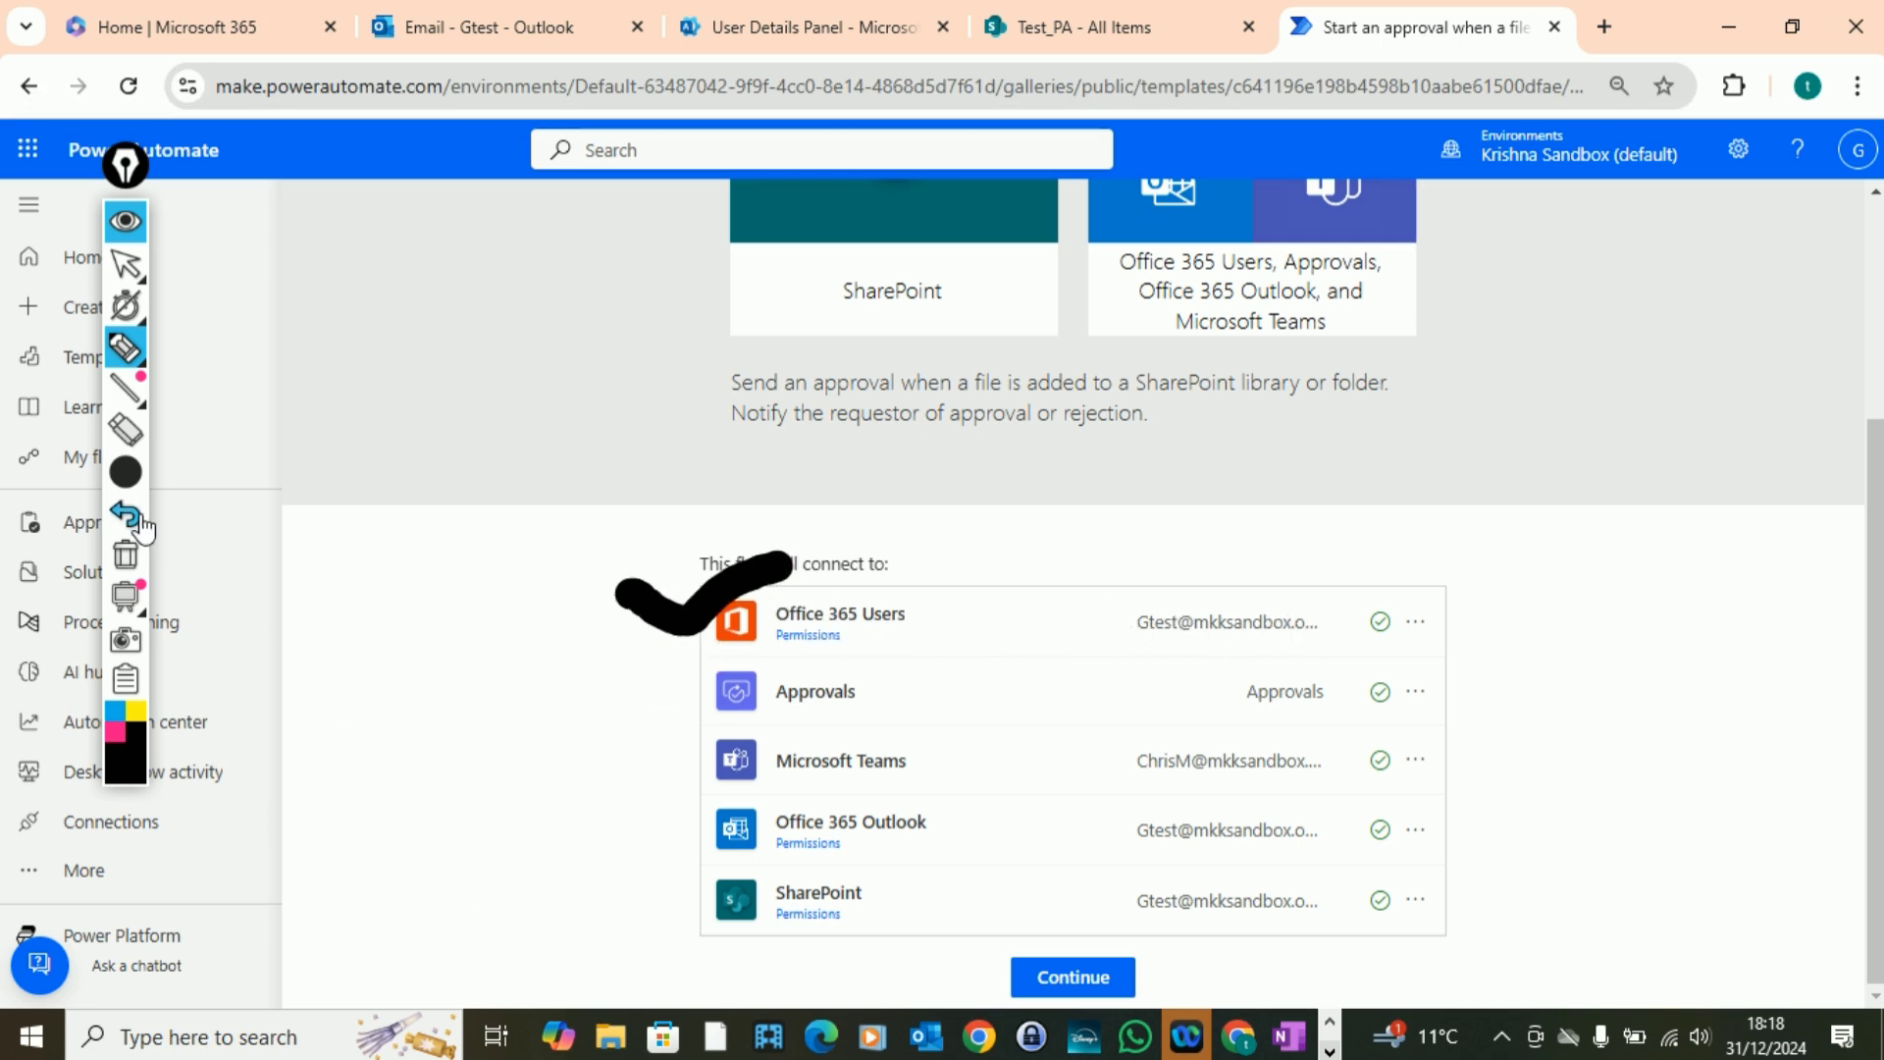
pyautogui.click(126, 472)
pyautogui.click(252, 479)
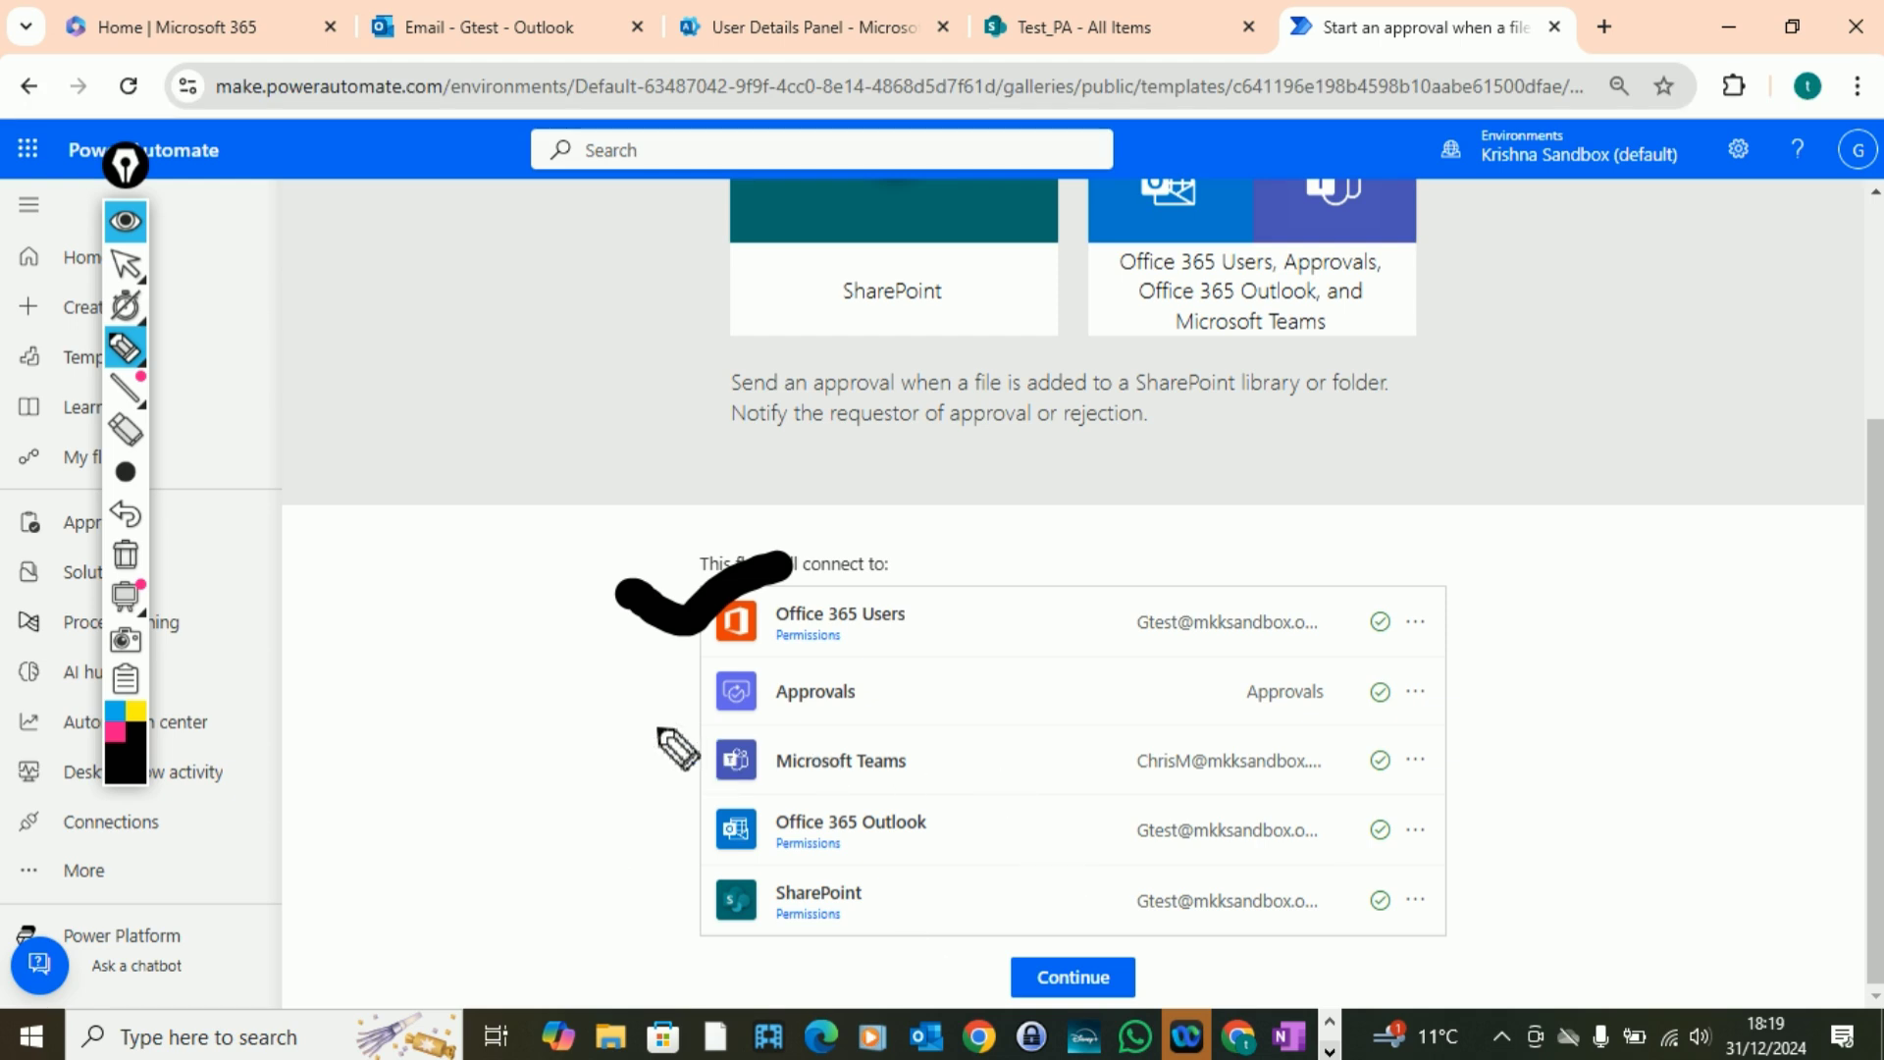
pyautogui.moveTo(618, 689); pyautogui.dragTo(702, 670)
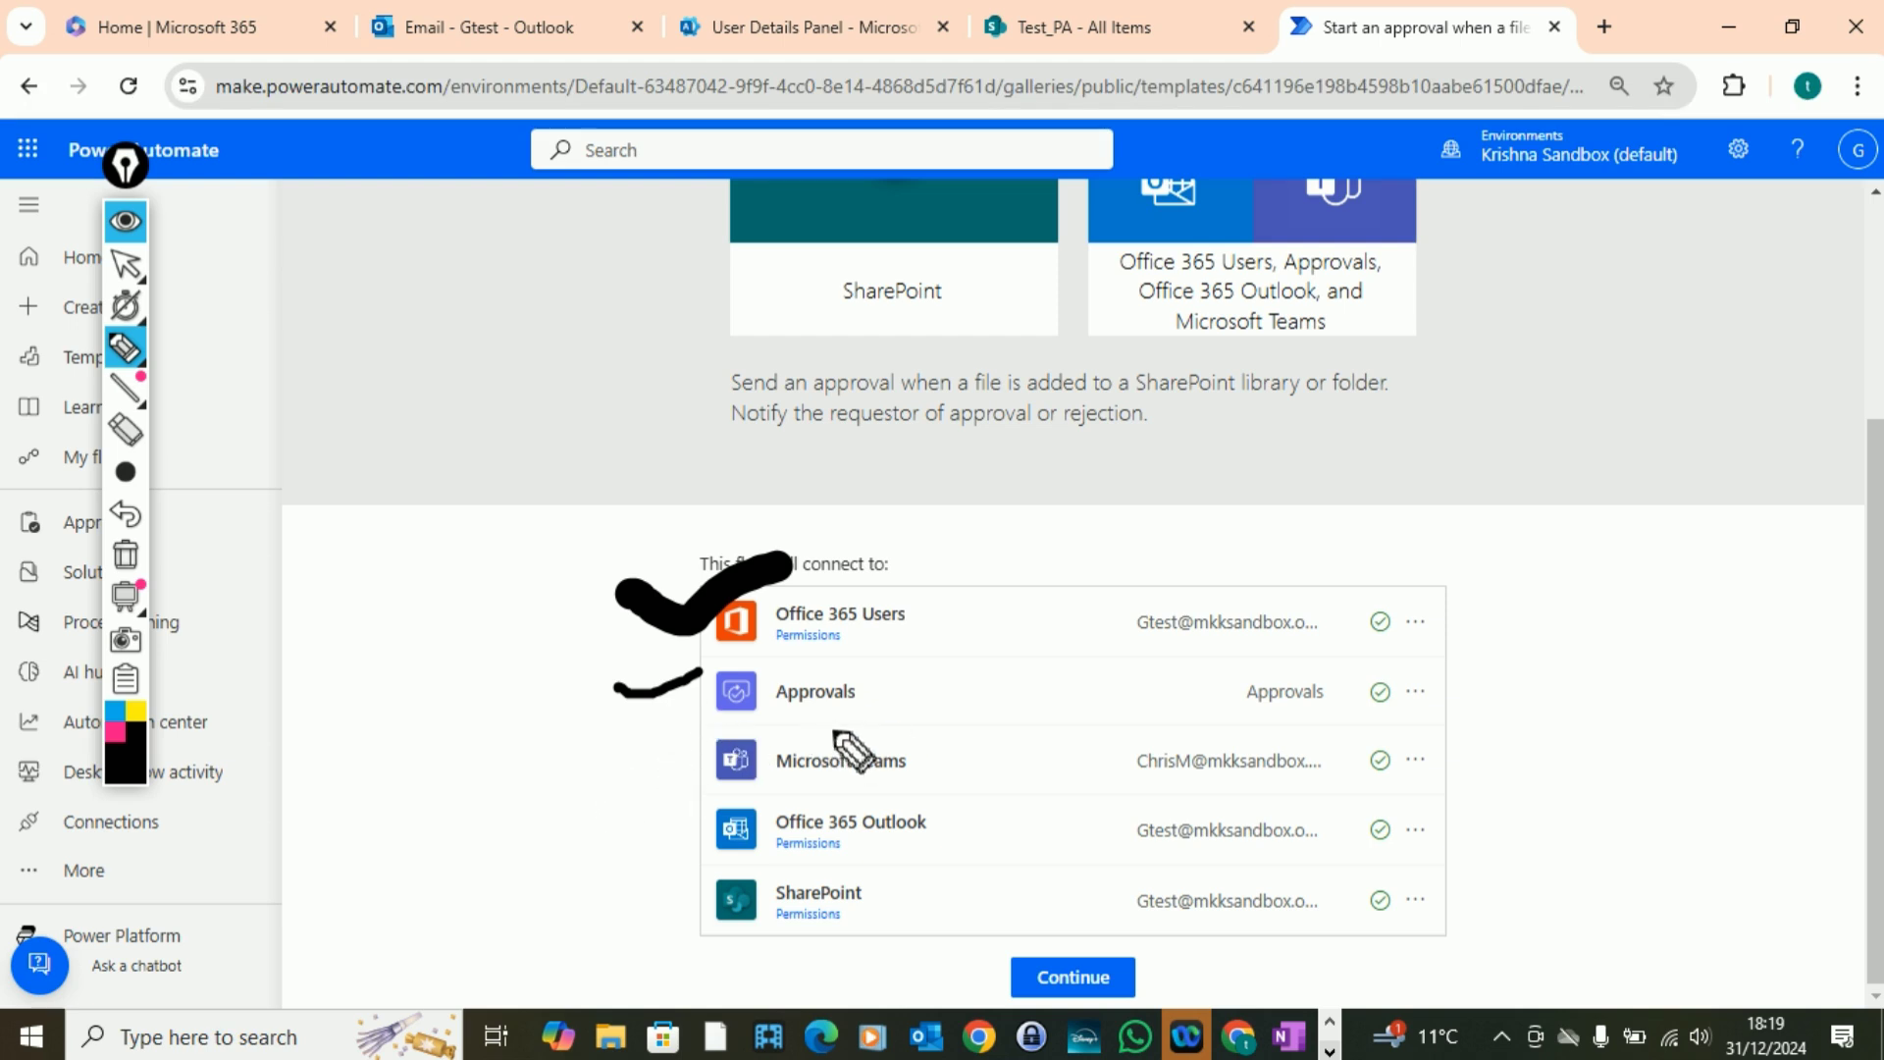
pyautogui.click(621, 766)
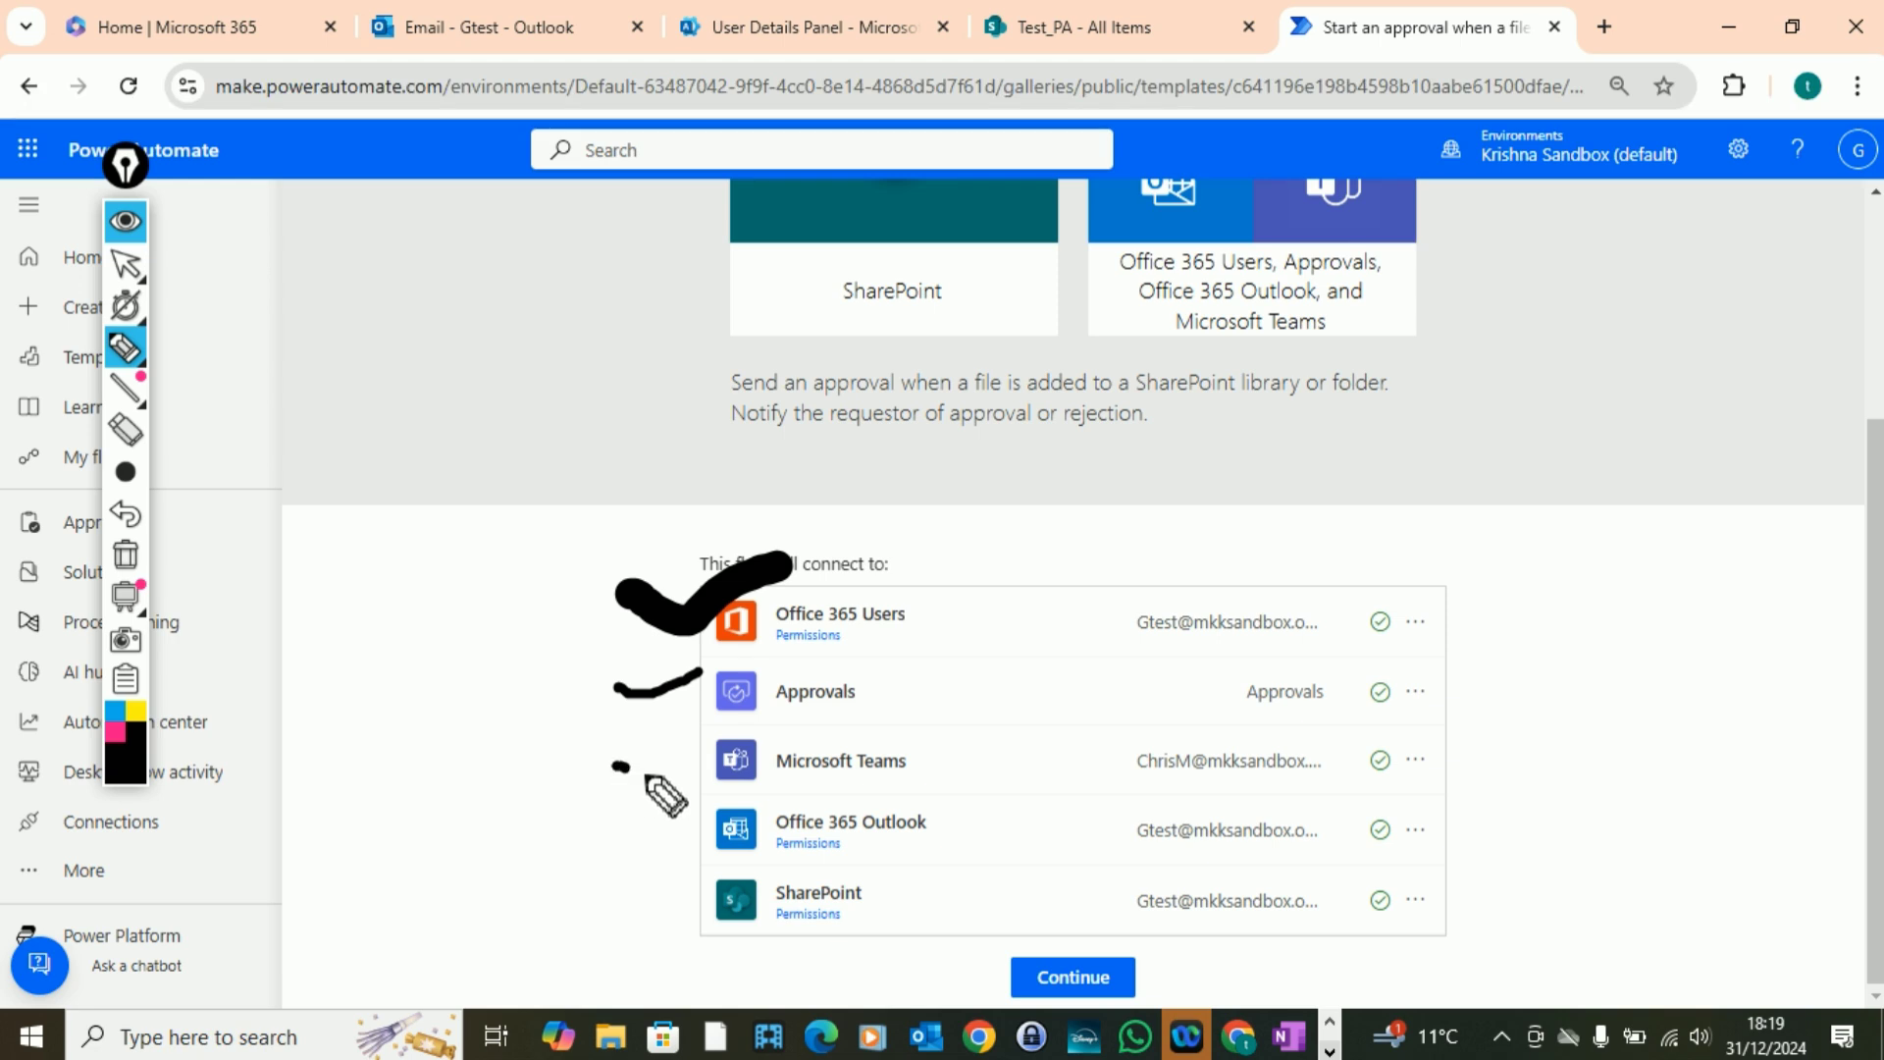
pyautogui.moveTo(618, 767); pyautogui.dragTo(714, 743)
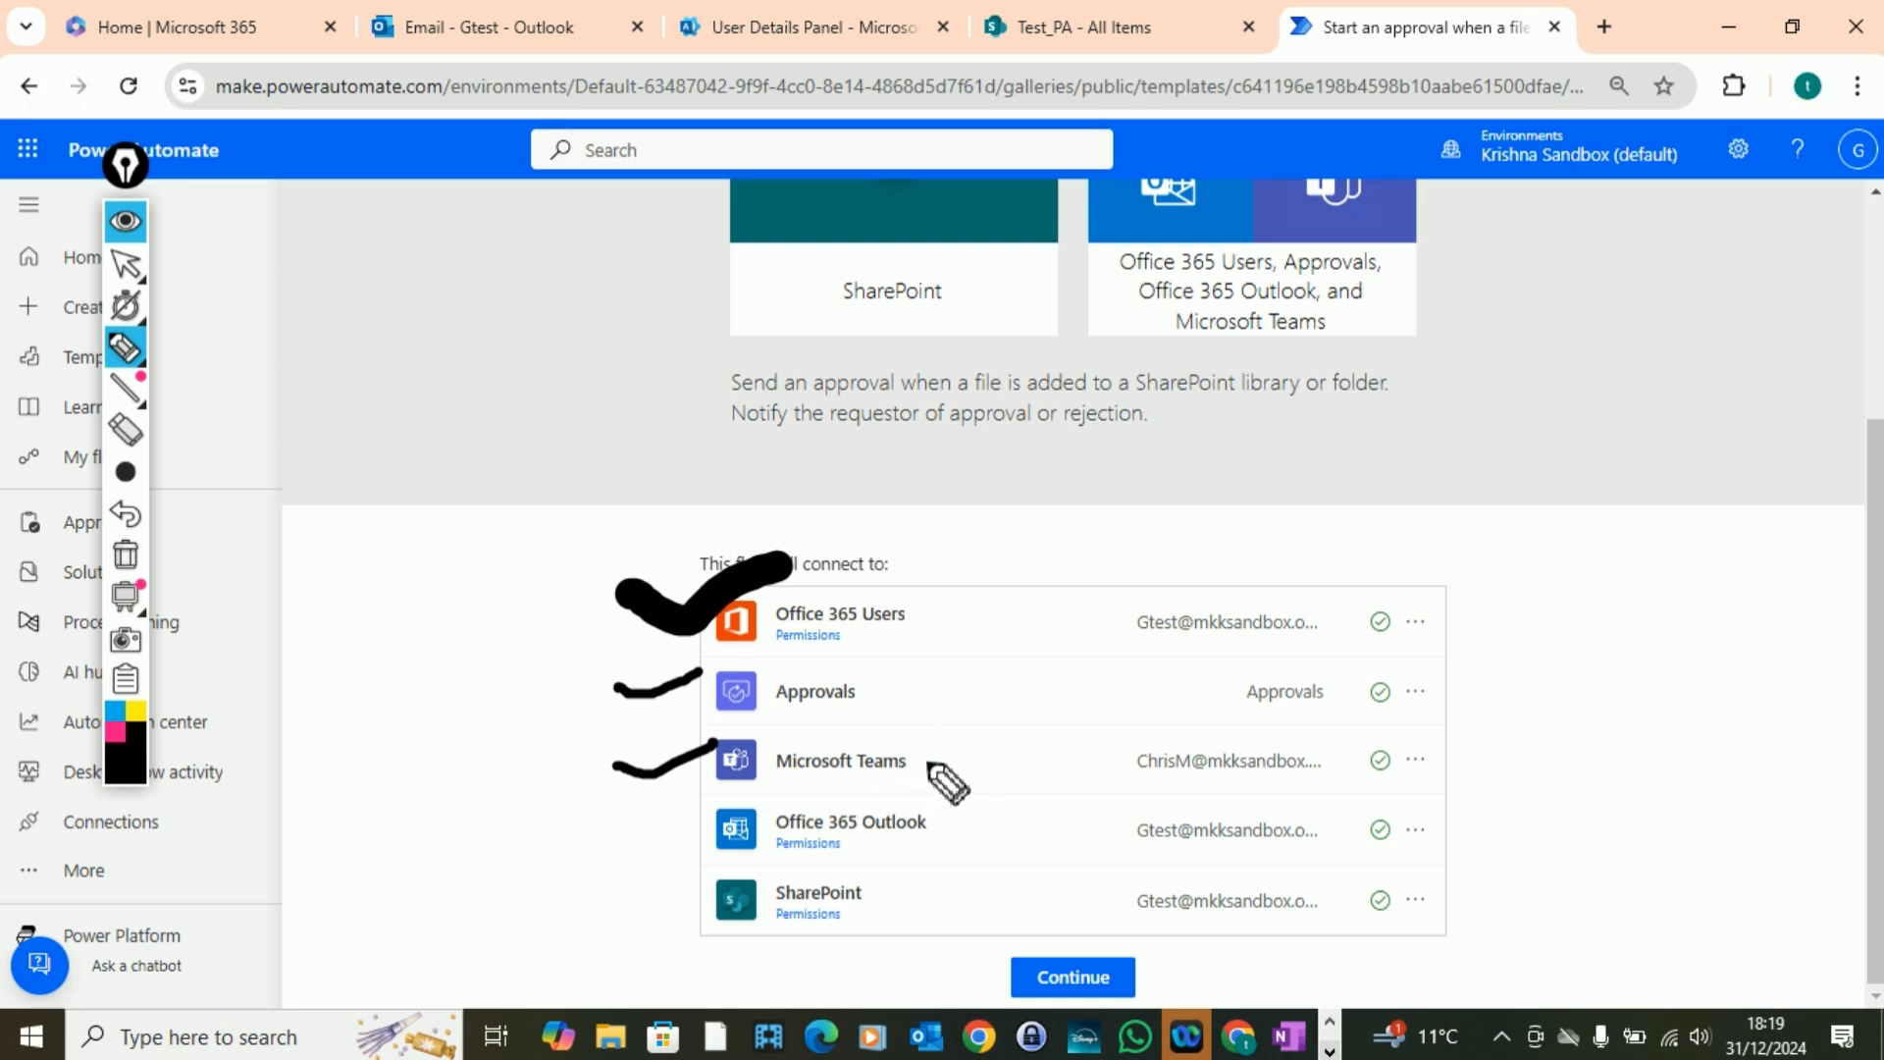
# - Mark the accounts of the Microsoft Teams and Office 365 Outlook connections, and clear and hide all annotations
pyautogui.moveTo(1168, 730); pyautogui.dragTo(1227, 724)
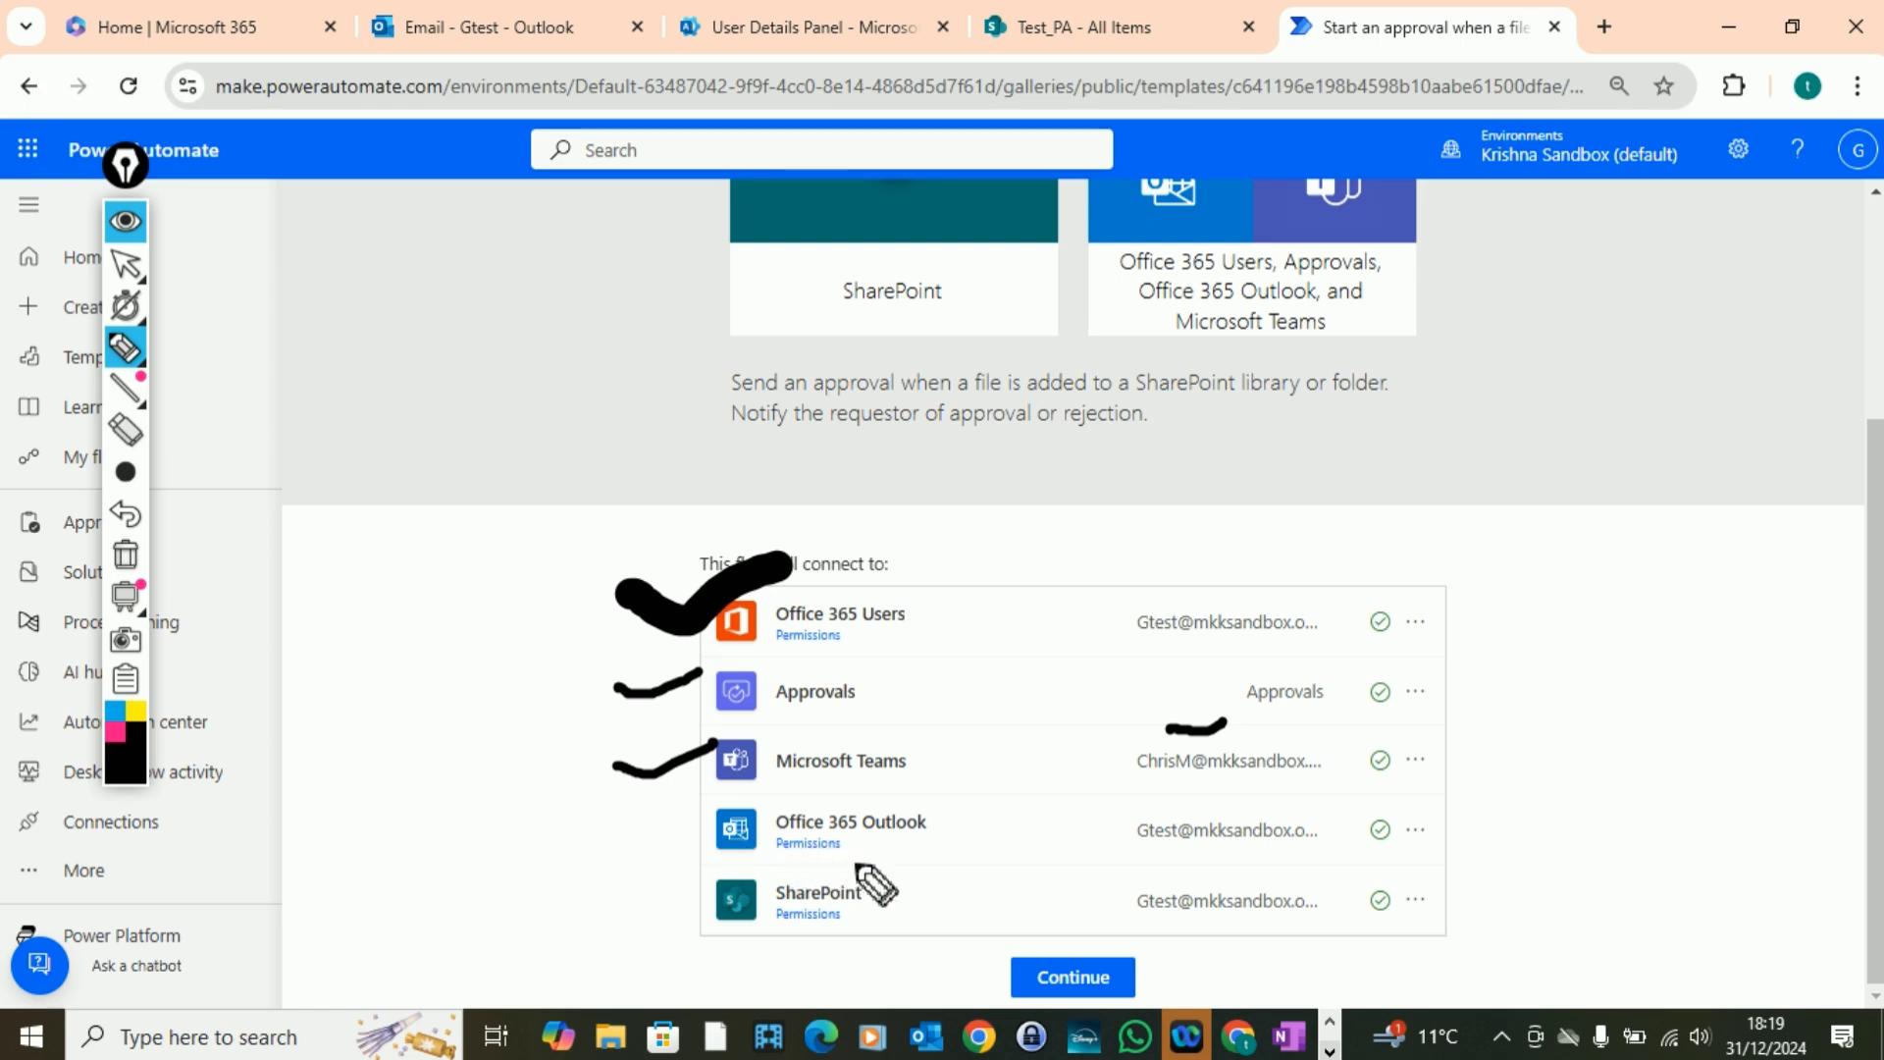
pyautogui.moveTo(1162, 809); pyautogui.dragTo(1222, 793)
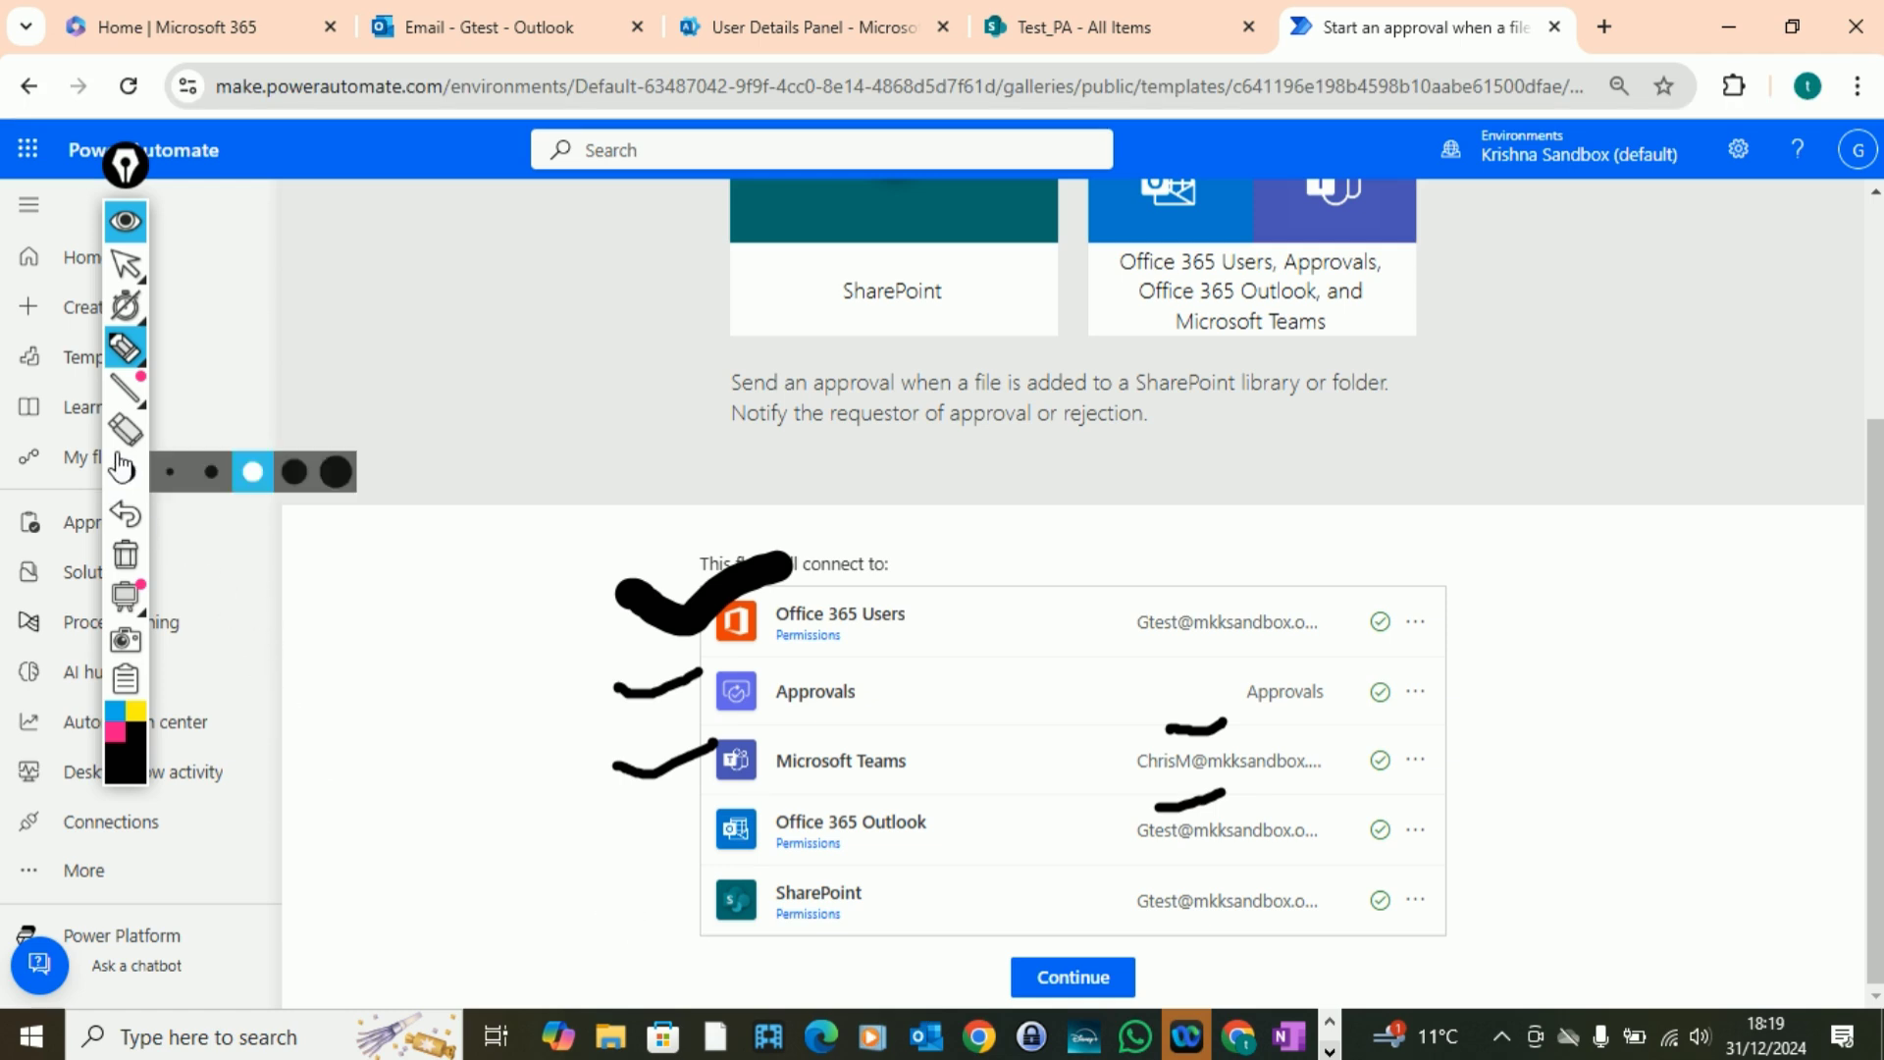
pyautogui.click(126, 555)
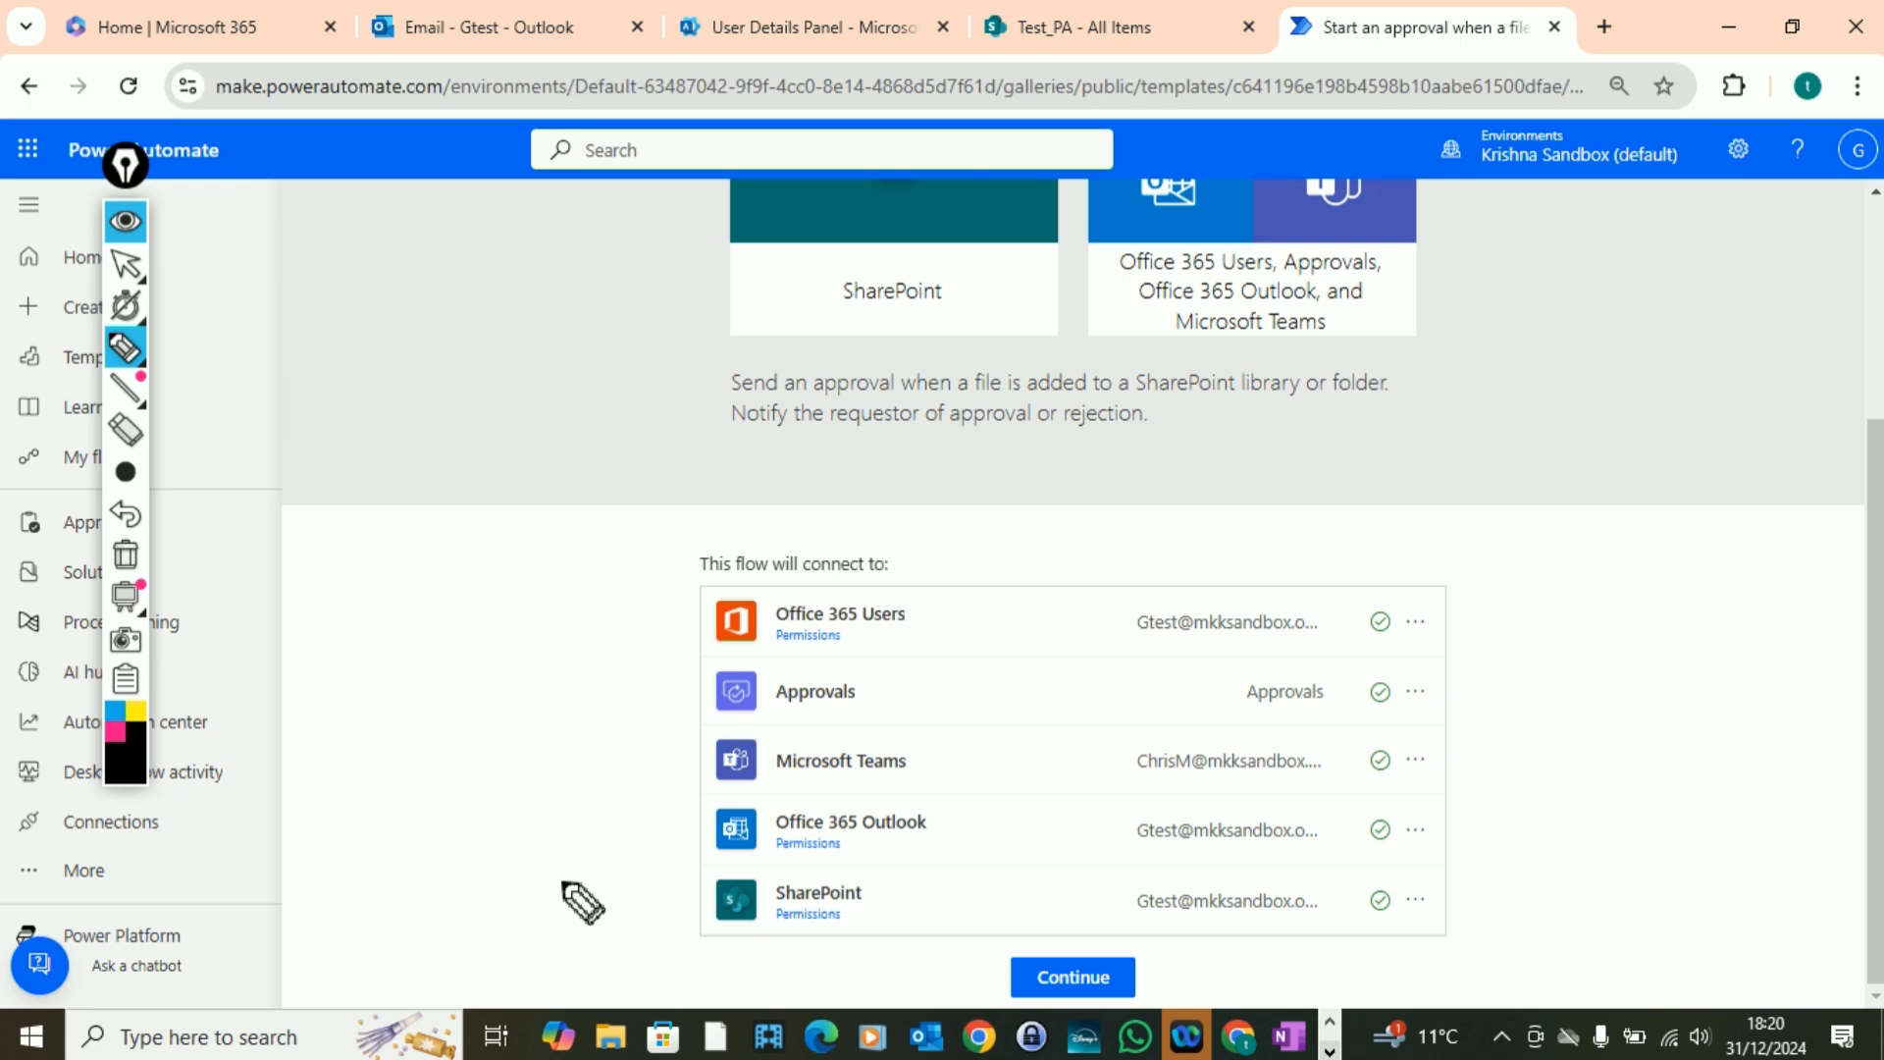
pyautogui.click(125, 471)
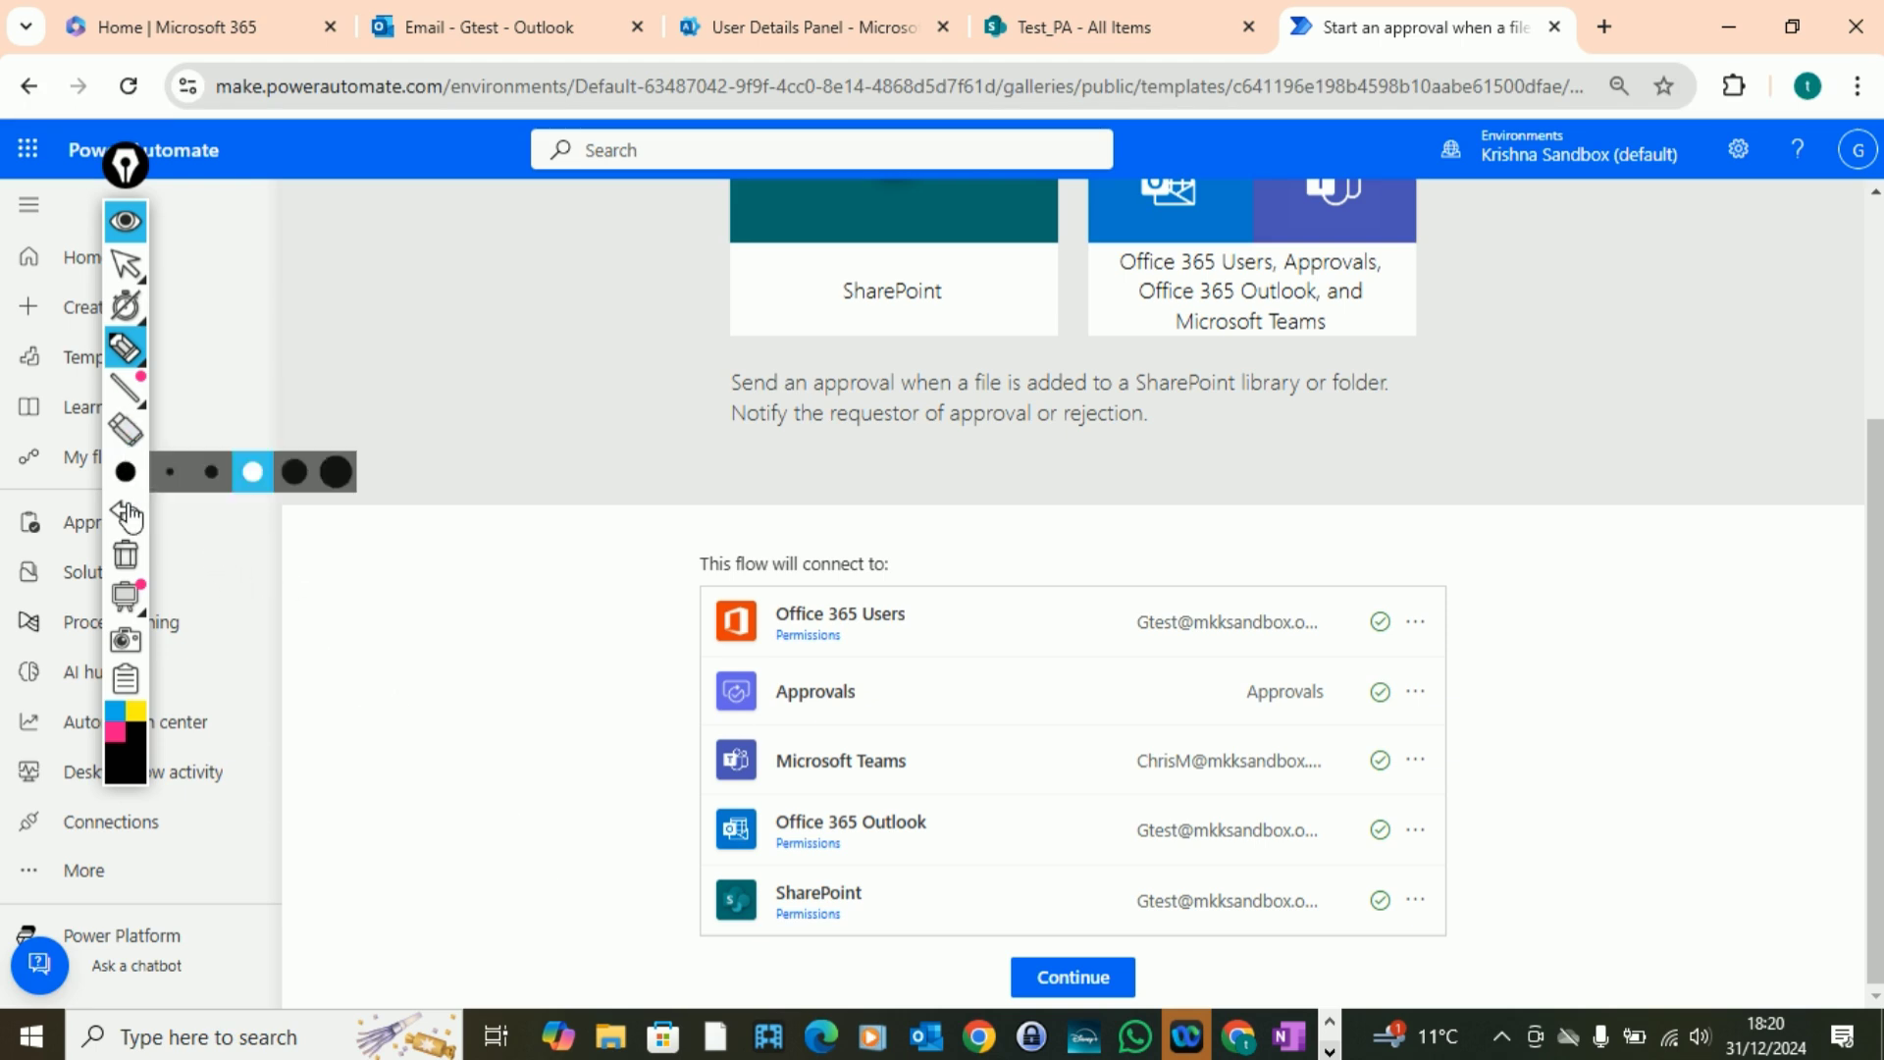
pyautogui.click(124, 222)
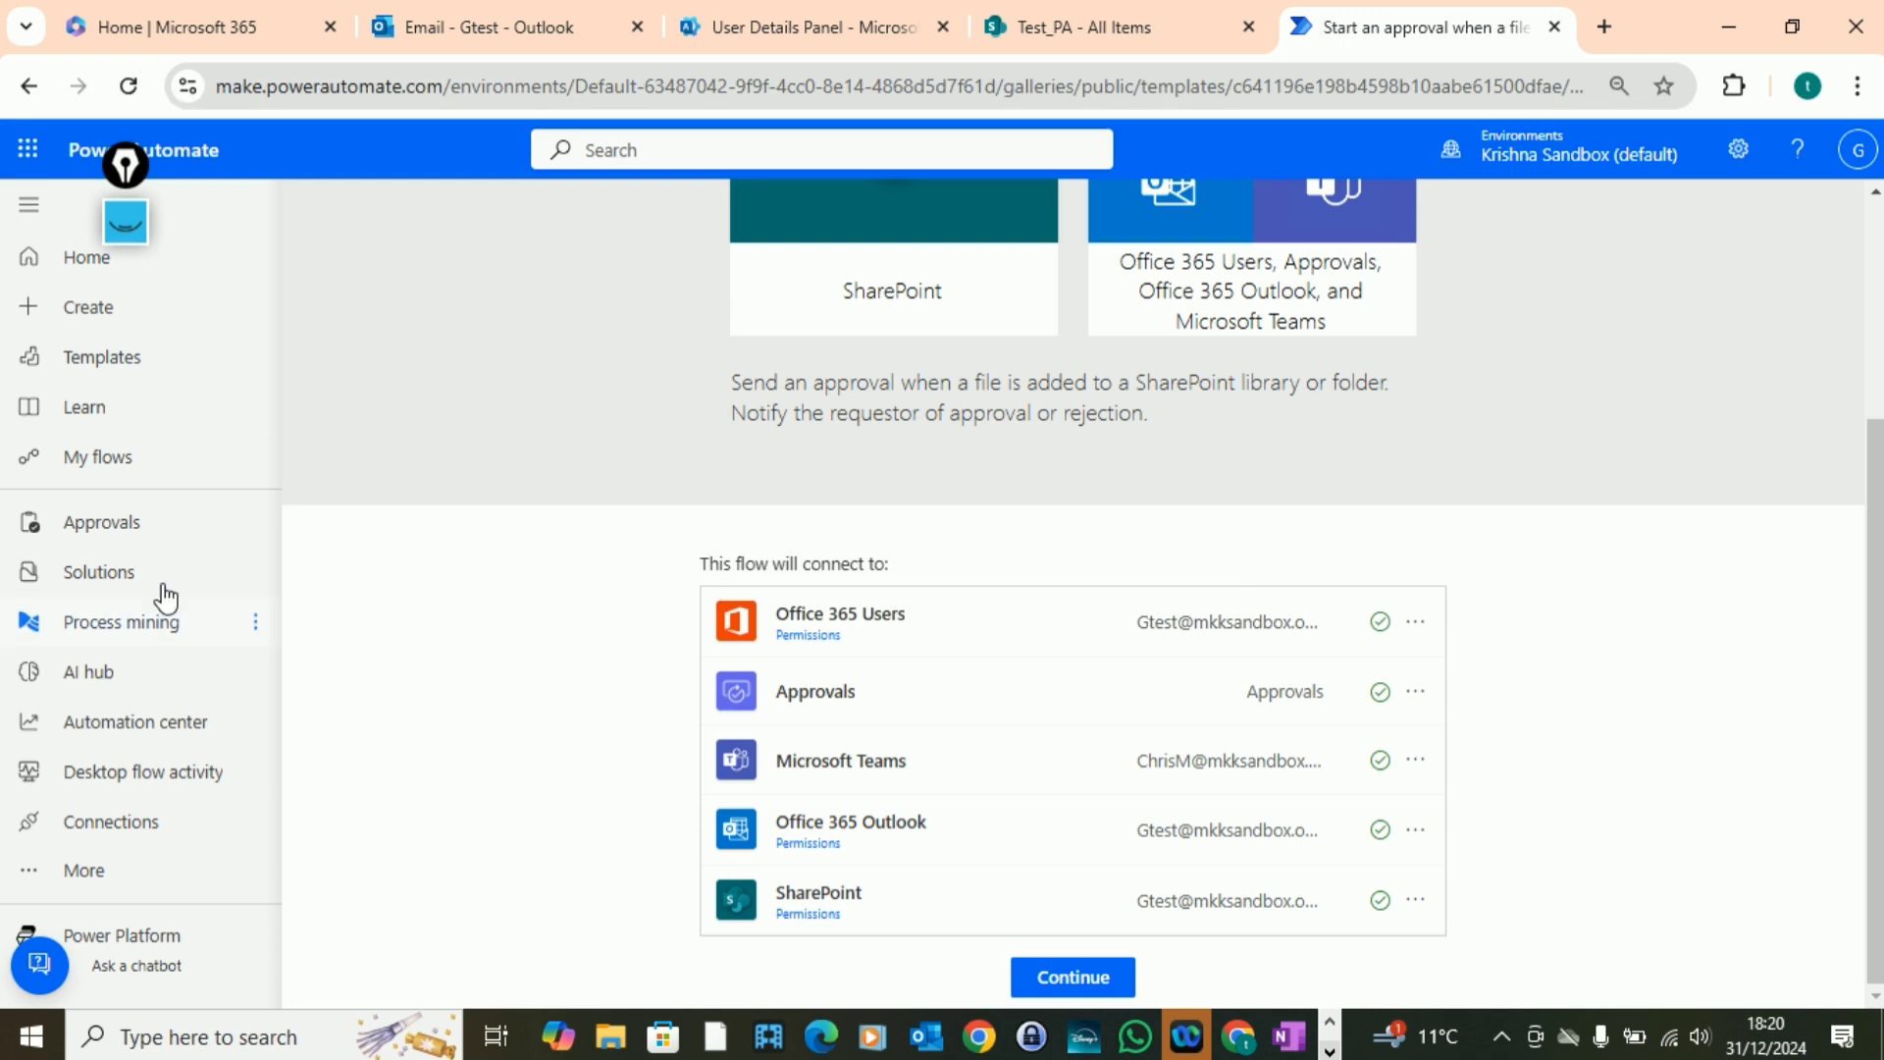
# - Circle the list of connections and its column of green status checks, and clear and hide the annotations
pyautogui.click(125, 224)
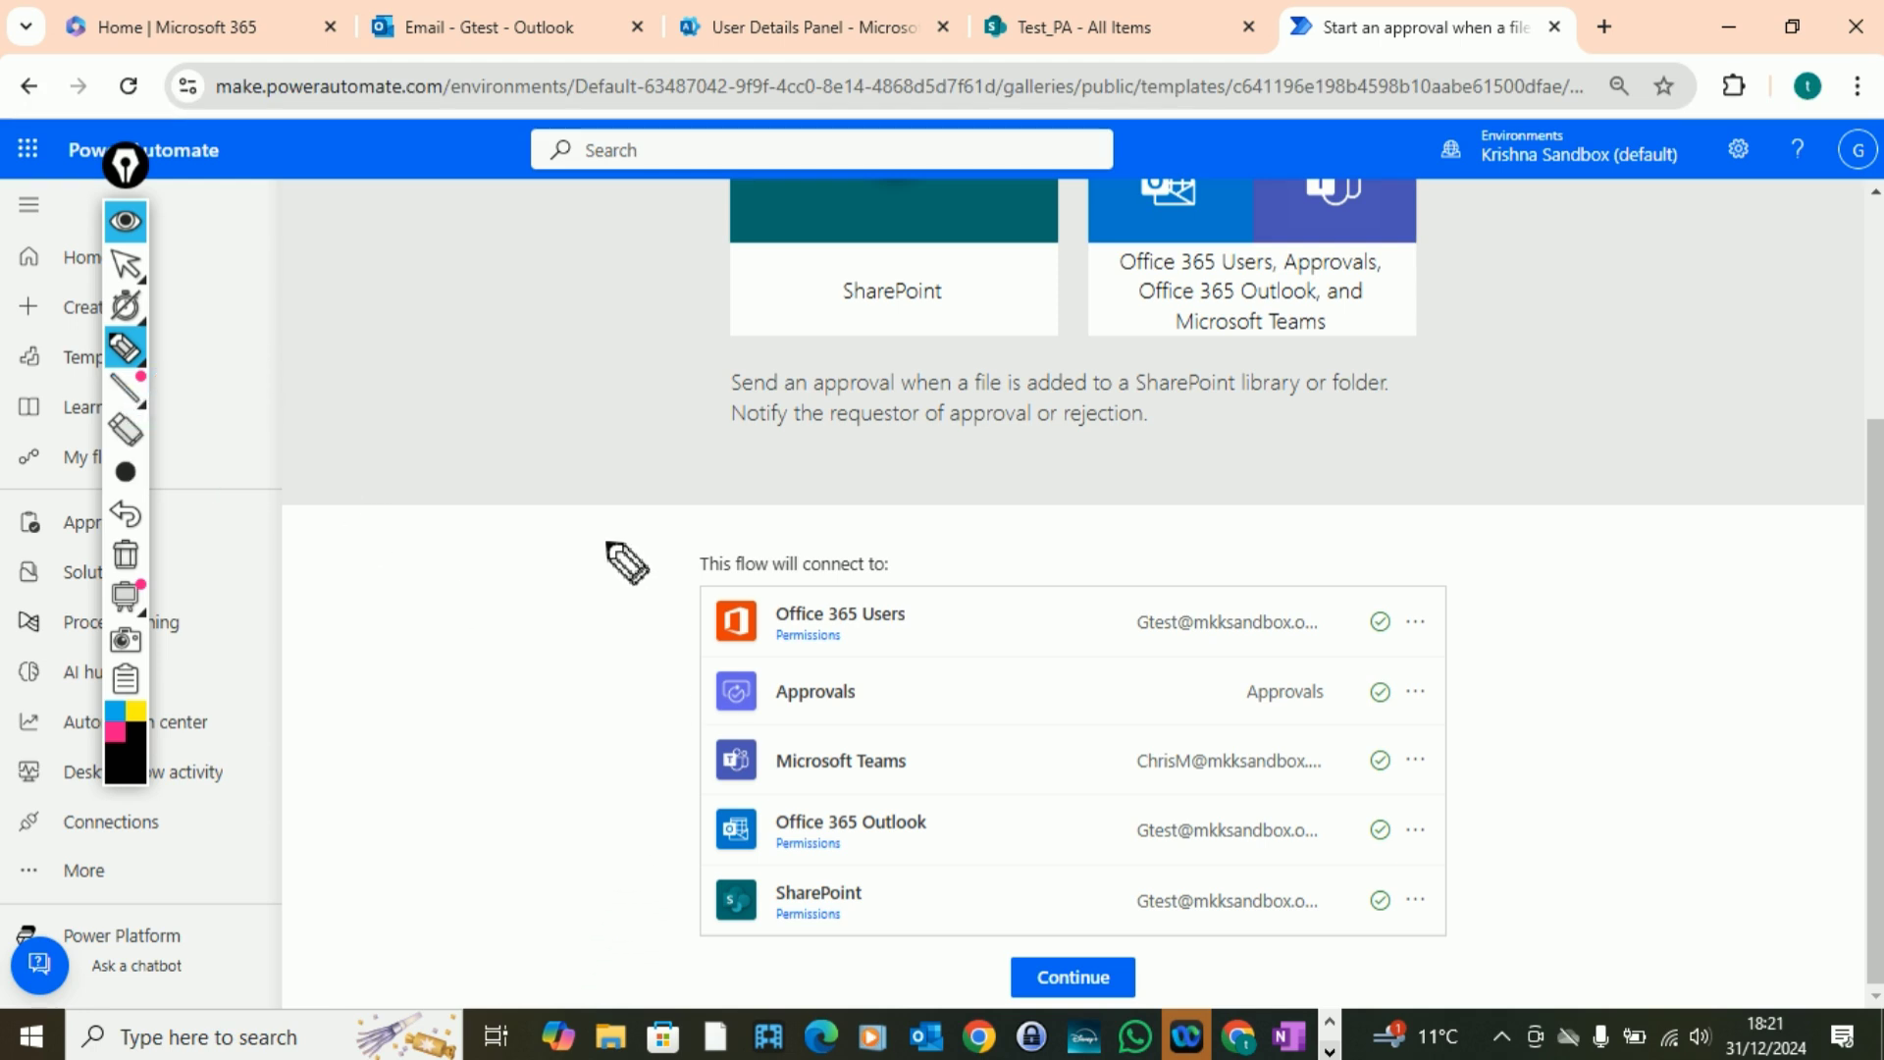
pyautogui.moveTo(630, 509); pyautogui.dragTo(795, 496)
pyautogui.moveTo(930, 497)
pyautogui.mouseDown()
pyautogui.moveTo(1458, 510)
pyautogui.moveTo(1547, 880)
pyautogui.moveTo(1535, 963)
pyautogui.moveTo(683, 954)
pyautogui.moveTo(643, 543)
pyautogui.mouseUp()
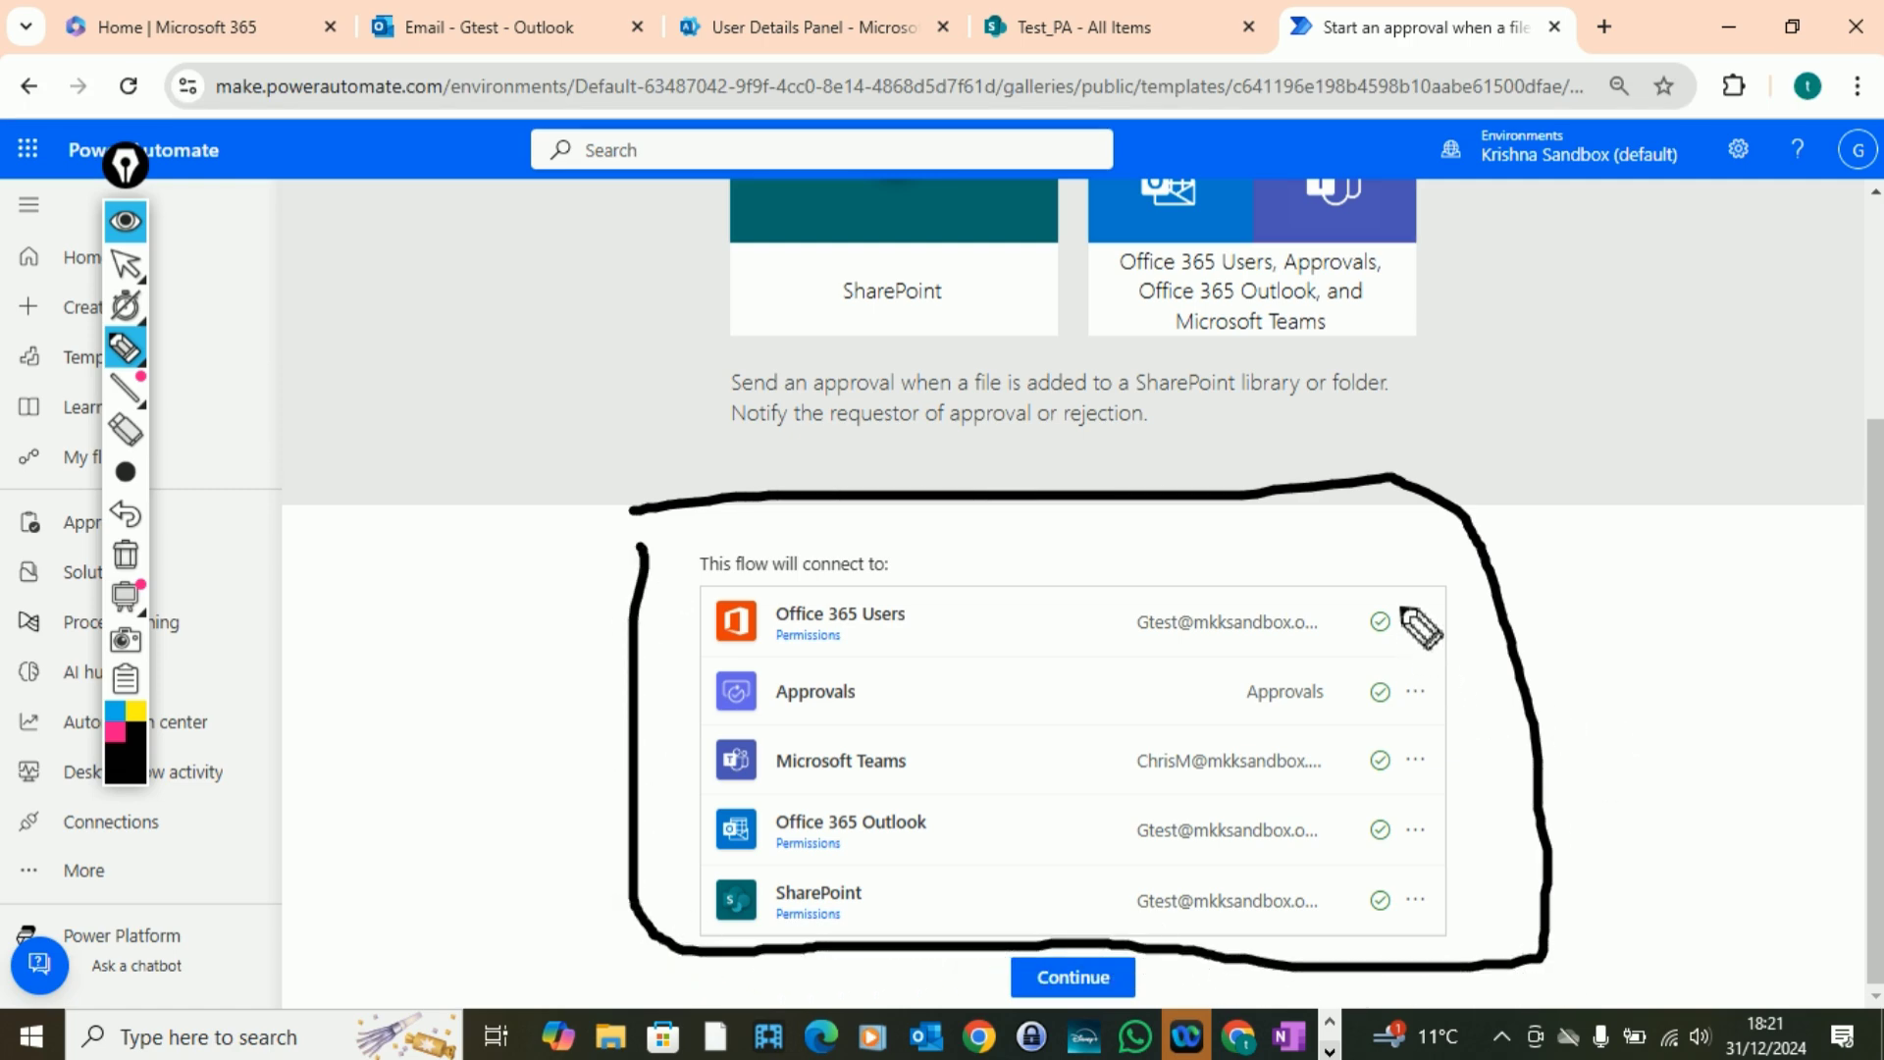
pyautogui.moveTo(1374, 583)
pyautogui.mouseDown()
pyautogui.moveTo(1428, 776)
pyautogui.moveTo(1414, 918)
pyautogui.moveTo(1376, 944)
pyautogui.moveTo(1340, 888)
pyautogui.moveTo(1333, 687)
pyautogui.moveTo(1386, 586)
pyautogui.mouseUp()
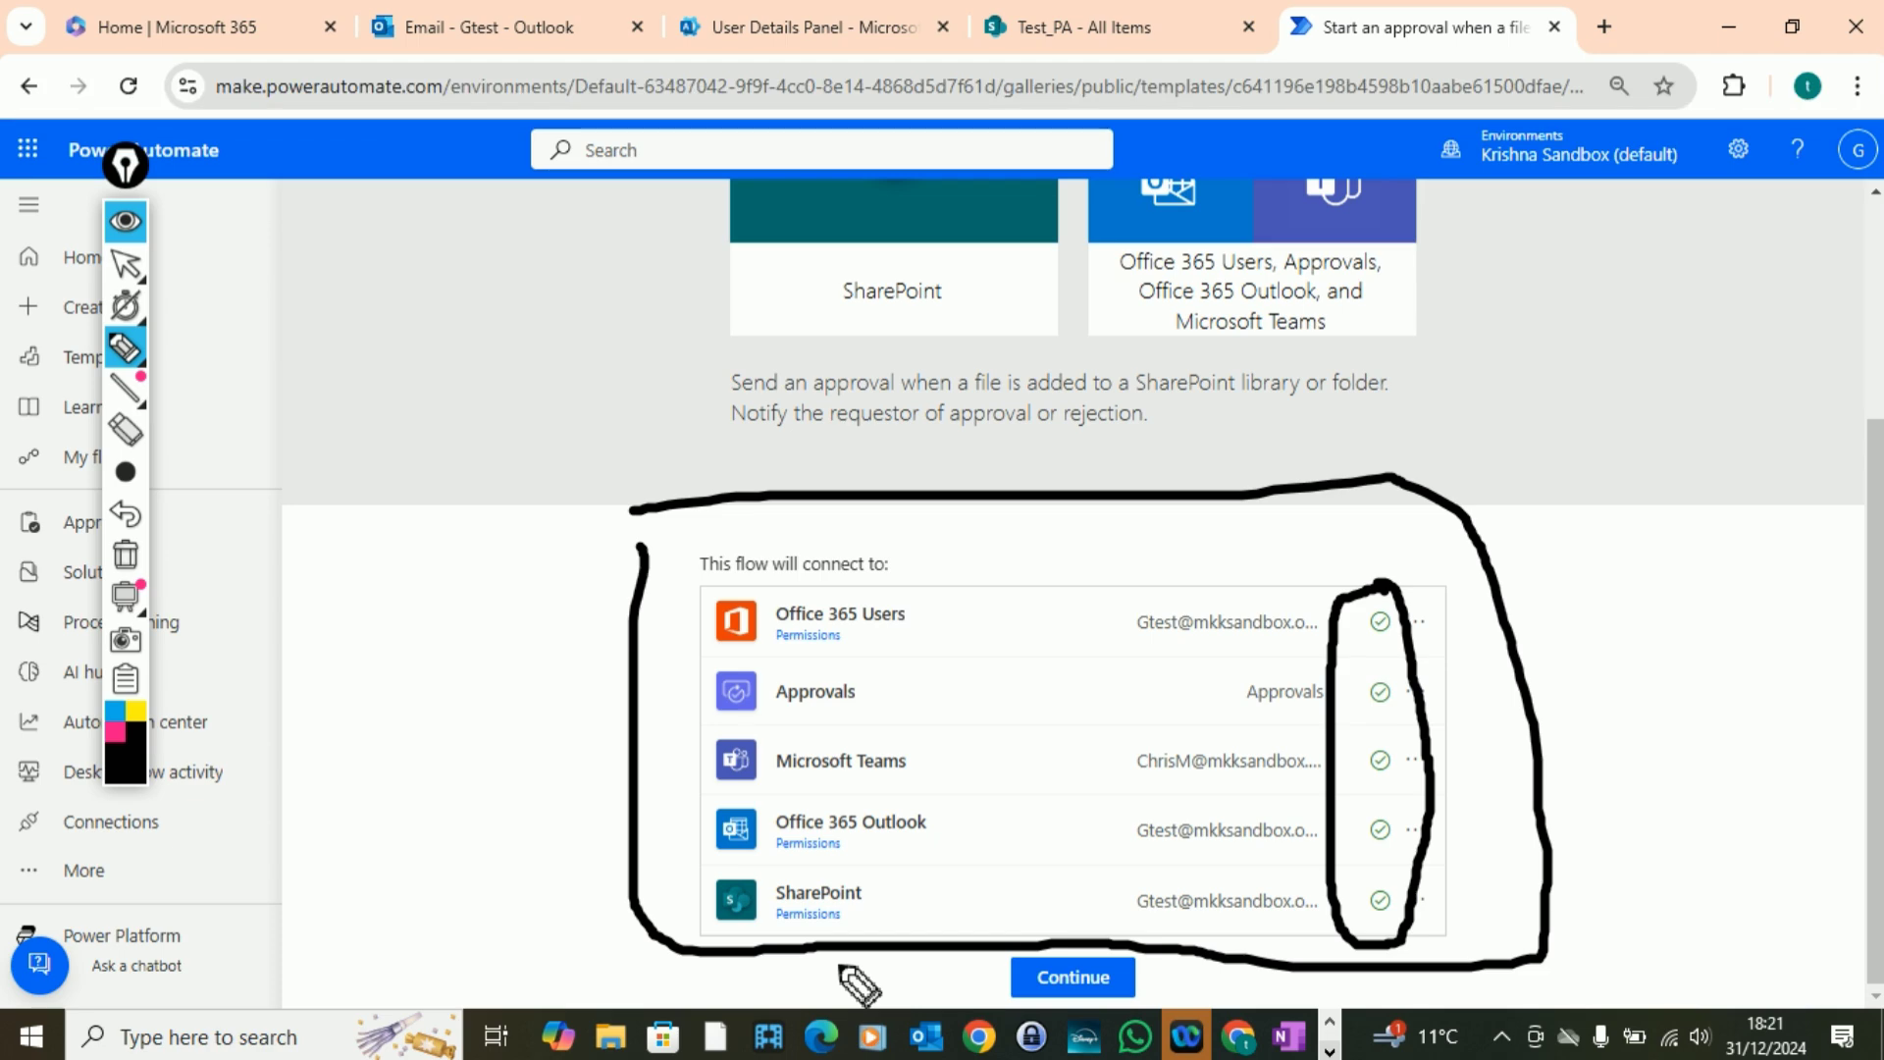
pyautogui.click(125, 554)
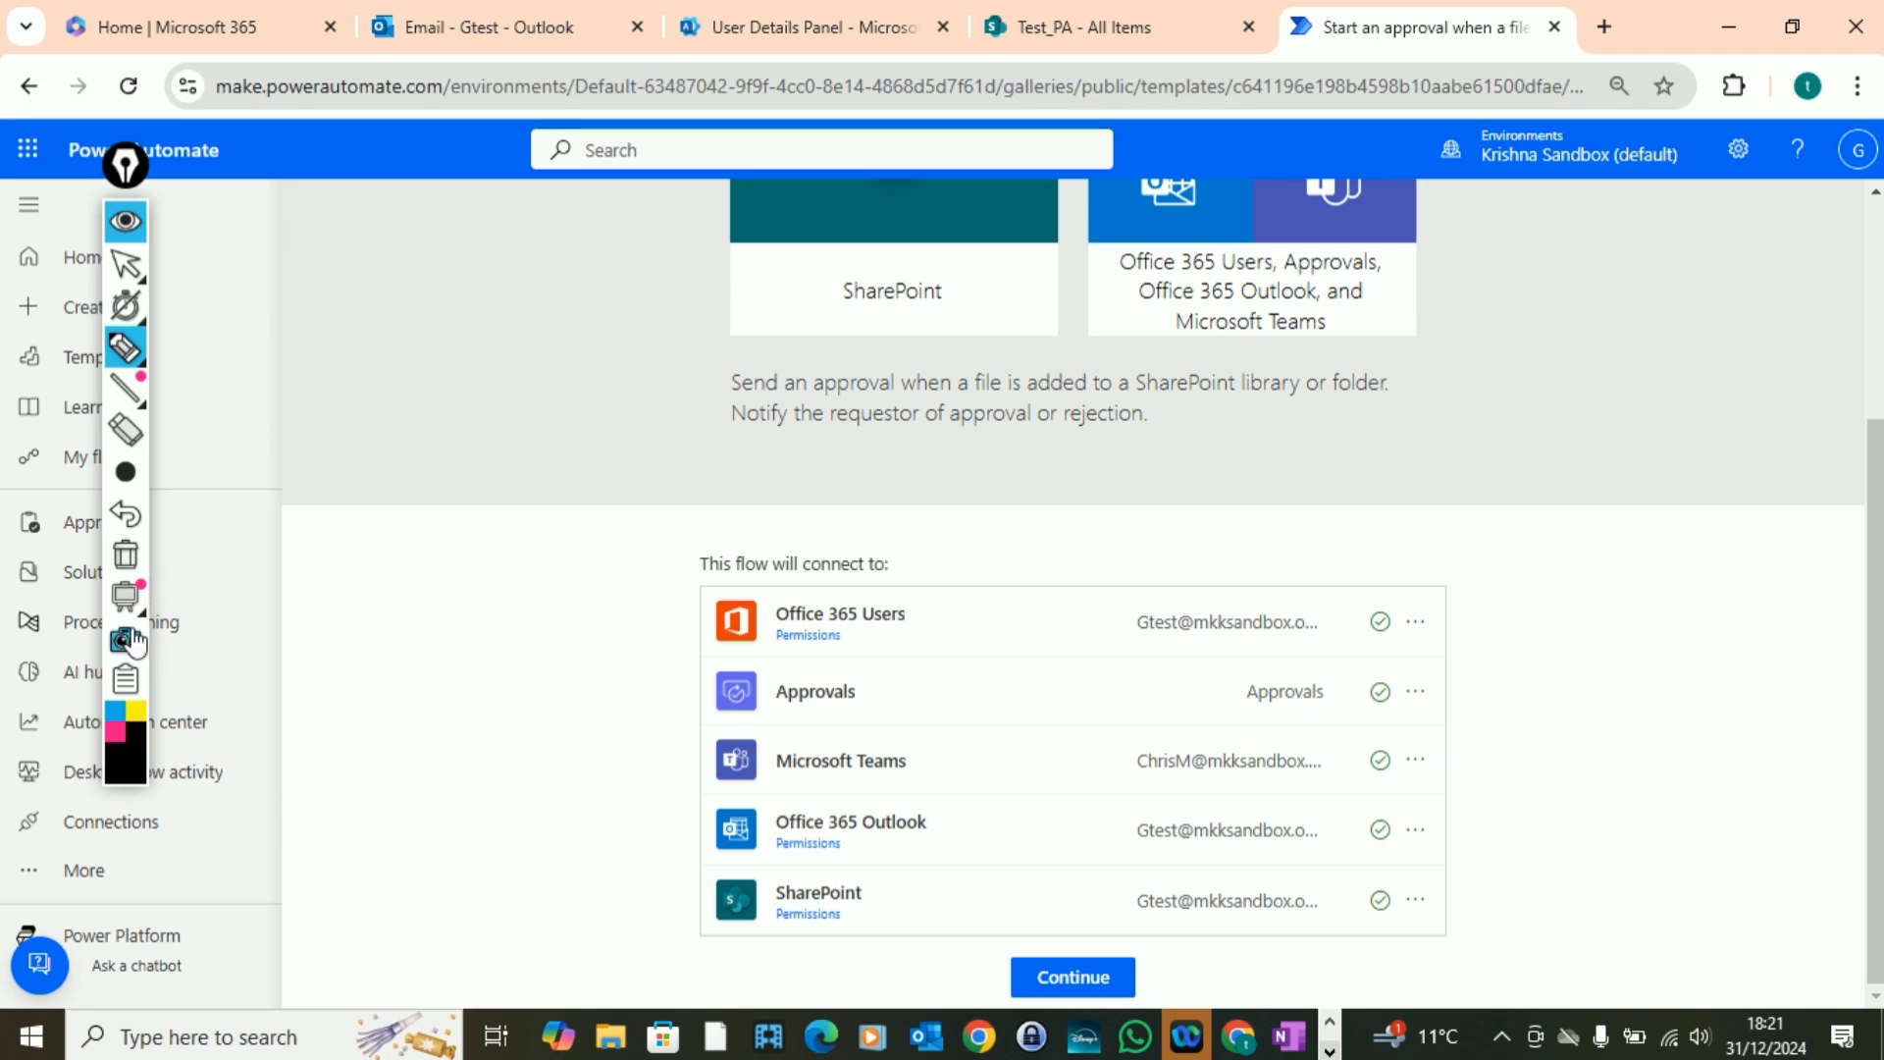
pyautogui.click(125, 219)
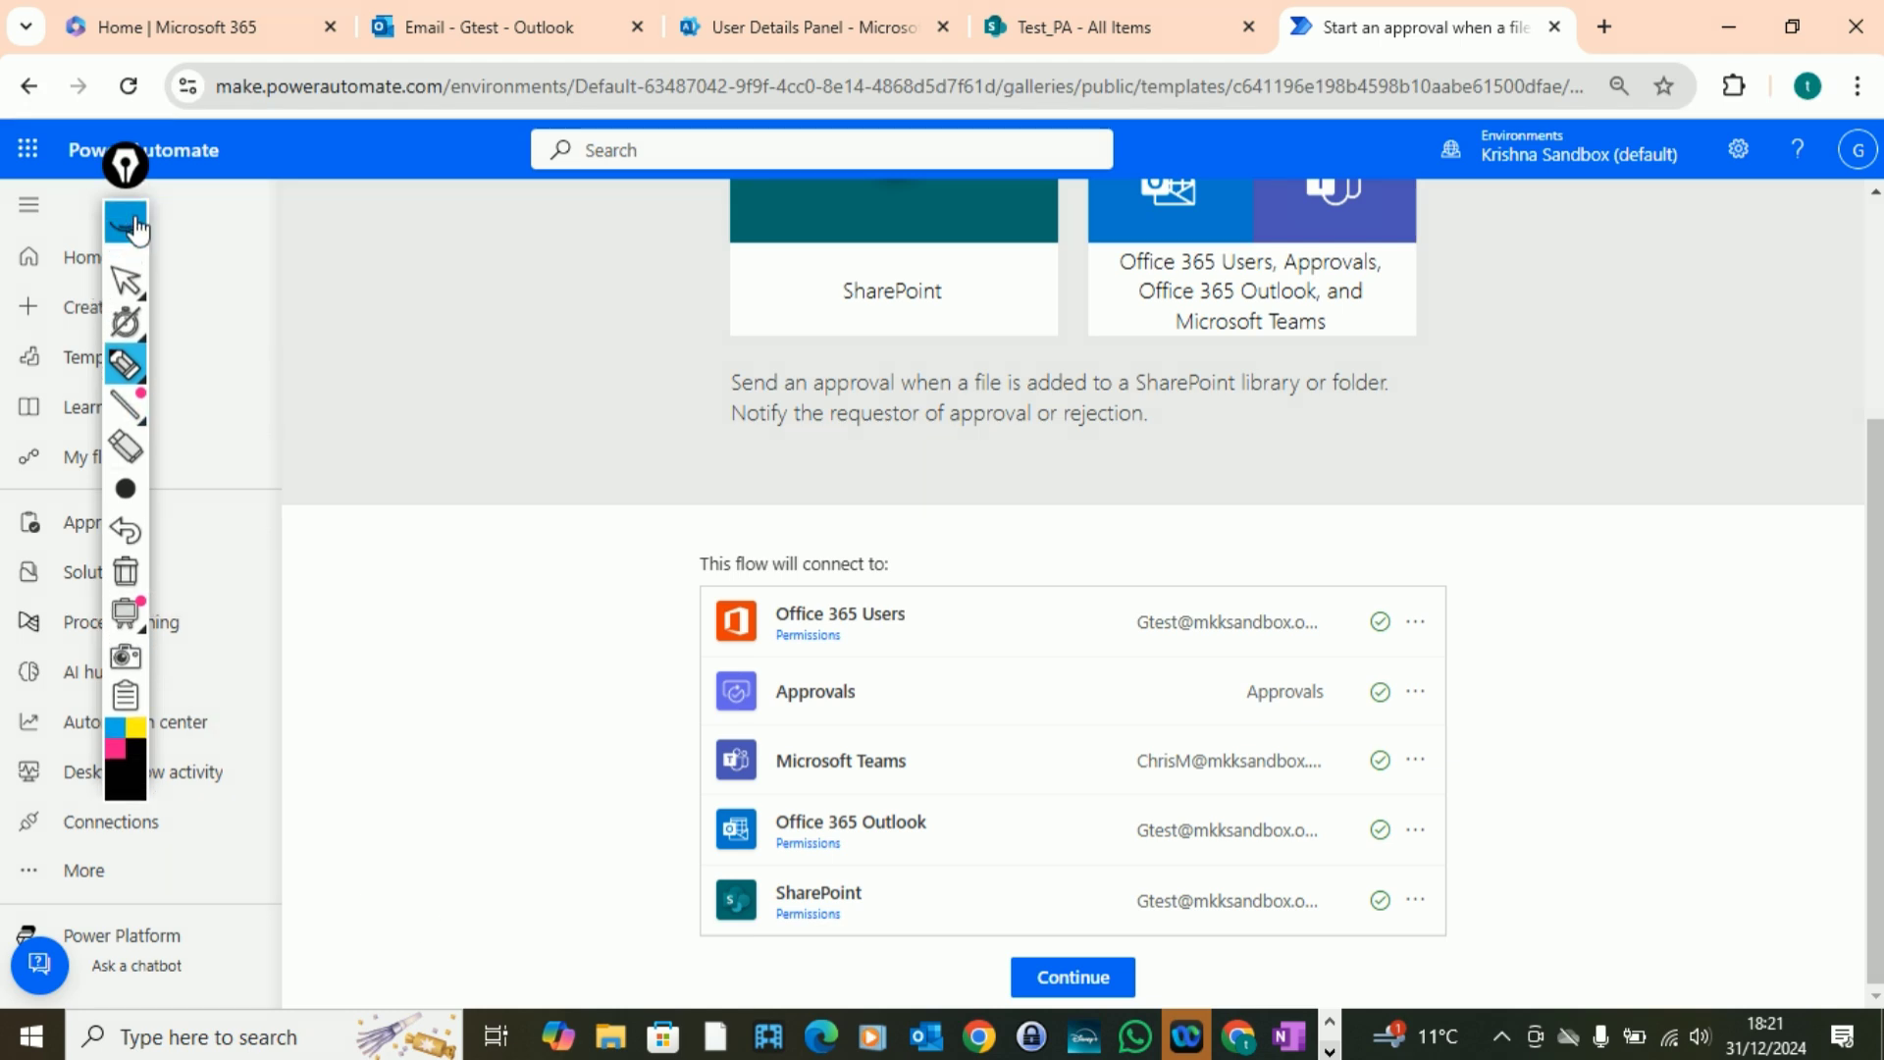
# - Continue to the template's settings and select the Sachin SharePoint site and its Documents list to monitor
pyautogui.click(1091, 977)
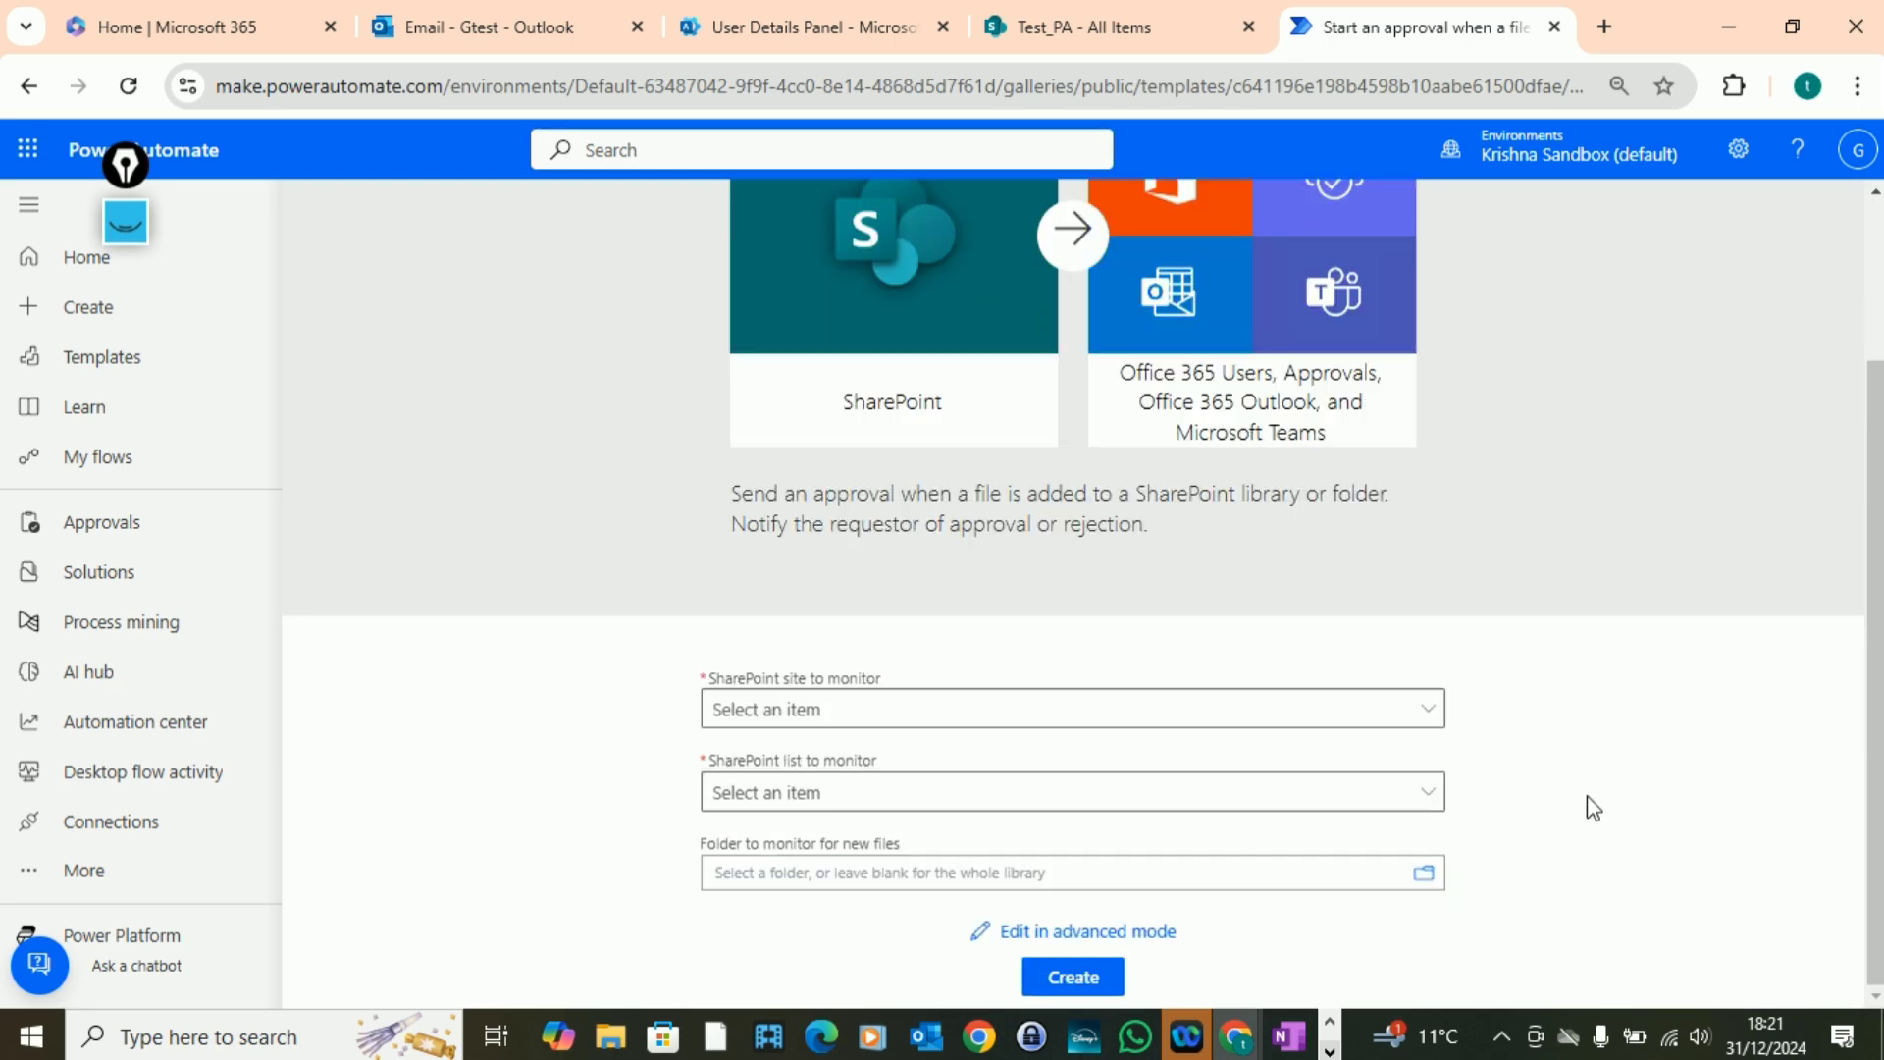
pyautogui.scroll(1, 1552, 773)
pyautogui.scroll(-2, 1534, 707)
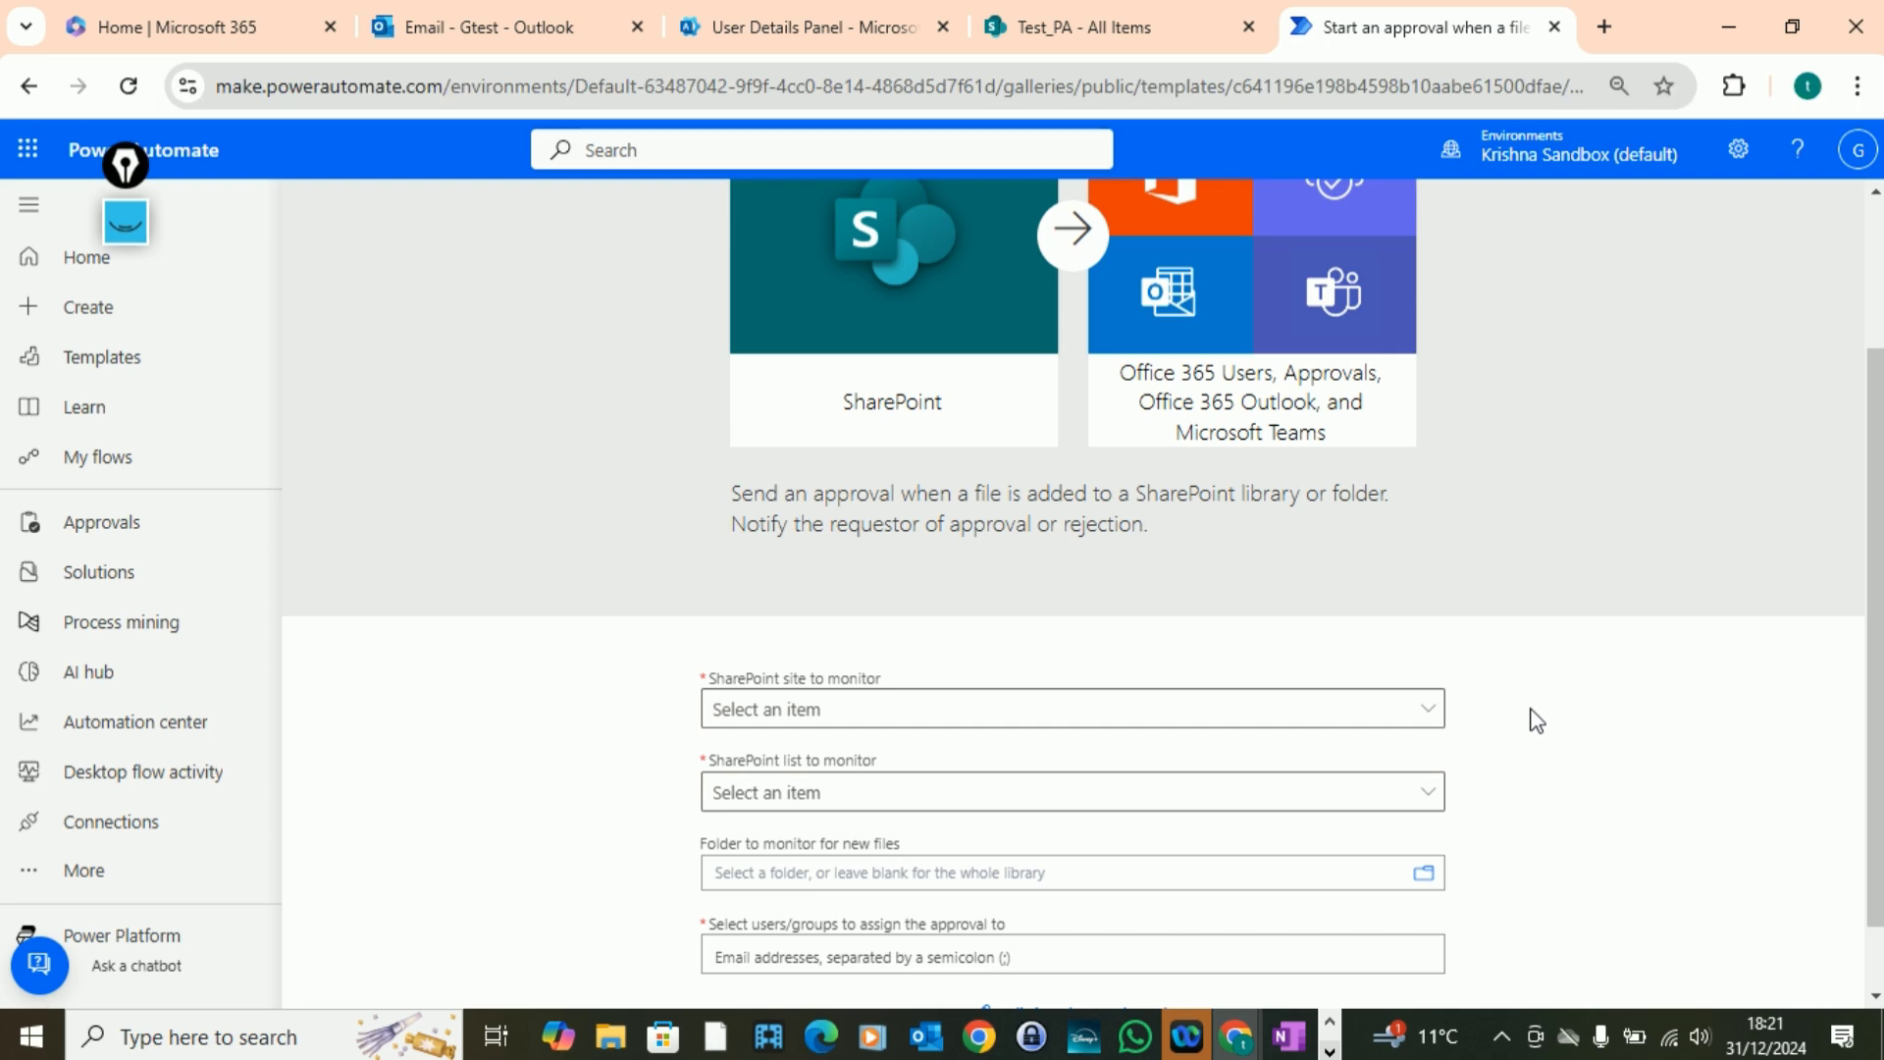
pyautogui.scroll(2, 1533, 714)
pyautogui.scroll(-2, 1545, 775)
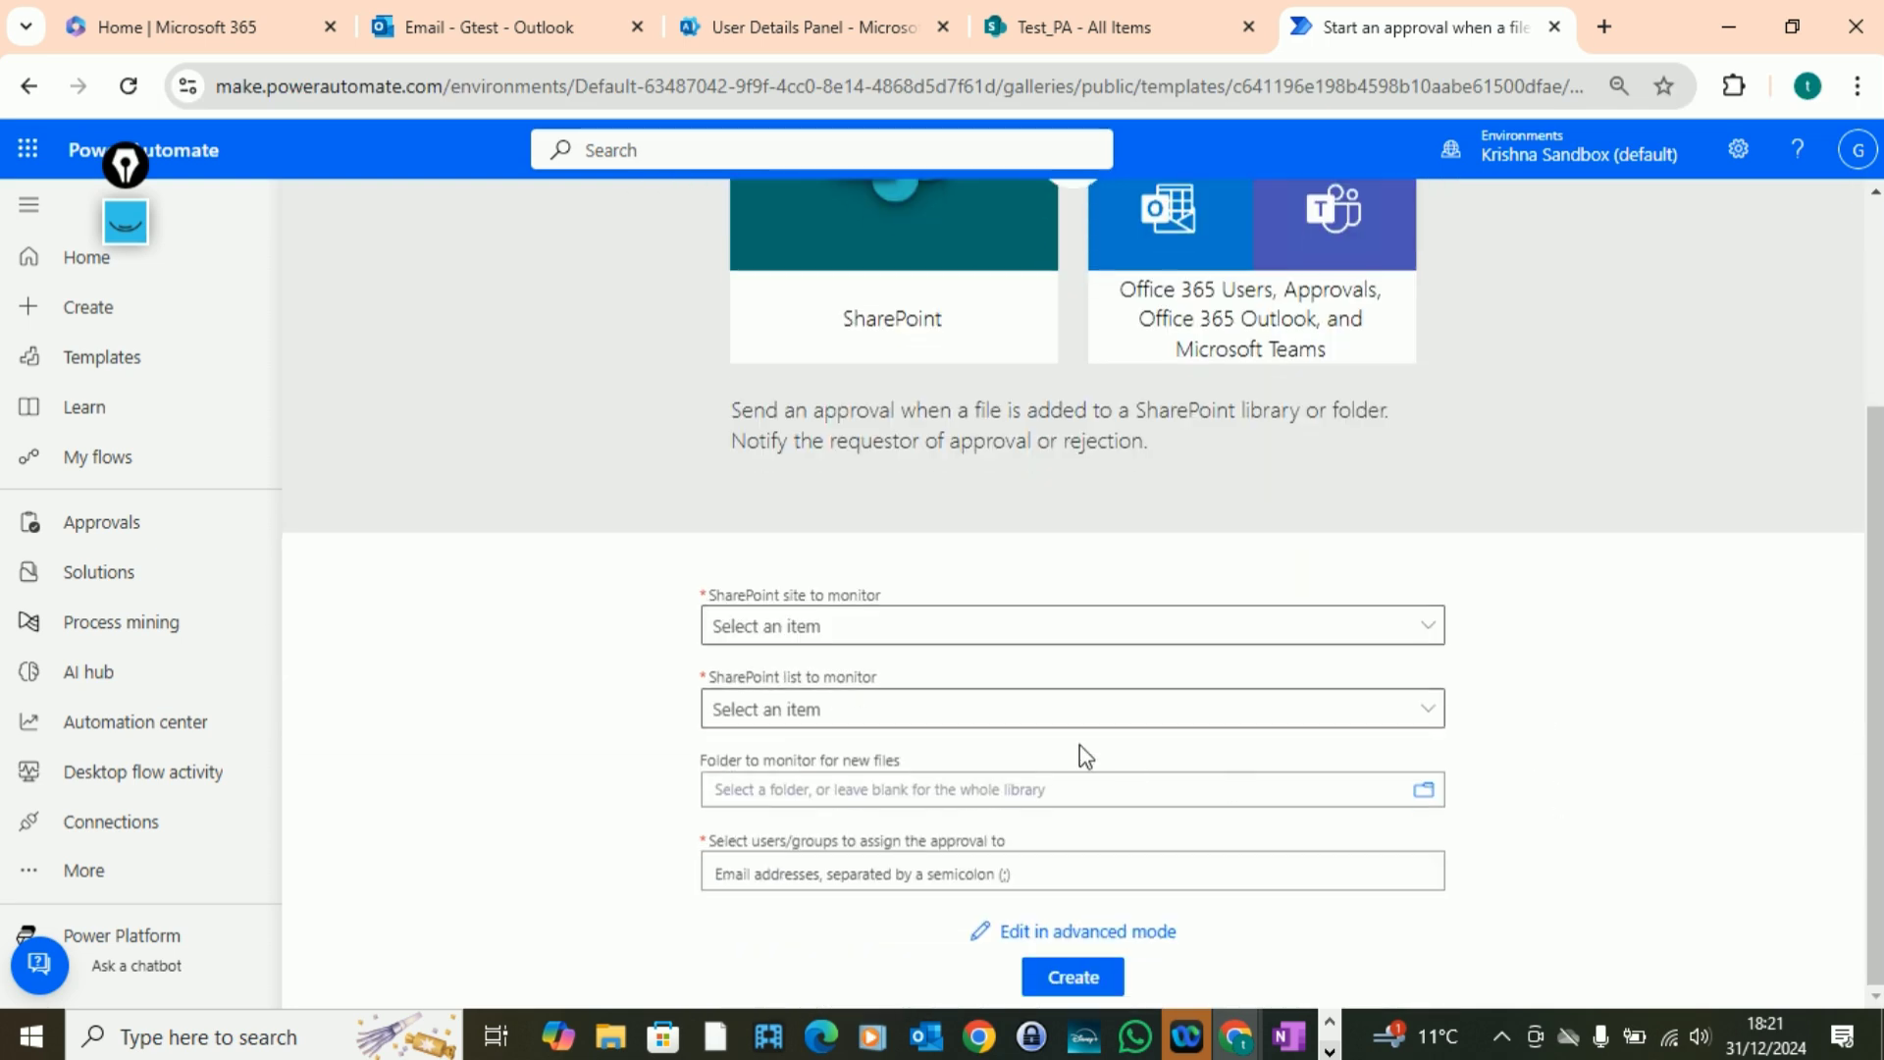
pyautogui.click(894, 647)
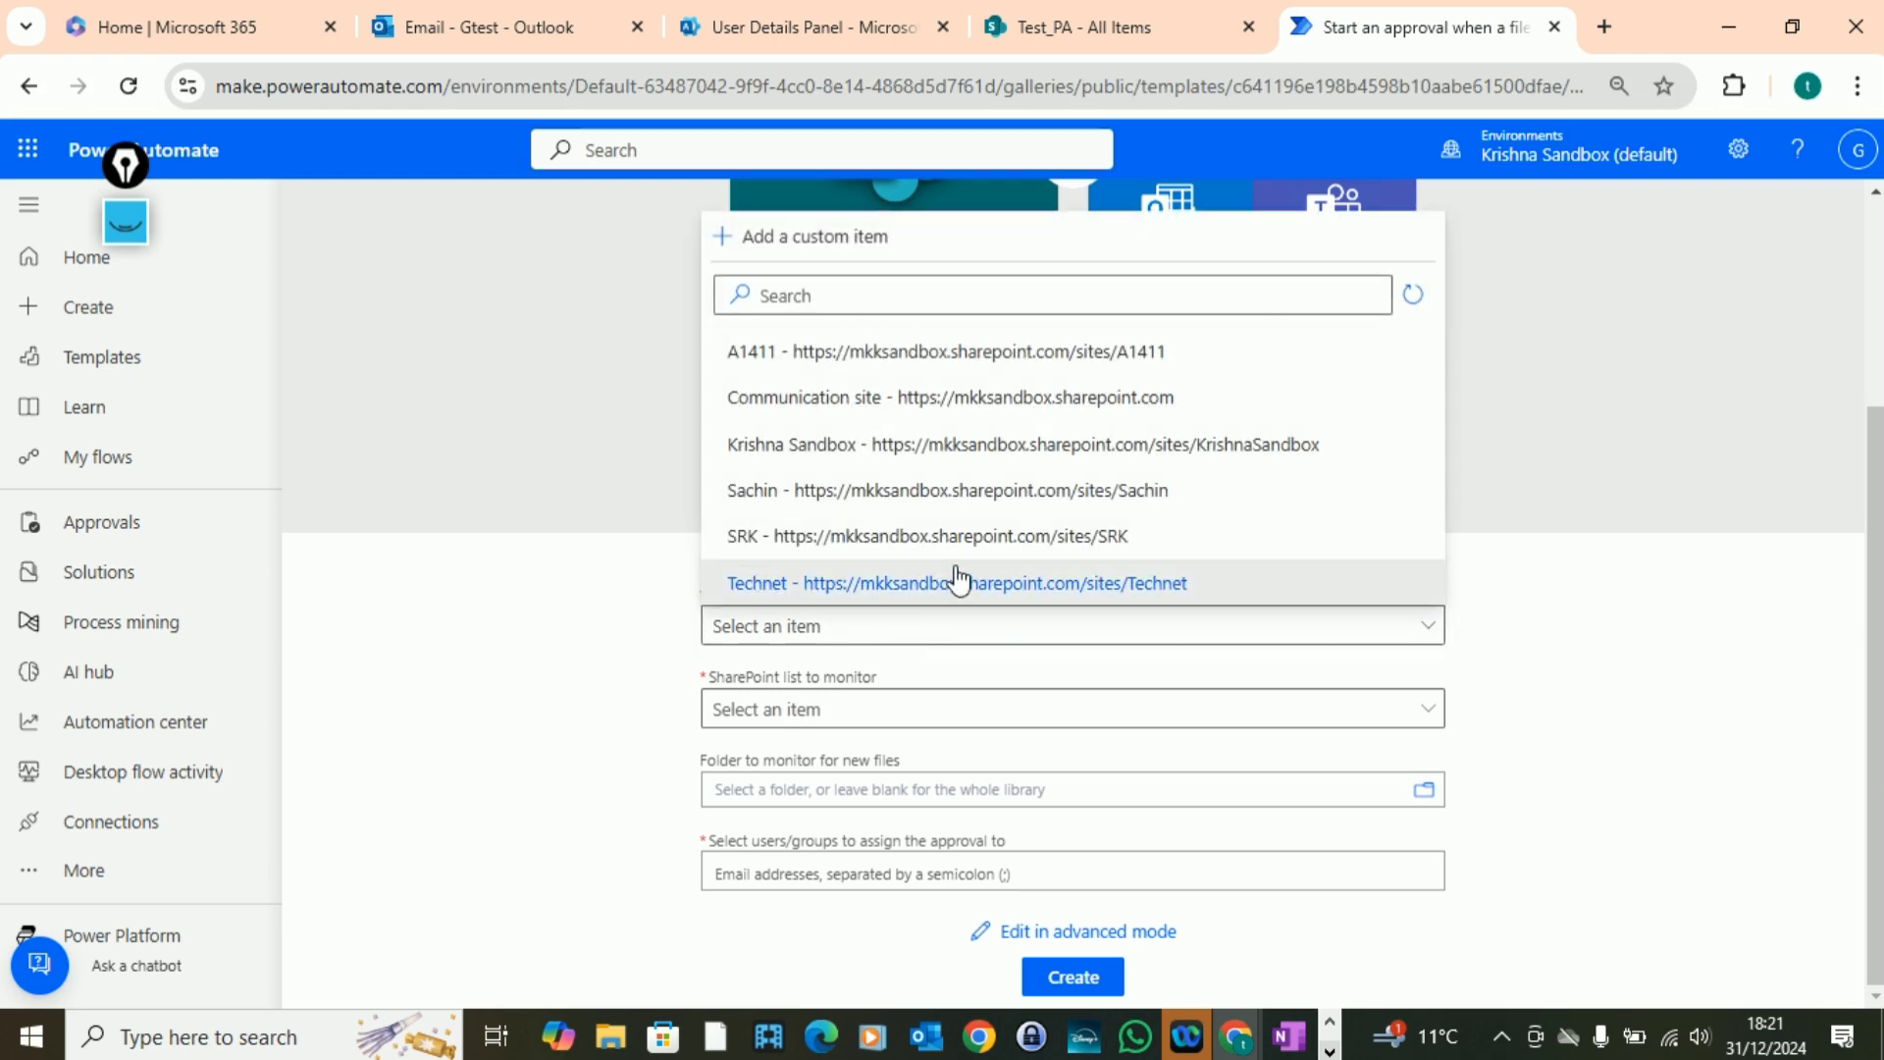
pyautogui.click(1050, 503)
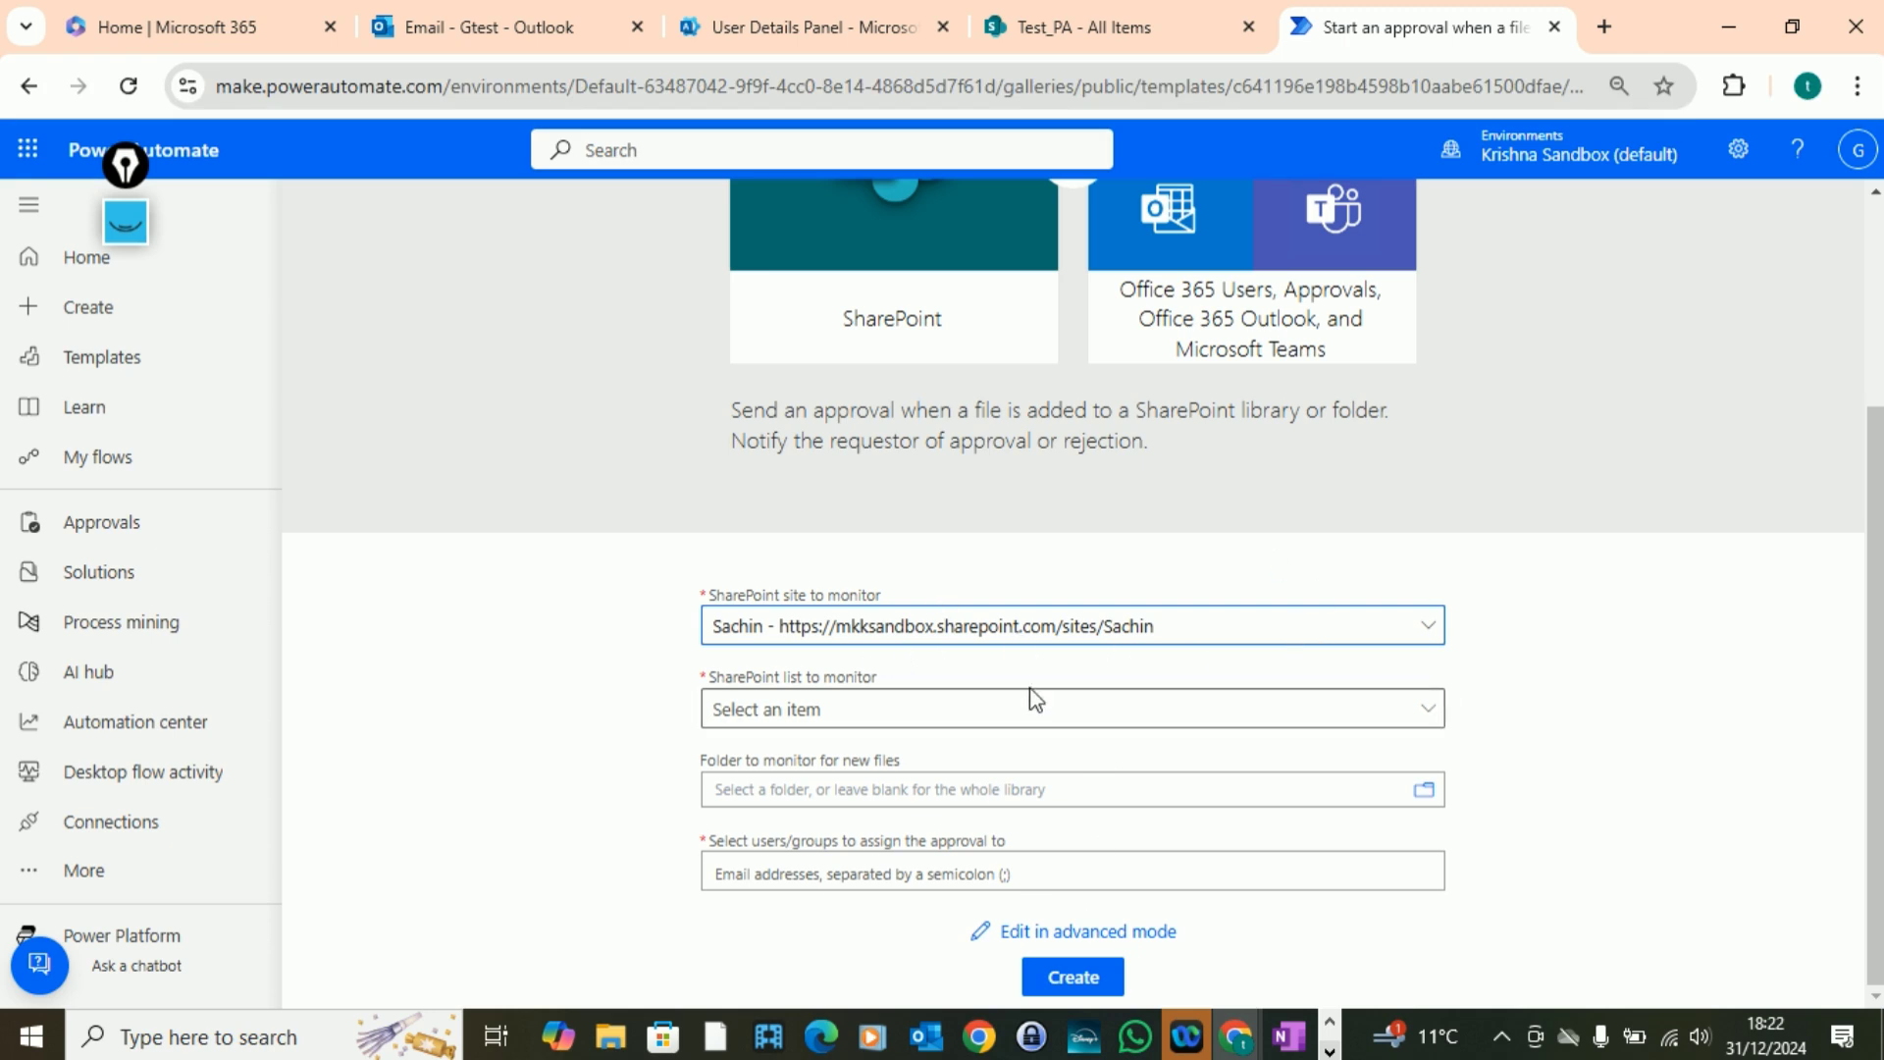
pyautogui.click(1356, 714)
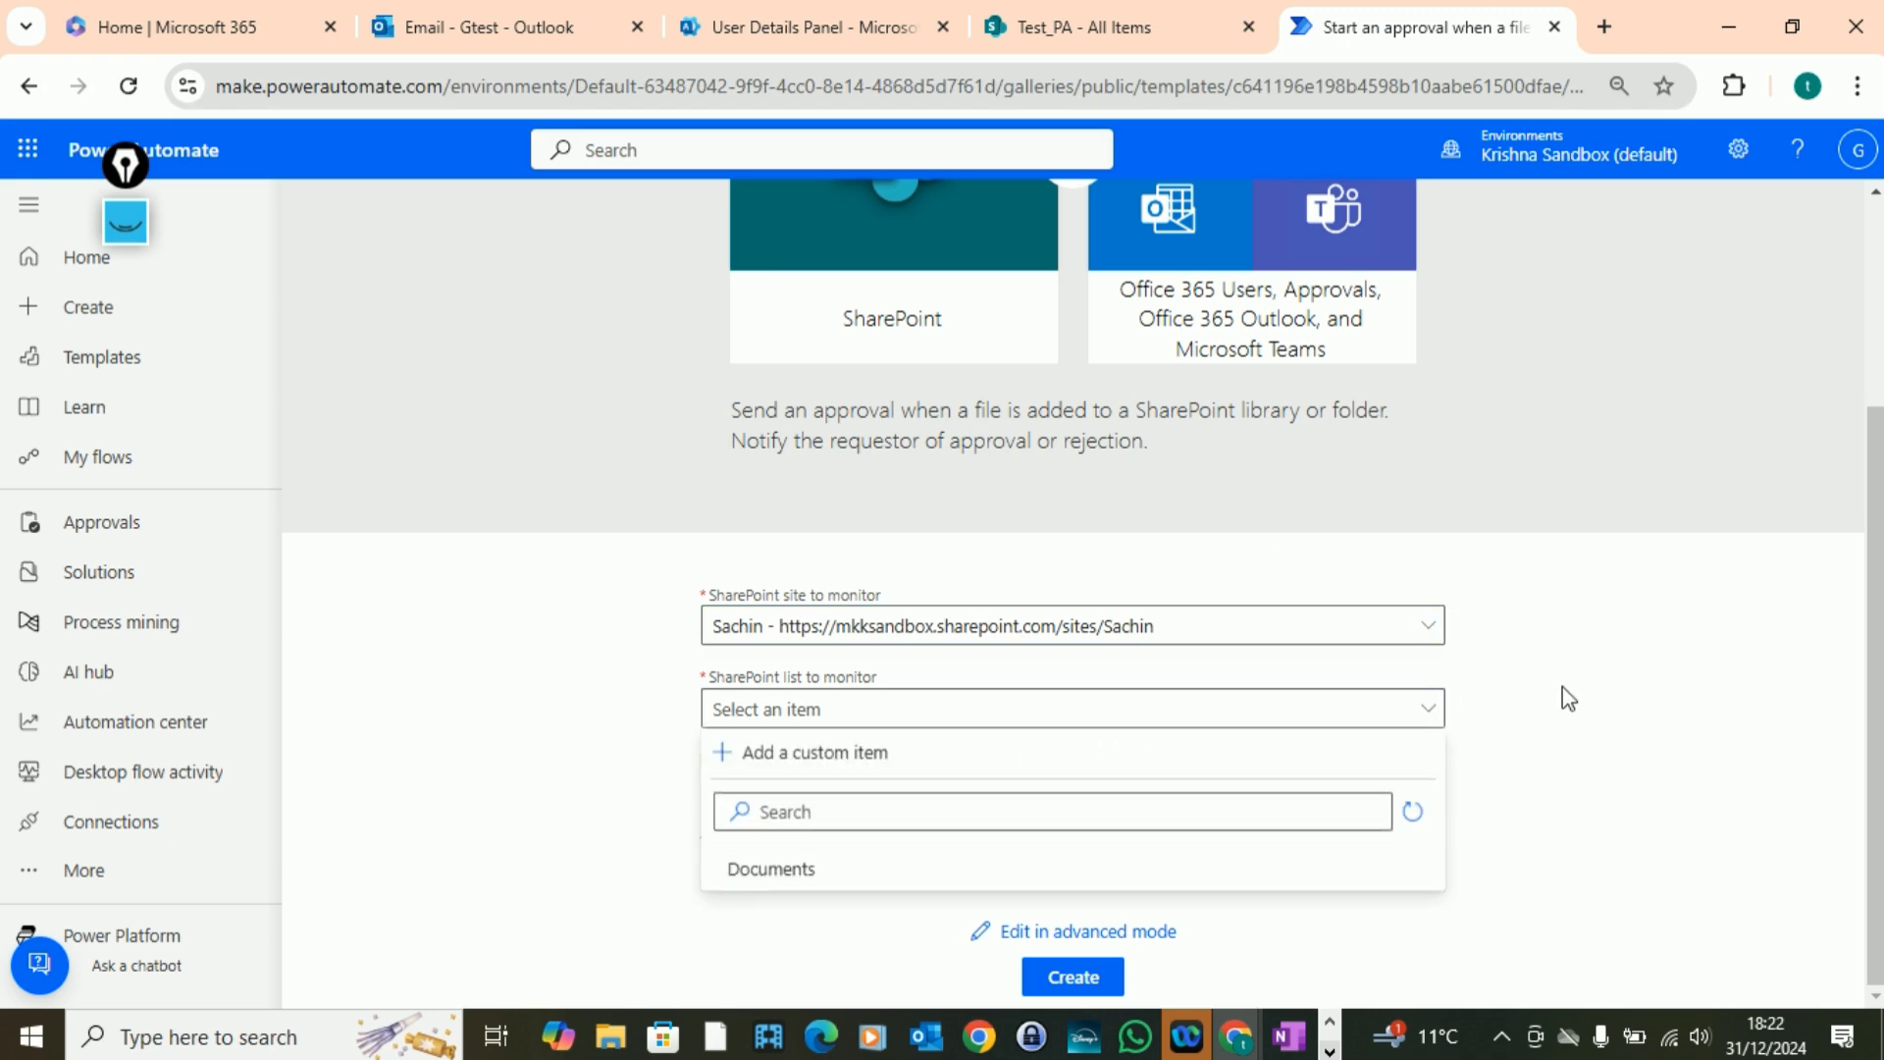
pyautogui.click(799, 874)
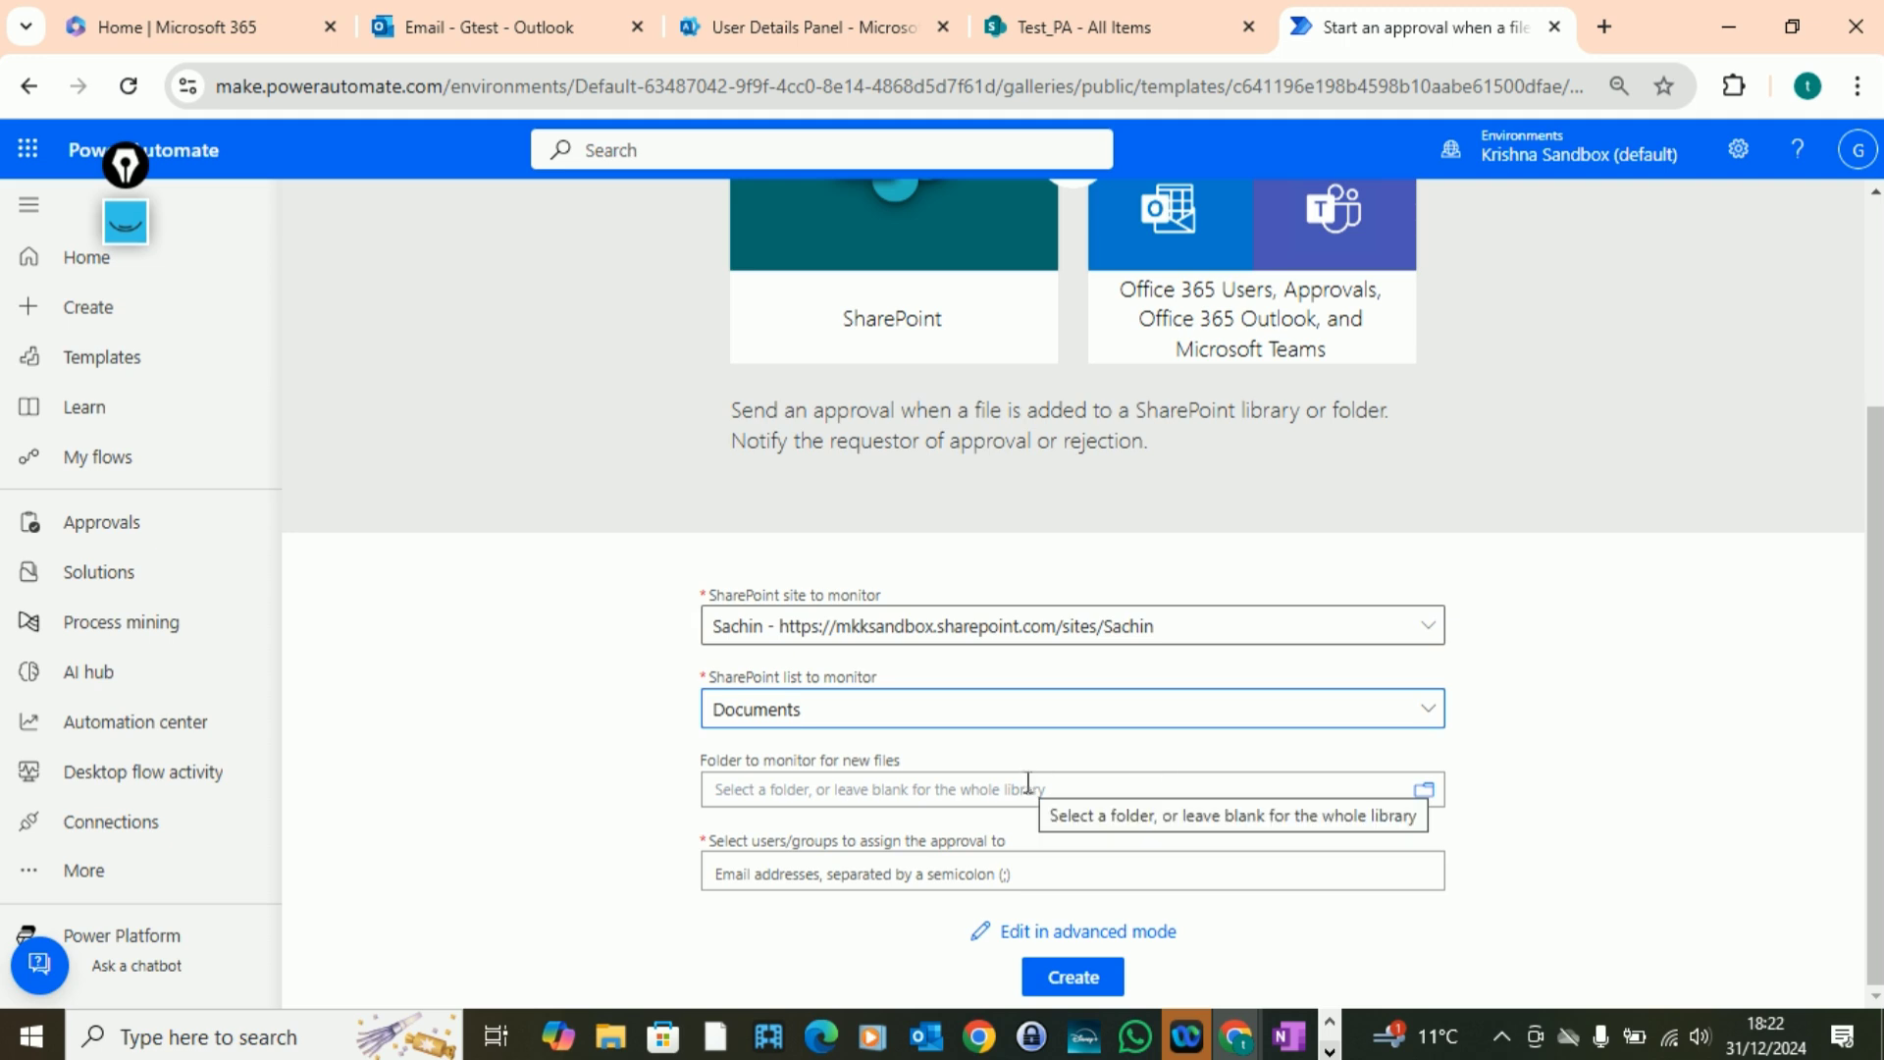
# - Browse the site's folders for the folder to monitor, and close the picker without selecting one
pyautogui.click(975, 798)
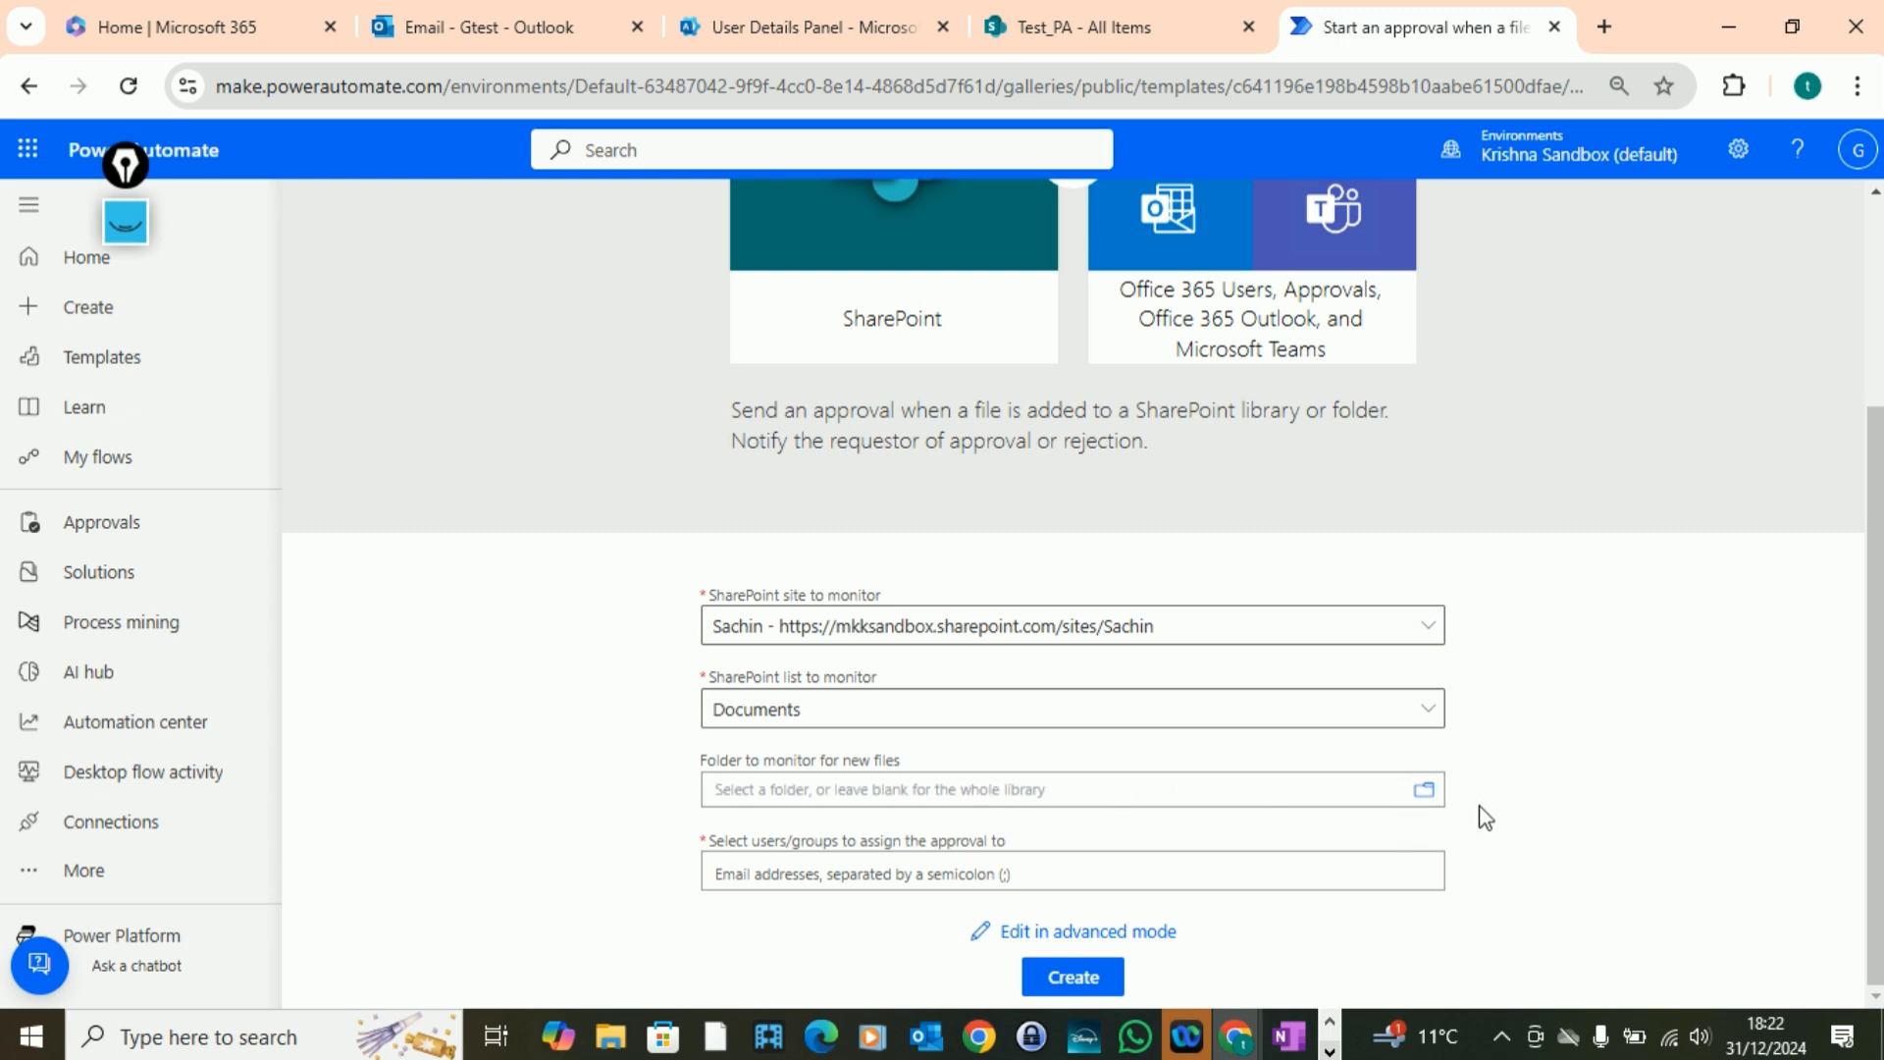
pyautogui.click(1426, 793)
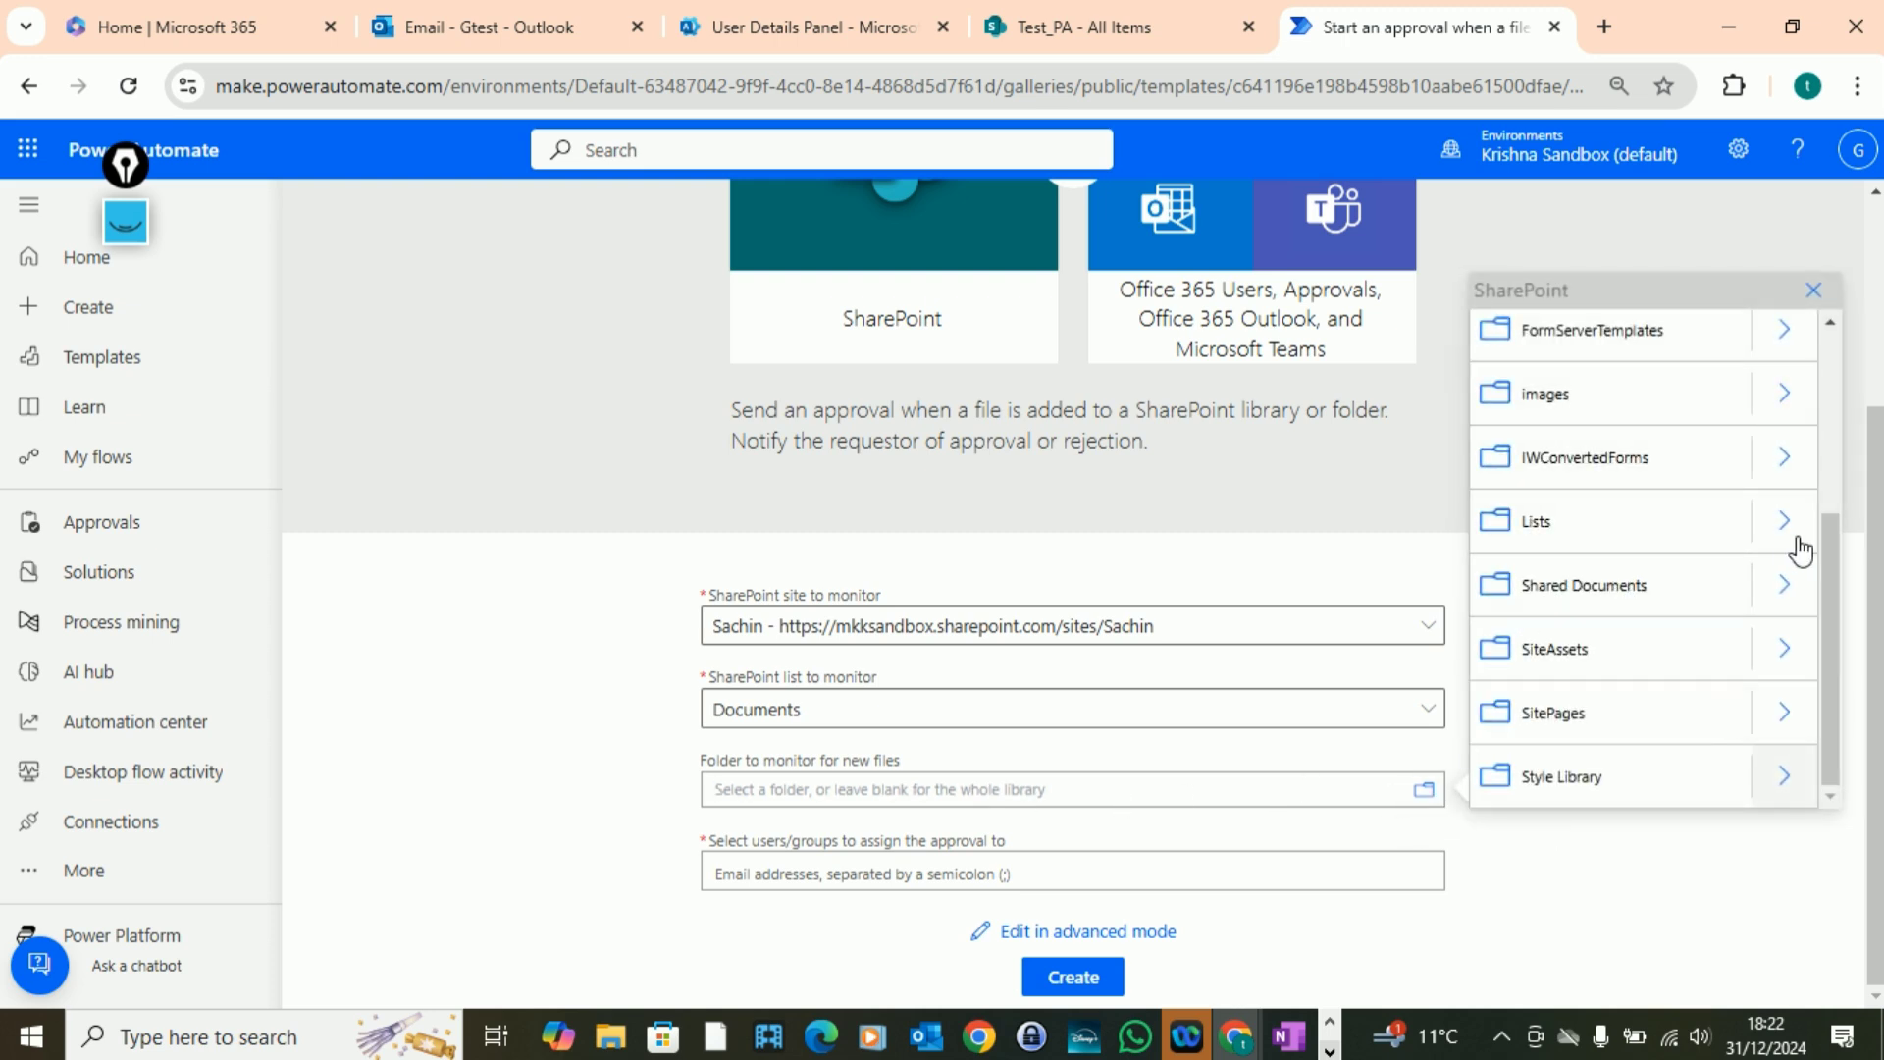
pyautogui.moveTo(1829, 697)
pyautogui.mouseDown()
pyautogui.moveTo(1830, 724)
pyautogui.moveTo(1836, 494)
pyautogui.moveTo(1830, 703)
pyautogui.mouseUp()
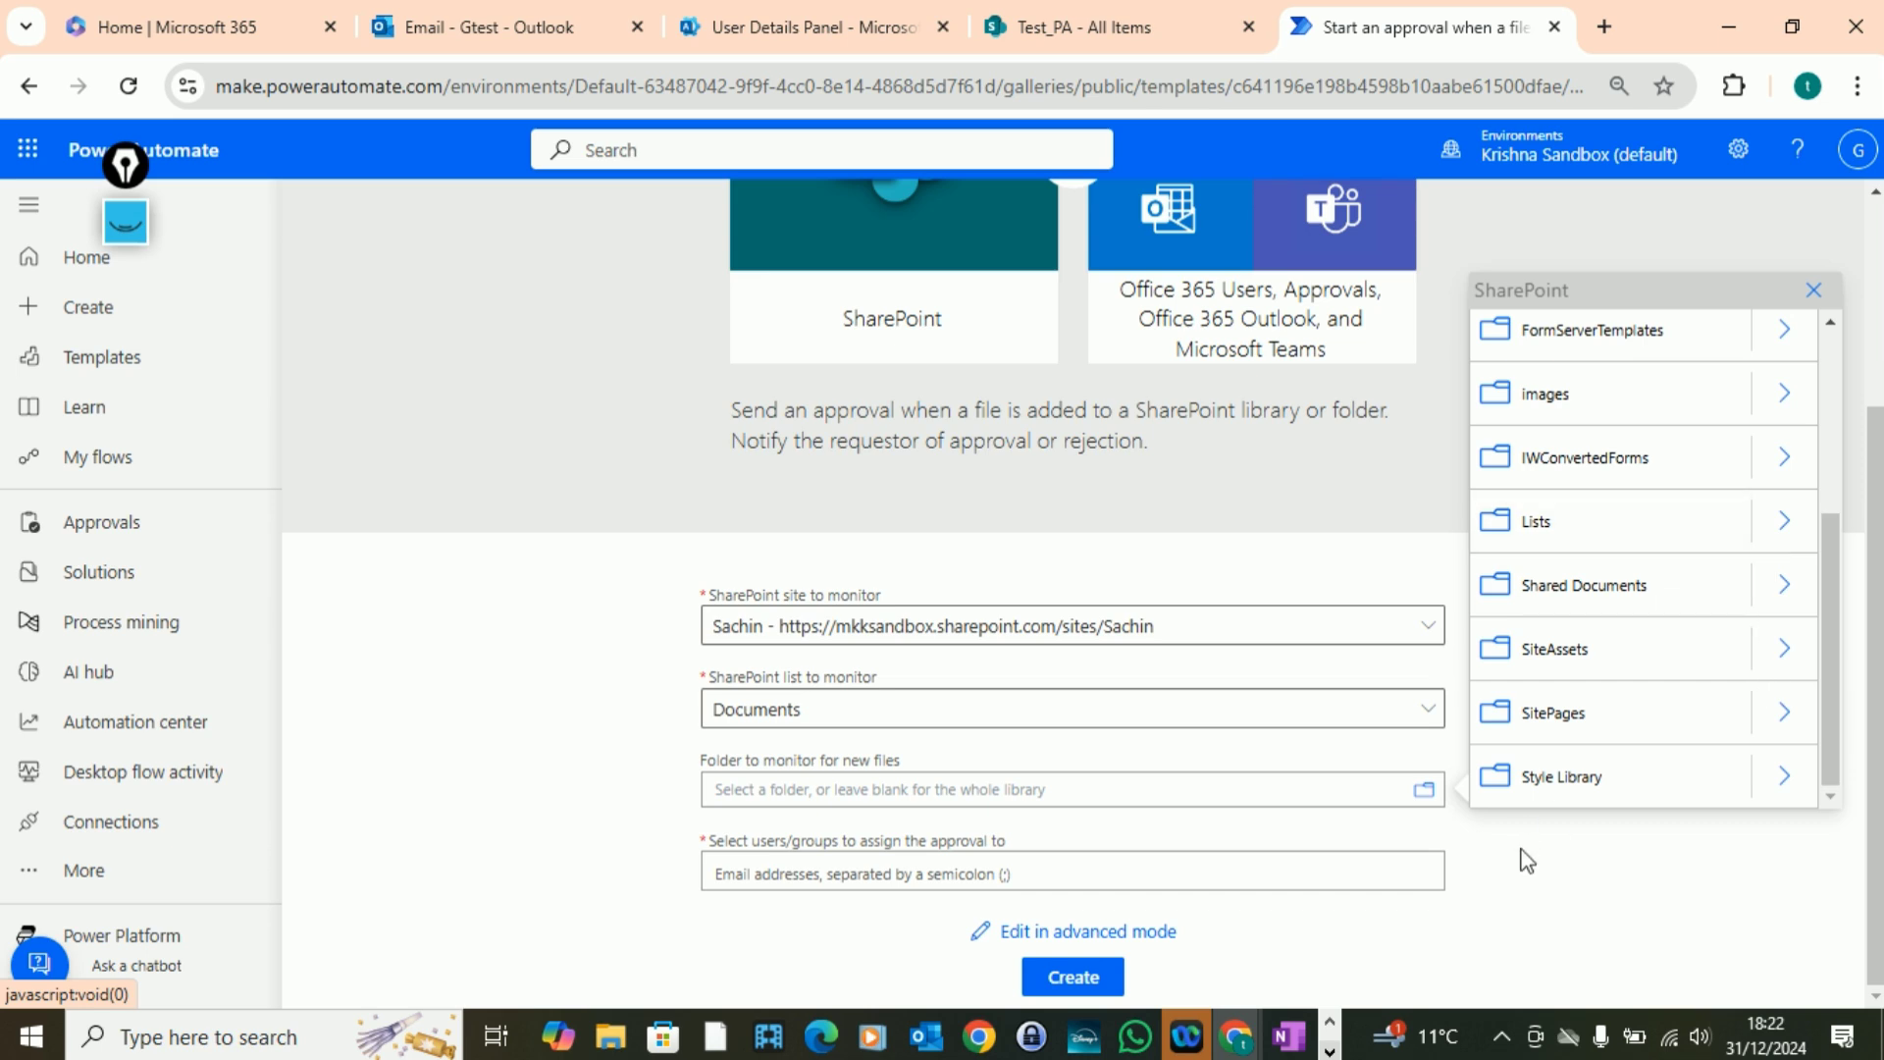
pyautogui.click(1549, 878)
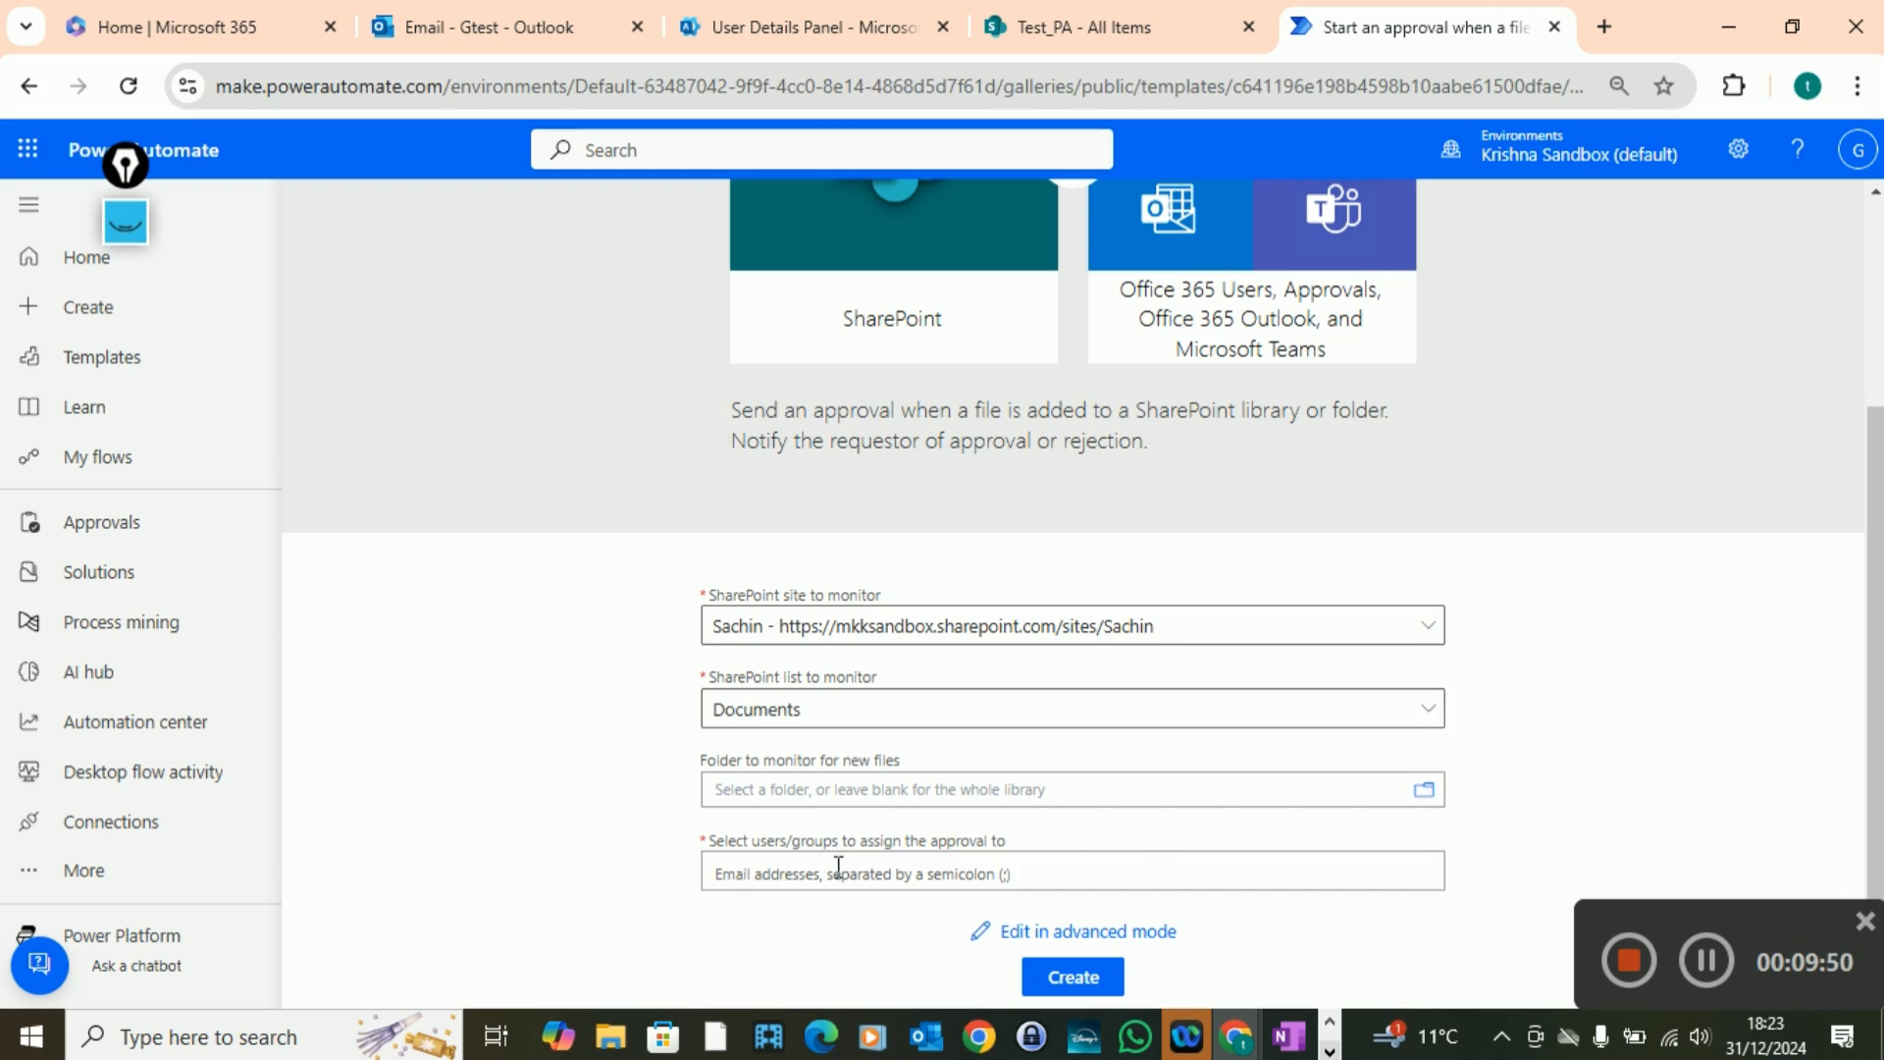
# - Assign the approval to the approver's user account and create the flow
pyautogui.click(896, 874)
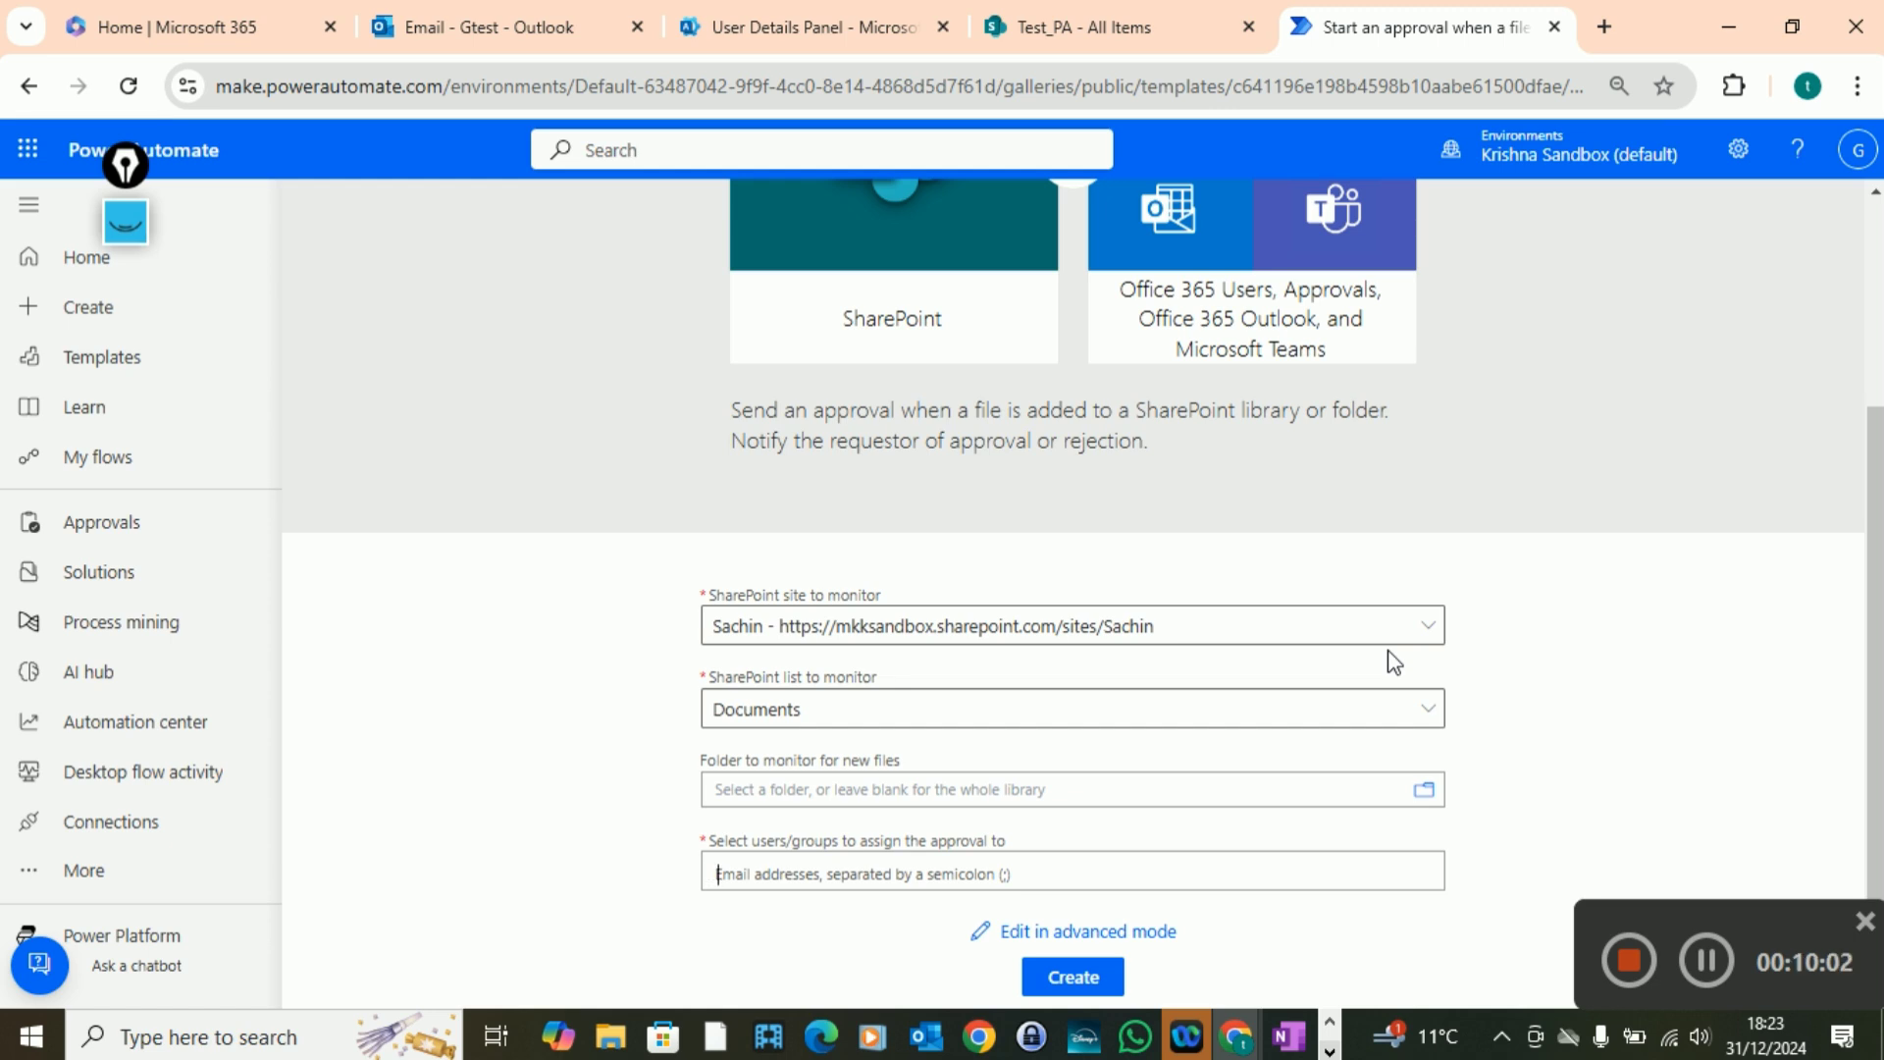
pyautogui.write('s')
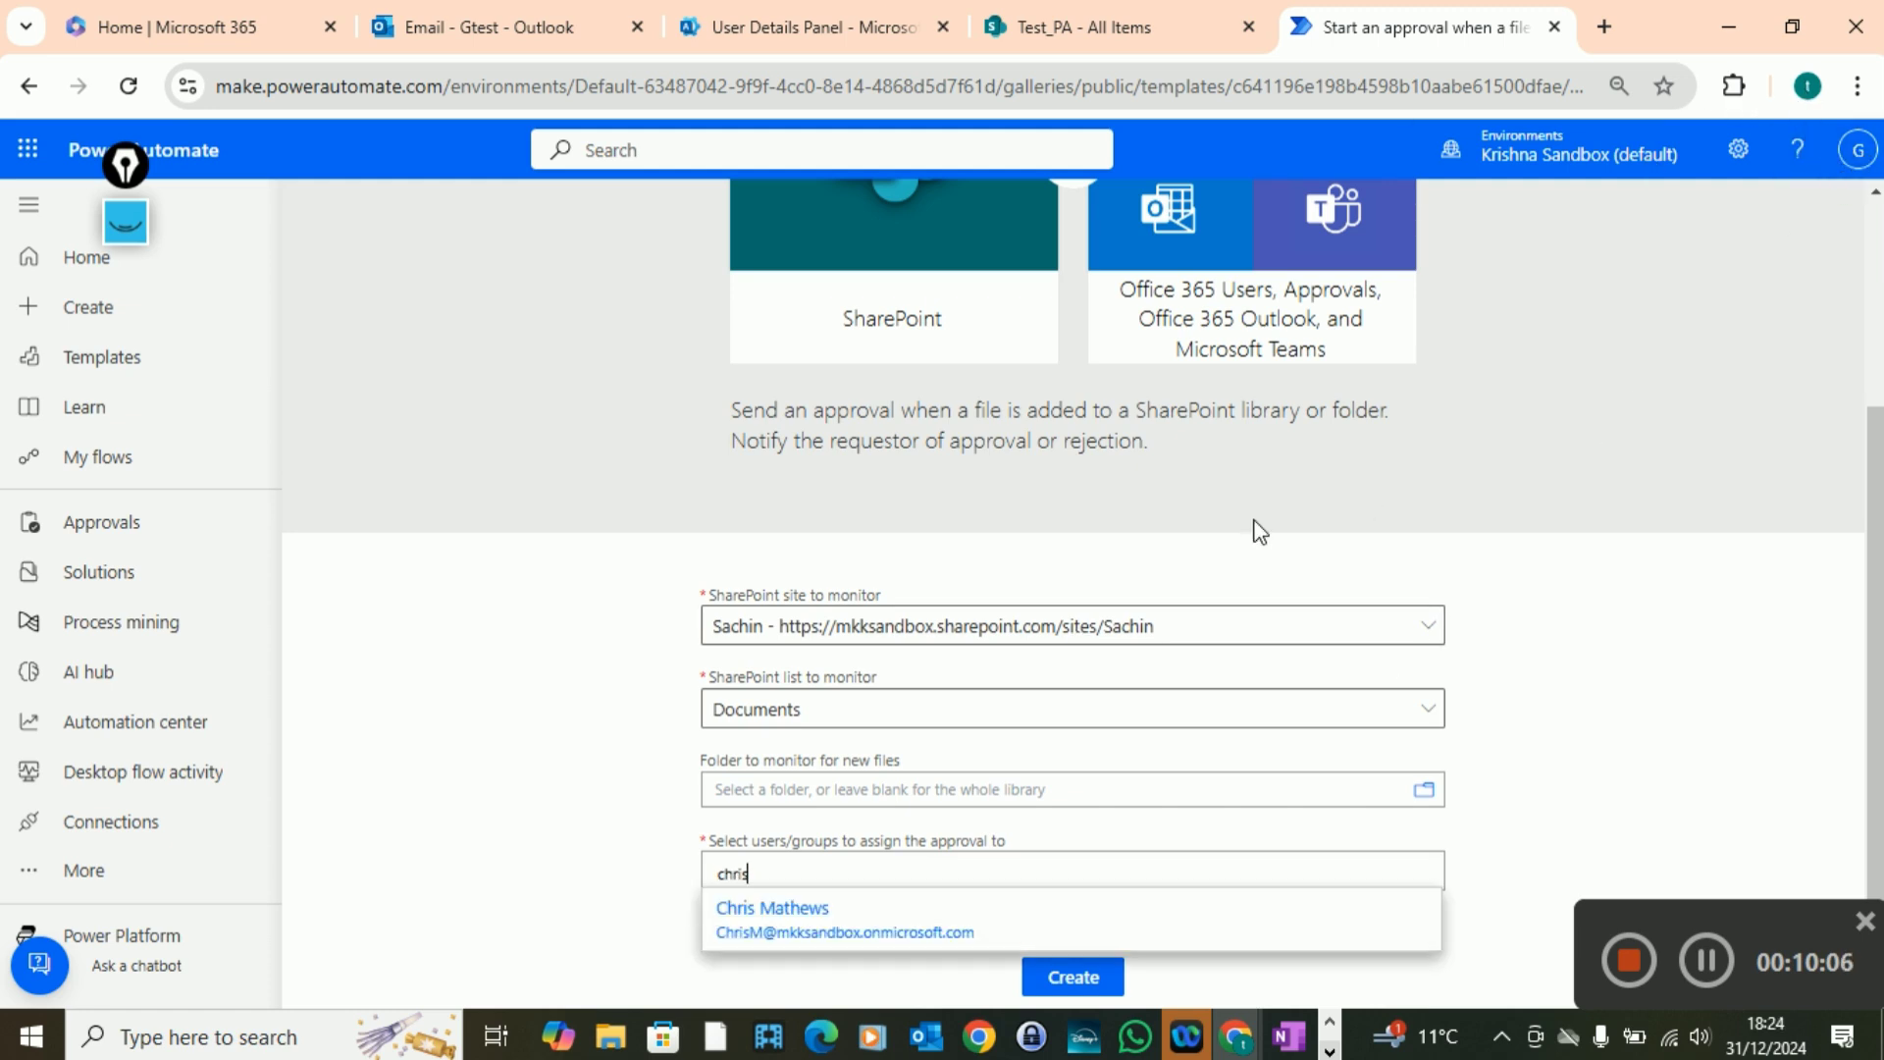
pyautogui.click(774, 922)
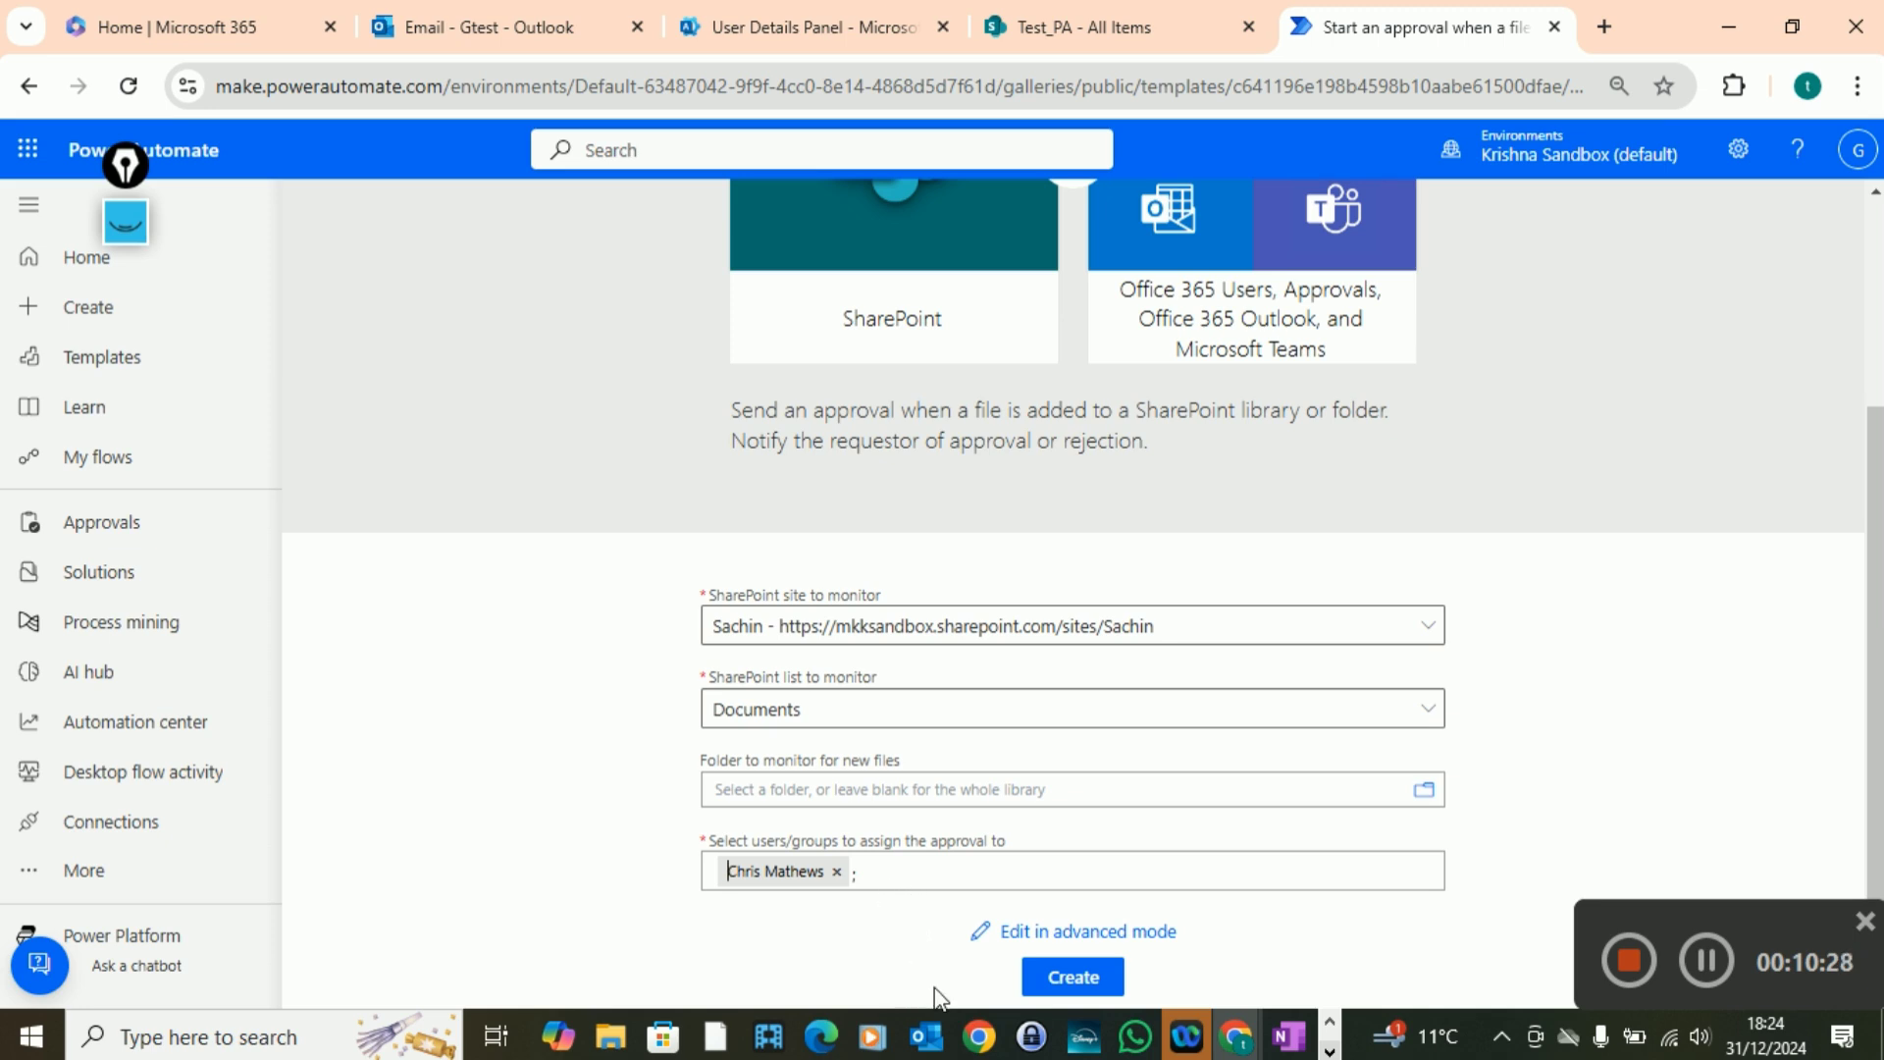
pyautogui.click(1061, 981)
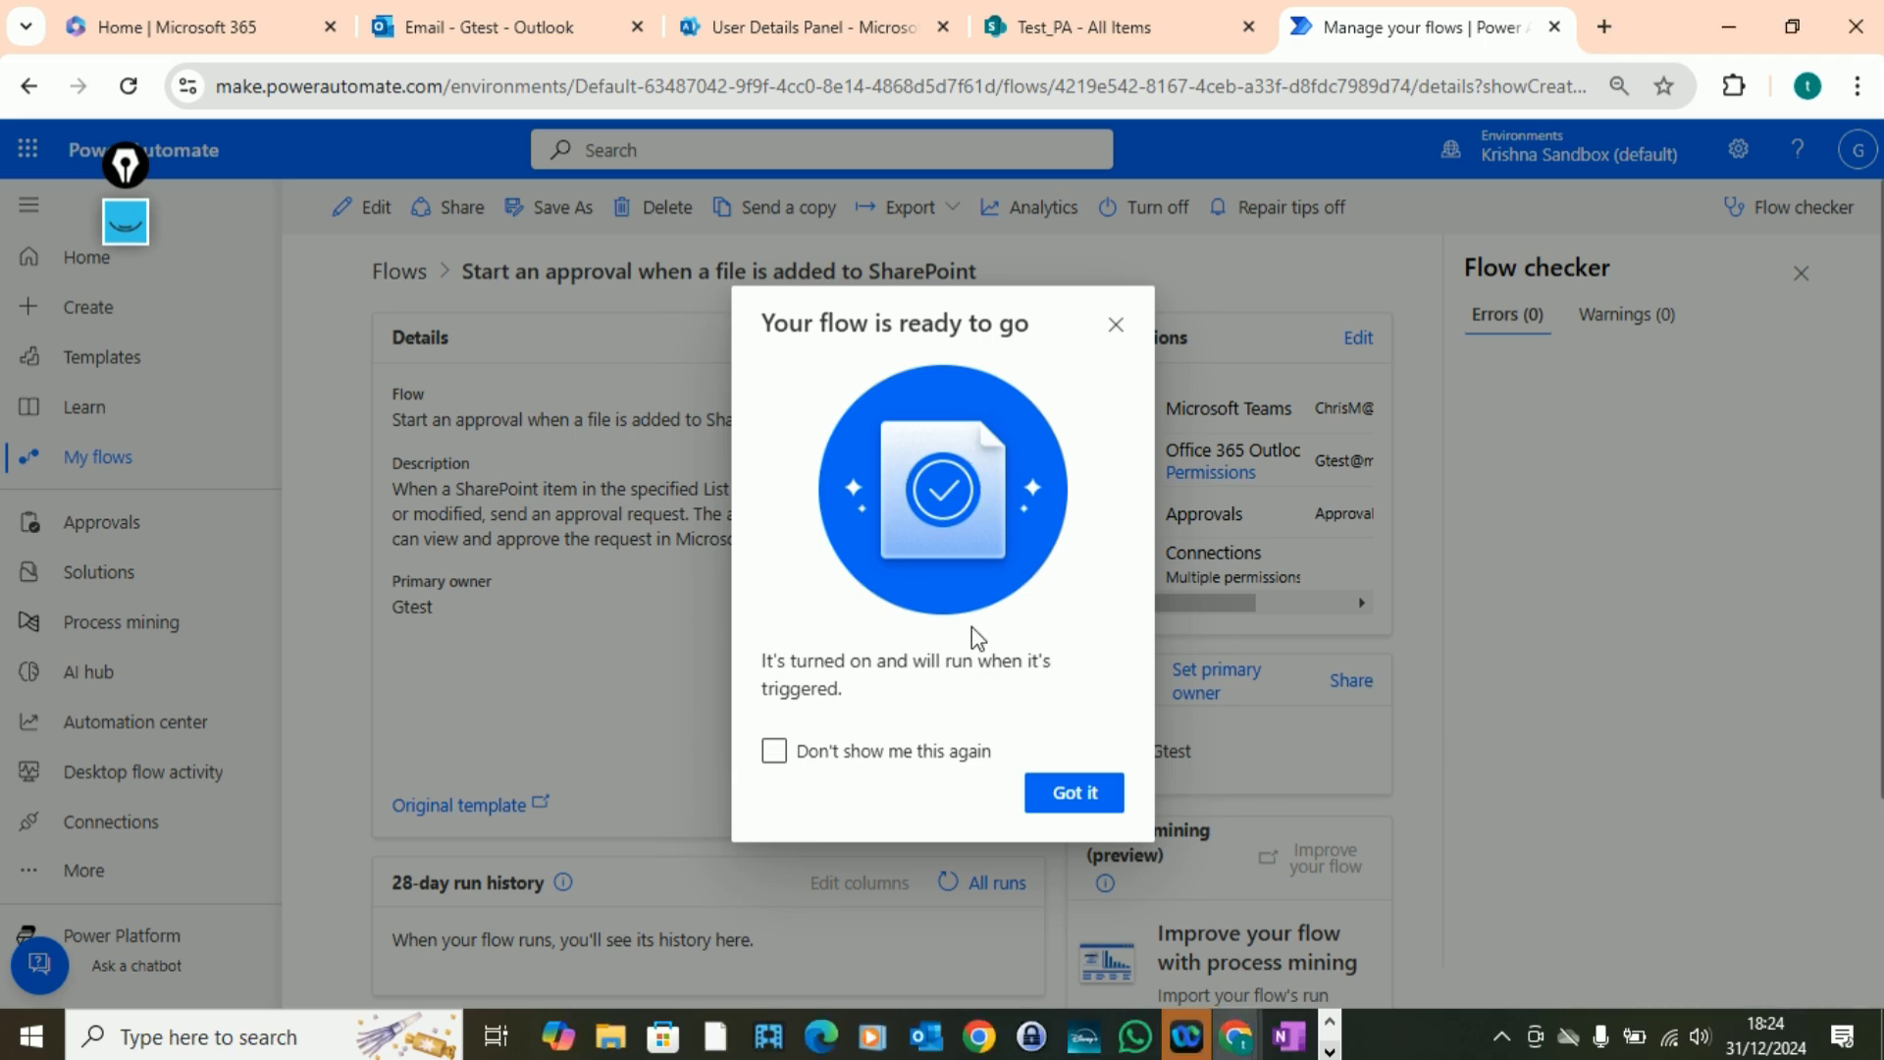
# - Dismiss the flow-ready message and close the Flow checker on the new flow's details page
pyautogui.click(1073, 797)
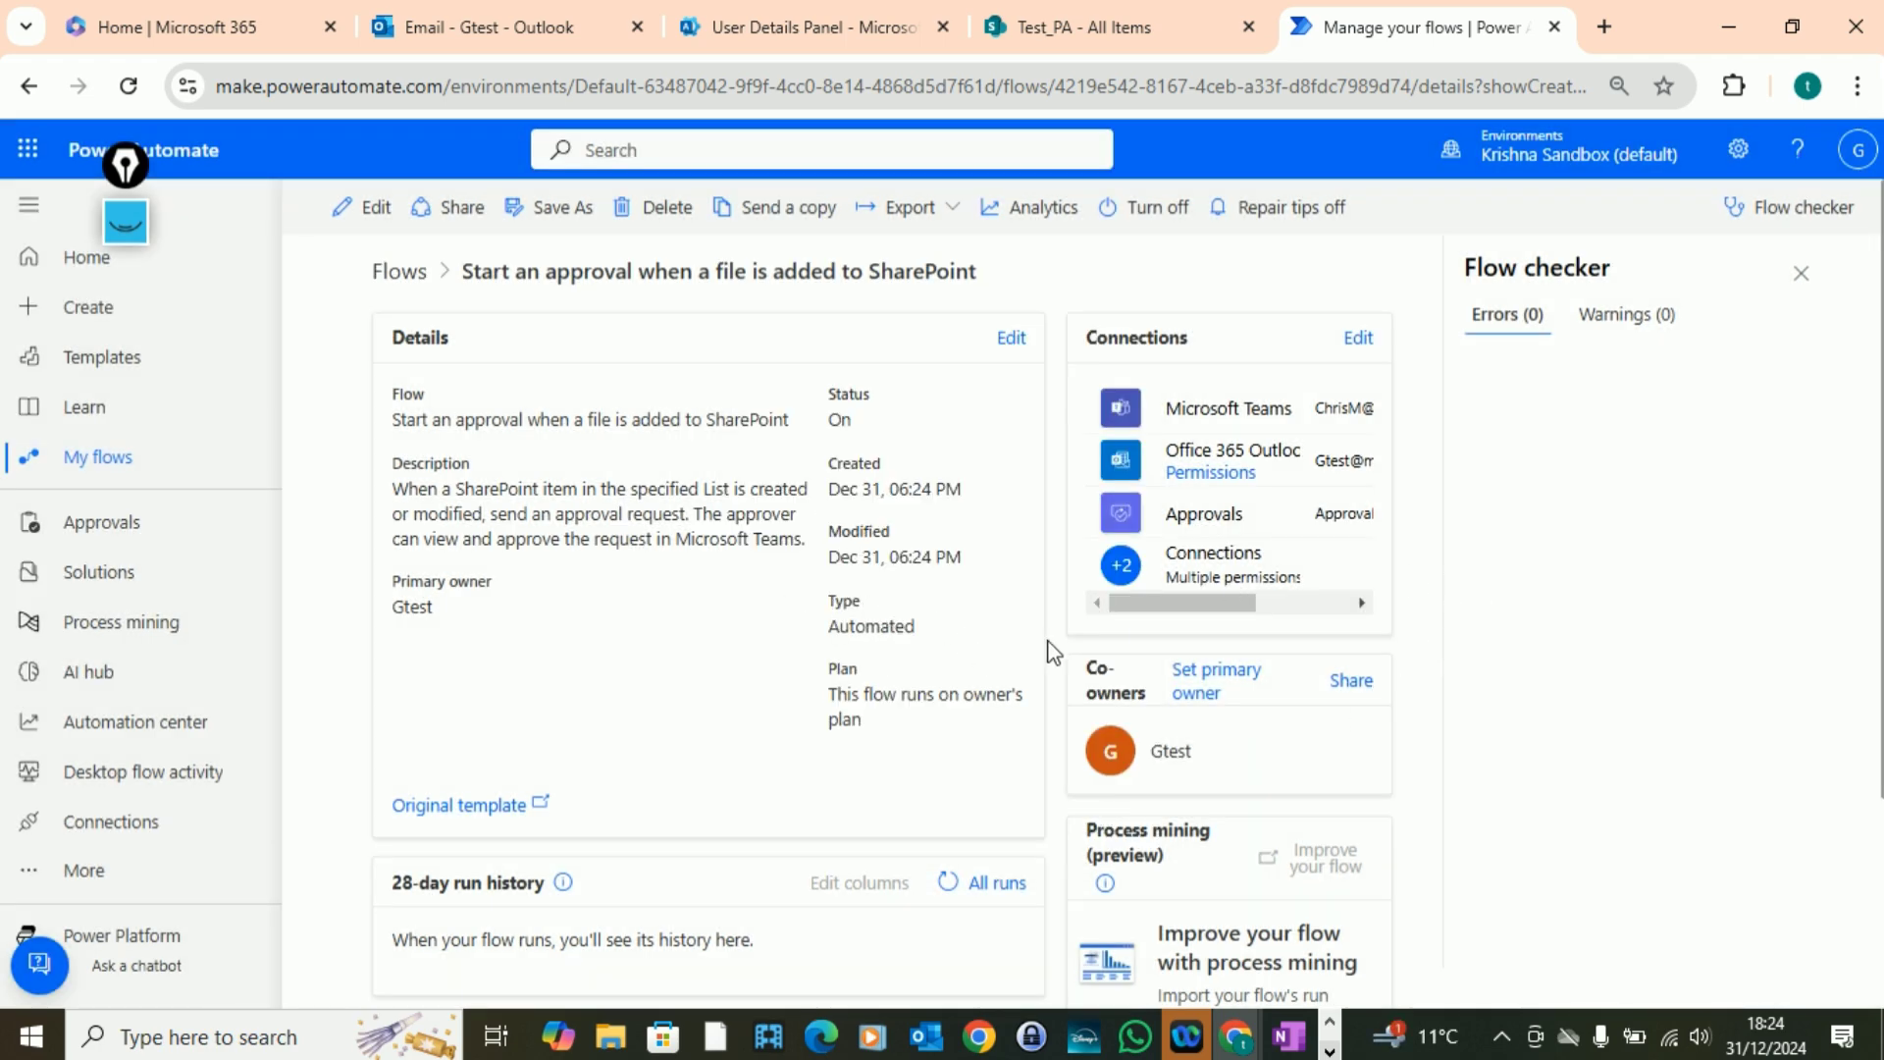
pyautogui.scroll(-2, 756, 723)
pyautogui.scroll(2, 732, 724)
pyautogui.click(1802, 274)
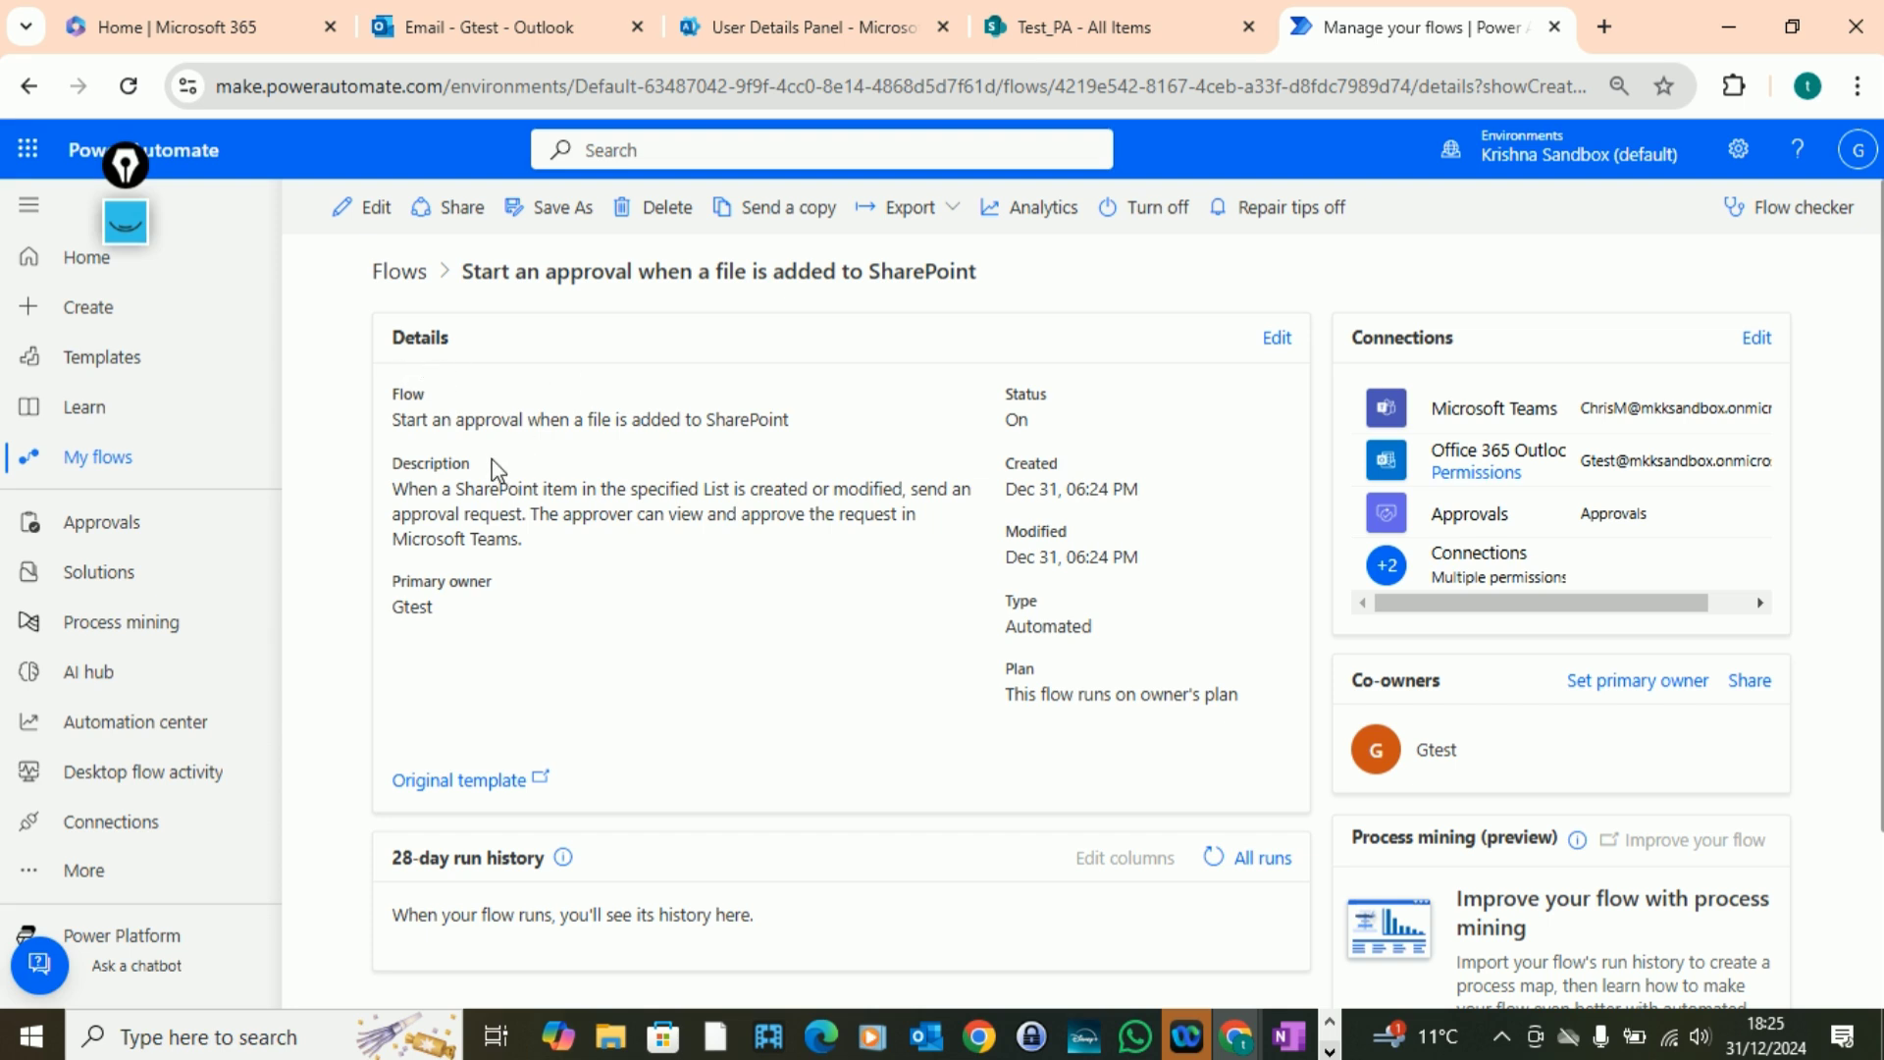
# - Mark the flow's name, description, primary owner, status and modified date with the pen, and clear and hide the annotations
pyautogui.click(125, 229)
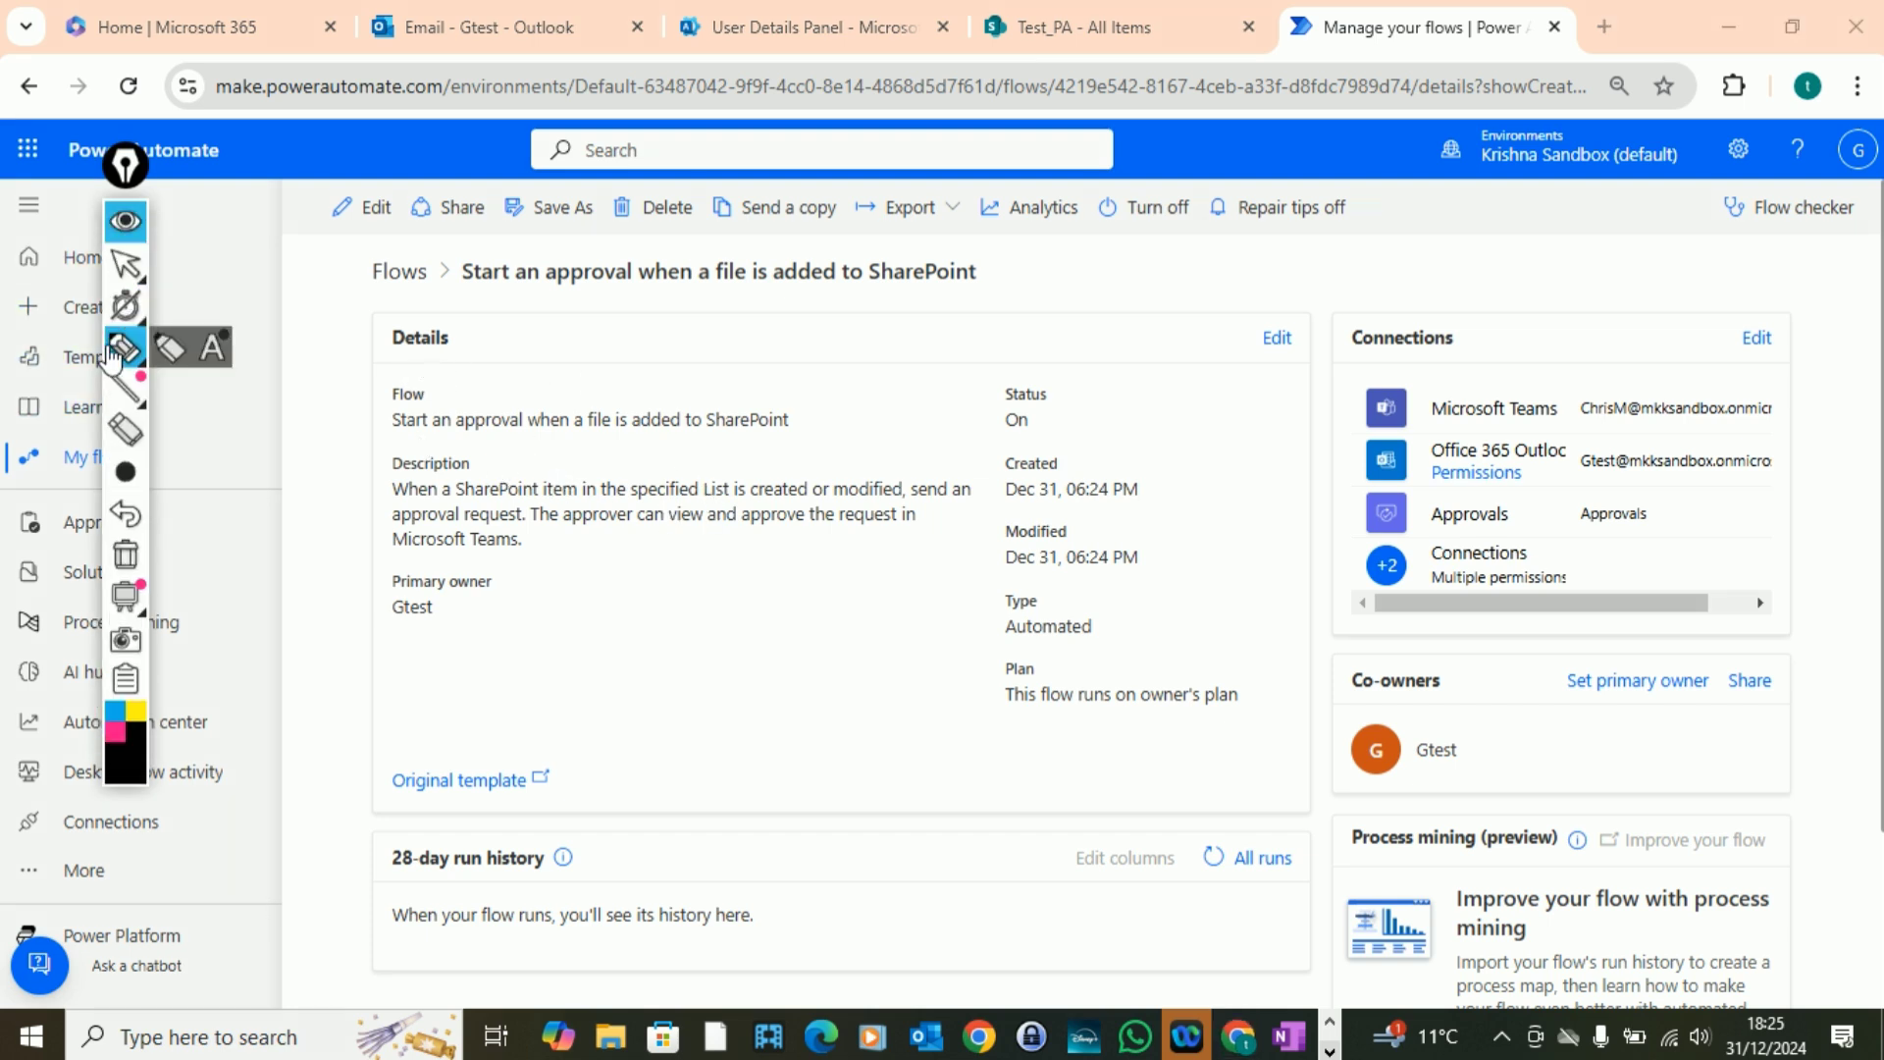
pyautogui.click(130, 353)
pyautogui.moveTo(821, 419); pyautogui.dragTo(931, 367)
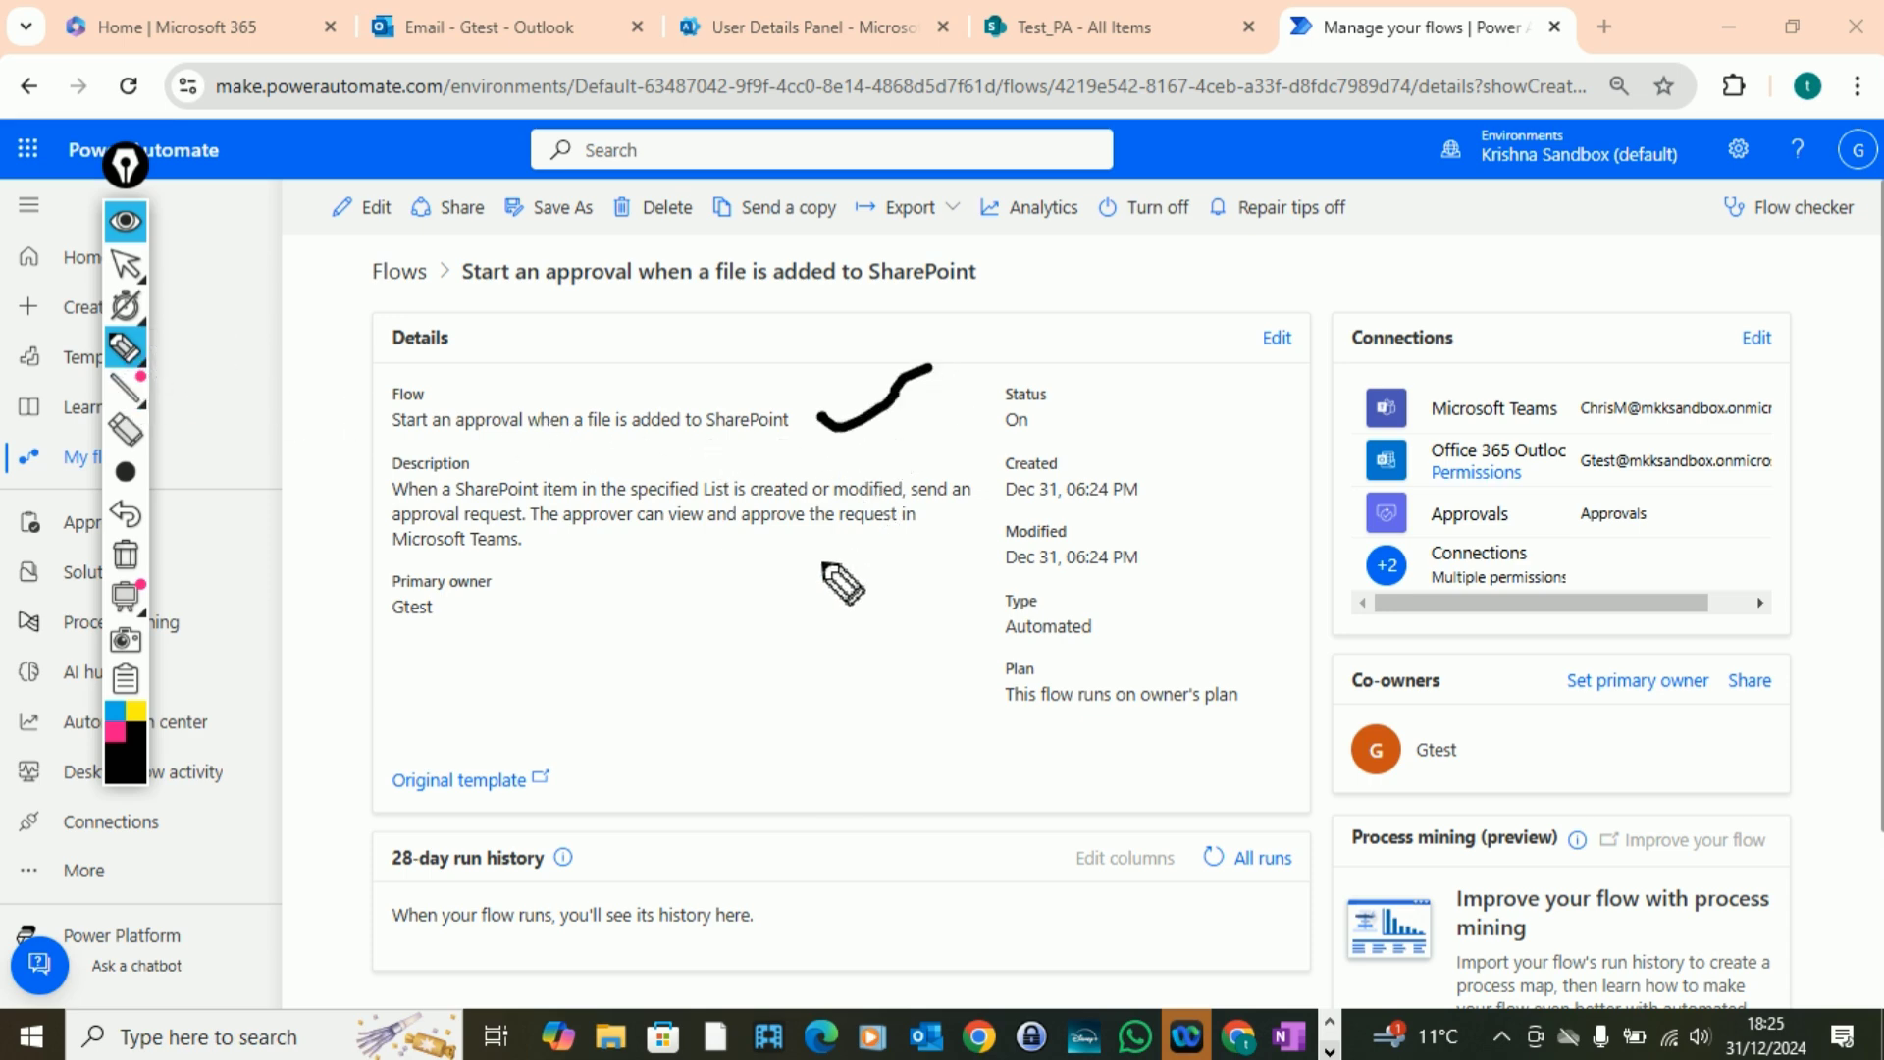
pyautogui.click(585, 550)
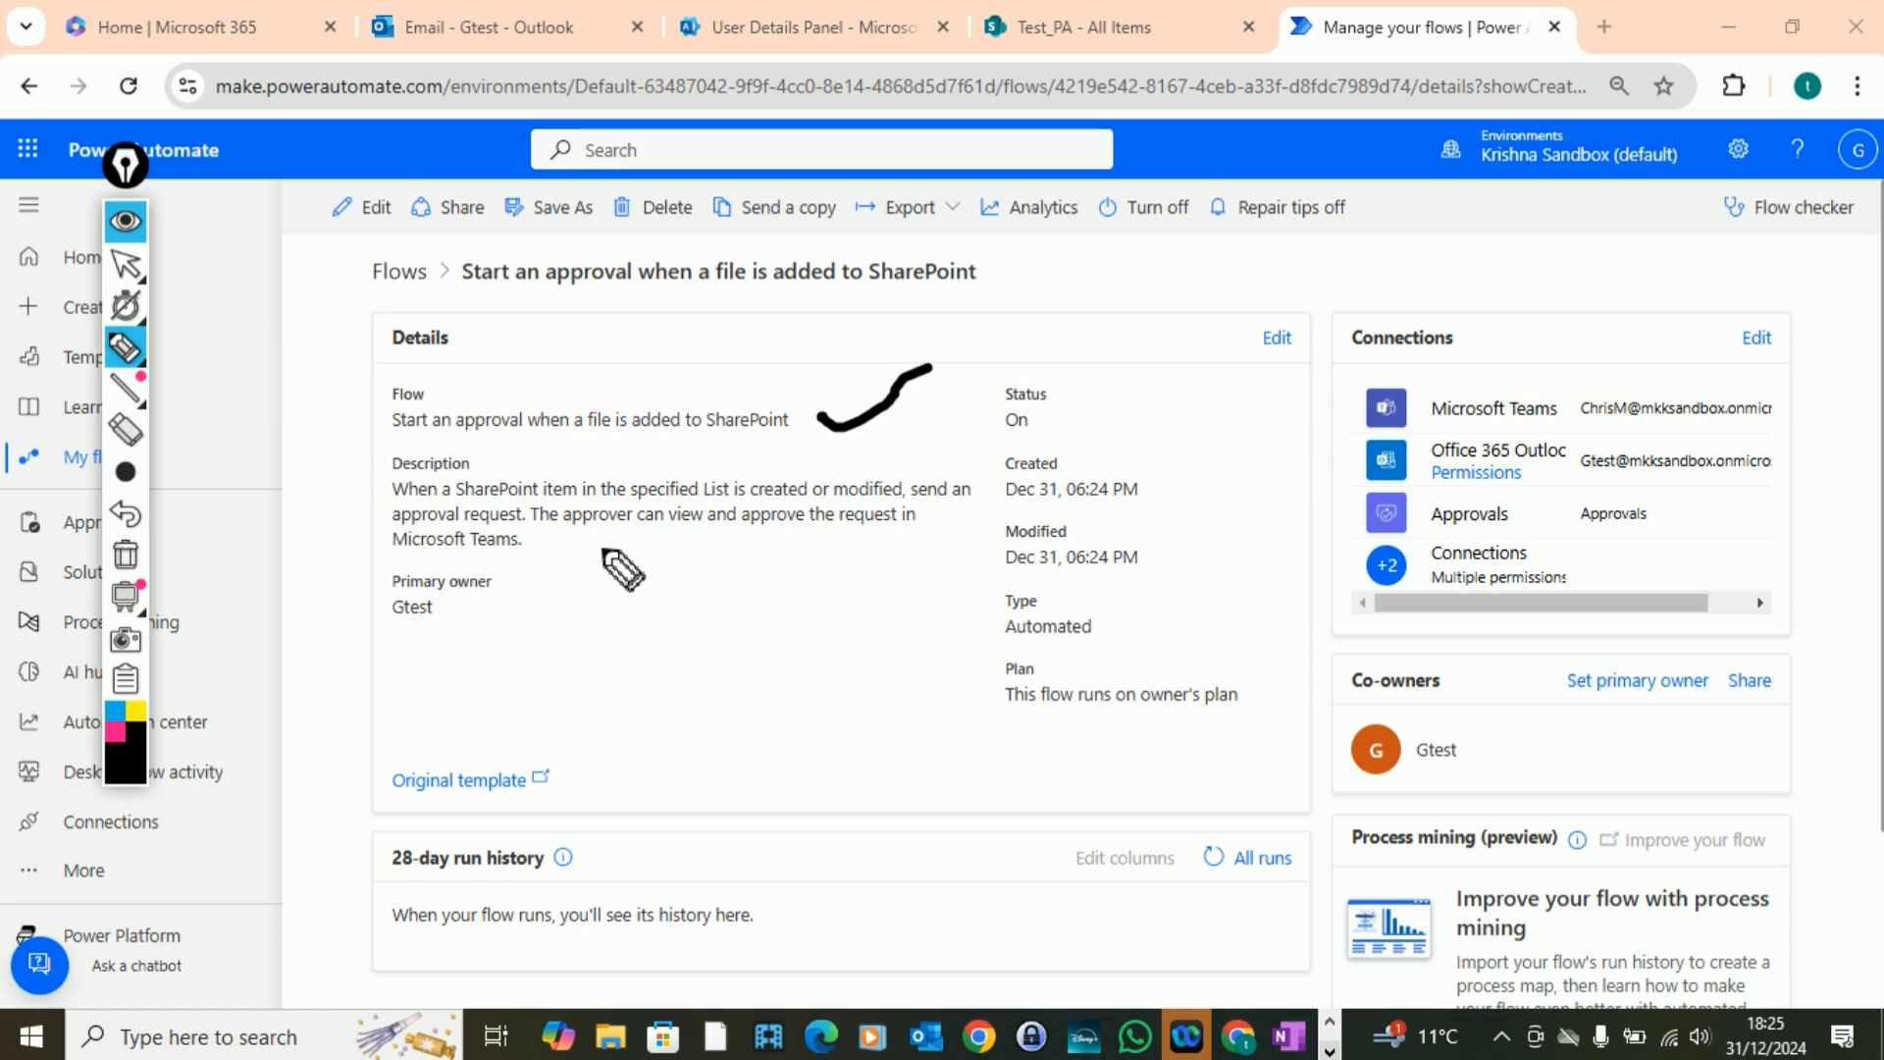
pyautogui.moveTo(585, 551); pyautogui.dragTo(815, 556)
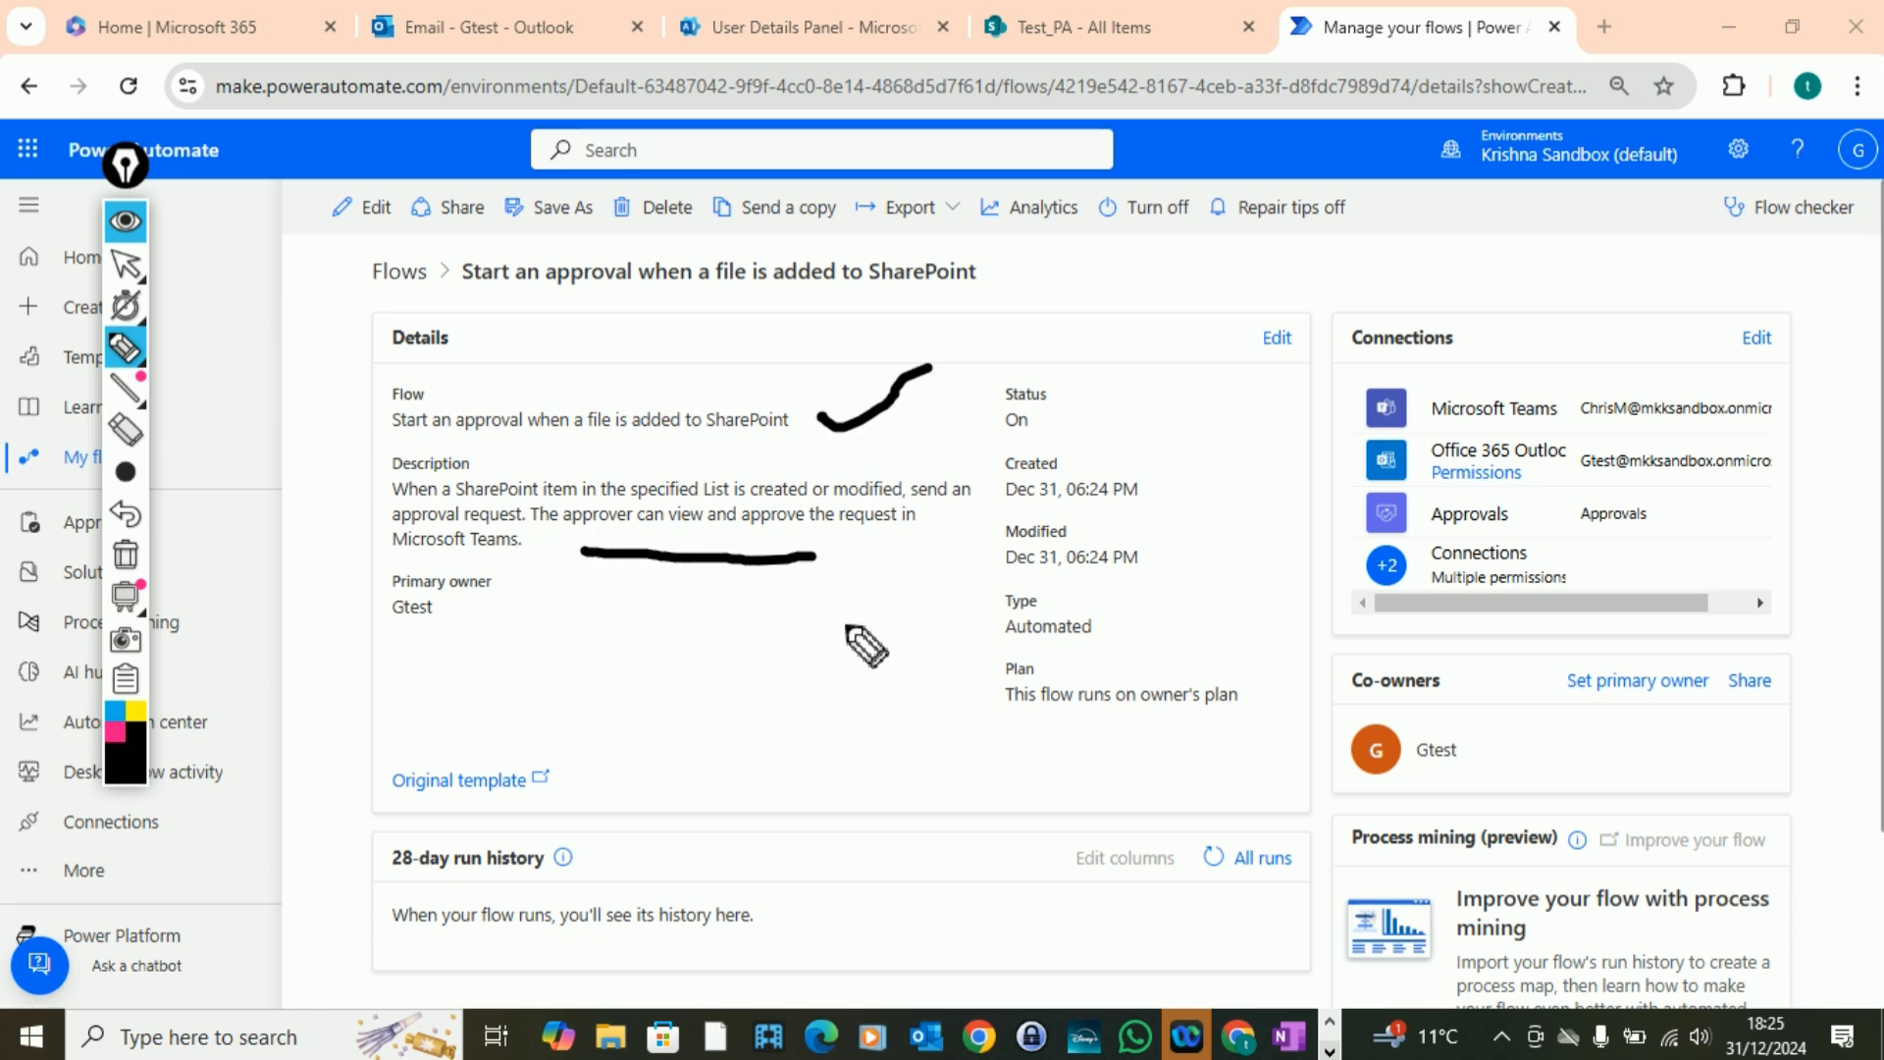
pyautogui.moveTo(379, 643); pyautogui.dragTo(529, 643)
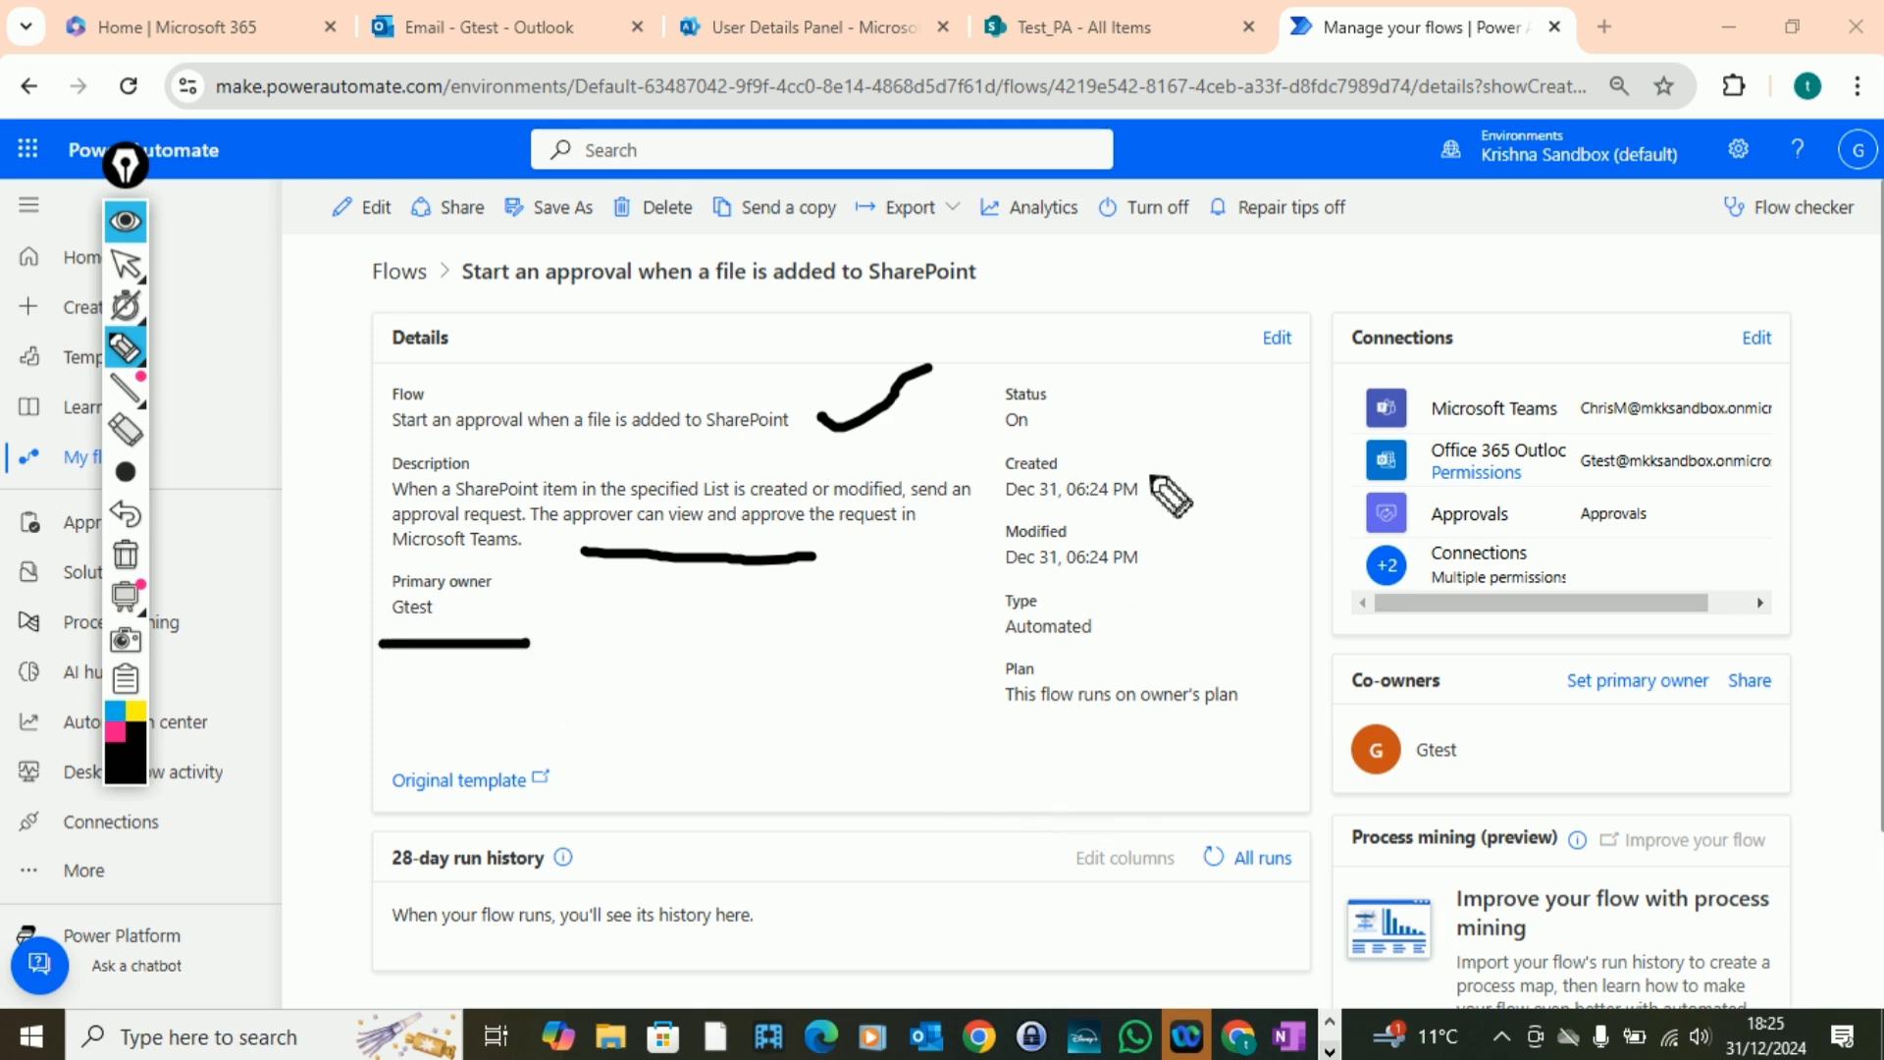
pyautogui.moveTo(1090, 412); pyautogui.dragTo(1180, 403)
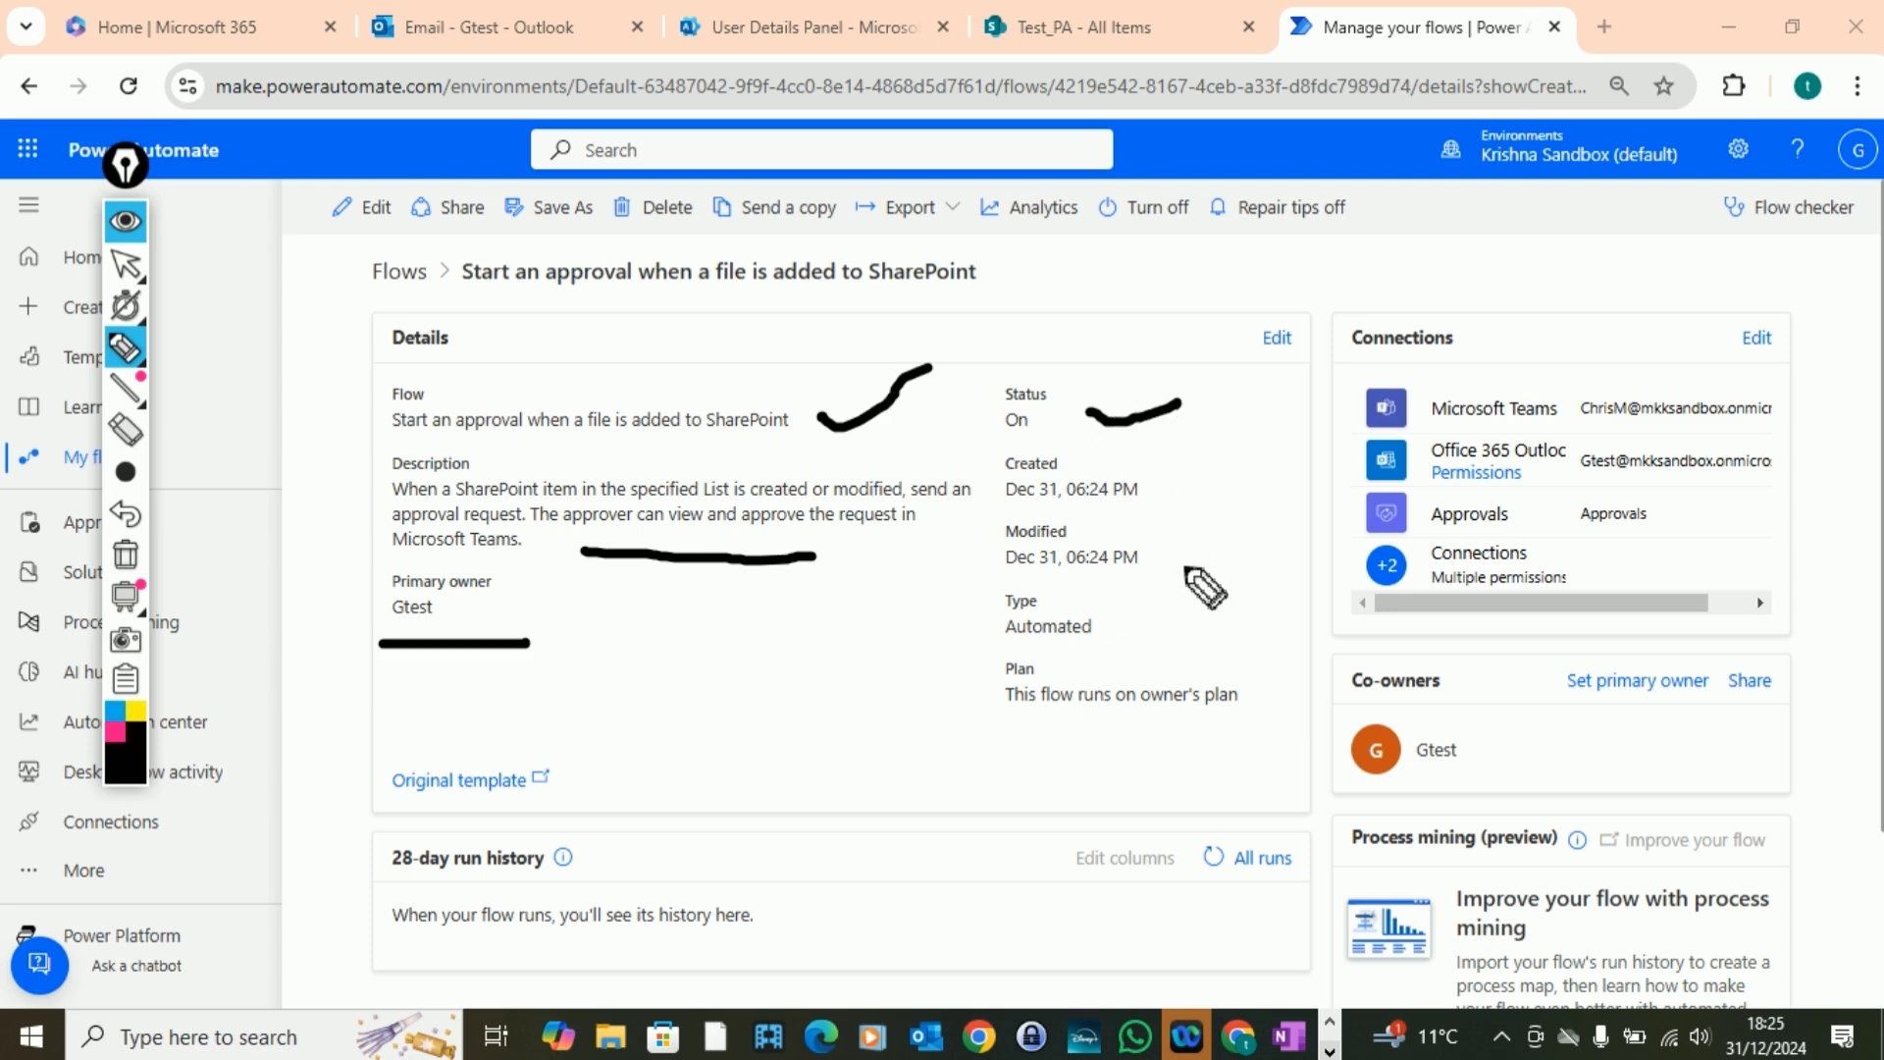
pyautogui.moveTo(1181, 561); pyautogui.dragTo(1238, 540)
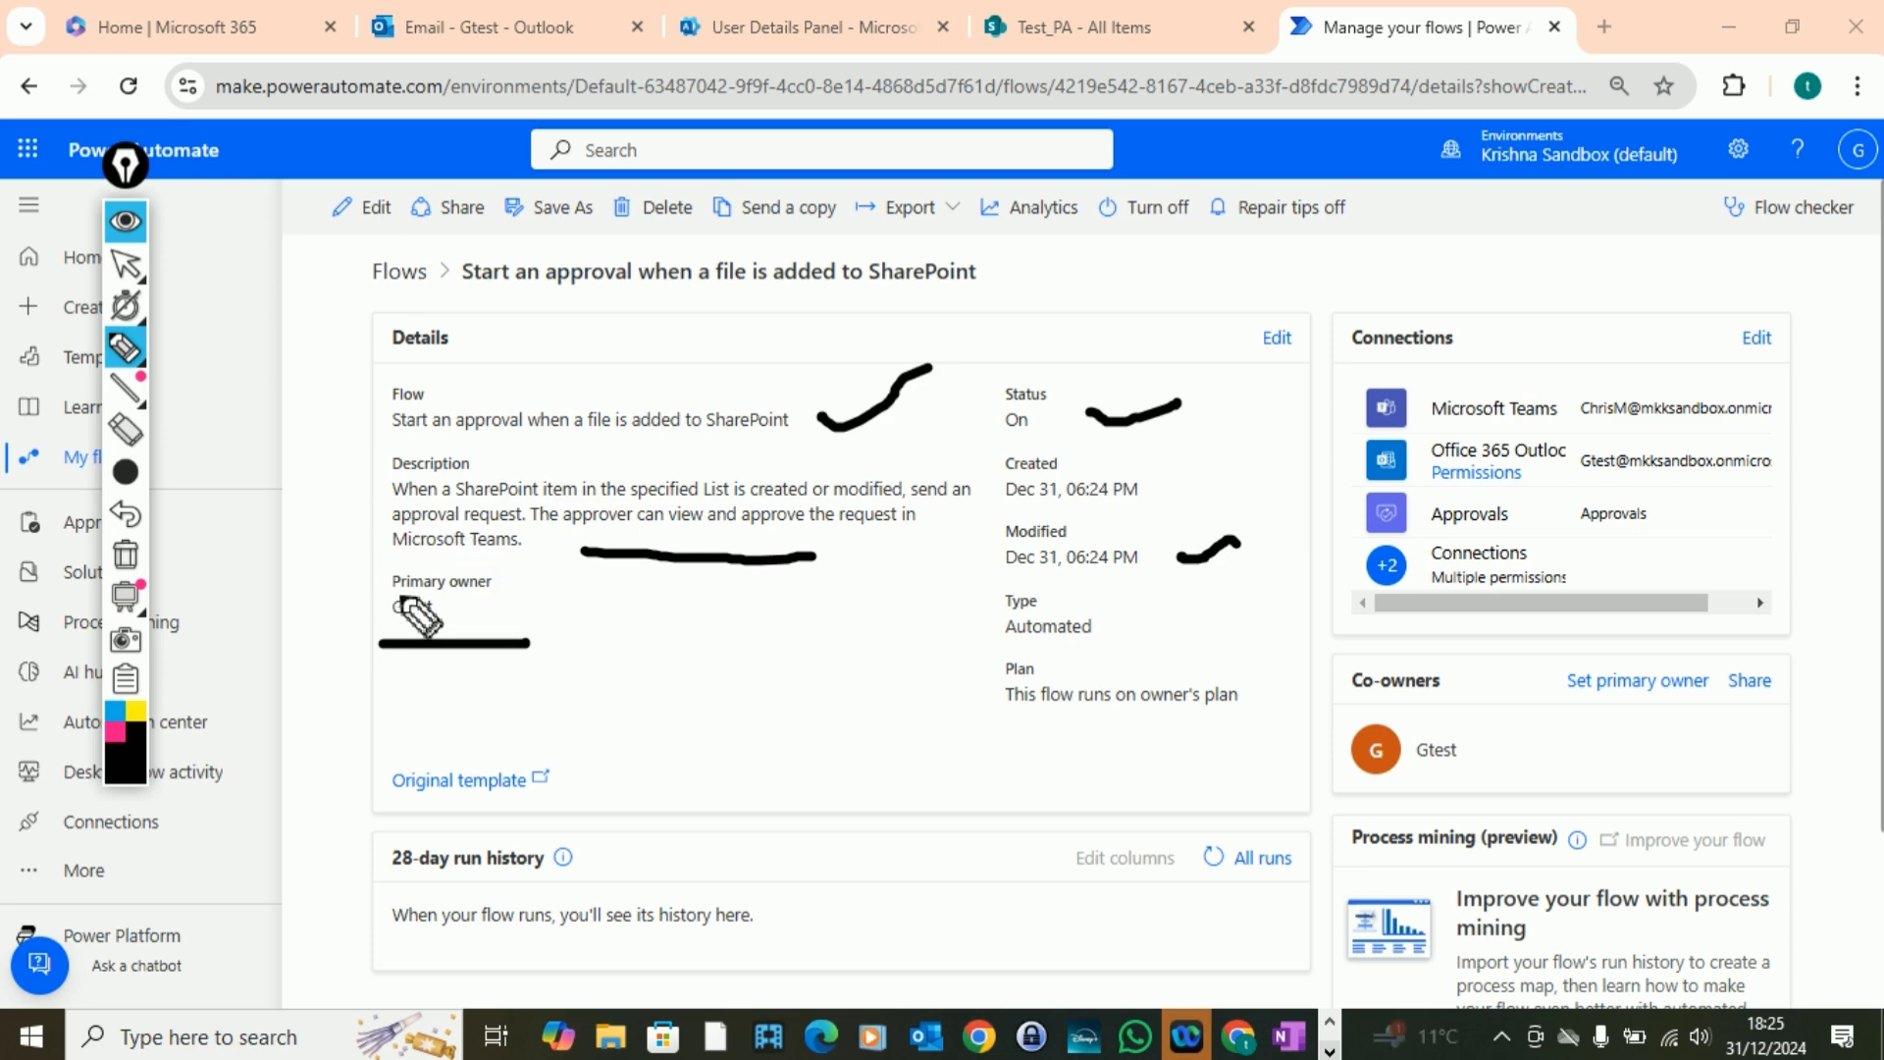
pyautogui.click(126, 554)
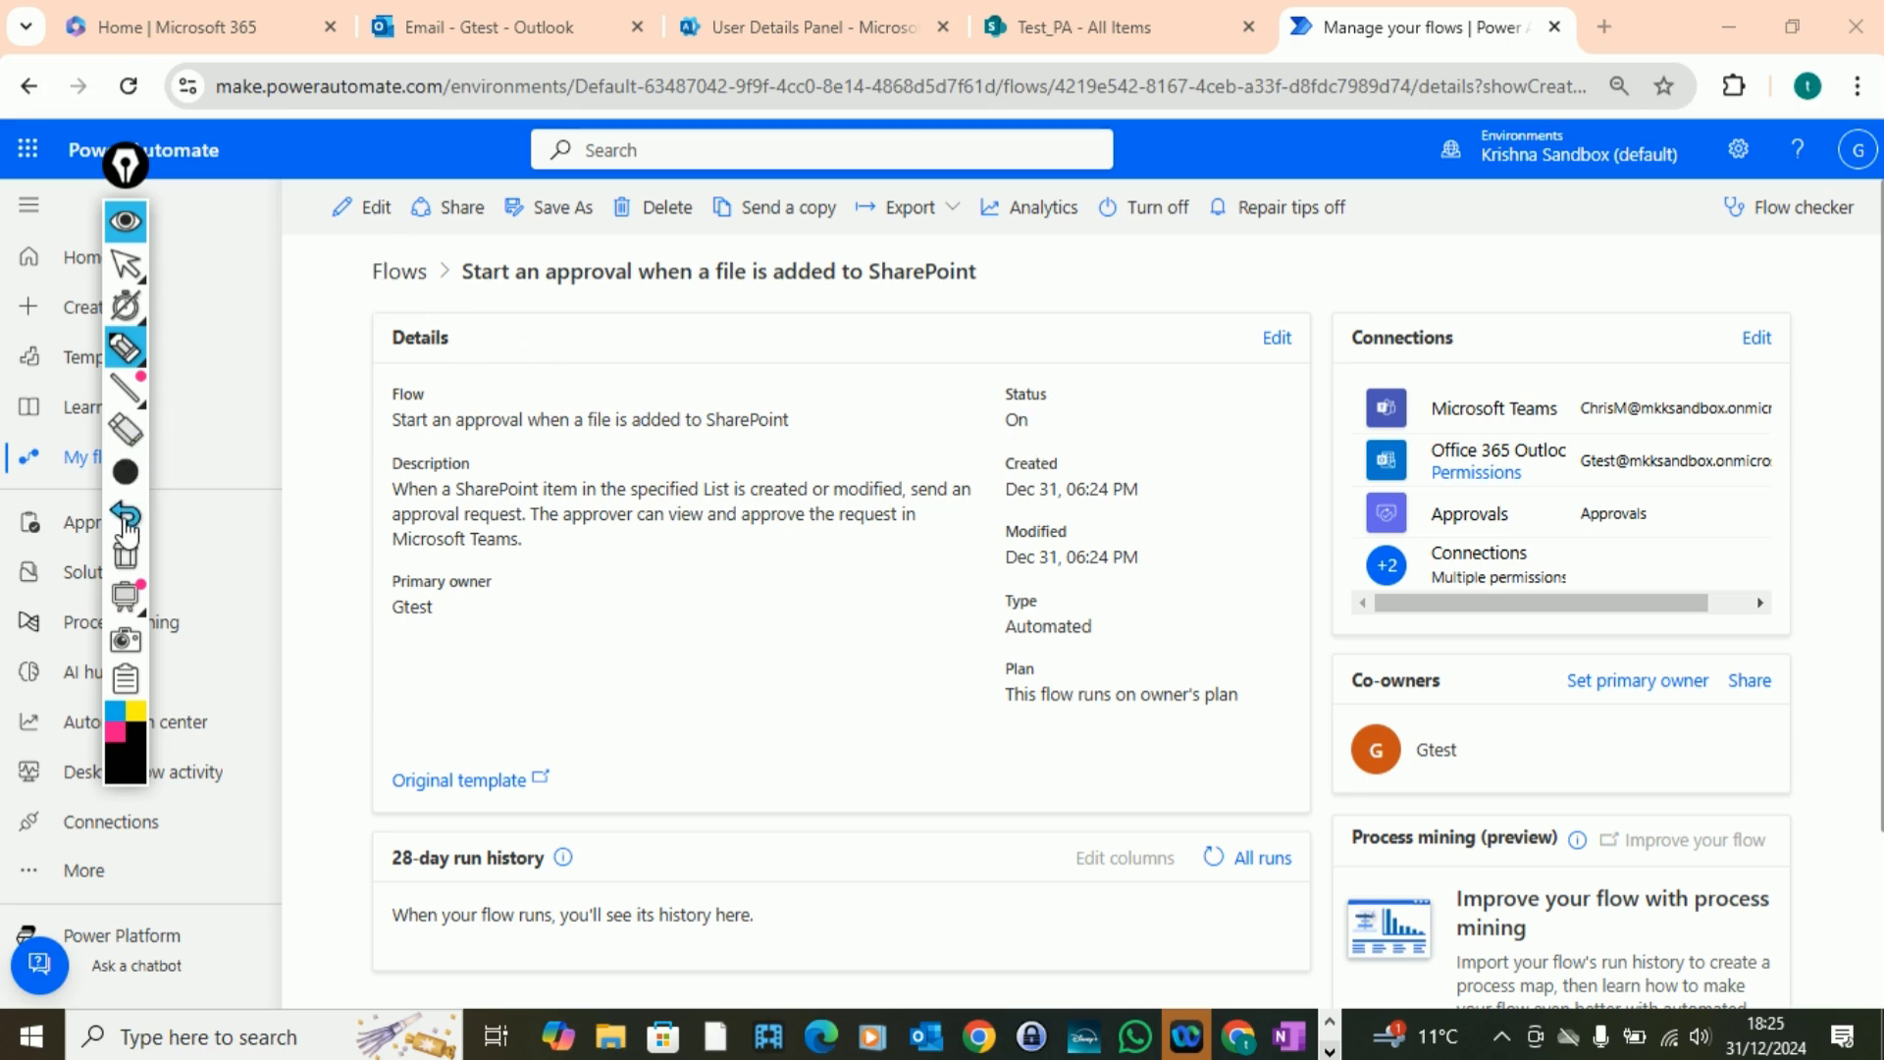
pyautogui.moveTo(128, 614)
pyautogui.click(125, 221)
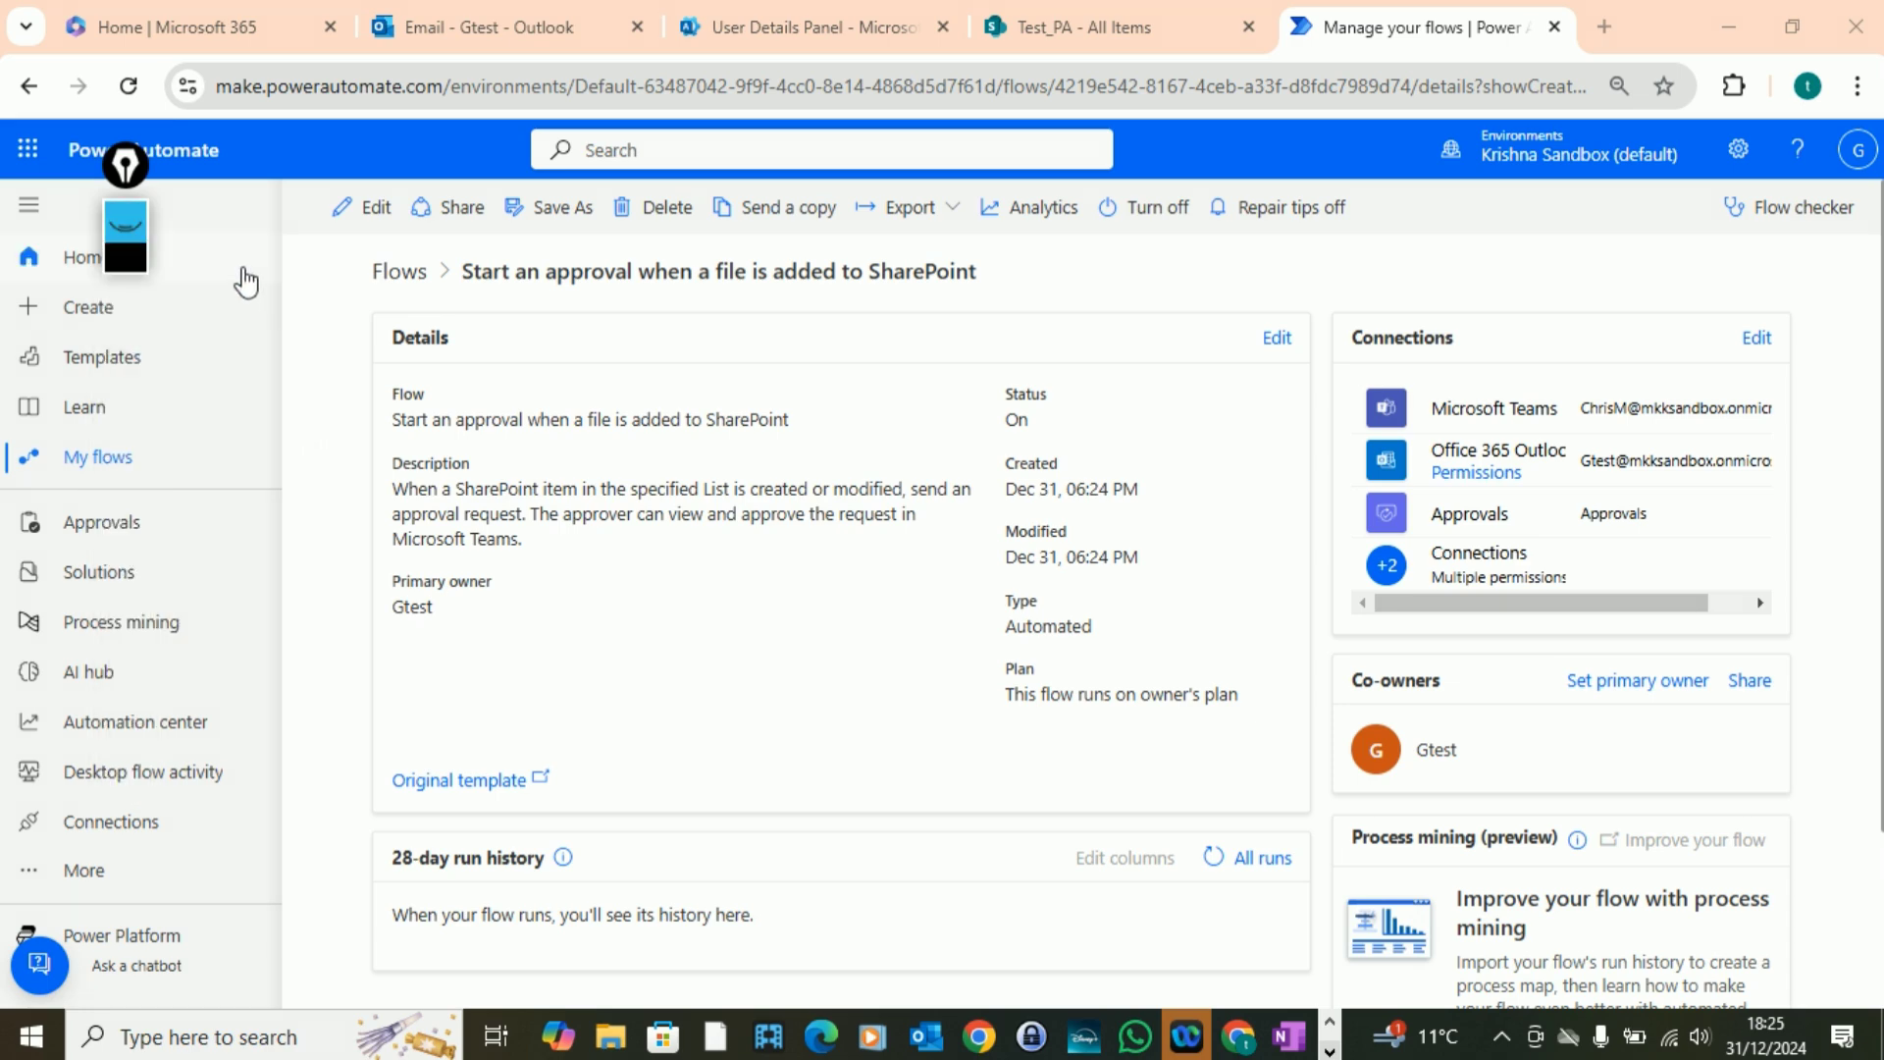
# - Open the flow for editing and move the annotation toolbar off the flow's title onto the Copilot pane
pyautogui.click(377, 218)
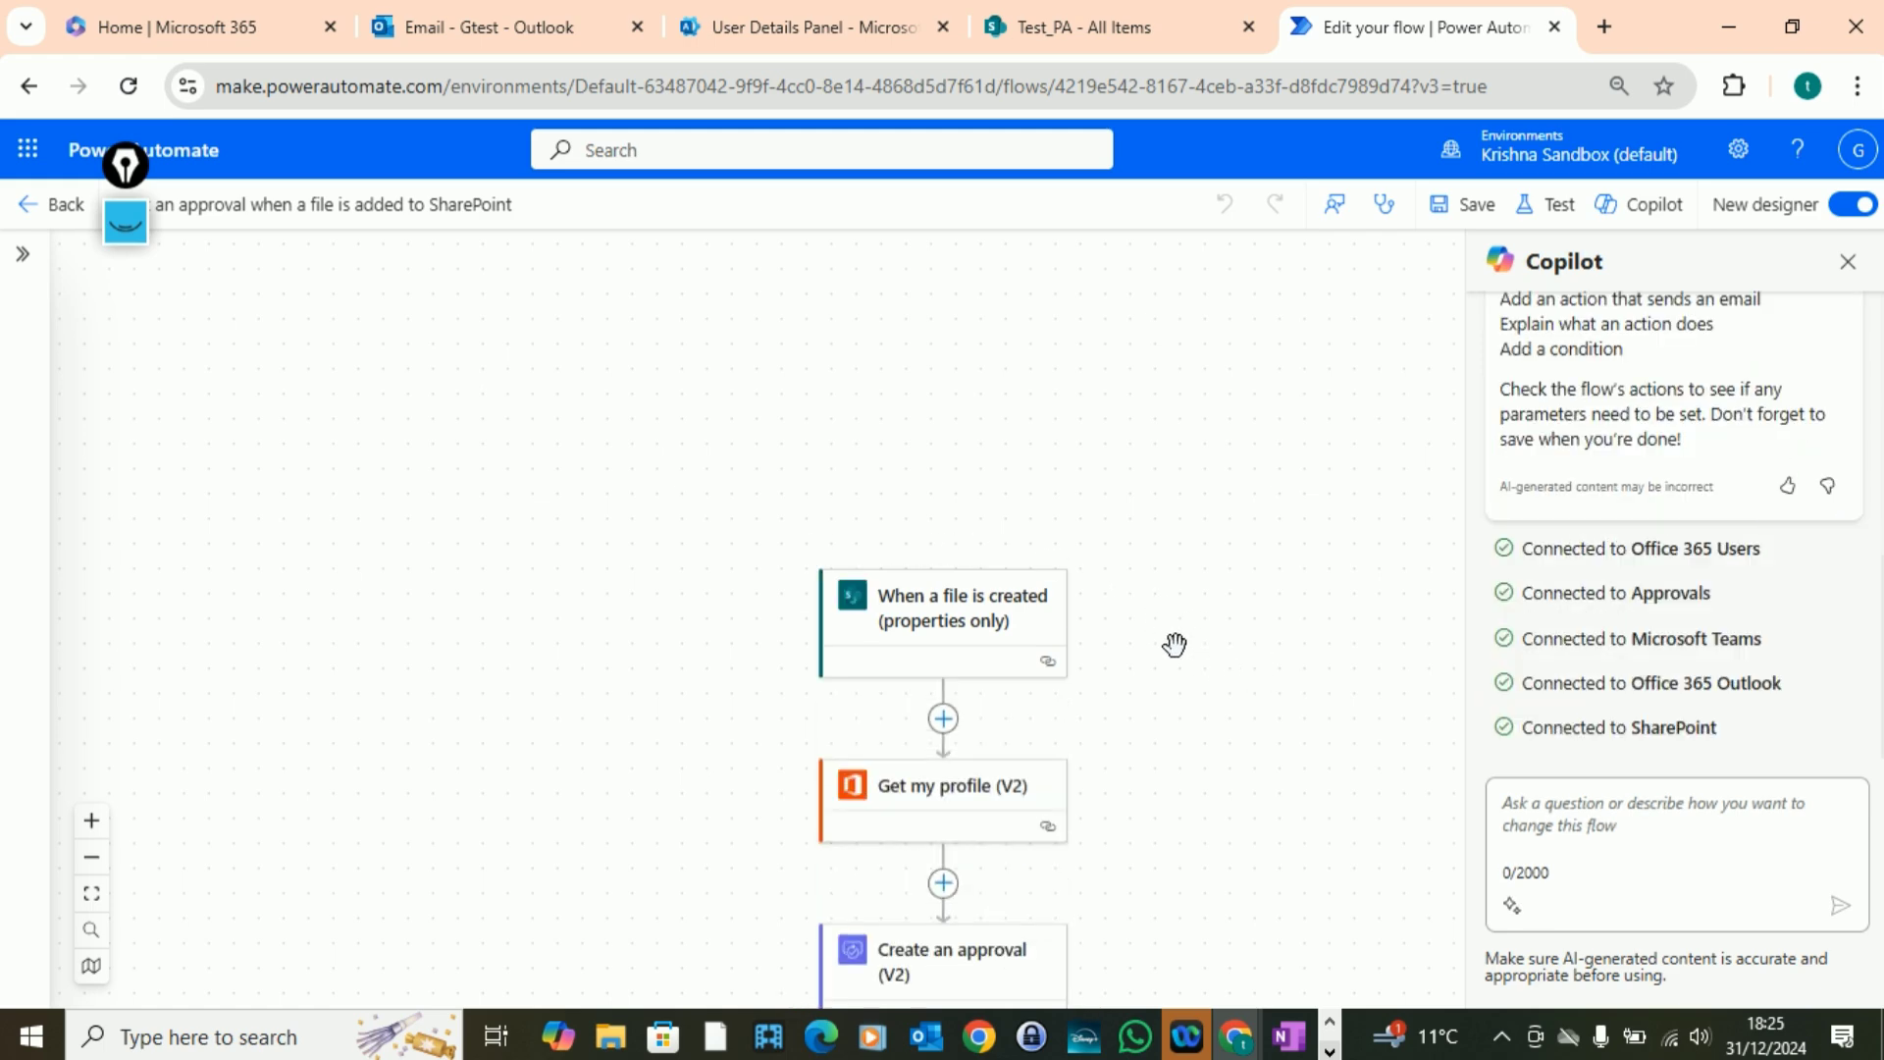
pyautogui.scroll(-1, 1235, 663)
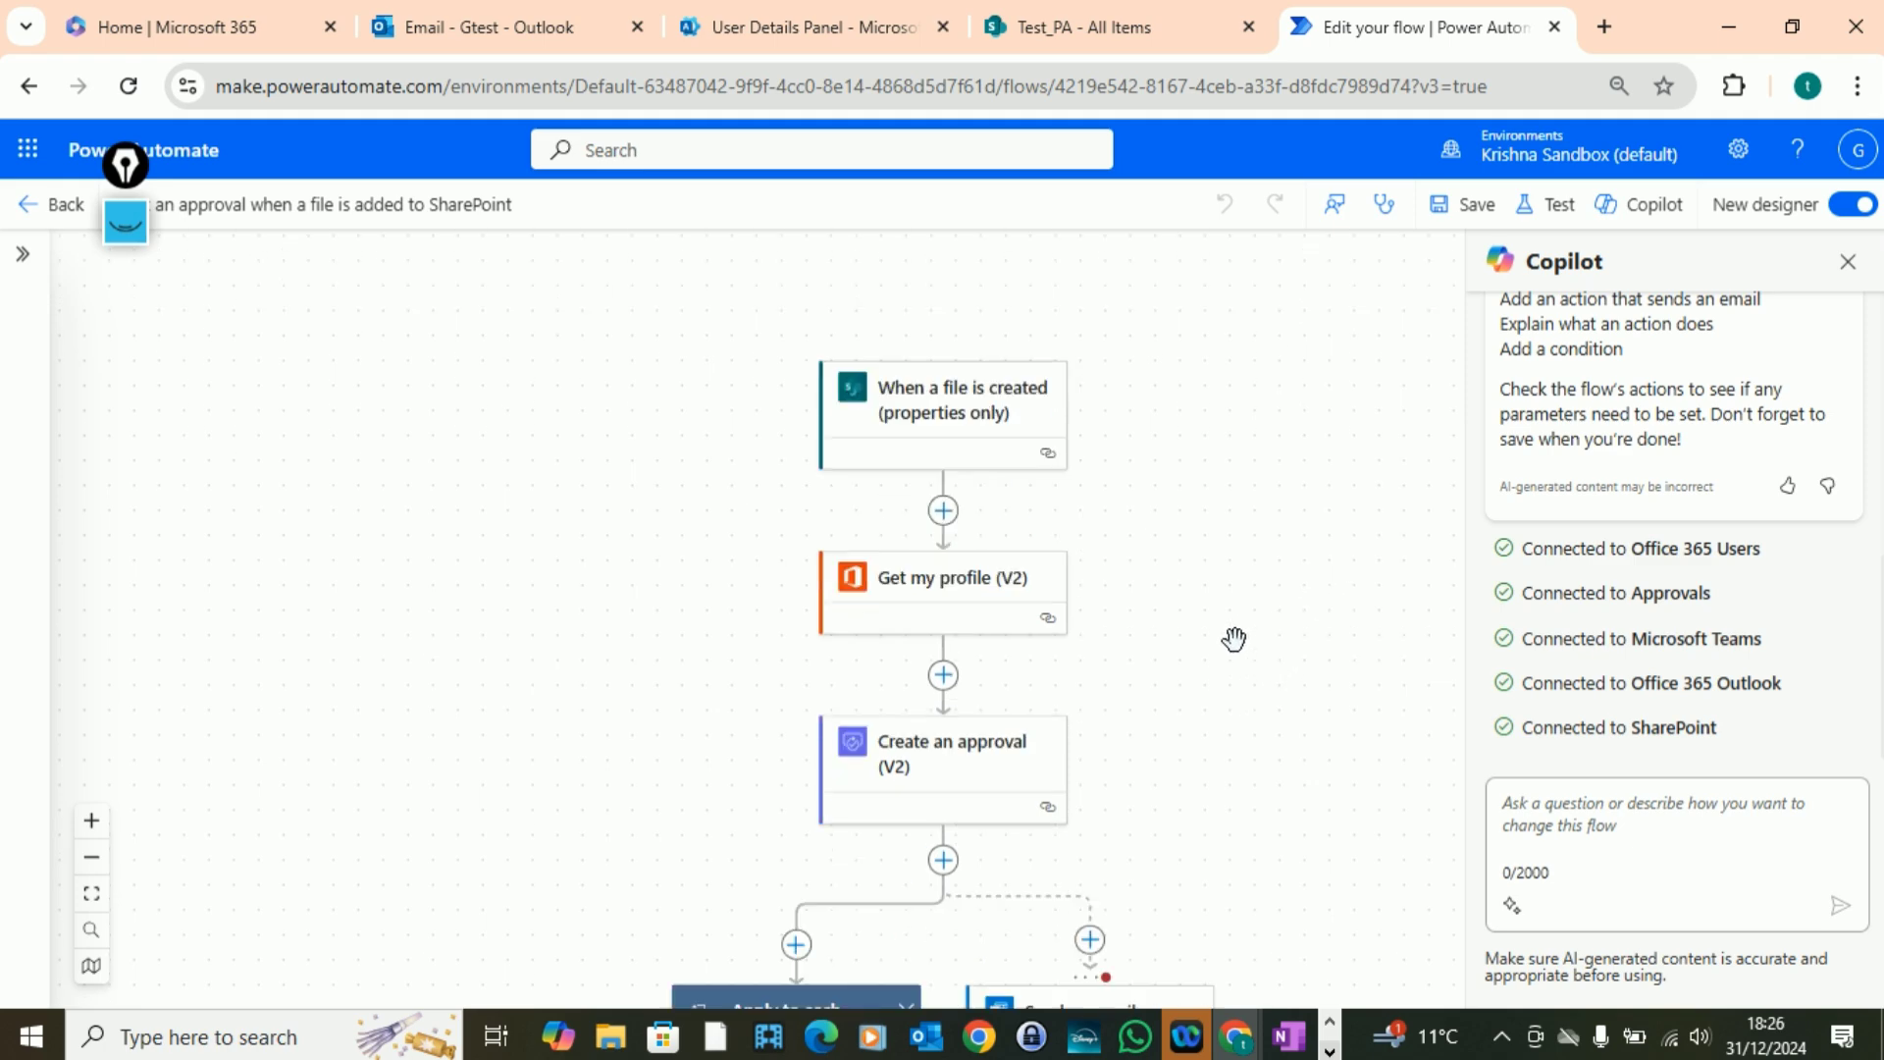
pyautogui.scroll(-2, 1239, 636)
pyautogui.scroll(-1, 1244, 638)
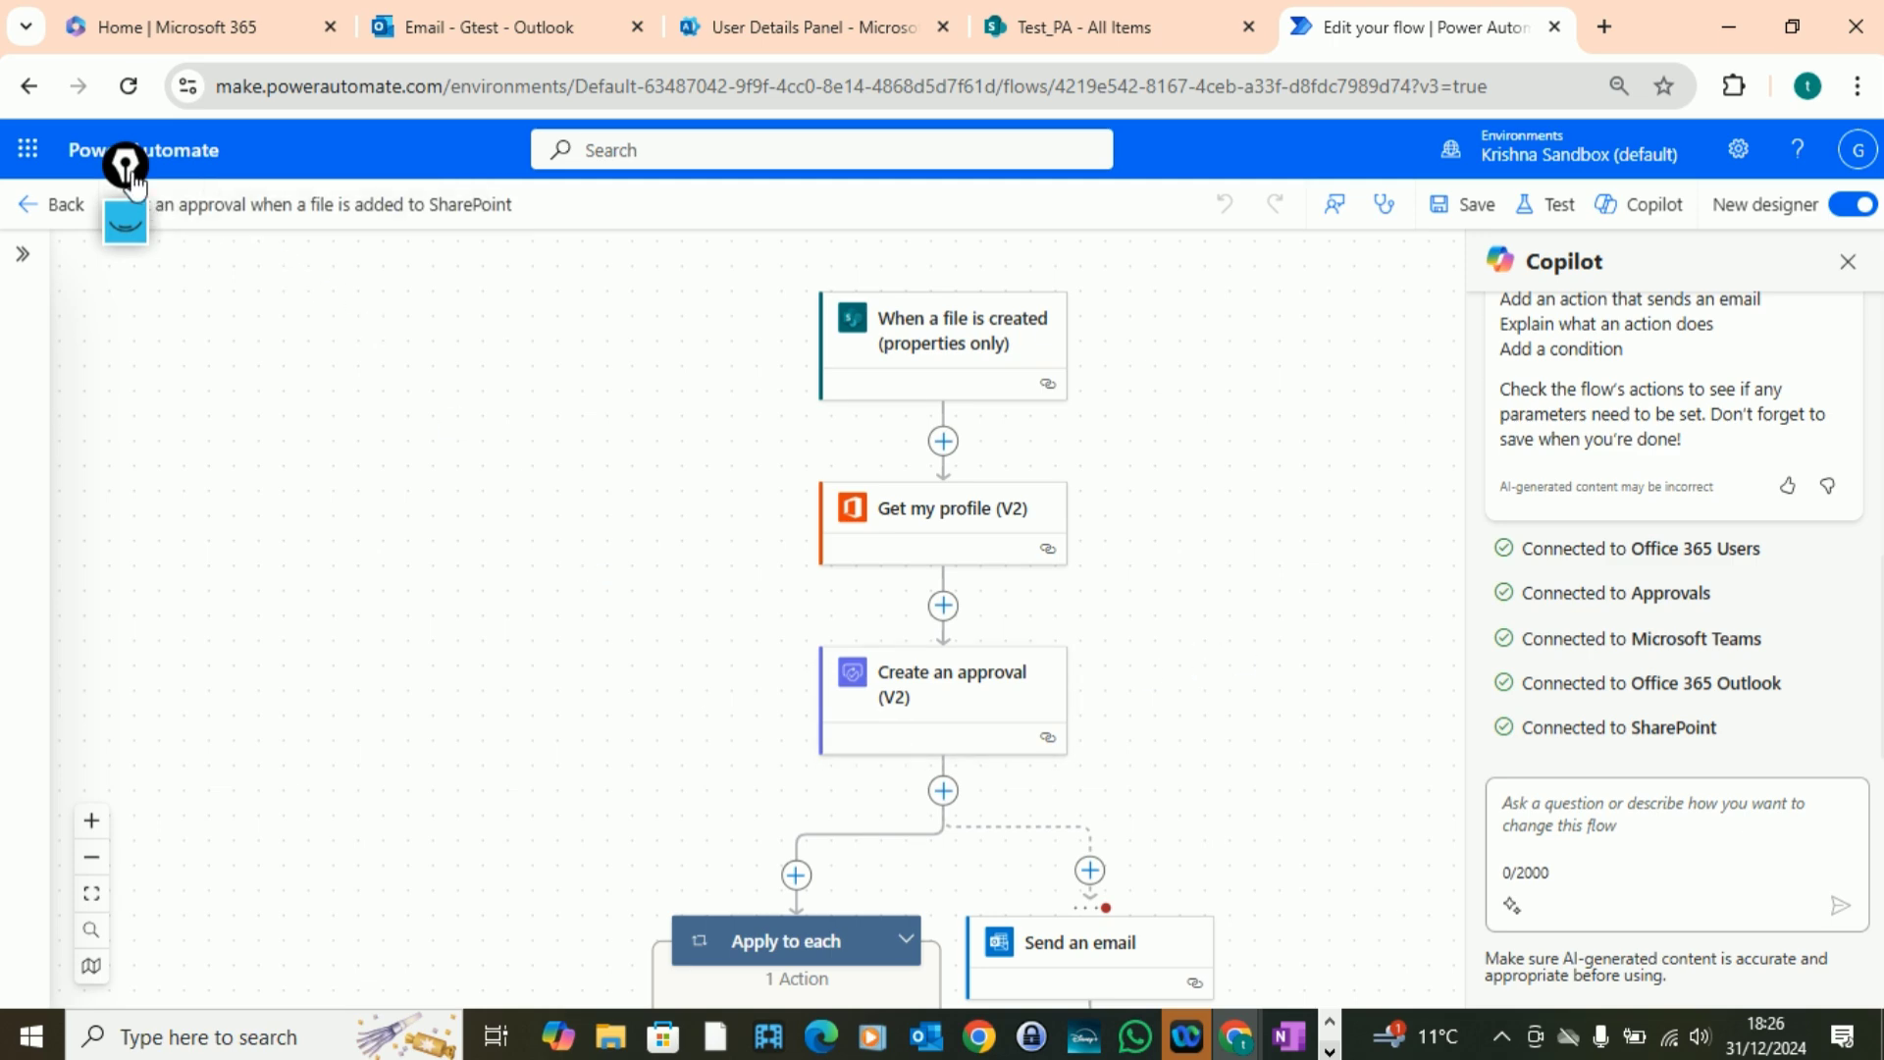
pyautogui.moveTo(129, 164); pyautogui.dragTo(1824, 842)
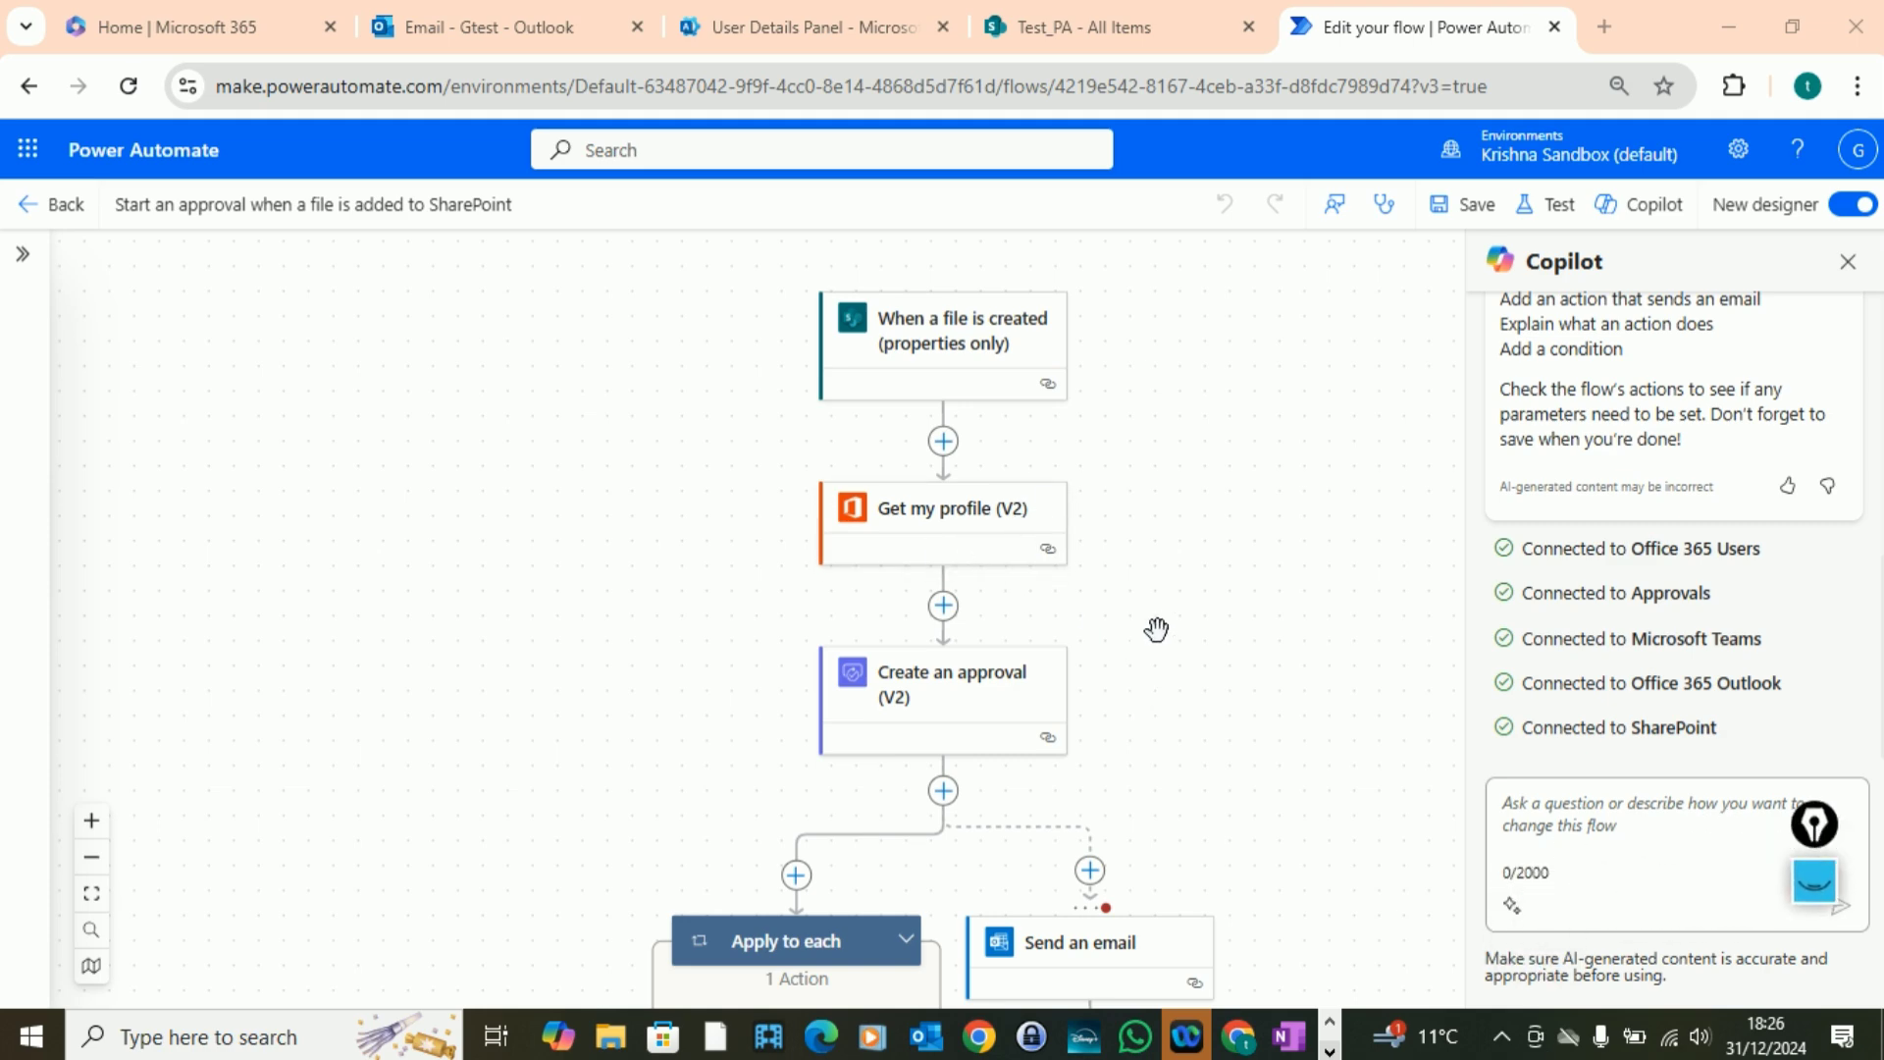
# - Examine the flow's actions and the parameters and code of the "When a file is created (properties only)" trigger, and collapse its details
pyautogui.scroll(-2, 1168, 667)
pyautogui.scroll(-3, 1197, 736)
pyautogui.scroll(5, 1186, 771)
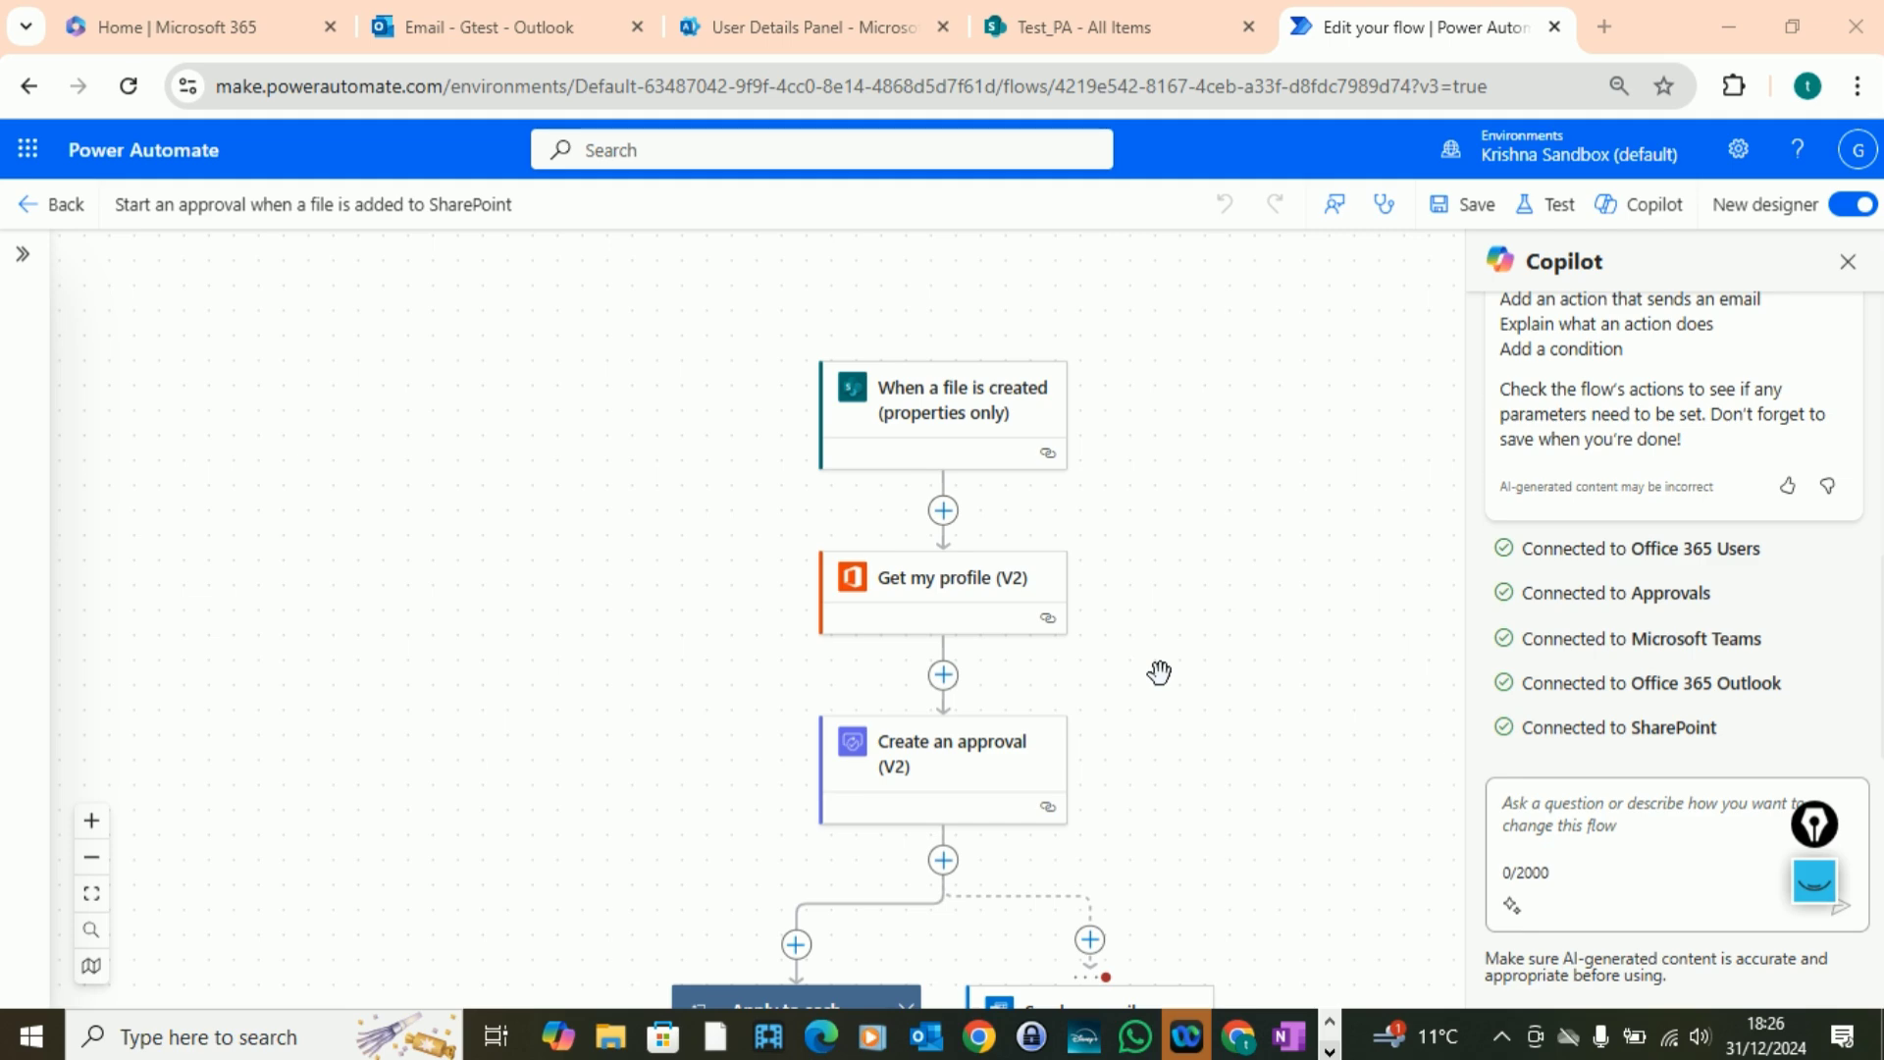
pyautogui.click(957, 420)
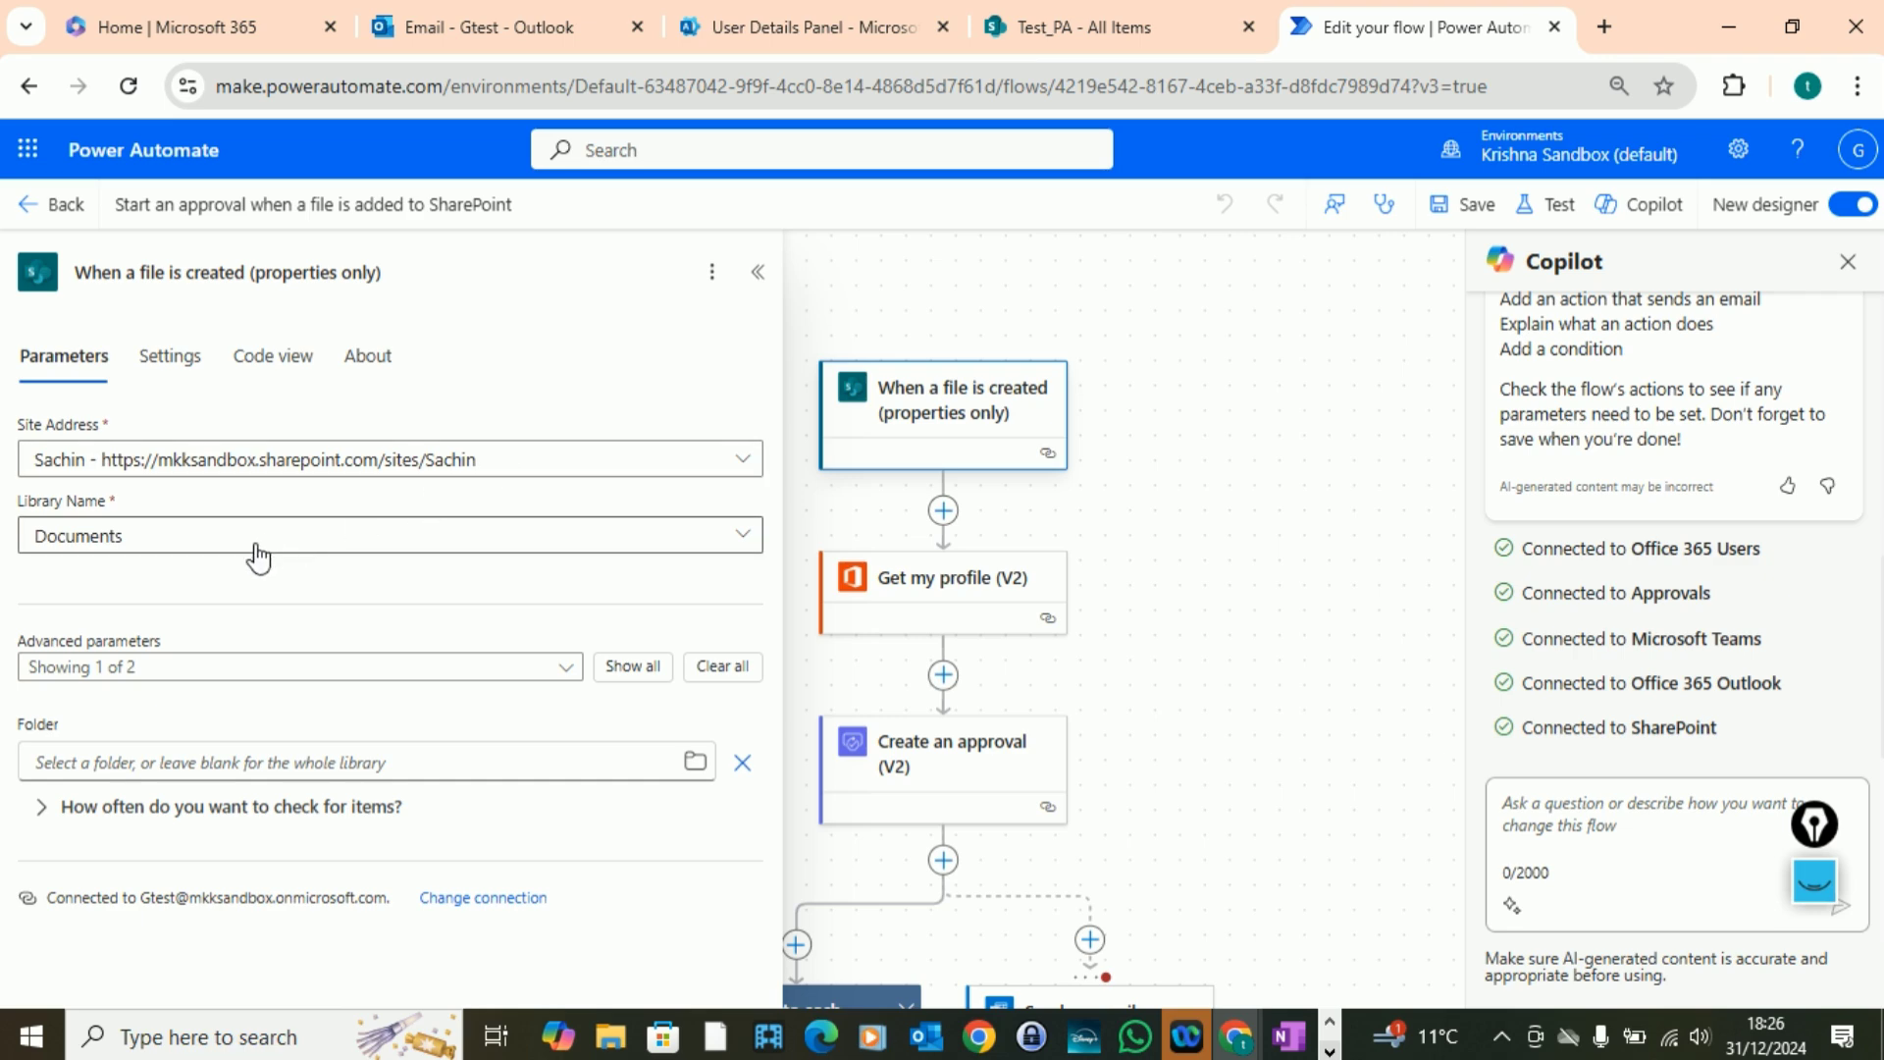
pyautogui.click(273, 359)
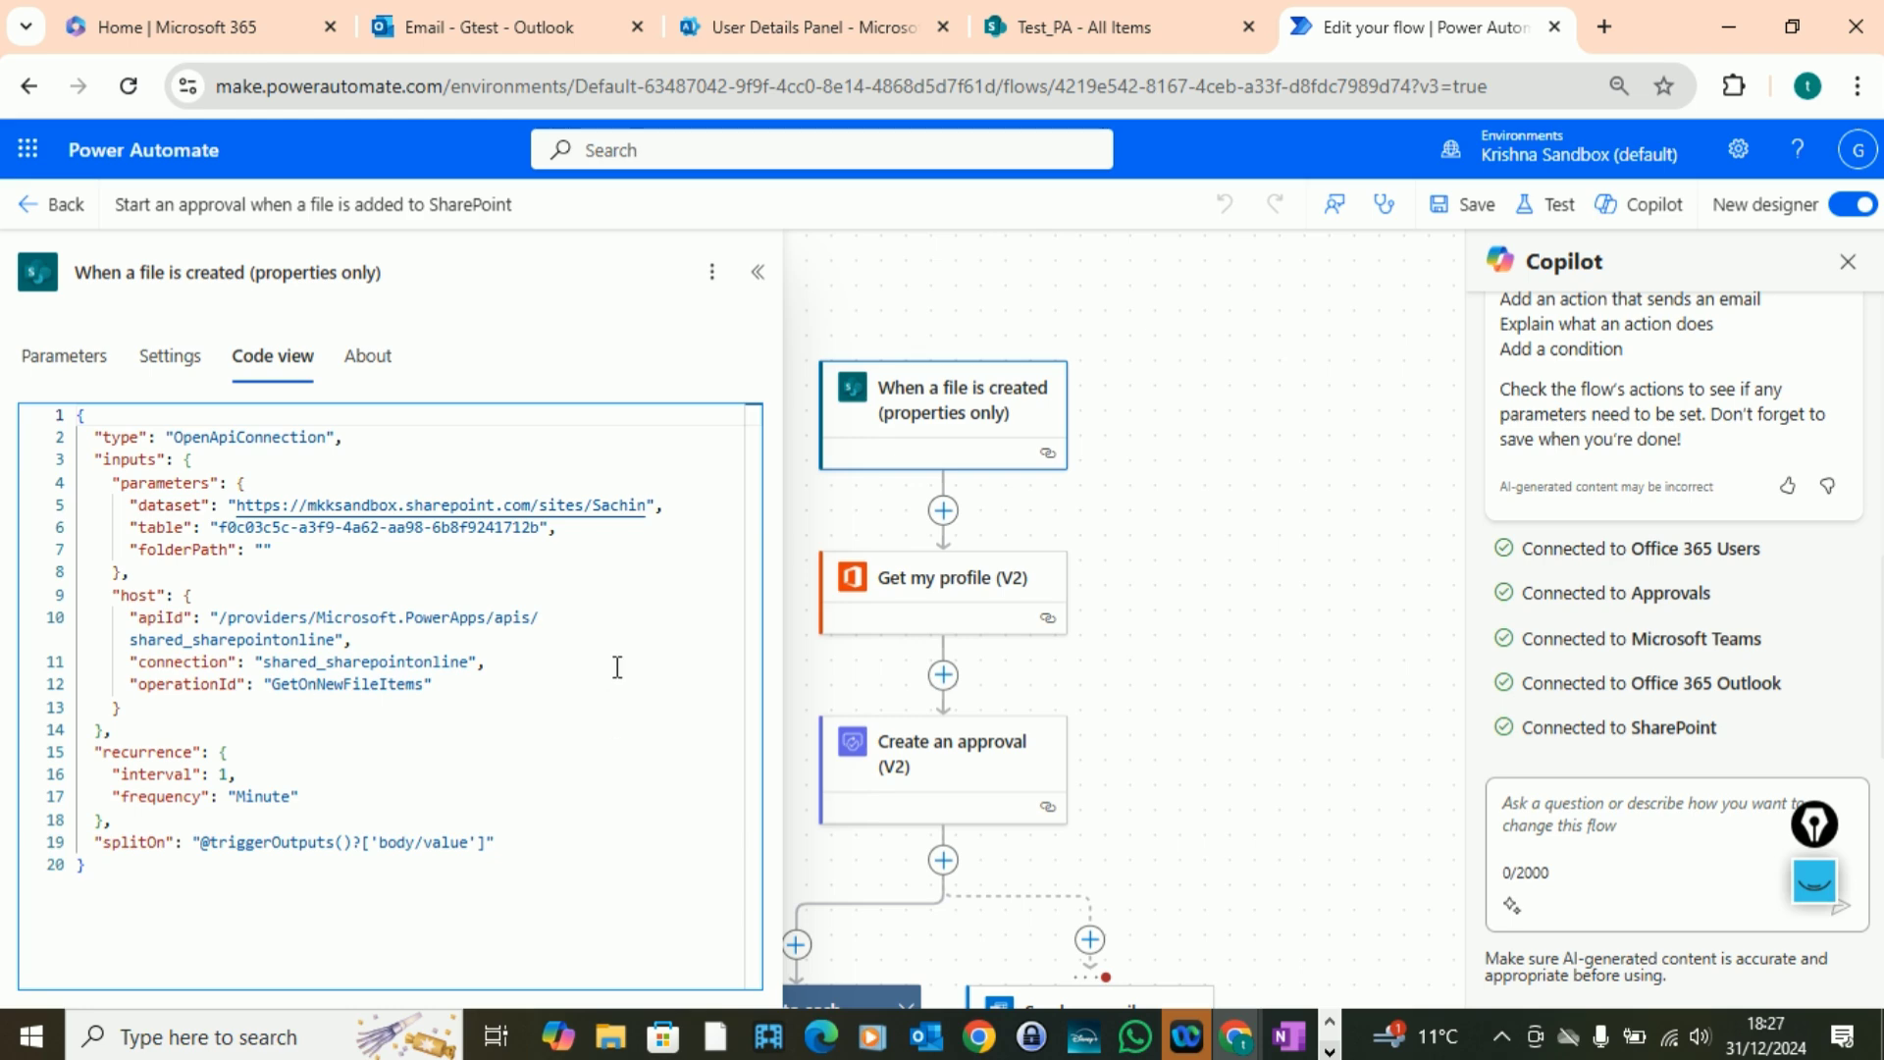
pyautogui.click(548, 845)
pyautogui.click(86, 365)
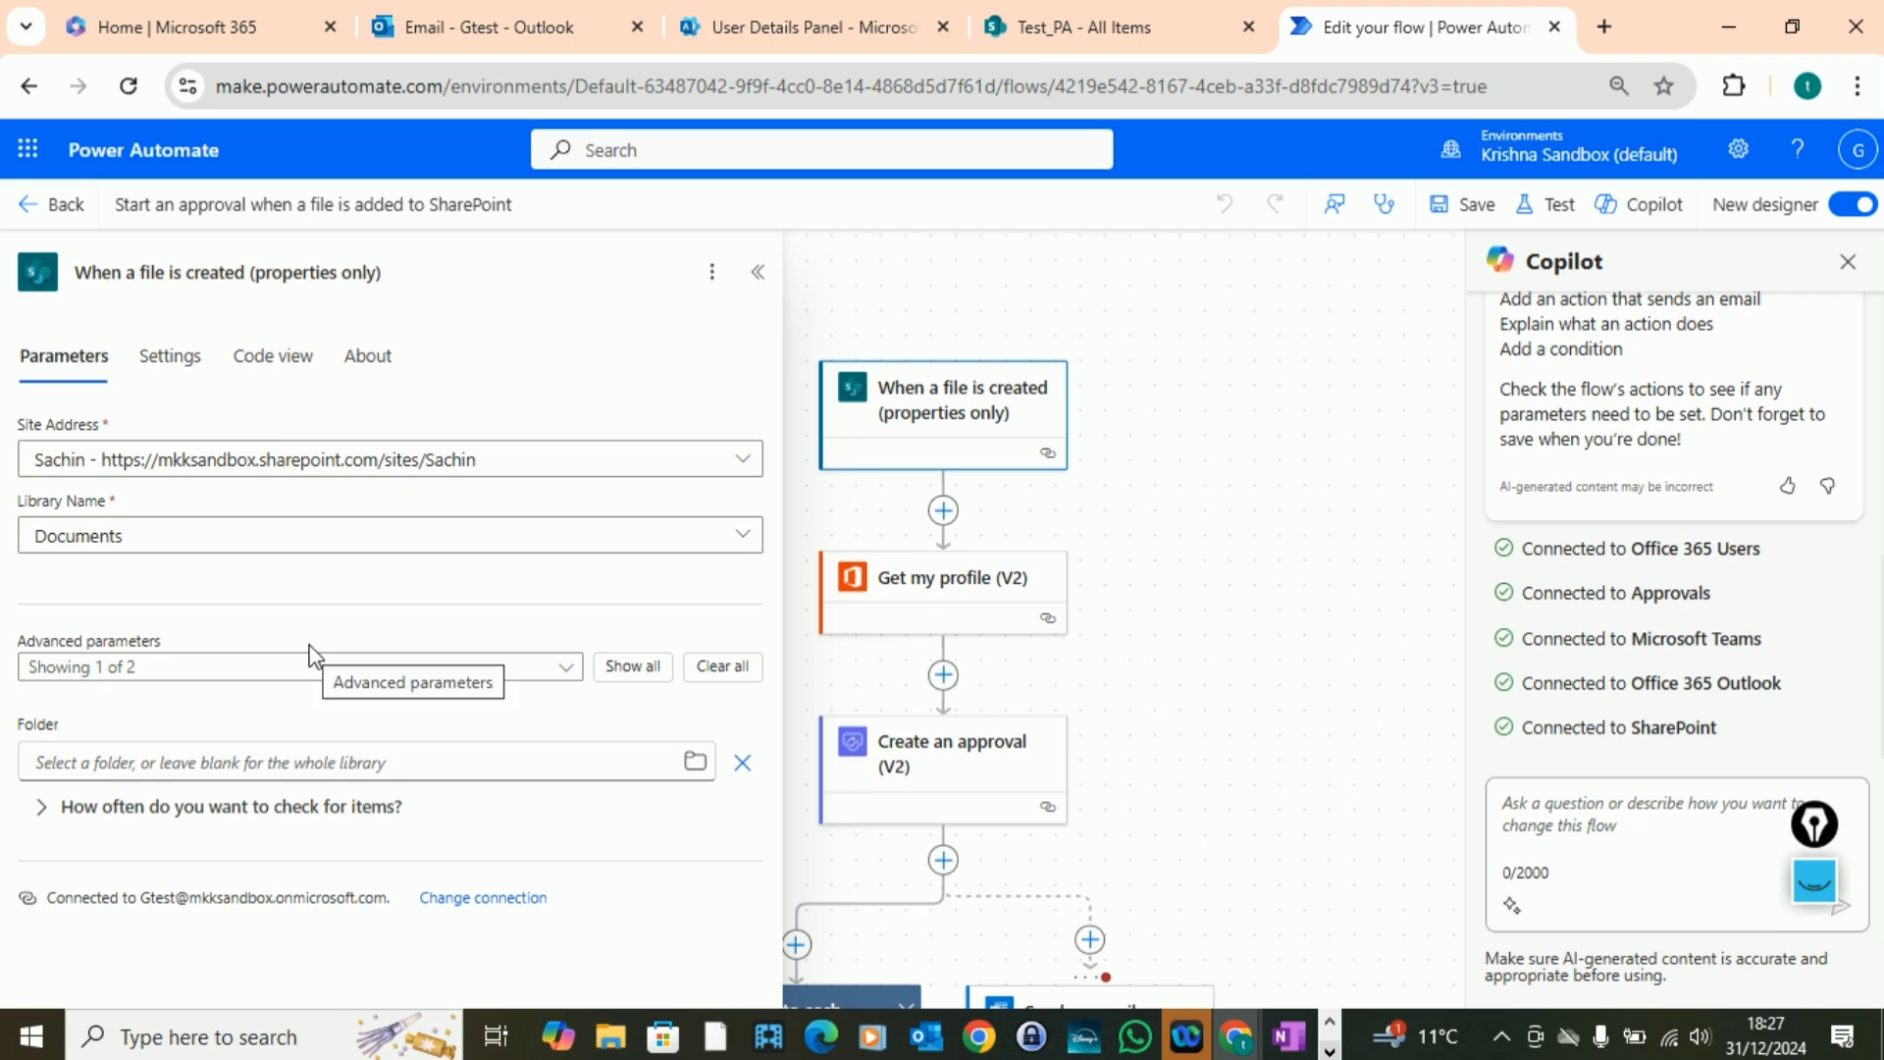
pyautogui.click(758, 273)
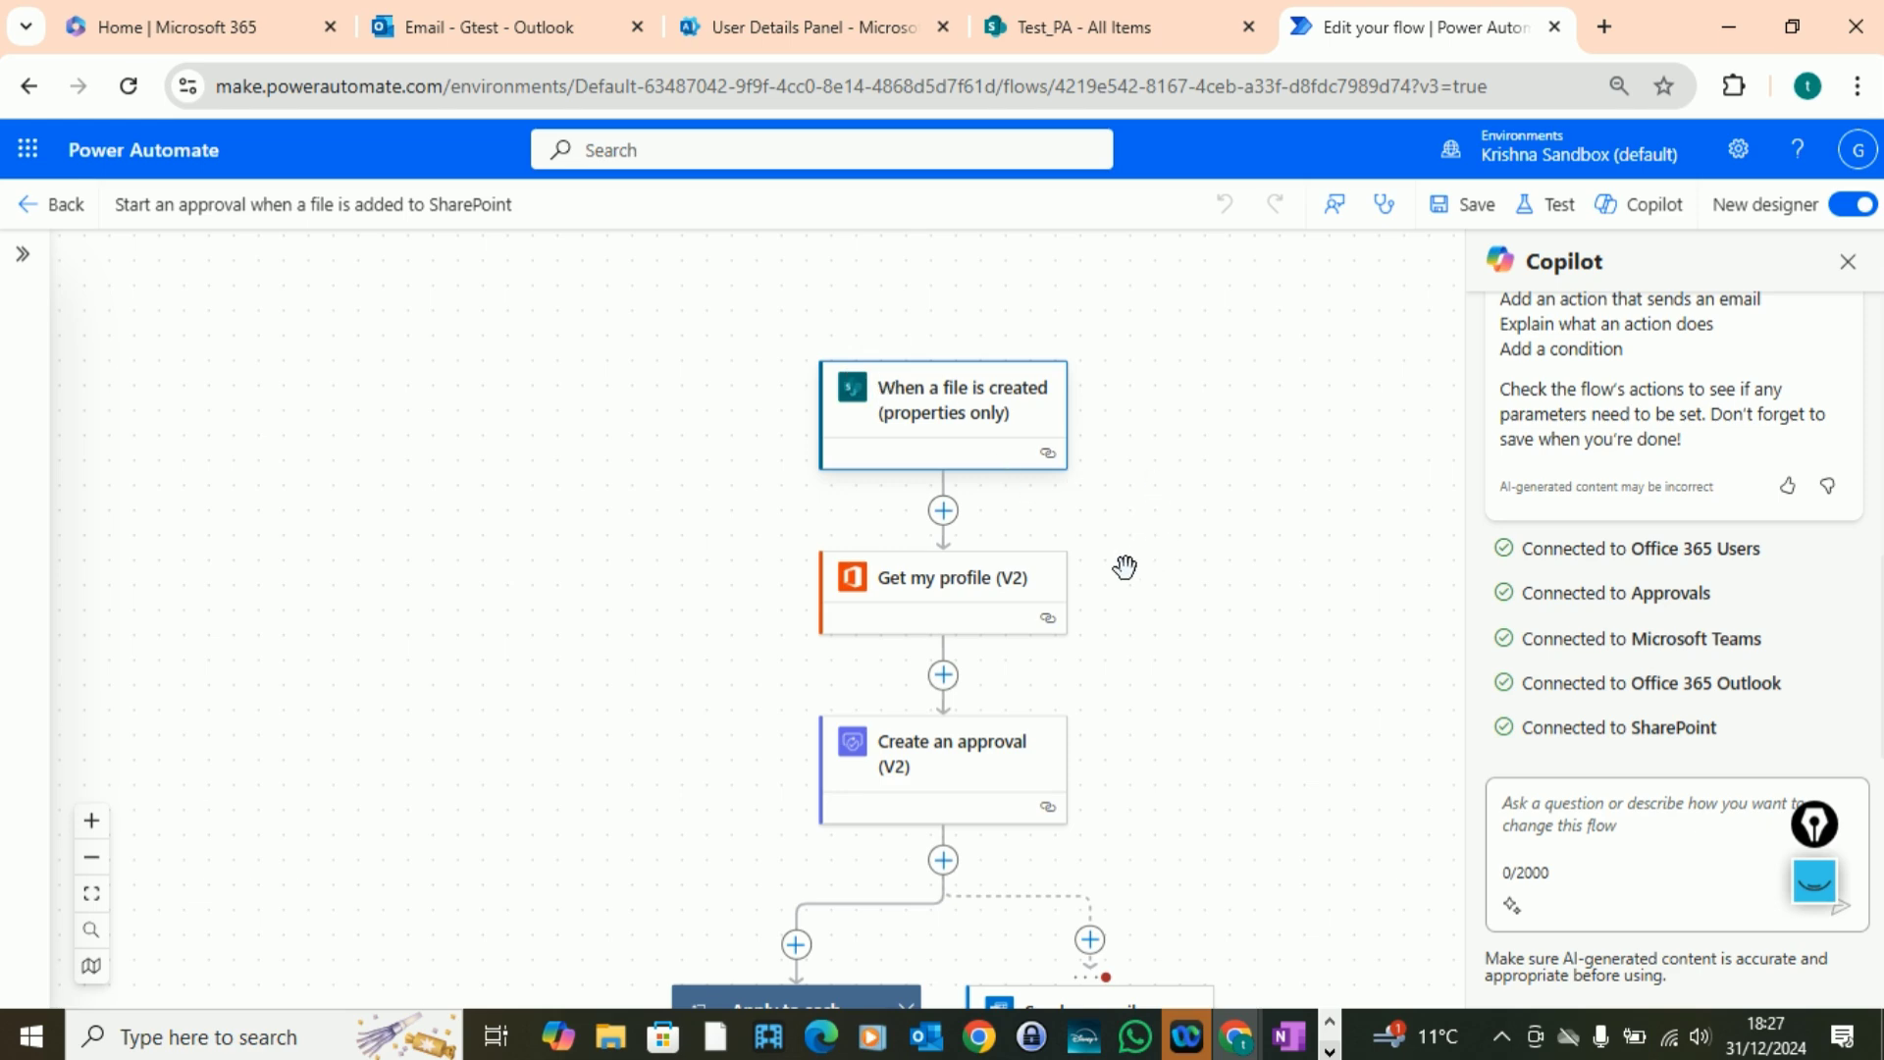
# - Examine the parameters of the "Get my profile (V2)" action, and open the details of "Create an approval (V2)"
pyautogui.click(967, 588)
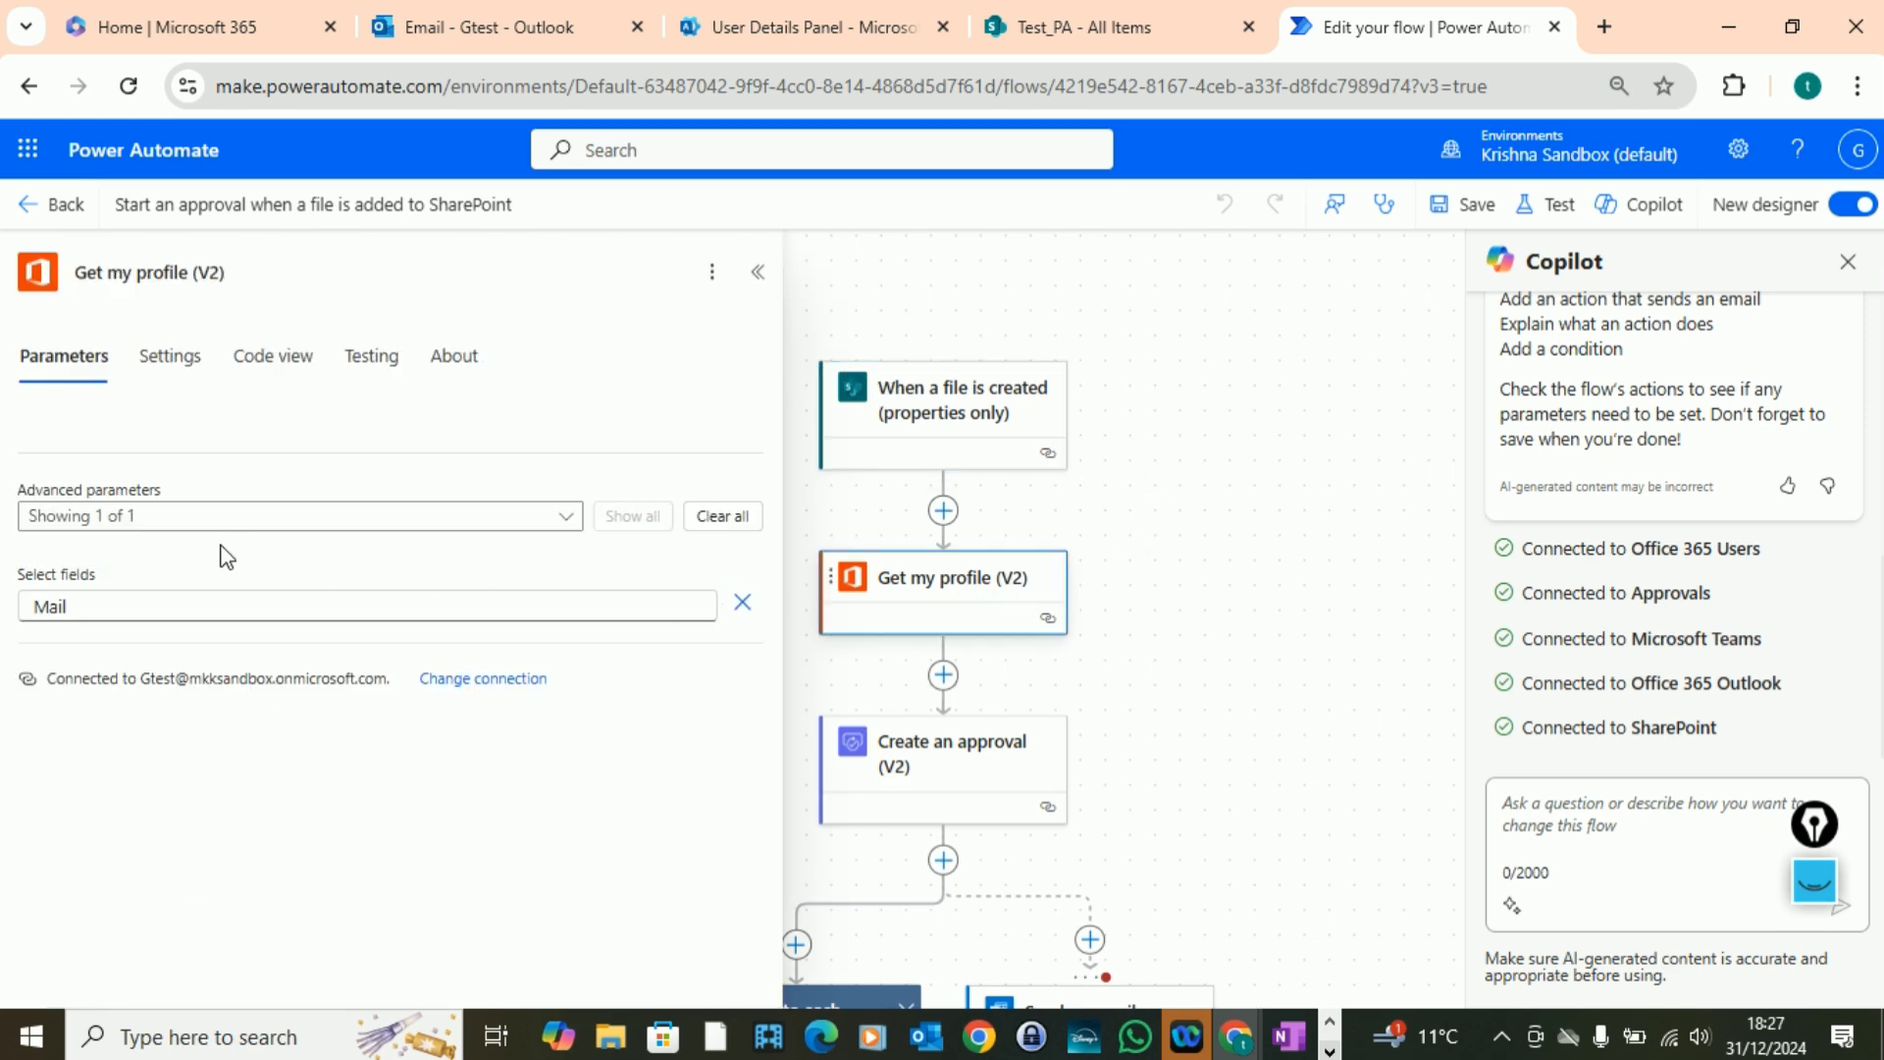
pyautogui.click(758, 278)
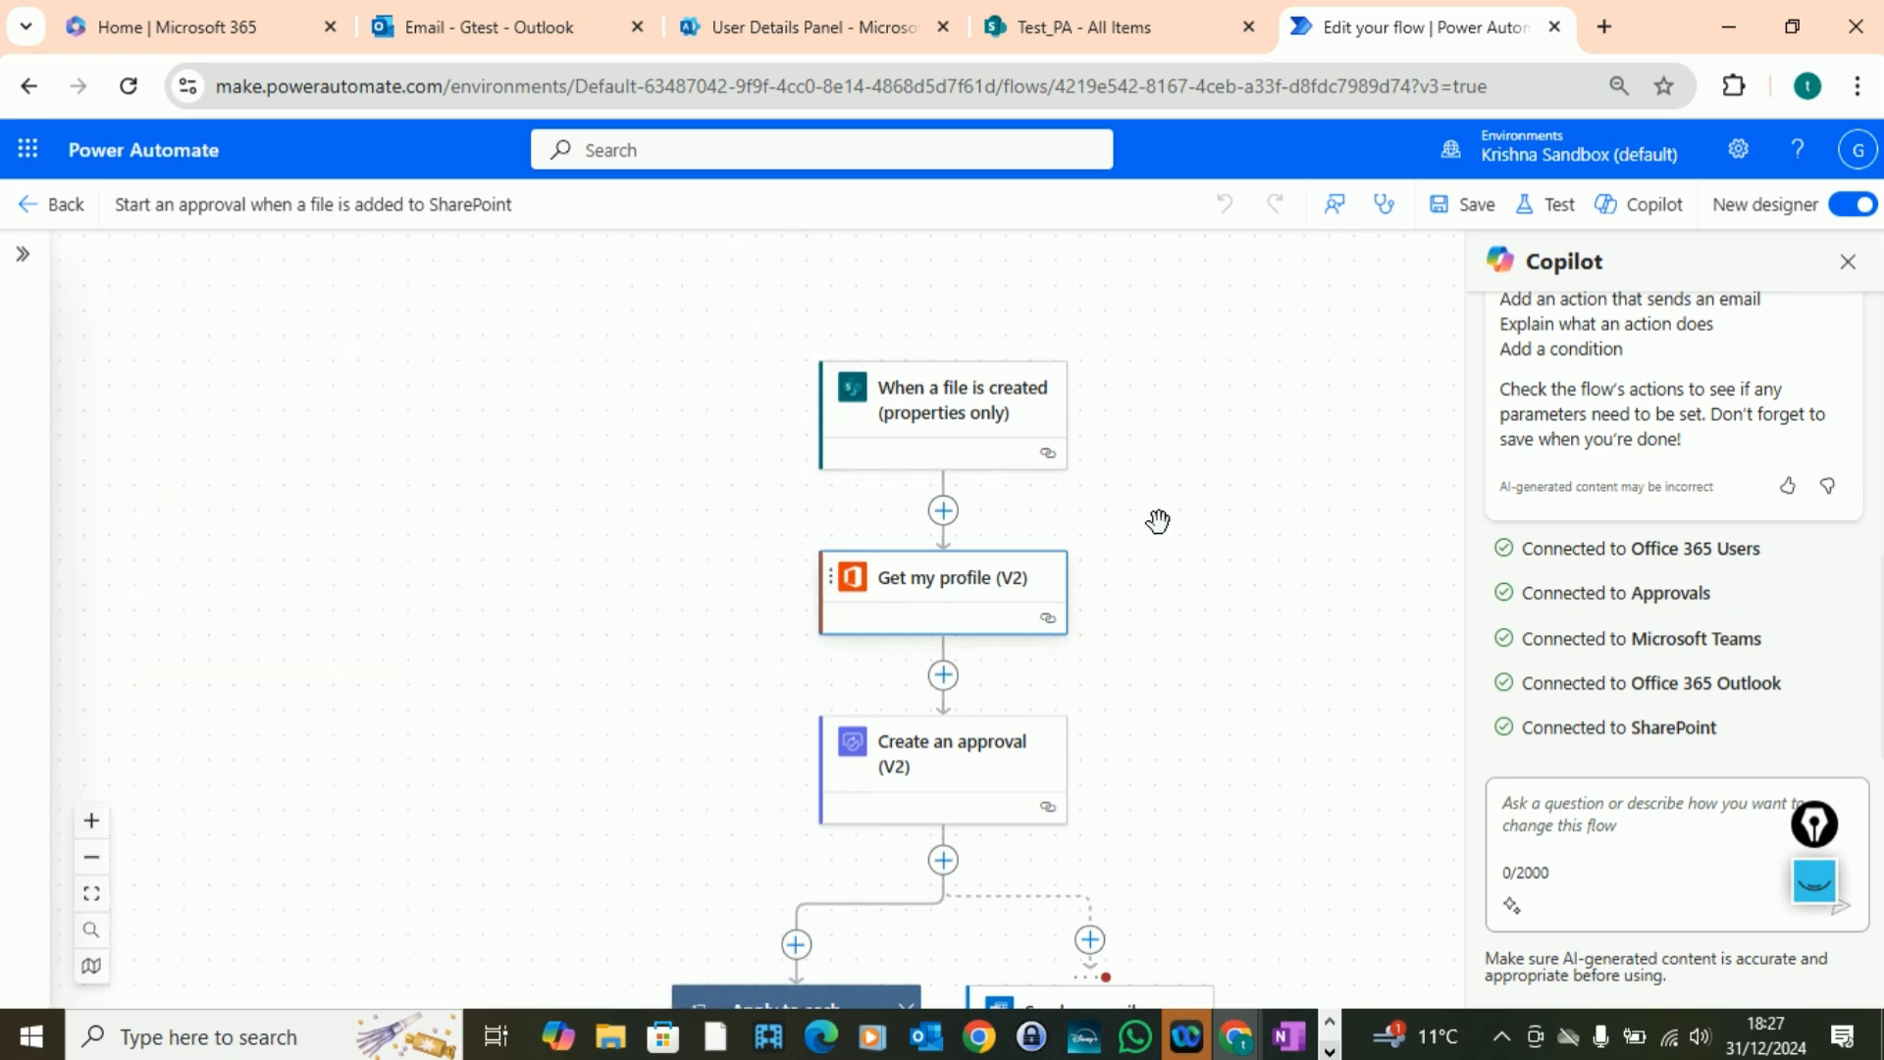
pyautogui.scroll(-2, 1161, 694)
pyautogui.click(972, 646)
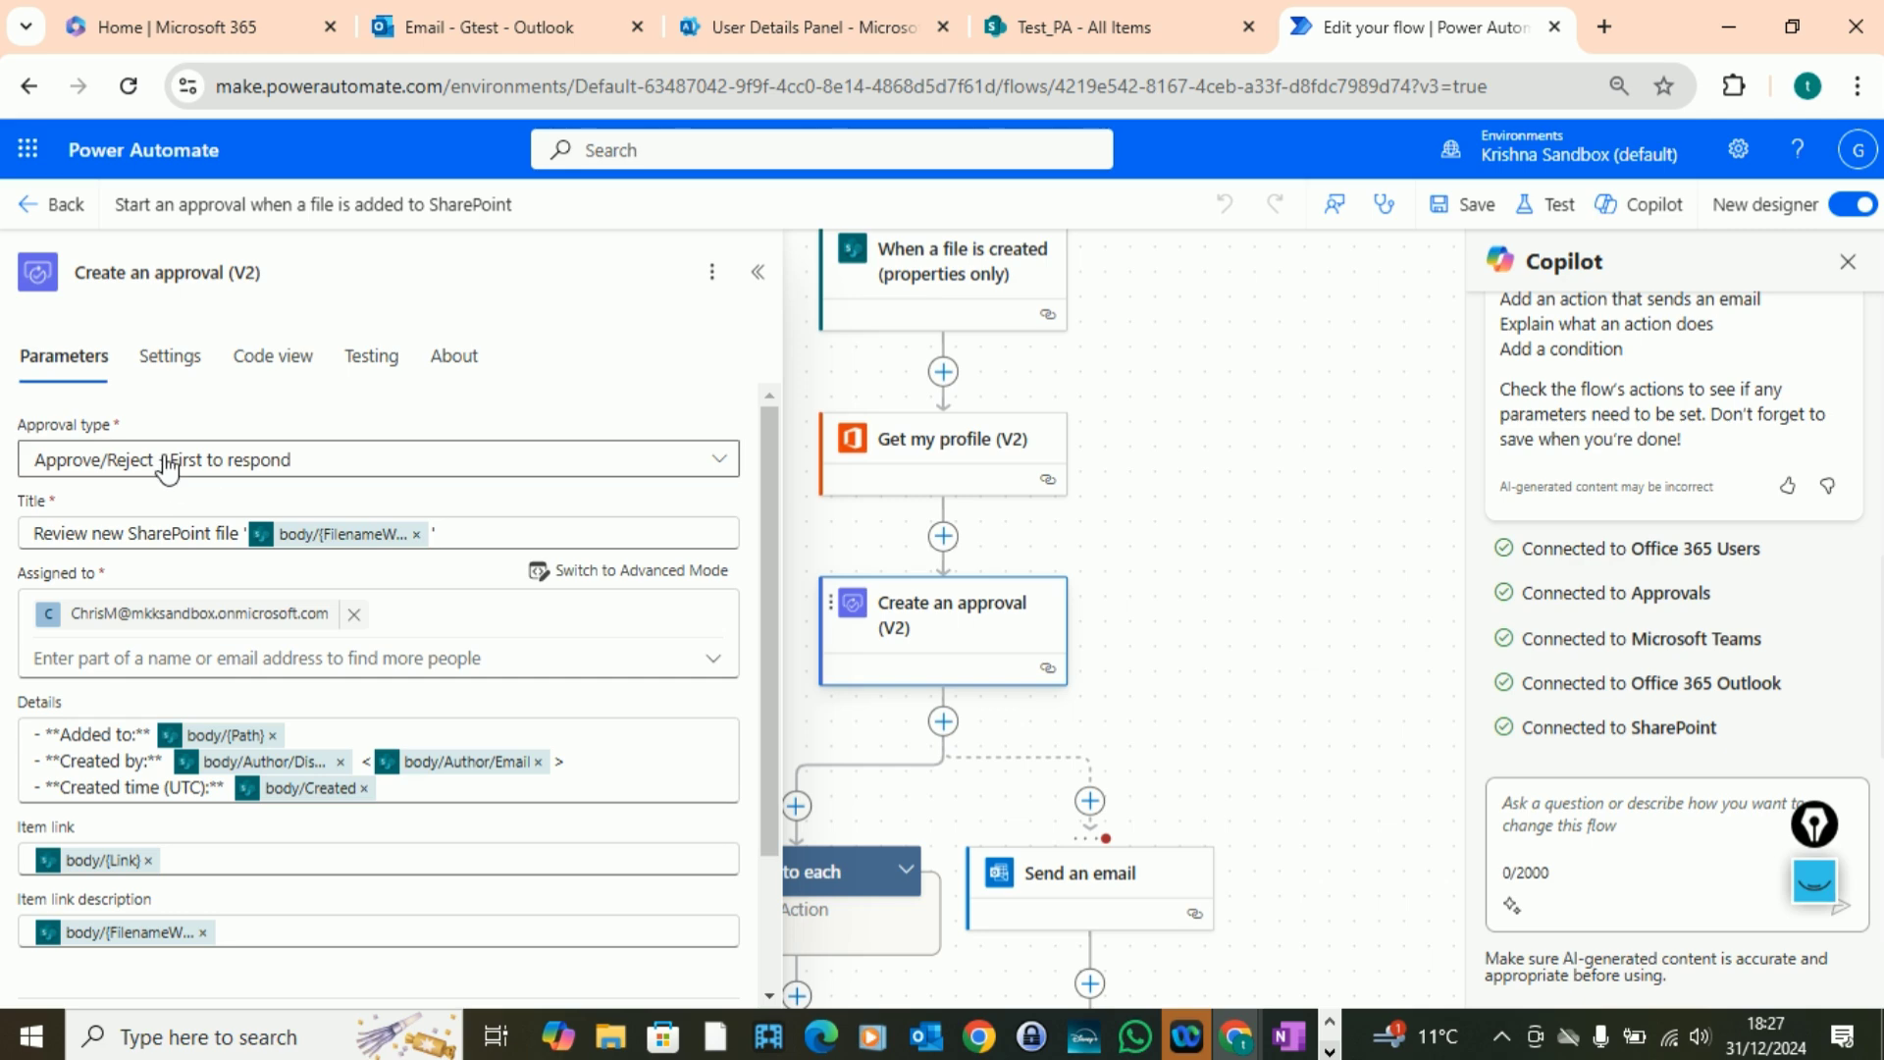
# - Switch the approval type to "Approve/Reject - Everyone must approve" and back to "Approve/Reject - First to respond"
pyautogui.click(310, 466)
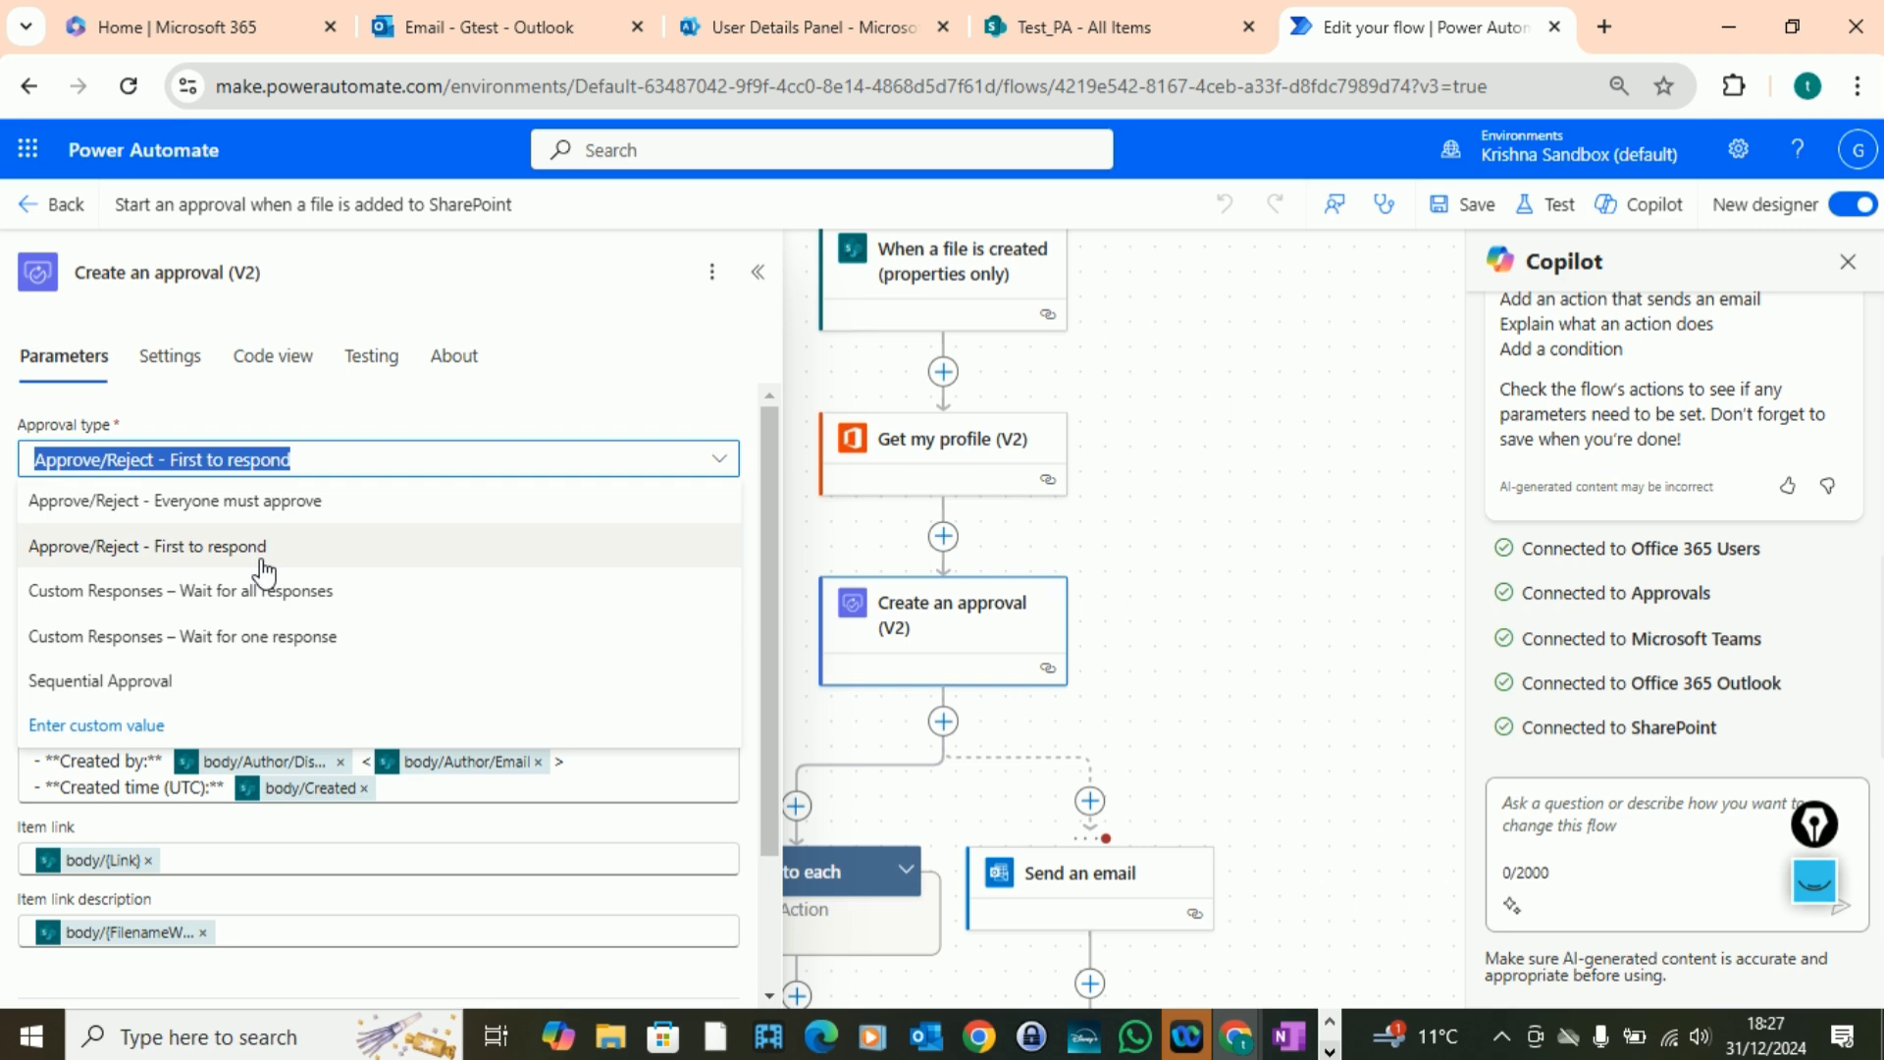
pyautogui.click(257, 503)
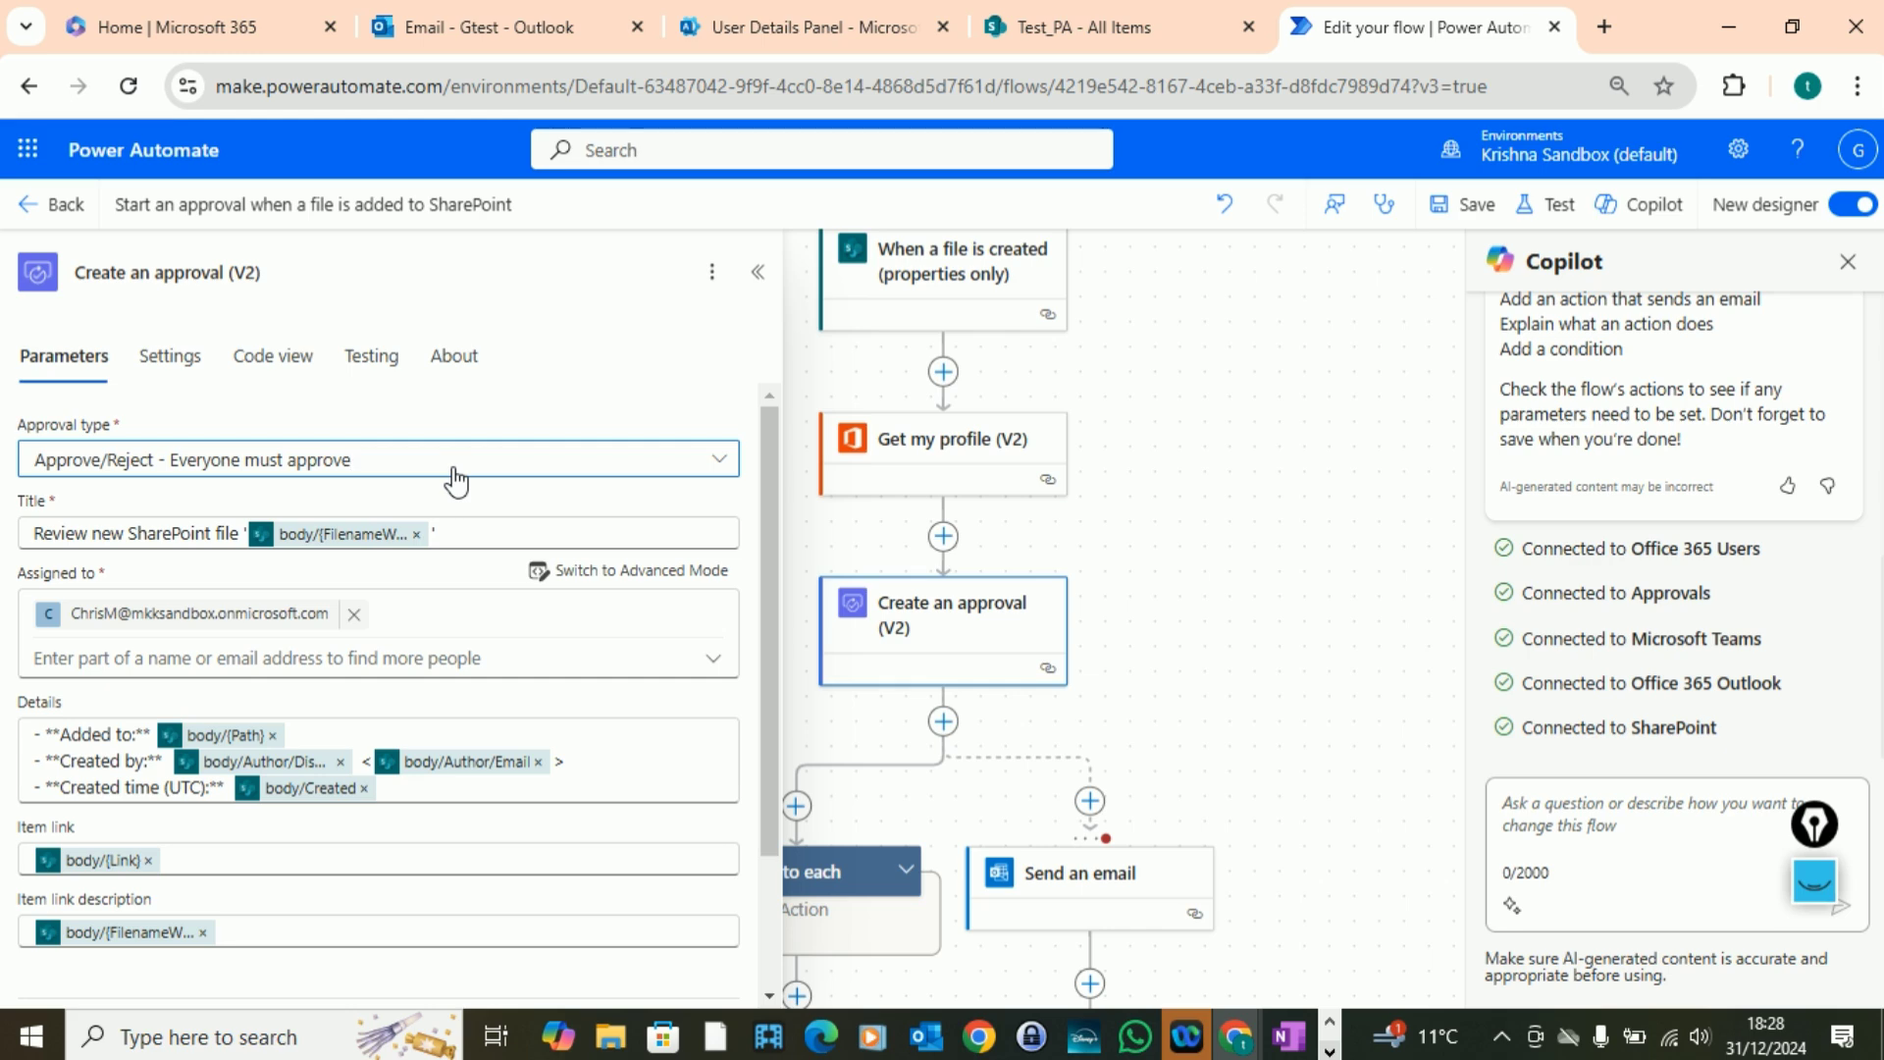
pyautogui.click(455, 482)
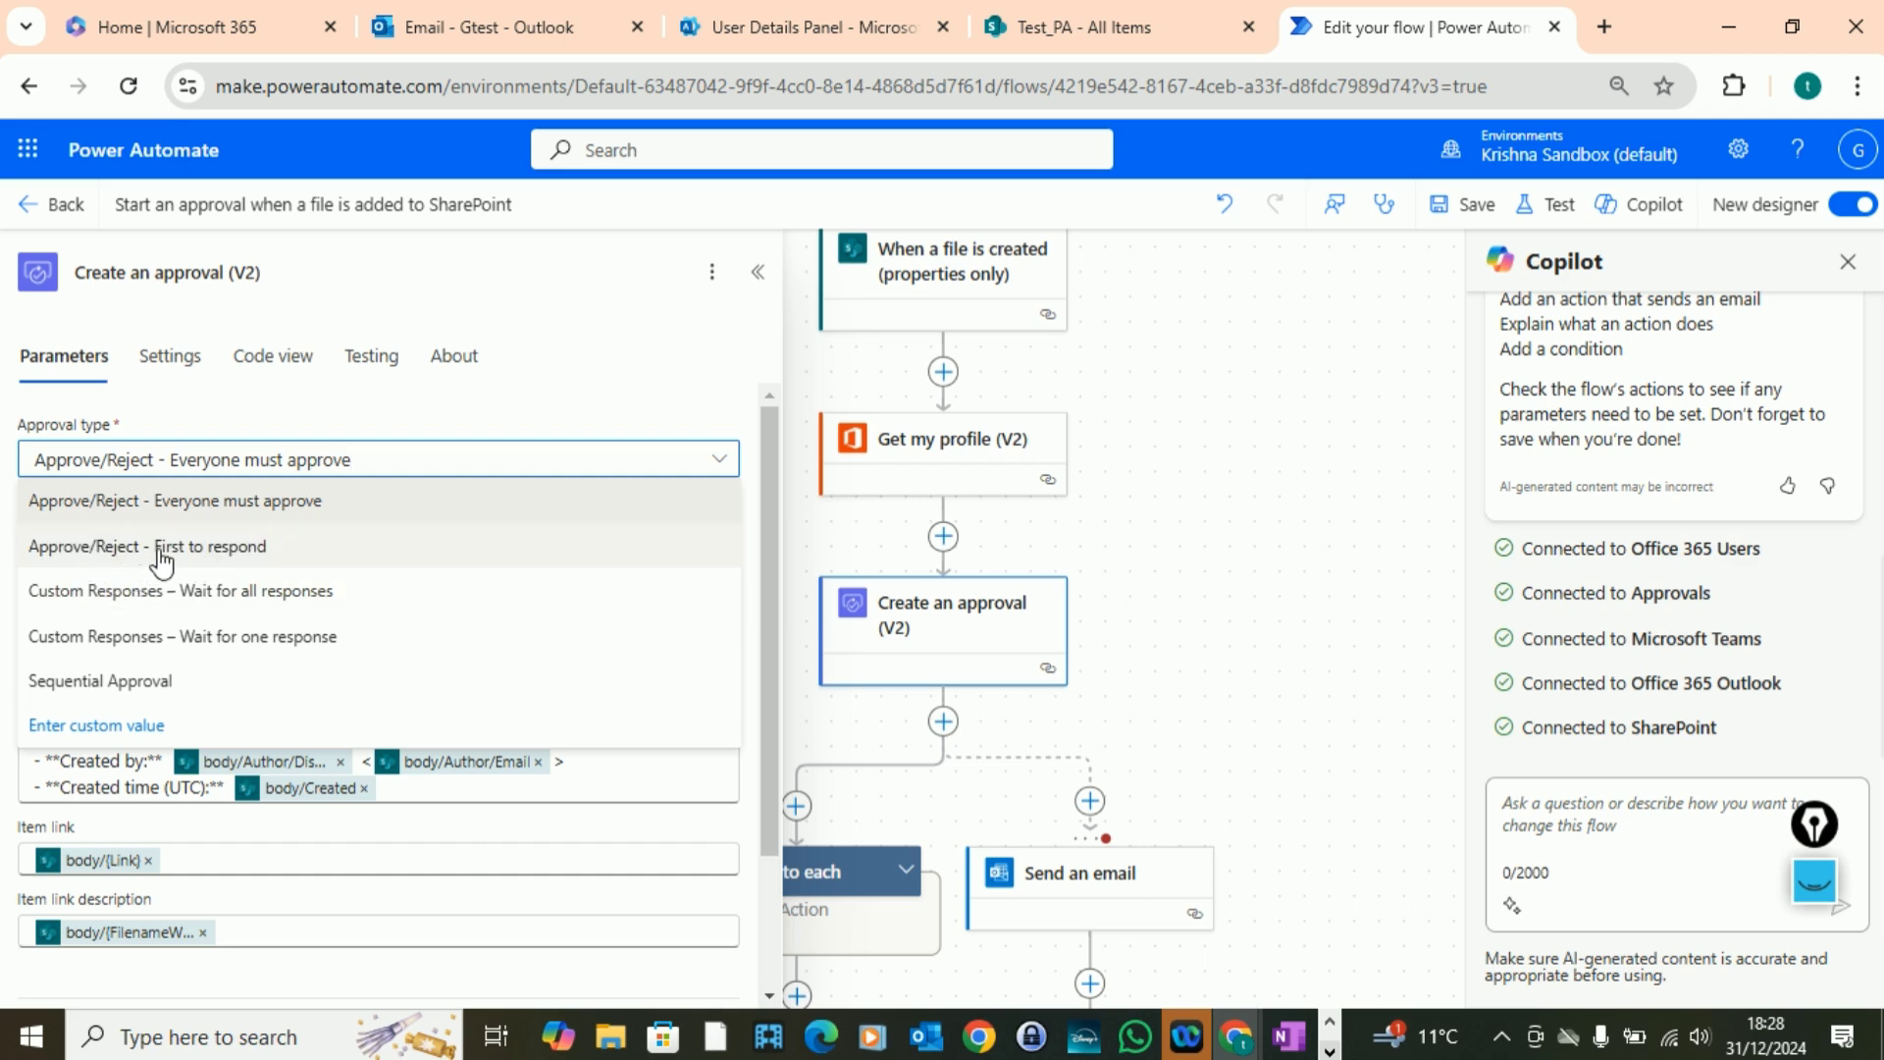
pyautogui.click(227, 552)
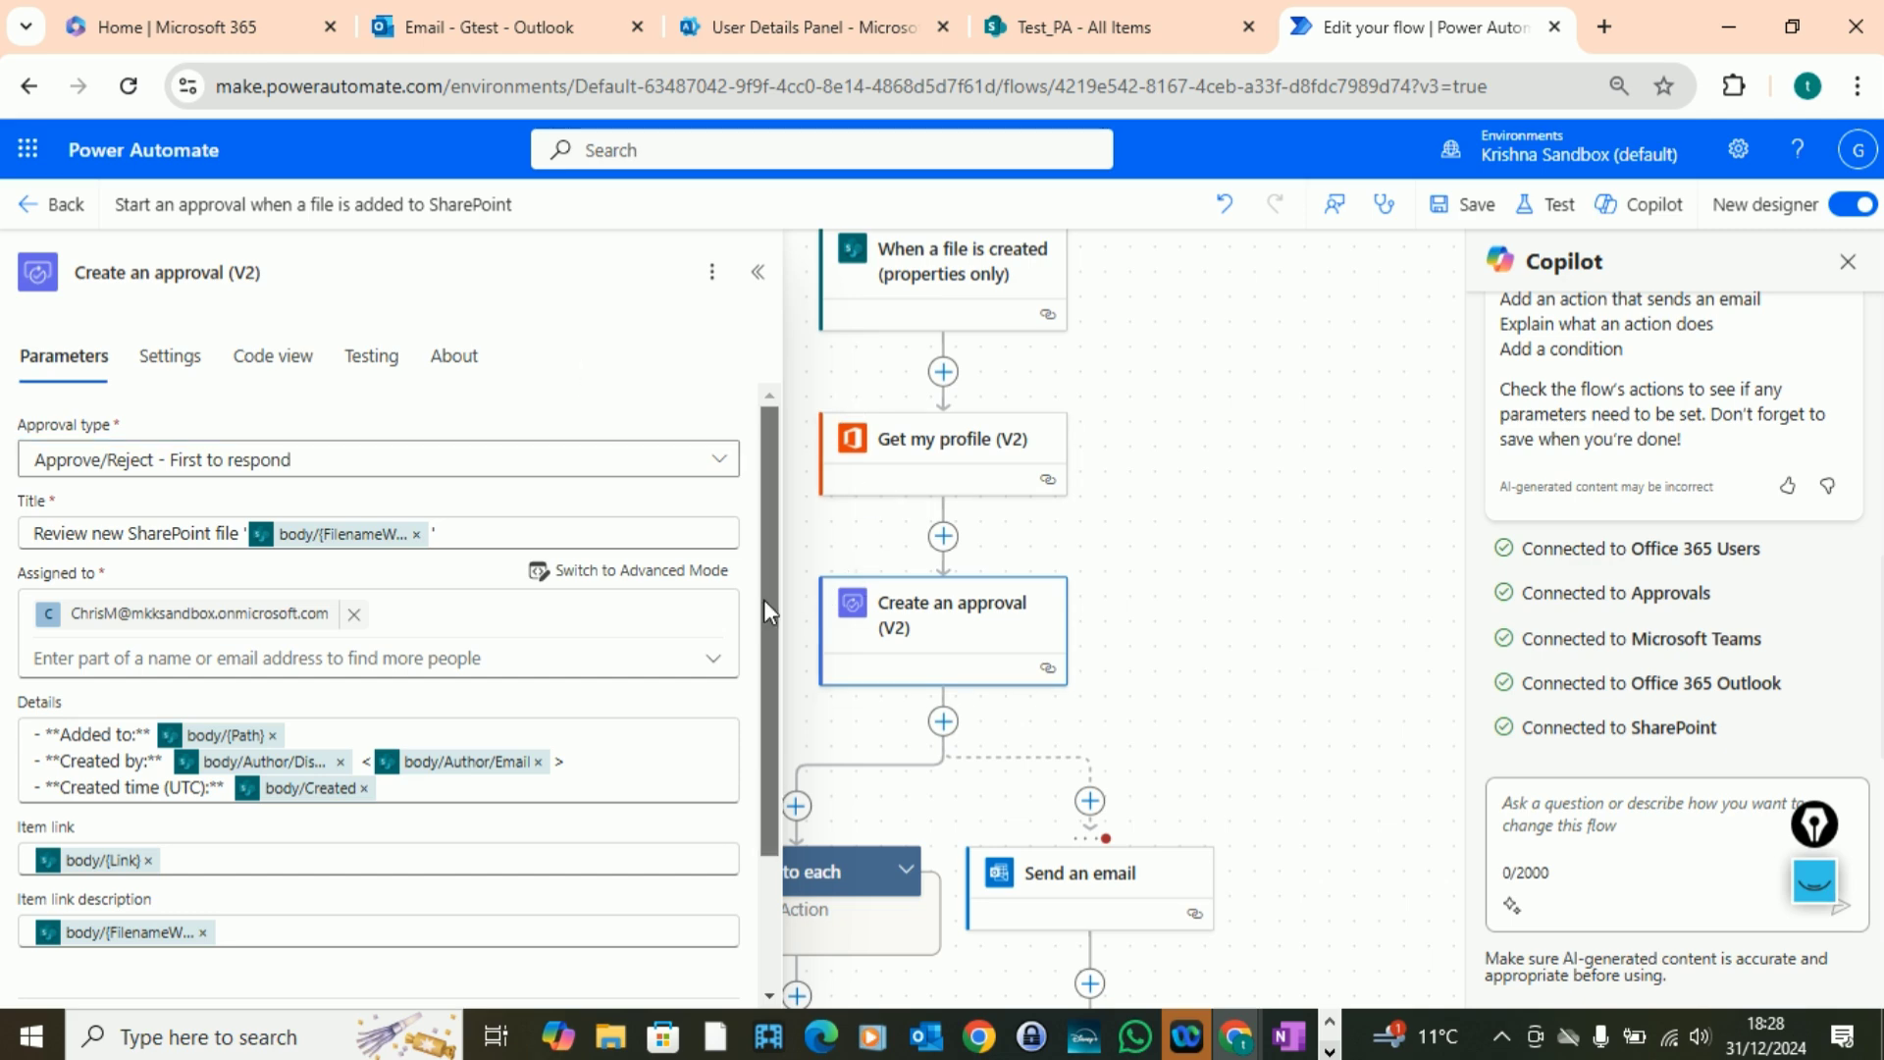
# - Examine the remaining parameters of the "Create an approval (V2)" action and collapse its details
pyautogui.moveTo(766, 601)
pyautogui.mouseDown()
pyautogui.moveTo(776, 668)
pyautogui.moveTo(761, 586)
pyautogui.mouseUp()
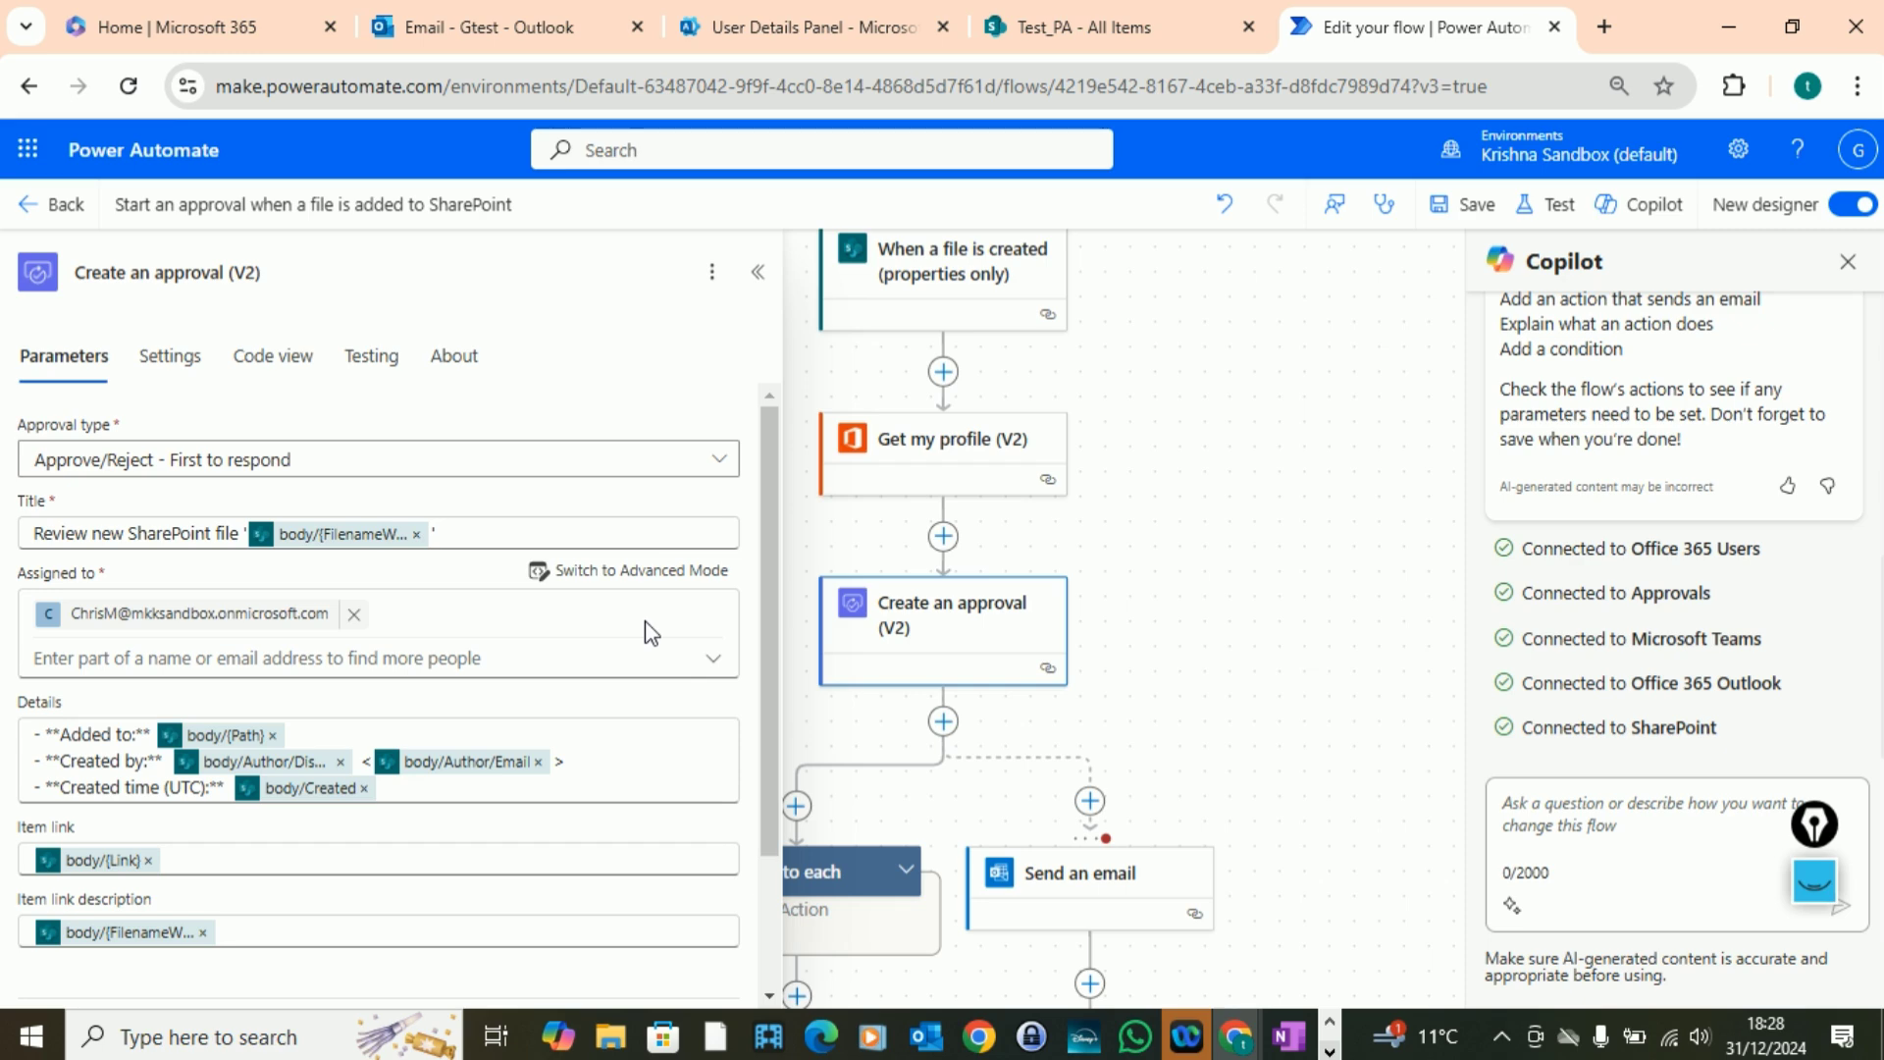
pyautogui.scroll(-2, 763, 714)
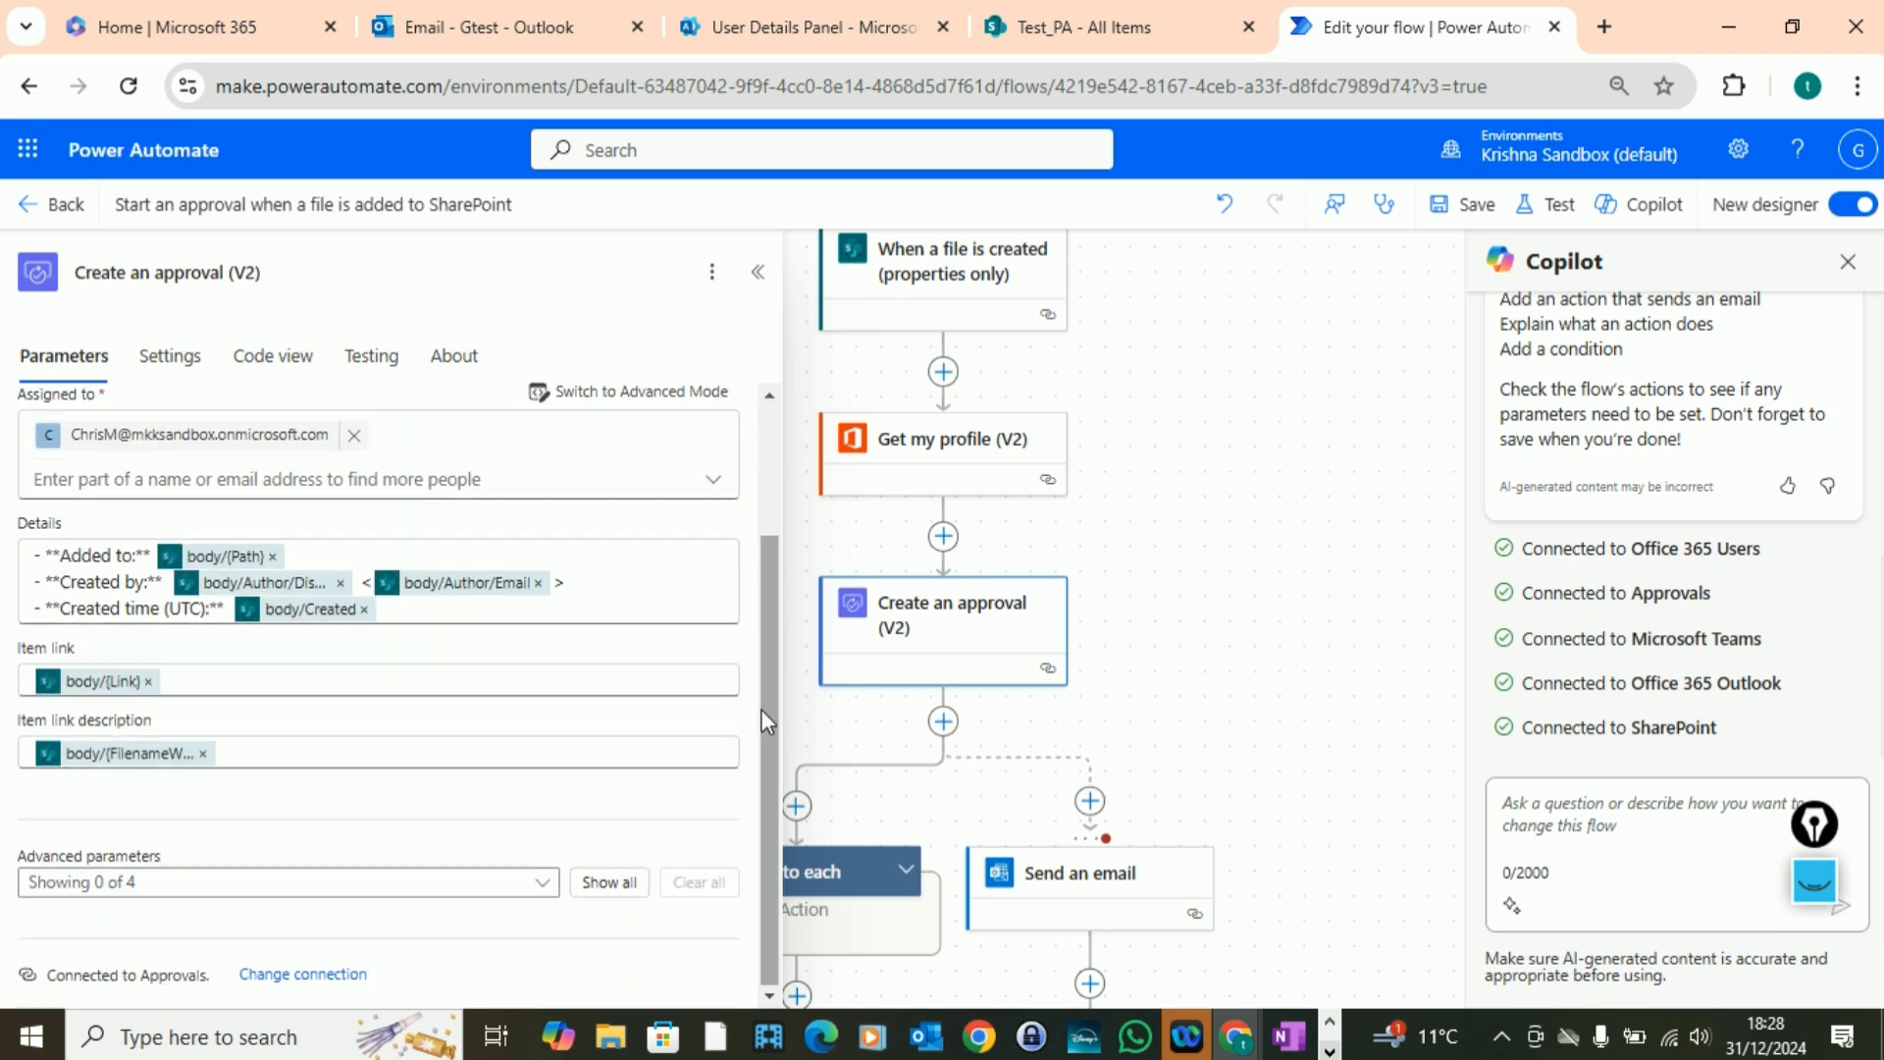
pyautogui.scroll(2, 715, 715)
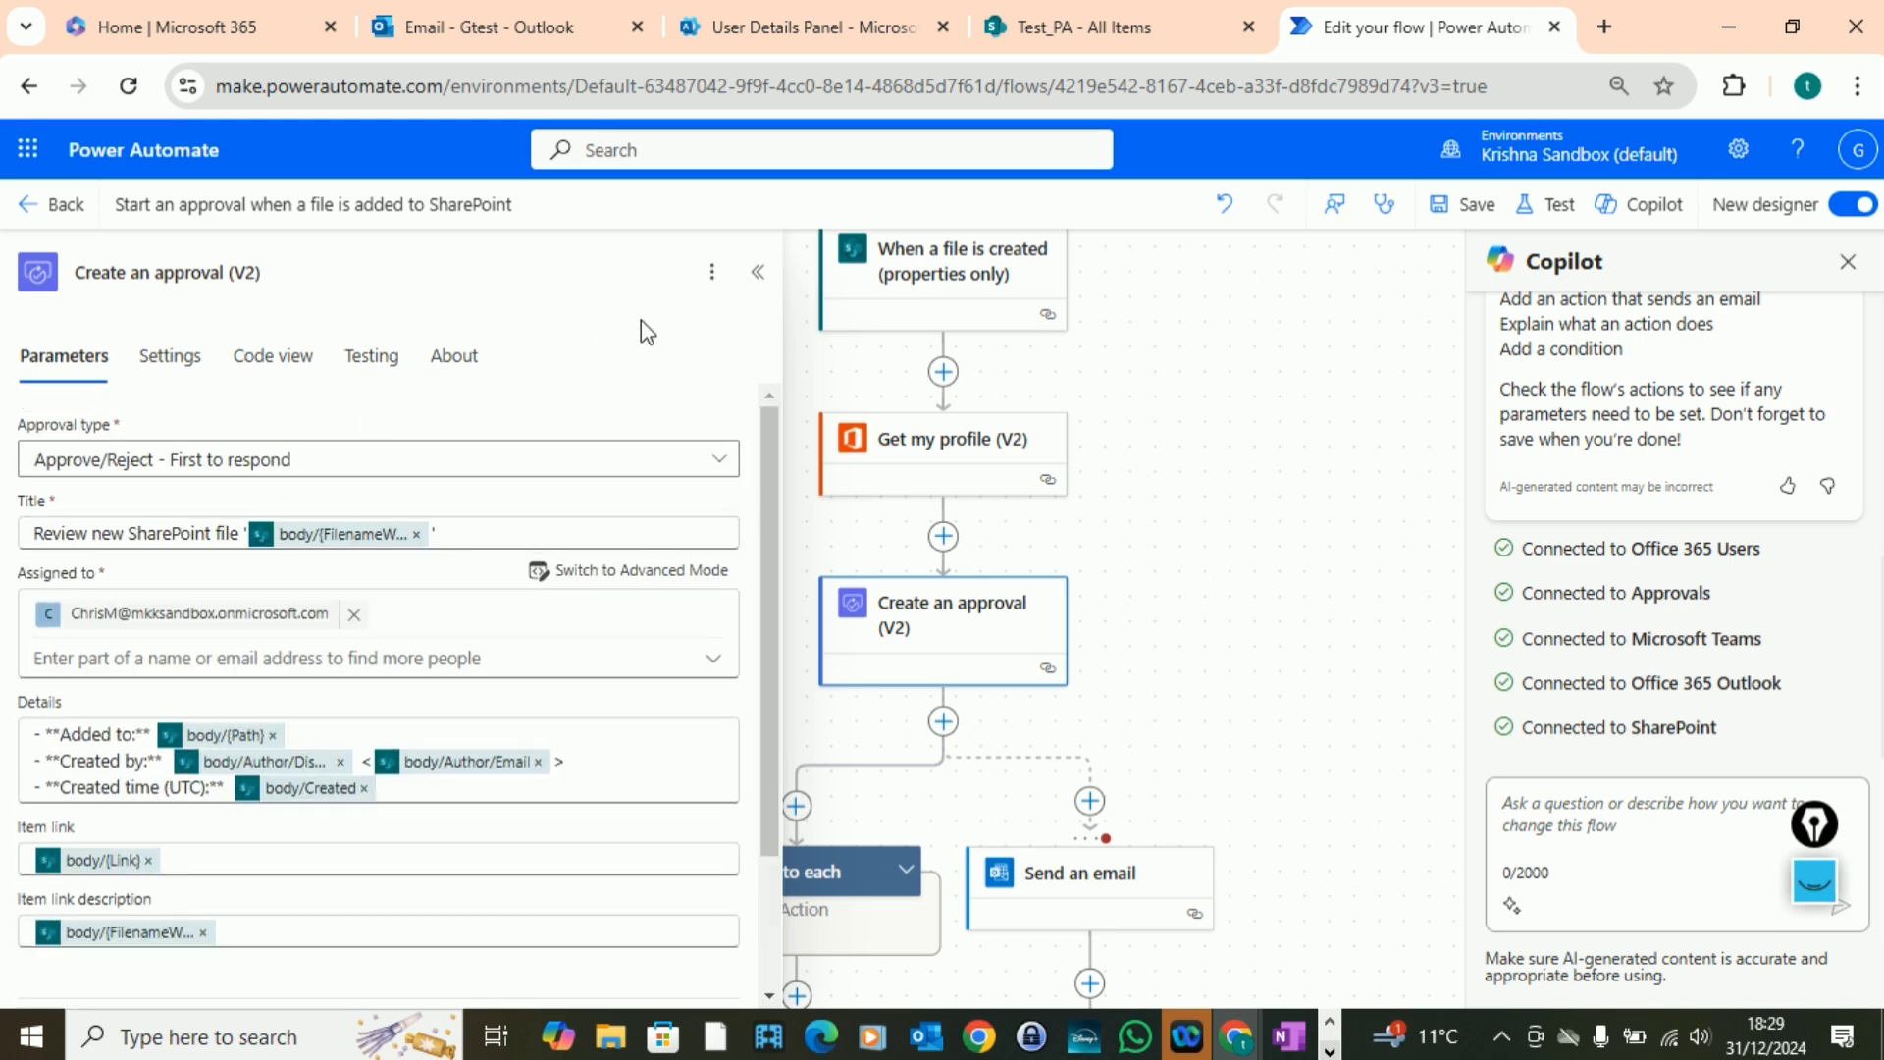
pyautogui.click(758, 272)
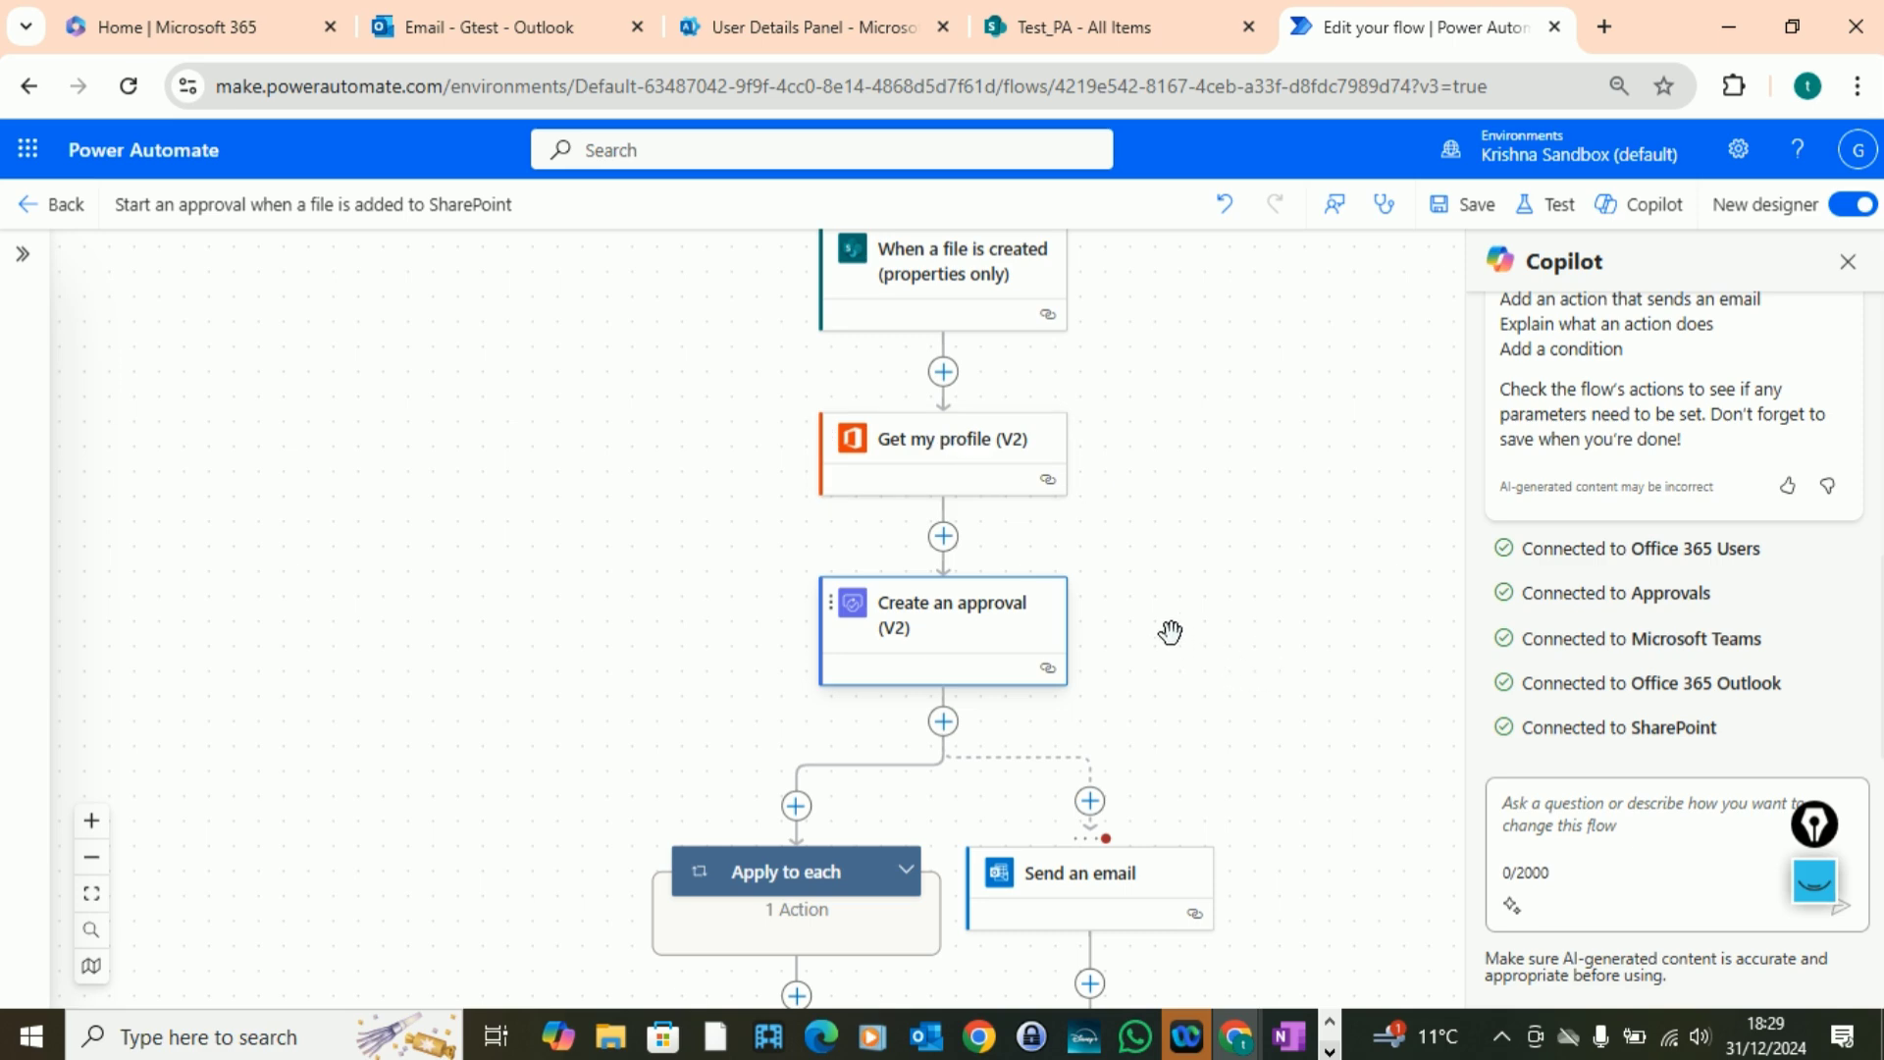
# - Examine how the flow branches after "Create an approval (V2)", from Apply to each and Send an email down to the Condition
pyautogui.scroll(-2, 1148, 631)
pyautogui.scroll(-1, 1266, 677)
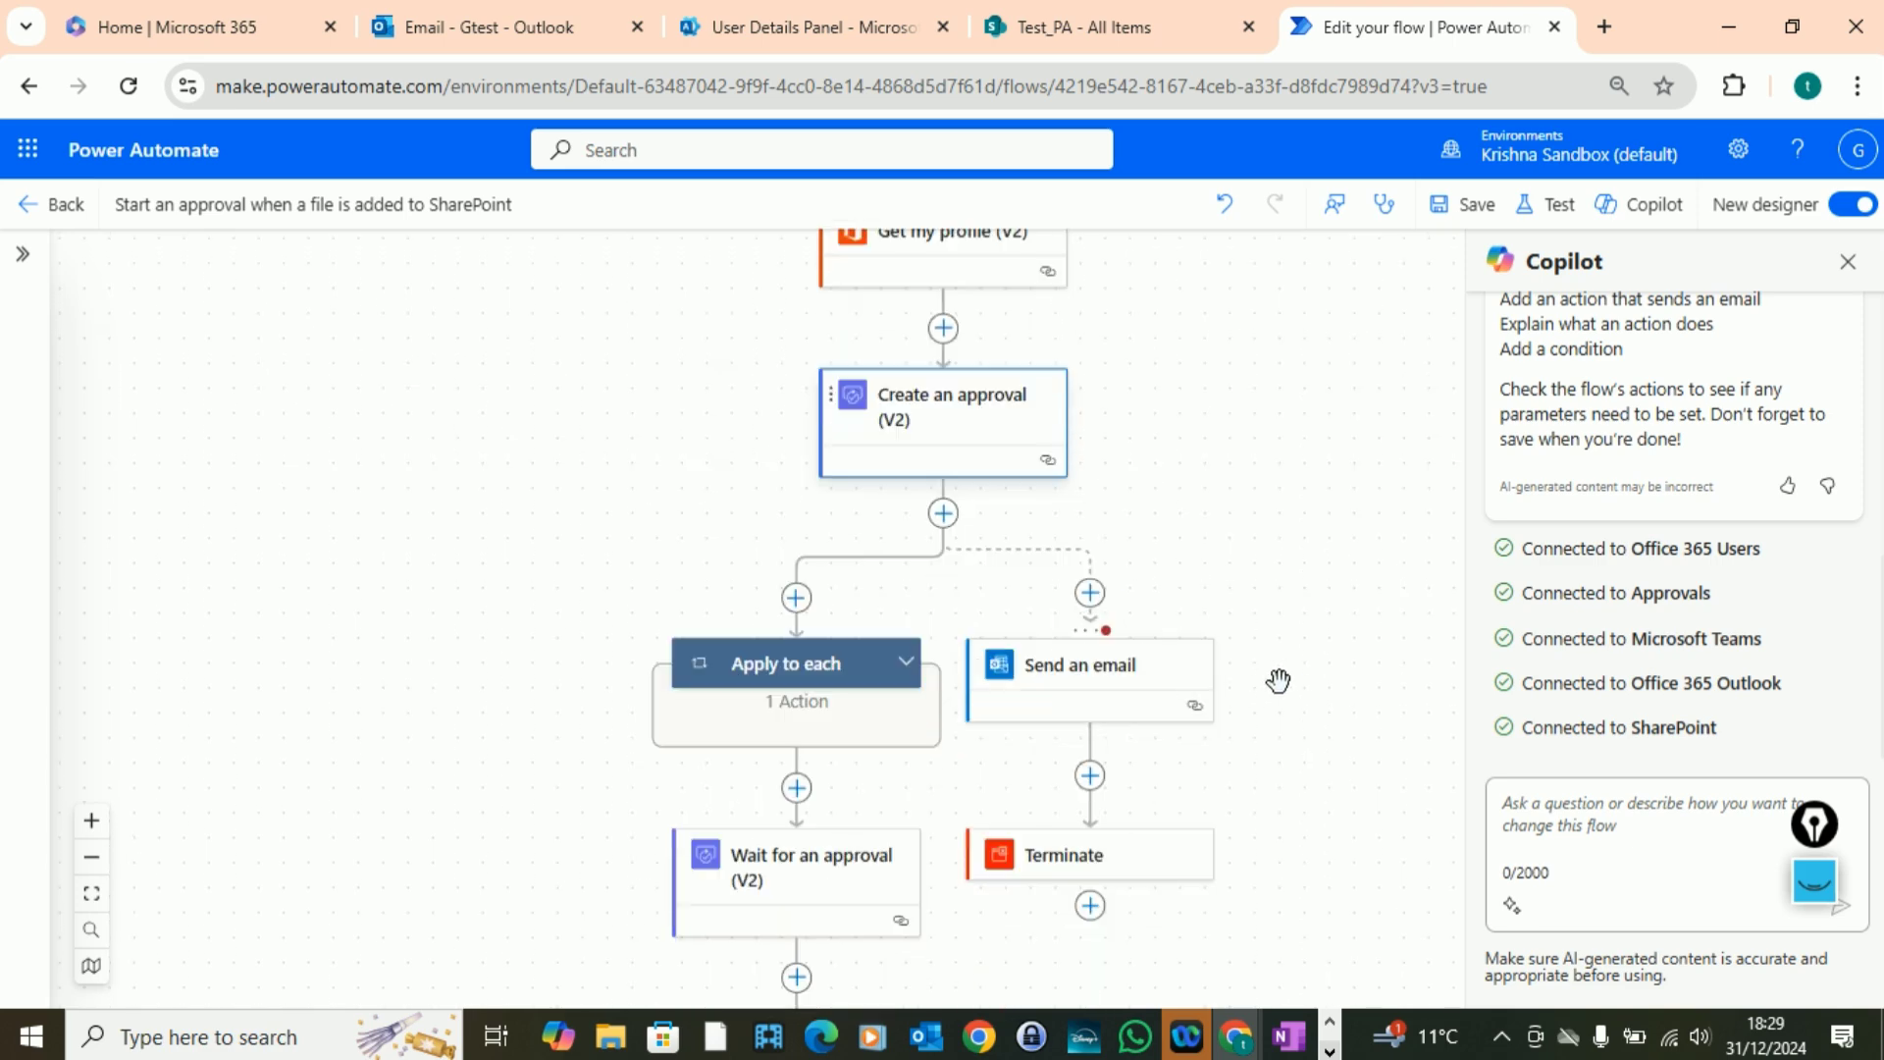
pyautogui.scroll(4, 1253, 585)
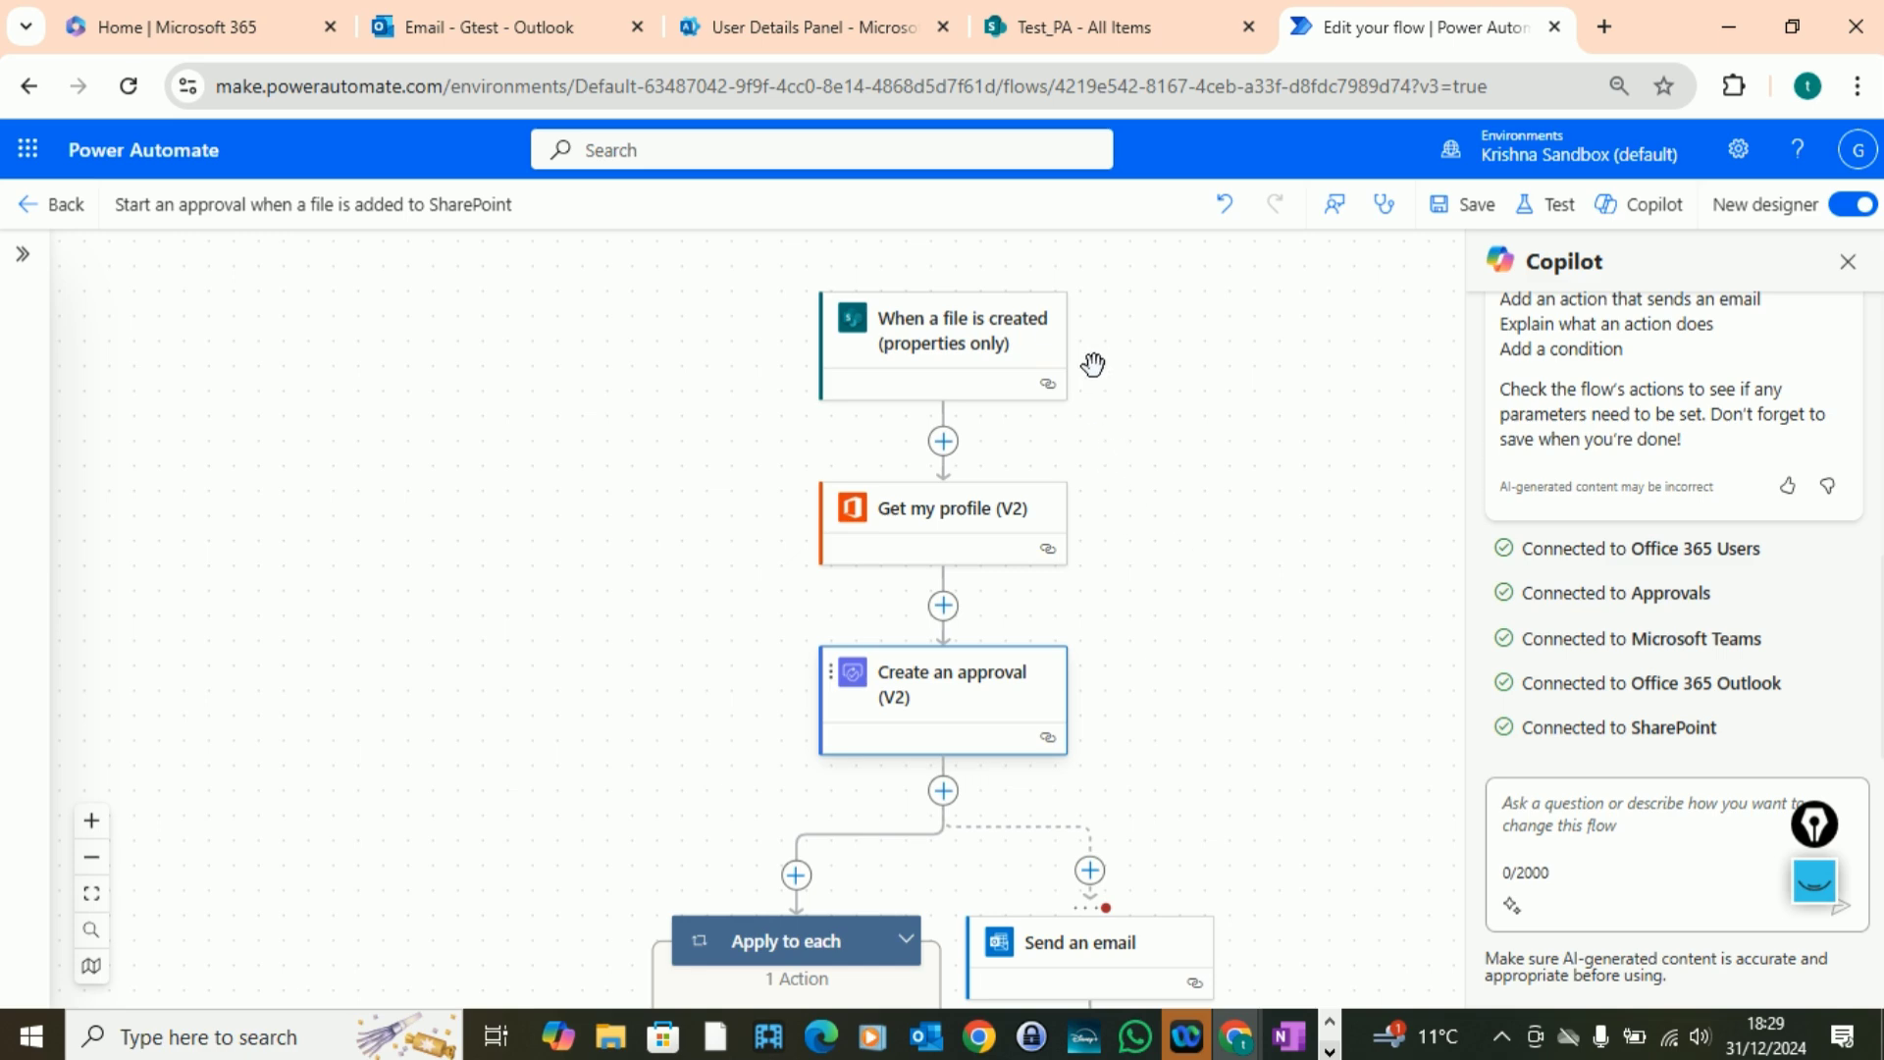
pyautogui.scroll(-3, 1168, 618)
pyautogui.scroll(-3, 1277, 624)
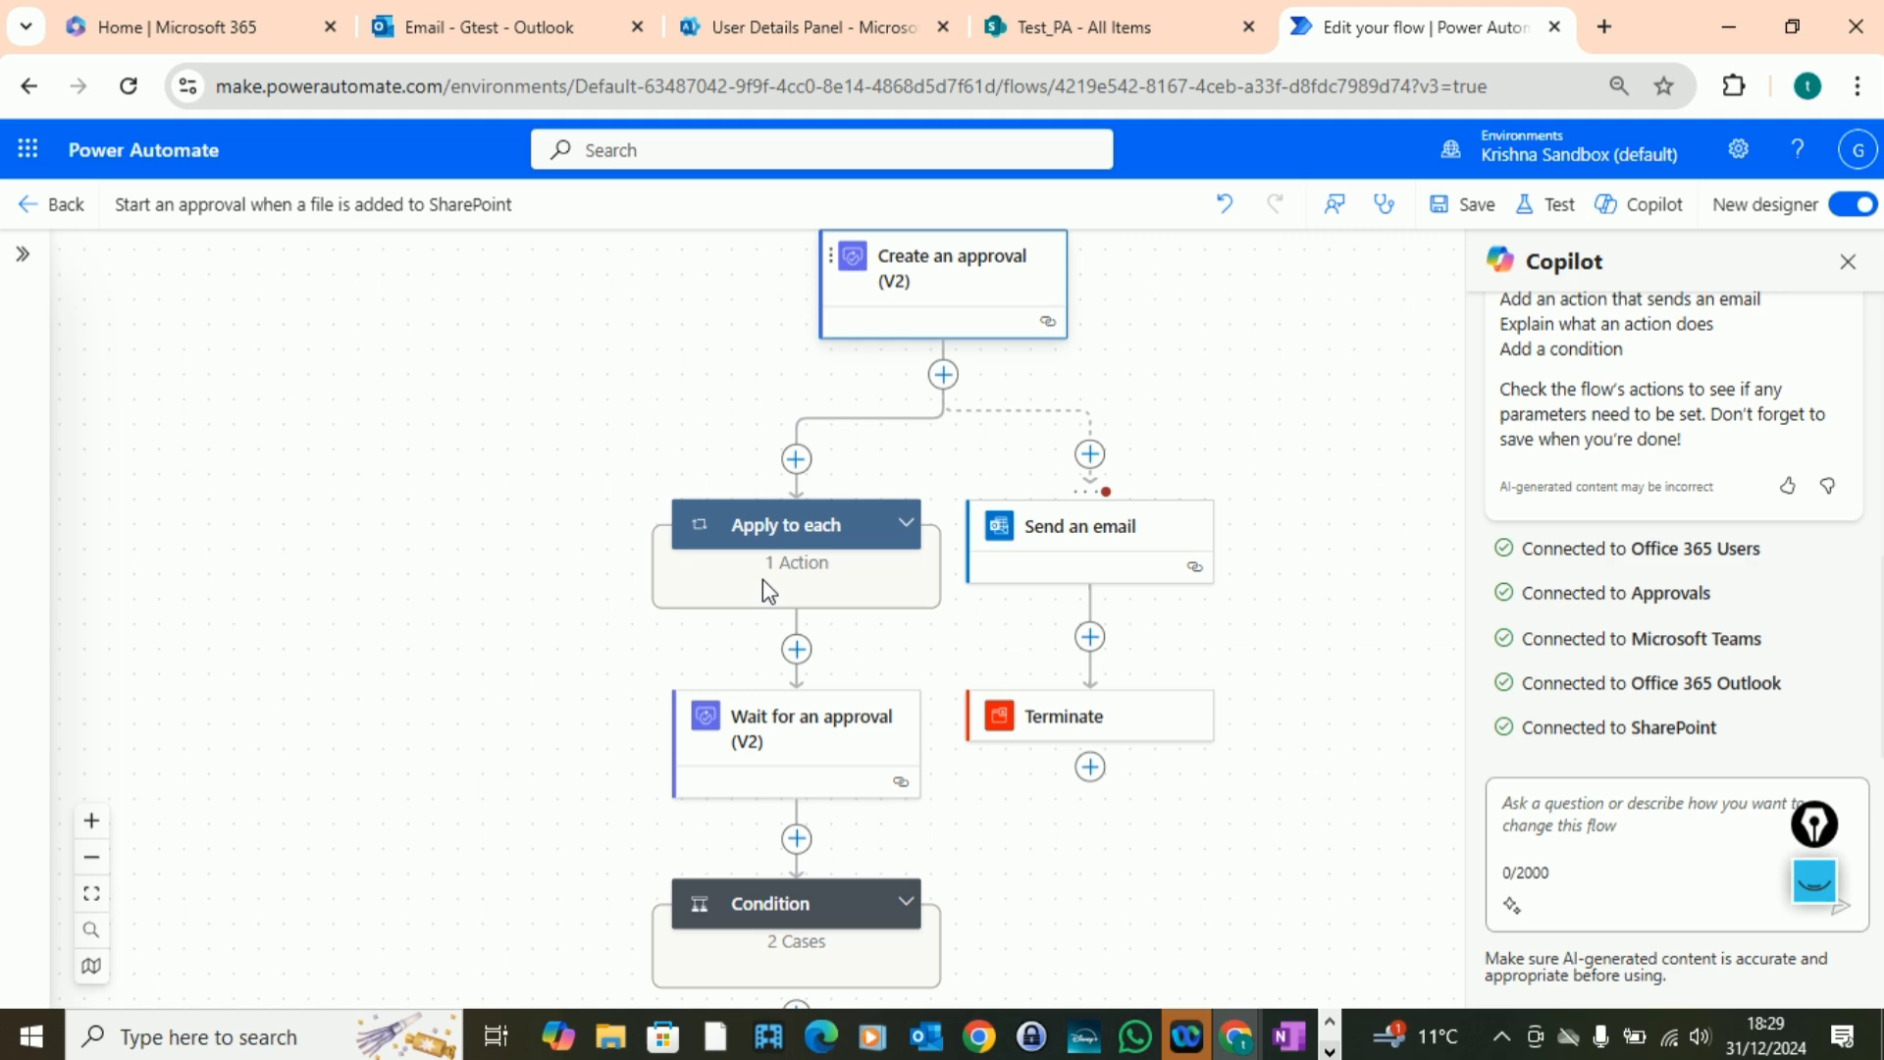
# - Mark the trigger and first two actions with a pen bracket and a "T", and put the annotation toolbar away over the Copilot pane
pyautogui.scroll(5, 1174, 492)
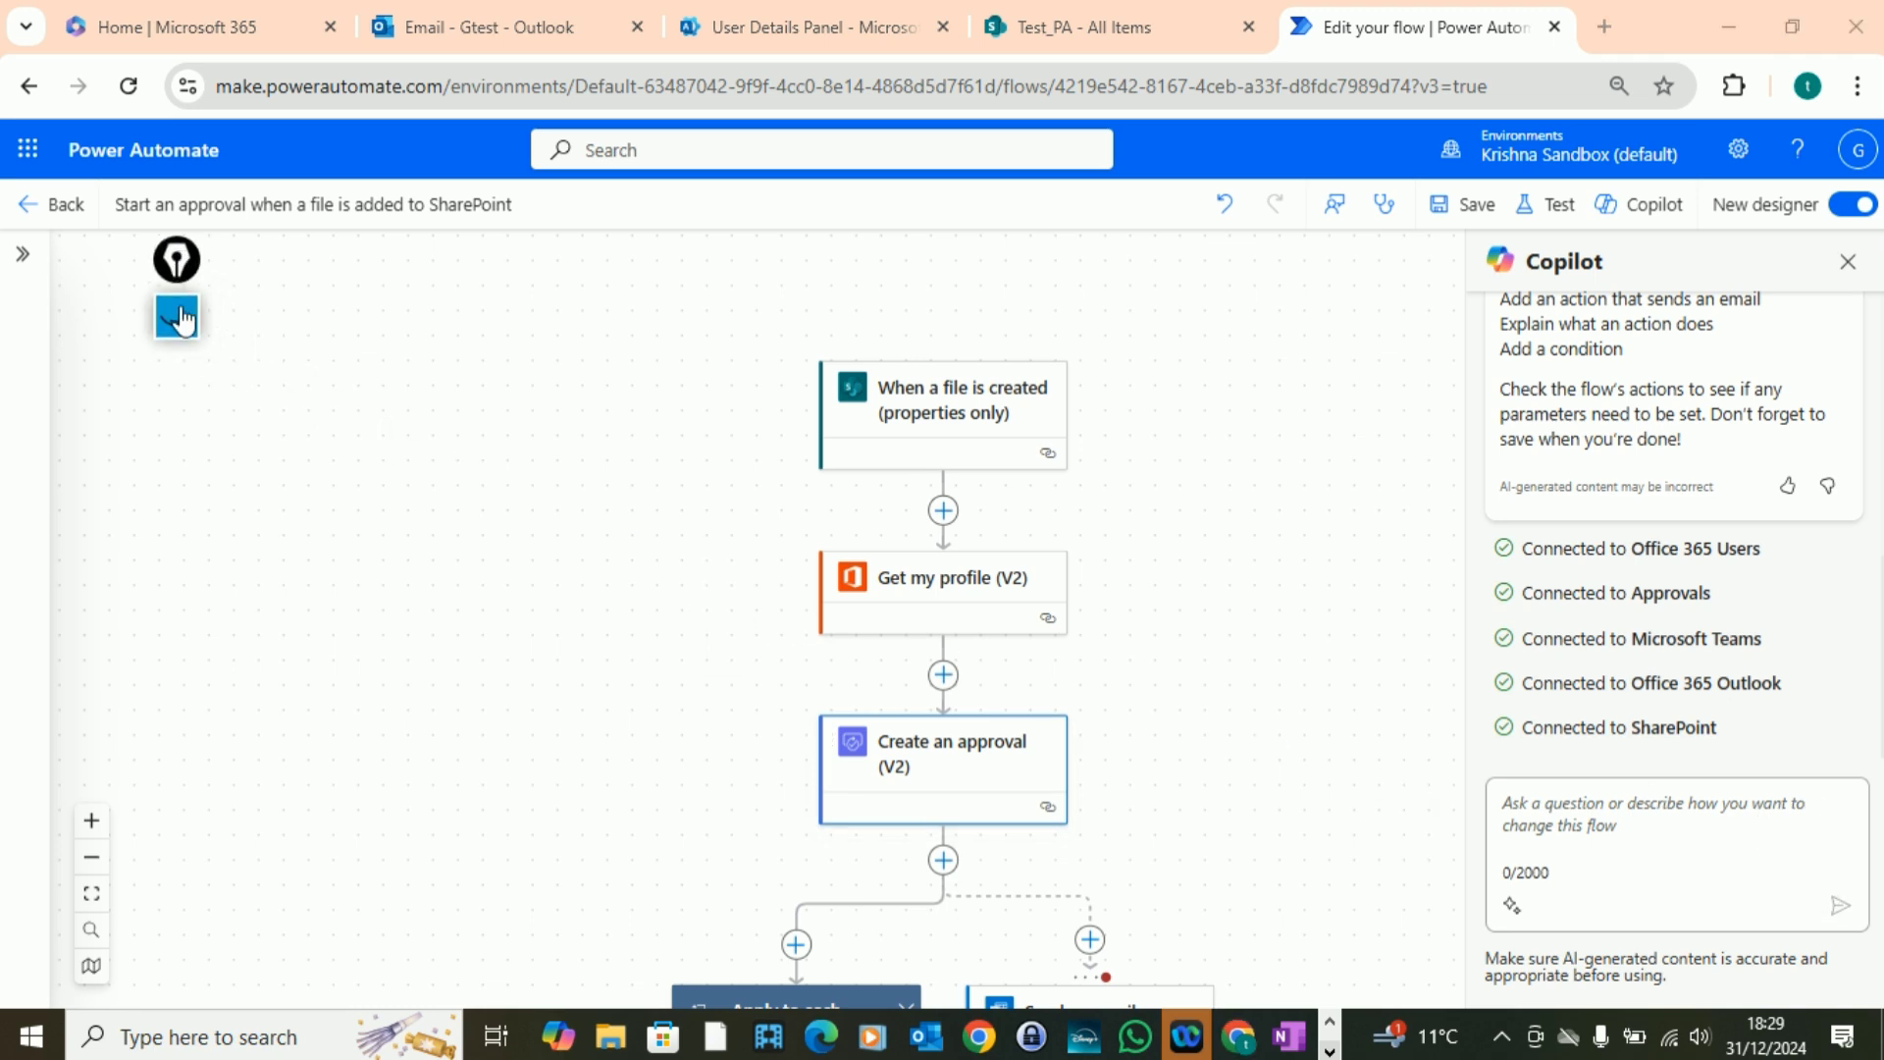
pyautogui.click(180, 319)
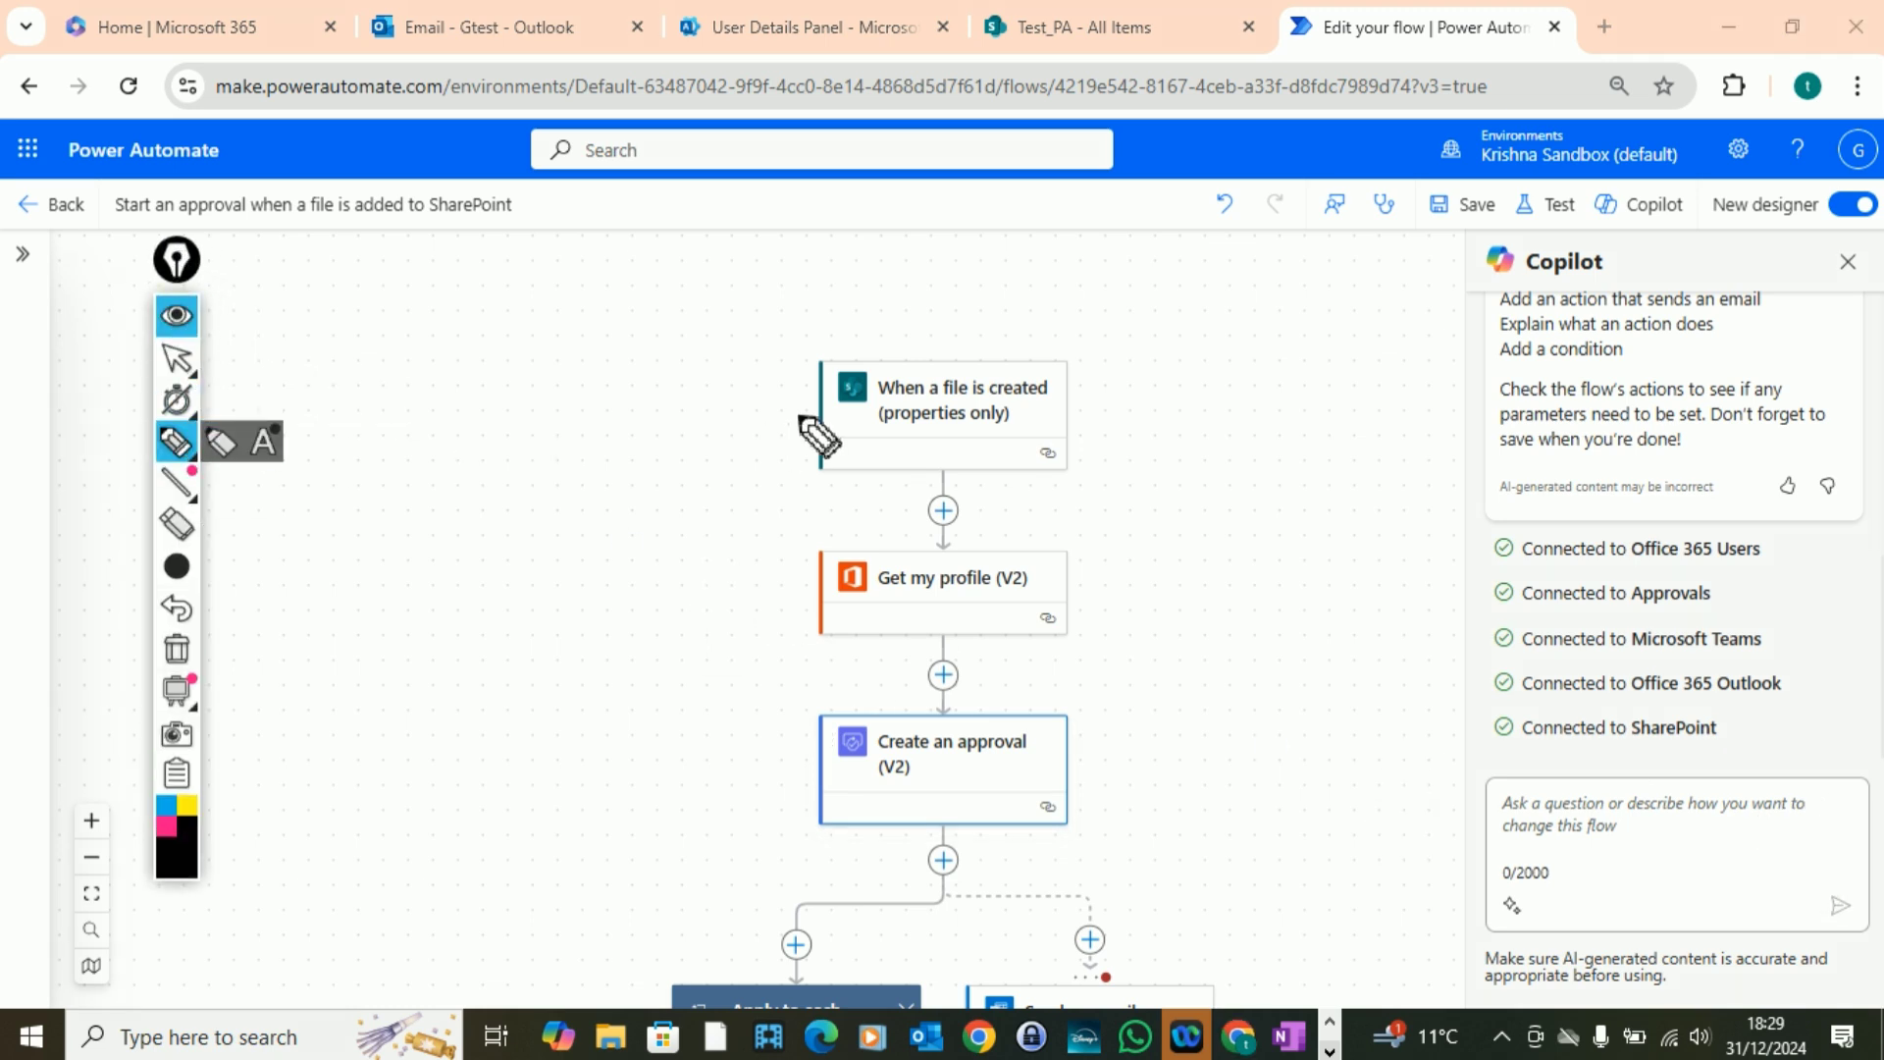
pyautogui.moveTo(802, 310)
pyautogui.mouseDown()
pyautogui.moveTo(722, 333)
pyautogui.moveTo(702, 586)
pyautogui.moveTo(731, 862)
pyautogui.moveTo(751, 870)
pyautogui.mouseUp()
pyautogui.moveTo(397, 552)
pyautogui.mouseDown()
pyautogui.moveTo(507, 504)
pyautogui.moveTo(468, 573)
pyautogui.moveTo(475, 640)
pyautogui.mouseUp()
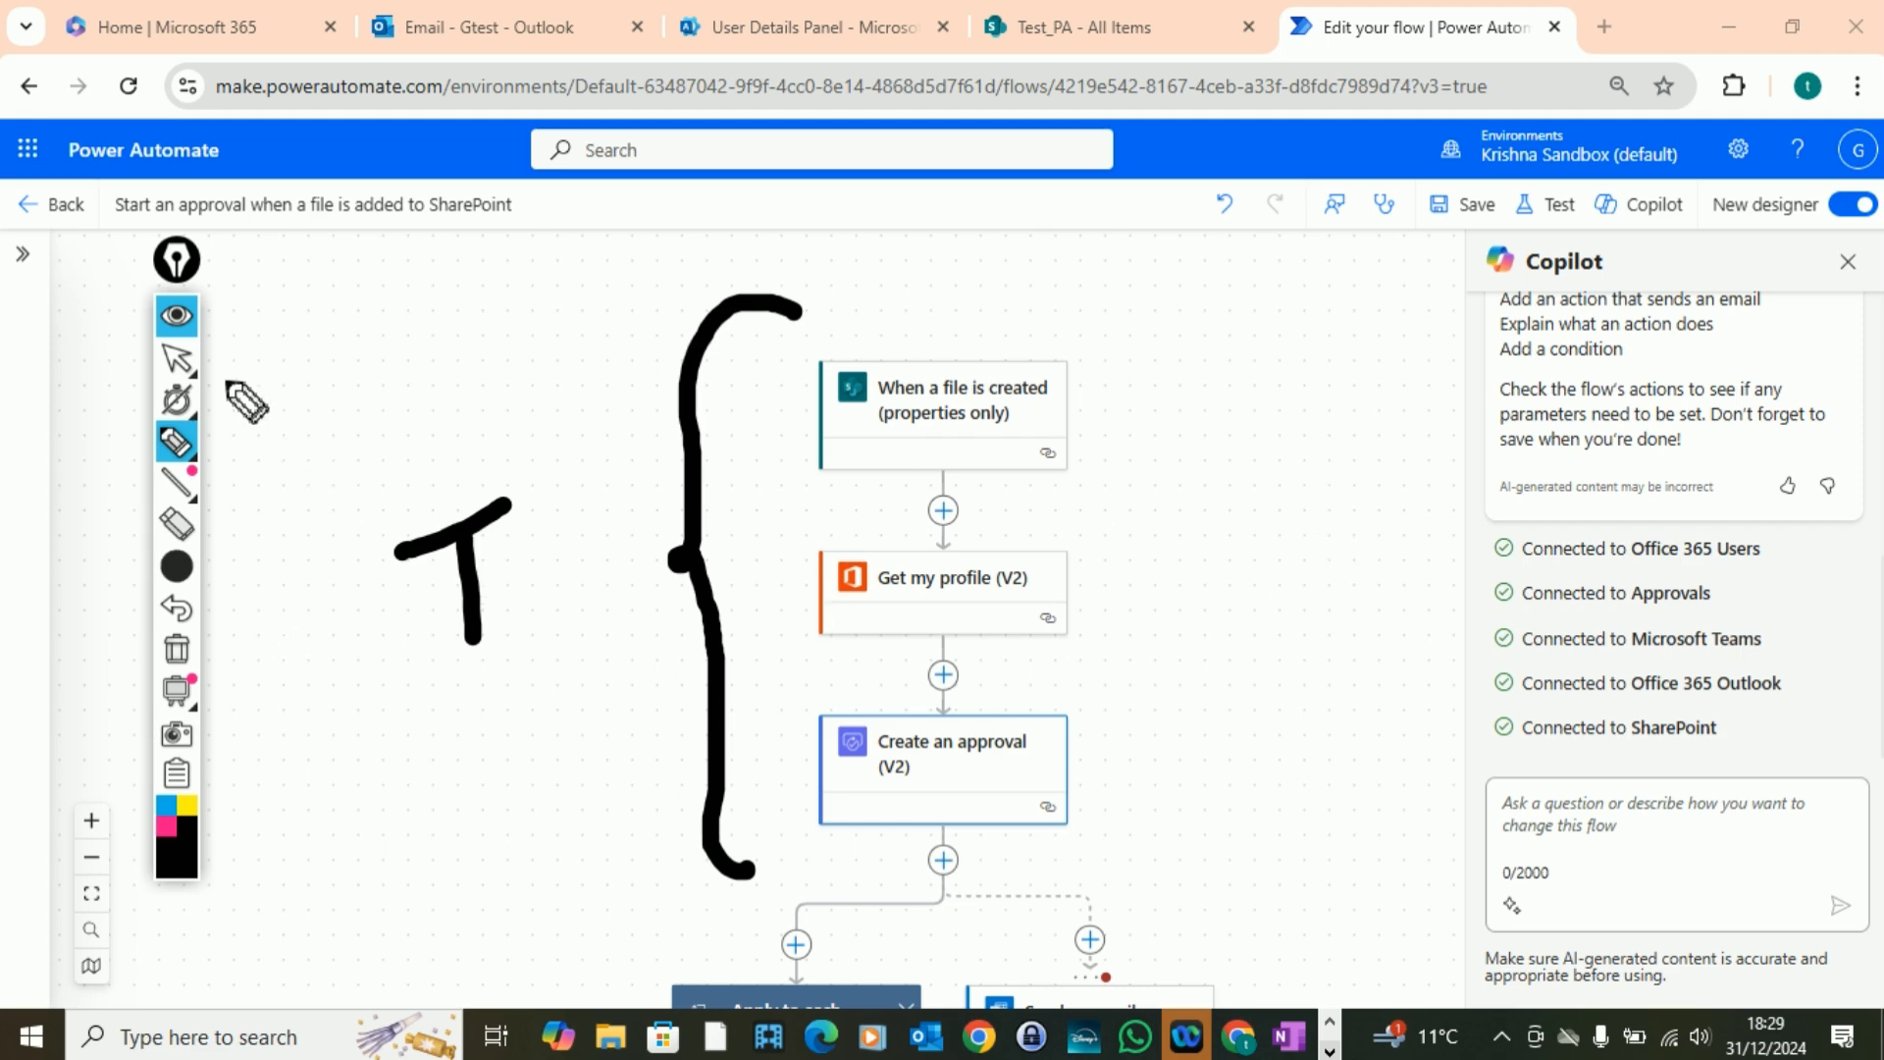
pyautogui.click(176, 314)
pyautogui.scroll(-5, 967, 589)
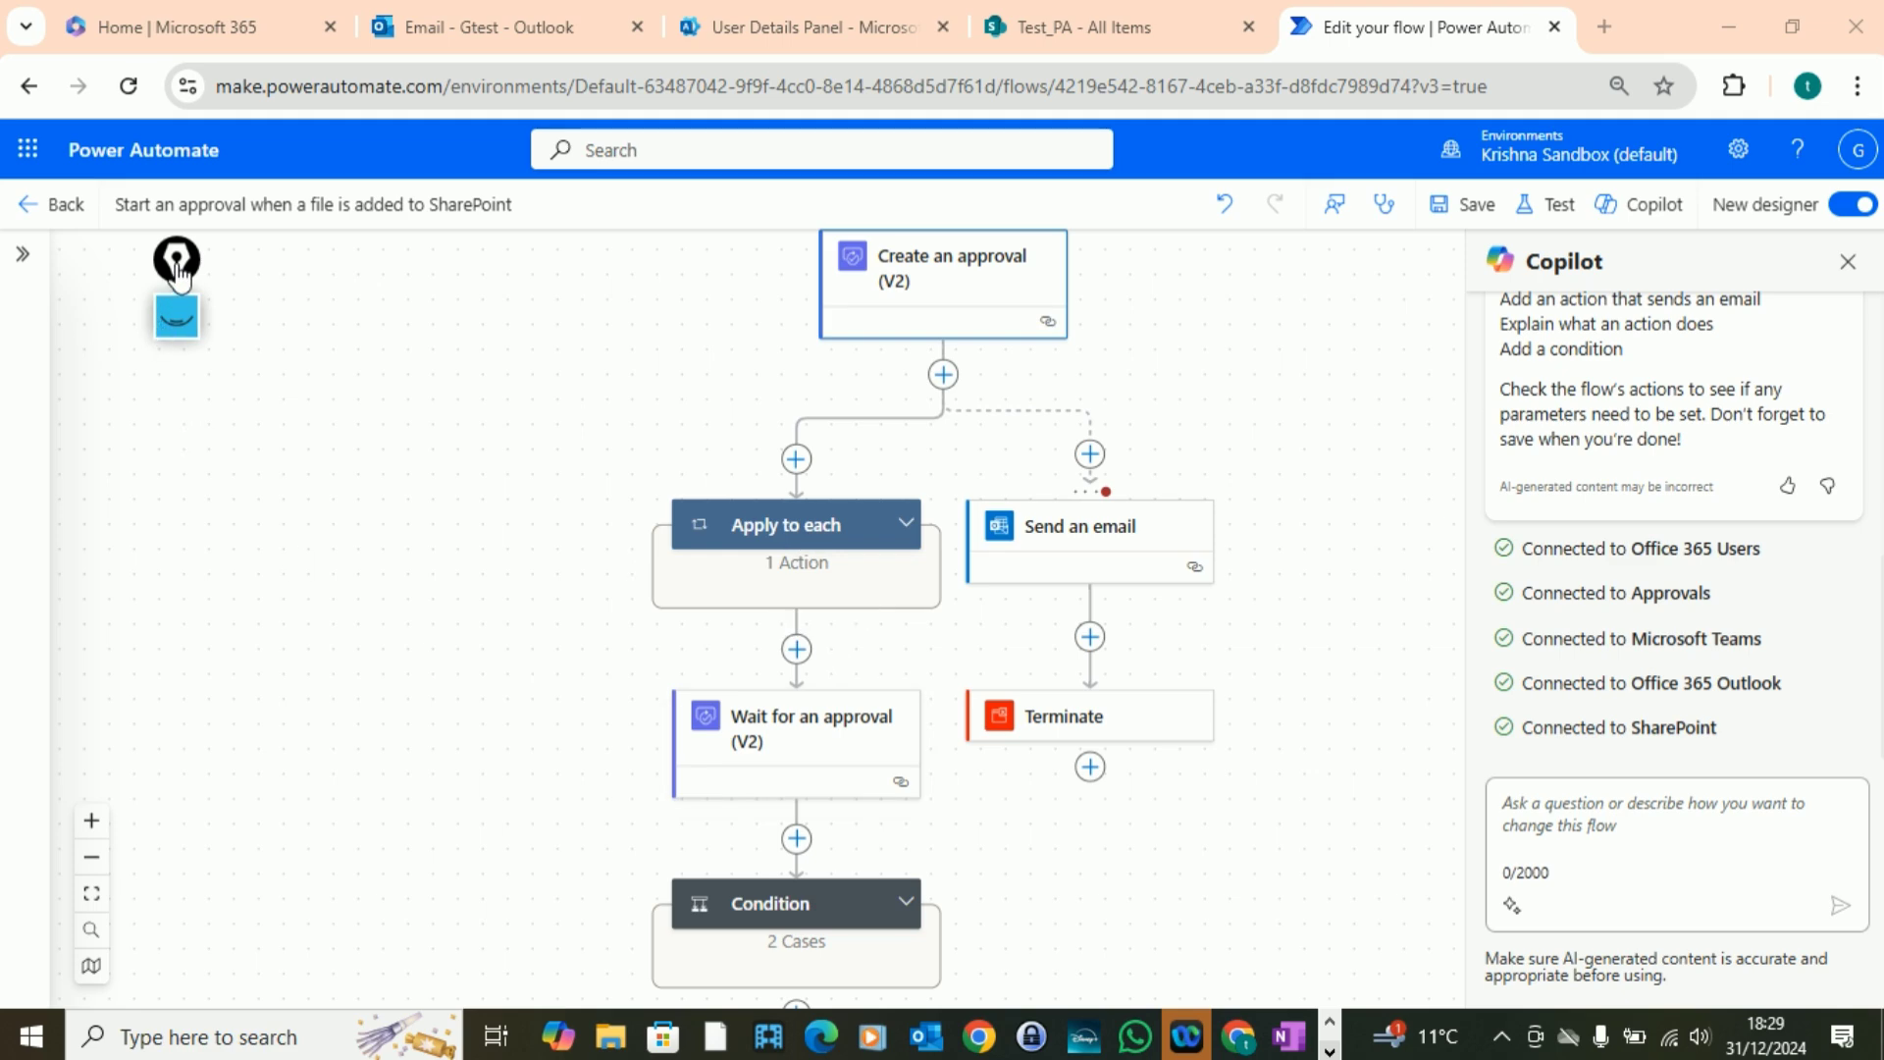
pyautogui.moveTo(177, 270)
pyautogui.mouseDown()
pyautogui.moveTo(1528, 648)
pyautogui.moveTo(1714, 731)
pyautogui.mouseUp()
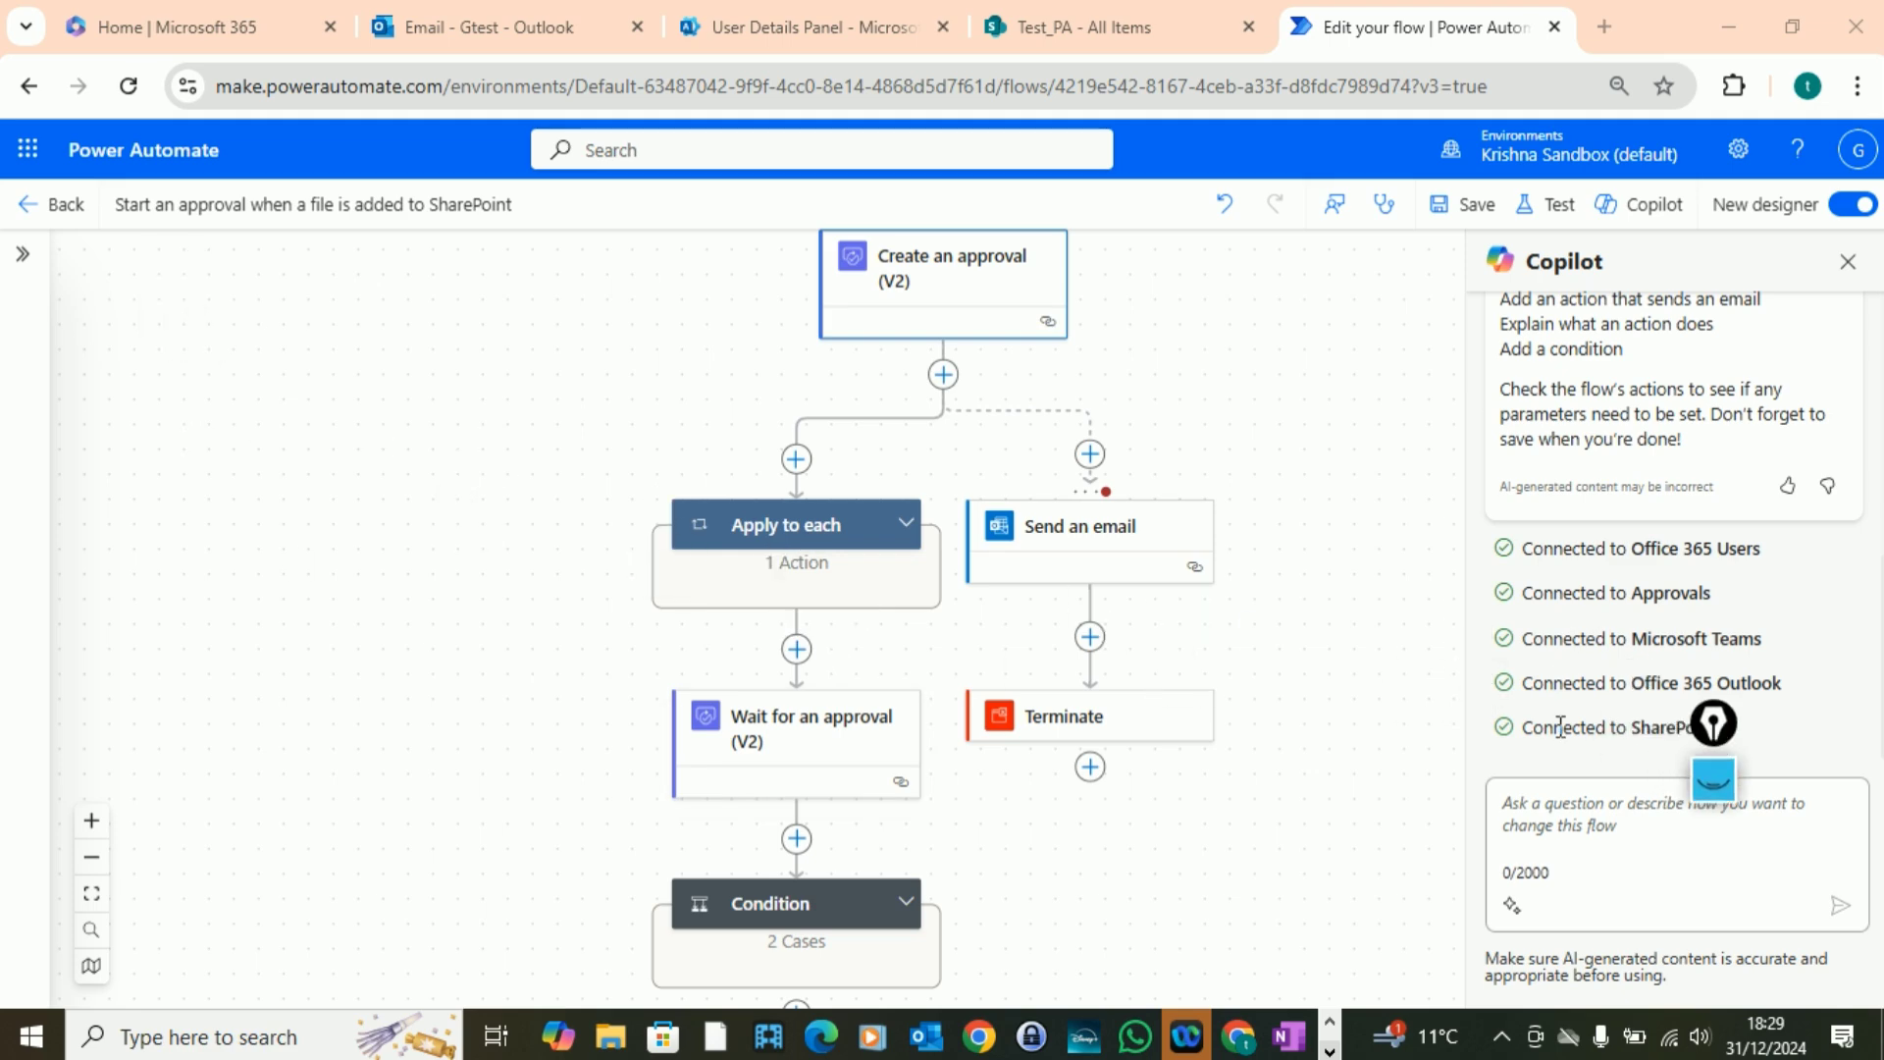
# - Examine the "Apply to each" input and the functions and dynamic content available for it, and collapse its details
pyautogui.click(797, 535)
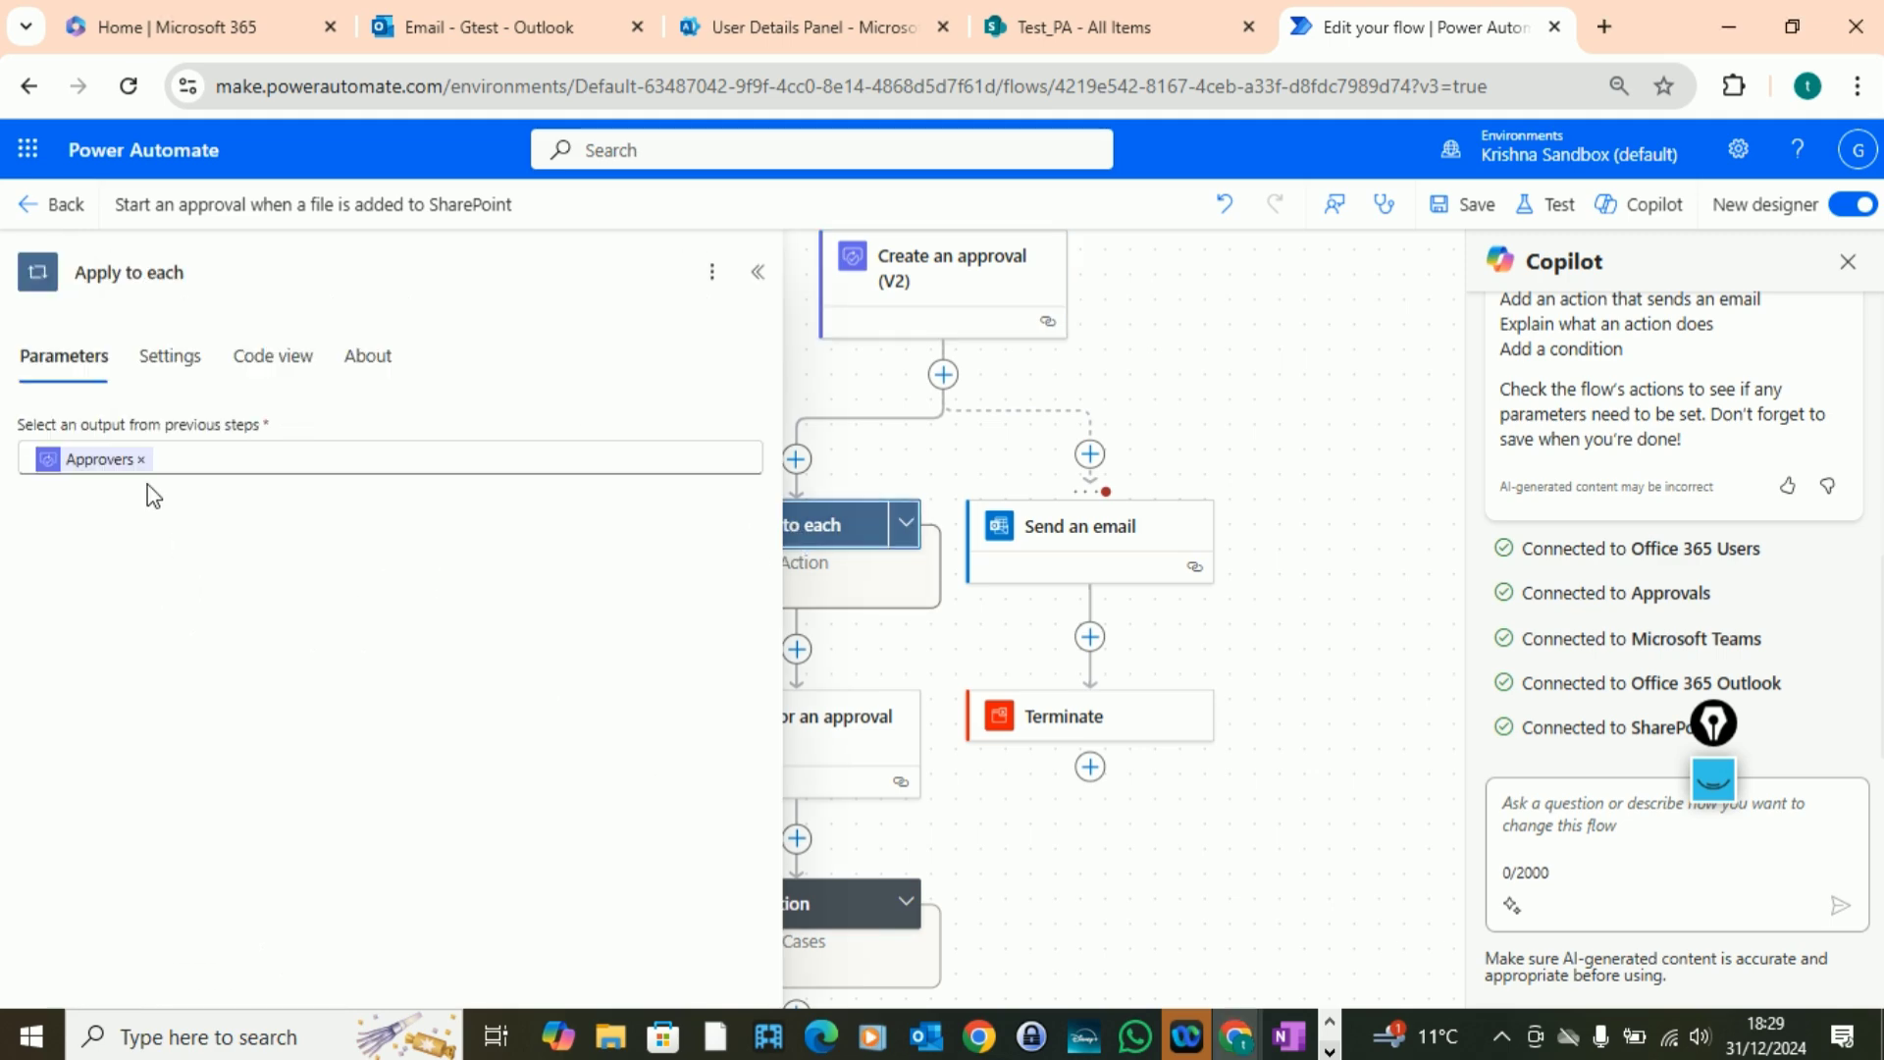
pyautogui.click(322, 461)
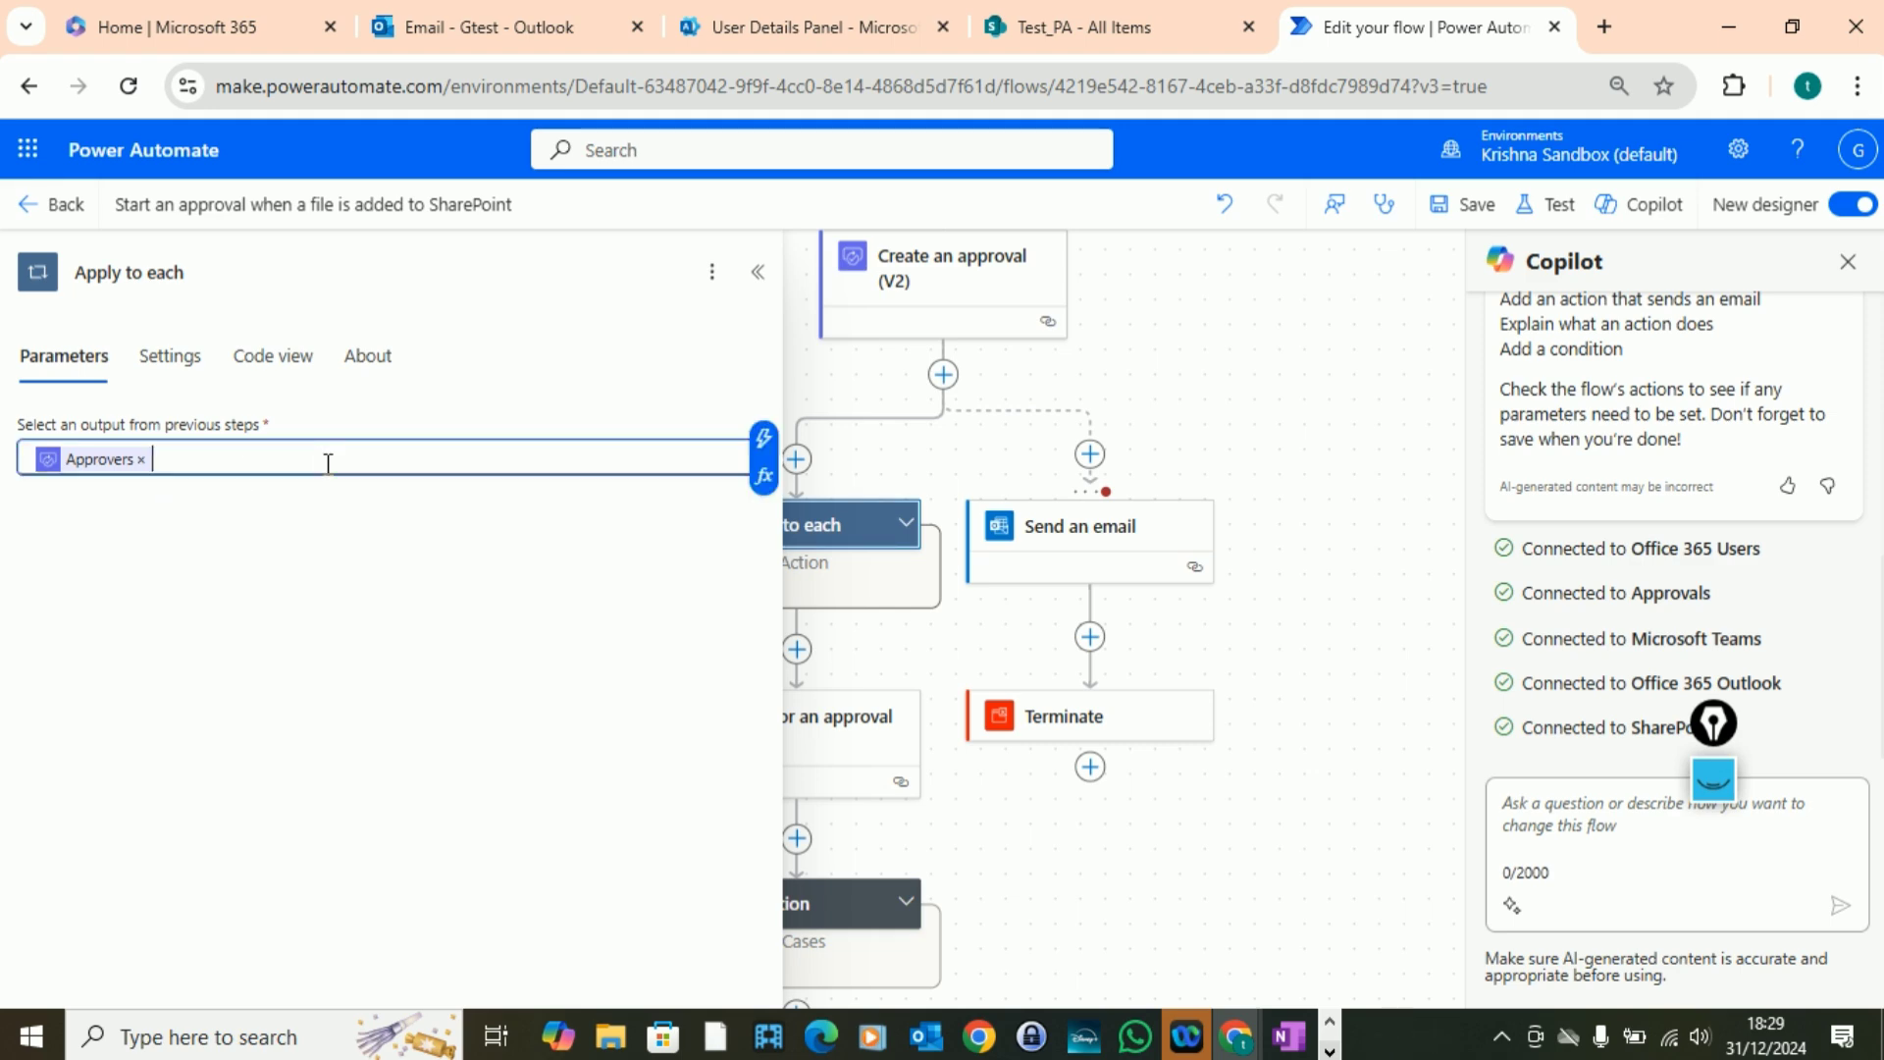
pyautogui.click(766, 478)
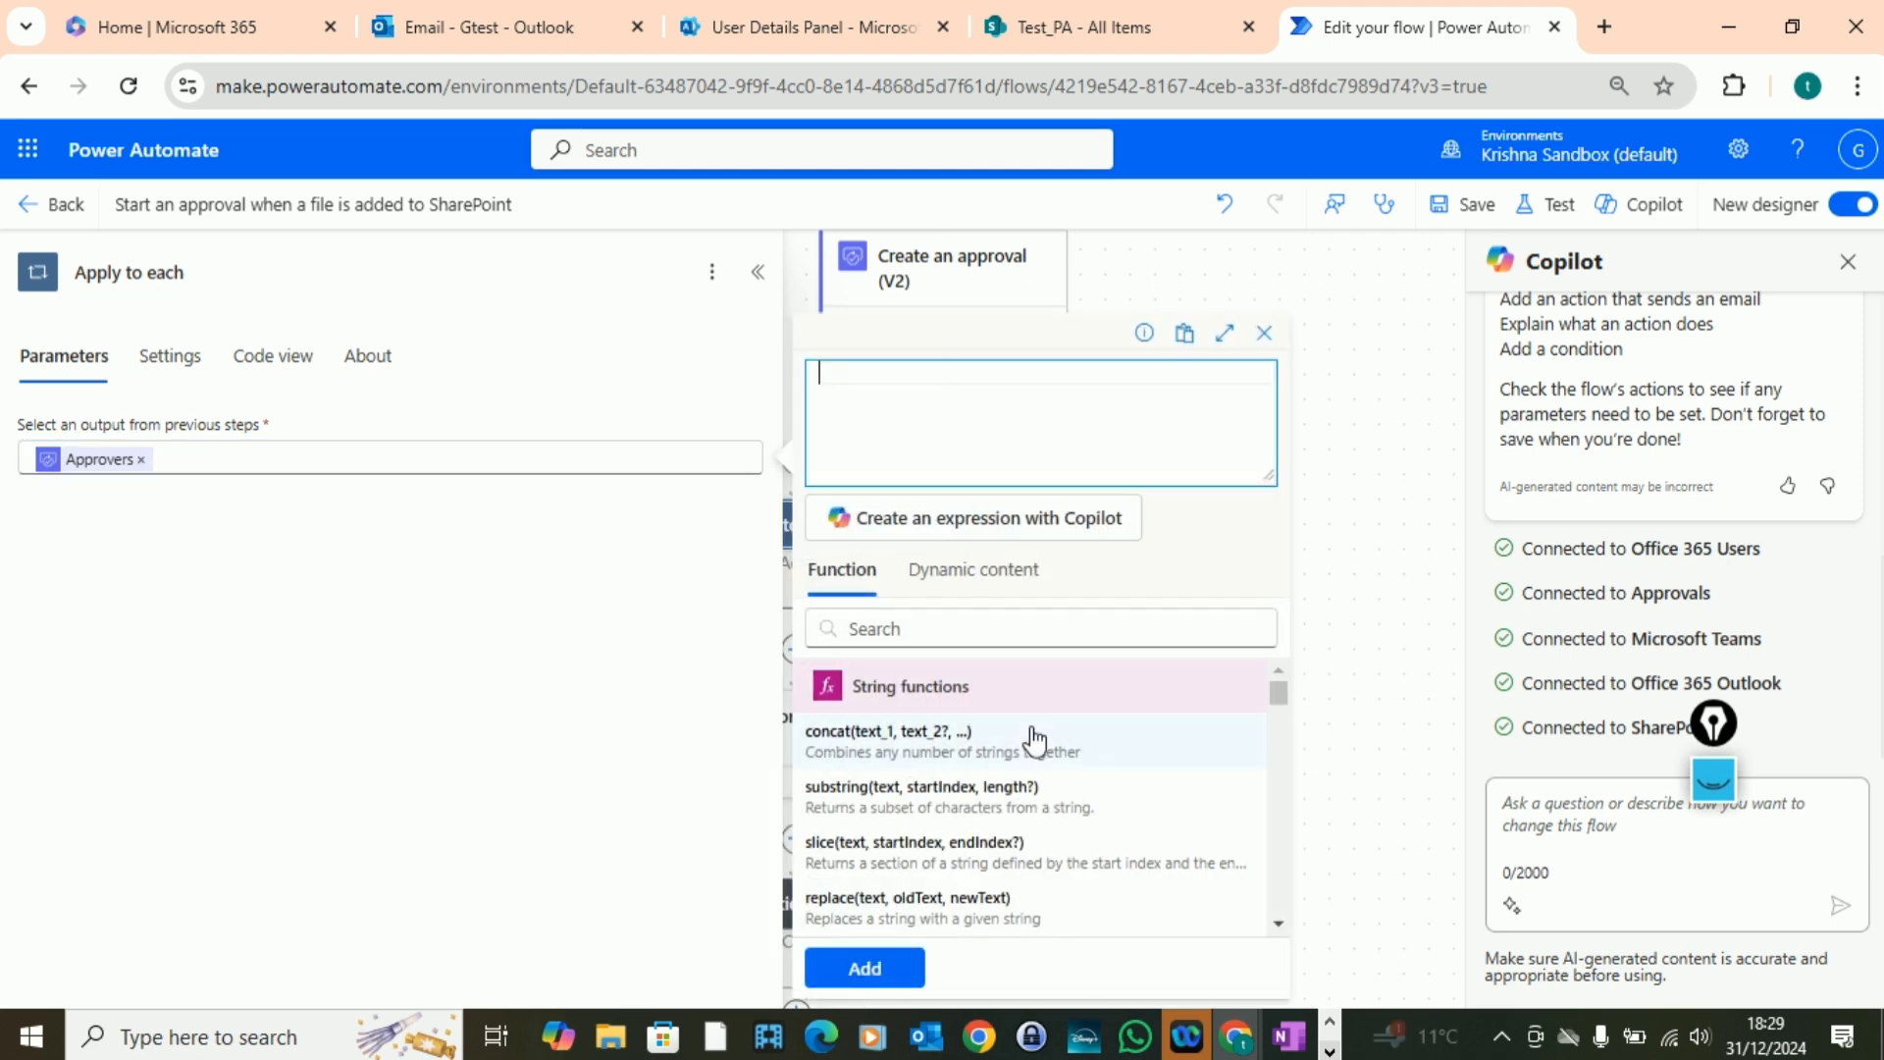
pyautogui.click(986, 575)
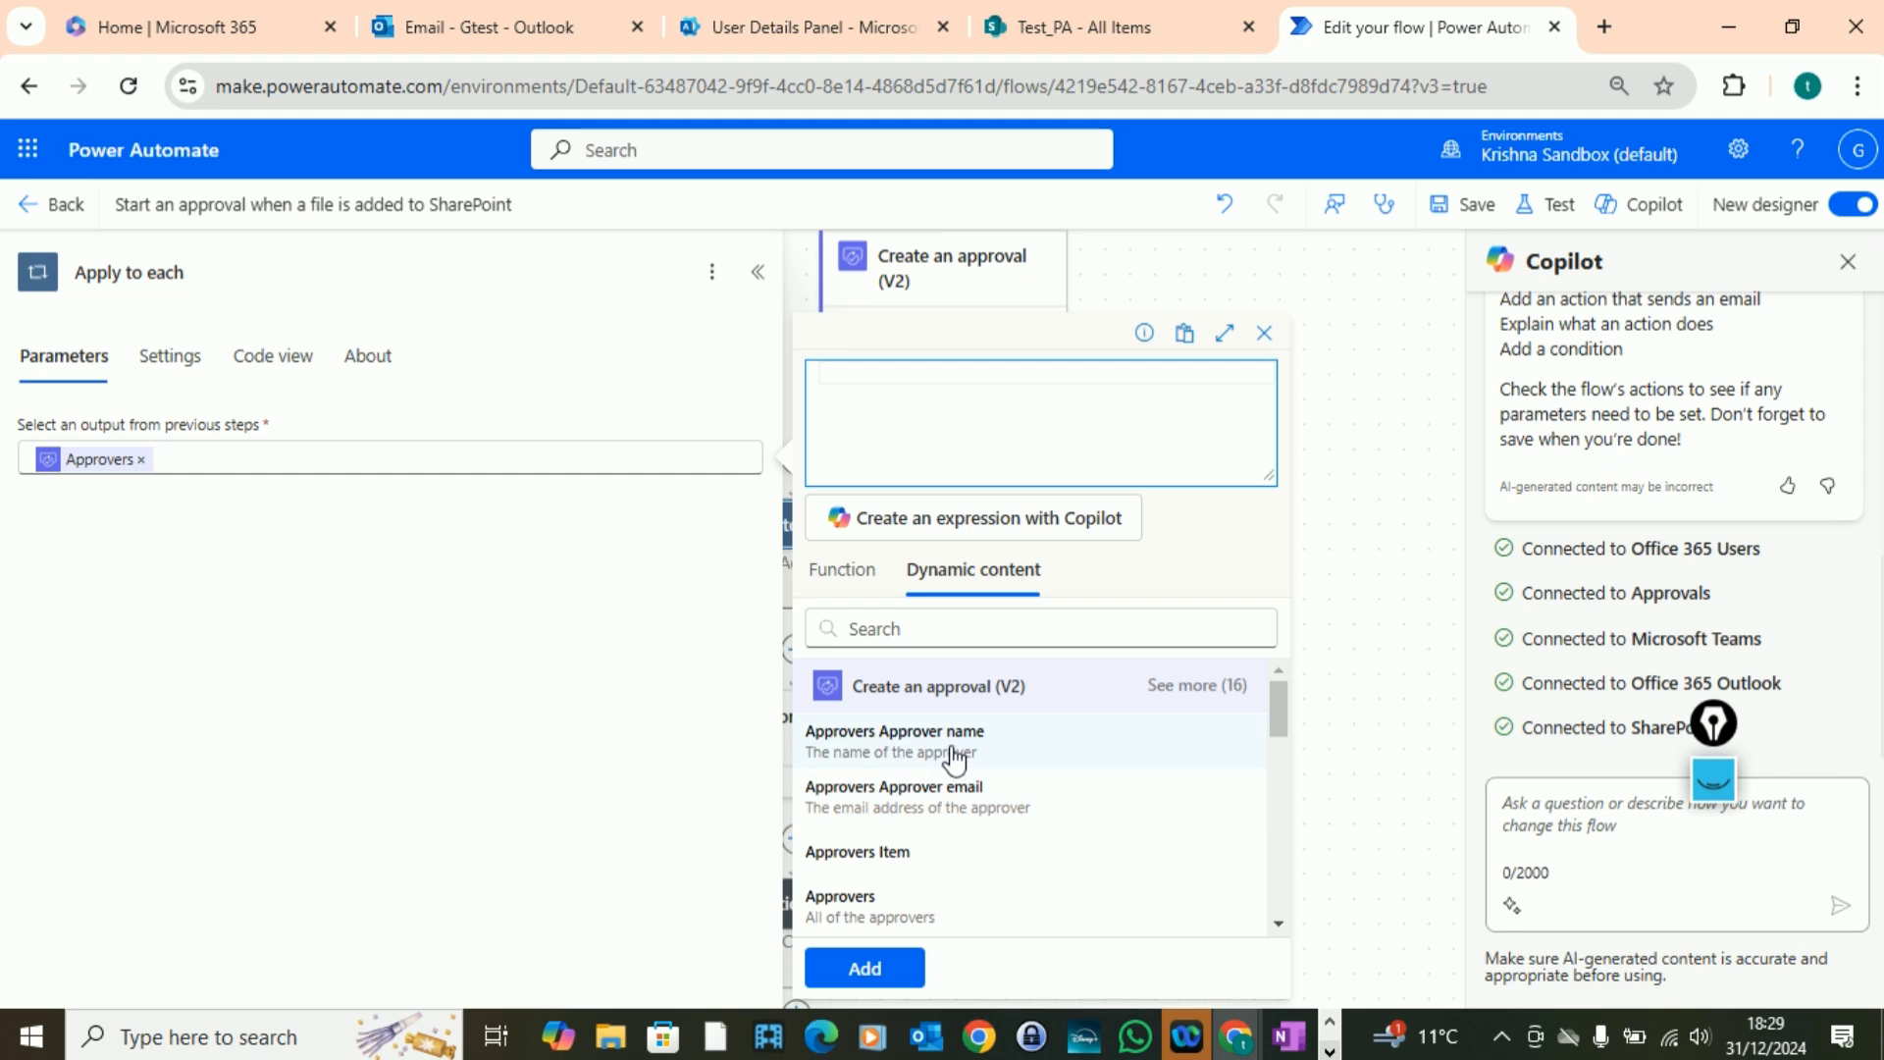
pyautogui.scroll(-5, 1049, 849)
pyautogui.scroll(5, 894, 842)
pyautogui.click(1264, 334)
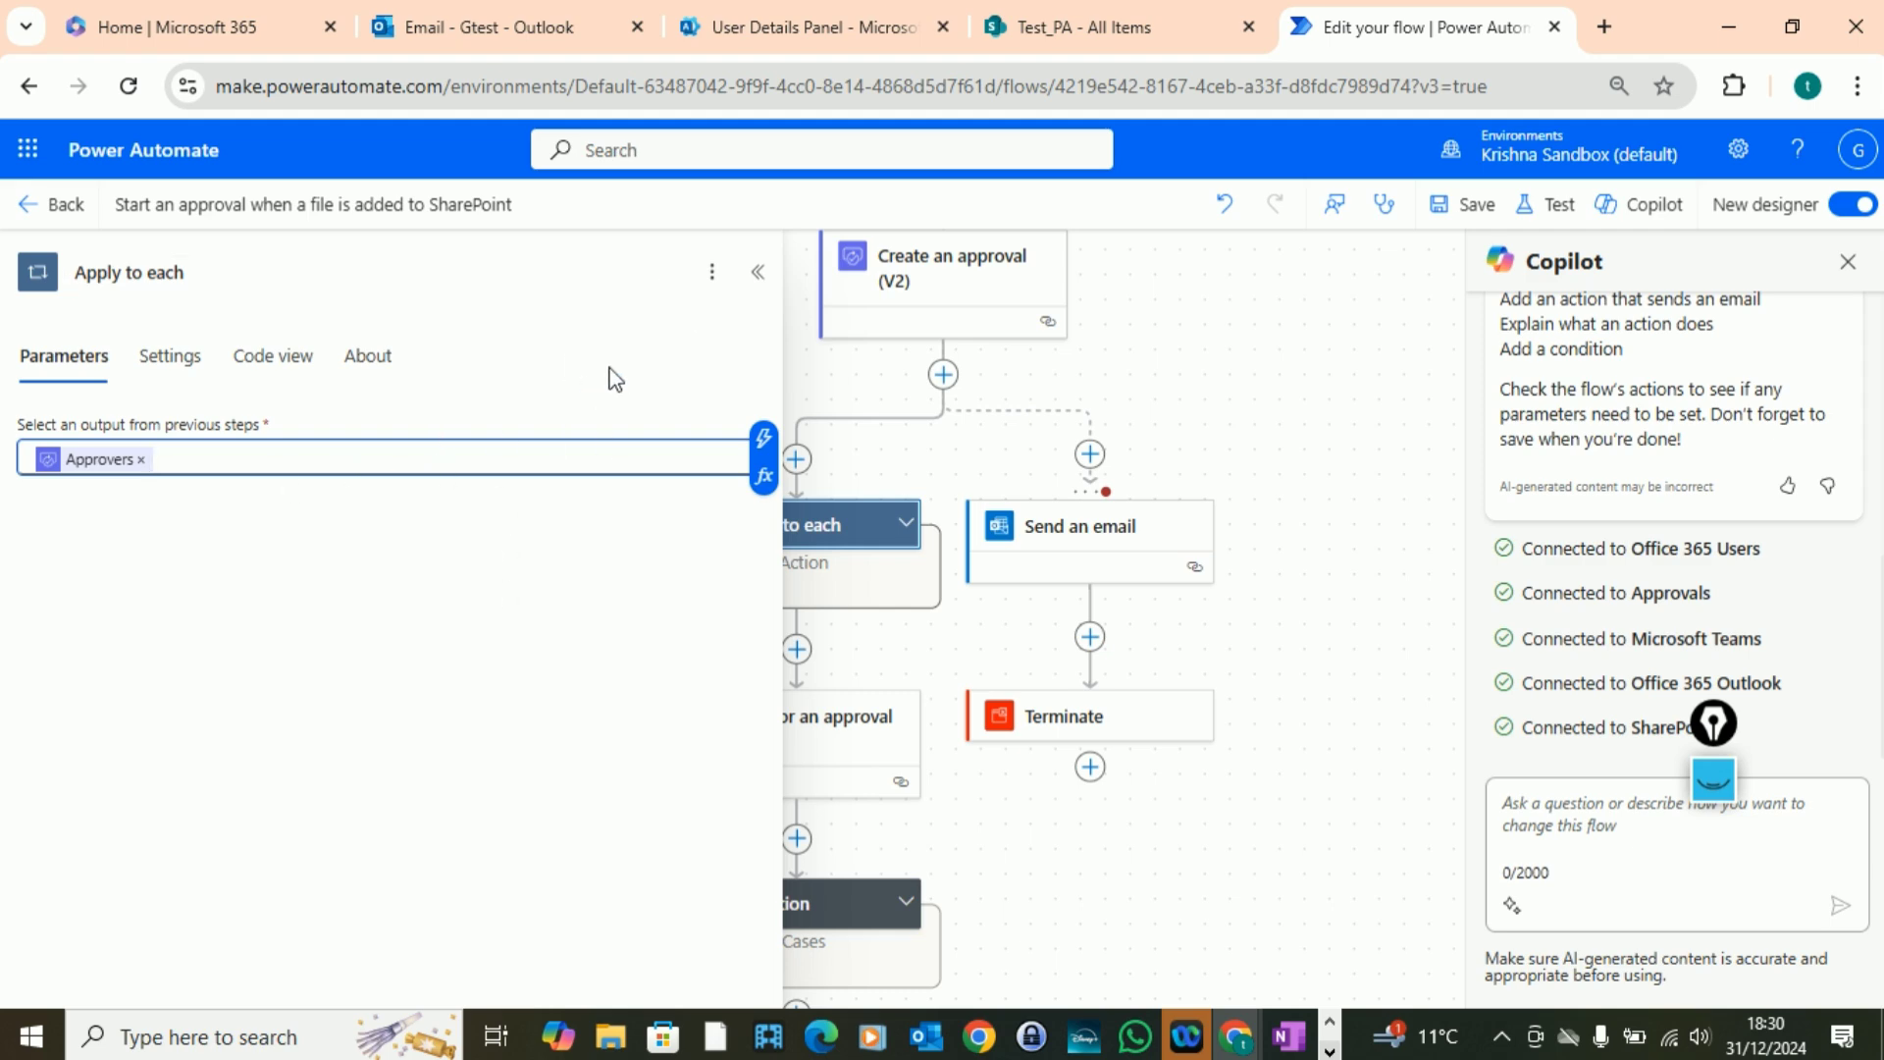
pyautogui.click(758, 271)
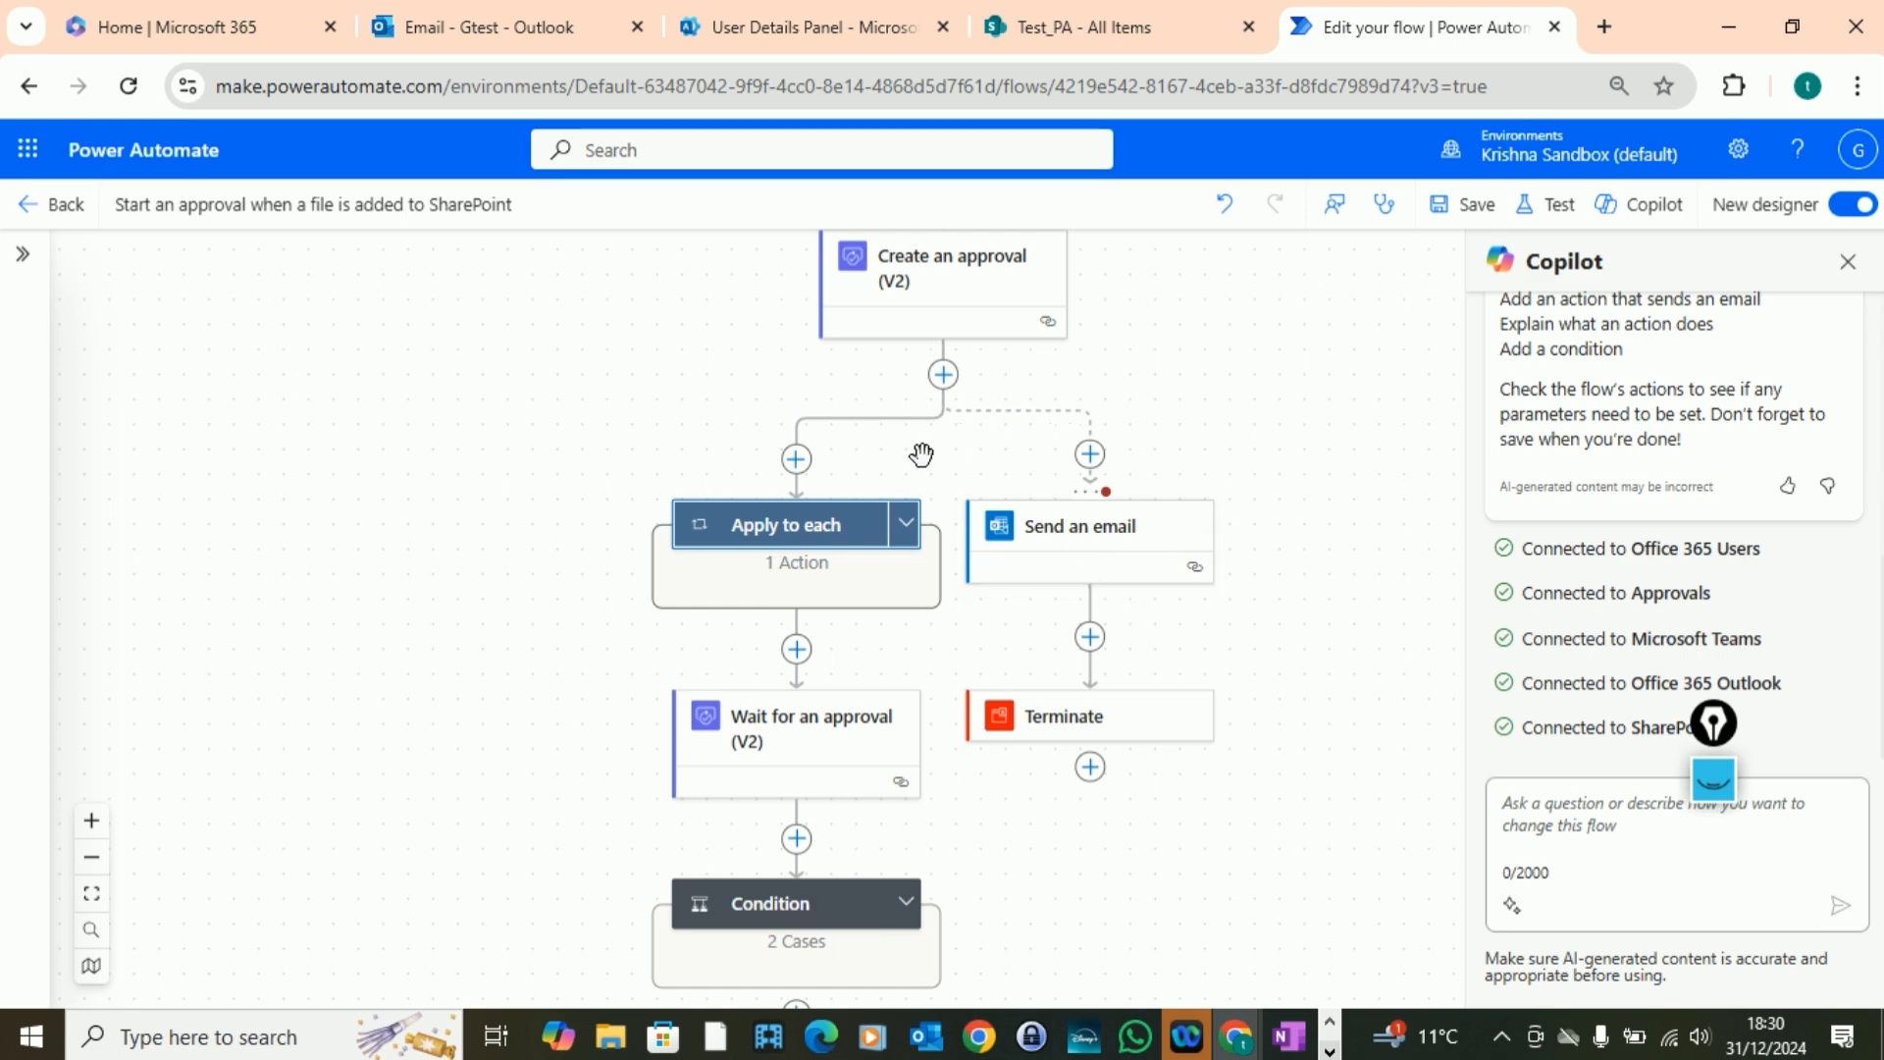
# - Examine the recipient, subject and body of the "Send an email" action and collapse its details
pyautogui.click(1083, 542)
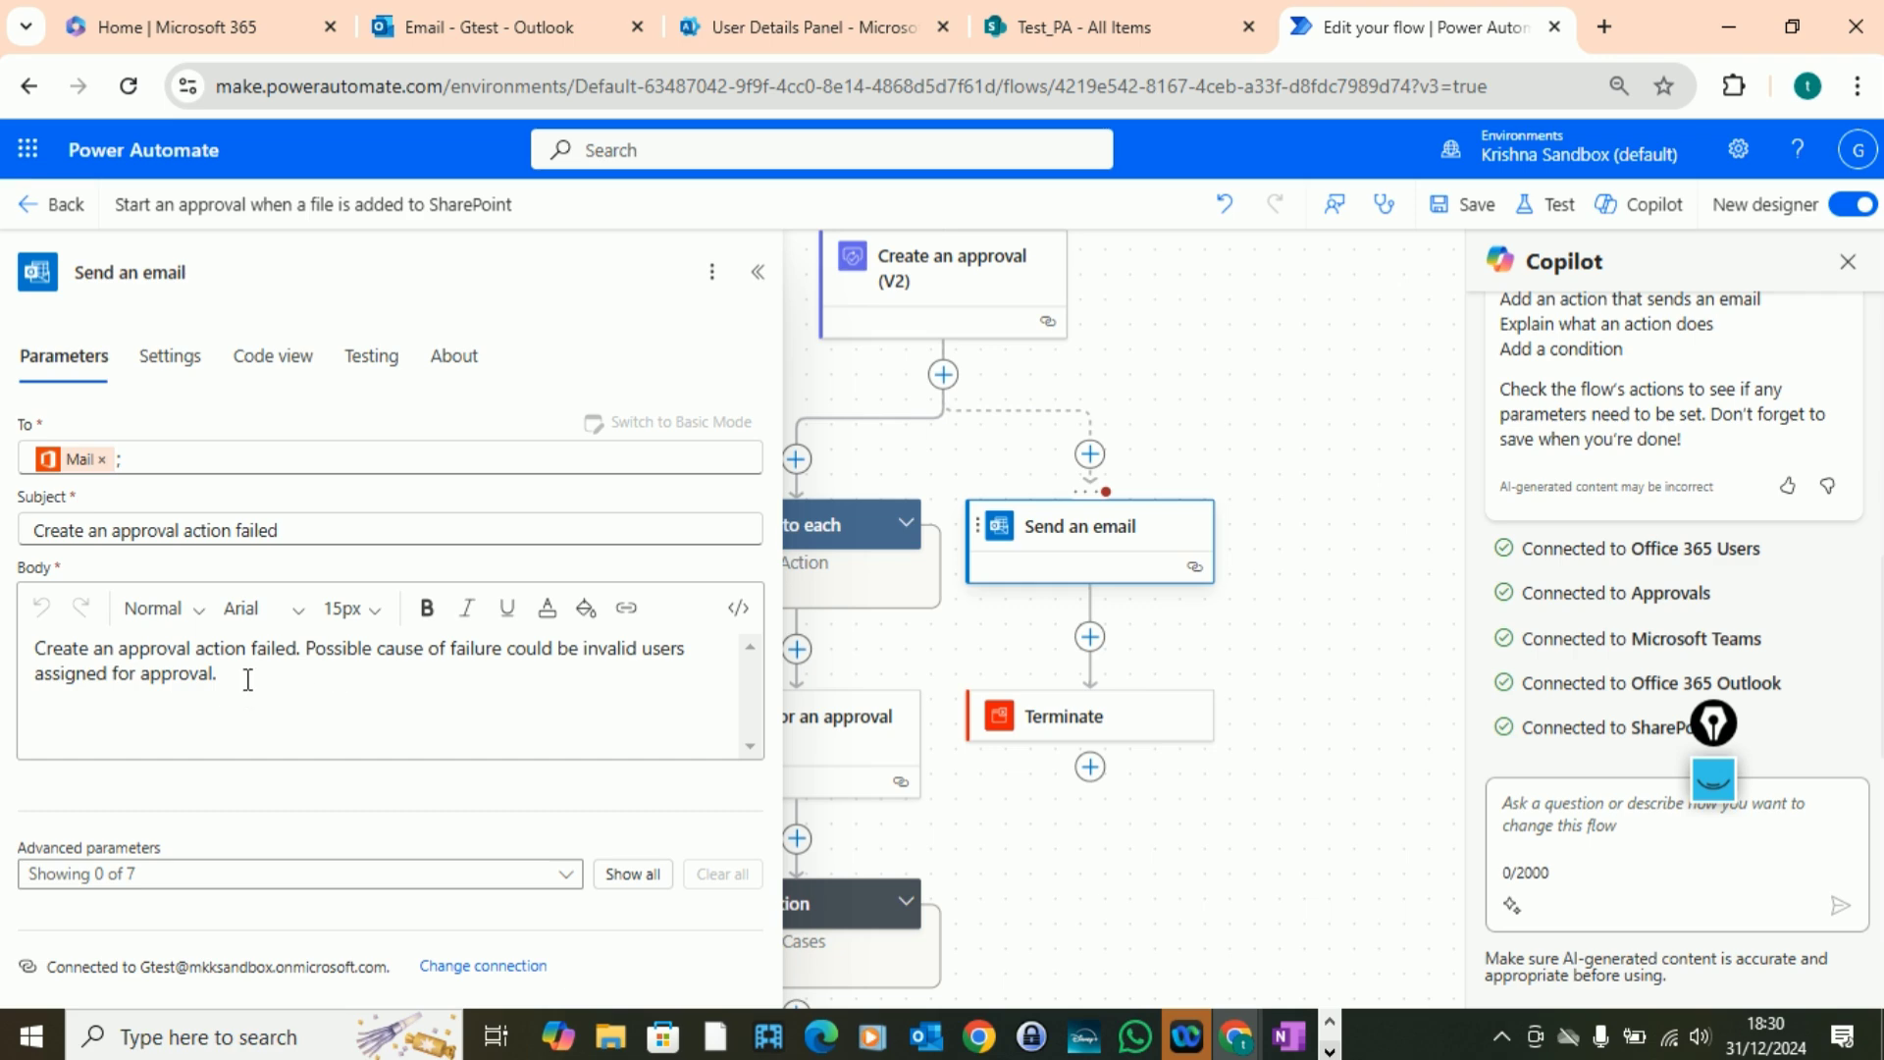
pyautogui.click(402, 730)
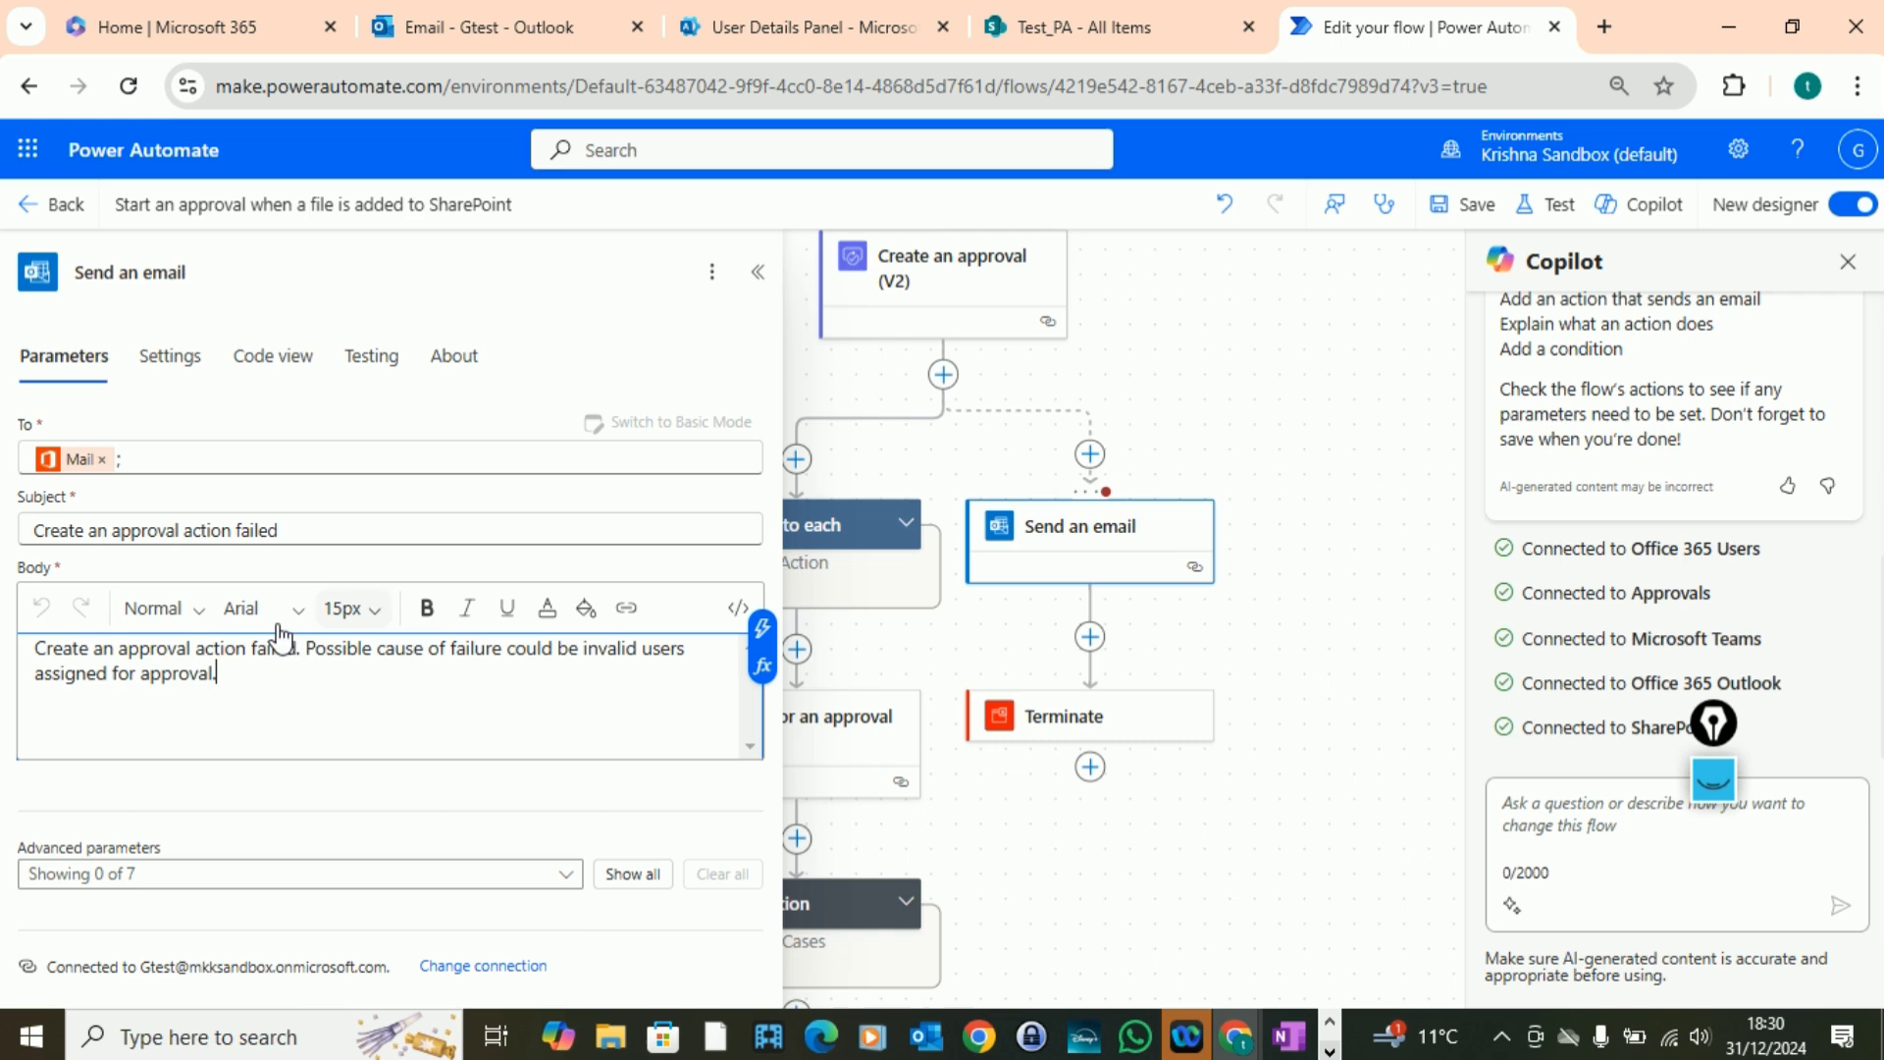
pyautogui.click(758, 272)
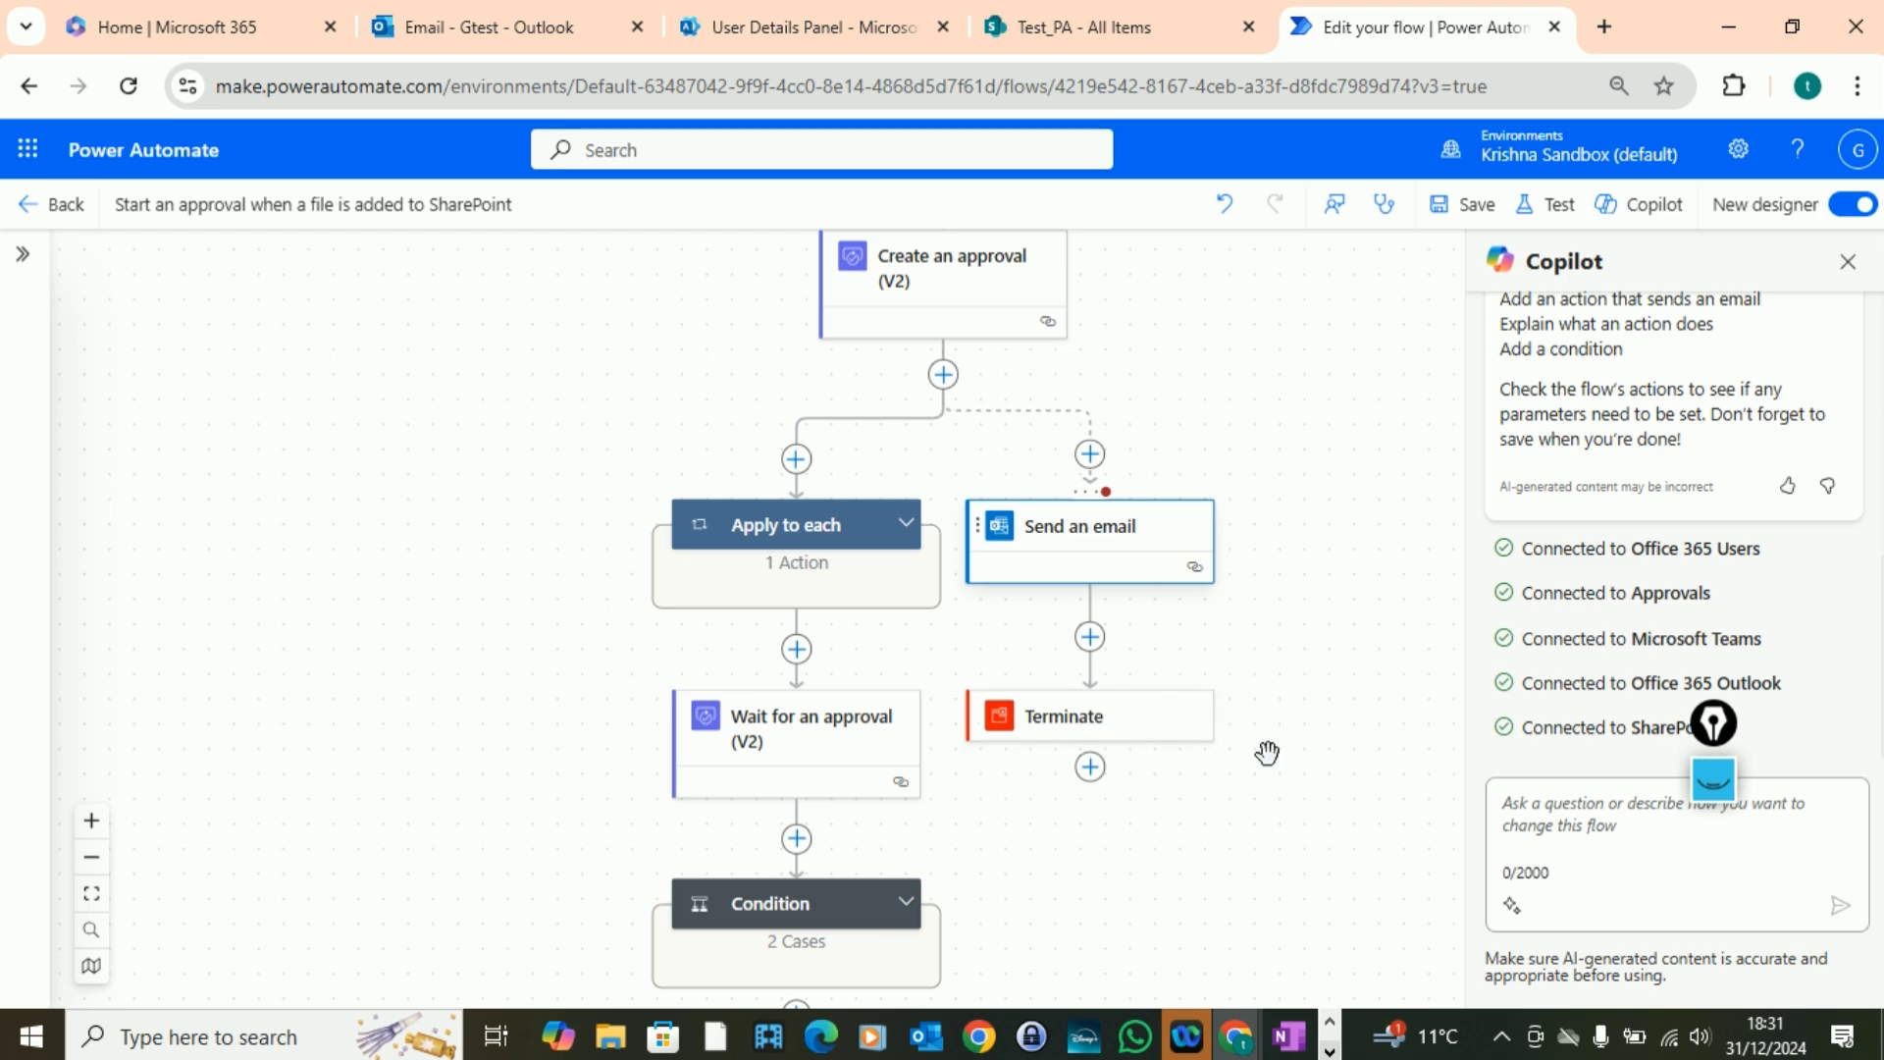
# - Examine the parameters of the "Wait for an approval (V2)" action and collapse its details
pyautogui.scroll(-2, 1262, 780)
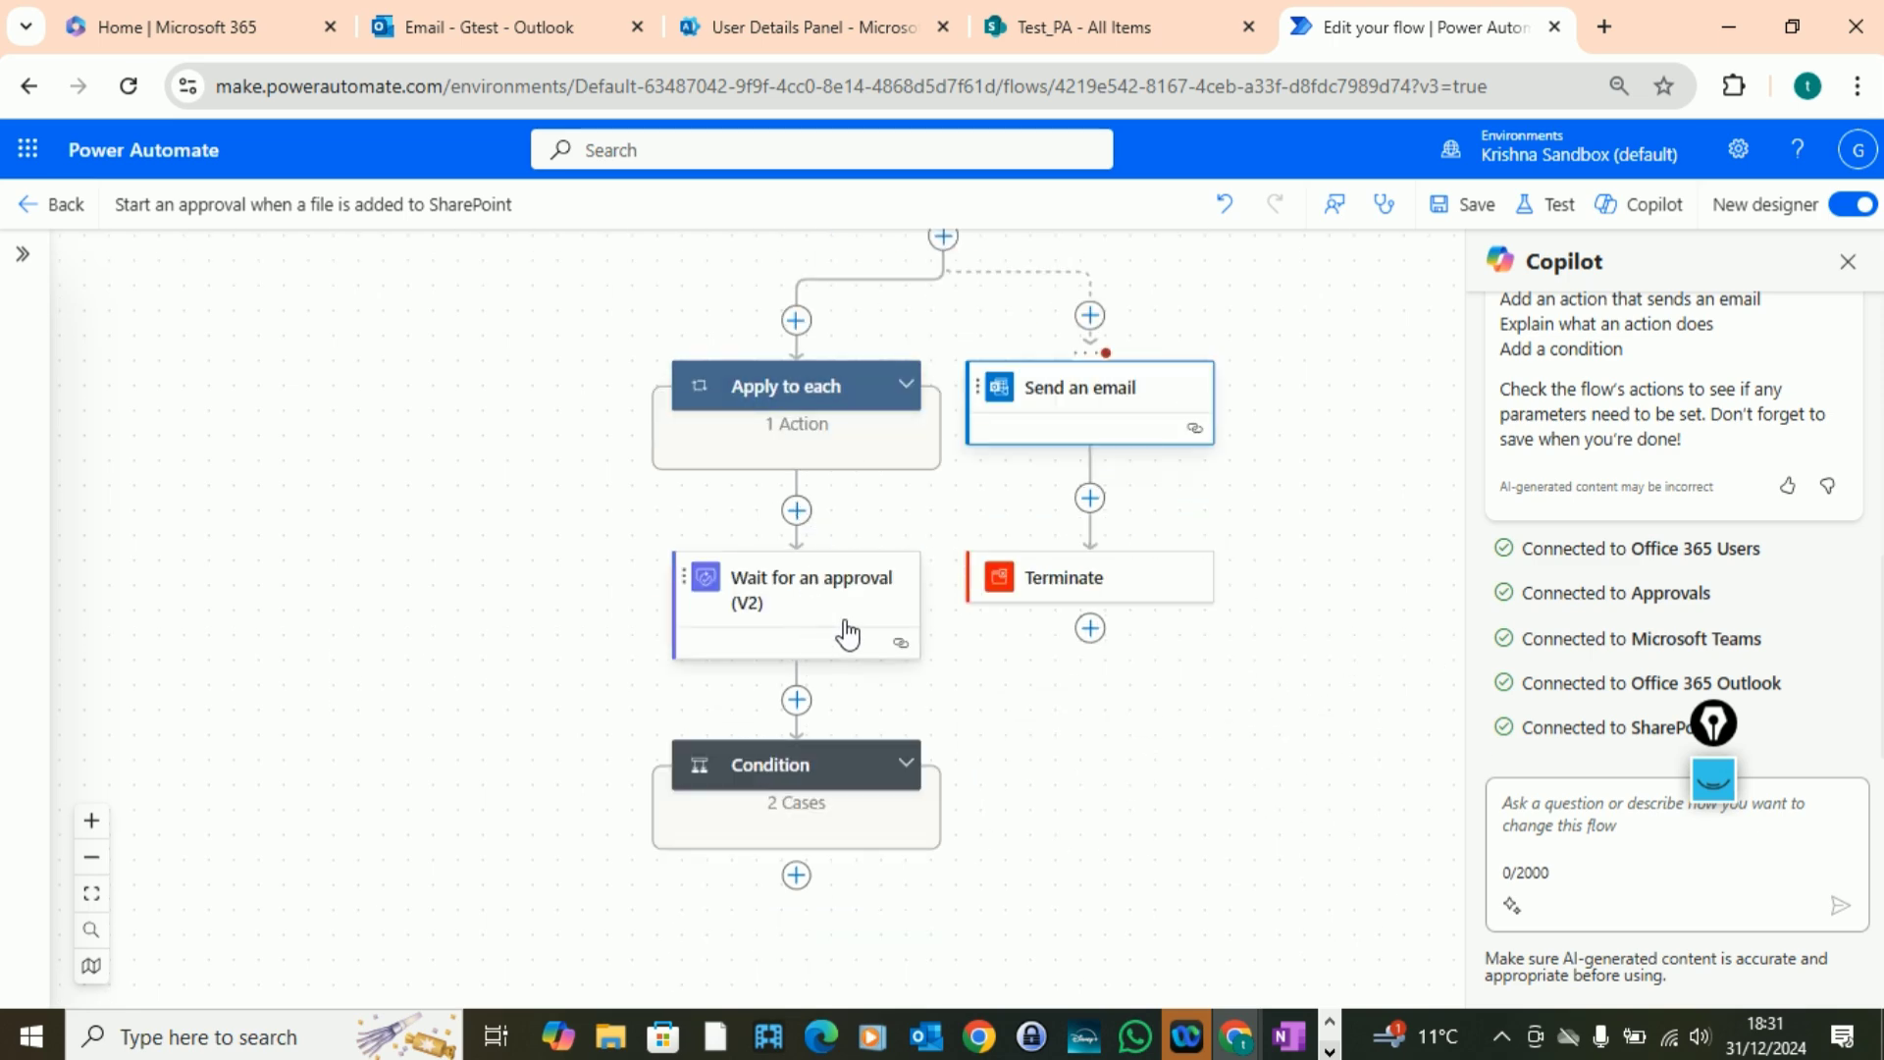
pyautogui.scroll(-2, 1136, 762)
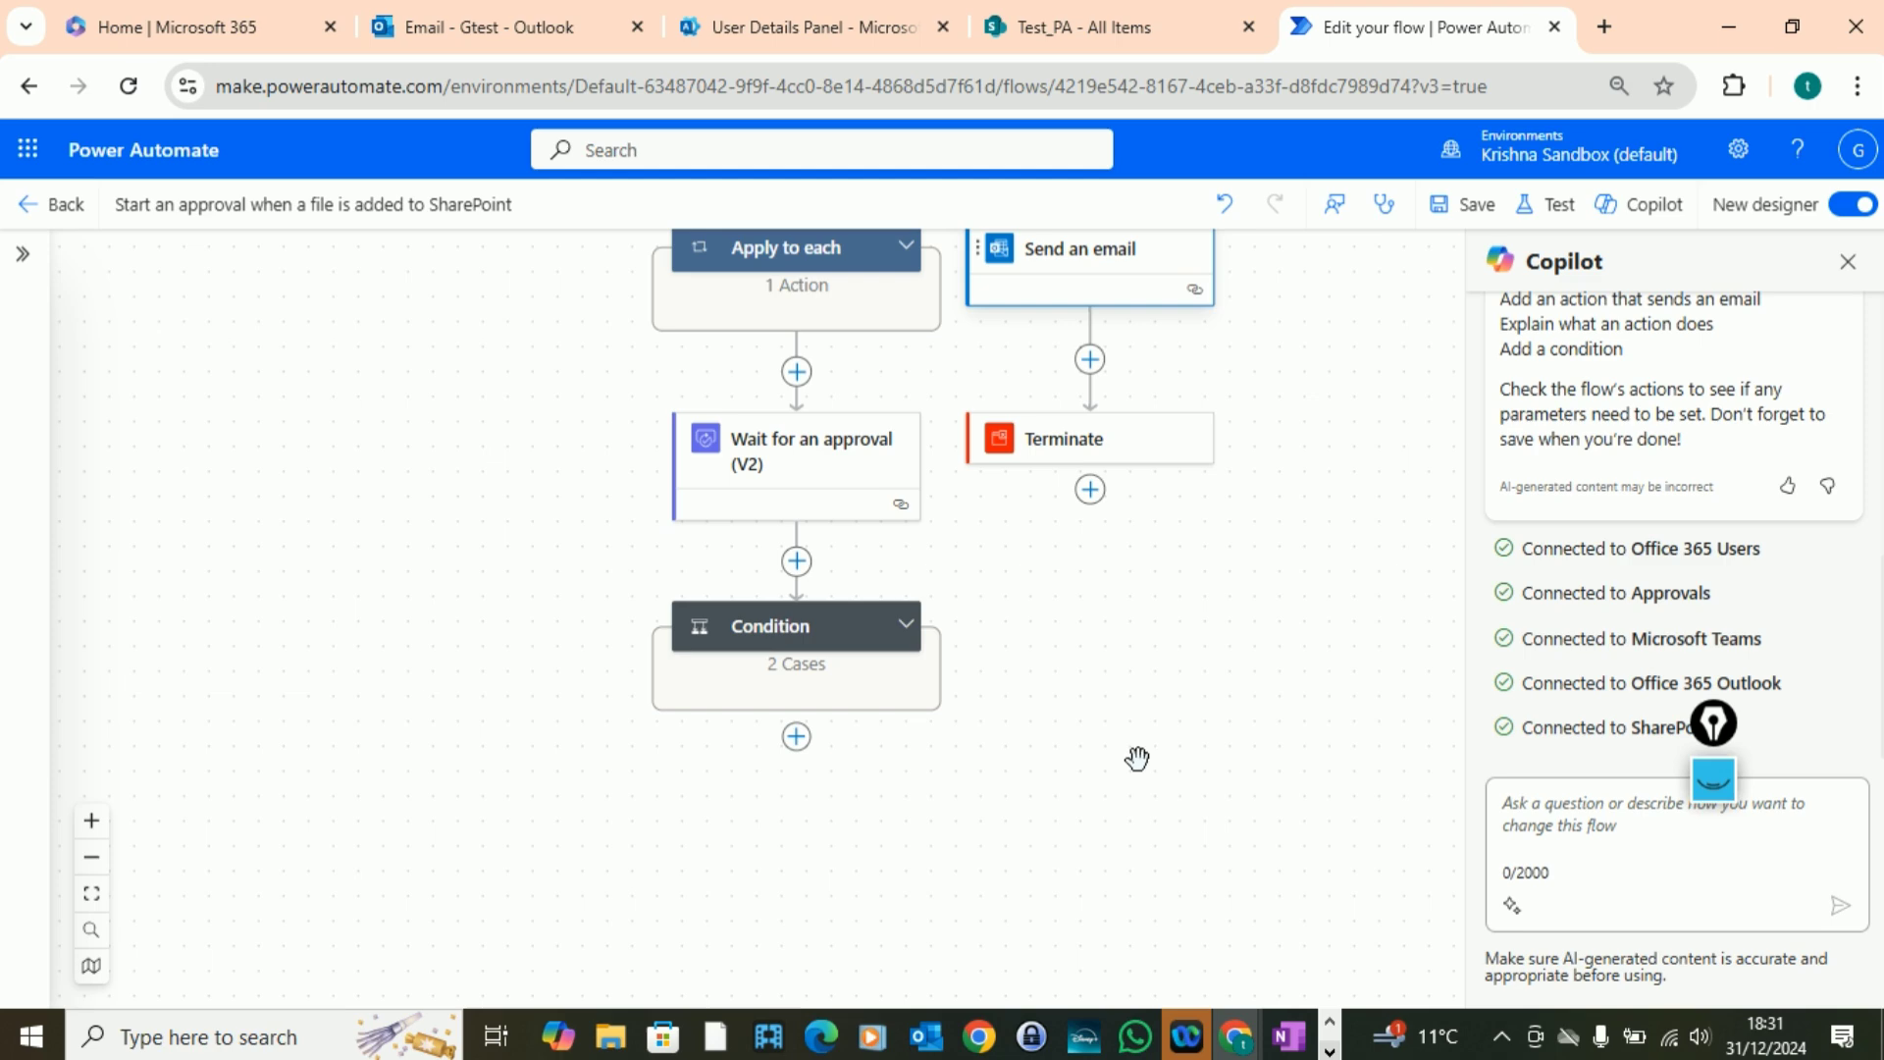
pyautogui.click(790, 459)
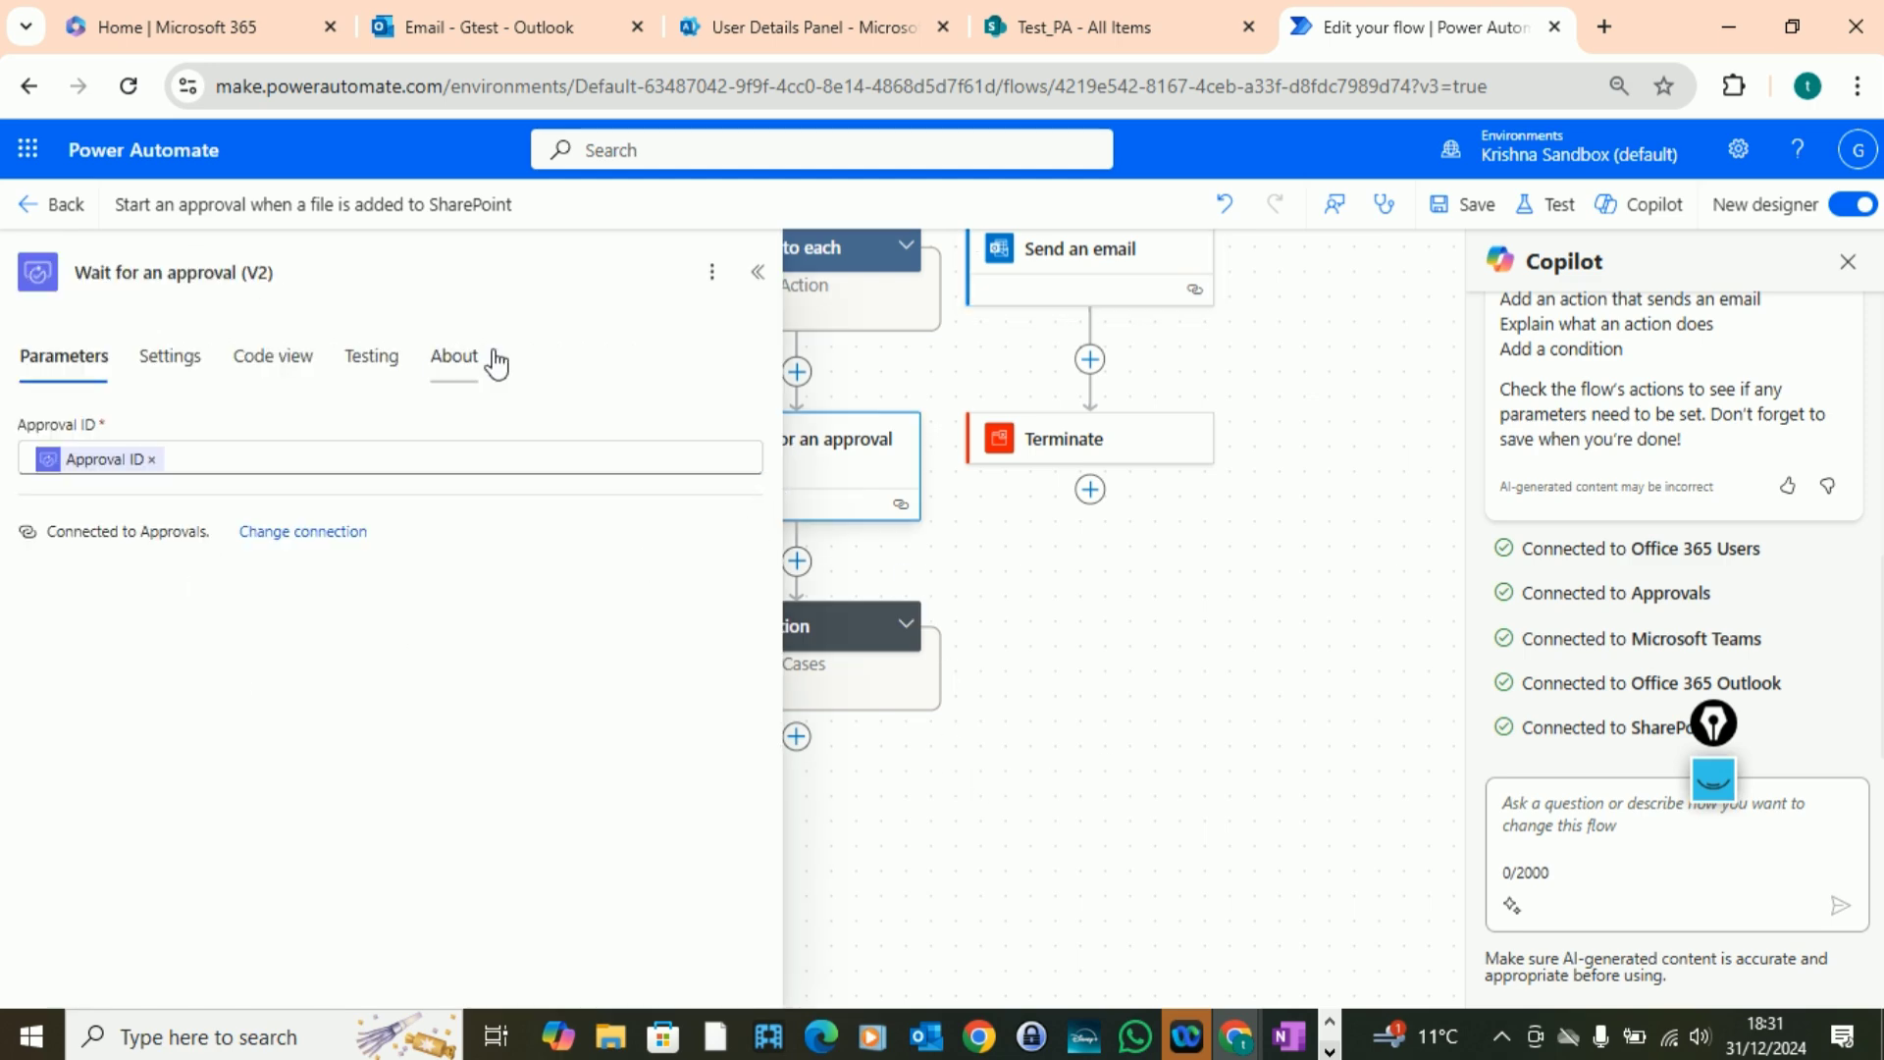
pyautogui.click(758, 273)
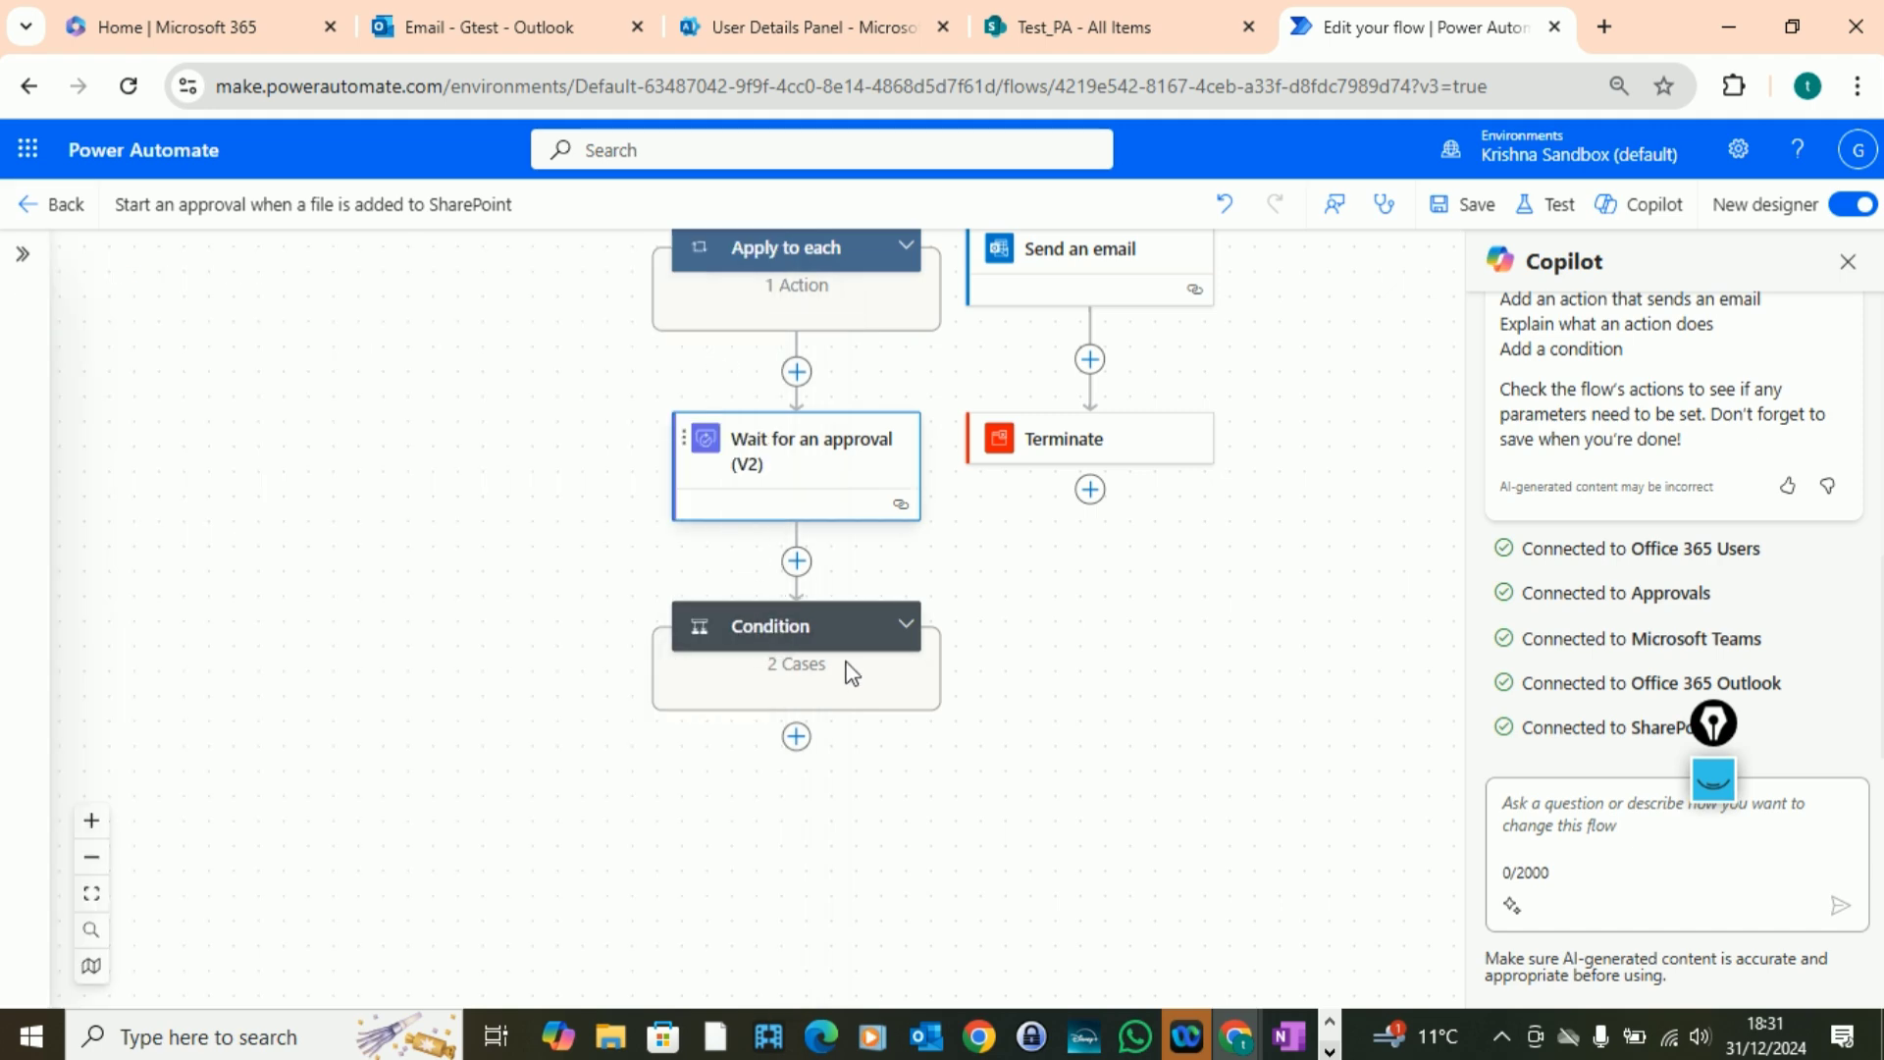
# - Examine the Condition's expression and the options for adding a new item to it
pyautogui.click(815, 637)
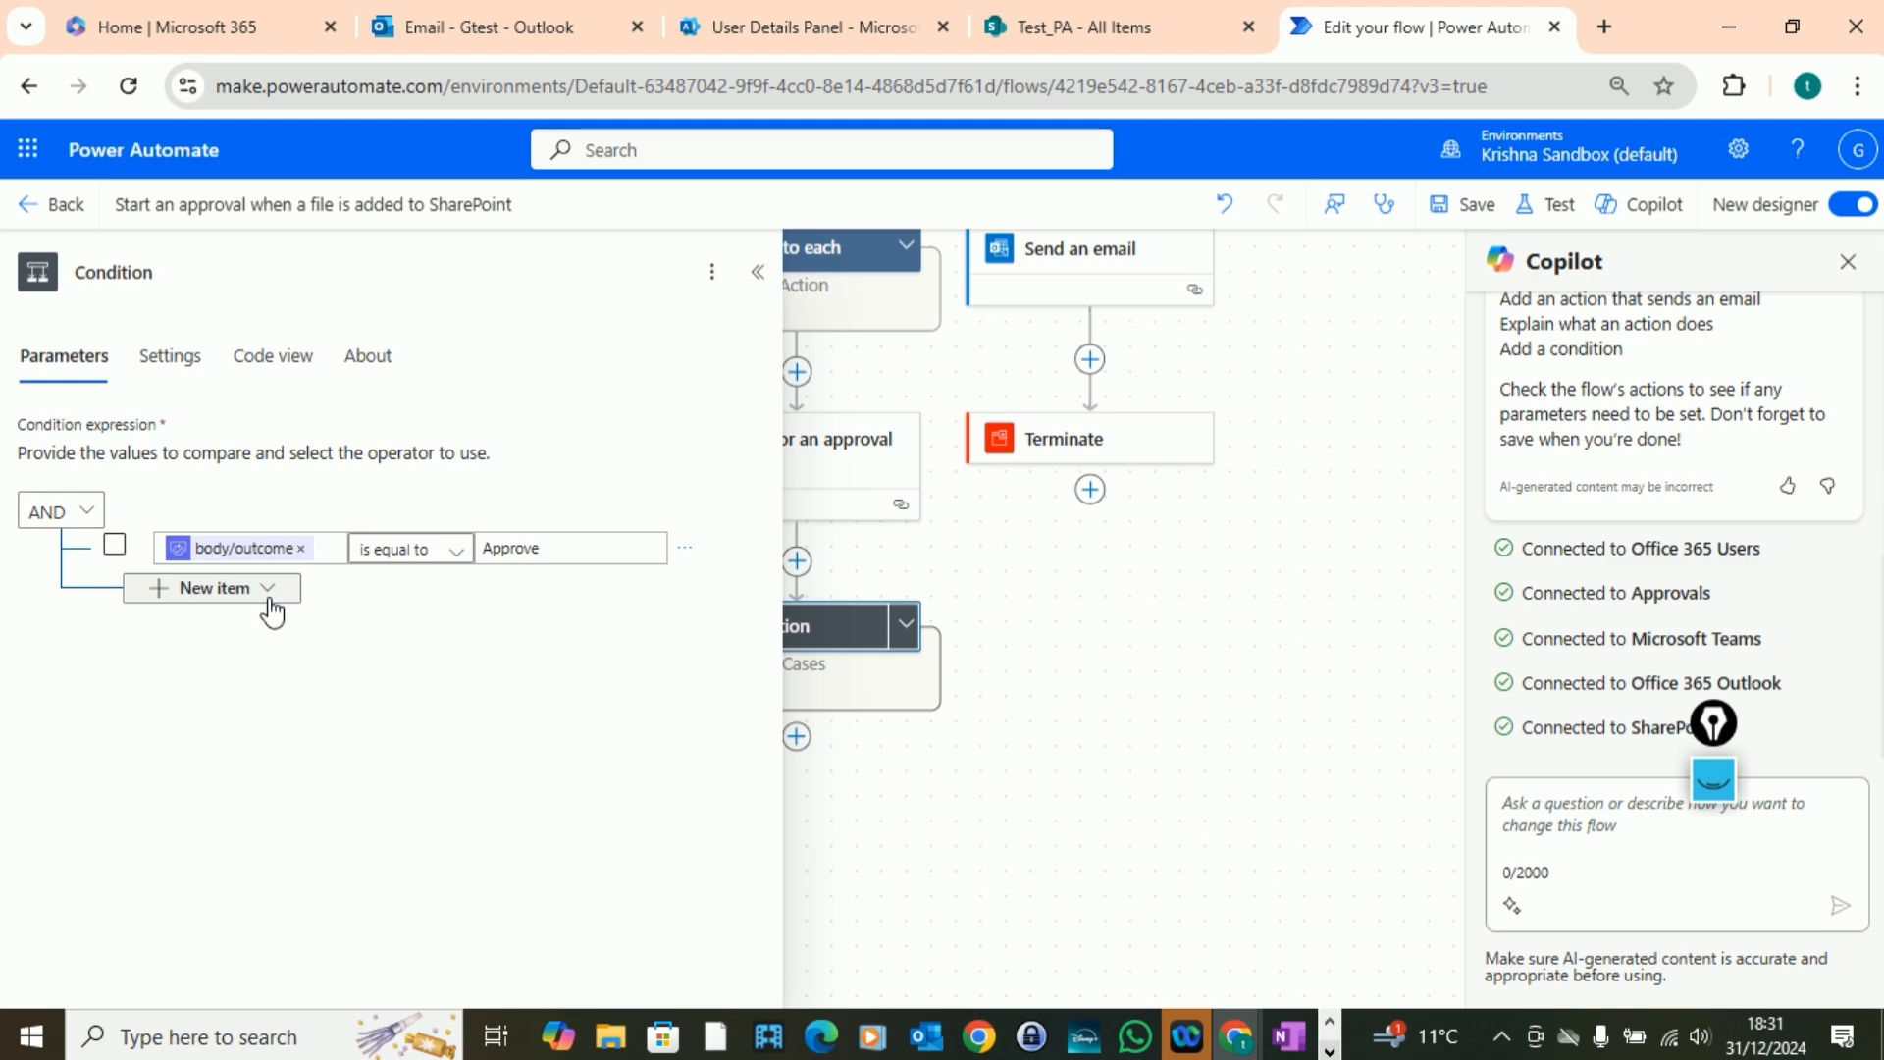
pyautogui.click(217, 591)
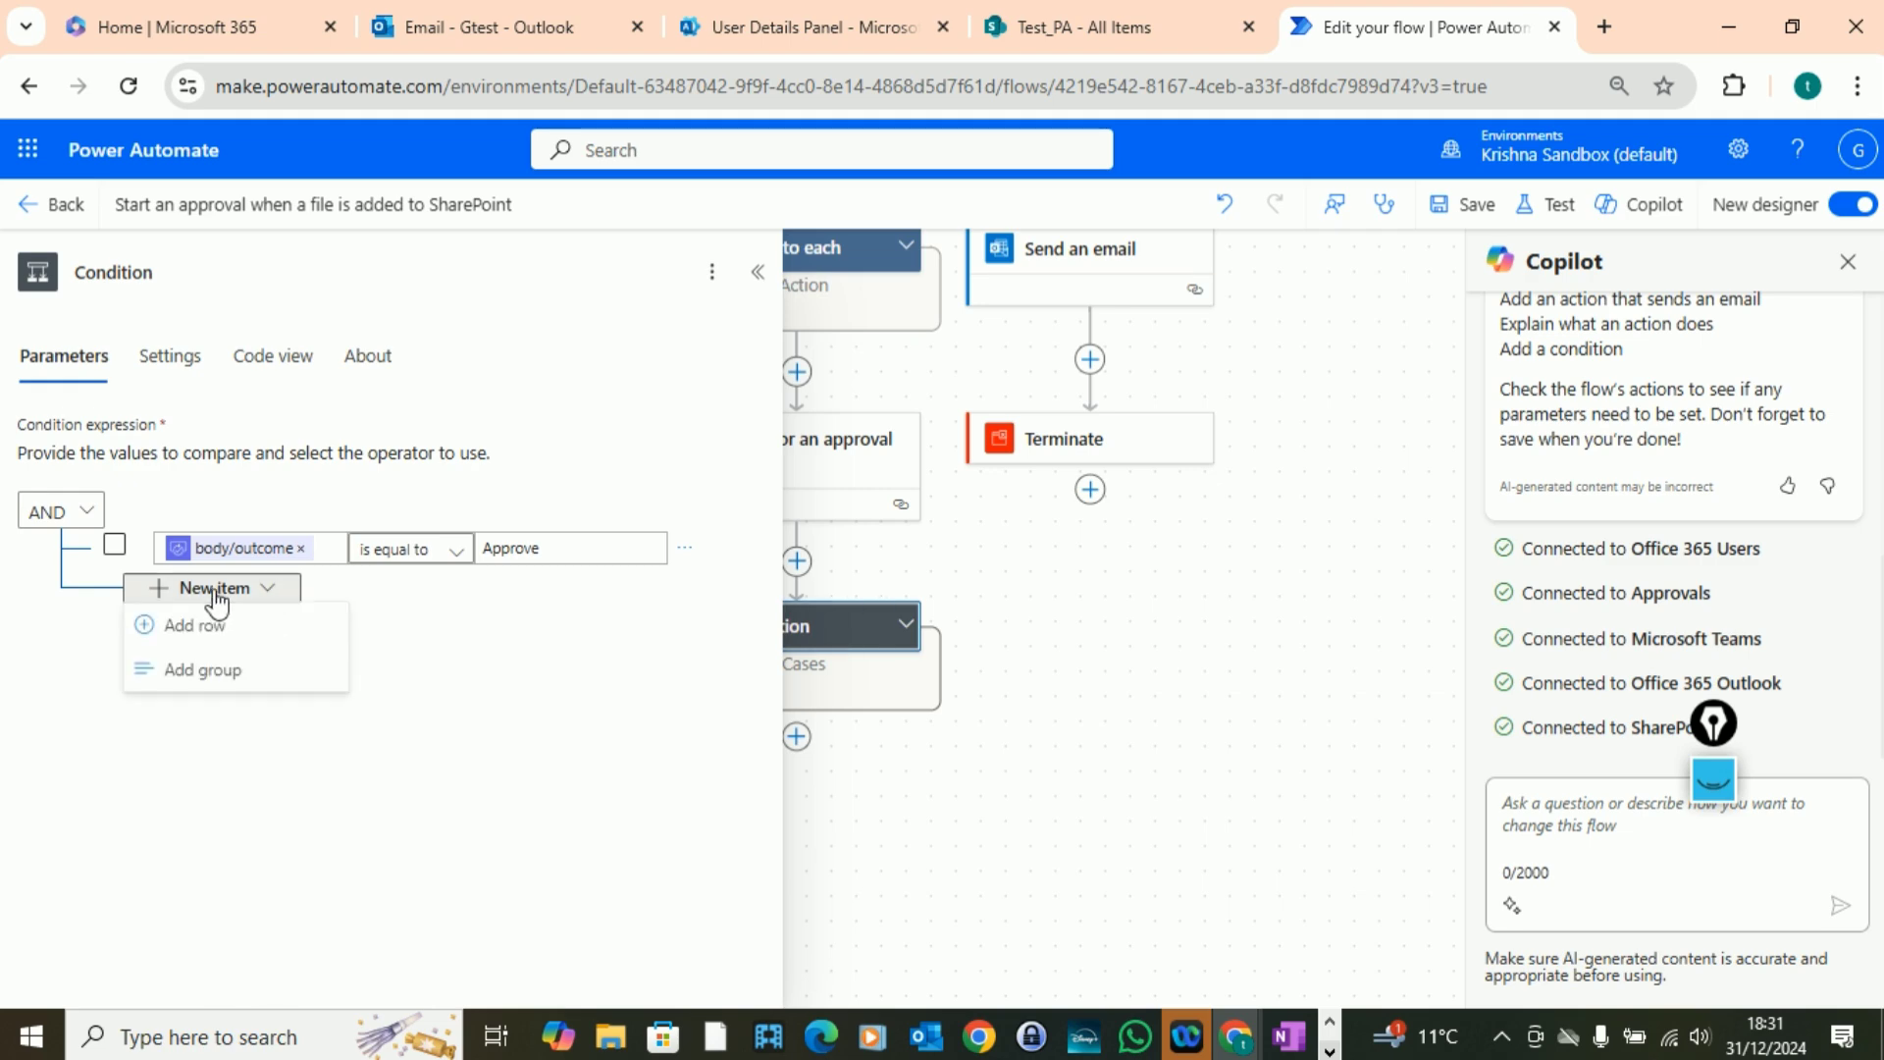
pyautogui.click(486, 679)
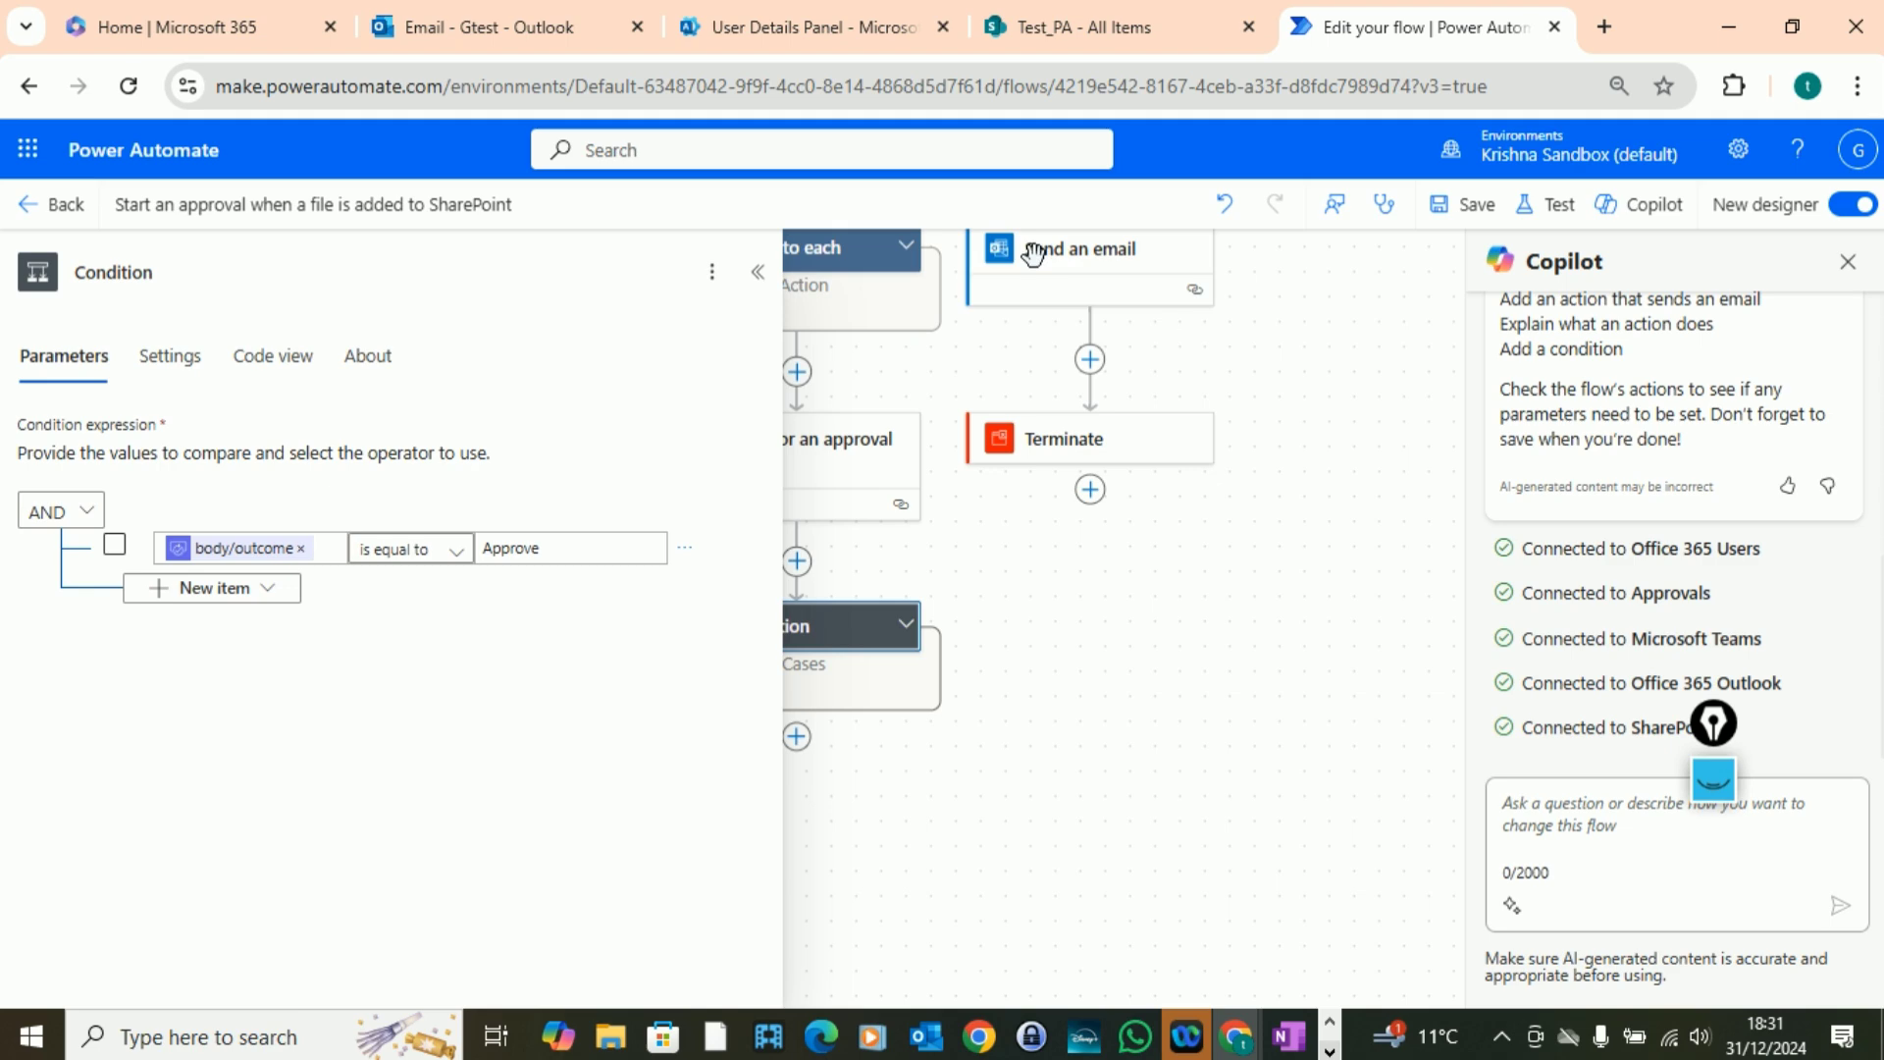
# - Examine the comparison operators available in the Condition's expression and collapse its details
pyautogui.click(757, 275)
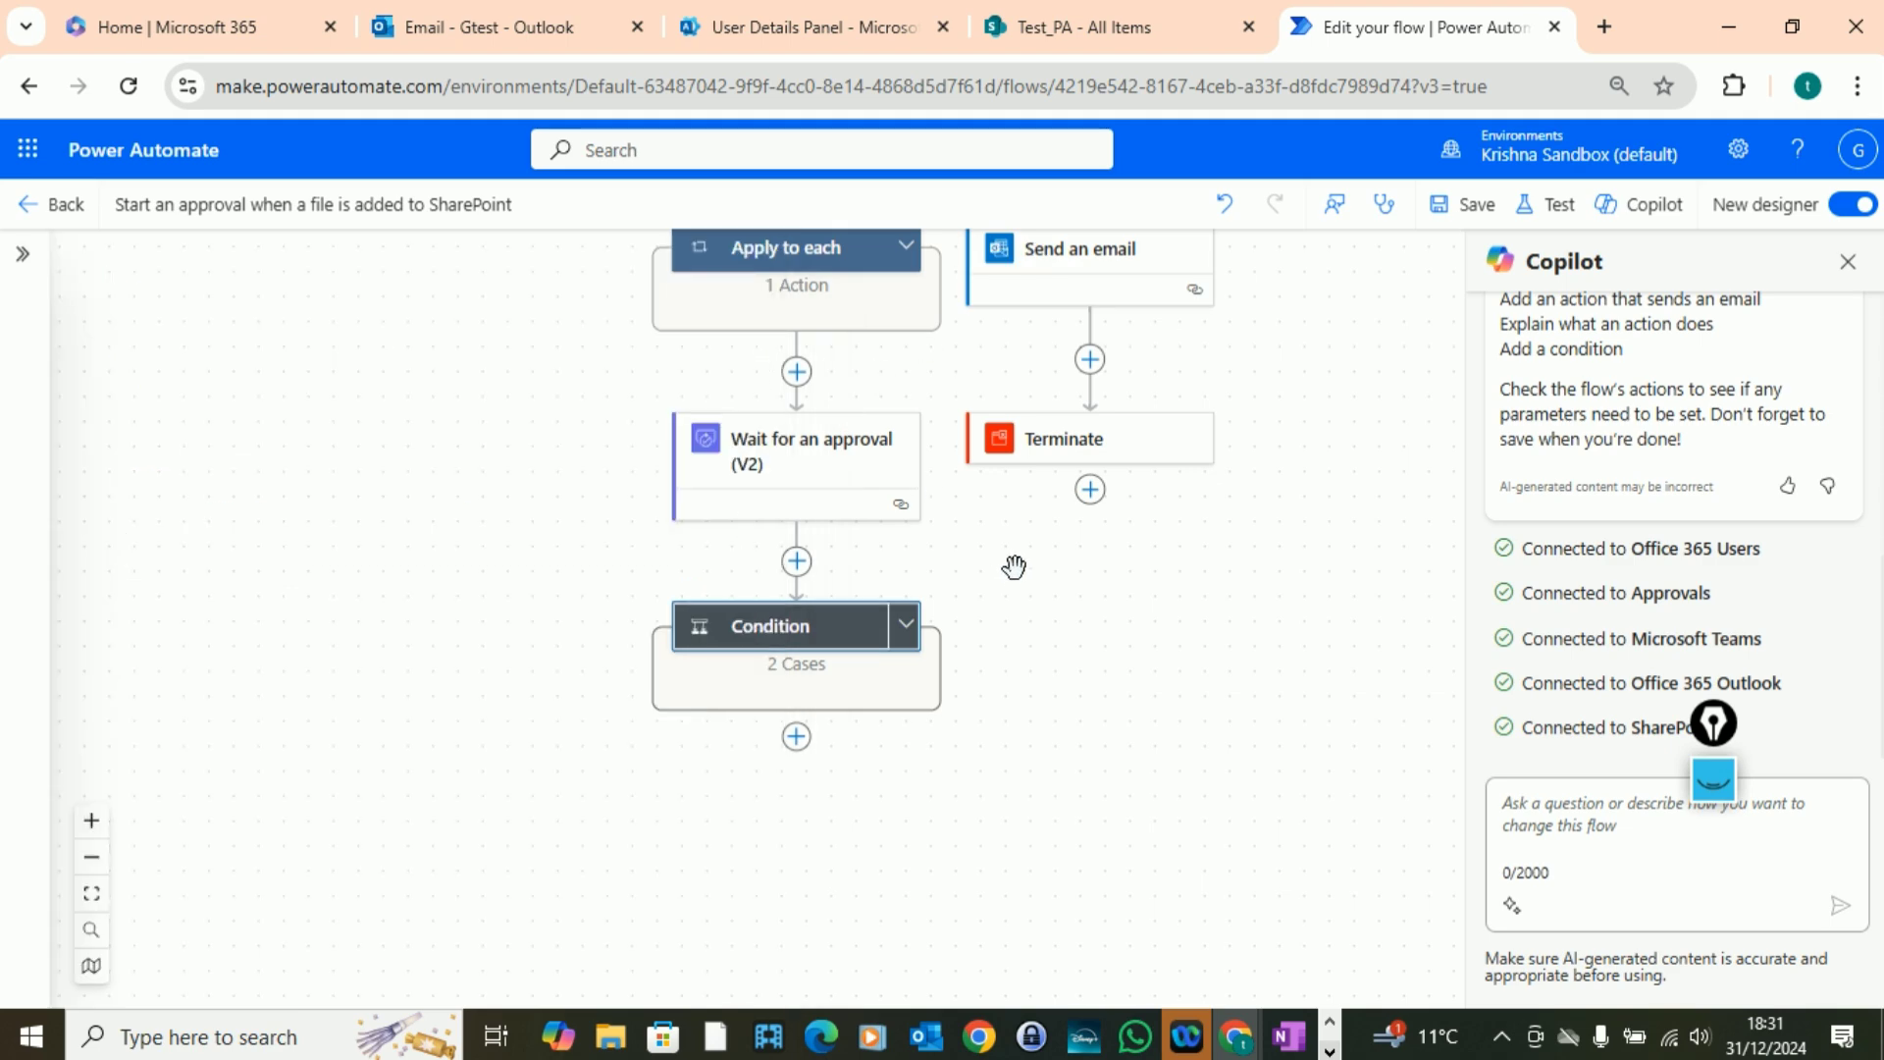
pyautogui.scroll(2, 1153, 691)
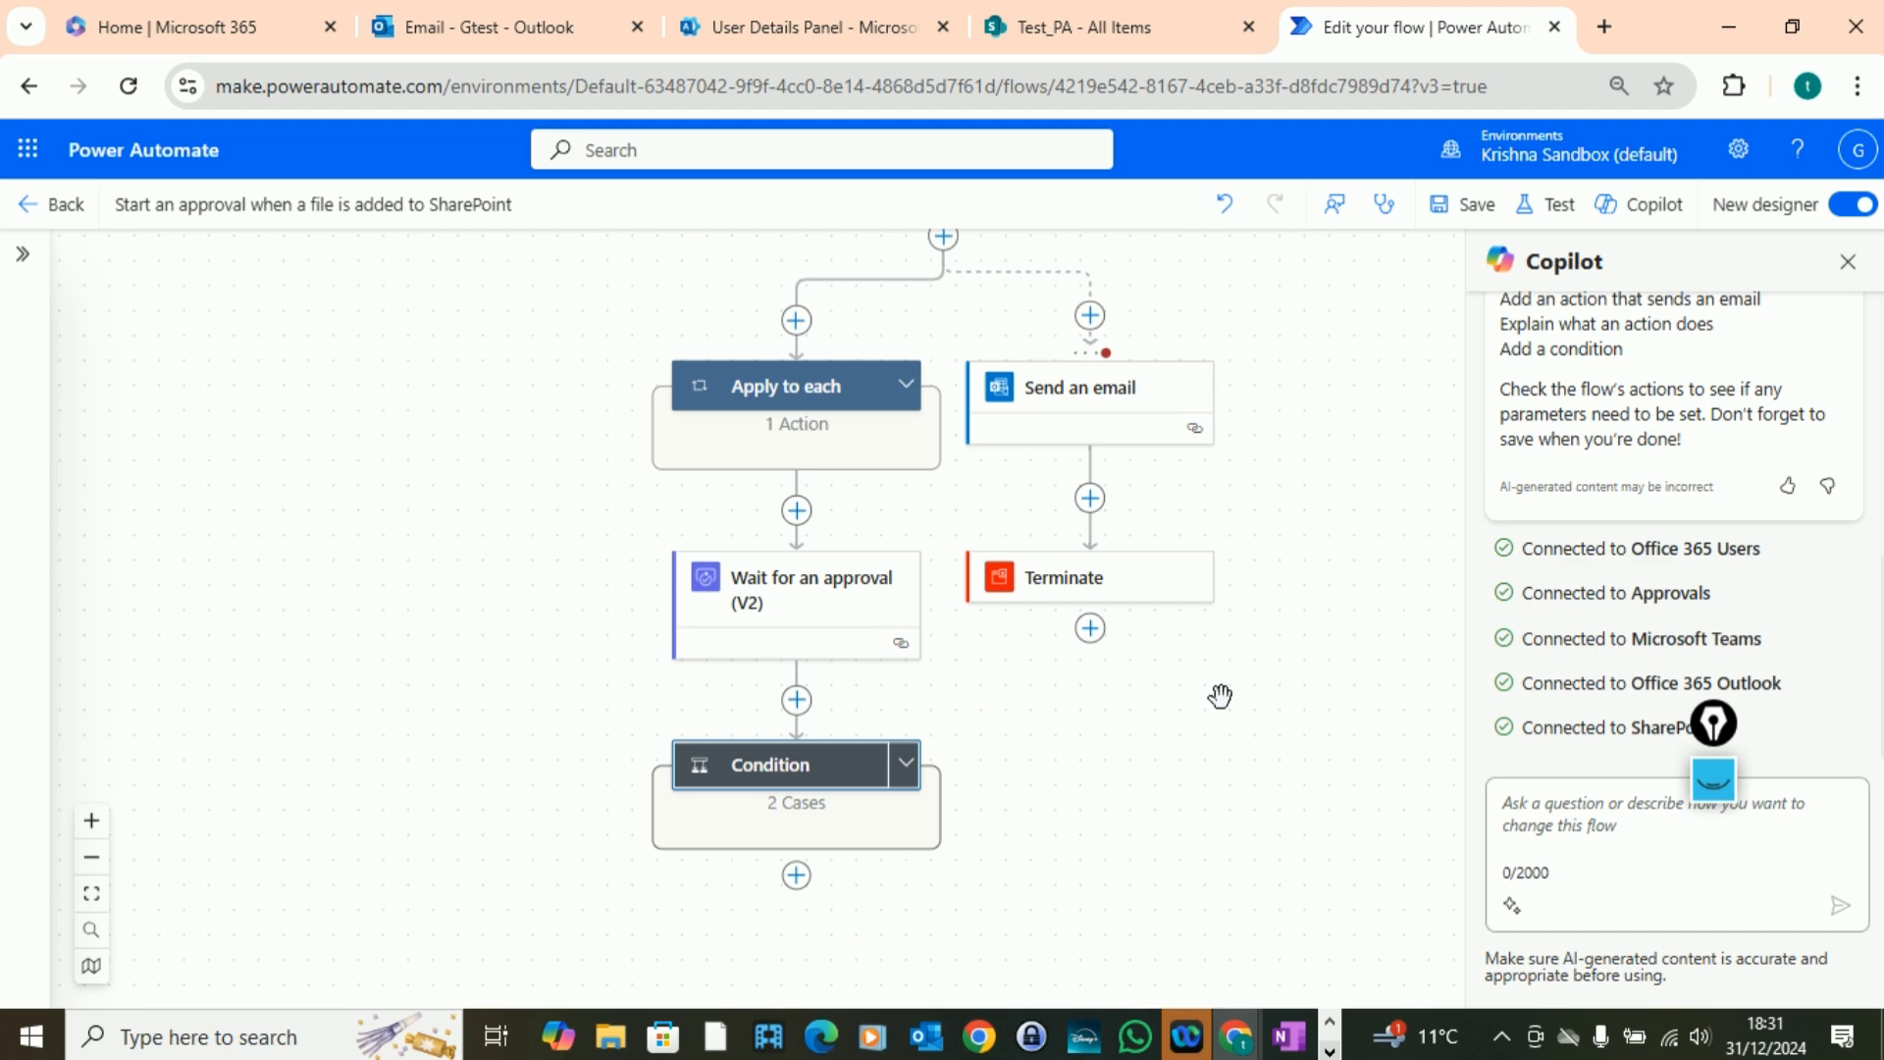
pyautogui.click(807, 786)
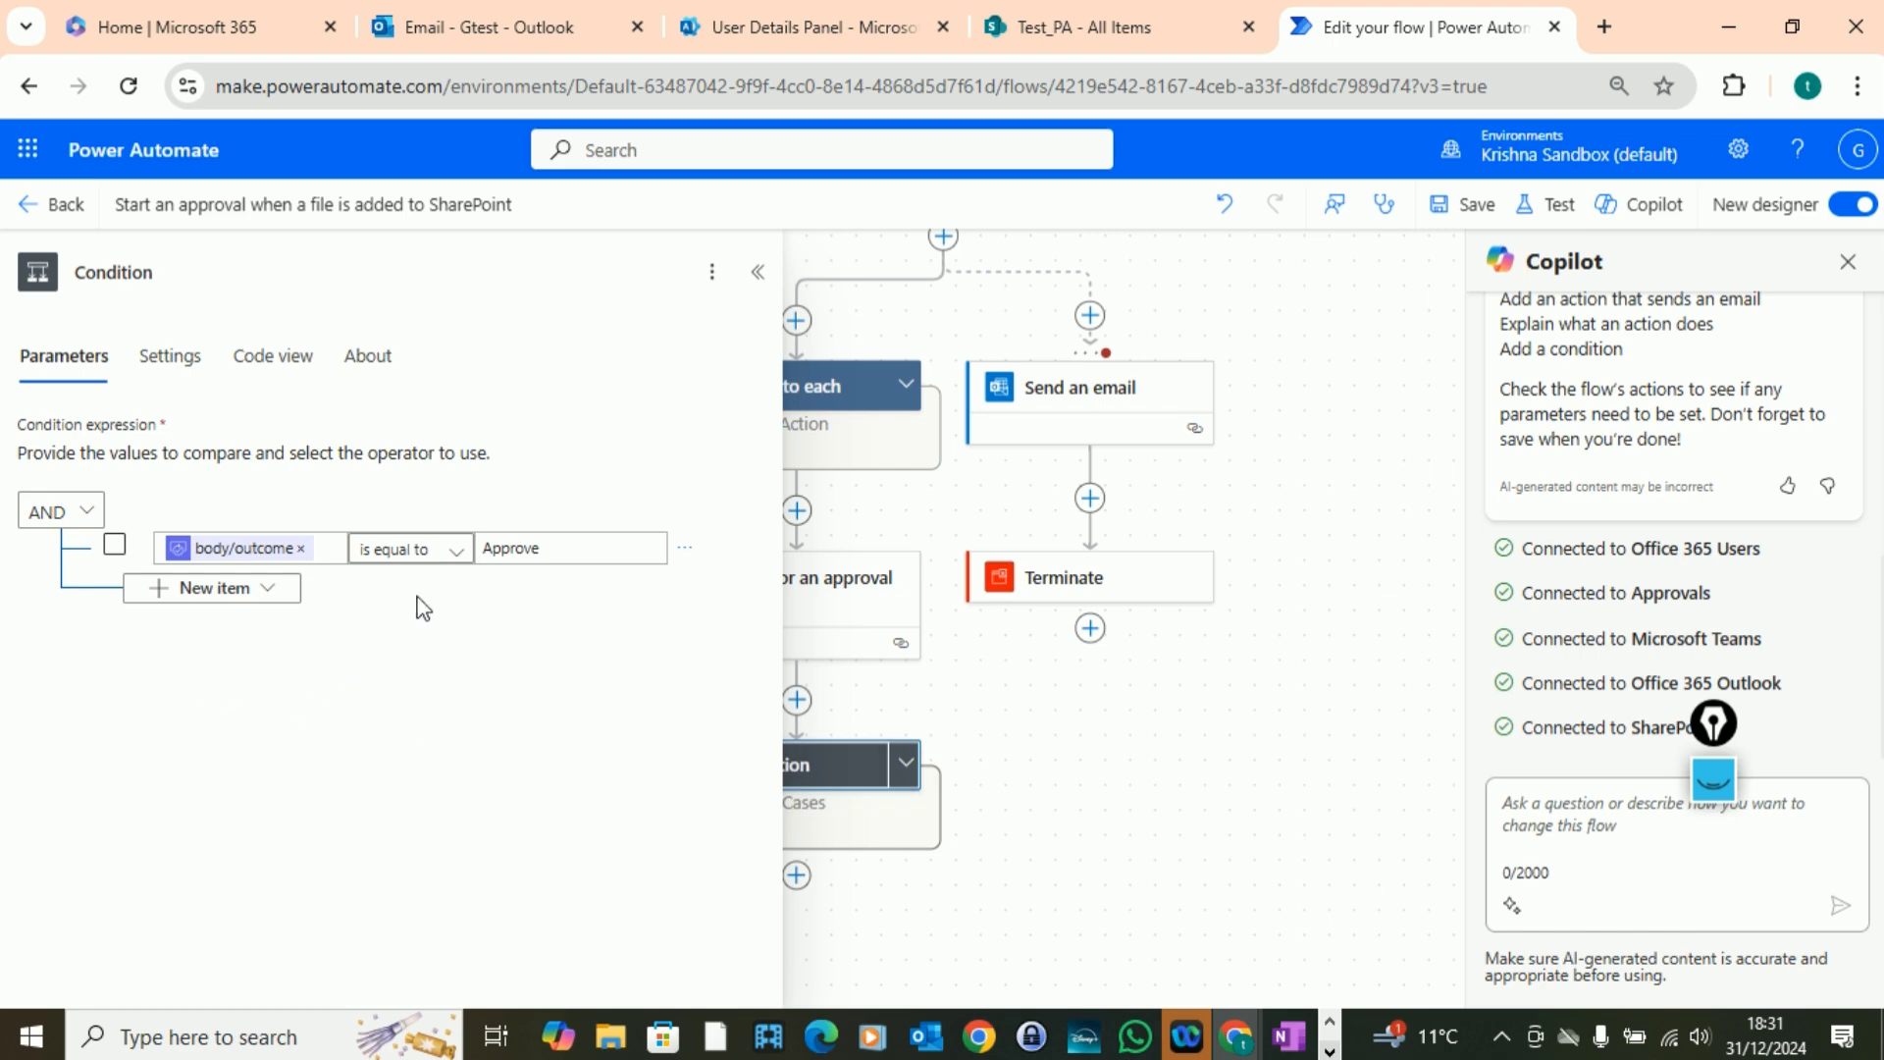
pyautogui.click(460, 555)
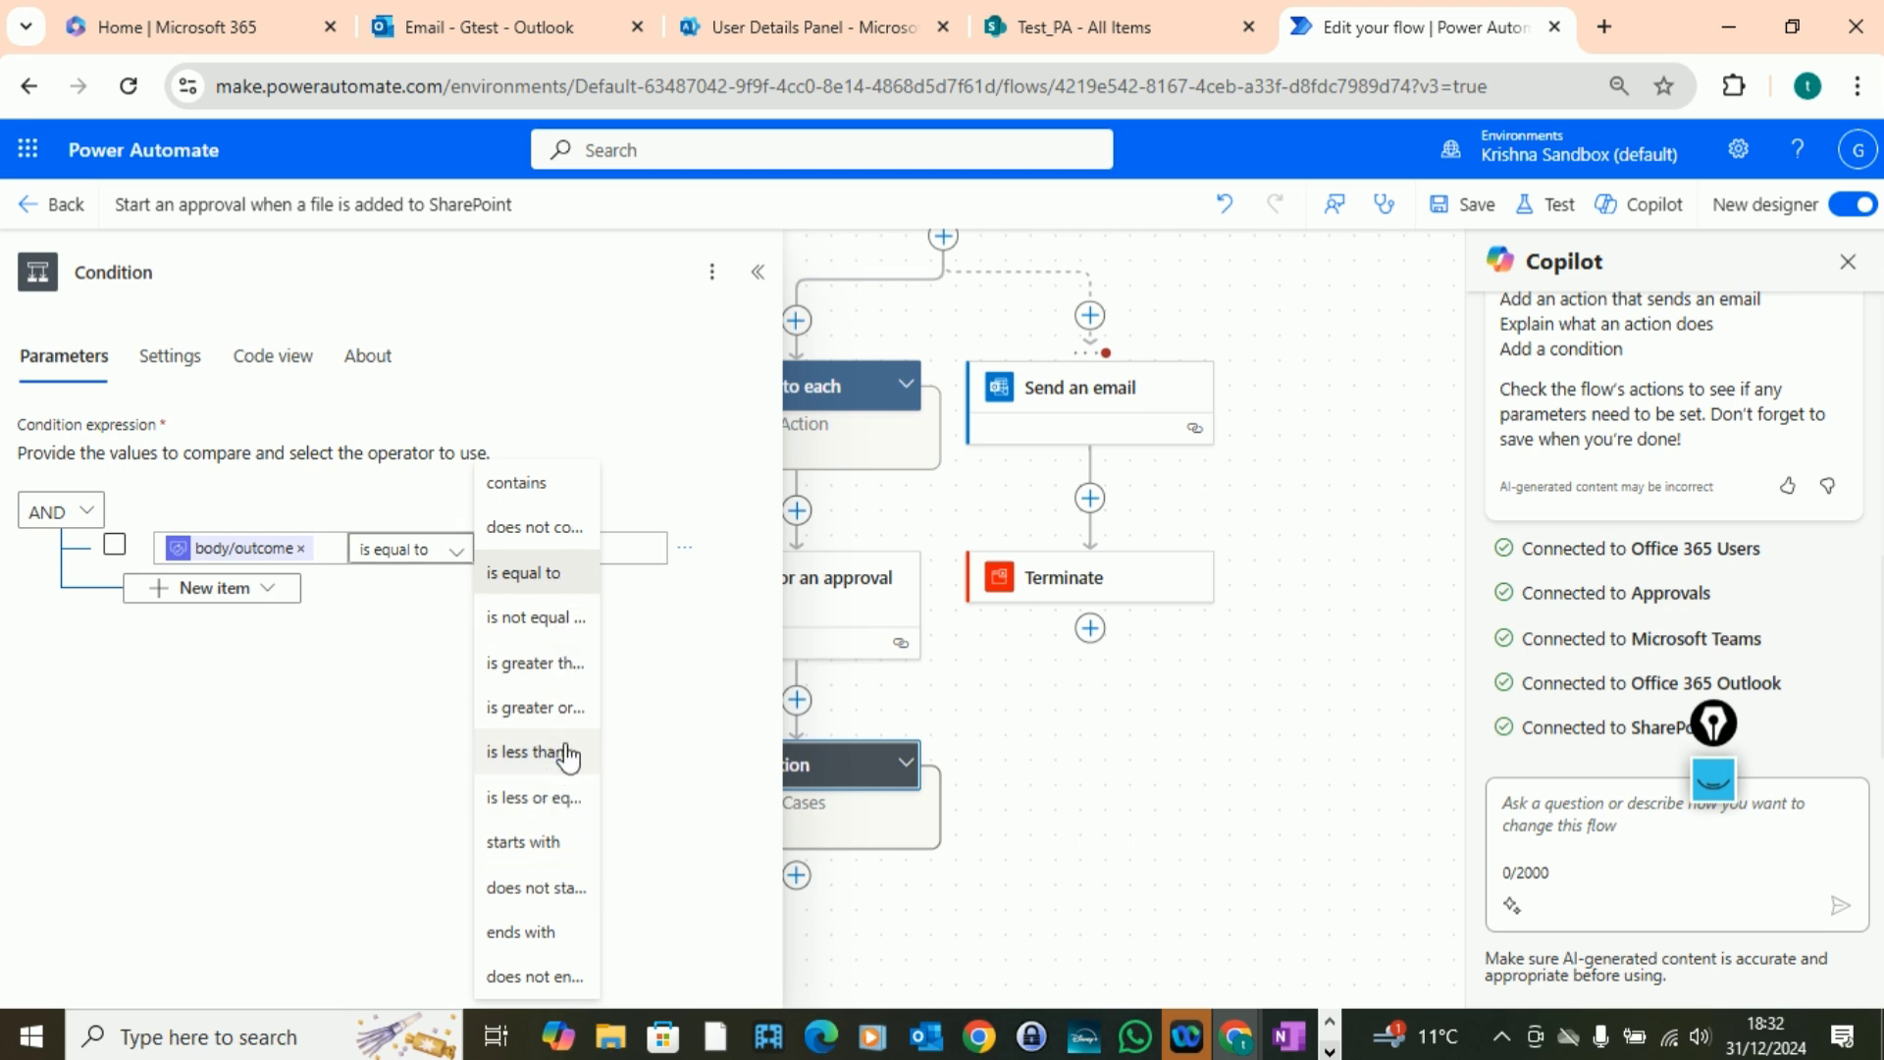
pyautogui.click(399, 673)
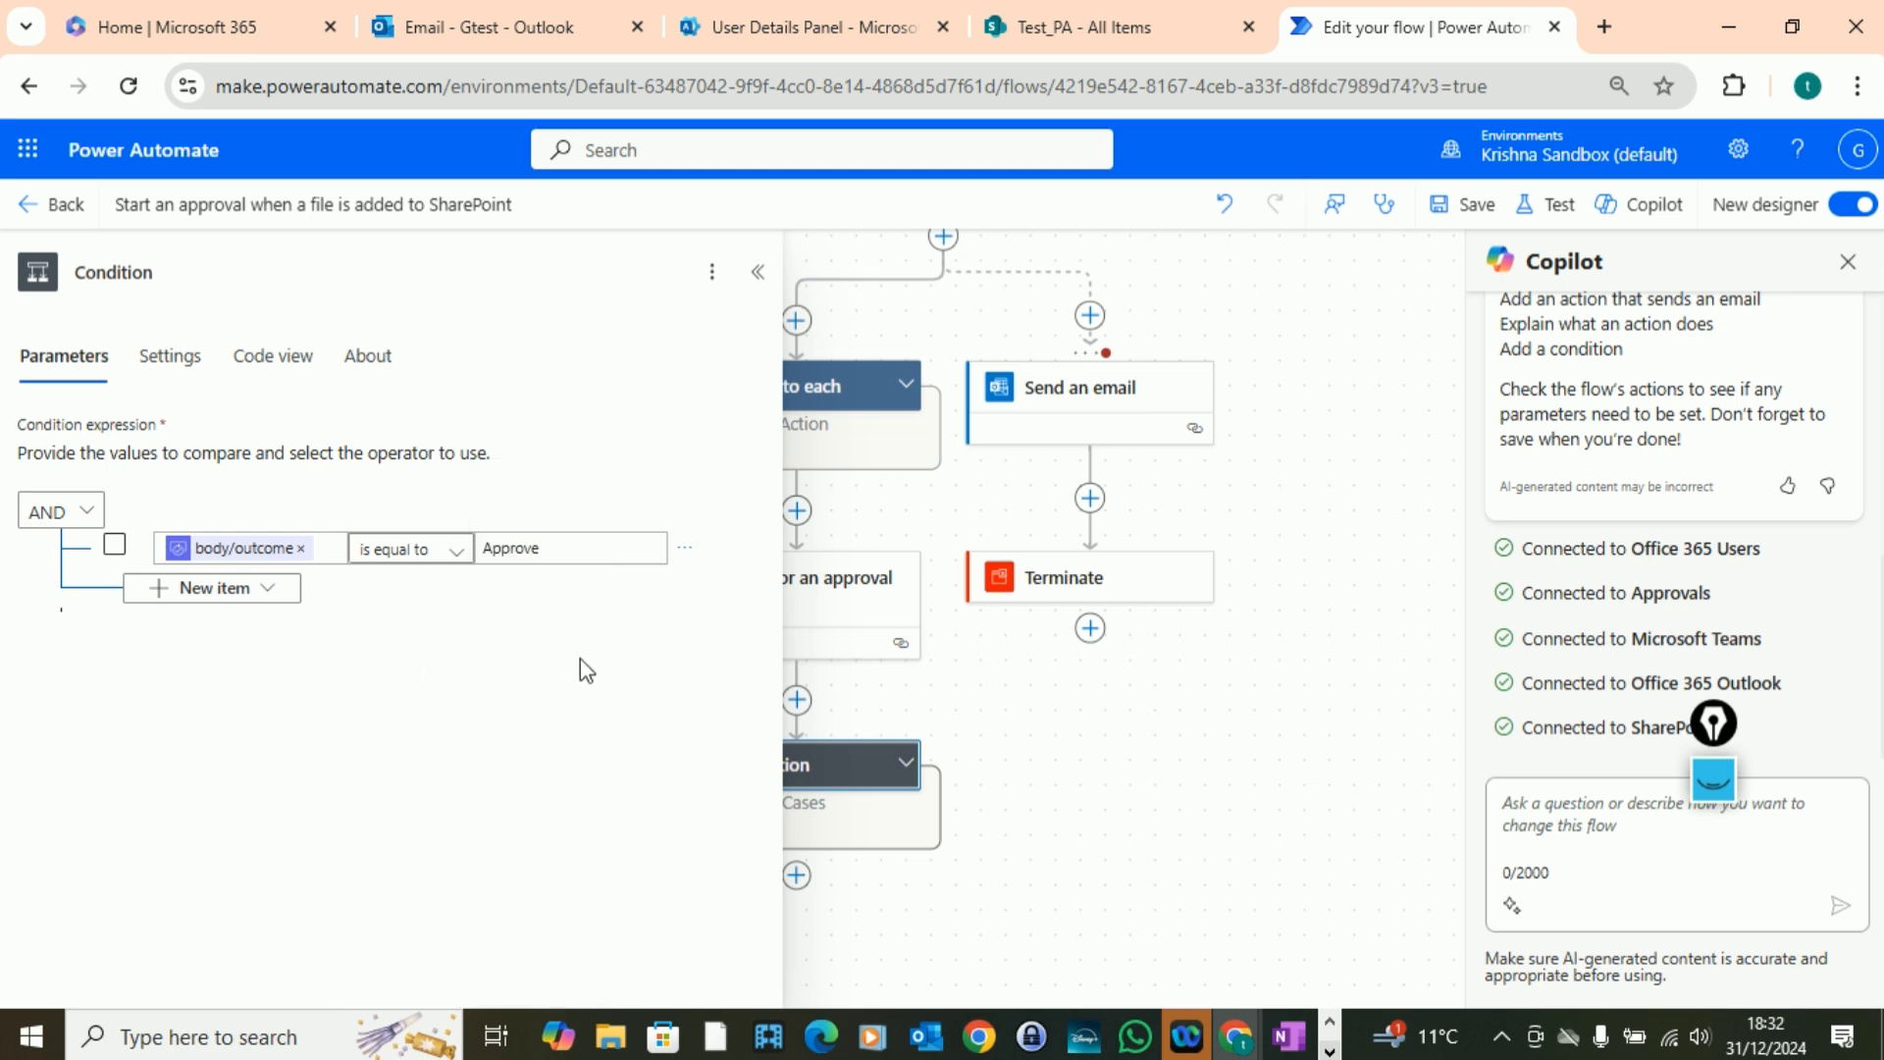
pyautogui.click(758, 272)
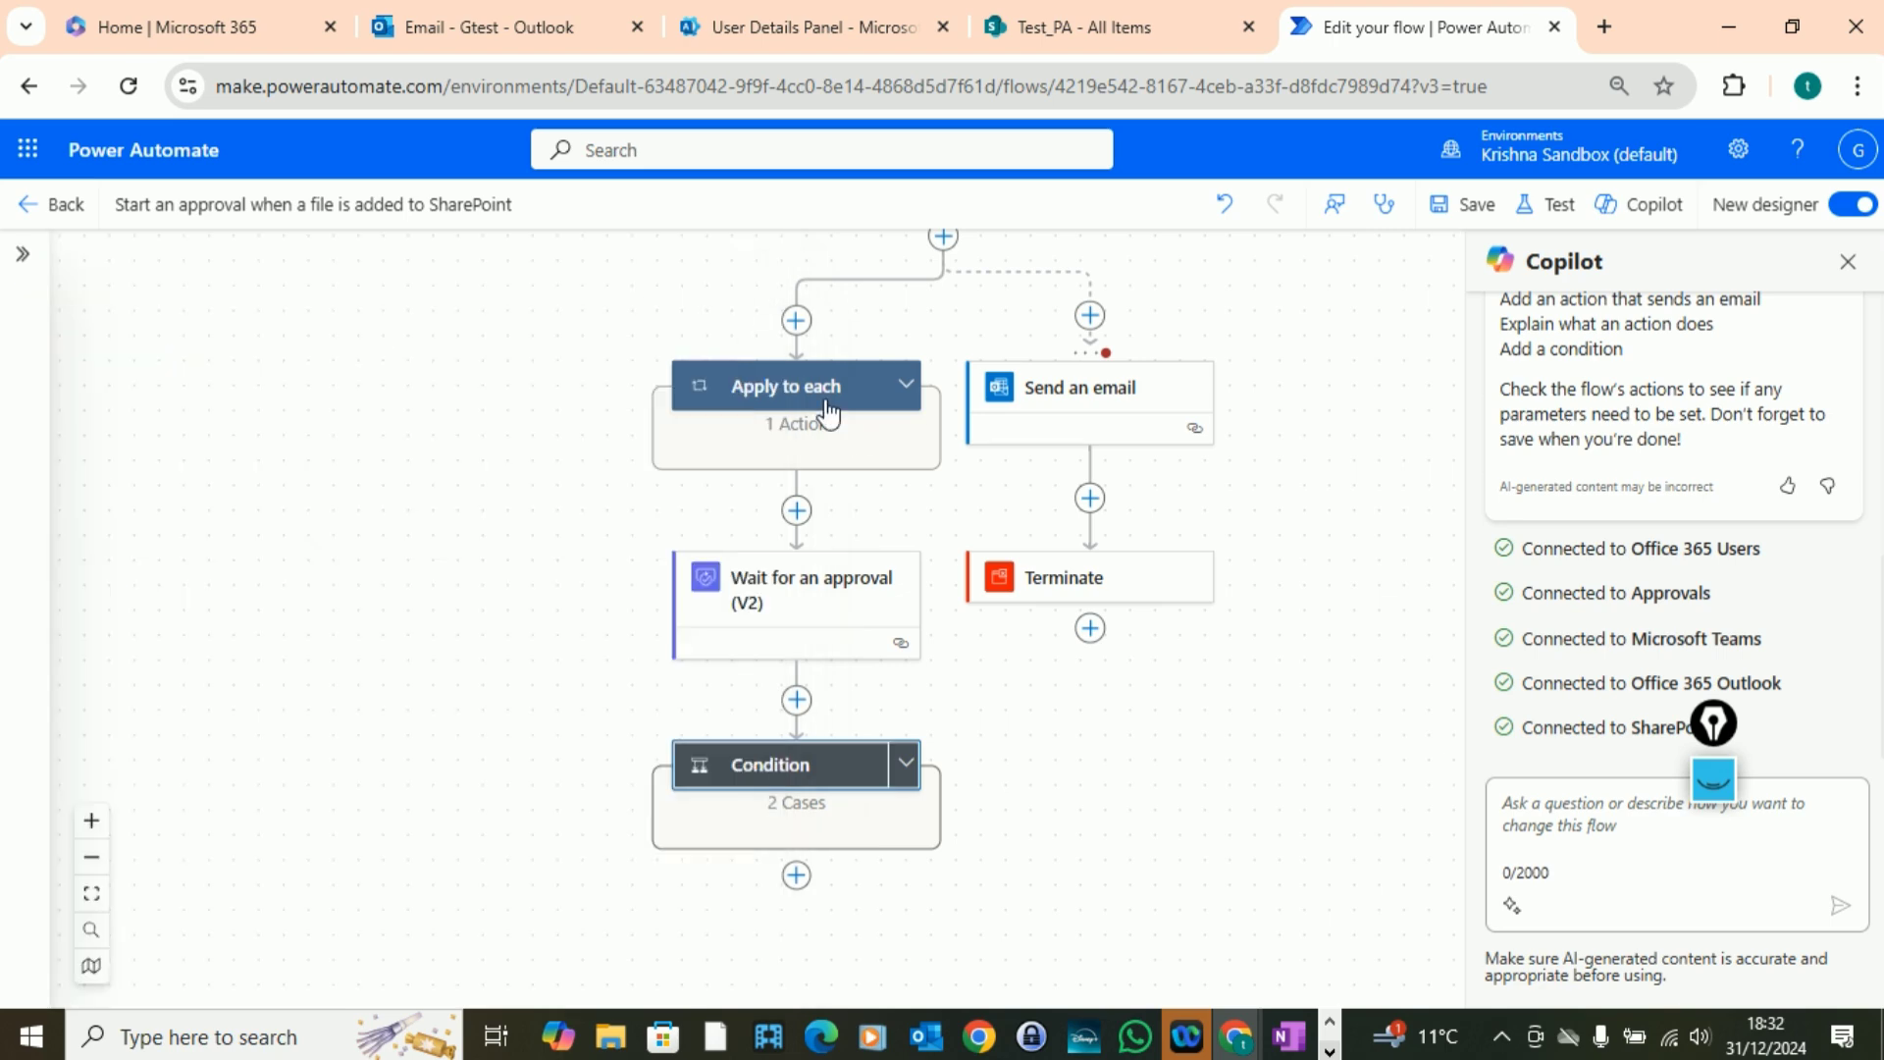
# - Review the whole flow from the file-created trigger through the approval and email branches to the Condition
pyautogui.scroll(7, 1222, 752)
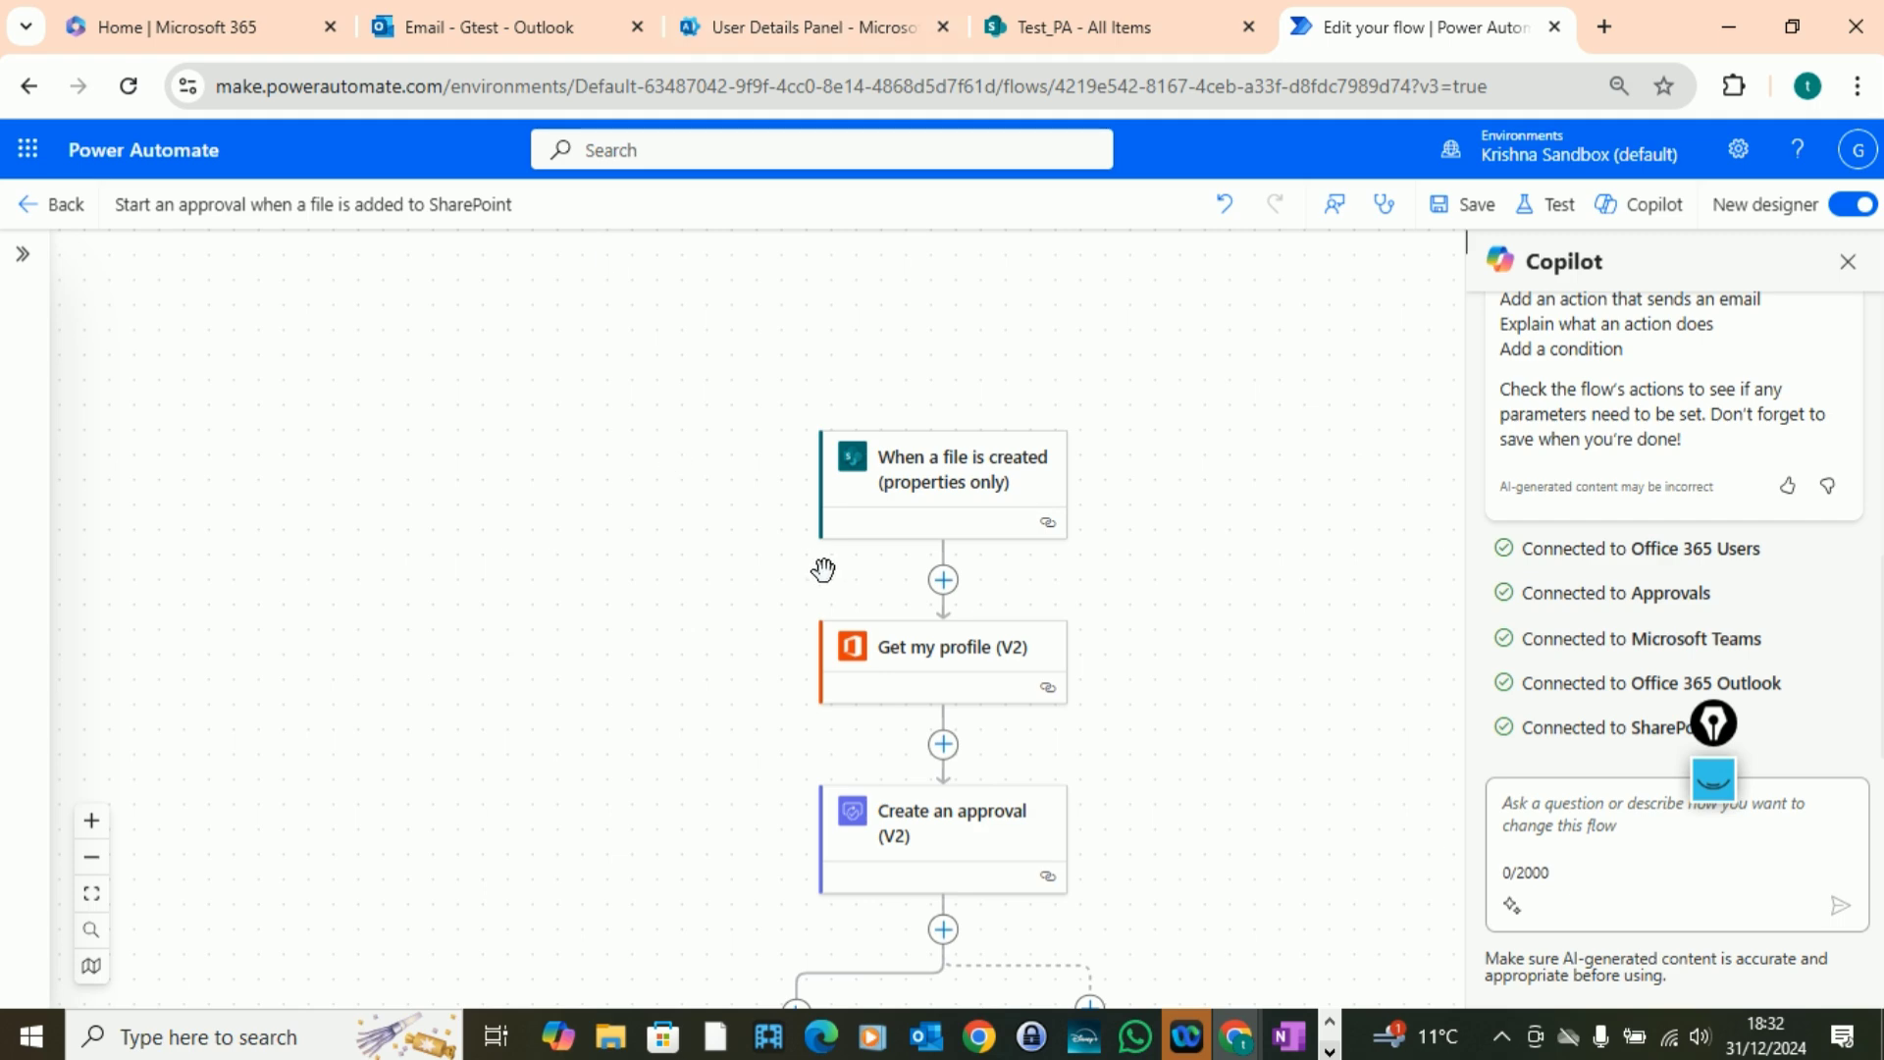
pyautogui.scroll(-4, 1274, 780)
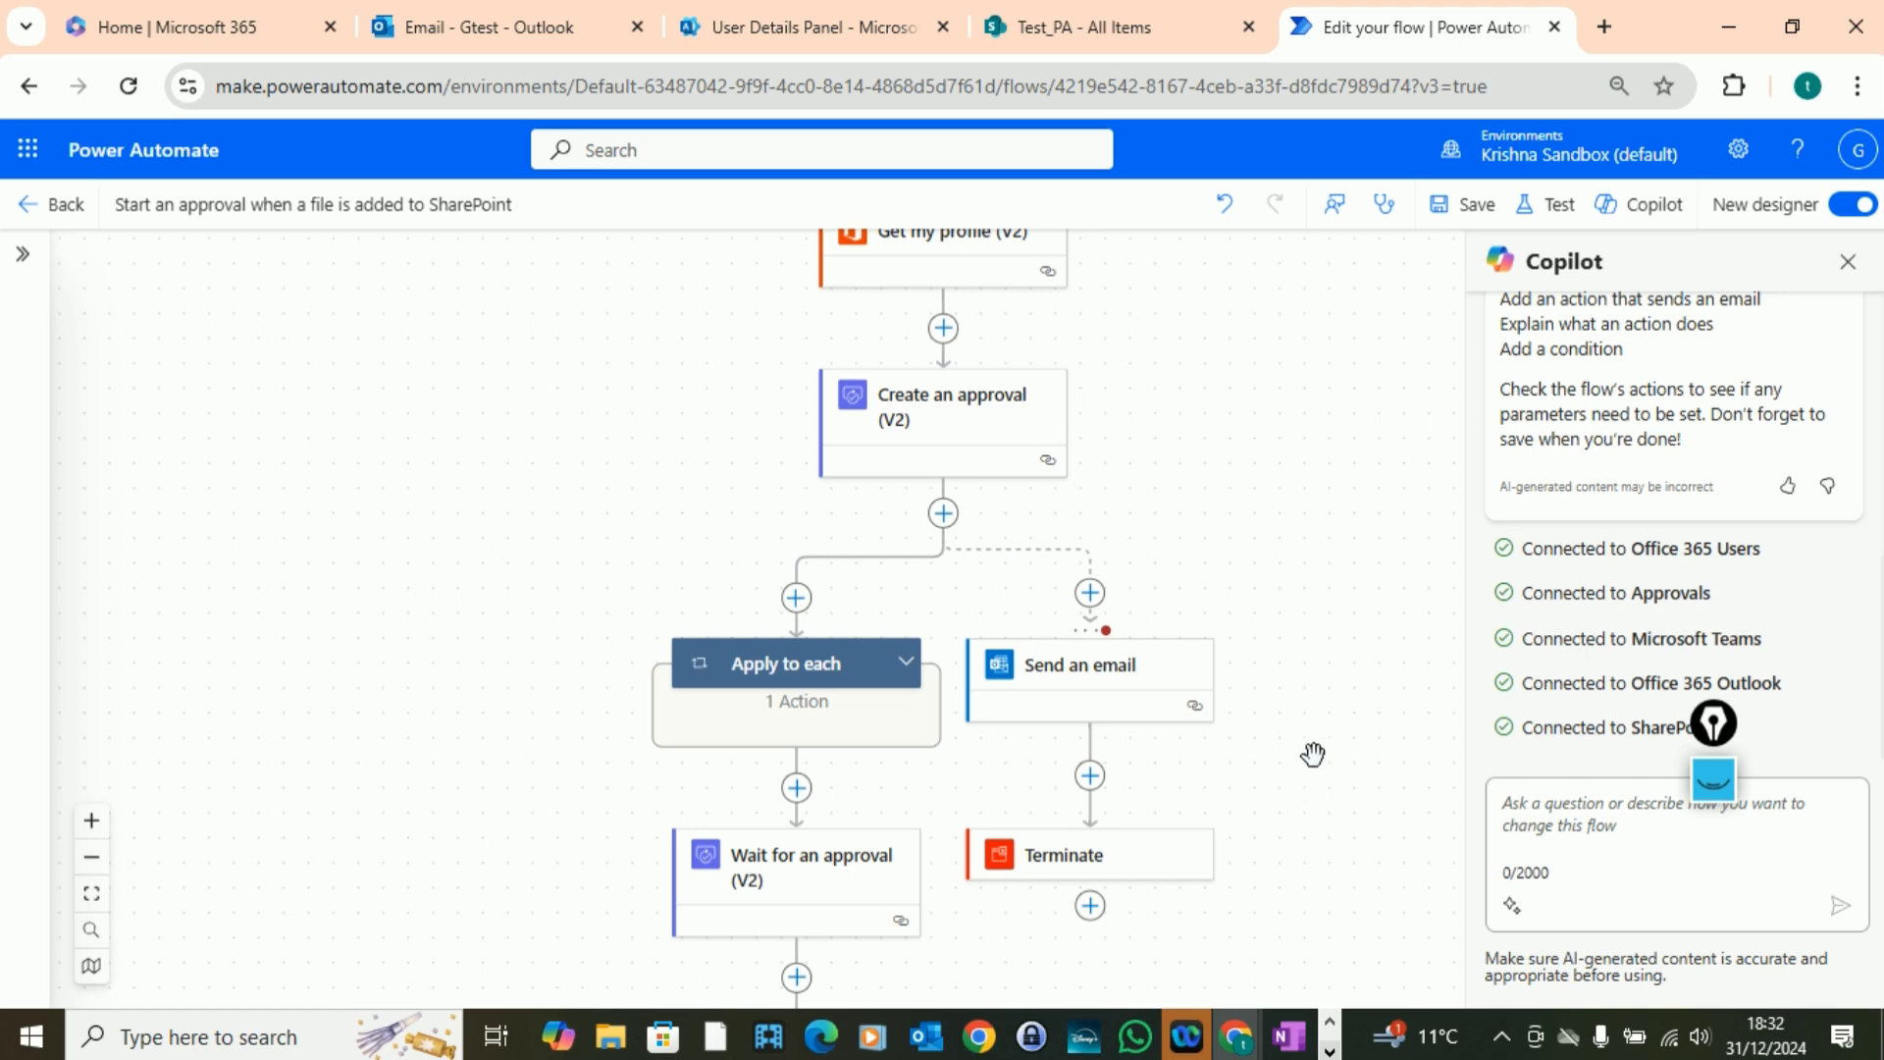
pyautogui.scroll(-2, 1335, 764)
pyautogui.scroll(-2, 1325, 768)
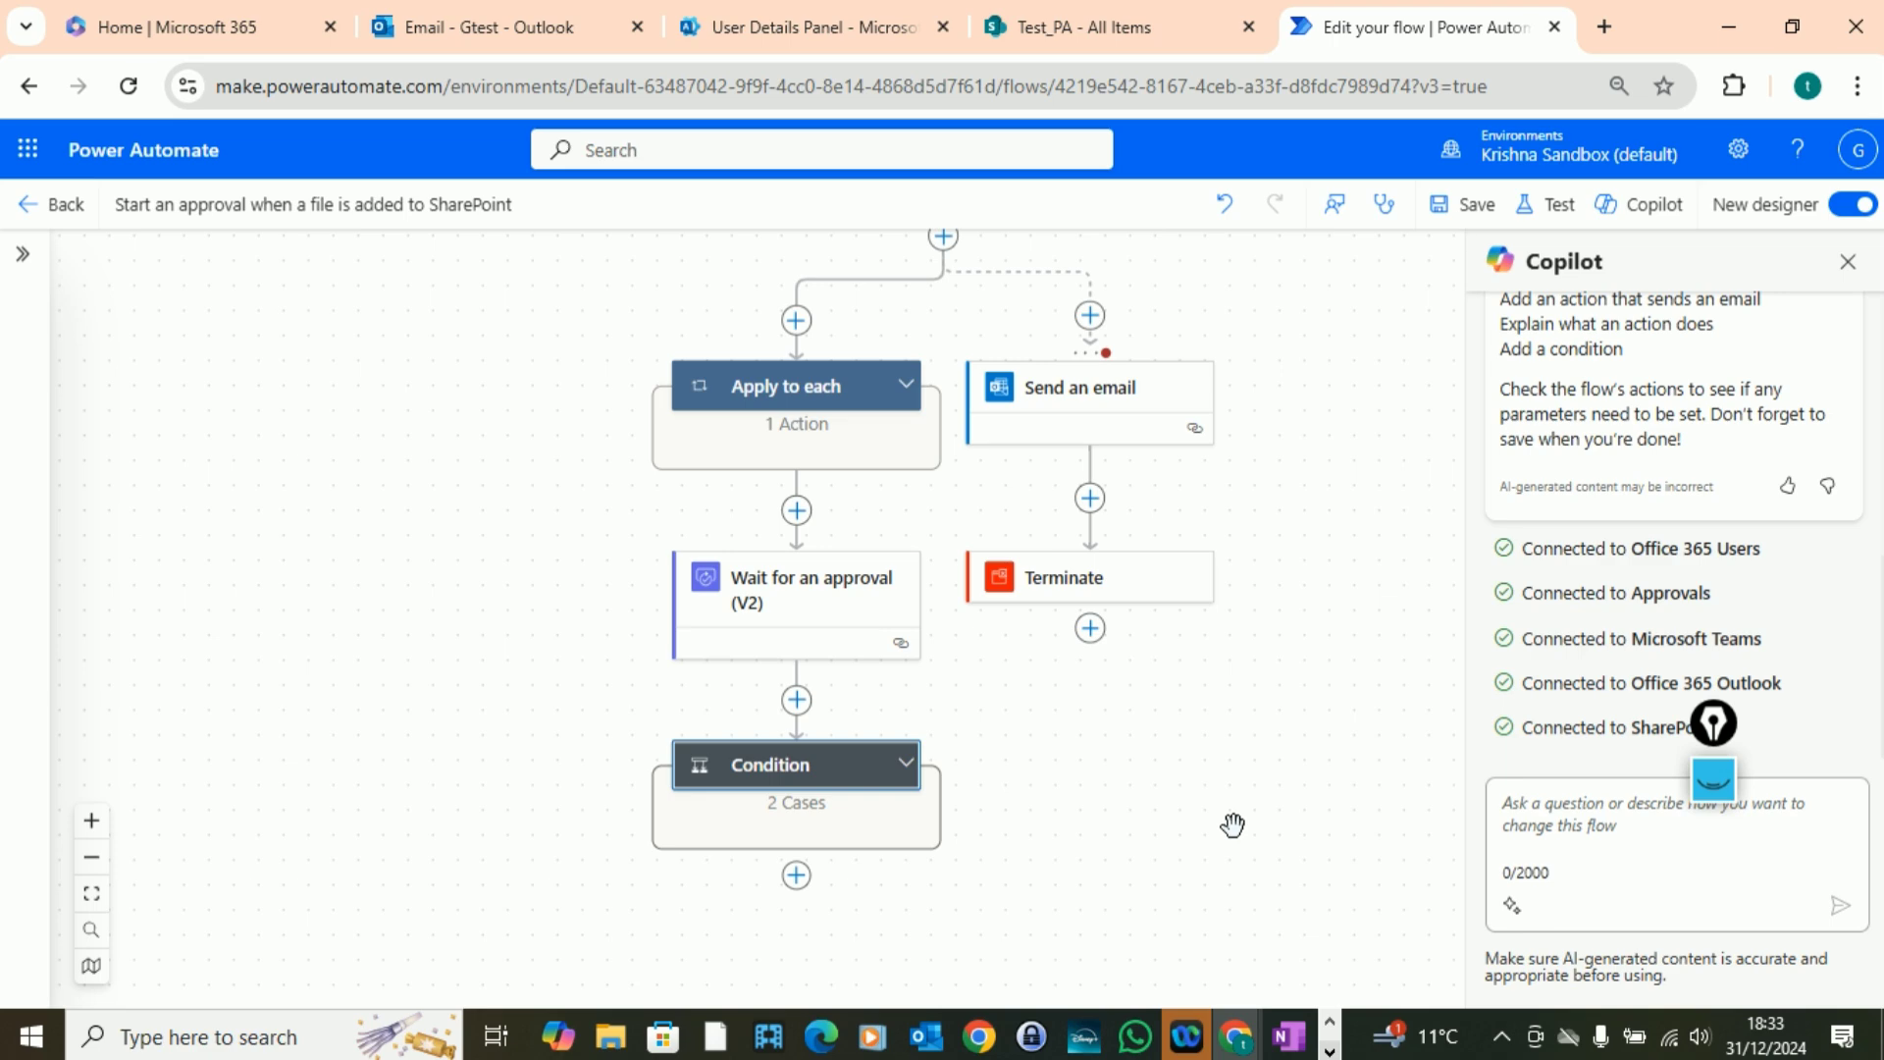
pyautogui.scroll(5, 1247, 736)
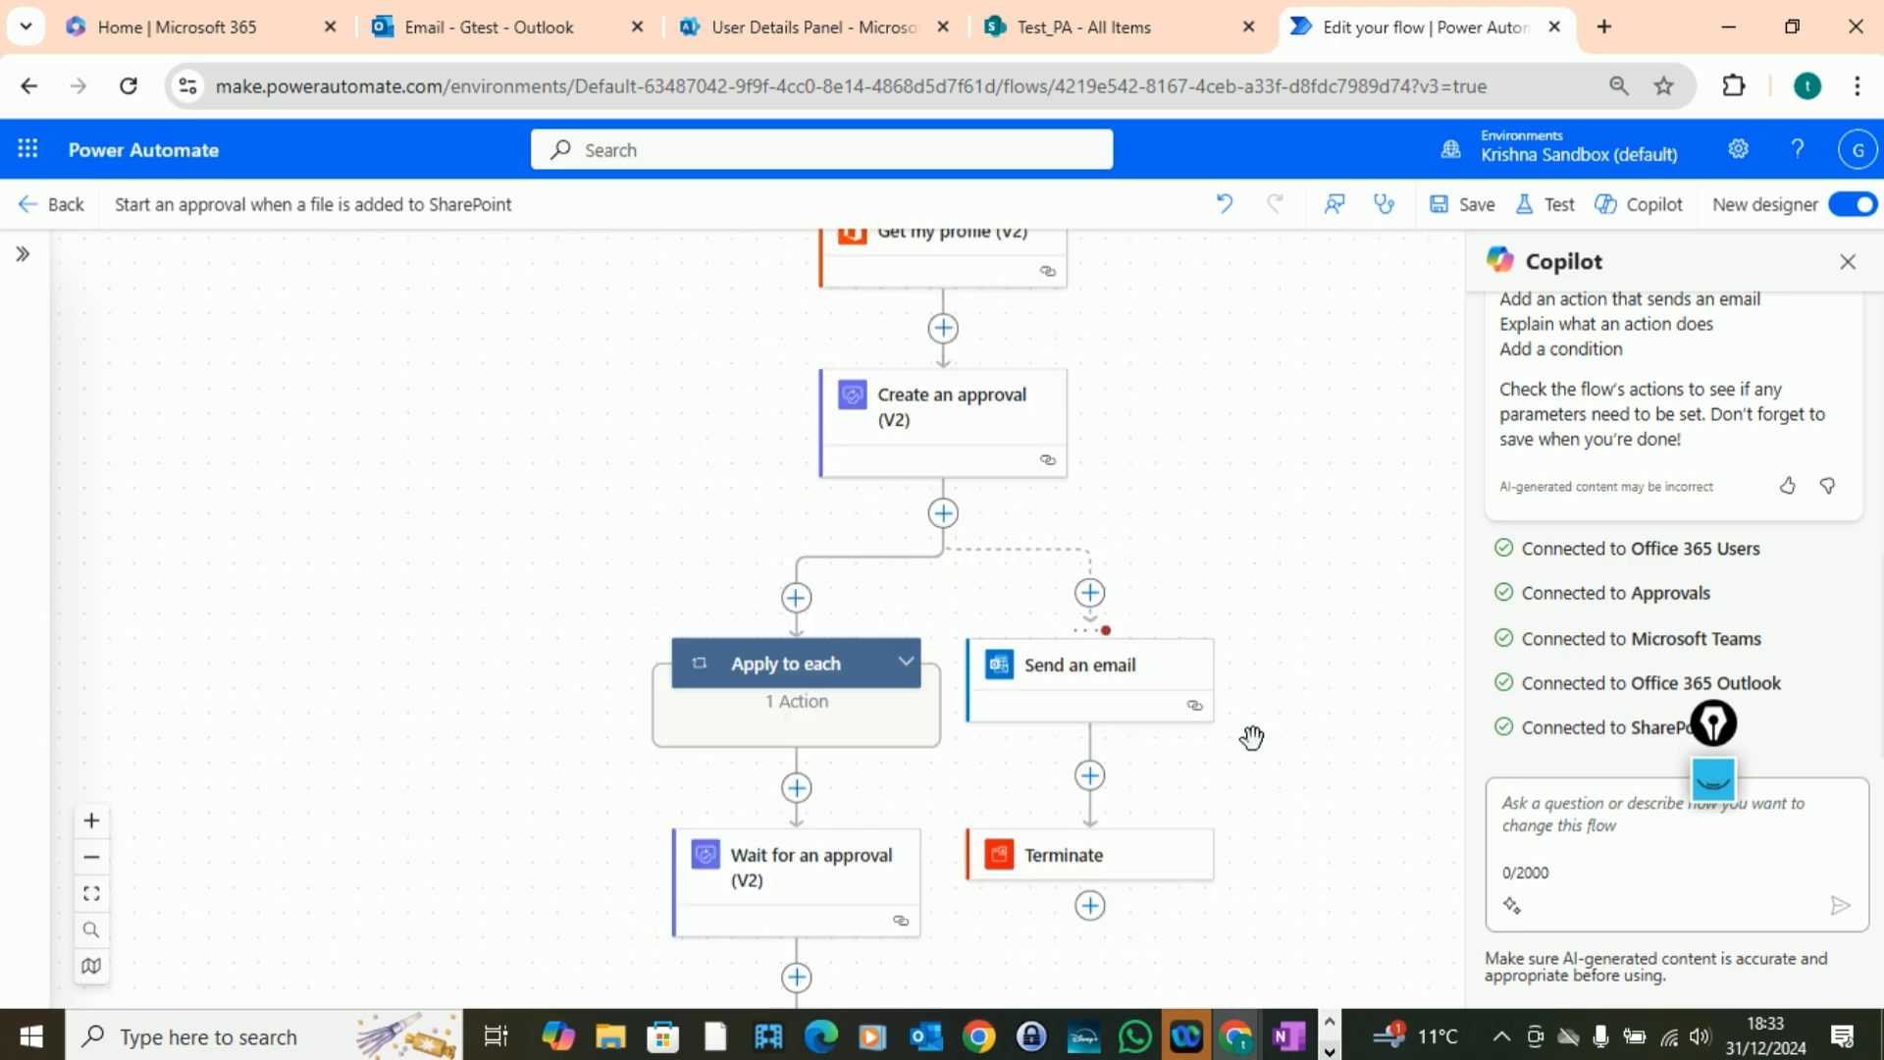
pyautogui.scroll(1, 1242, 694)
pyautogui.scroll(-7, 1241, 631)
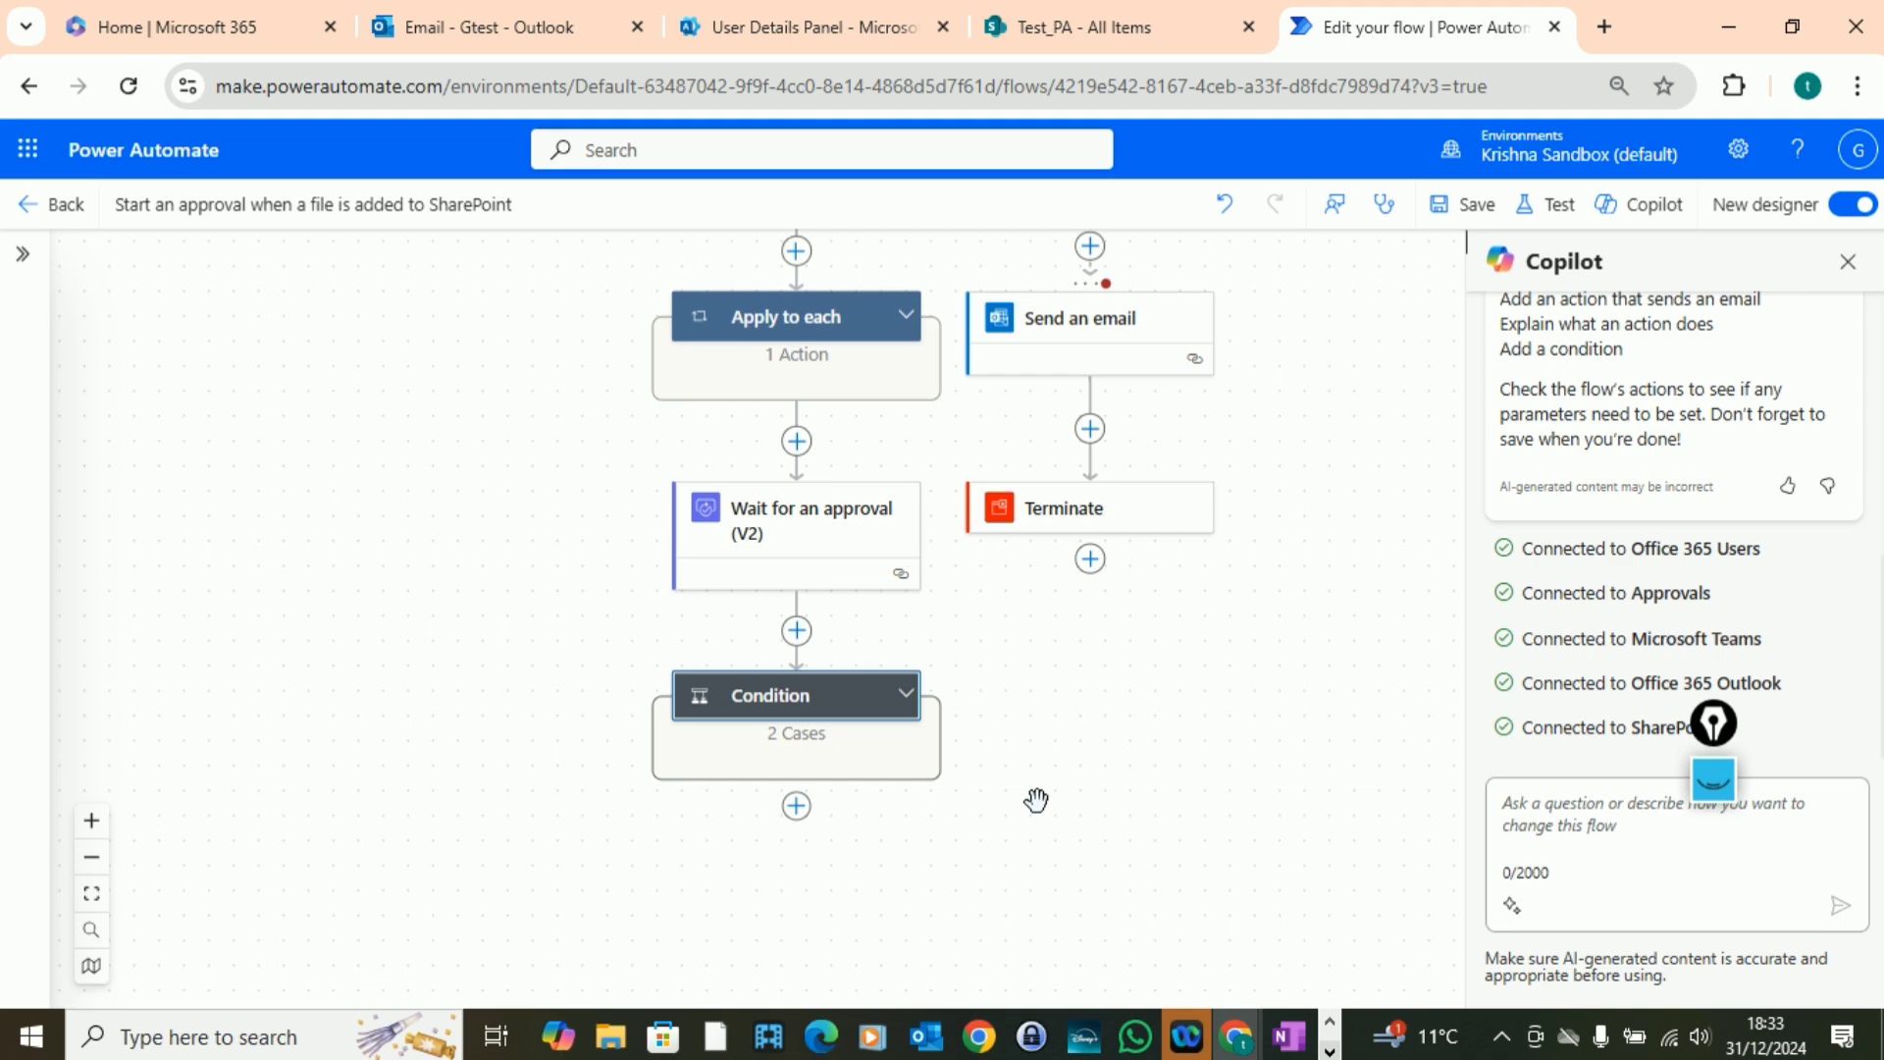
pyautogui.scroll(2, 1080, 785)
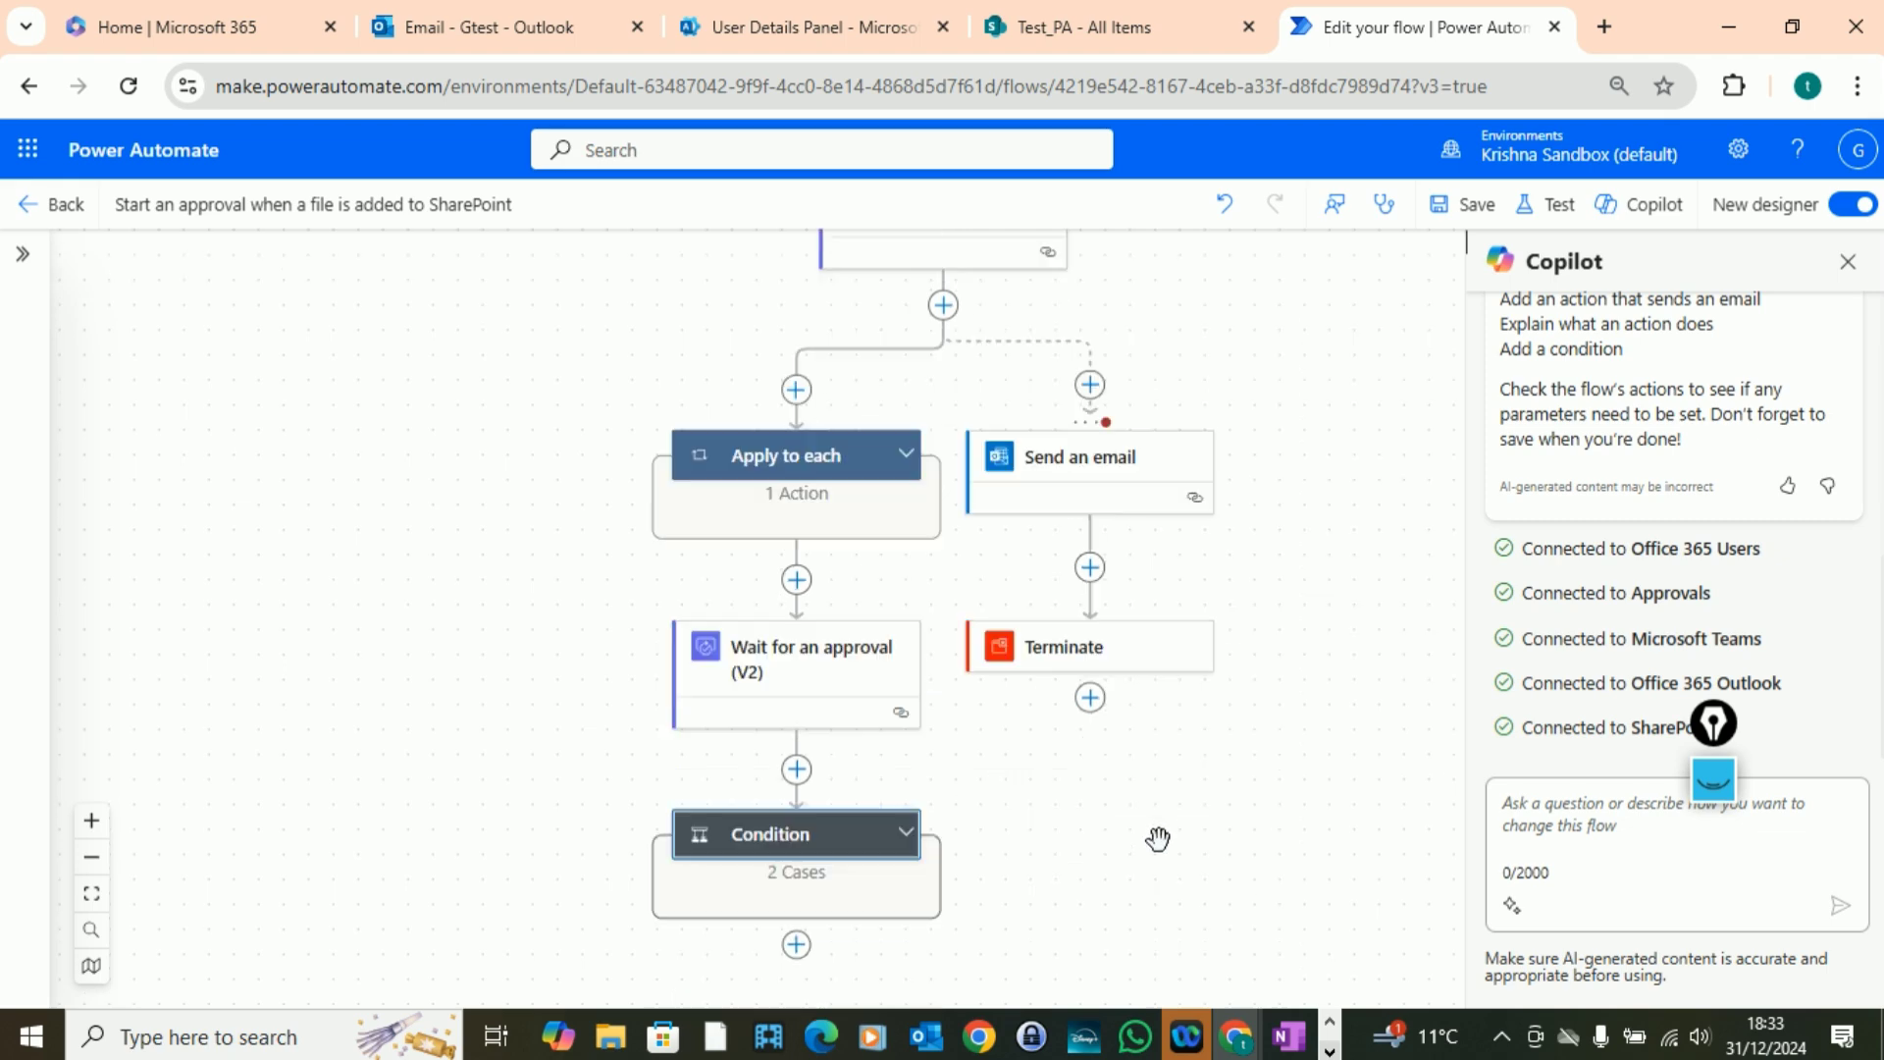
pyautogui.scroll(10, 1158, 838)
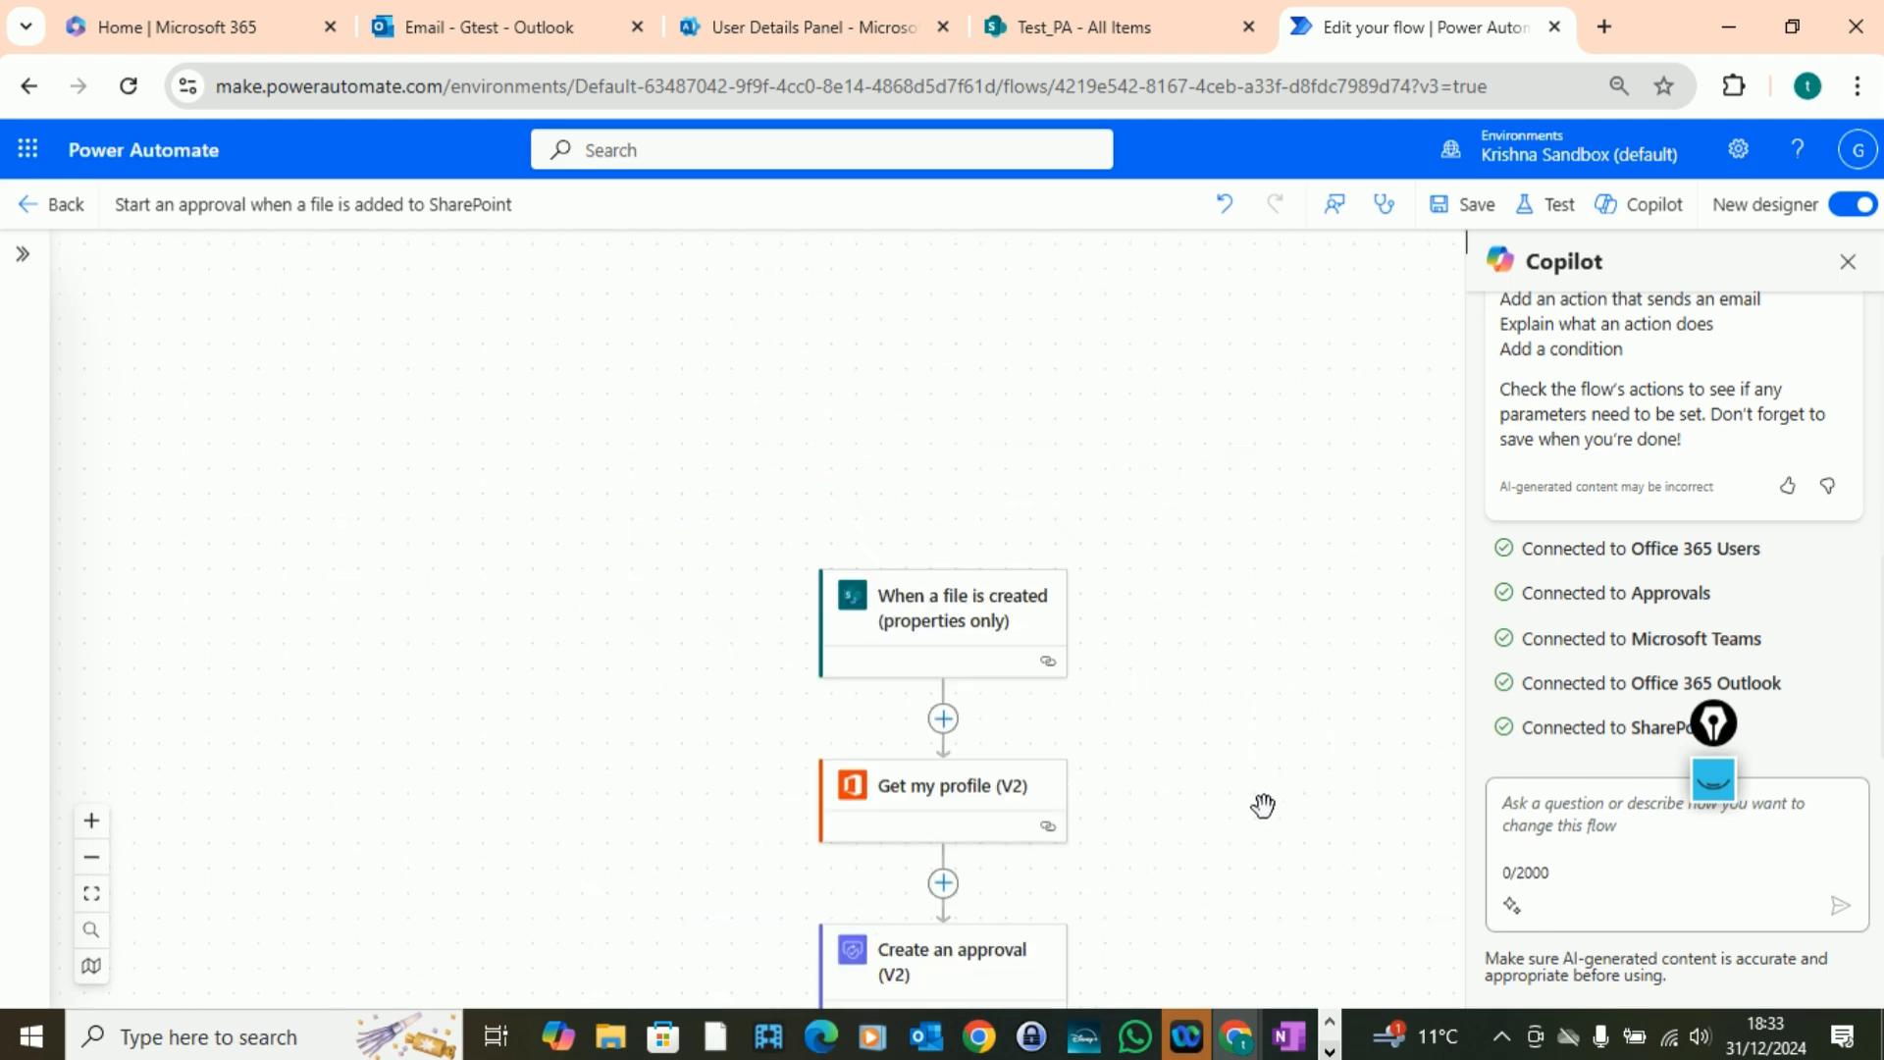
pyautogui.scroll(-7, 1266, 786)
pyautogui.scroll(3, 1281, 805)
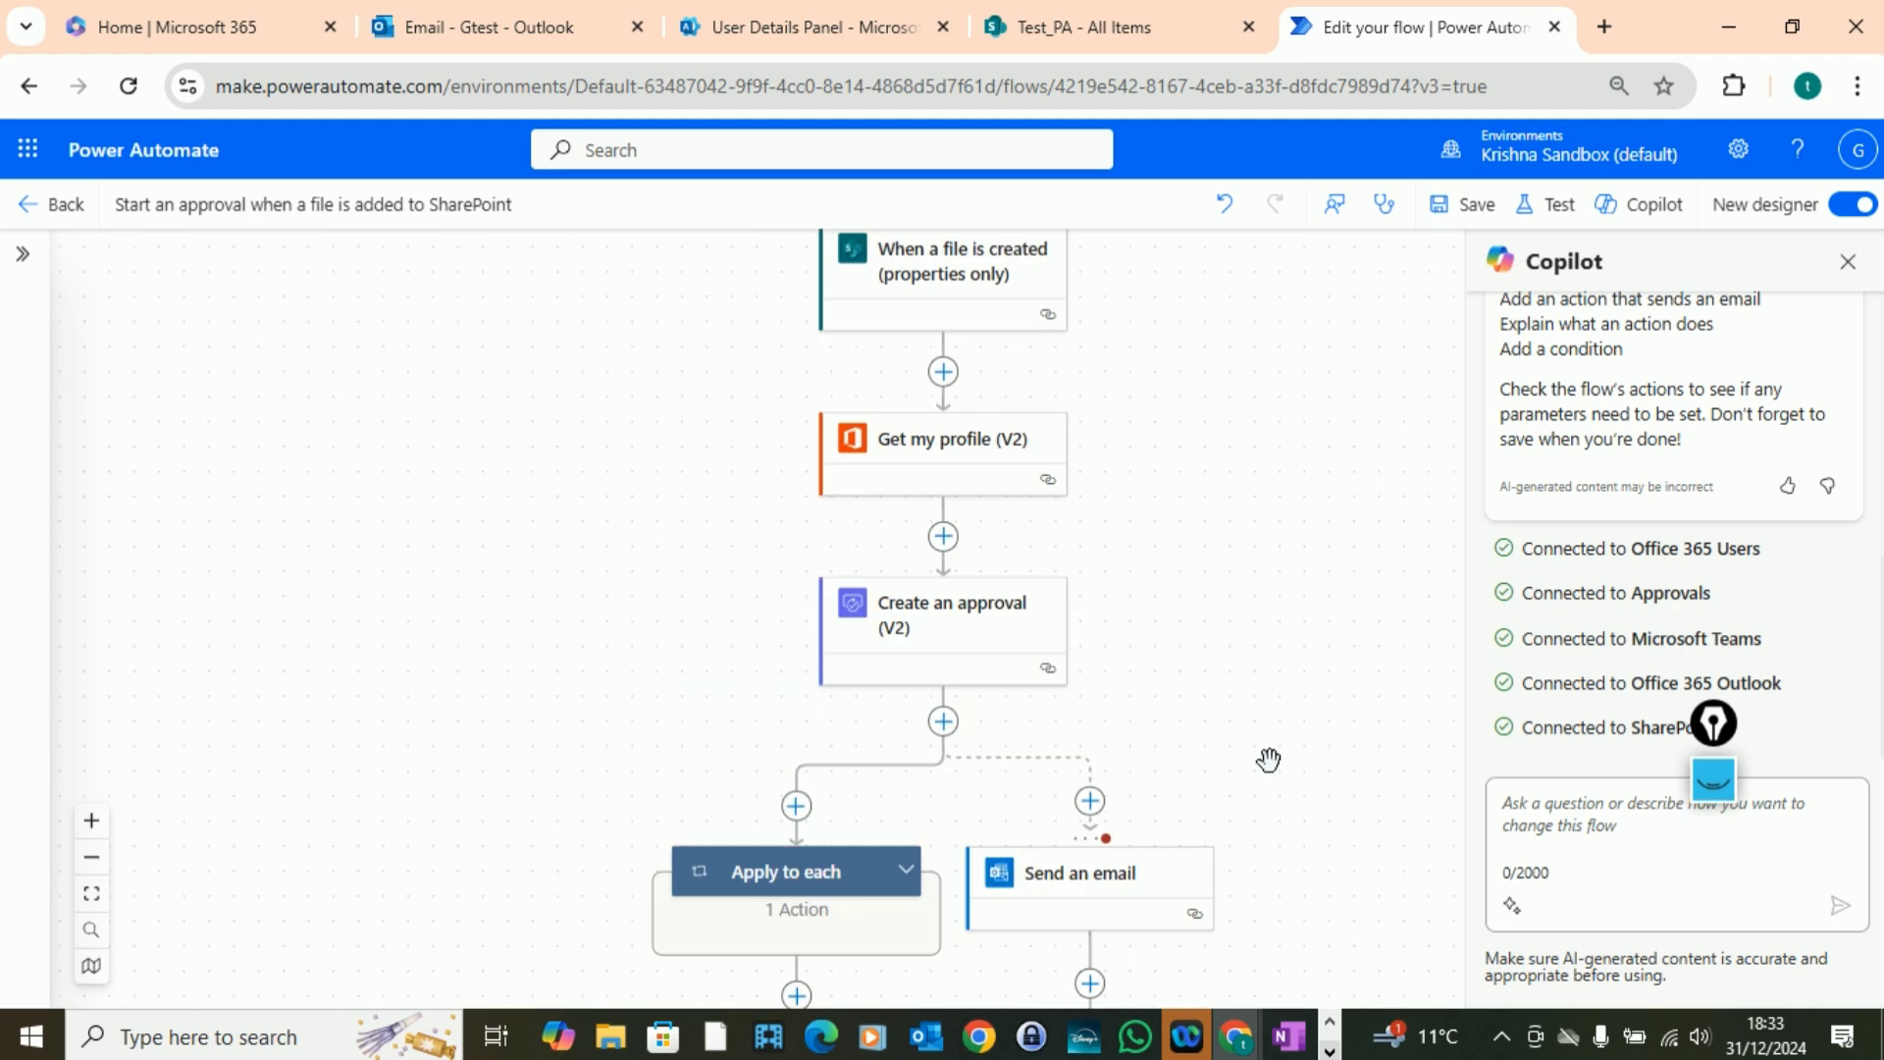
pyautogui.scroll(-6, 1217, 725)
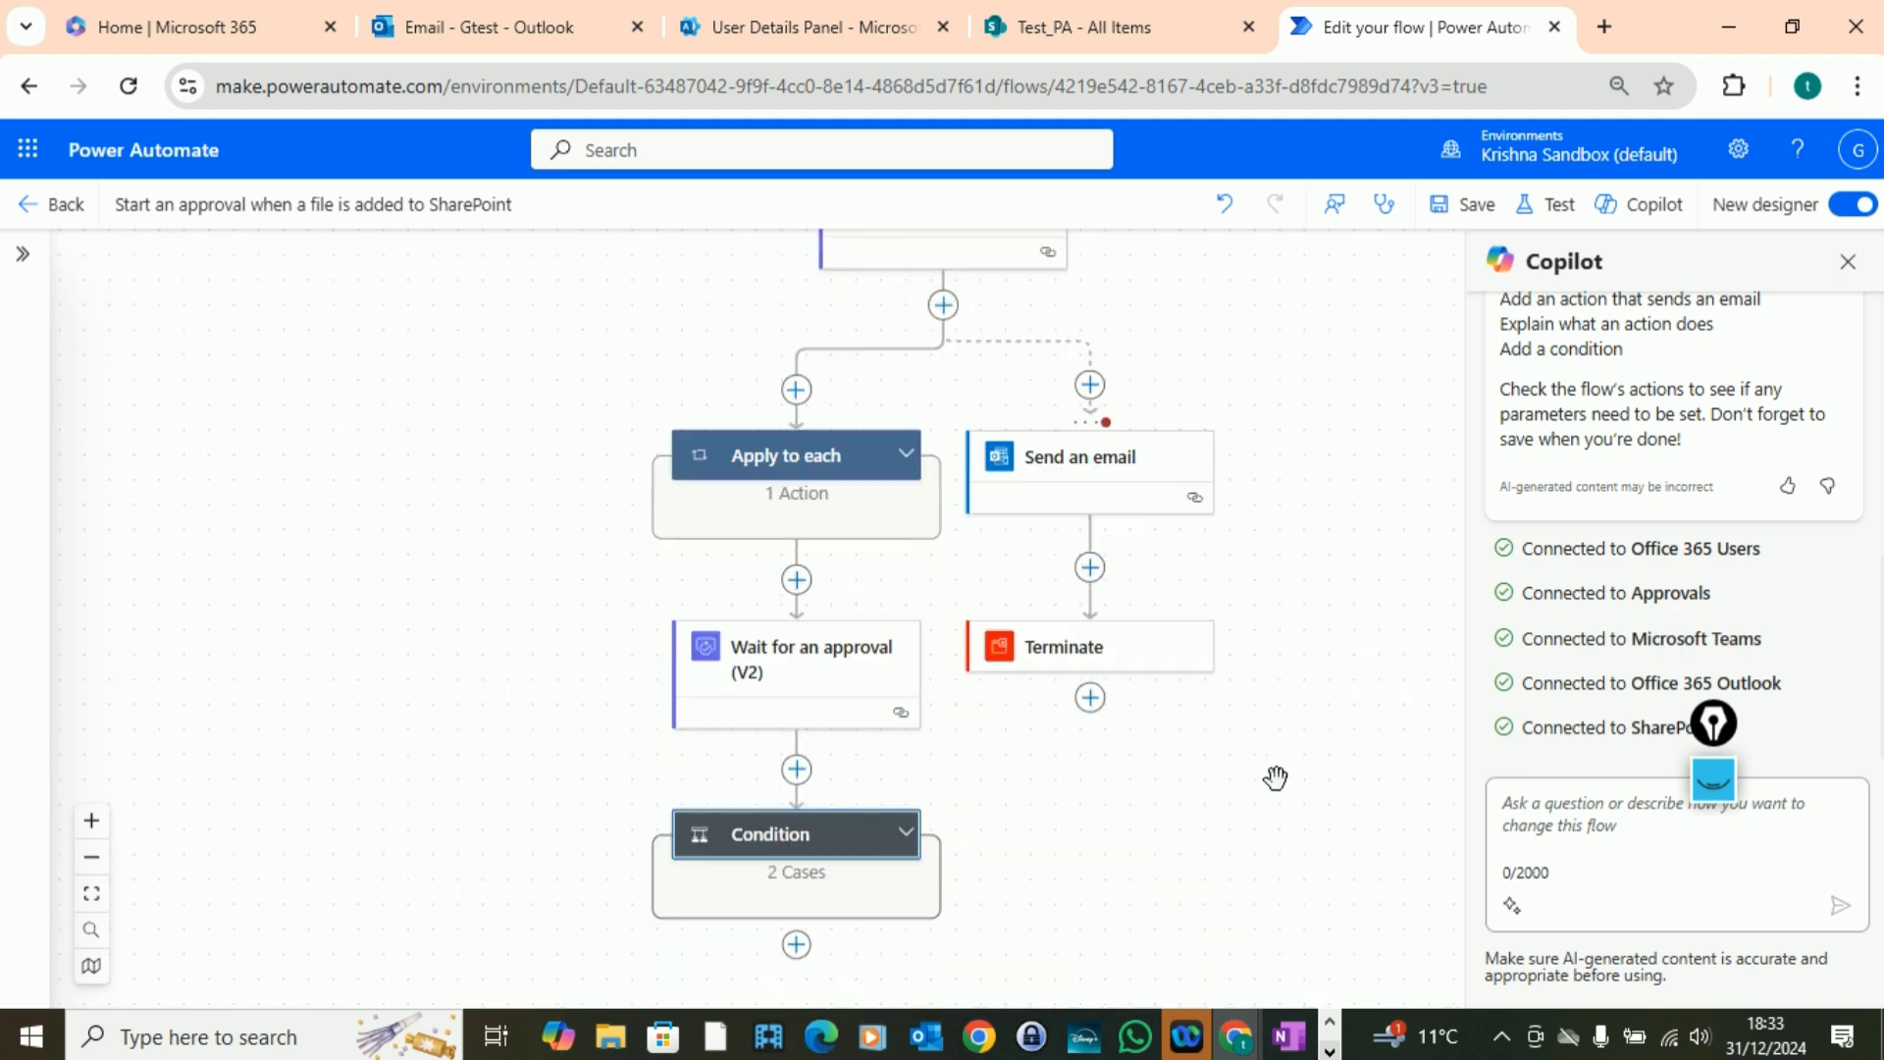
# - Save the approval flow and check it for errors and warnings with the Flow Checker
pyautogui.scroll(8, 1286, 746)
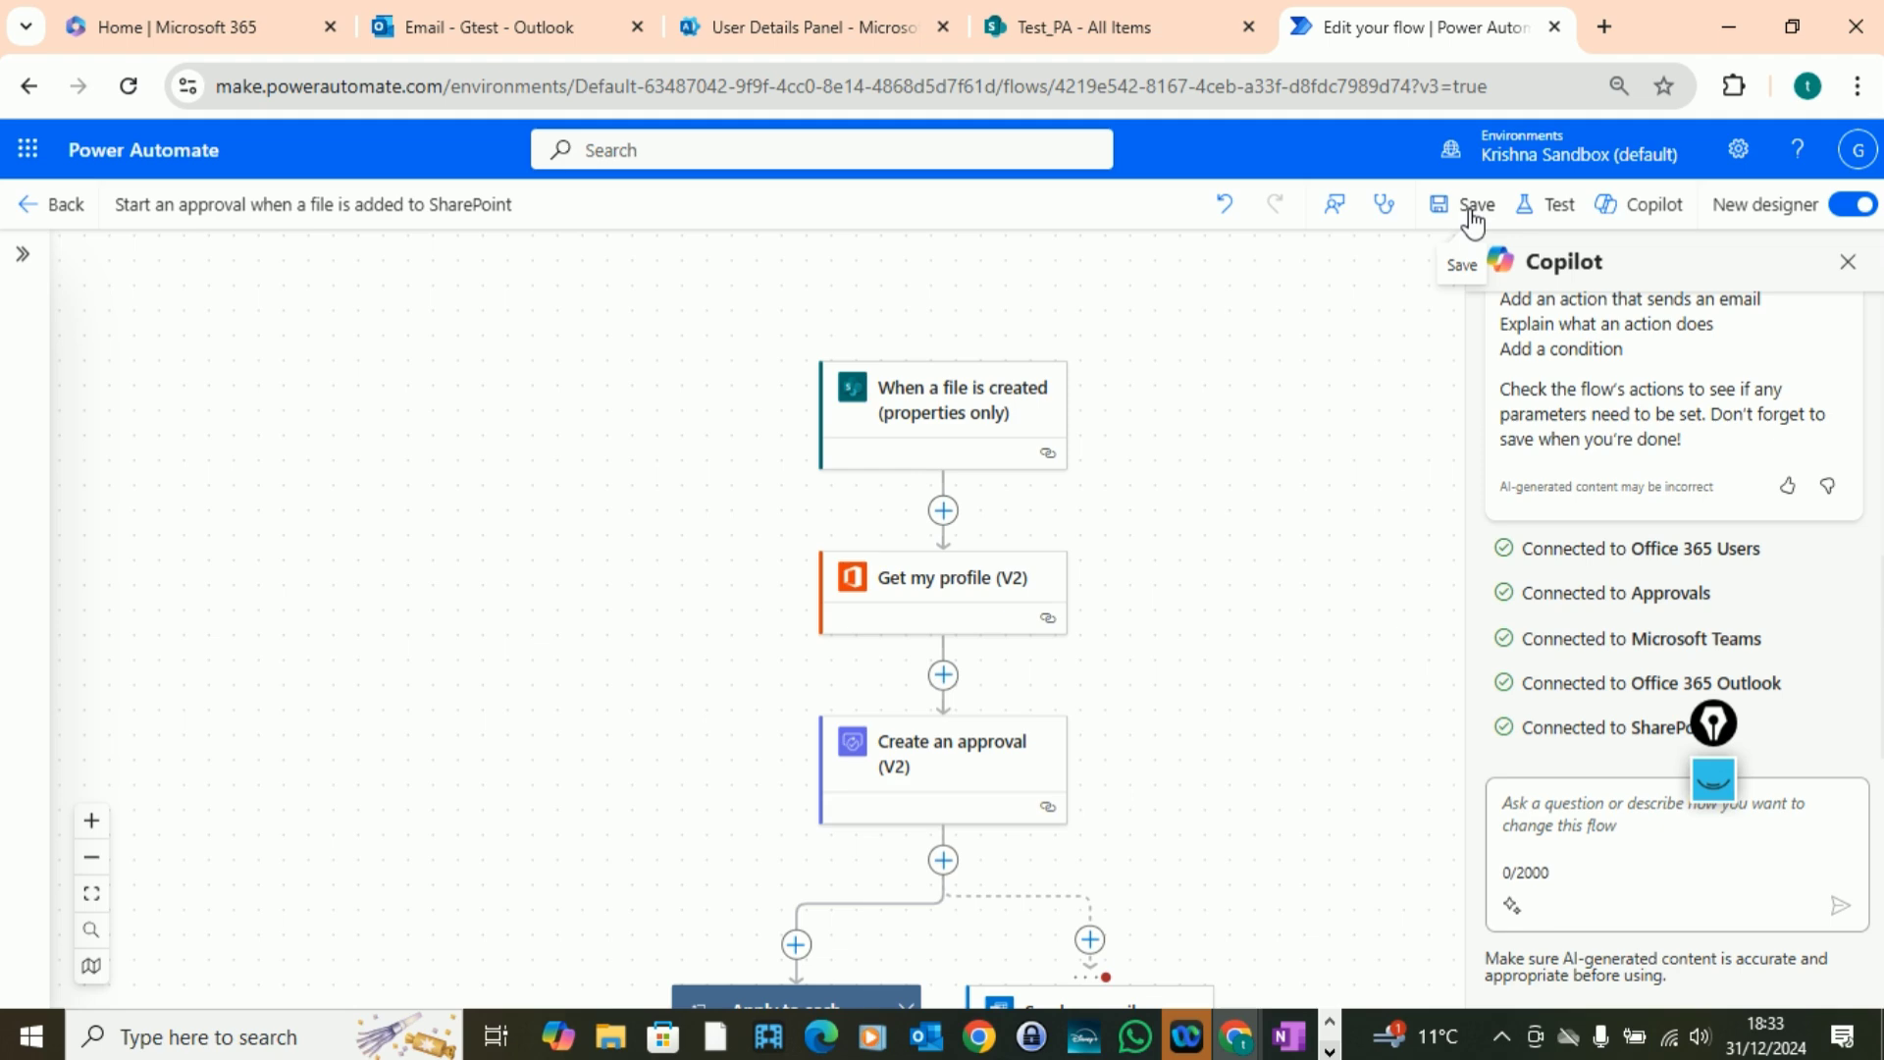
pyautogui.click(1472, 210)
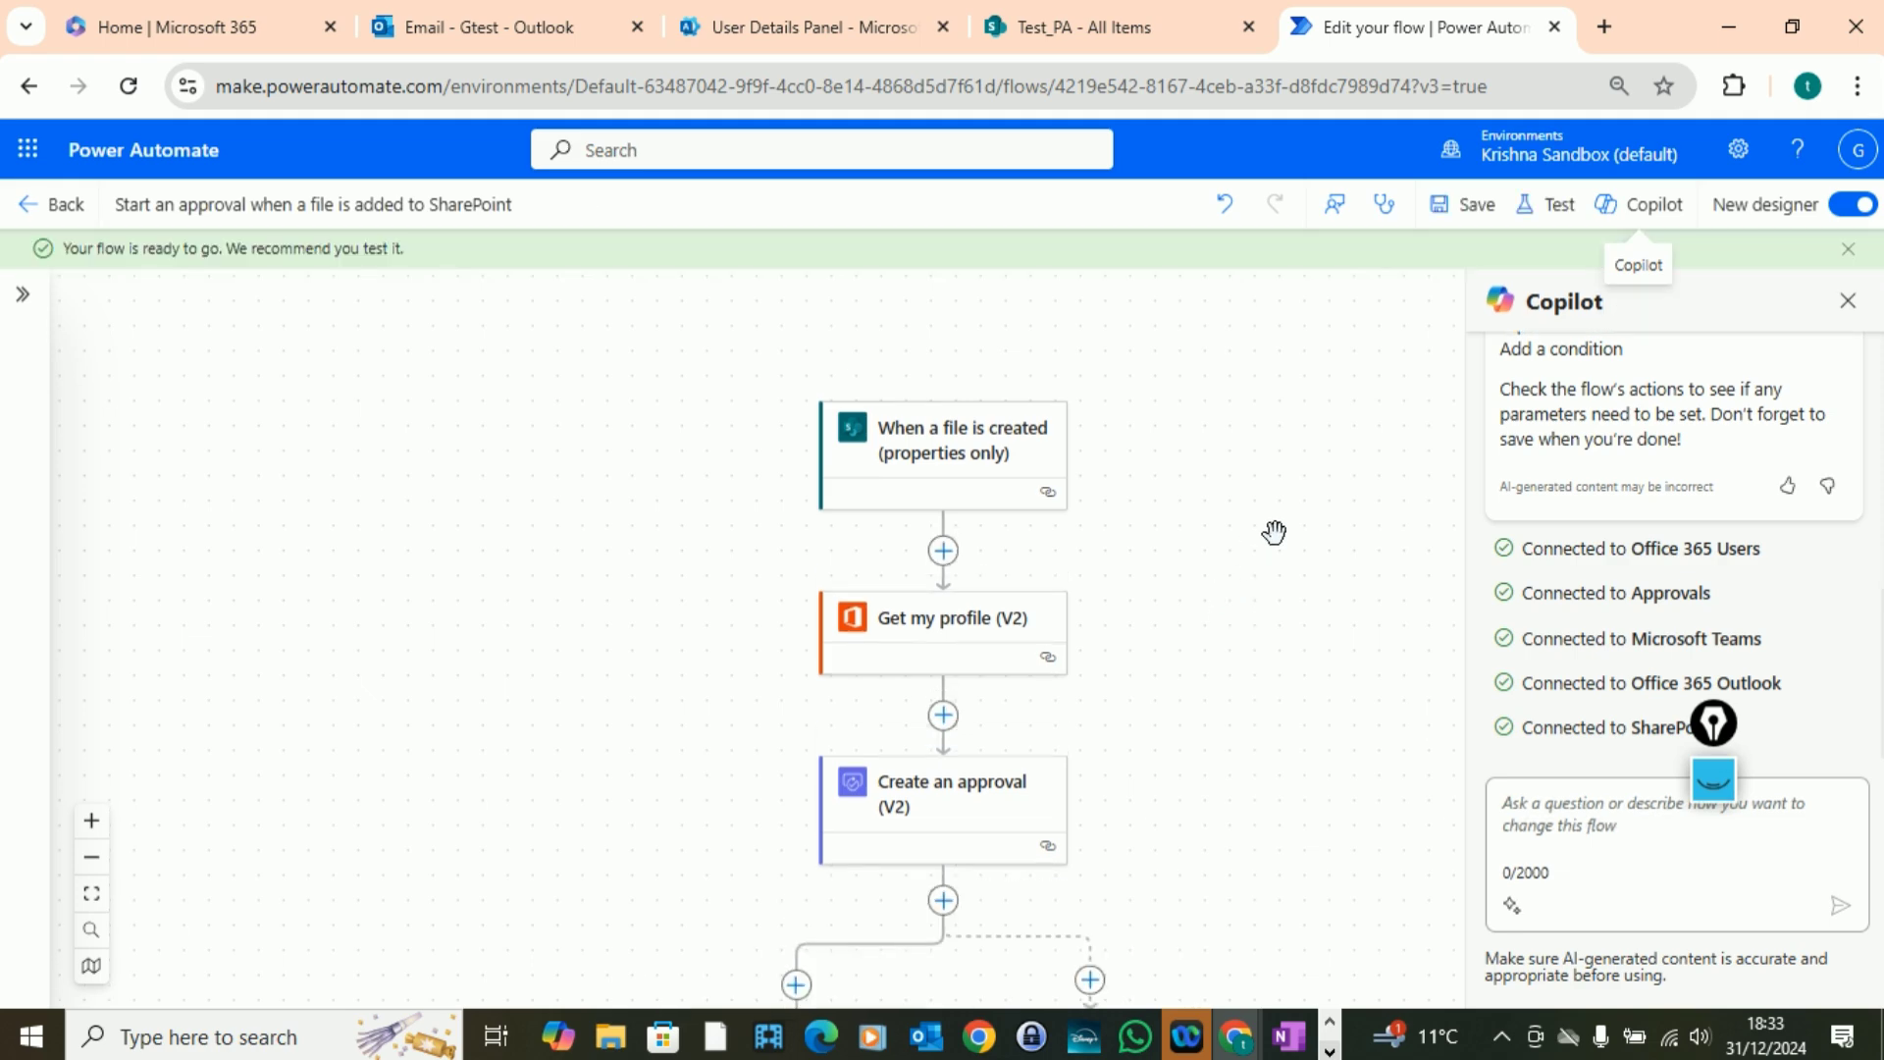
pyautogui.click(1384, 204)
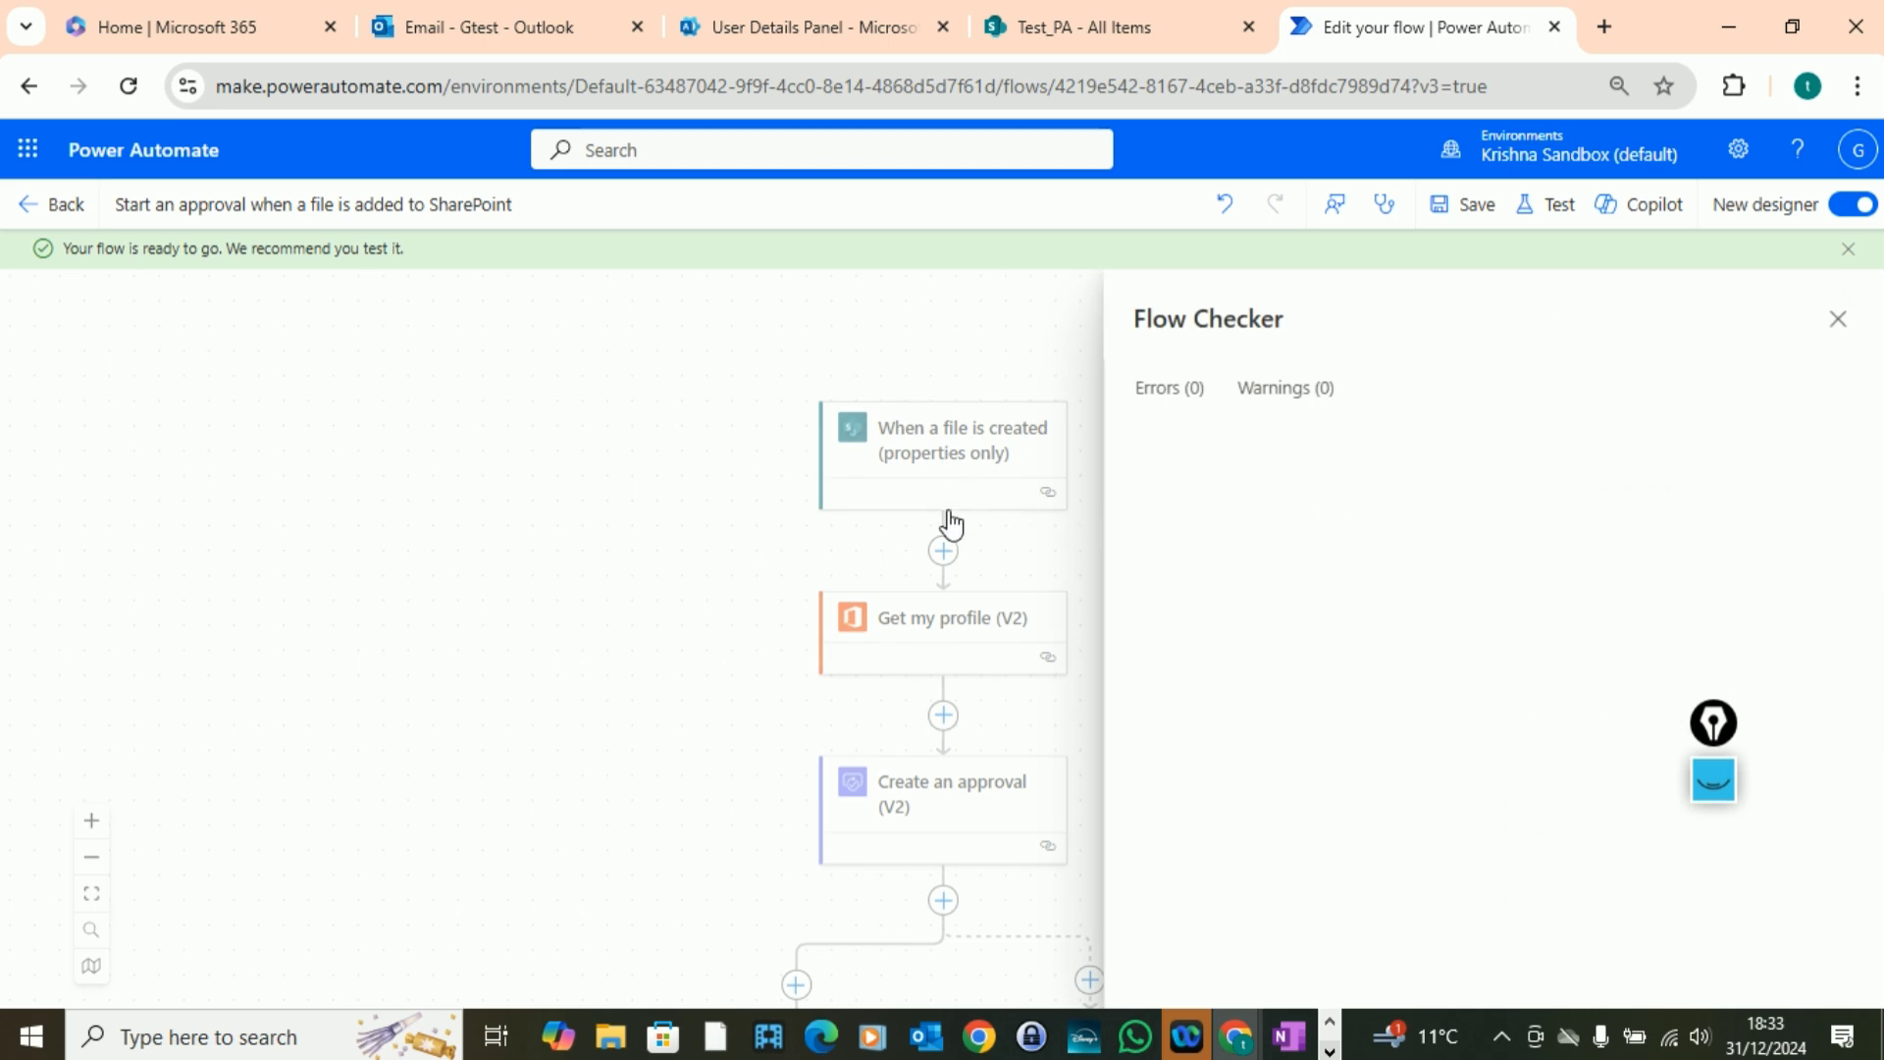
pyautogui.click(1838, 319)
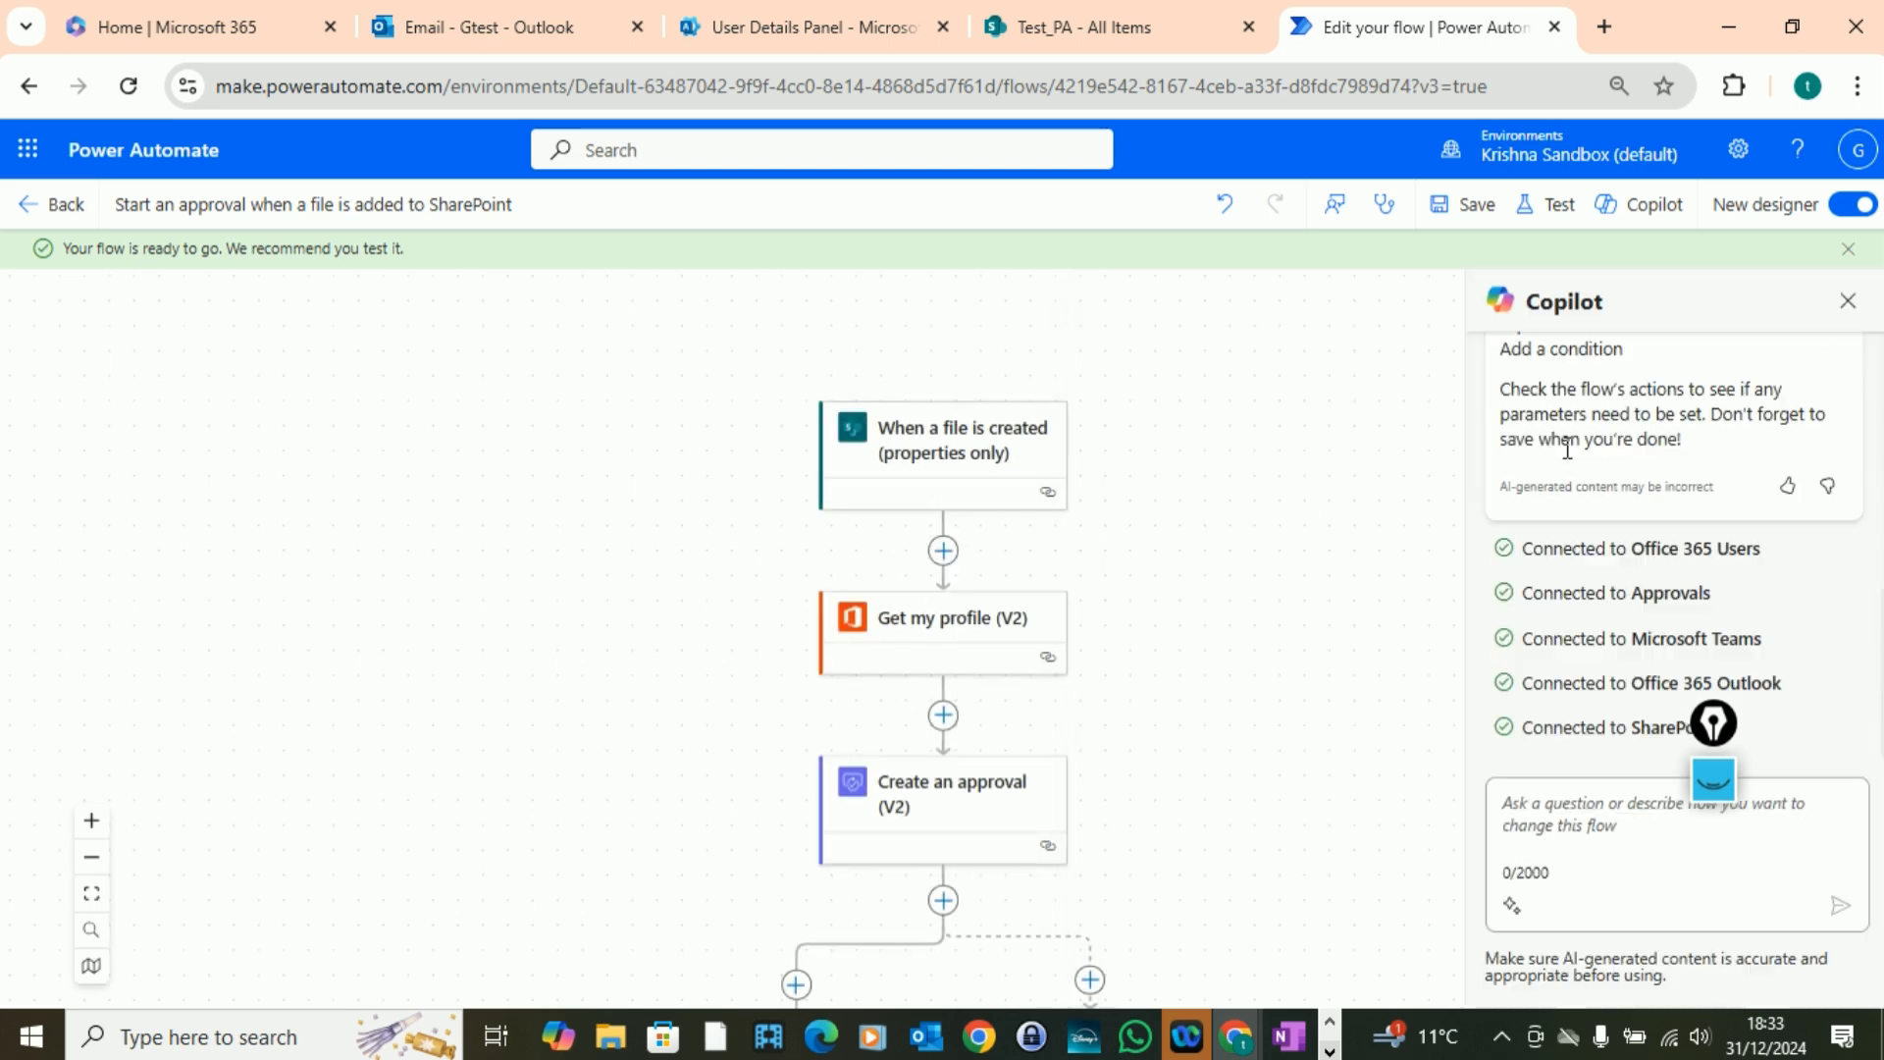
pyautogui.scroll(-3, 1203, 660)
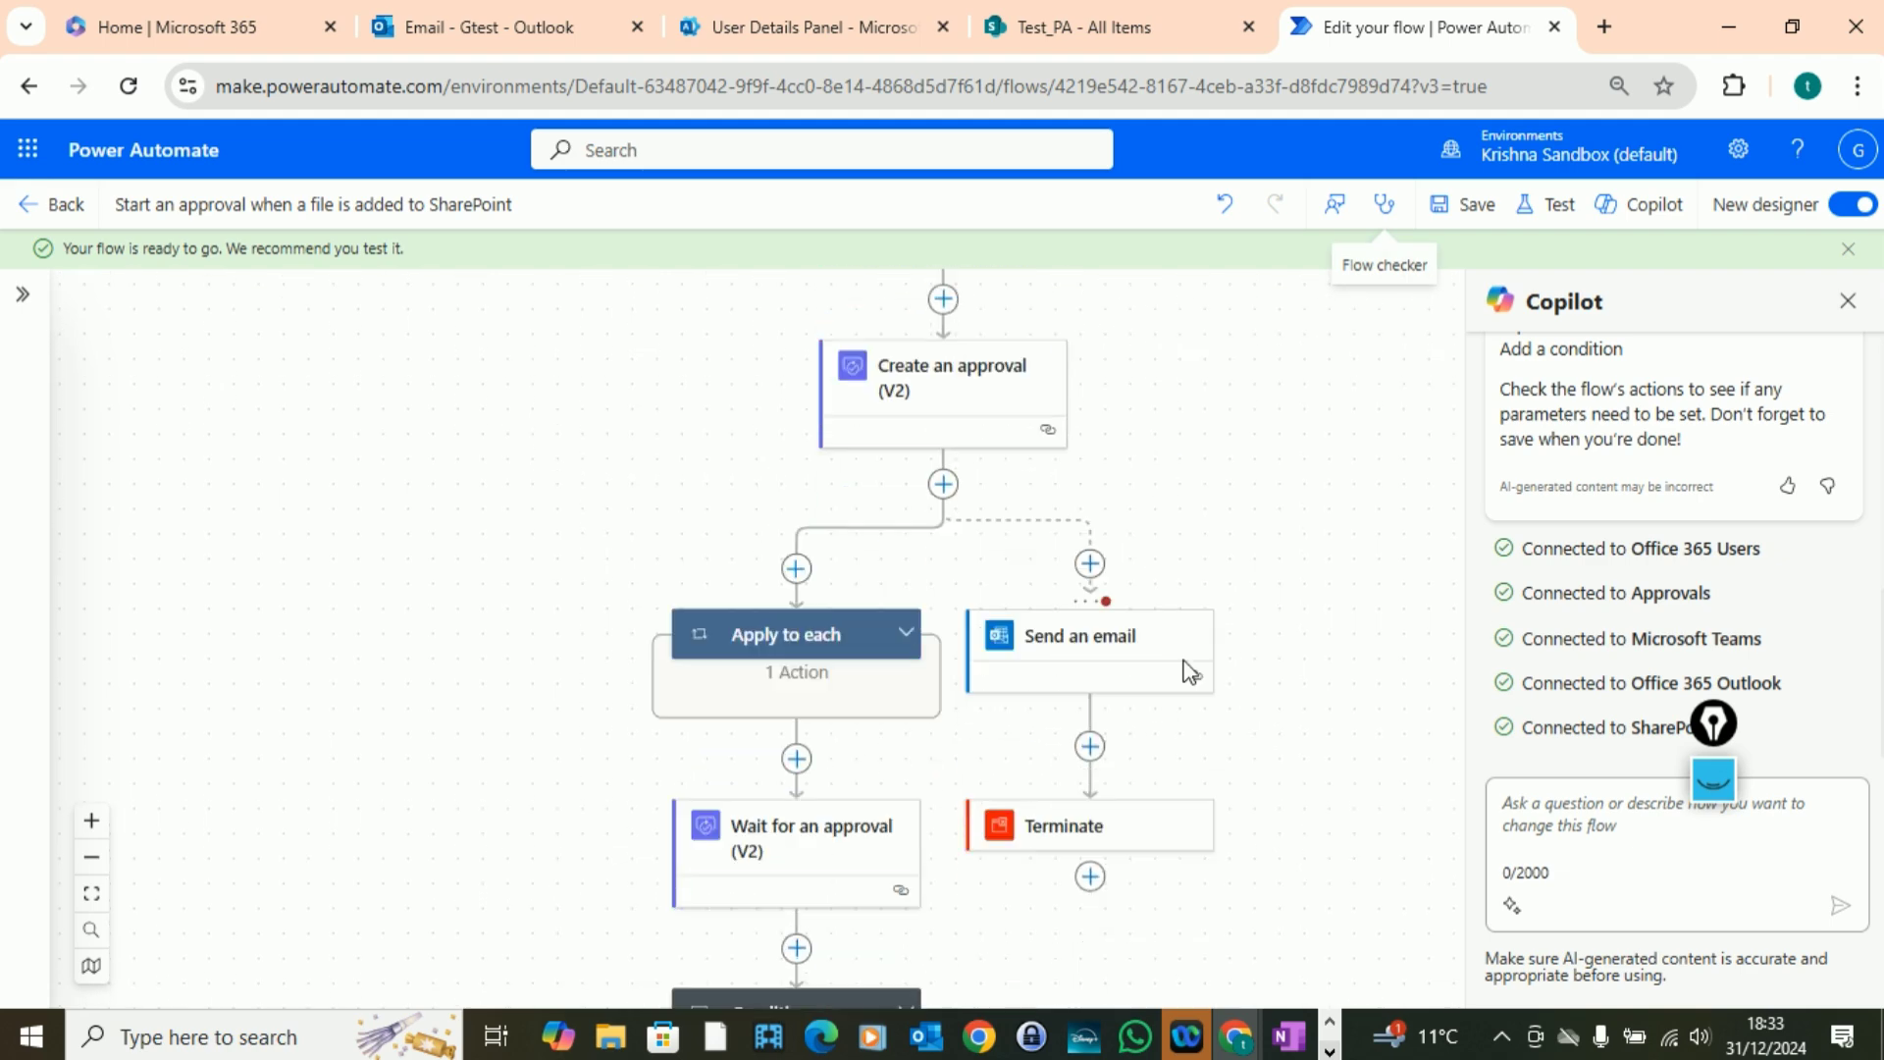
pyautogui.scroll(-2, 1207, 746)
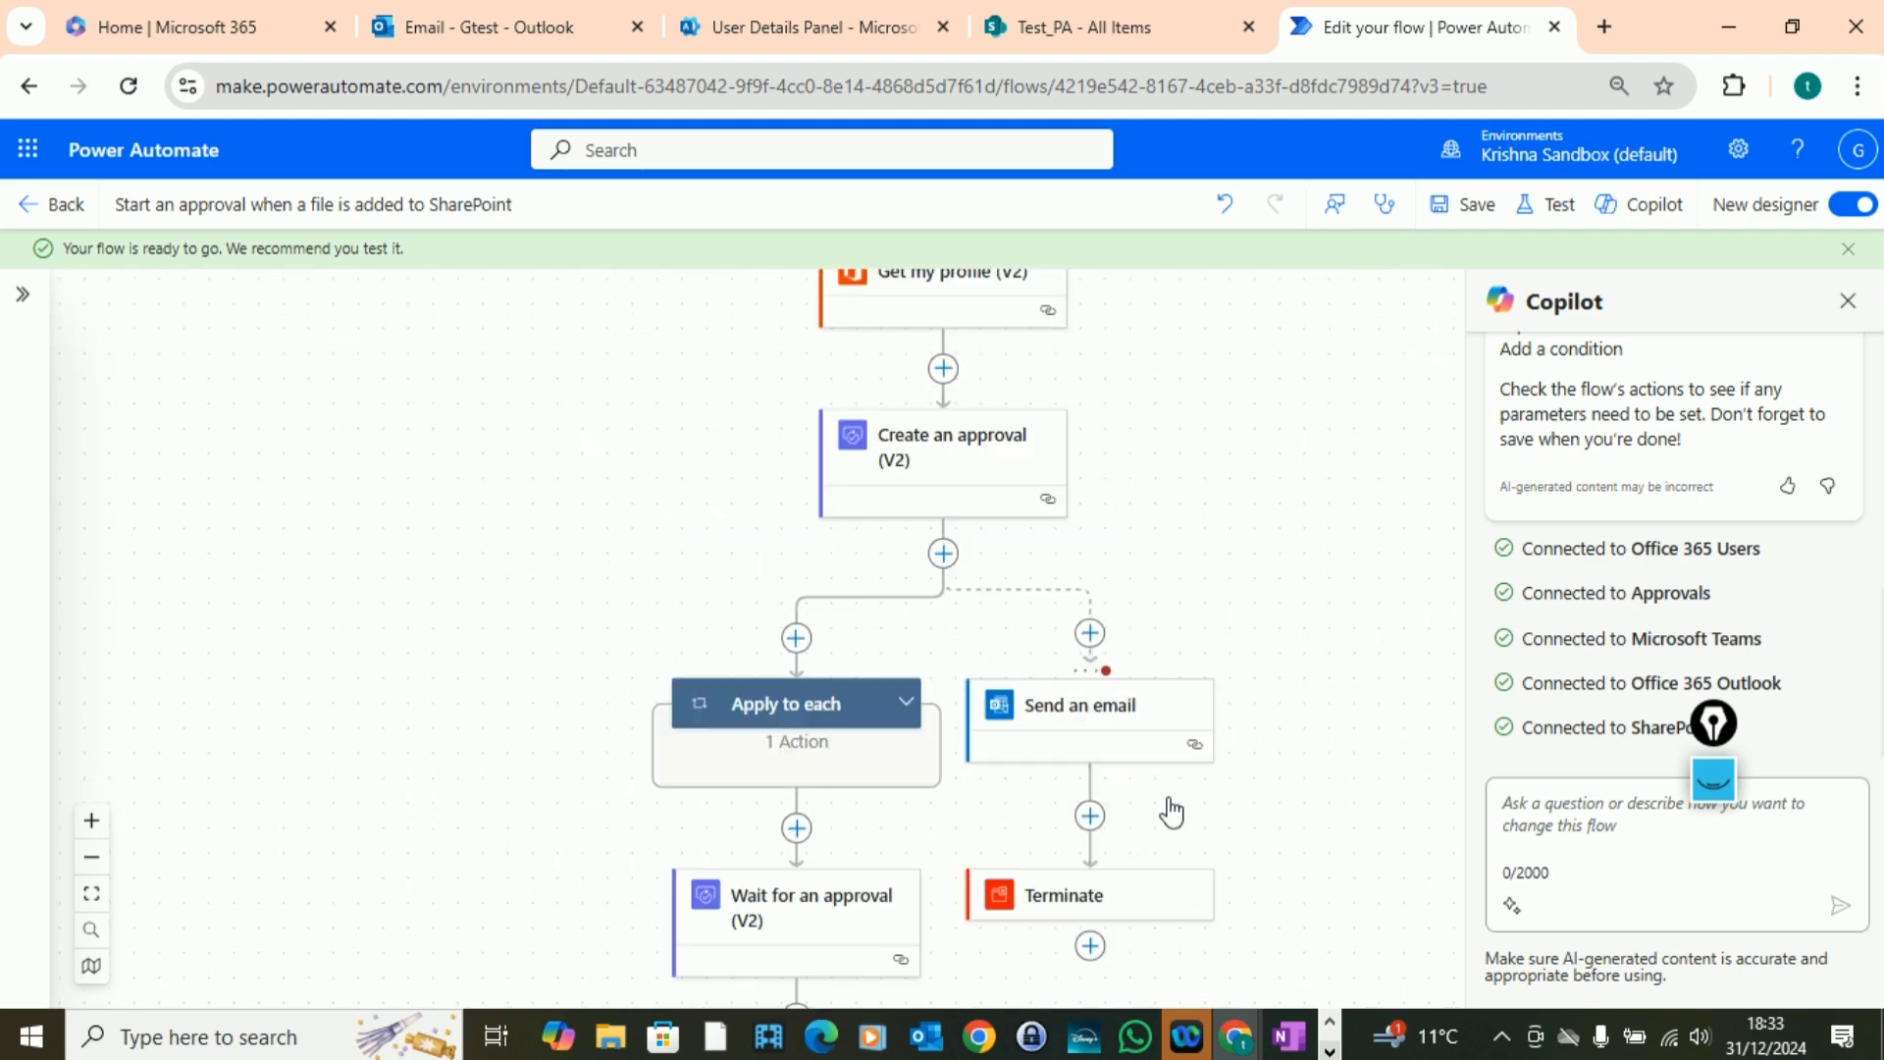
pyautogui.scroll(3, 1169, 812)
pyautogui.scroll(5, 1303, 697)
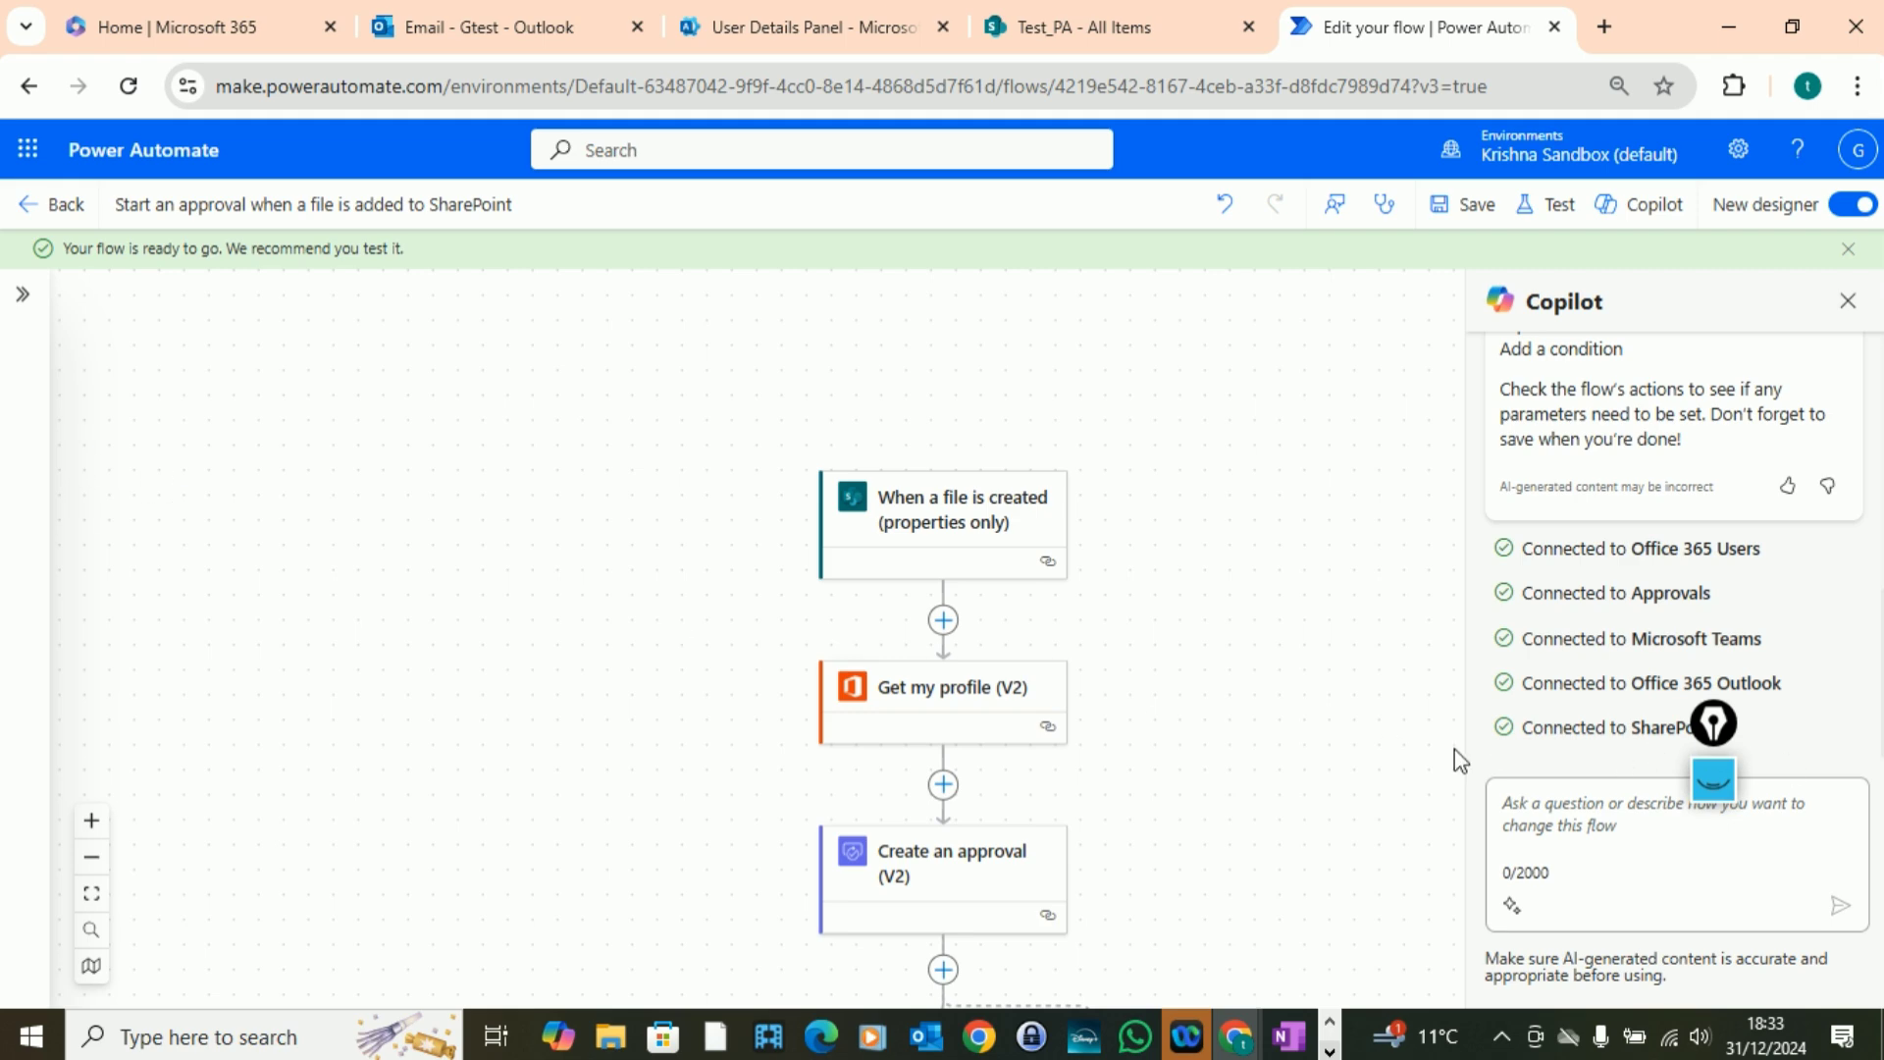
pyautogui.click(1712, 728)
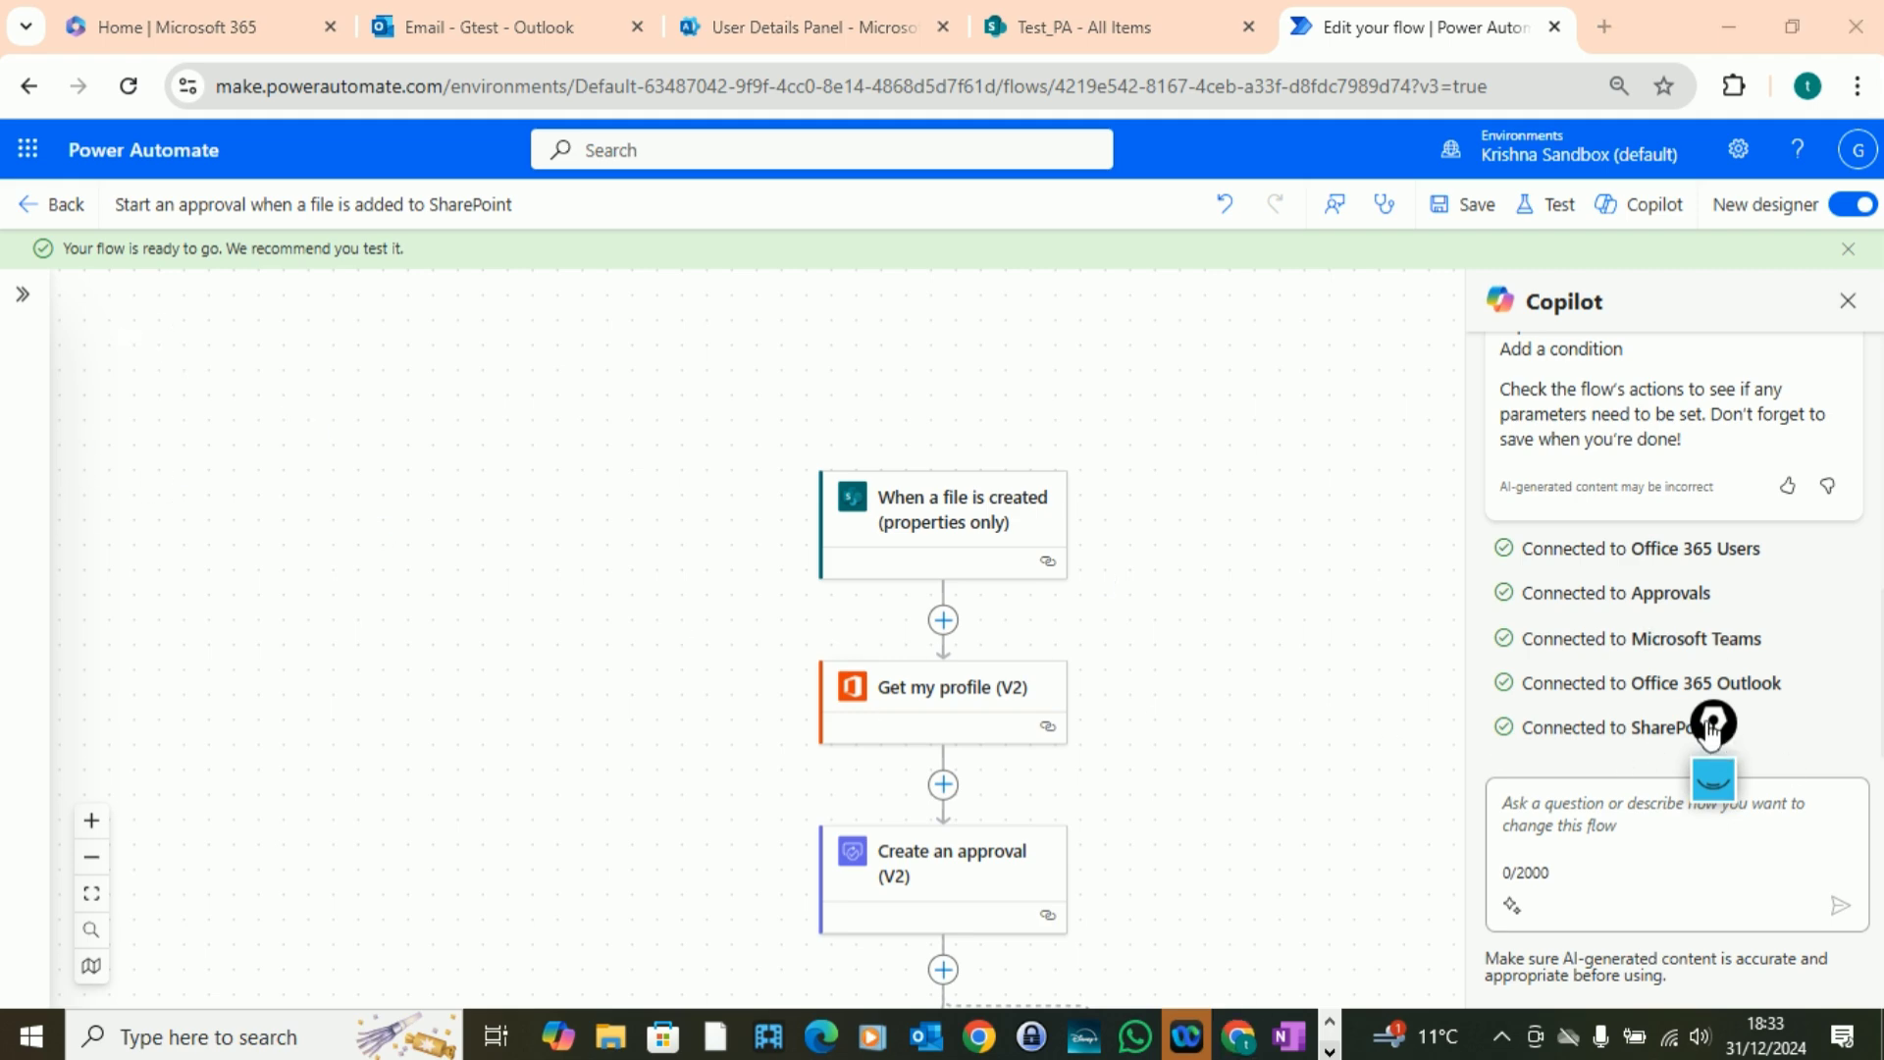
pyautogui.click(1714, 779)
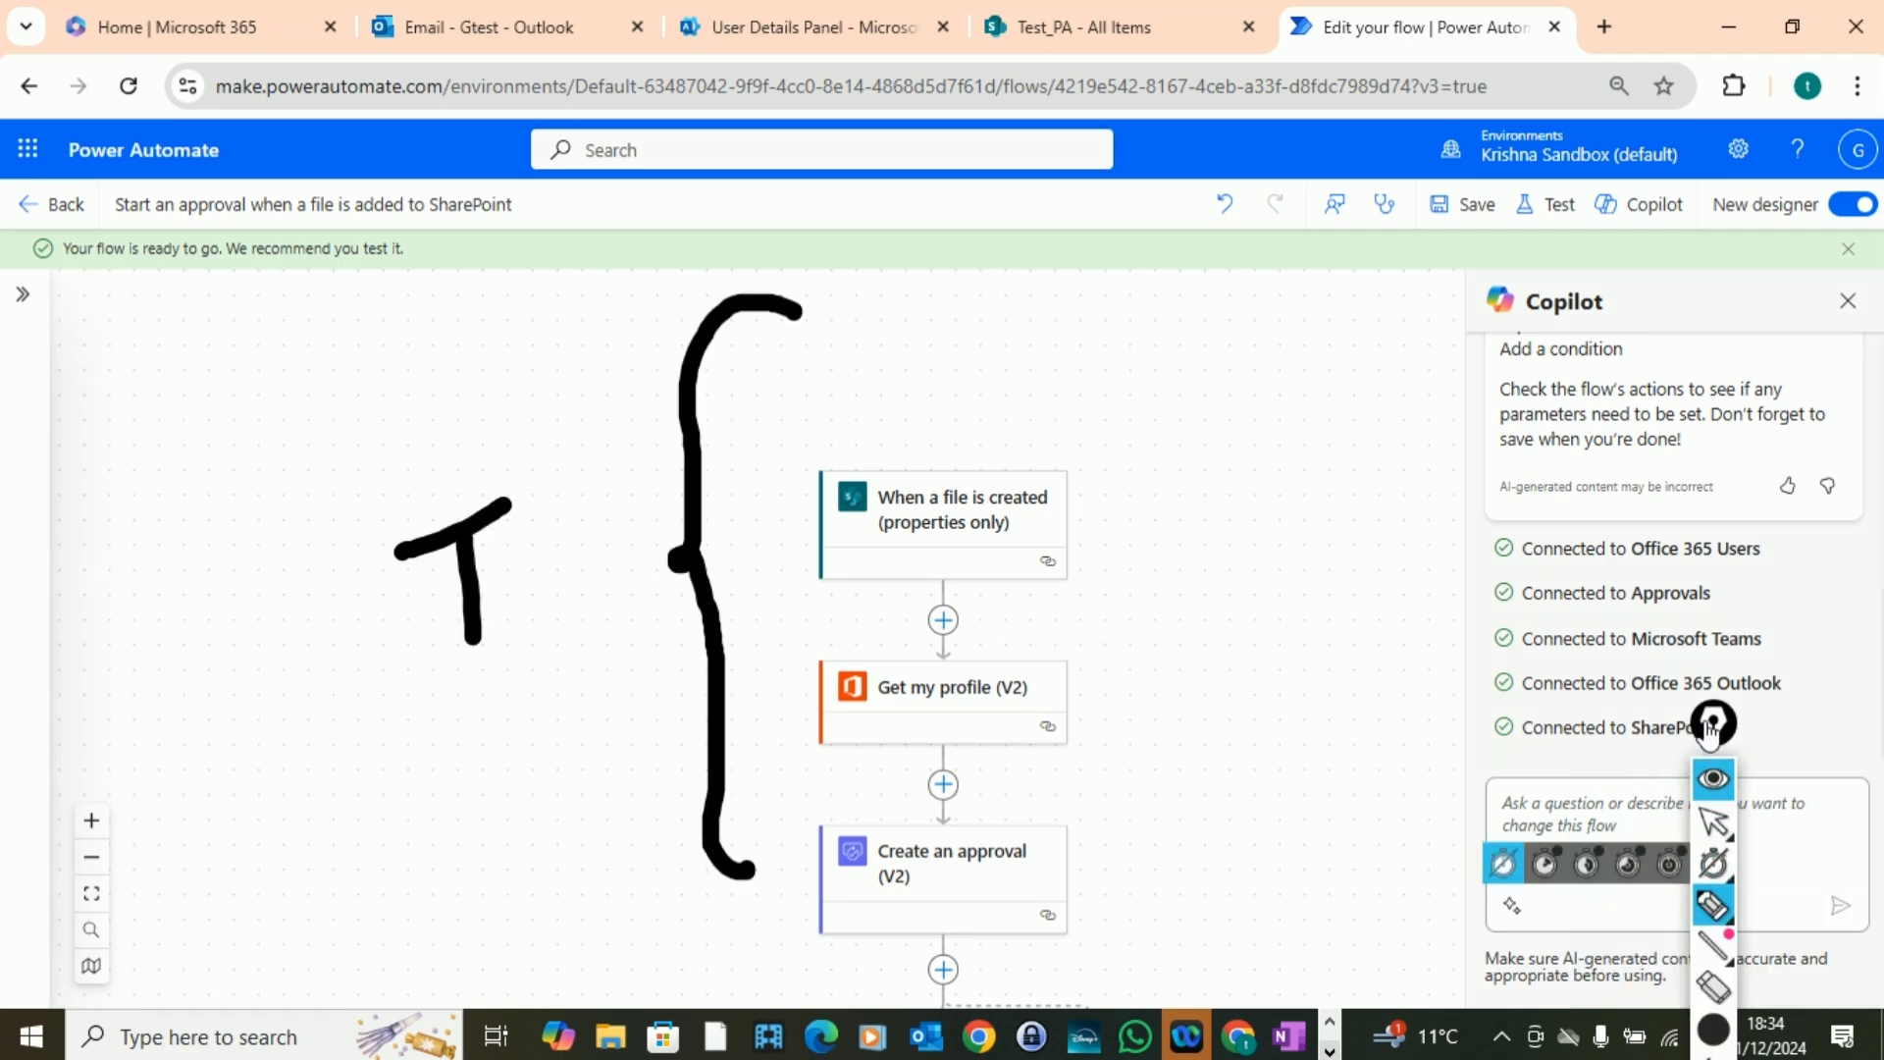
pyautogui.moveTo(1713, 728); pyautogui.dragTo(1648, 383)
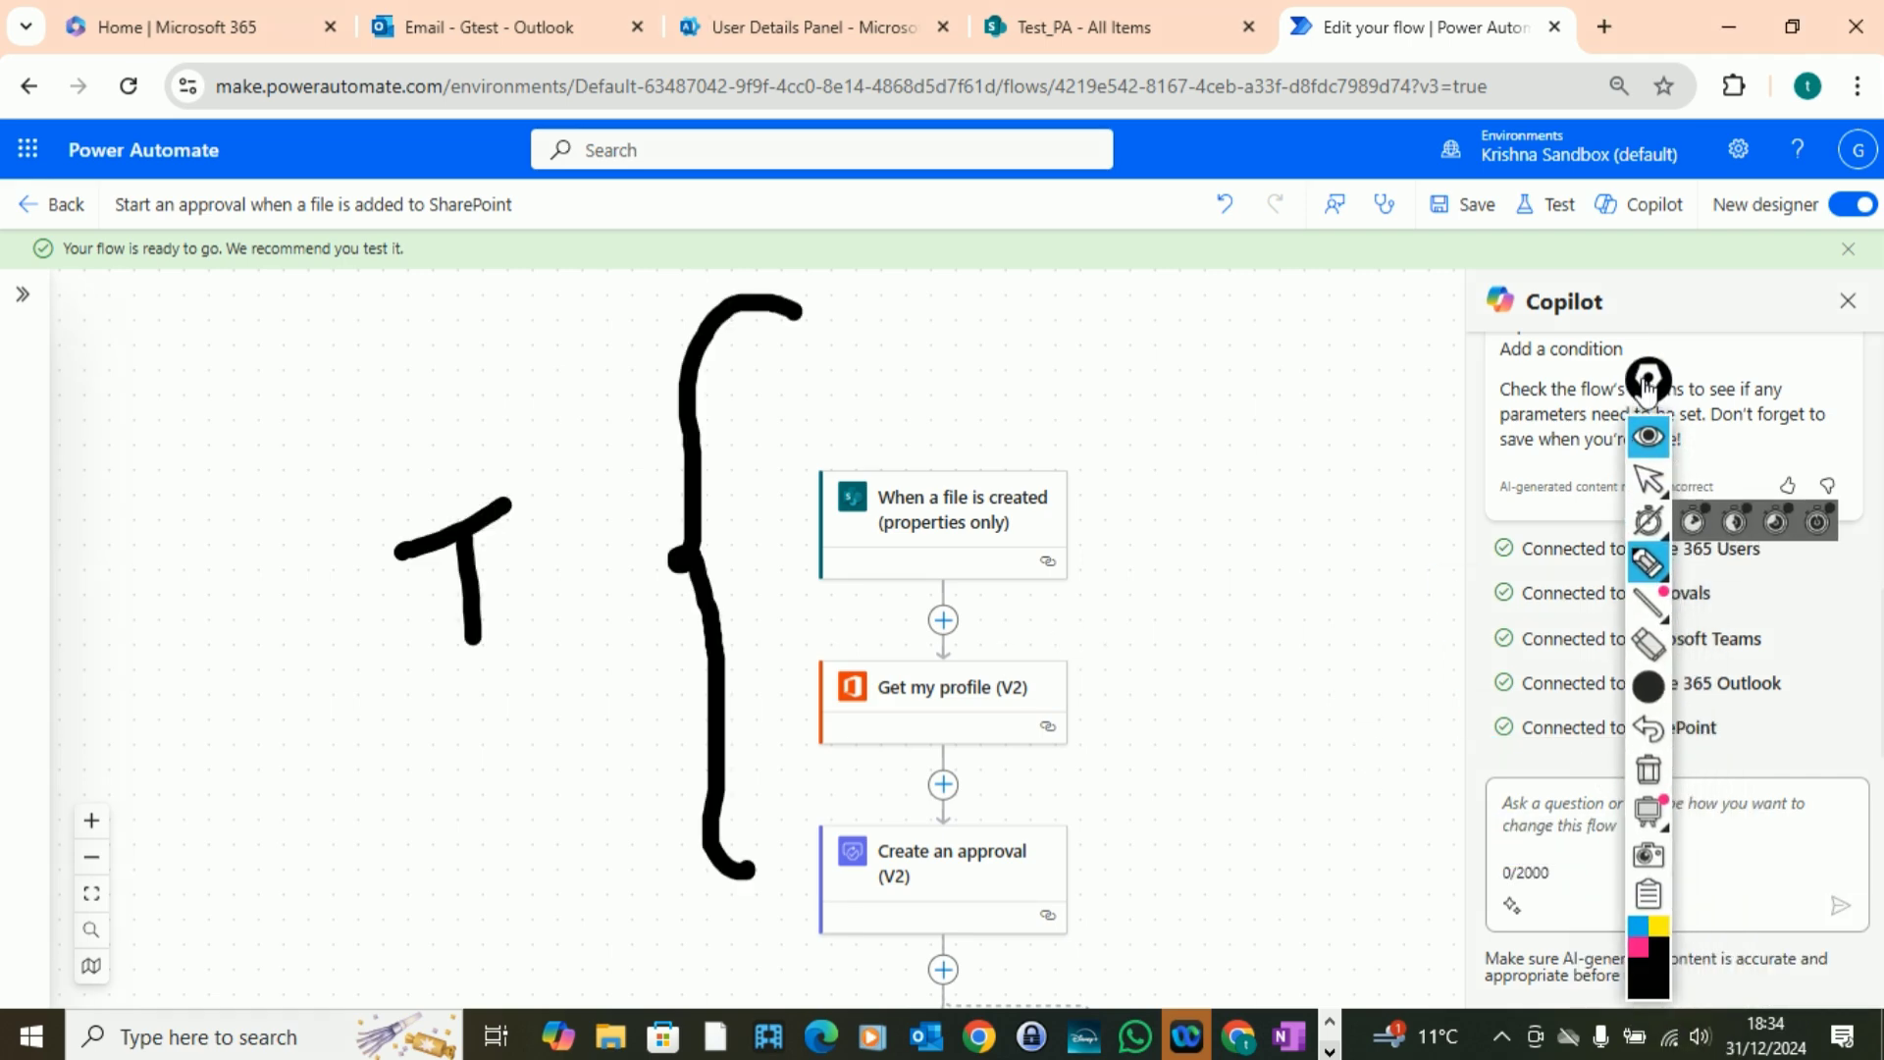
pyautogui.click(1648, 647)
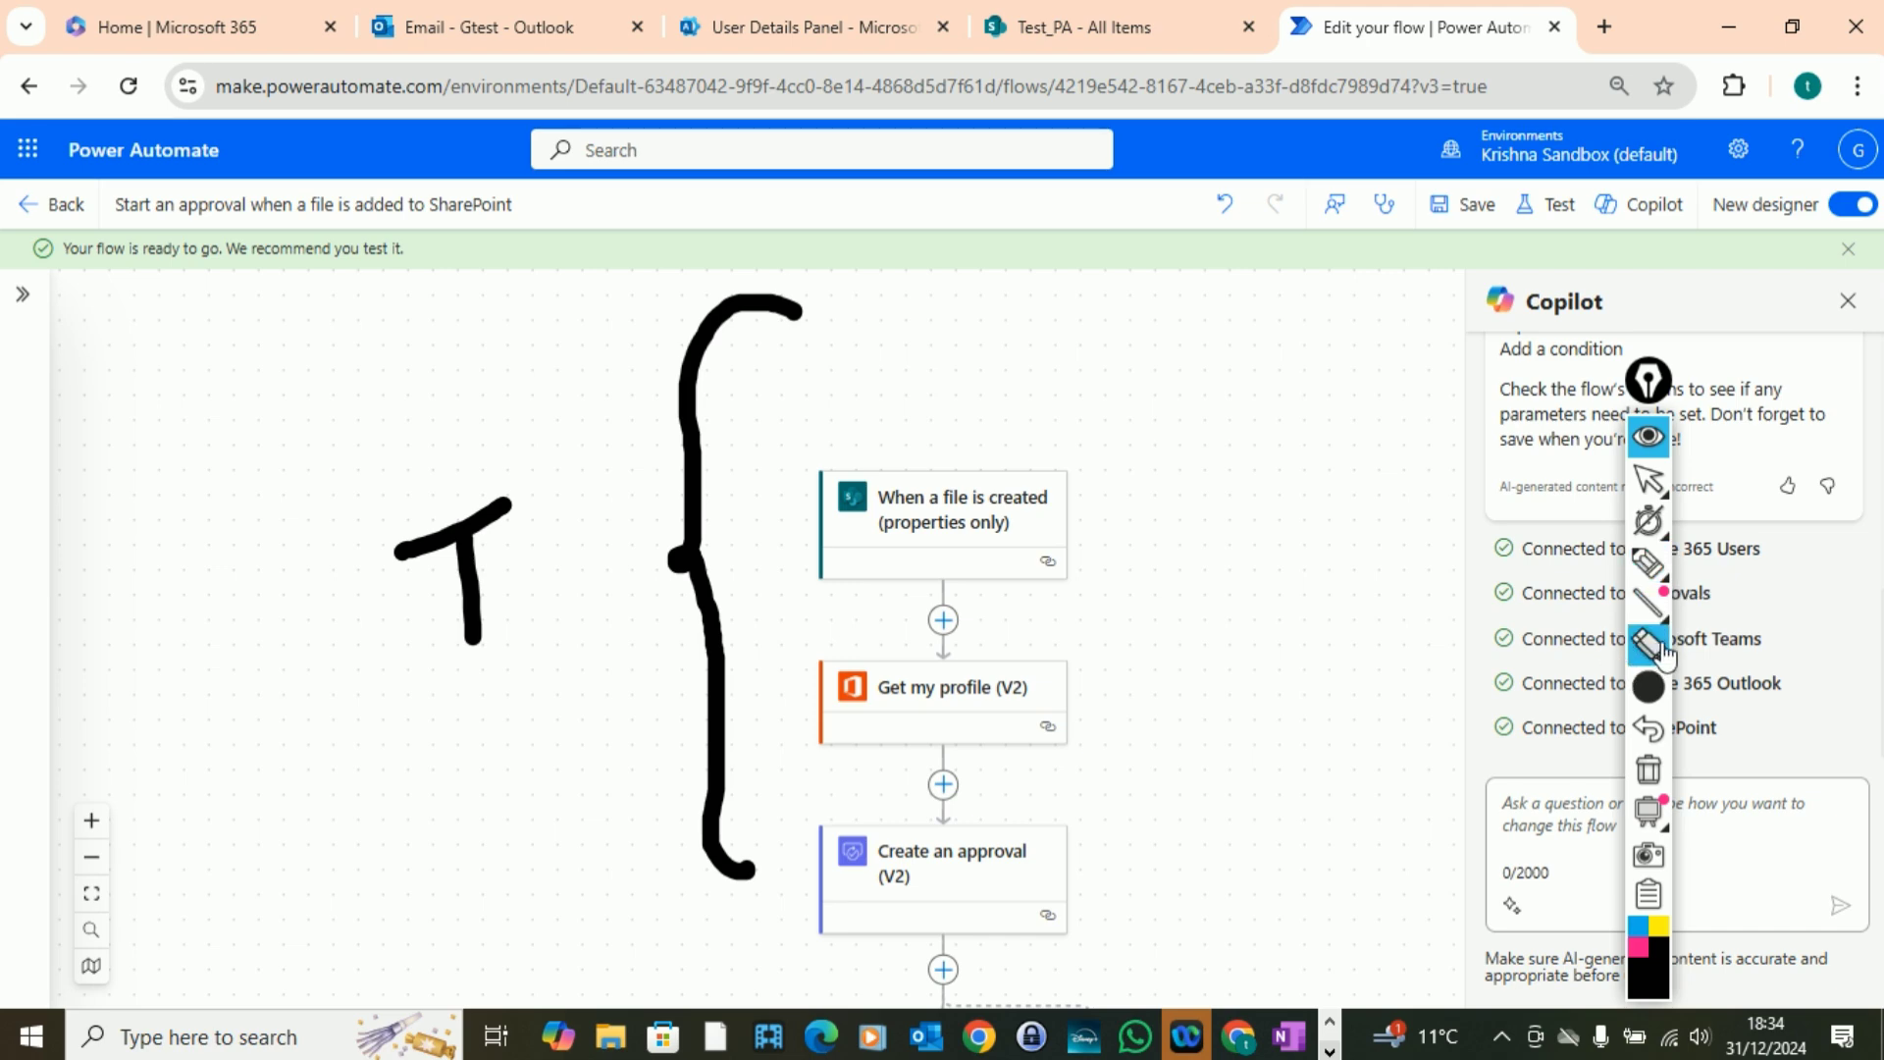
pyautogui.moveTo(1651, 693)
pyautogui.click(1647, 772)
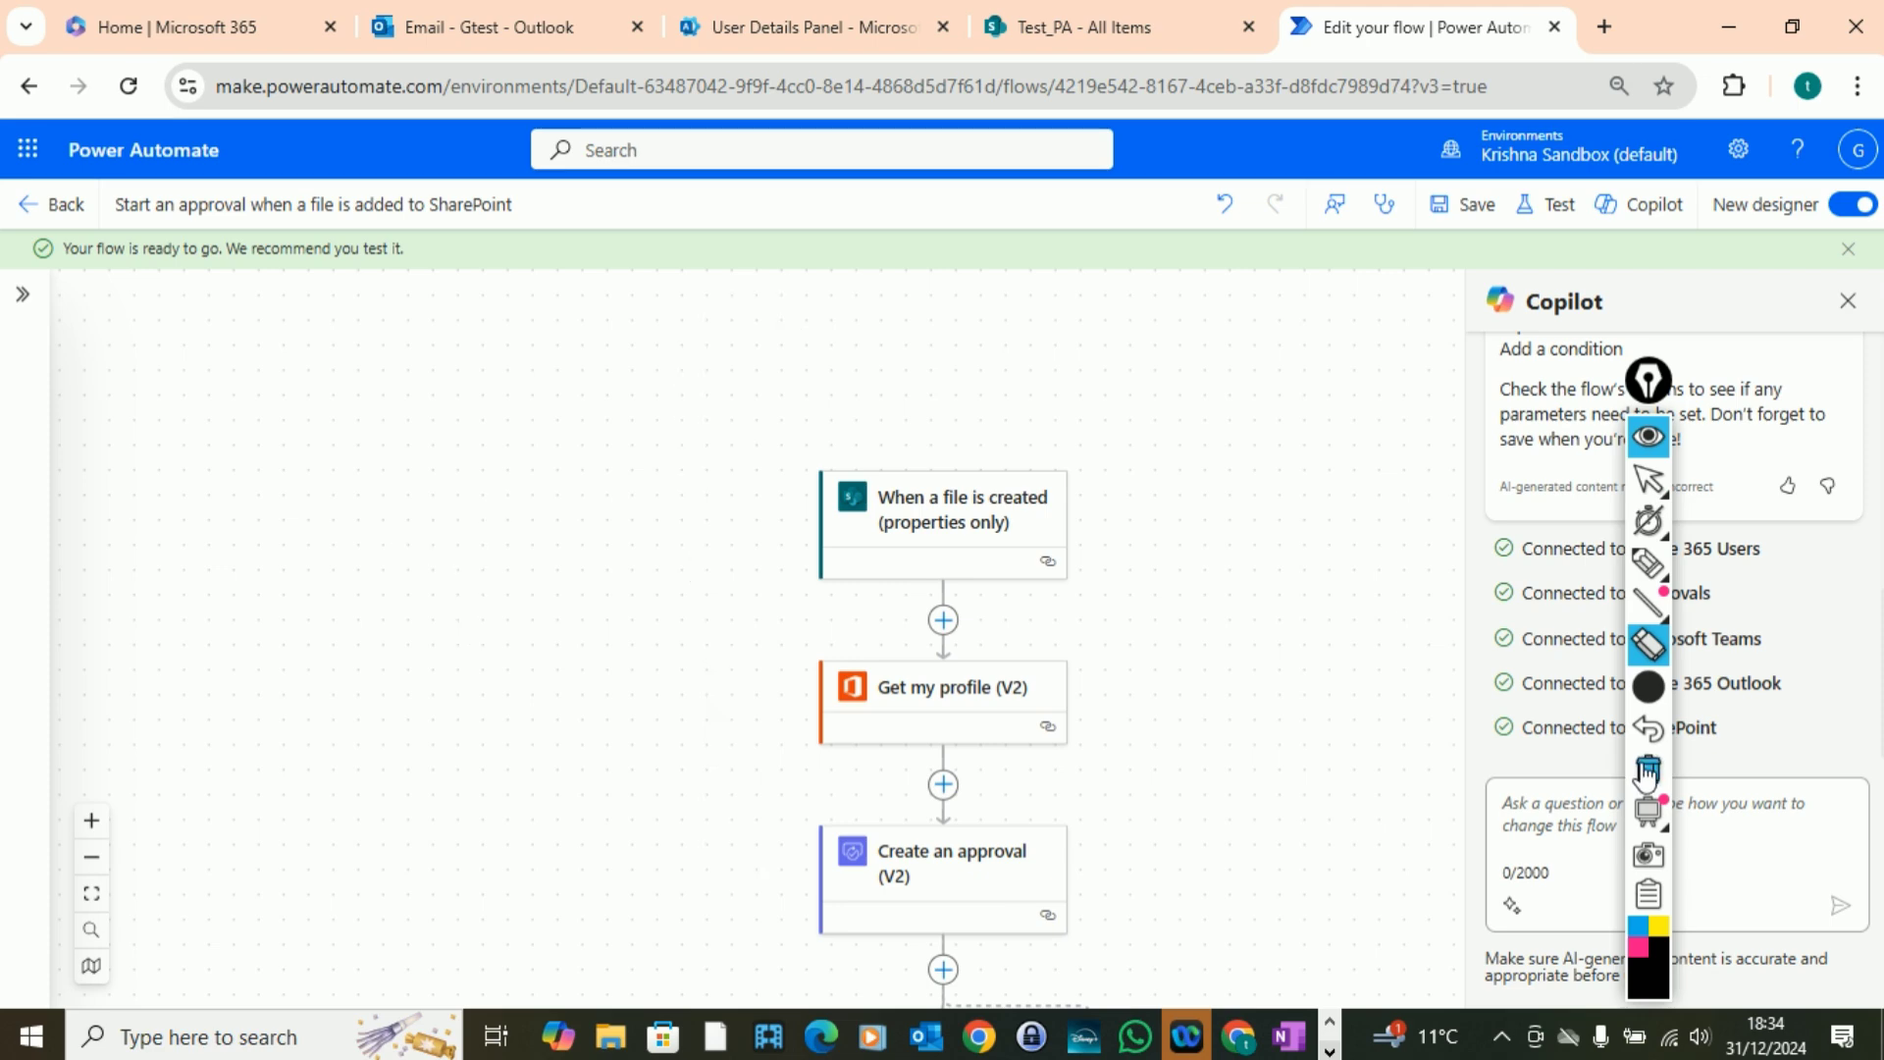
pyautogui.moveTo(1659, 568)
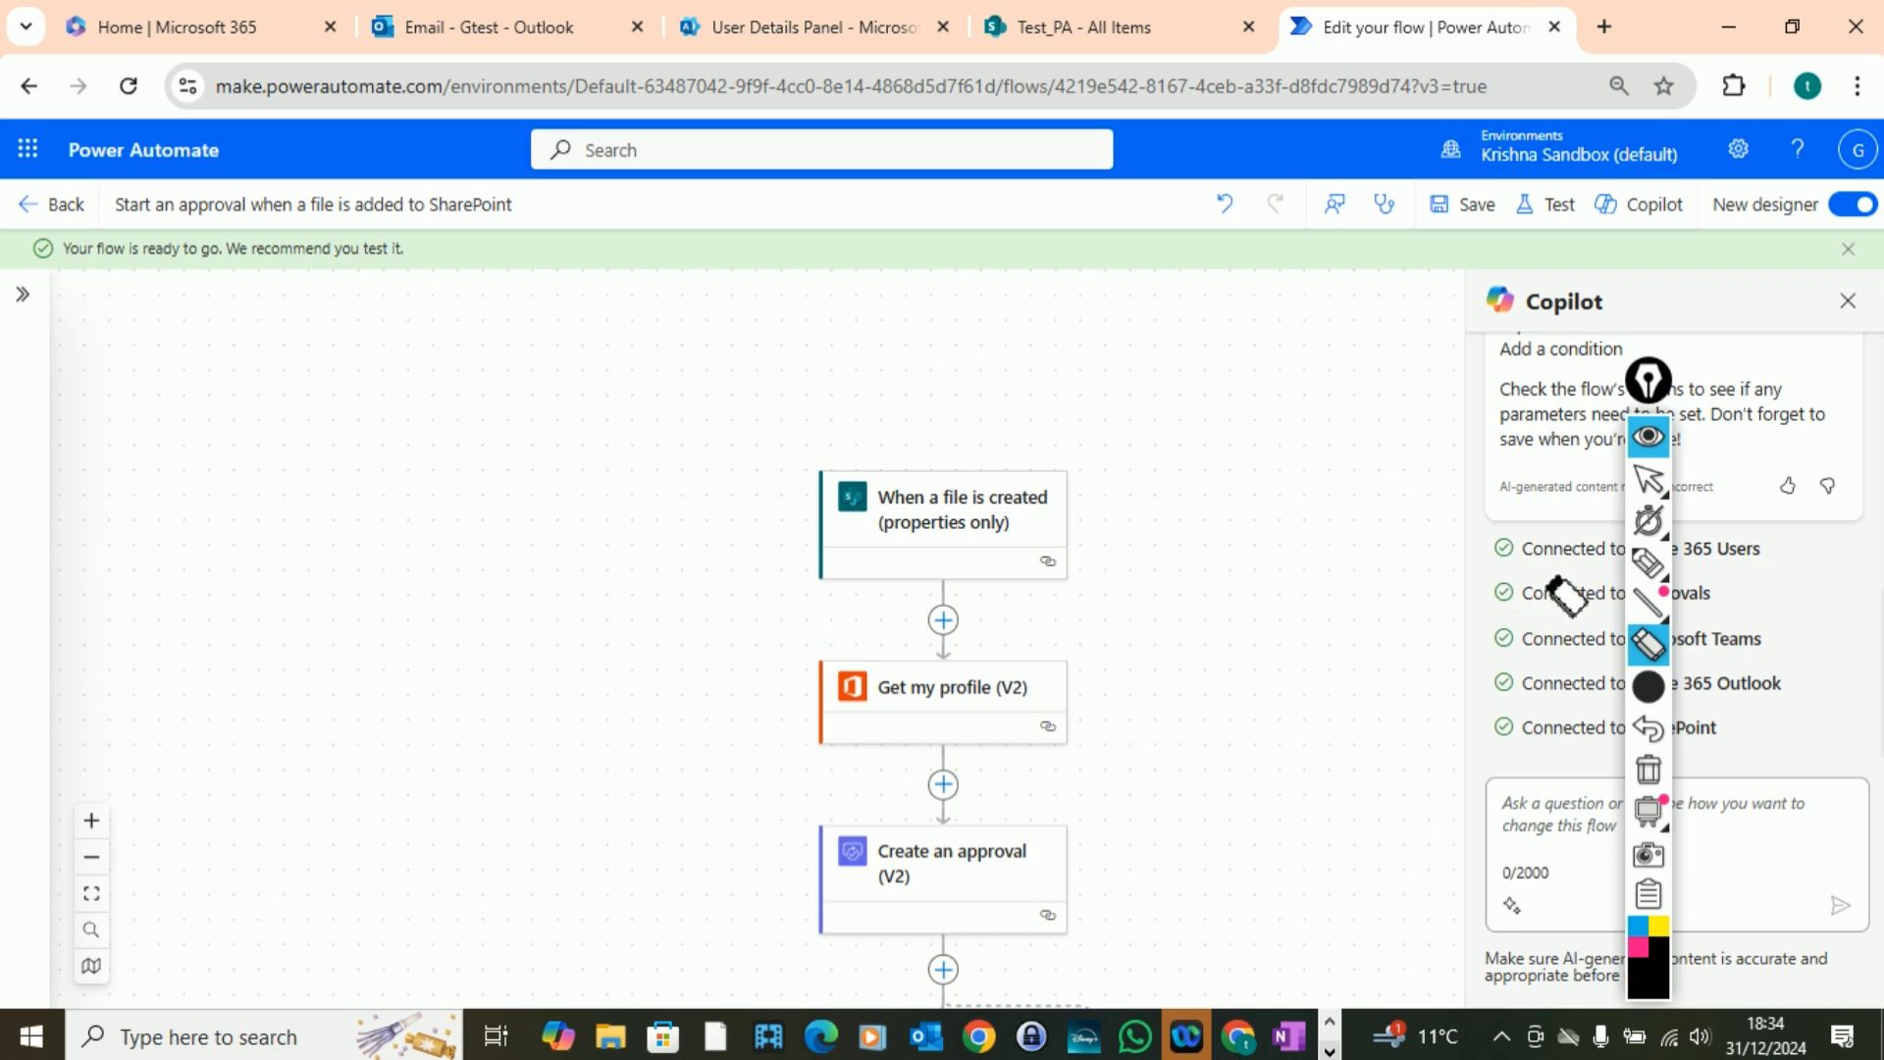
pyautogui.click(1629, 562)
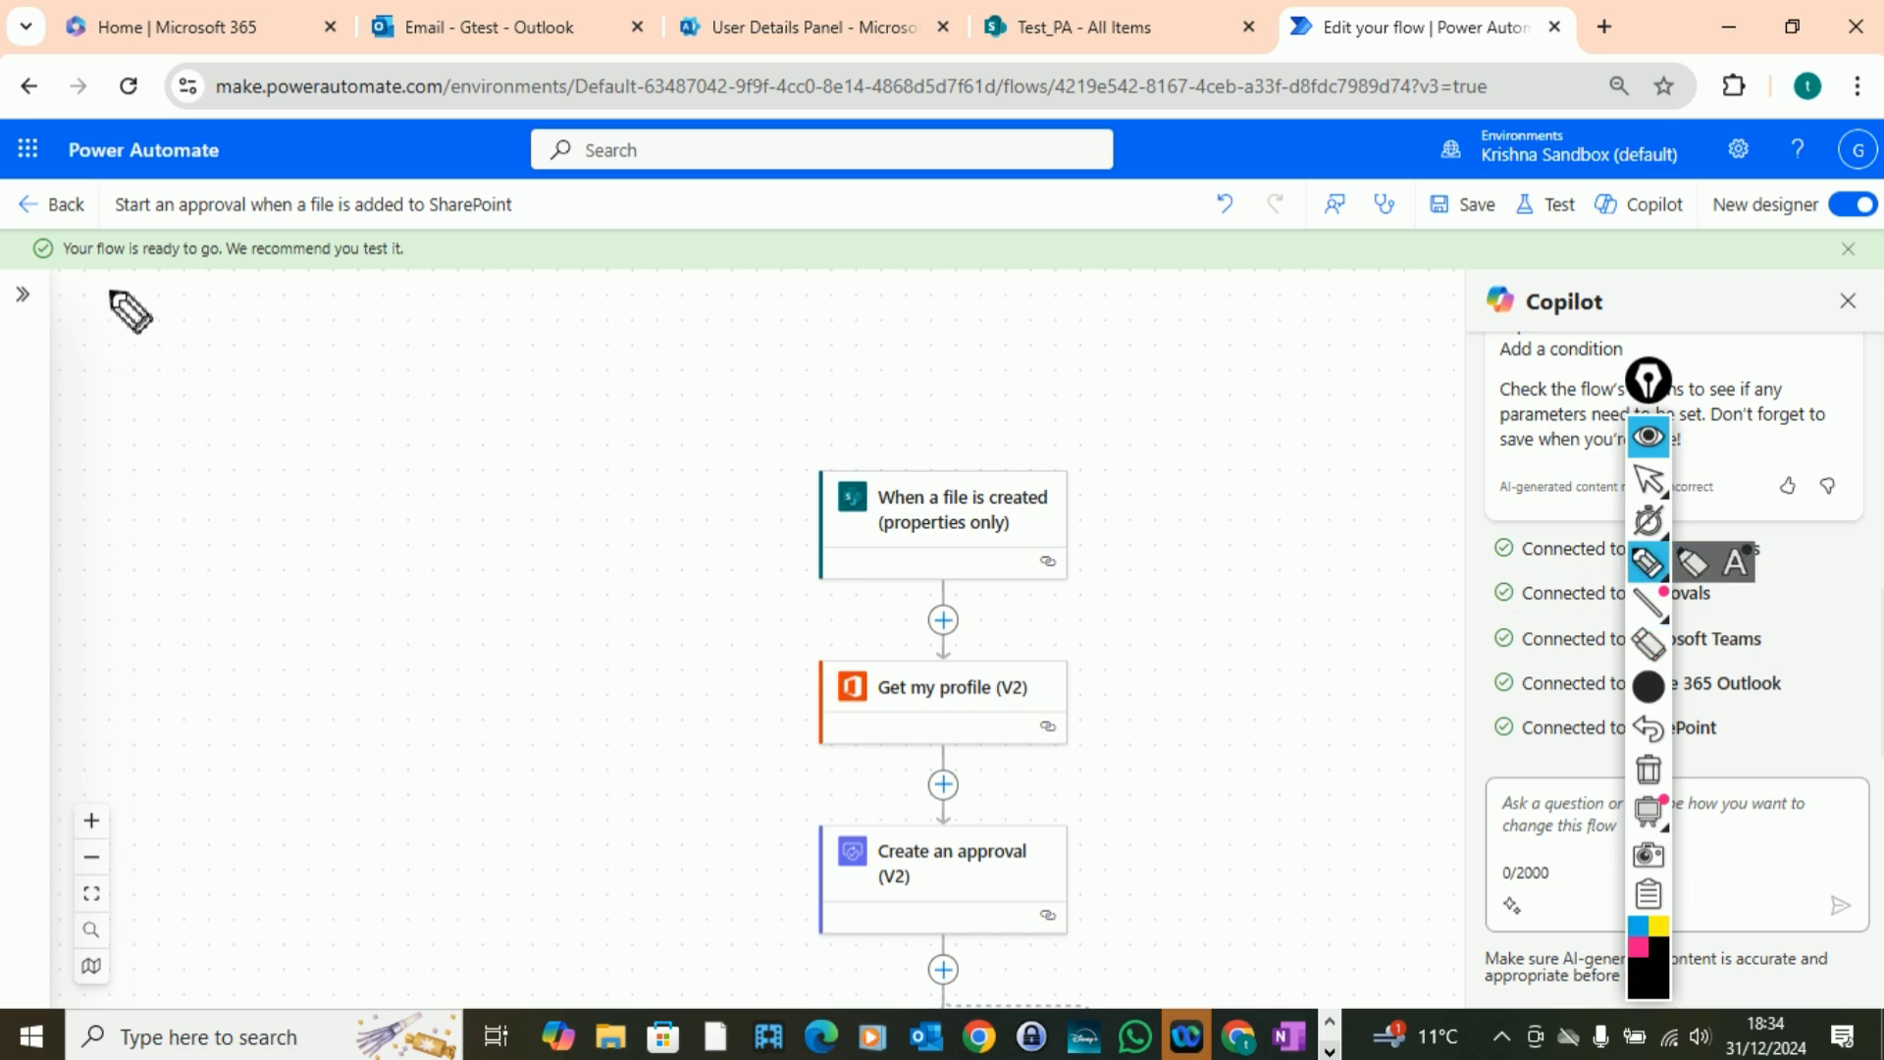
pyautogui.moveTo(99, 292); pyautogui.dragTo(481, 306)
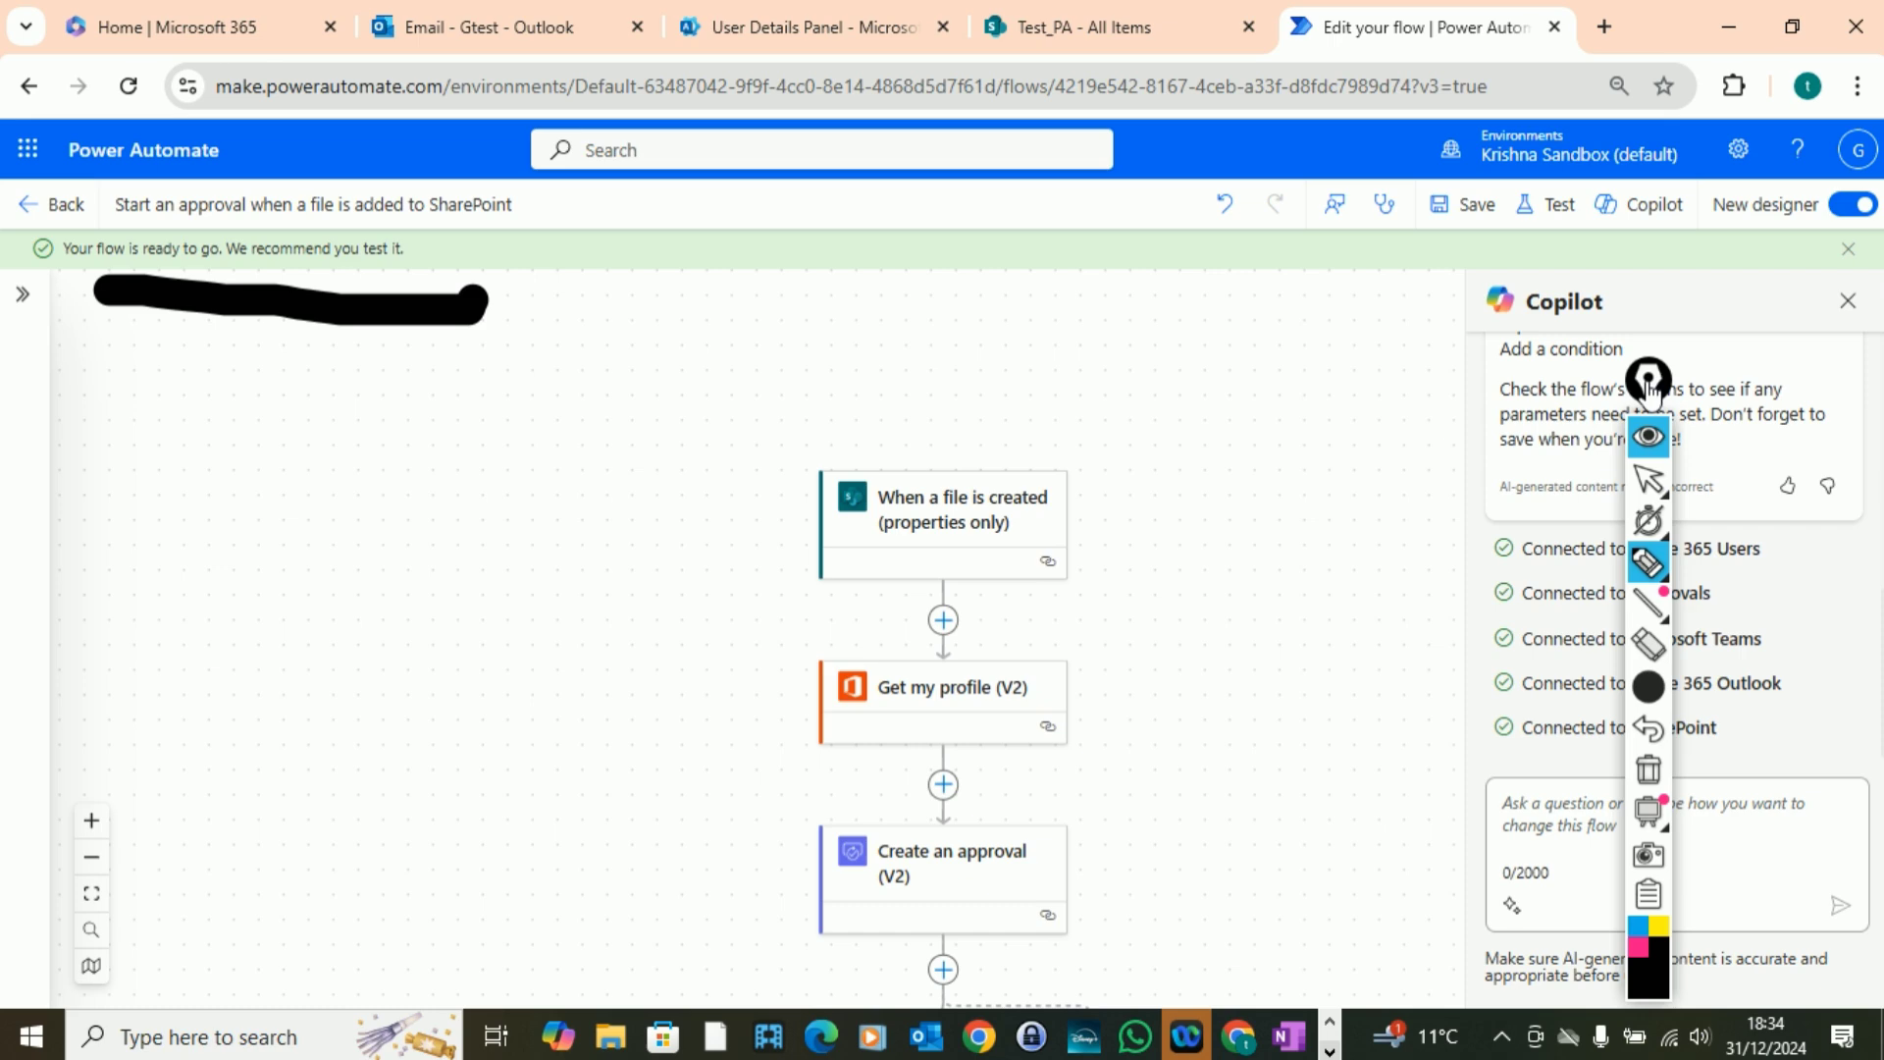
pyautogui.click(1649, 769)
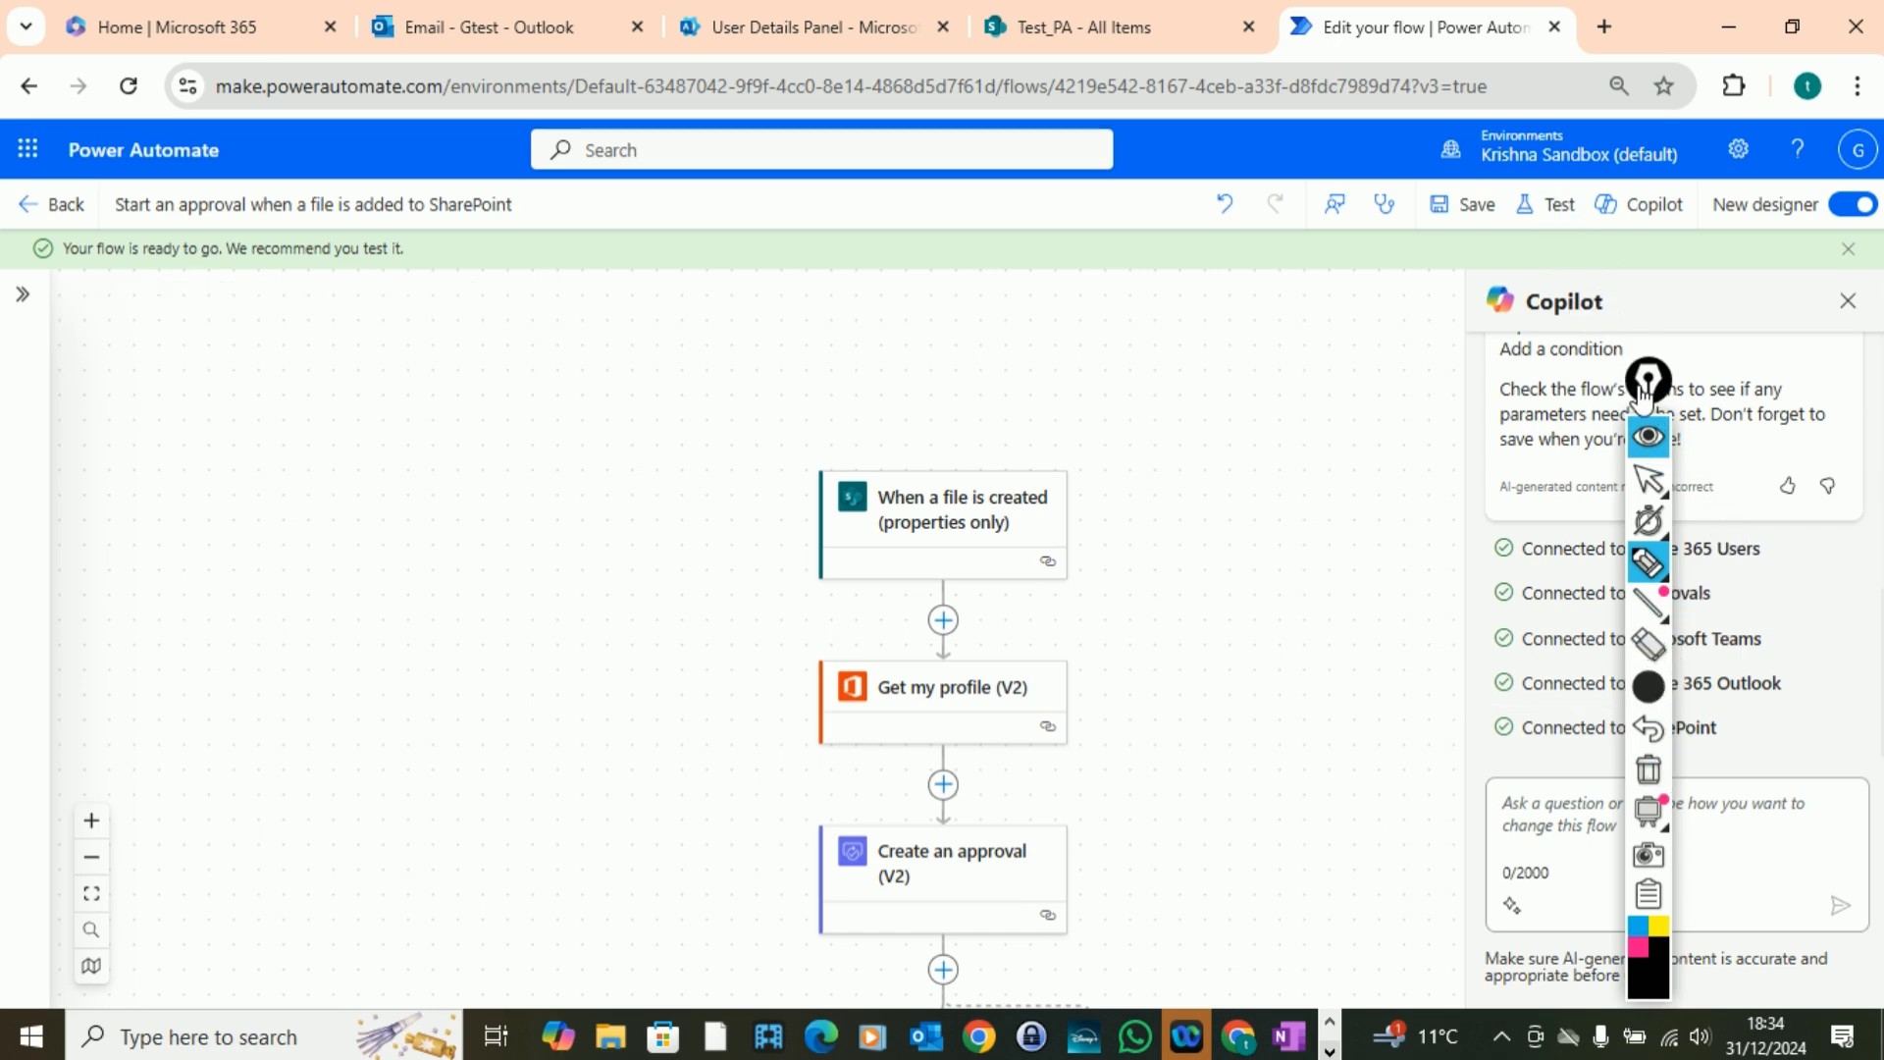
# - Start a manual test of the flow and switch to the Test_PA list in SharePoint
pyautogui.click(1543, 206)
pyautogui.moveTo(1652, 384); pyautogui.dragTo(39, 196)
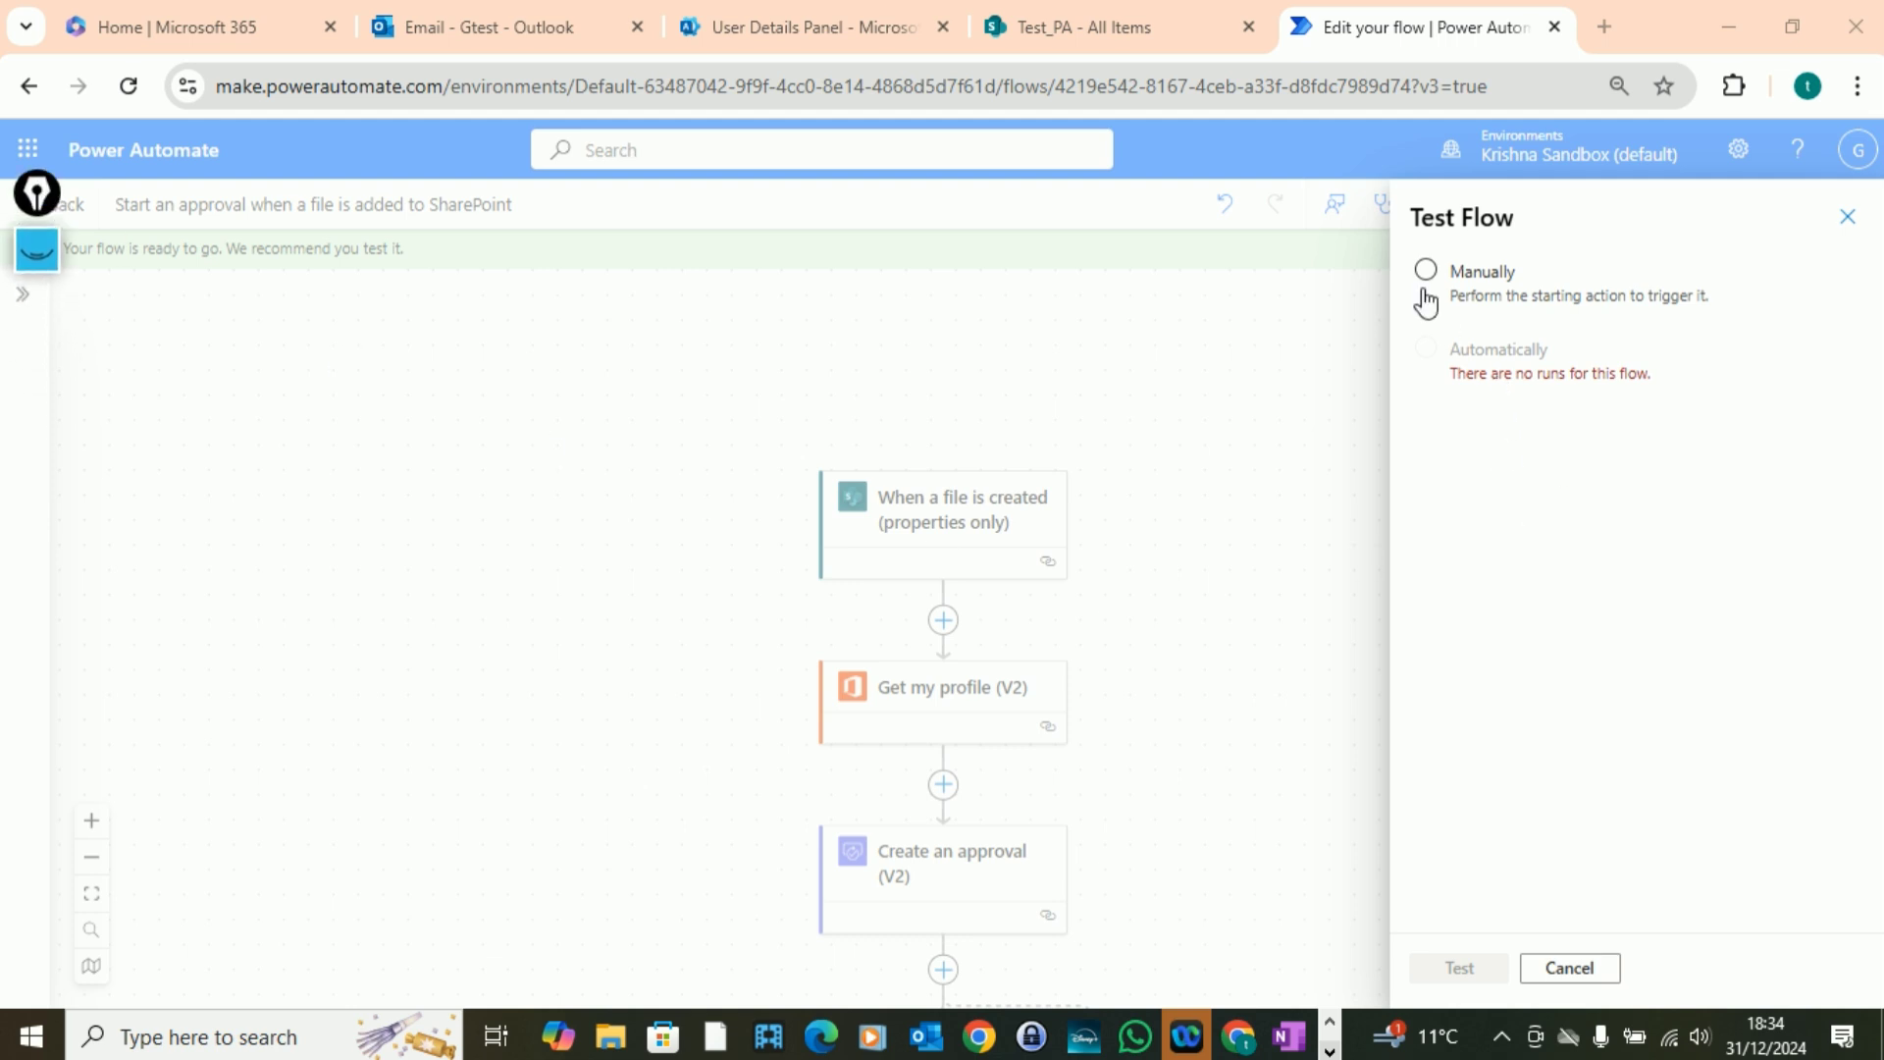
pyautogui.click(1458, 282)
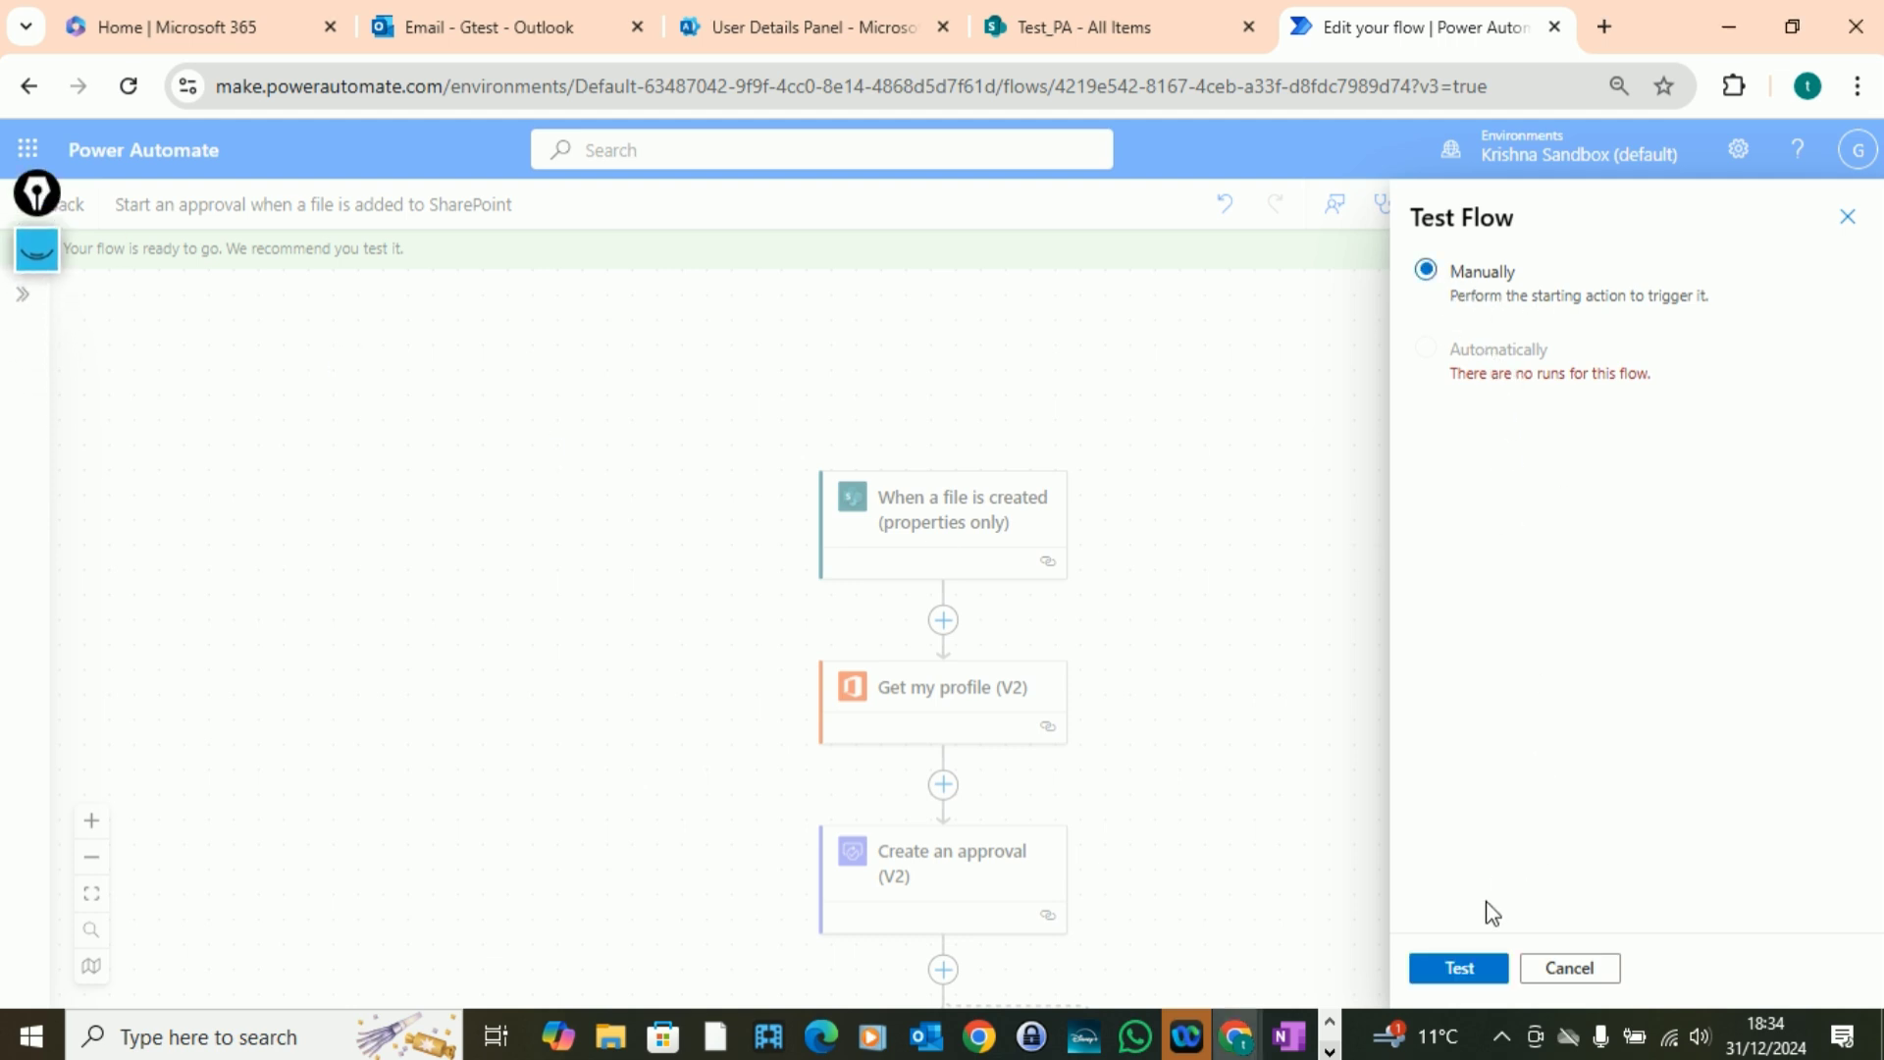
pyautogui.click(1460, 970)
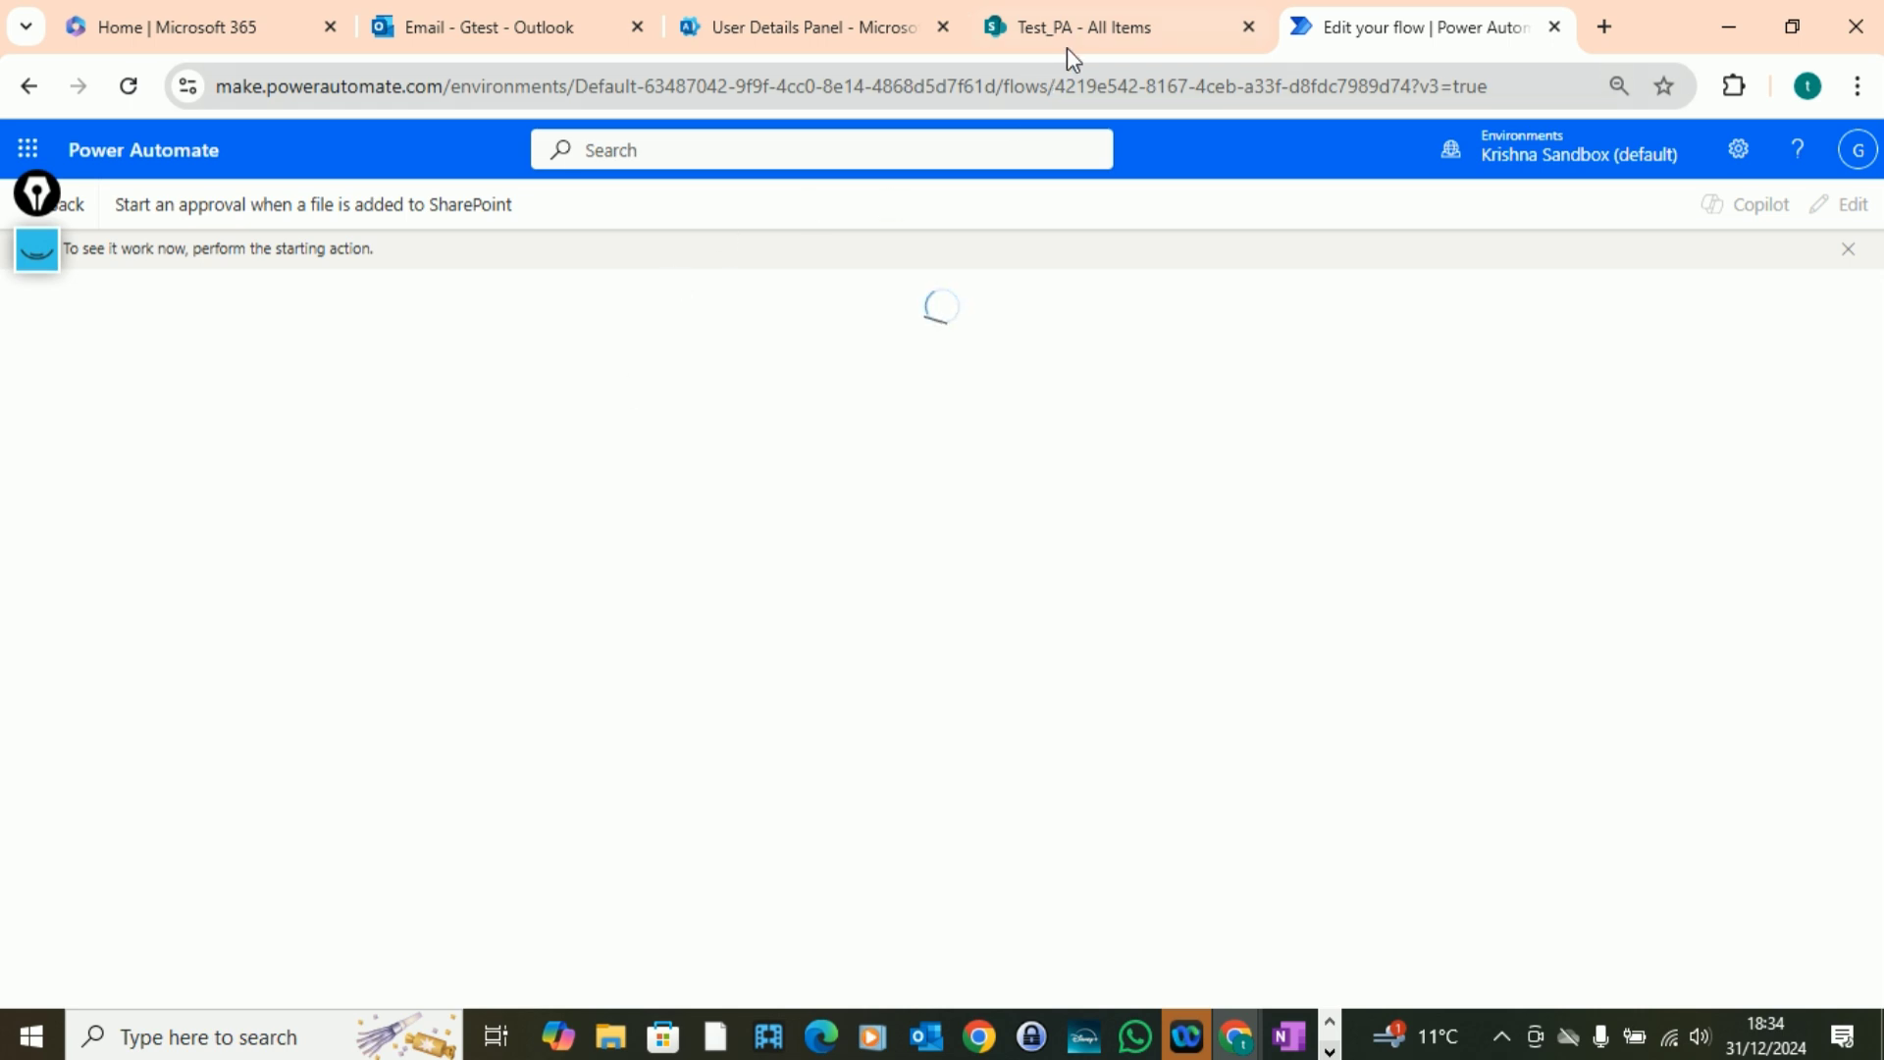
pyautogui.click(1090, 36)
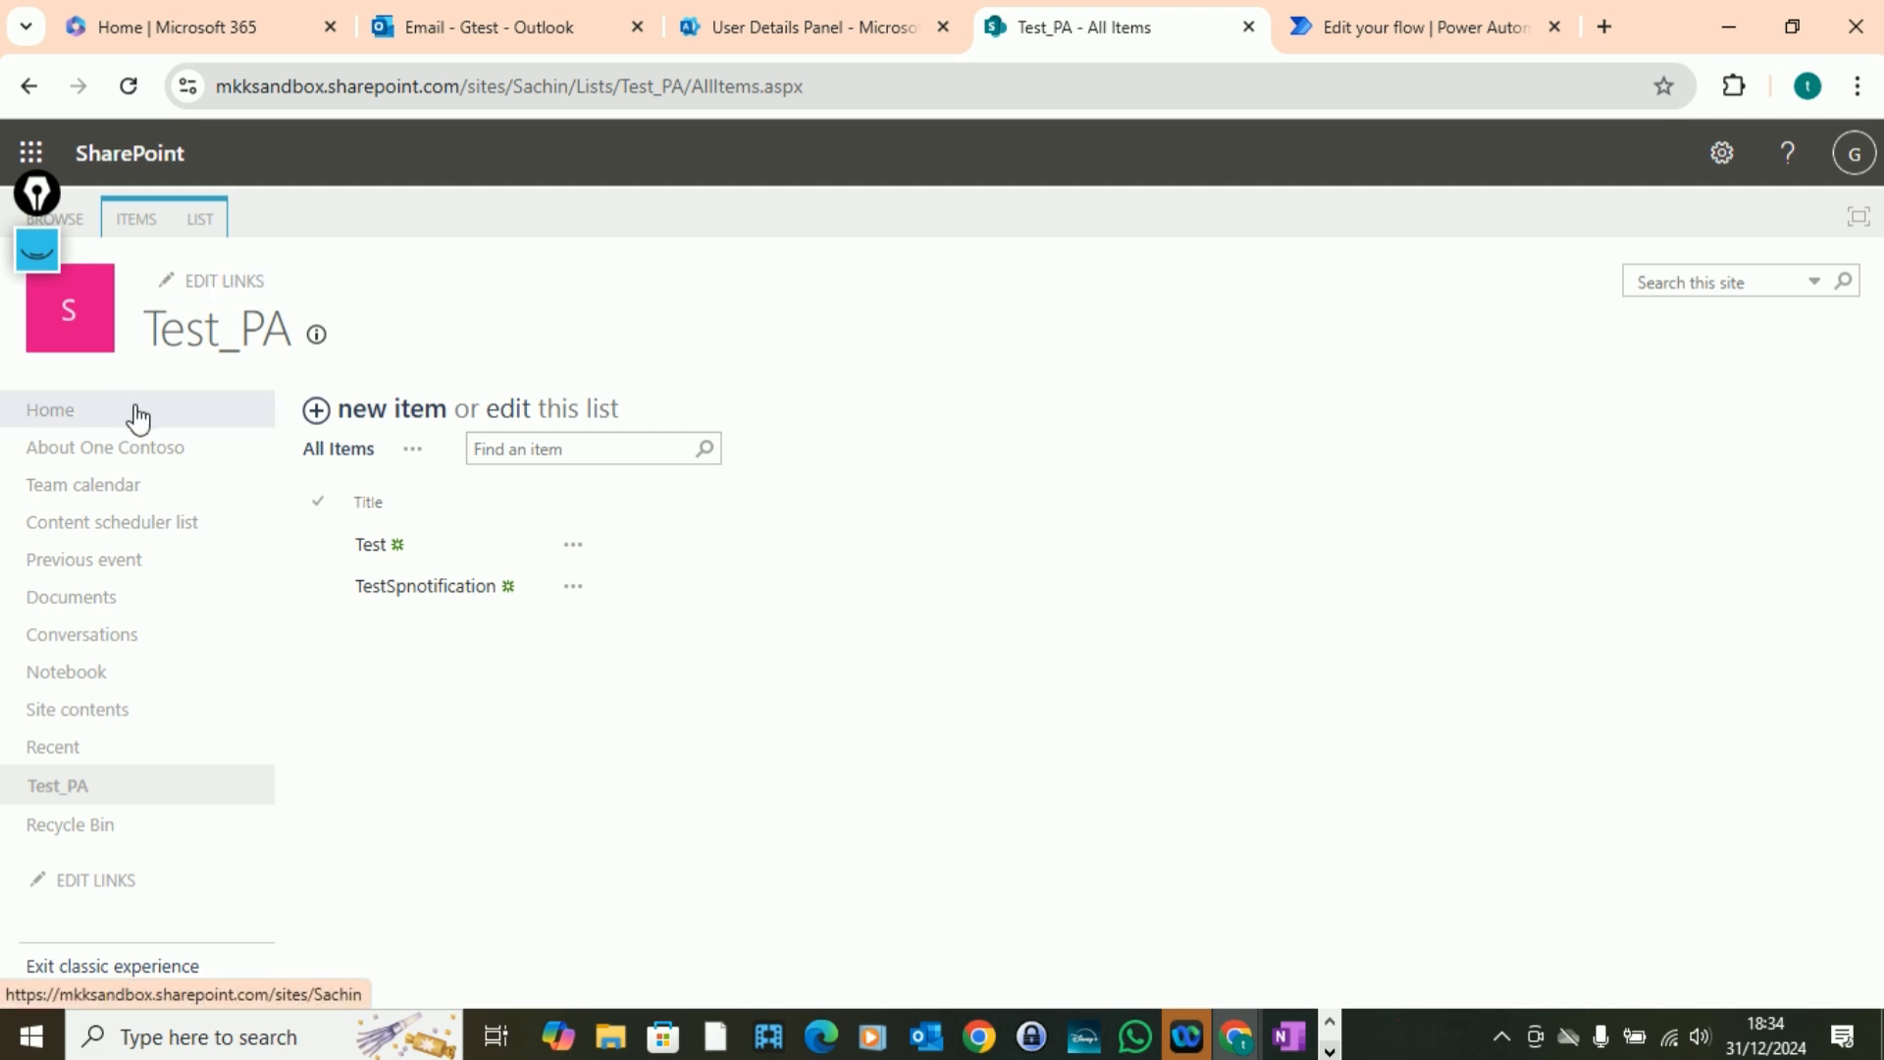
# - Open the SharePoint site's home page by trimming the Test_PA list address back to the site root
pyautogui.moveTo(560, 89); pyautogui.dragTo(909, 73)
pyautogui.click(919, 74)
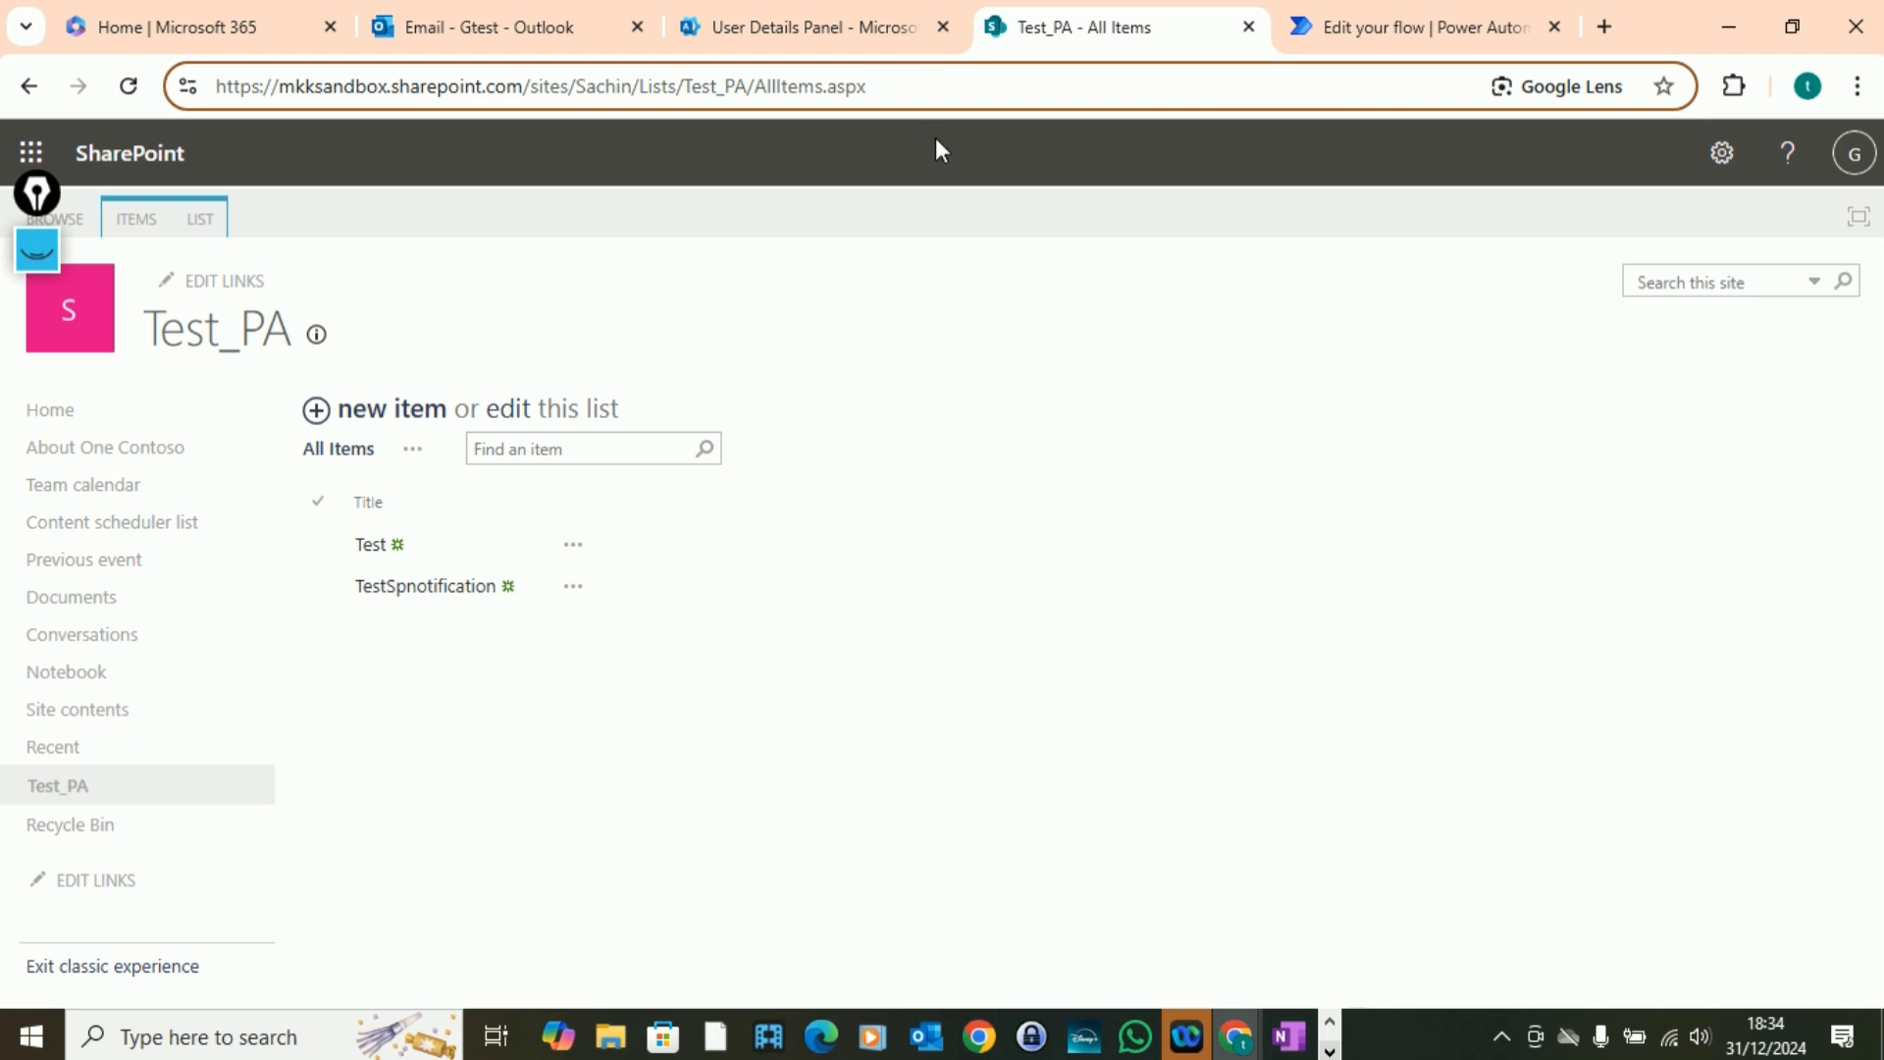
pyautogui.press('BackSpace')
pyautogui.press('BackSpace')
pyautogui.press('BackSpace')
pyautogui.press('BackSpace')
pyautogui.press('BackSpace')
pyautogui.press('BackSpace')
pyautogui.press('BackSpace')
pyautogui.press('BackSpace')
pyautogui.press('BackSpace')
pyautogui.press('BackSpace')
pyautogui.press('BackSpace')
pyautogui.press('BackSpace')
pyautogui.press('BackSpace')
pyautogui.press('BackSpace')
pyautogui.press('BackSpace')
pyautogui.press('BackSpace')
pyautogui.press('BackSpace')
pyautogui.press('BackSpace')
pyautogui.press('BackSpace')
pyautogui.press('BackSpace')
pyautogui.press('BackSpace')
pyautogui.press('BackSpace')
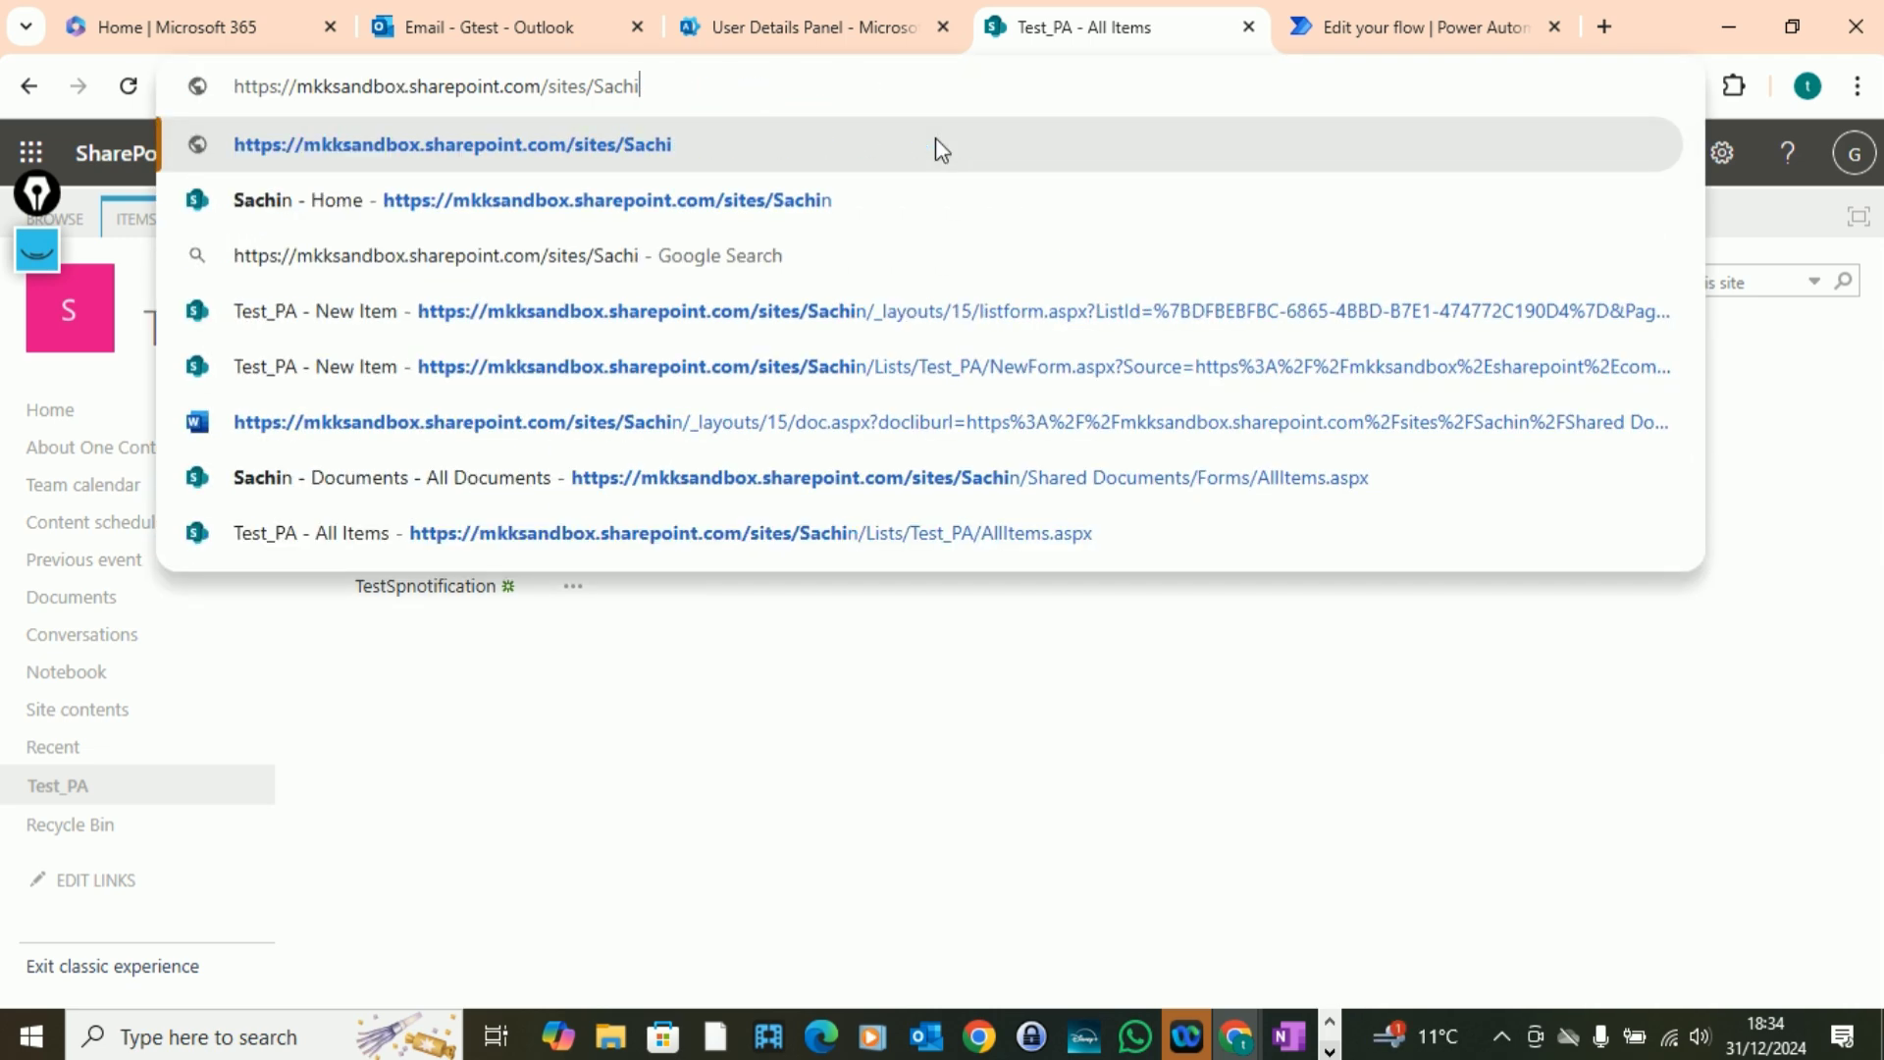
pyautogui.write('n')
pyautogui.press('Return')
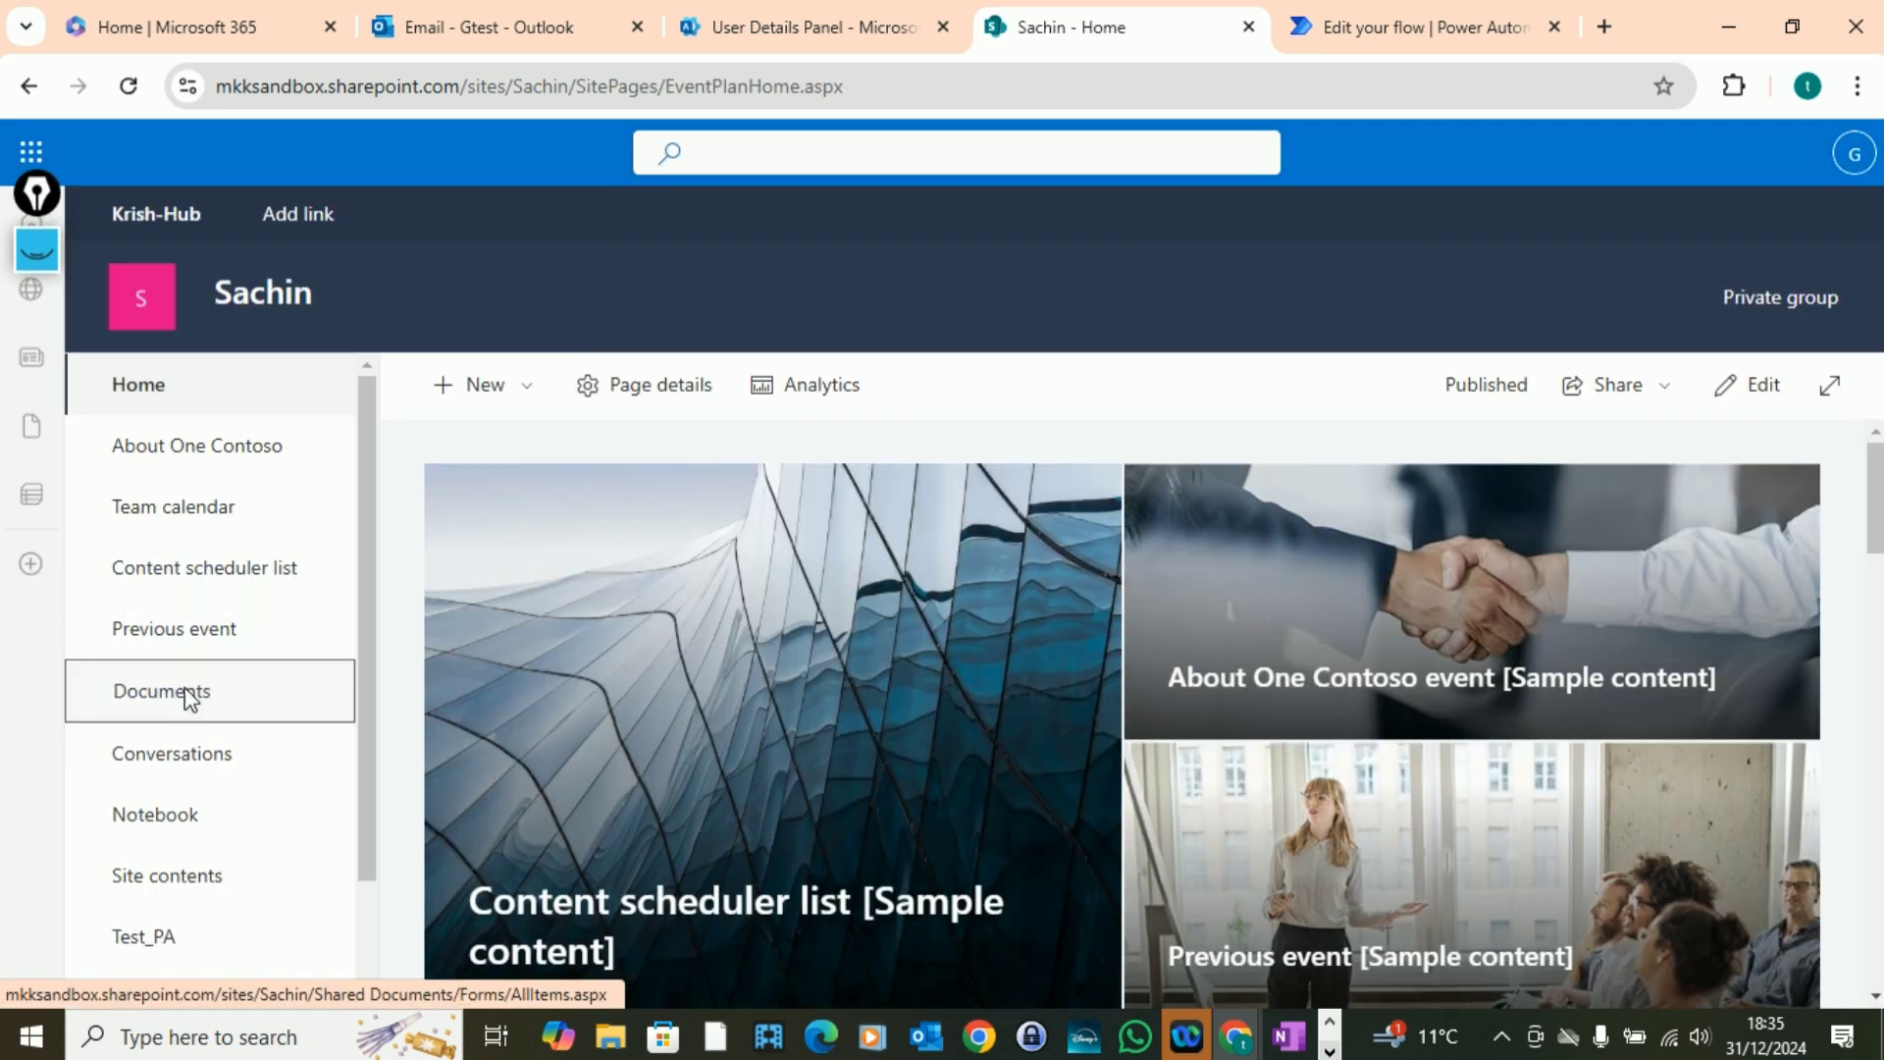
# - Open the site's Documents library, check the contents of the PA Test folder and return to the library root
pyautogui.click(184, 692)
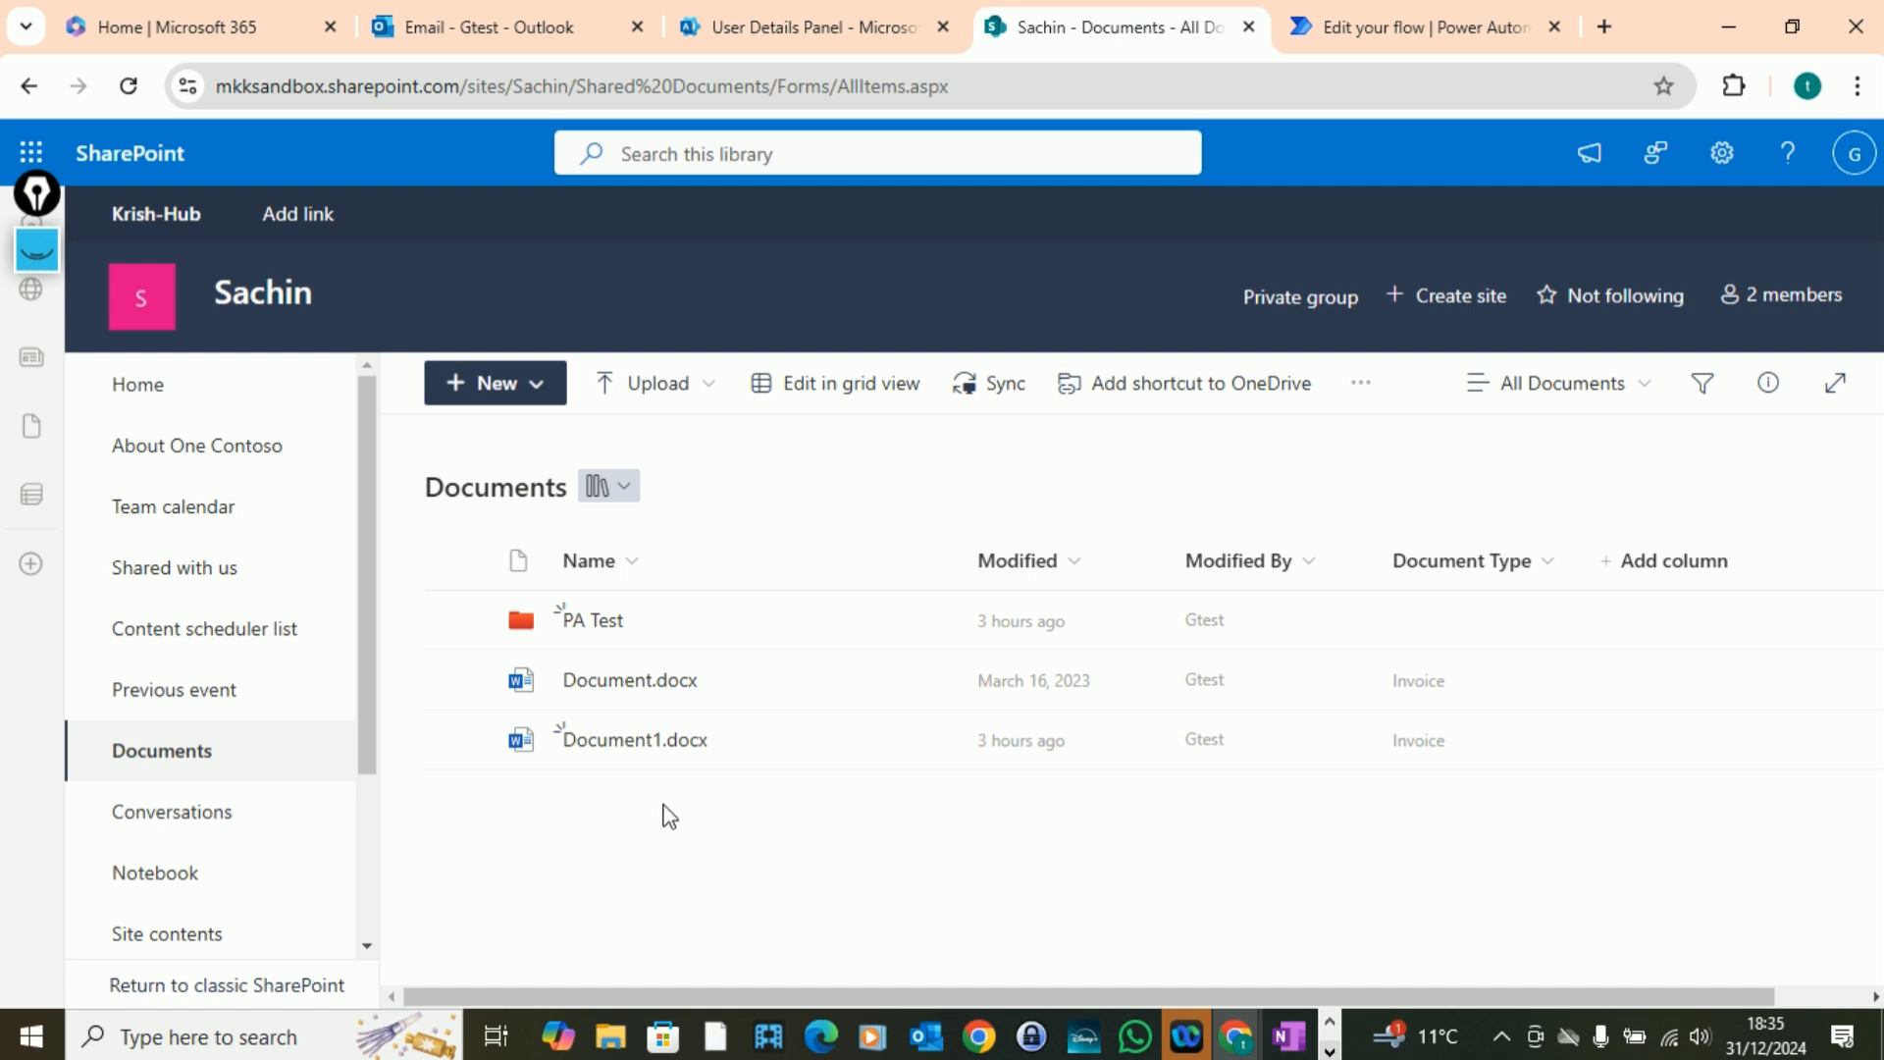
pyautogui.click(594, 621)
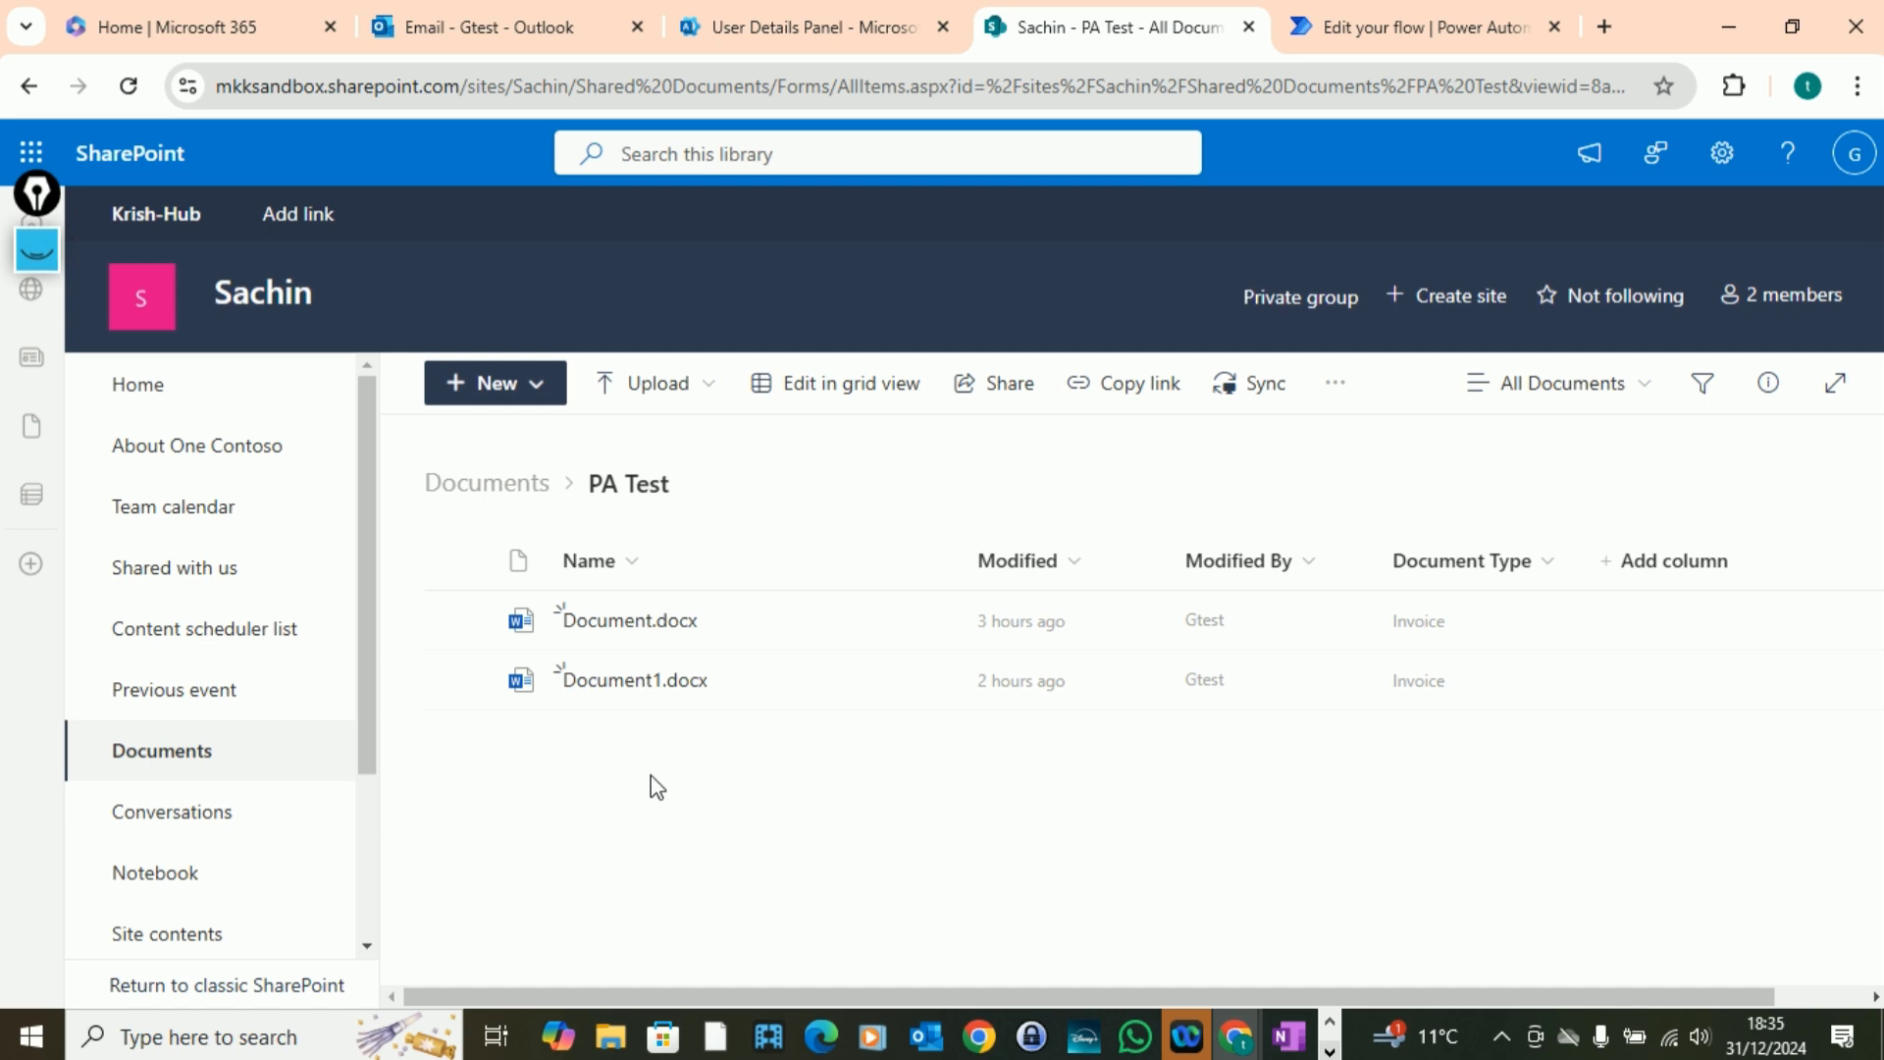
pyautogui.click(496, 486)
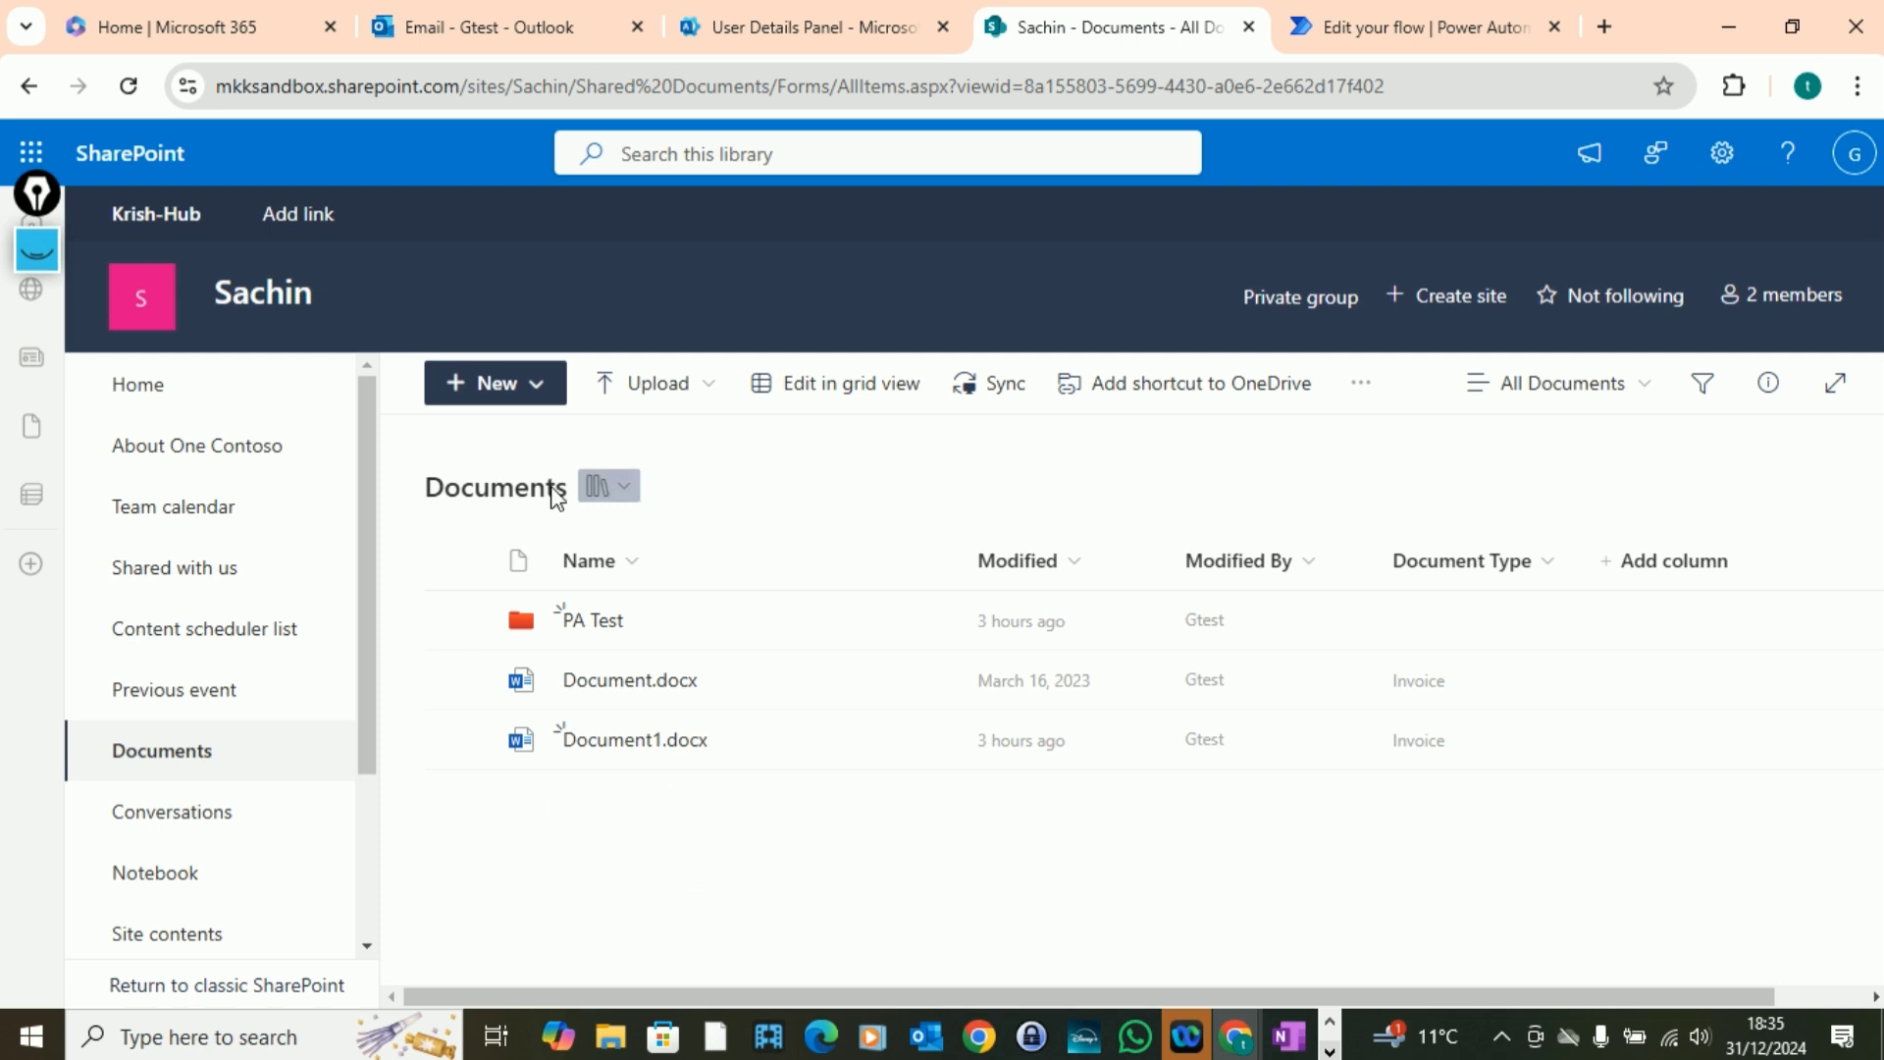
# - Create an Excel workbook in the Documents library, enter "Invoice Approval request" in cell A1 and close the workbook
pyautogui.click(540, 389)
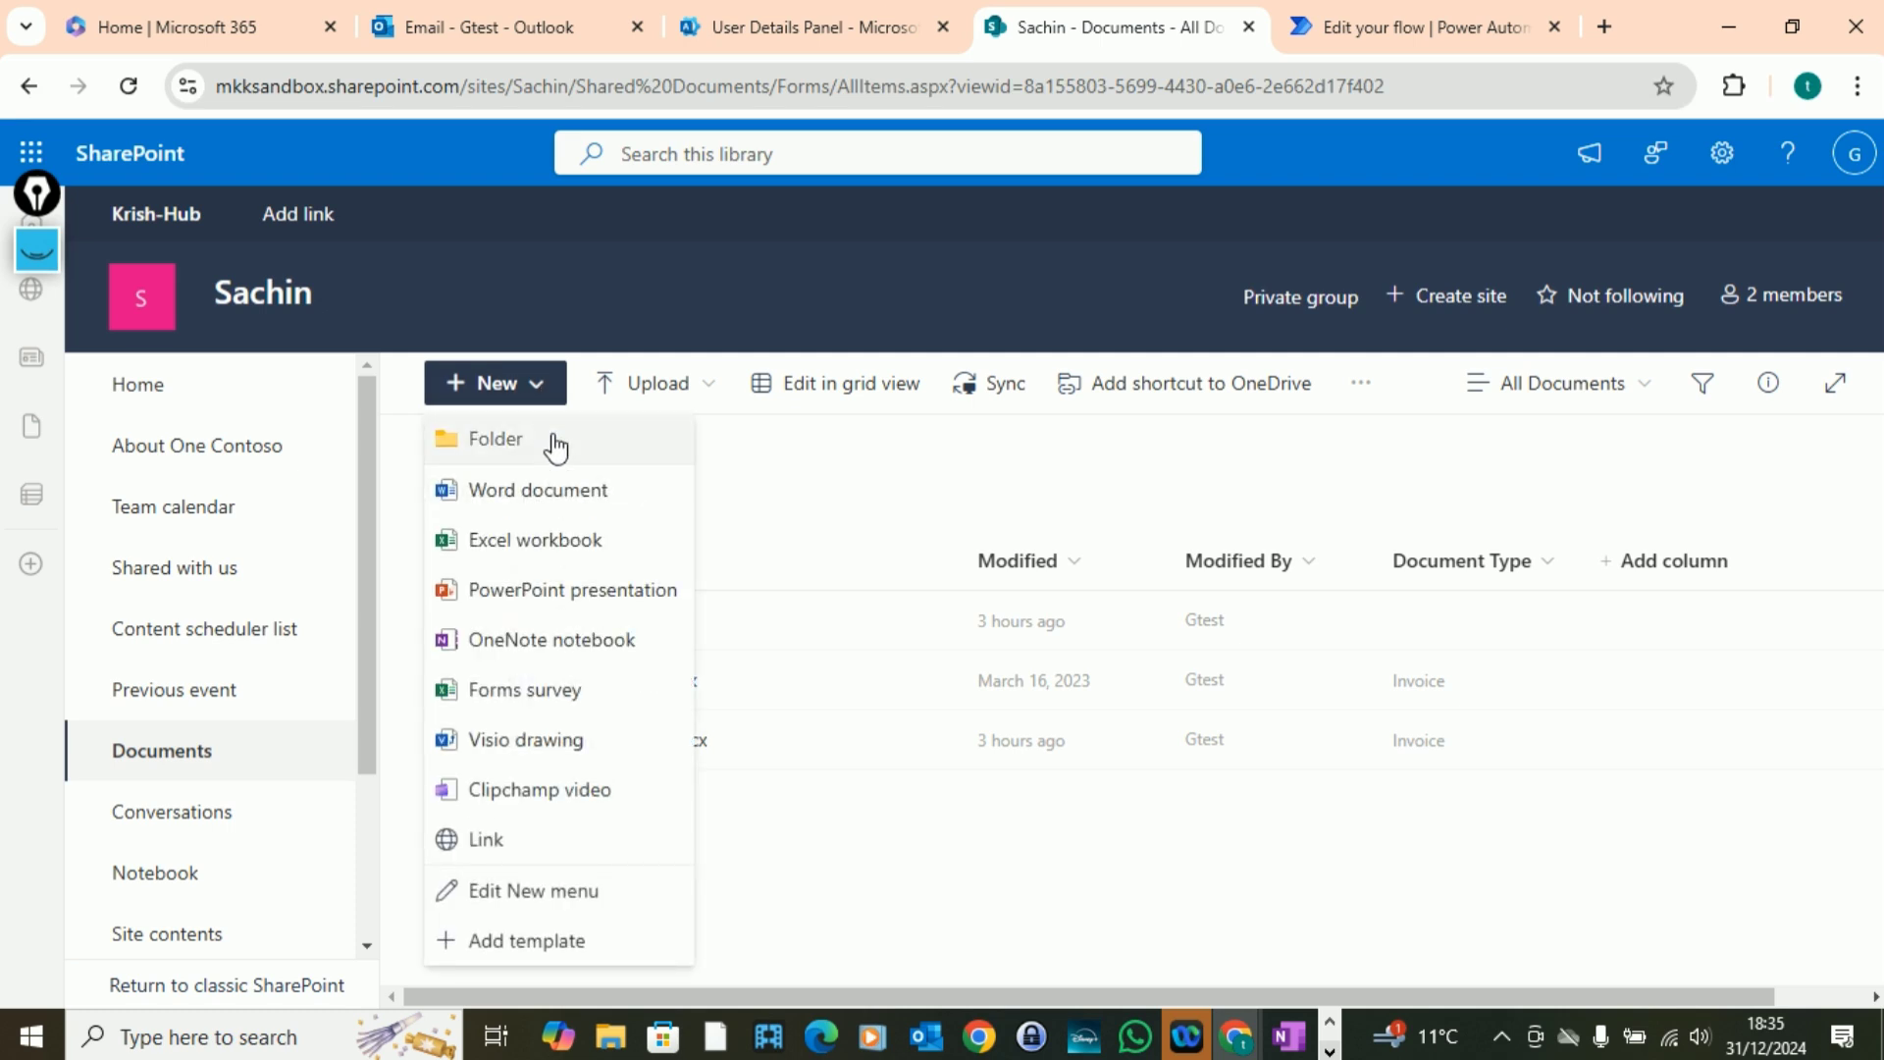
pyautogui.click(590, 545)
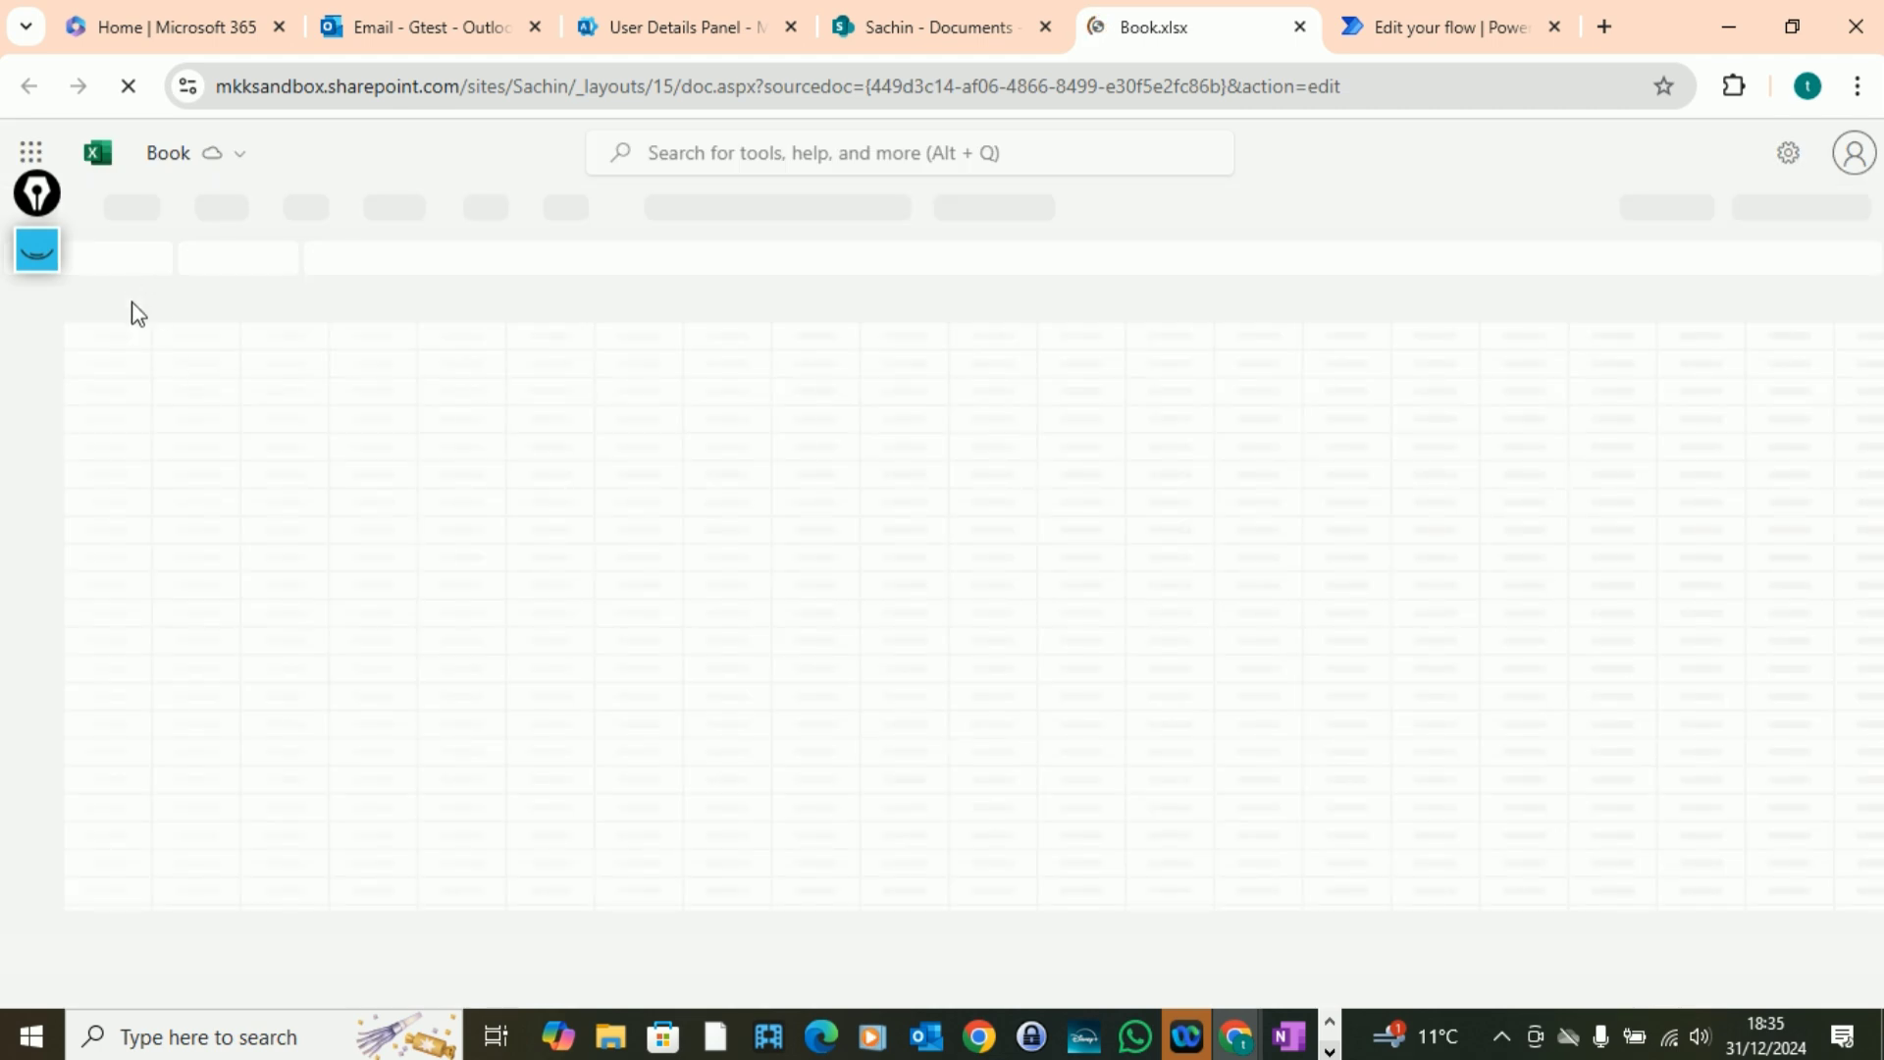
pyautogui.write('Inv')
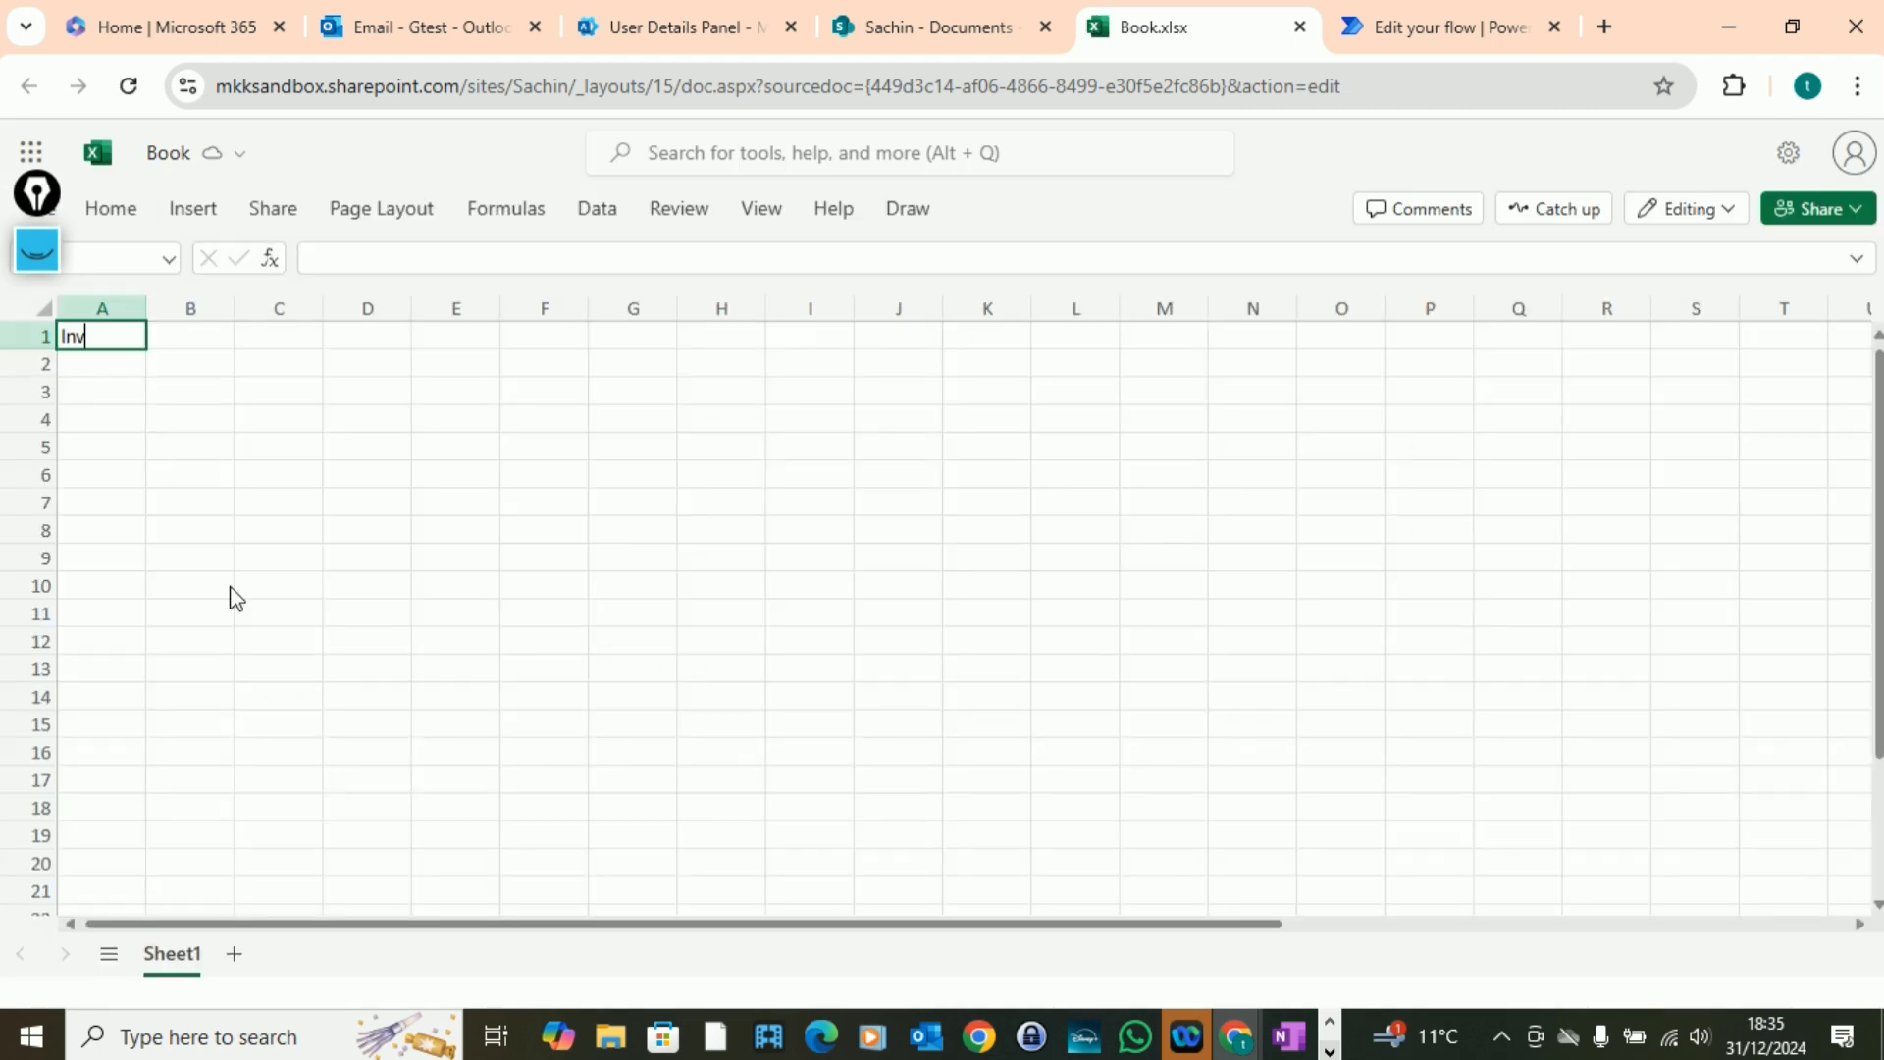
pyautogui.write('oice Approval re')
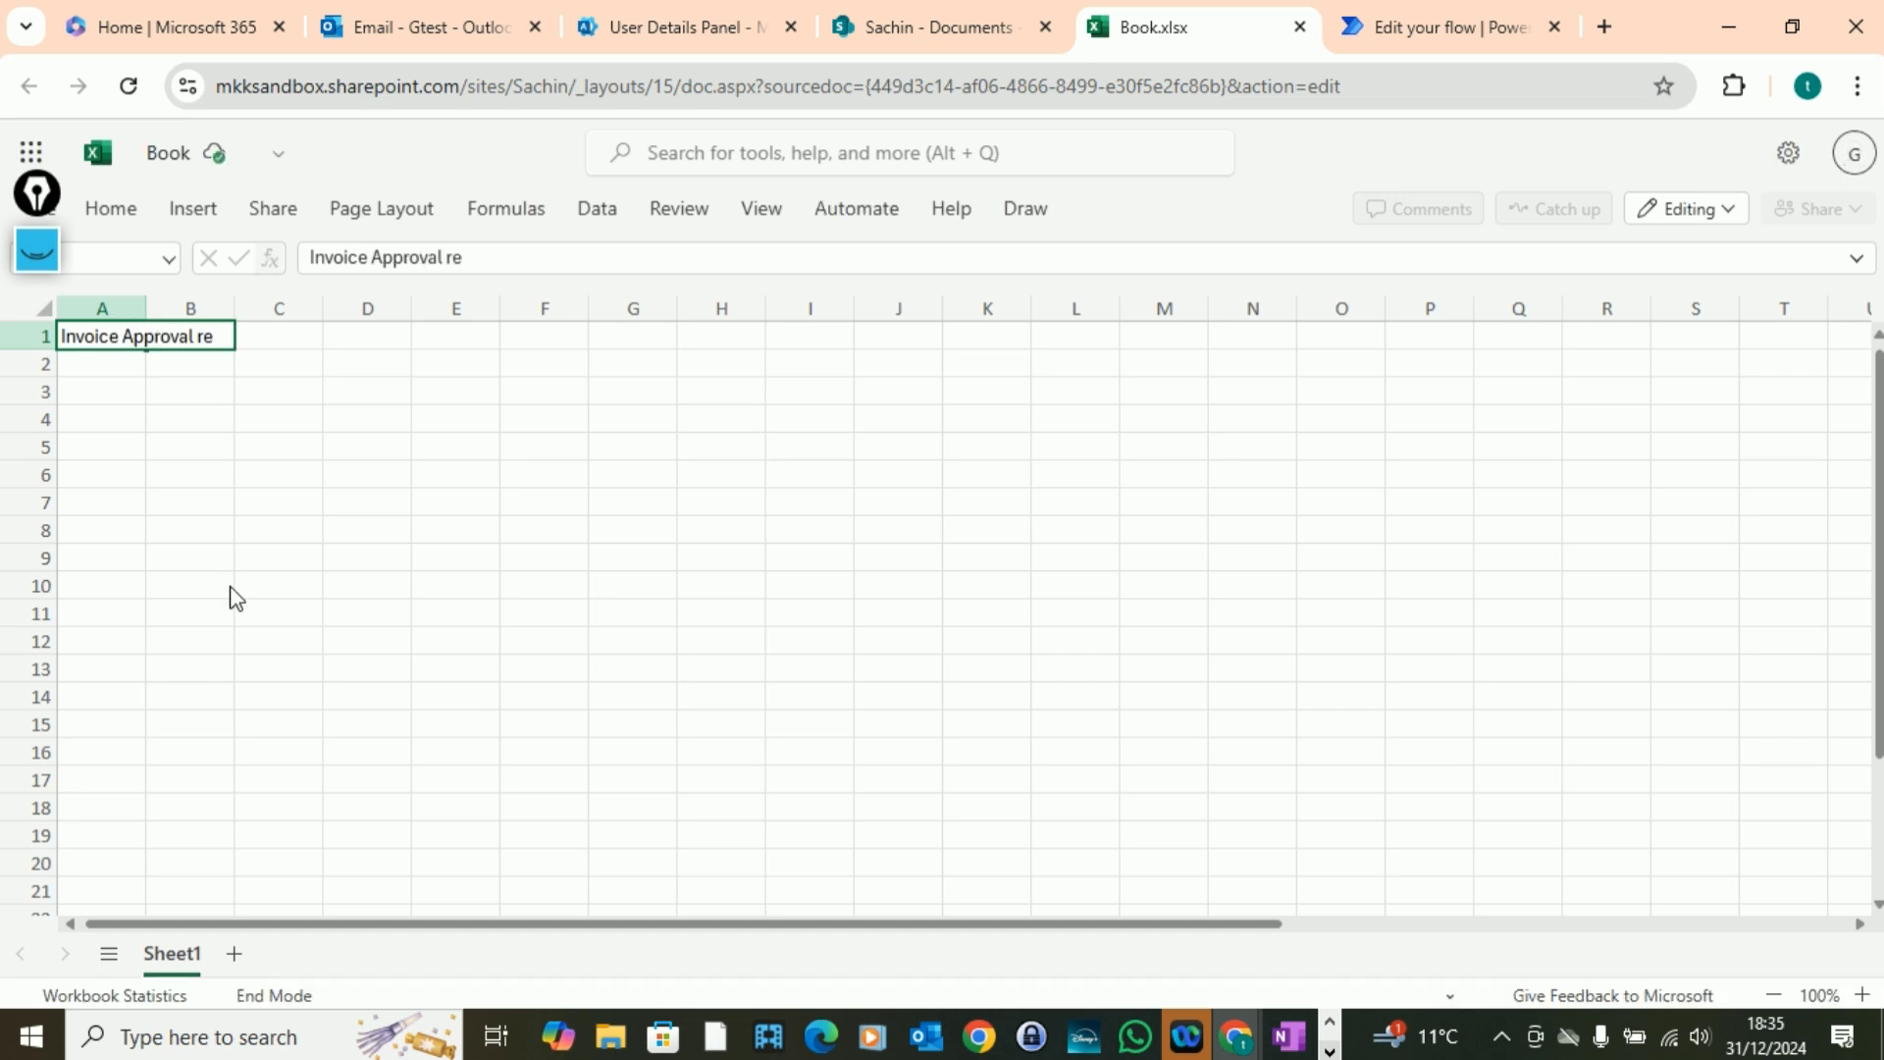
pyautogui.write('quest')
pyautogui.click(248, 475)
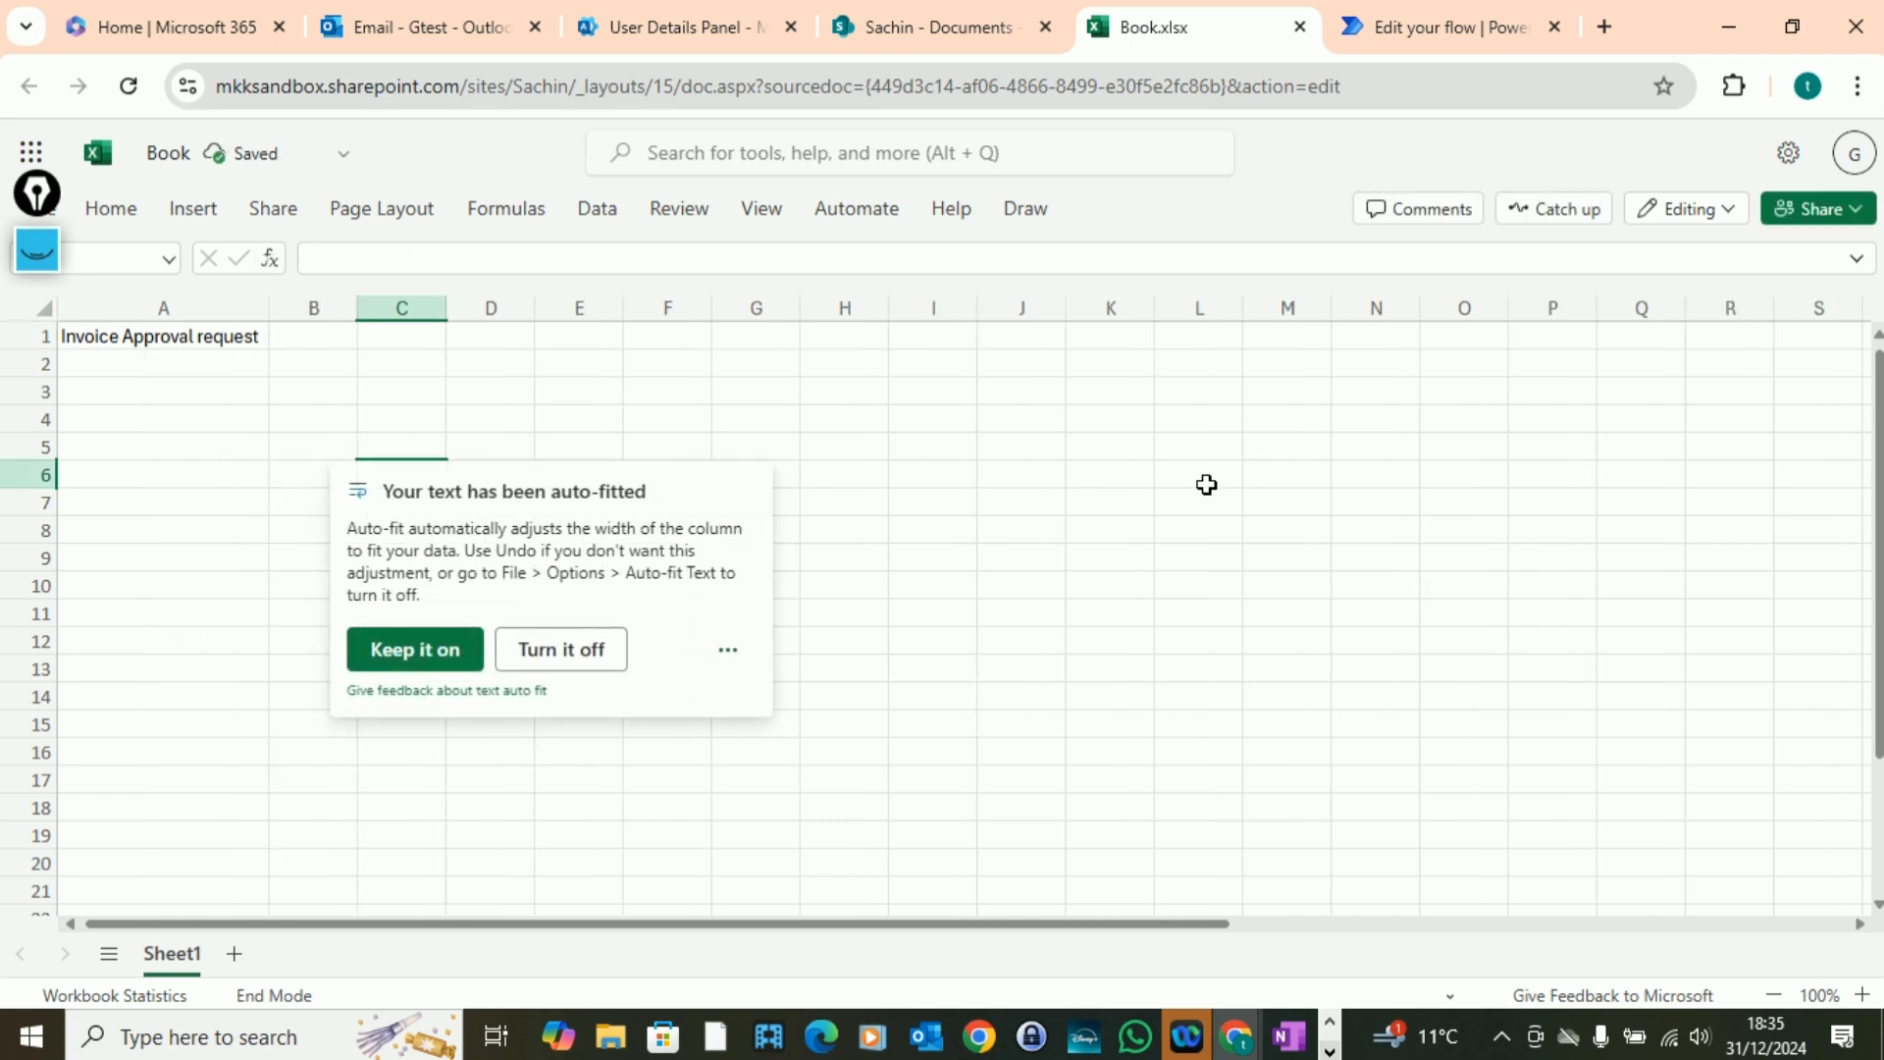
pyautogui.click(1301, 28)
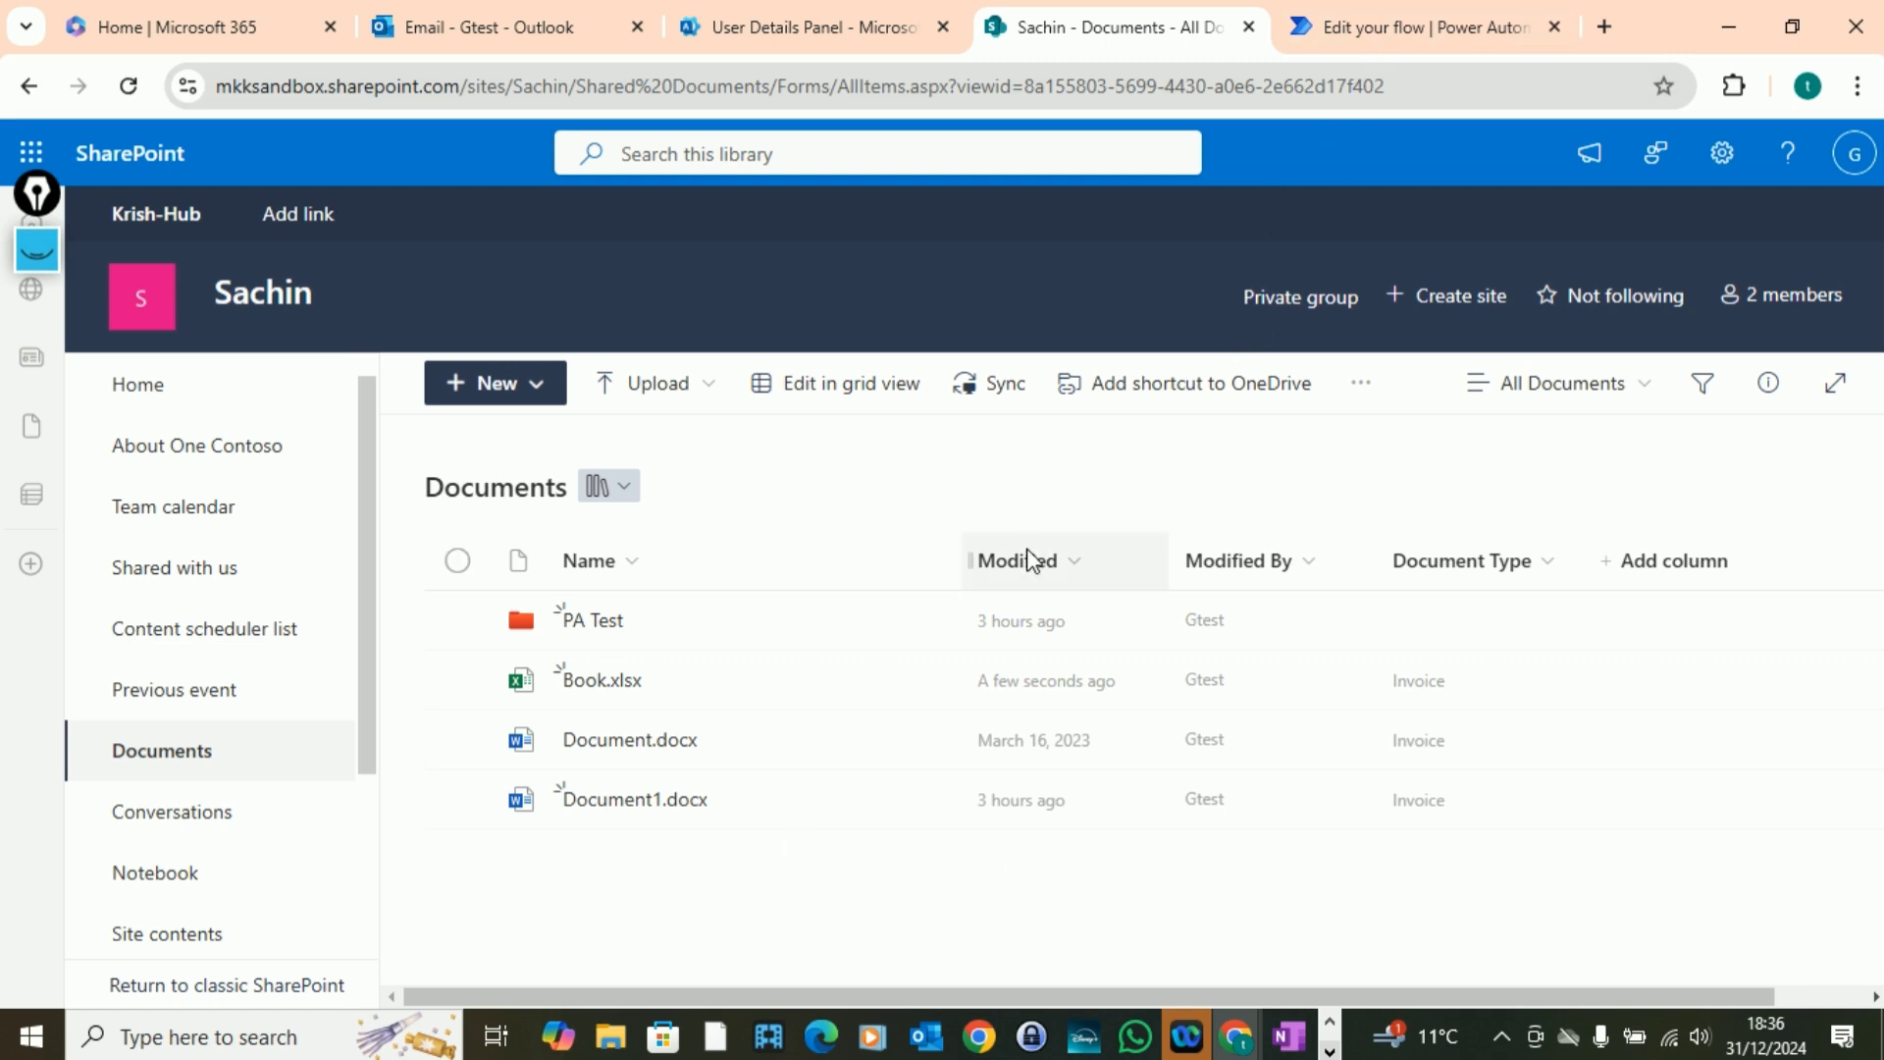
# - Switch to the Power Automate flow and examine the running test's progress from the file-created trigger to the approval wait
pyautogui.click(1423, 34)
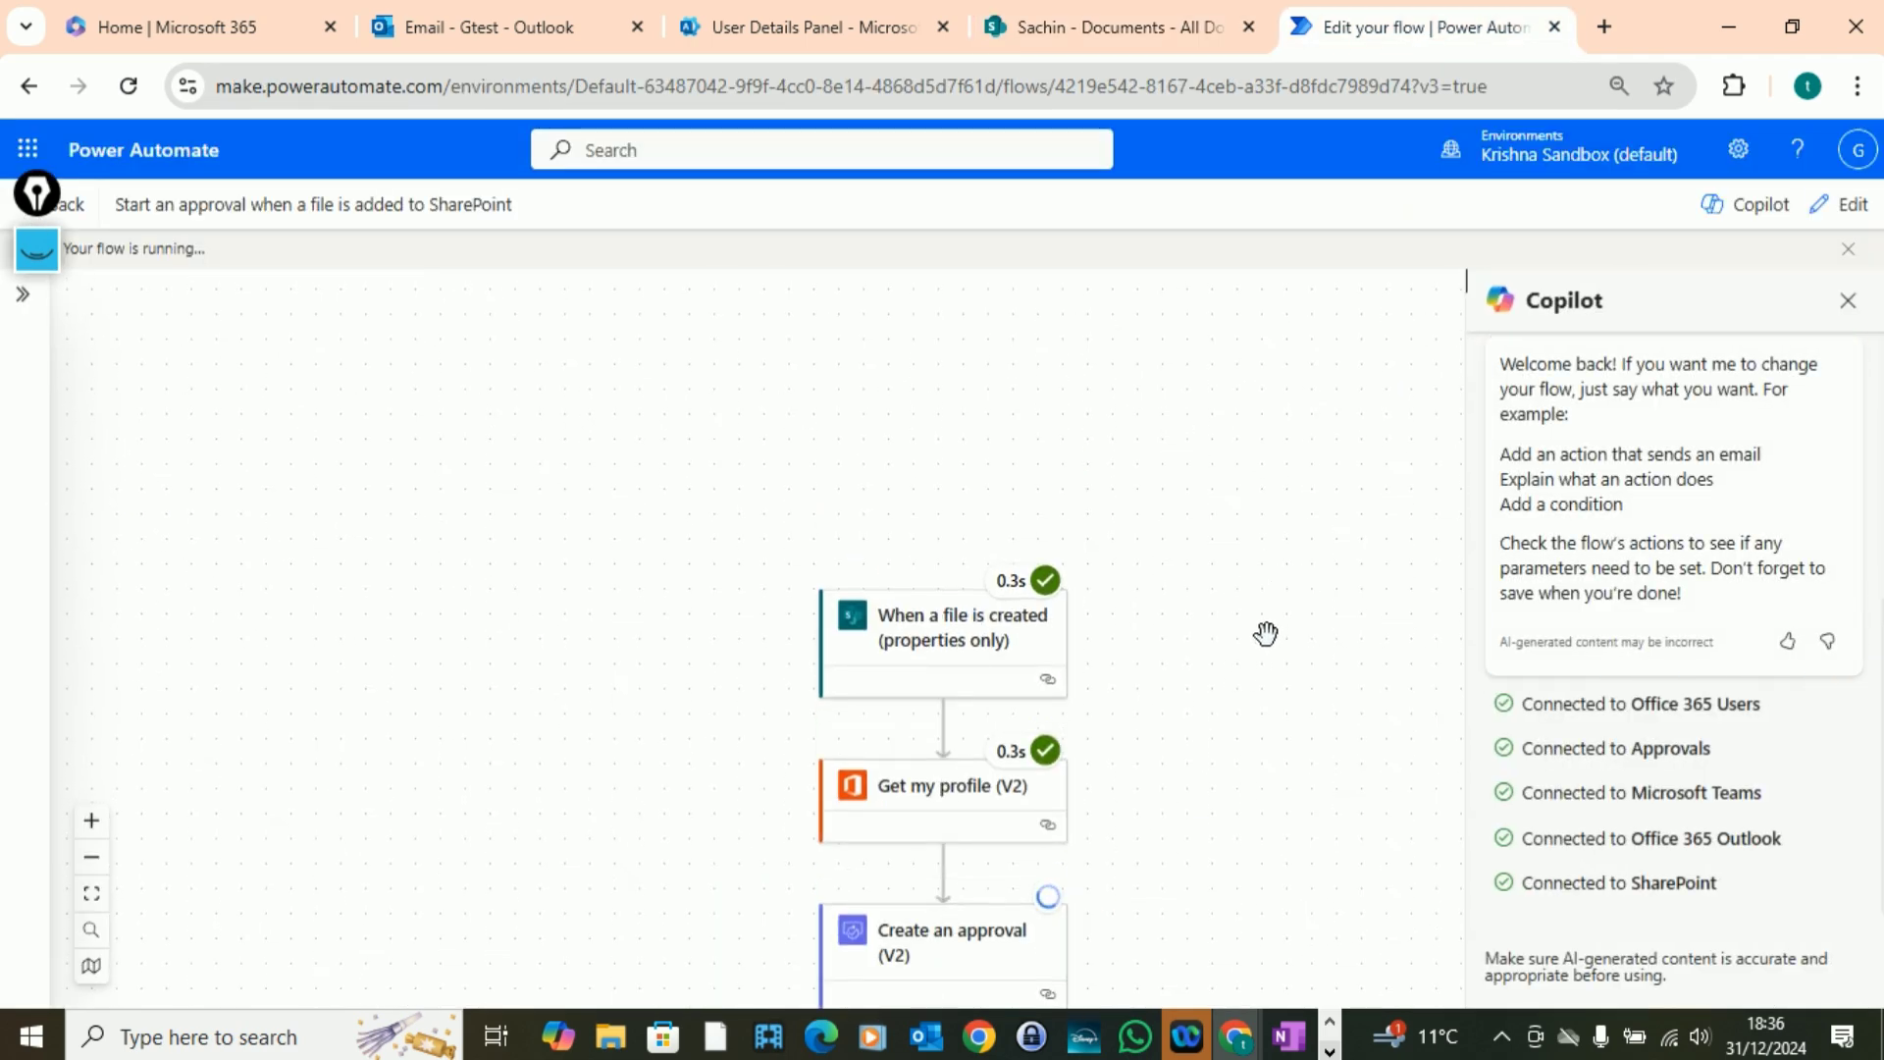
pyautogui.scroll(-2, 1266, 633)
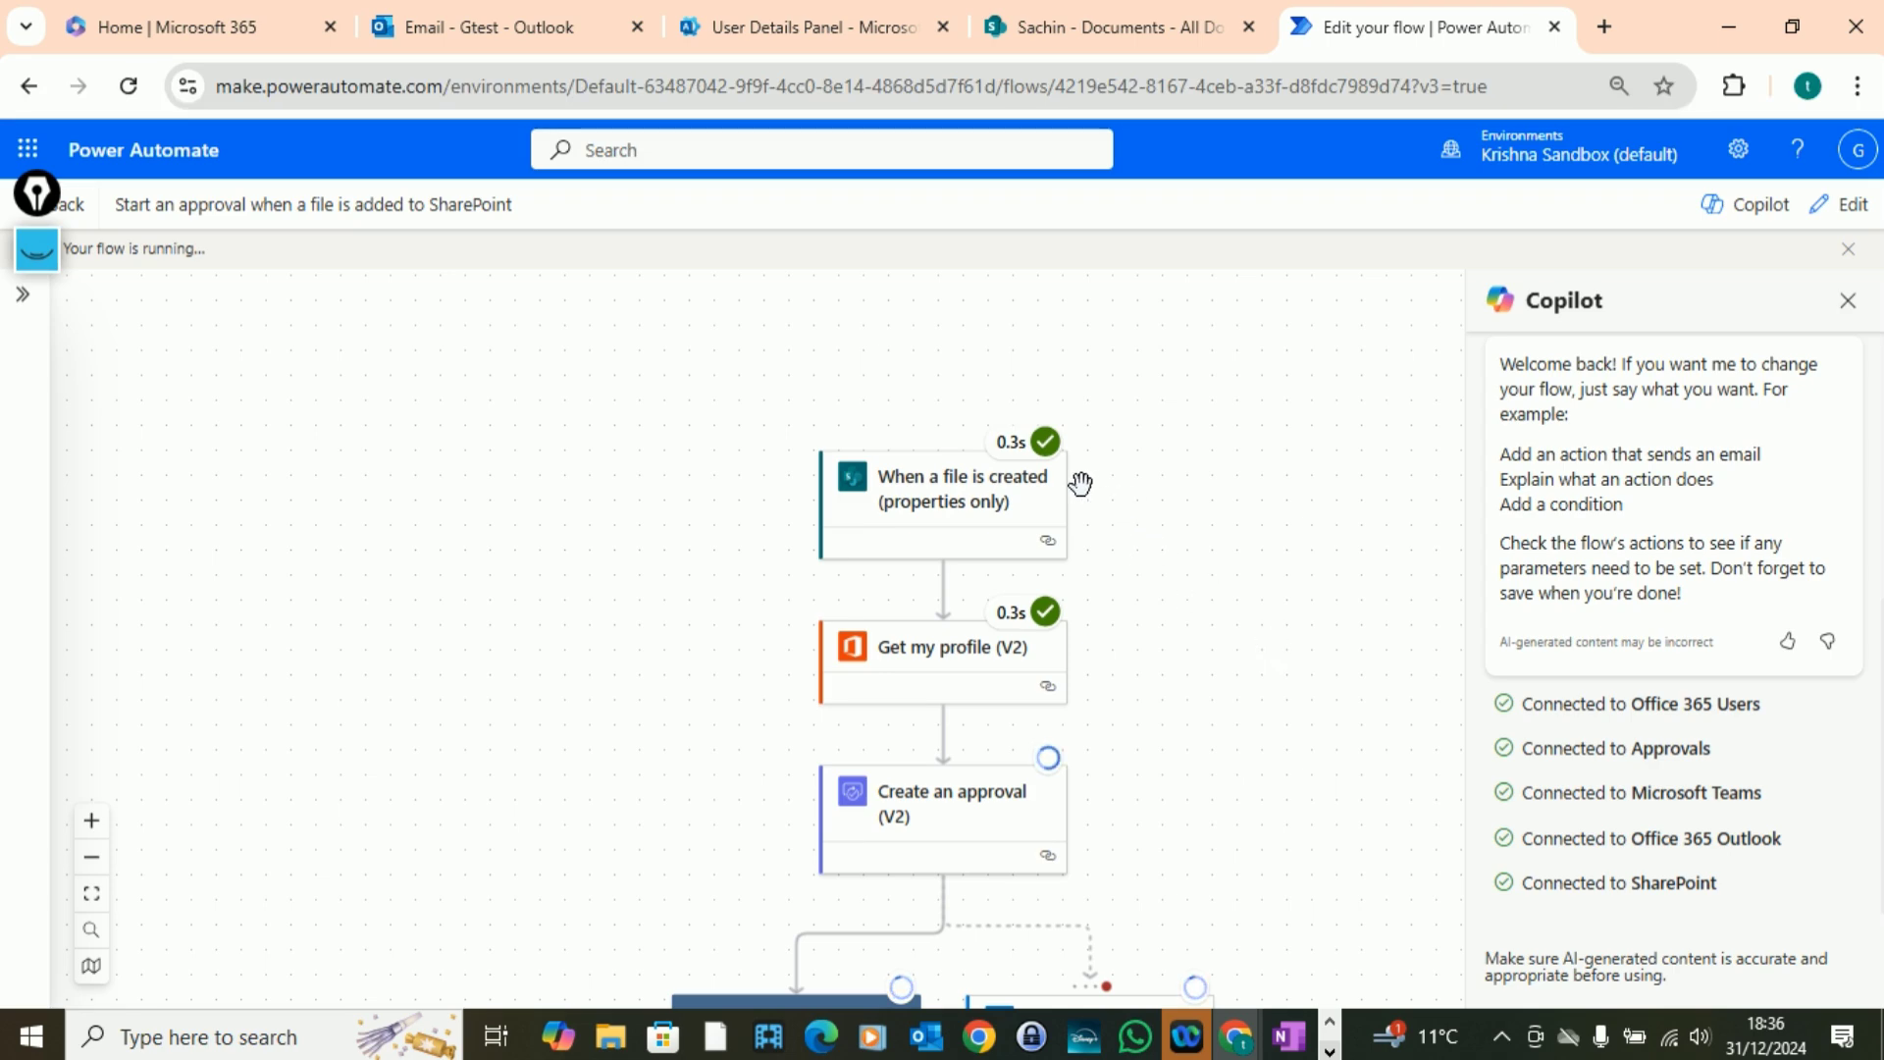
pyautogui.scroll(-1, 1075, 476)
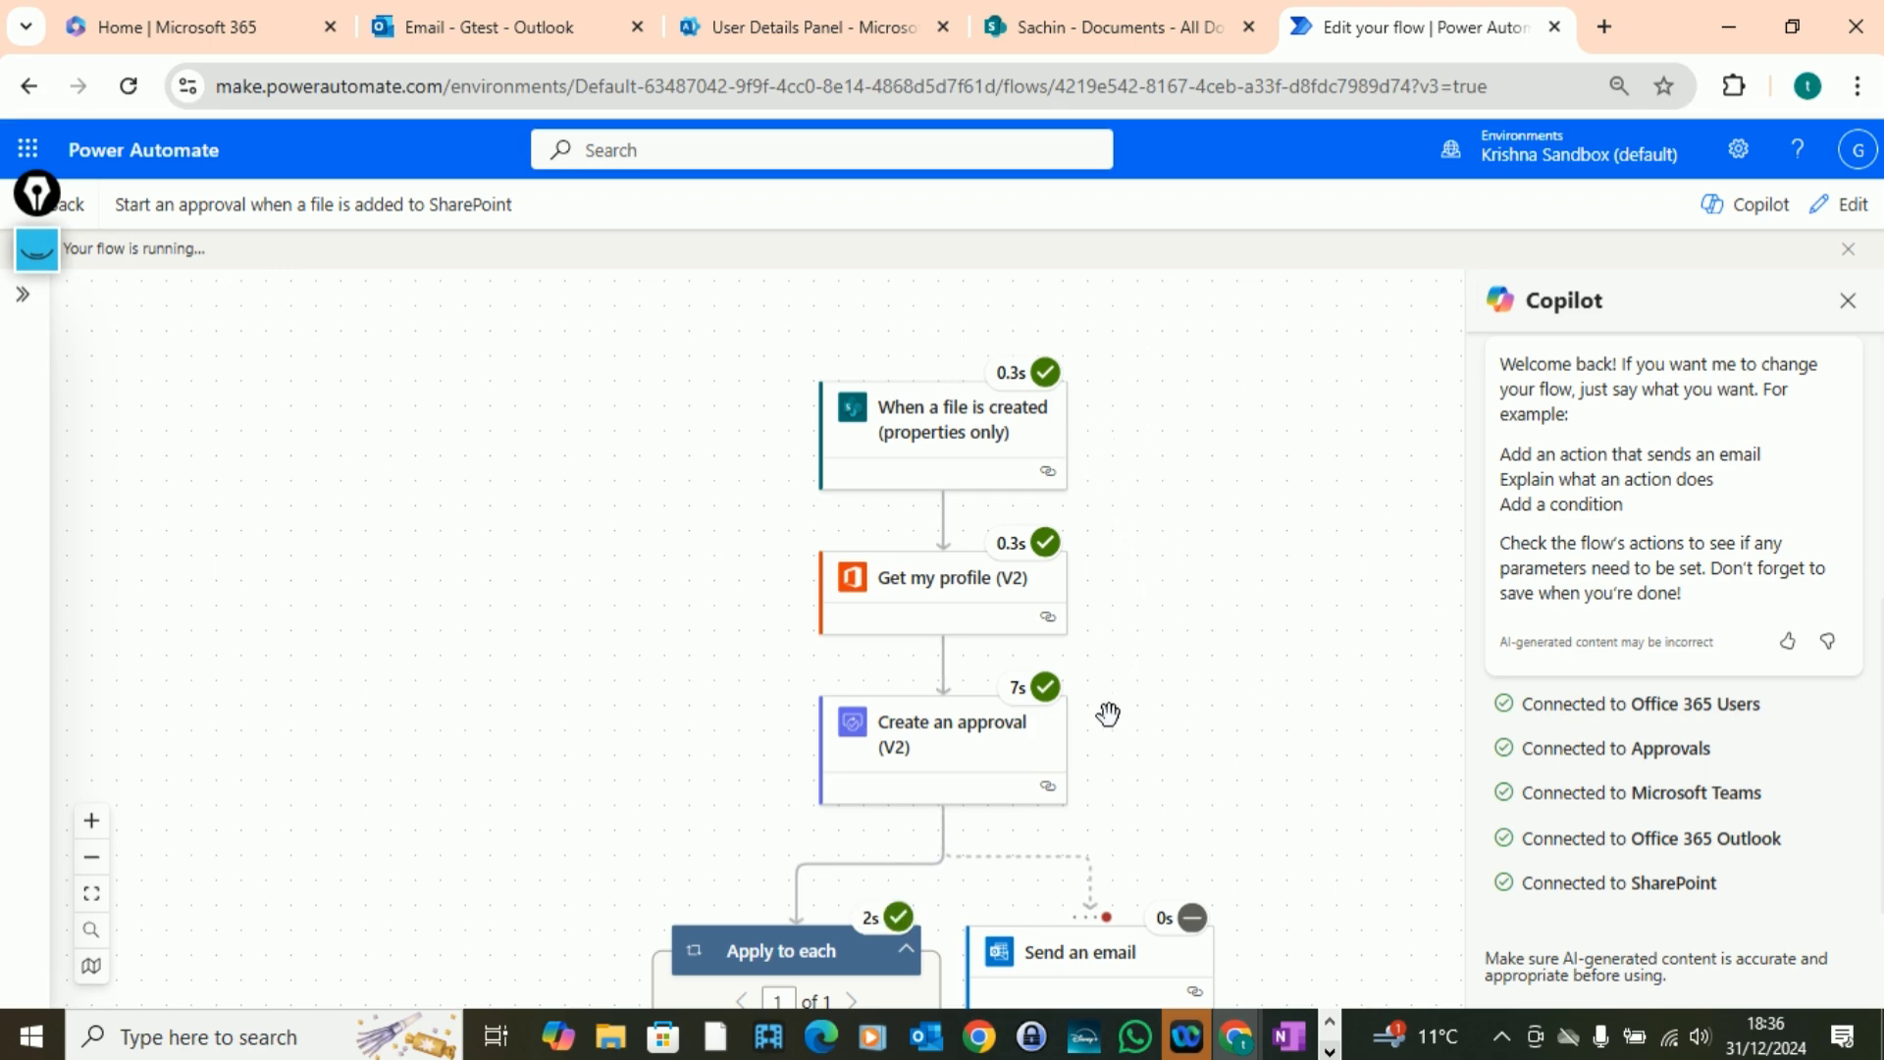
pyautogui.scroll(-4, 1190, 644)
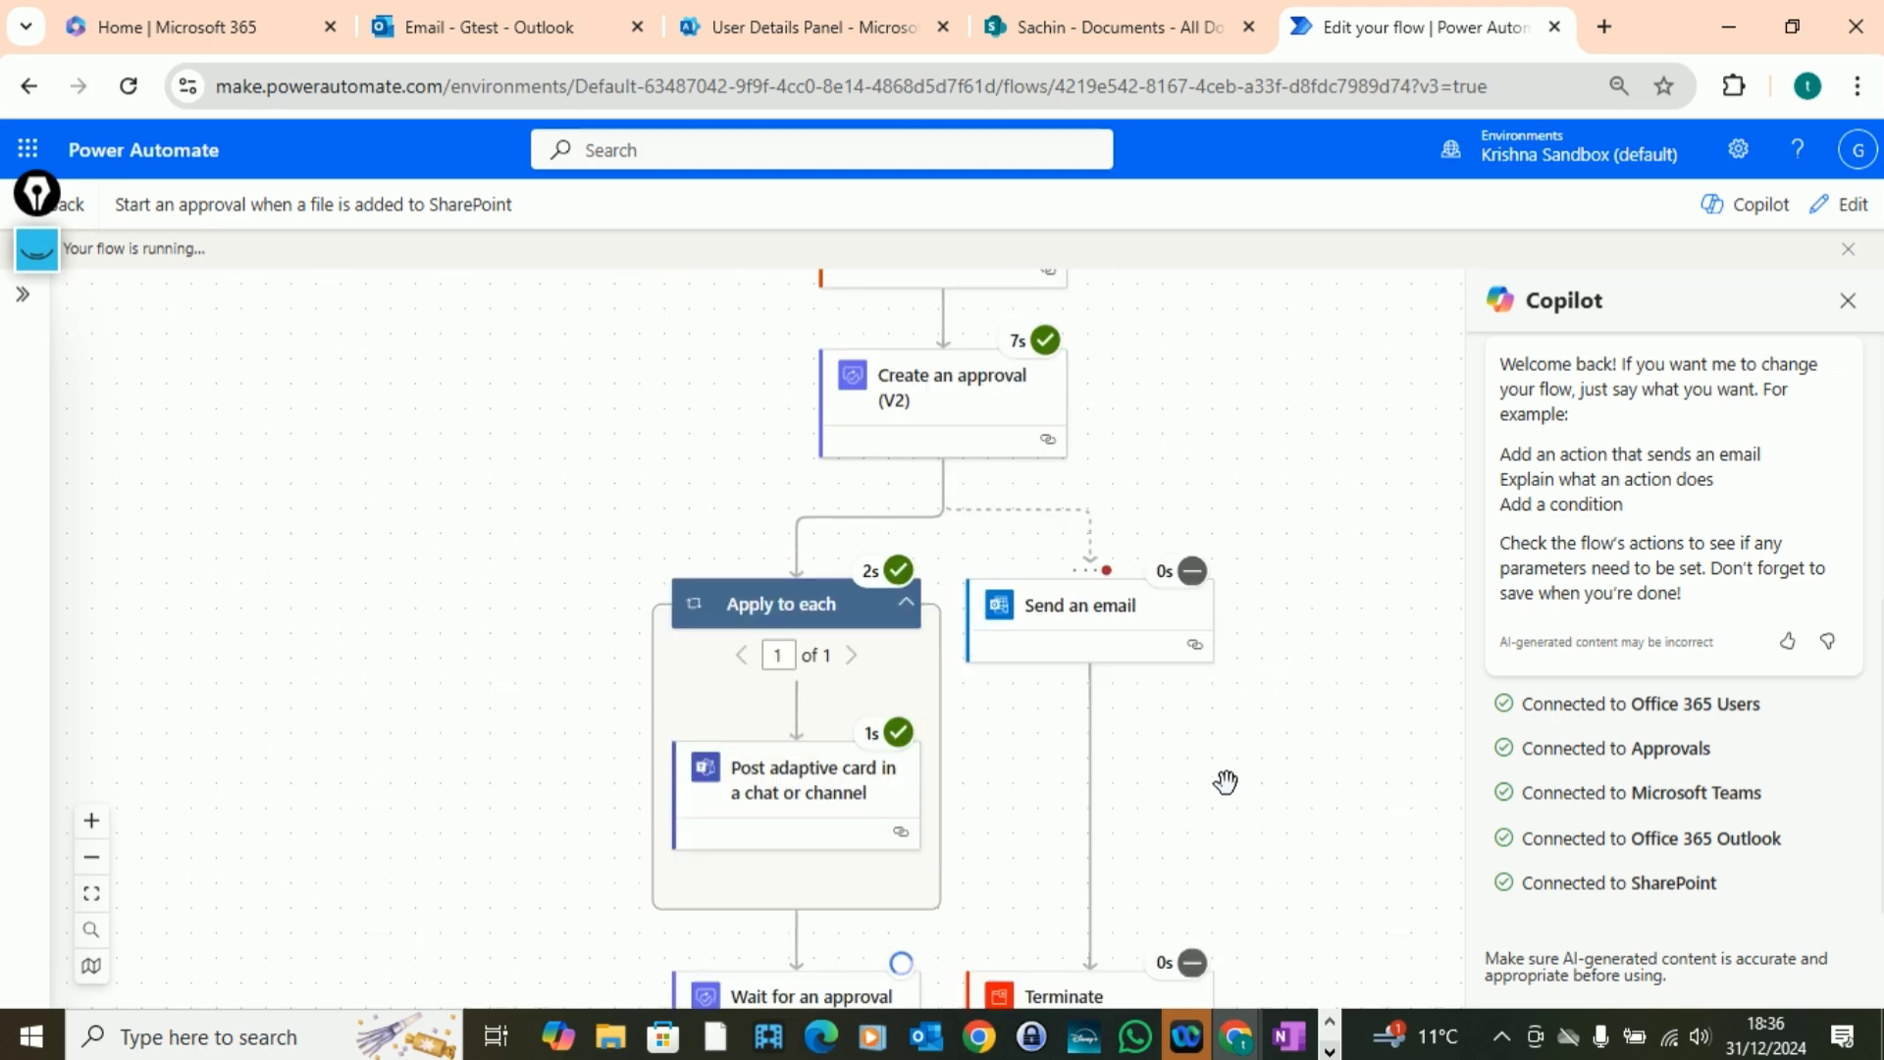
pyautogui.scroll(-2, 1227, 782)
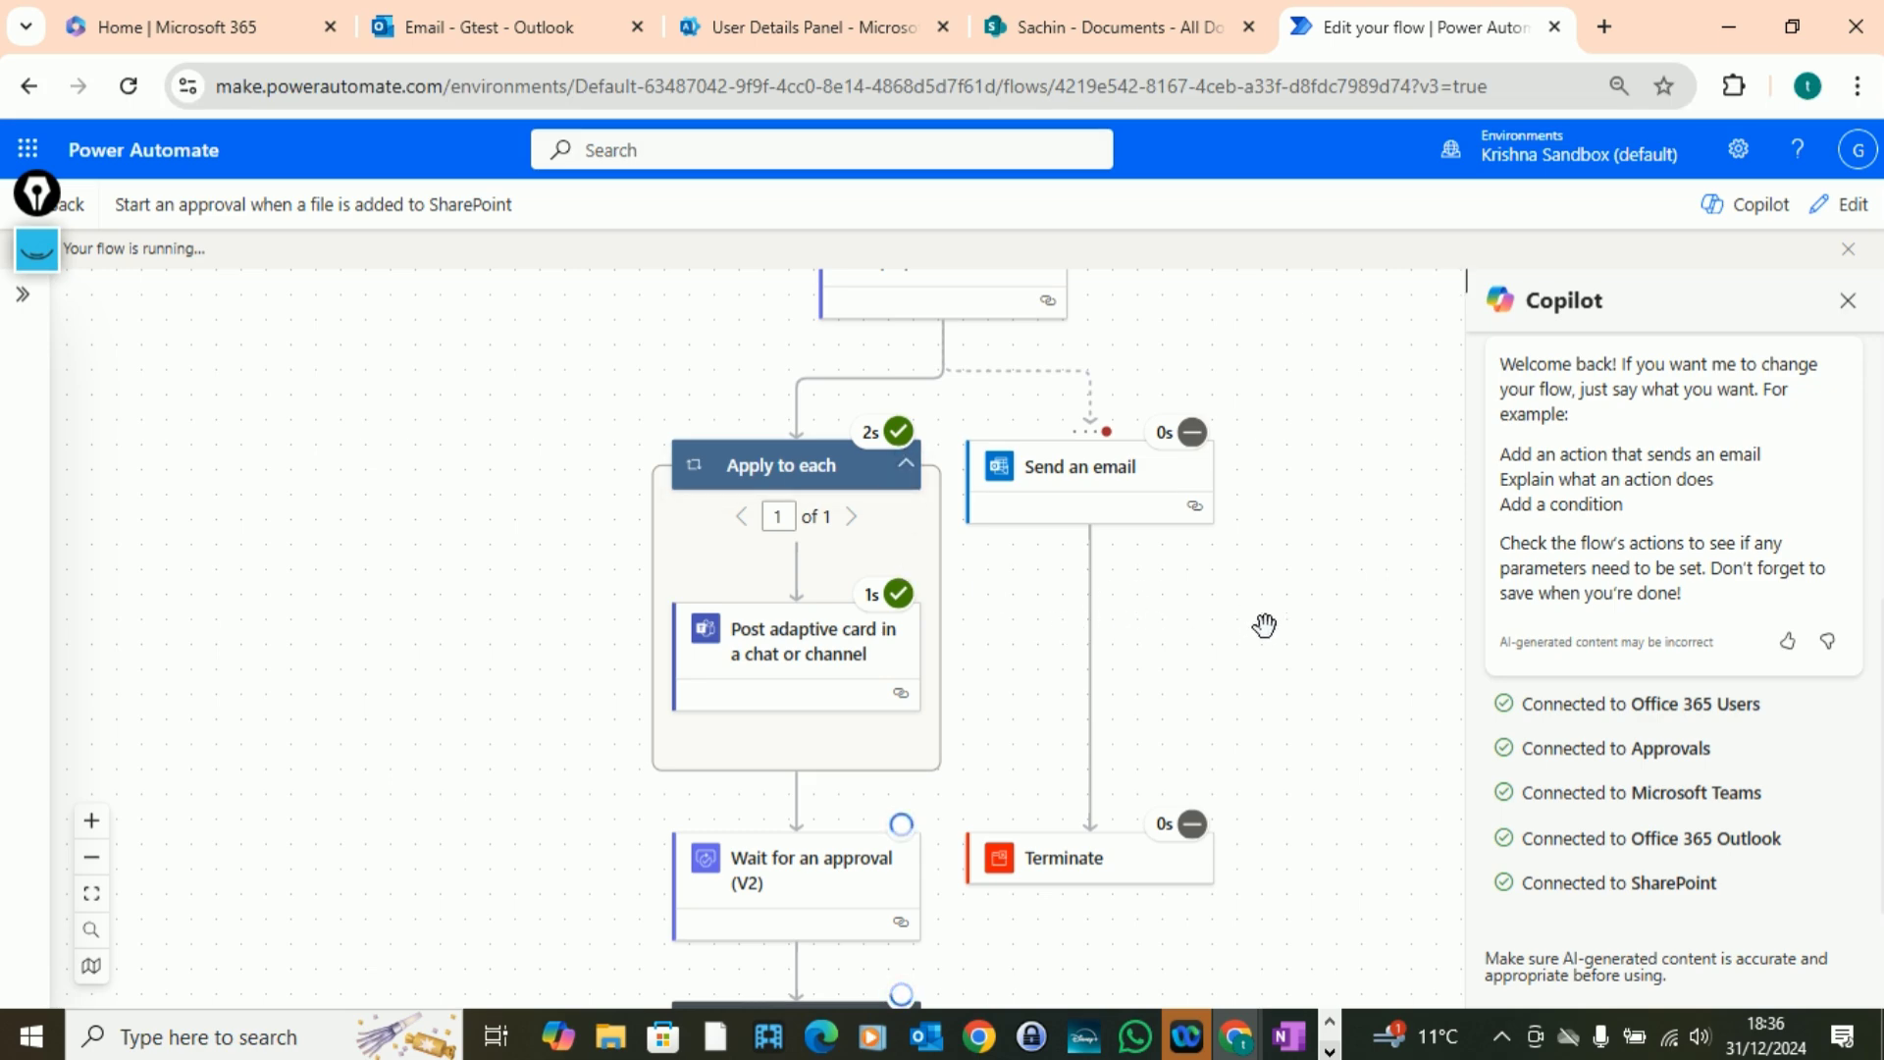
pyautogui.scroll(5, 1245, 551)
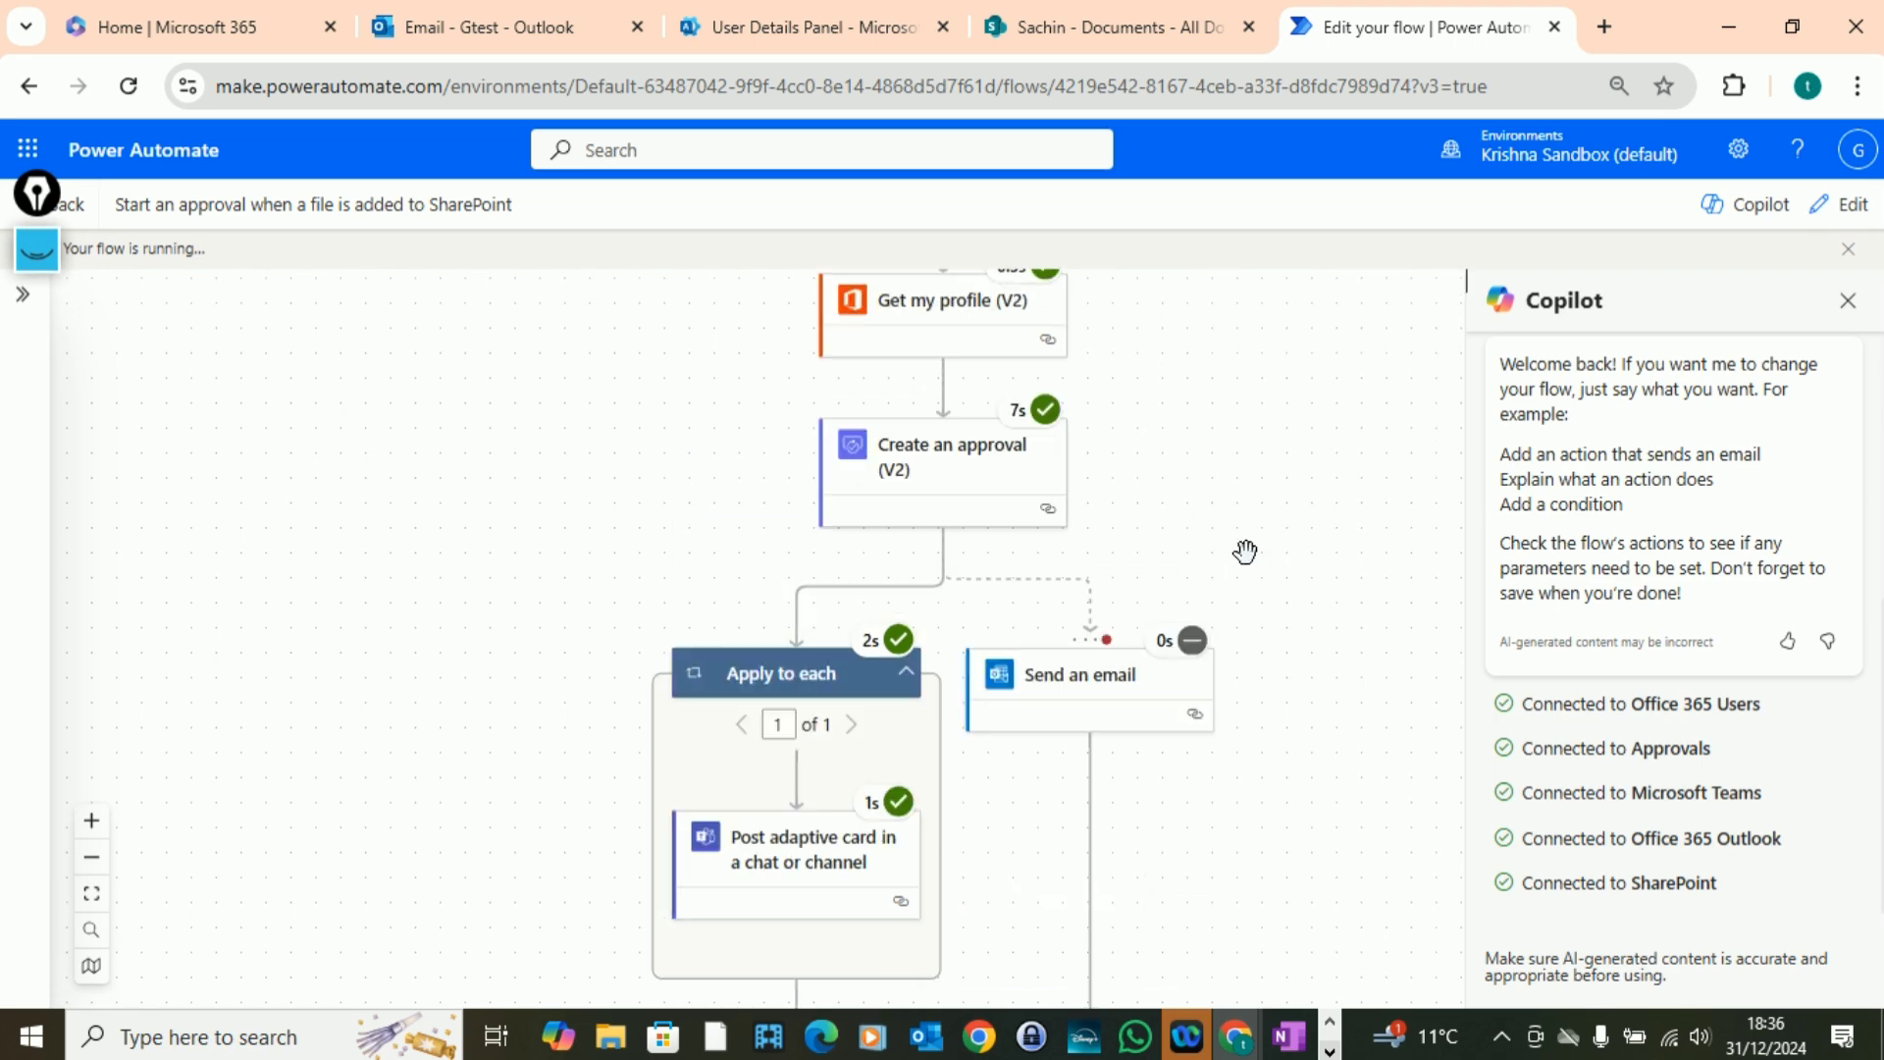
pyautogui.scroll(-3, 1103, 585)
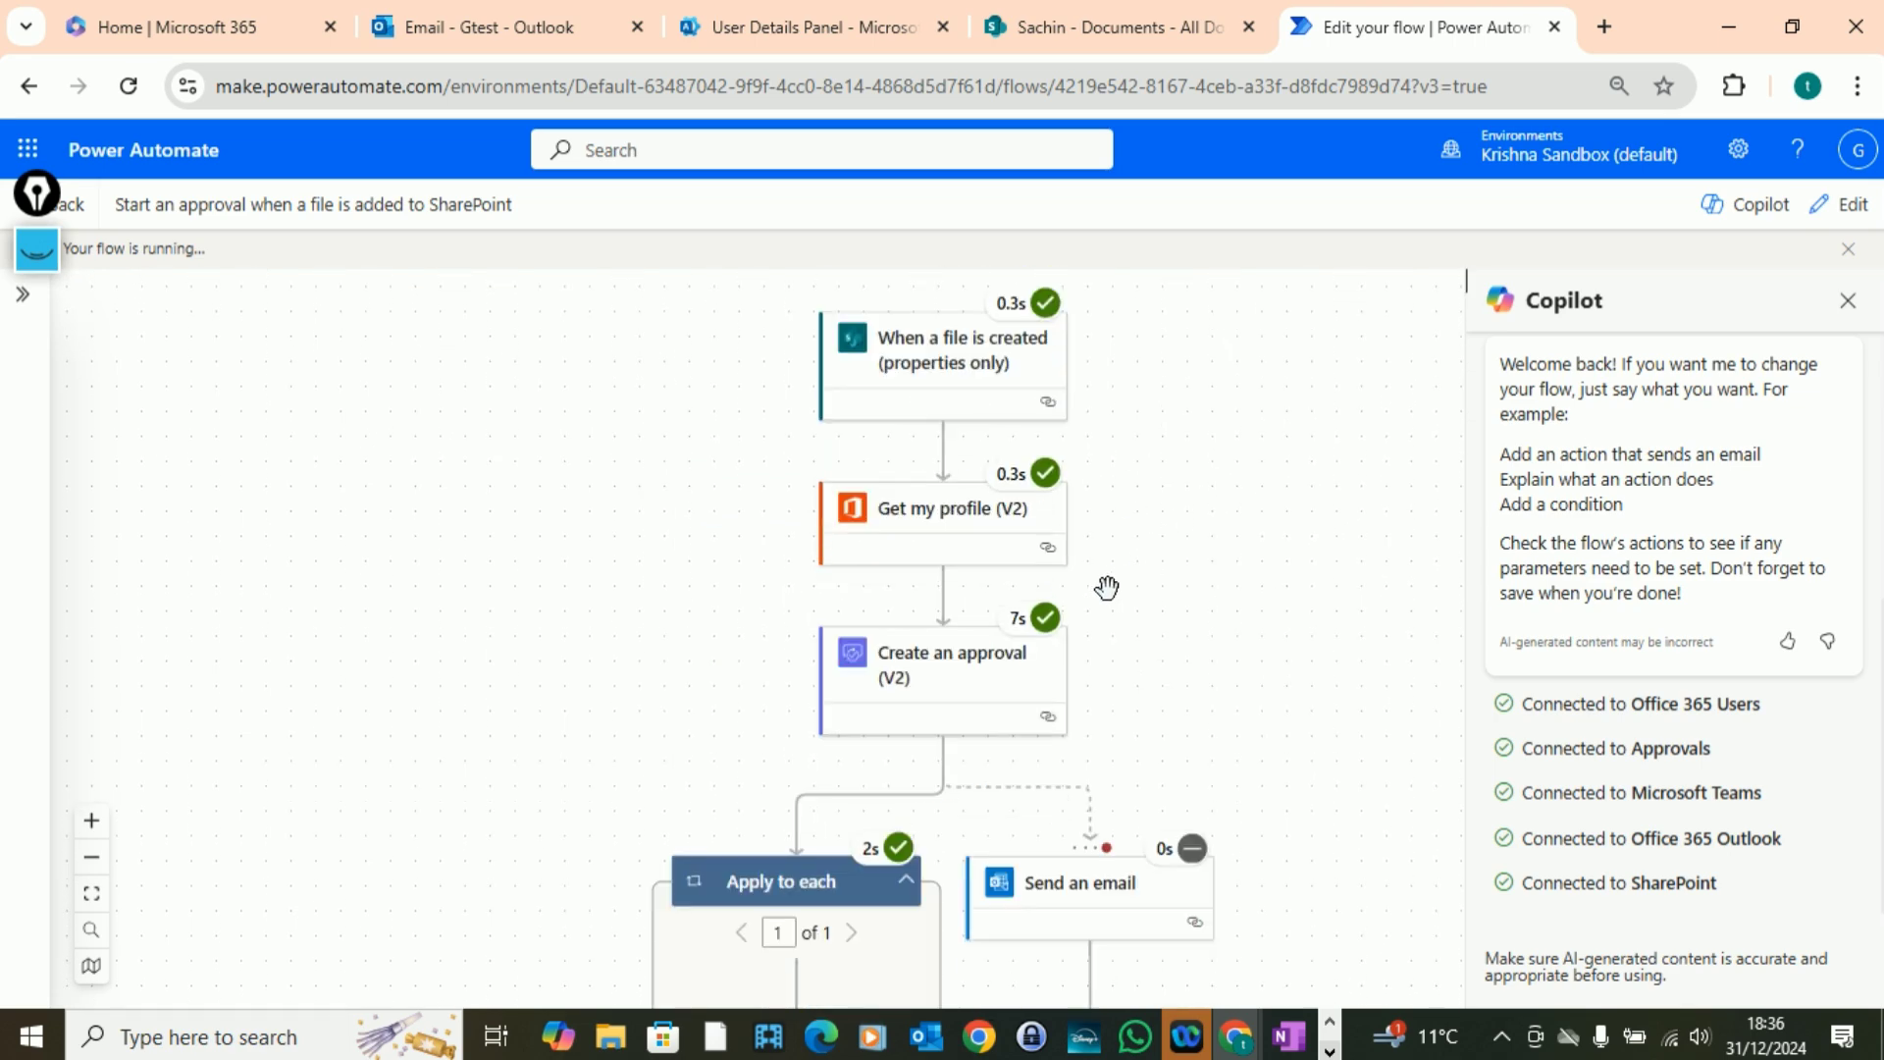
pyautogui.scroll(-1, 1178, 579)
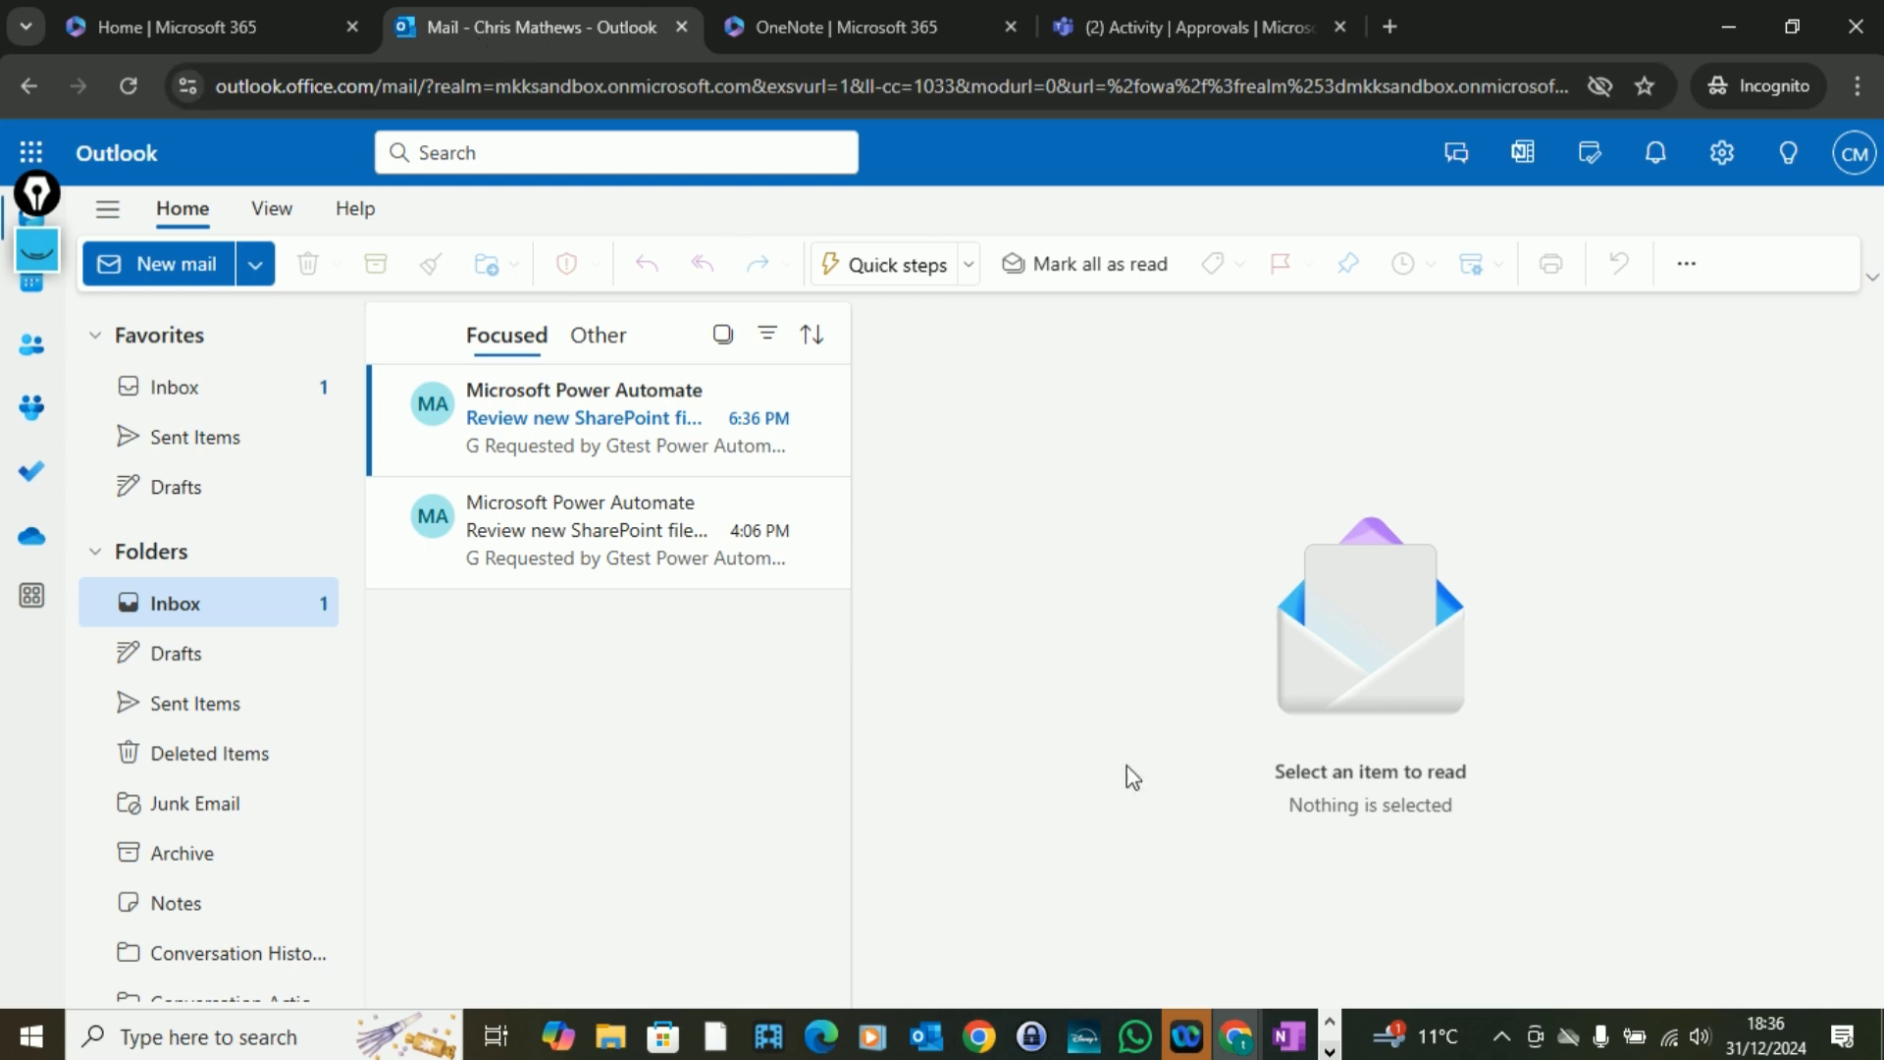
# - Open the newest approval request email for Book.xlsx in the approver's Outlook inbox and read its details
pyautogui.click(614, 431)
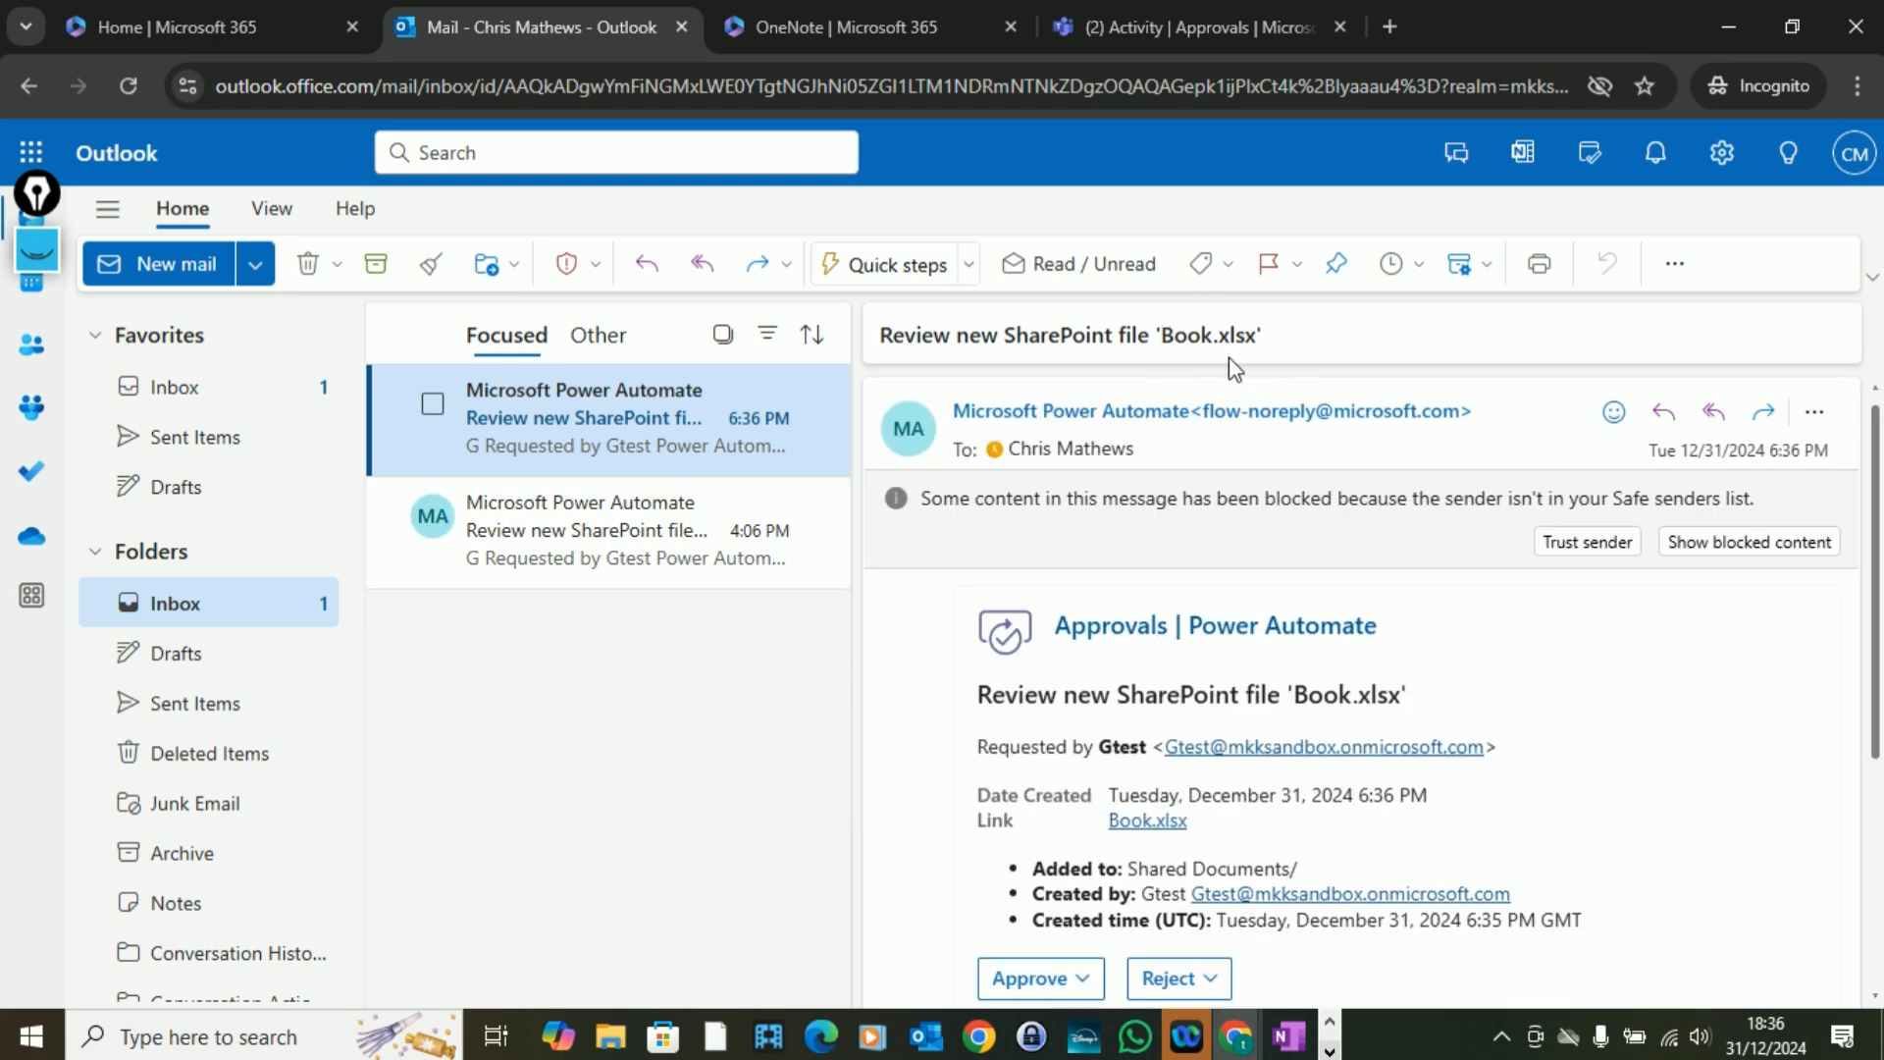
pyautogui.scroll(-3, 1571, 722)
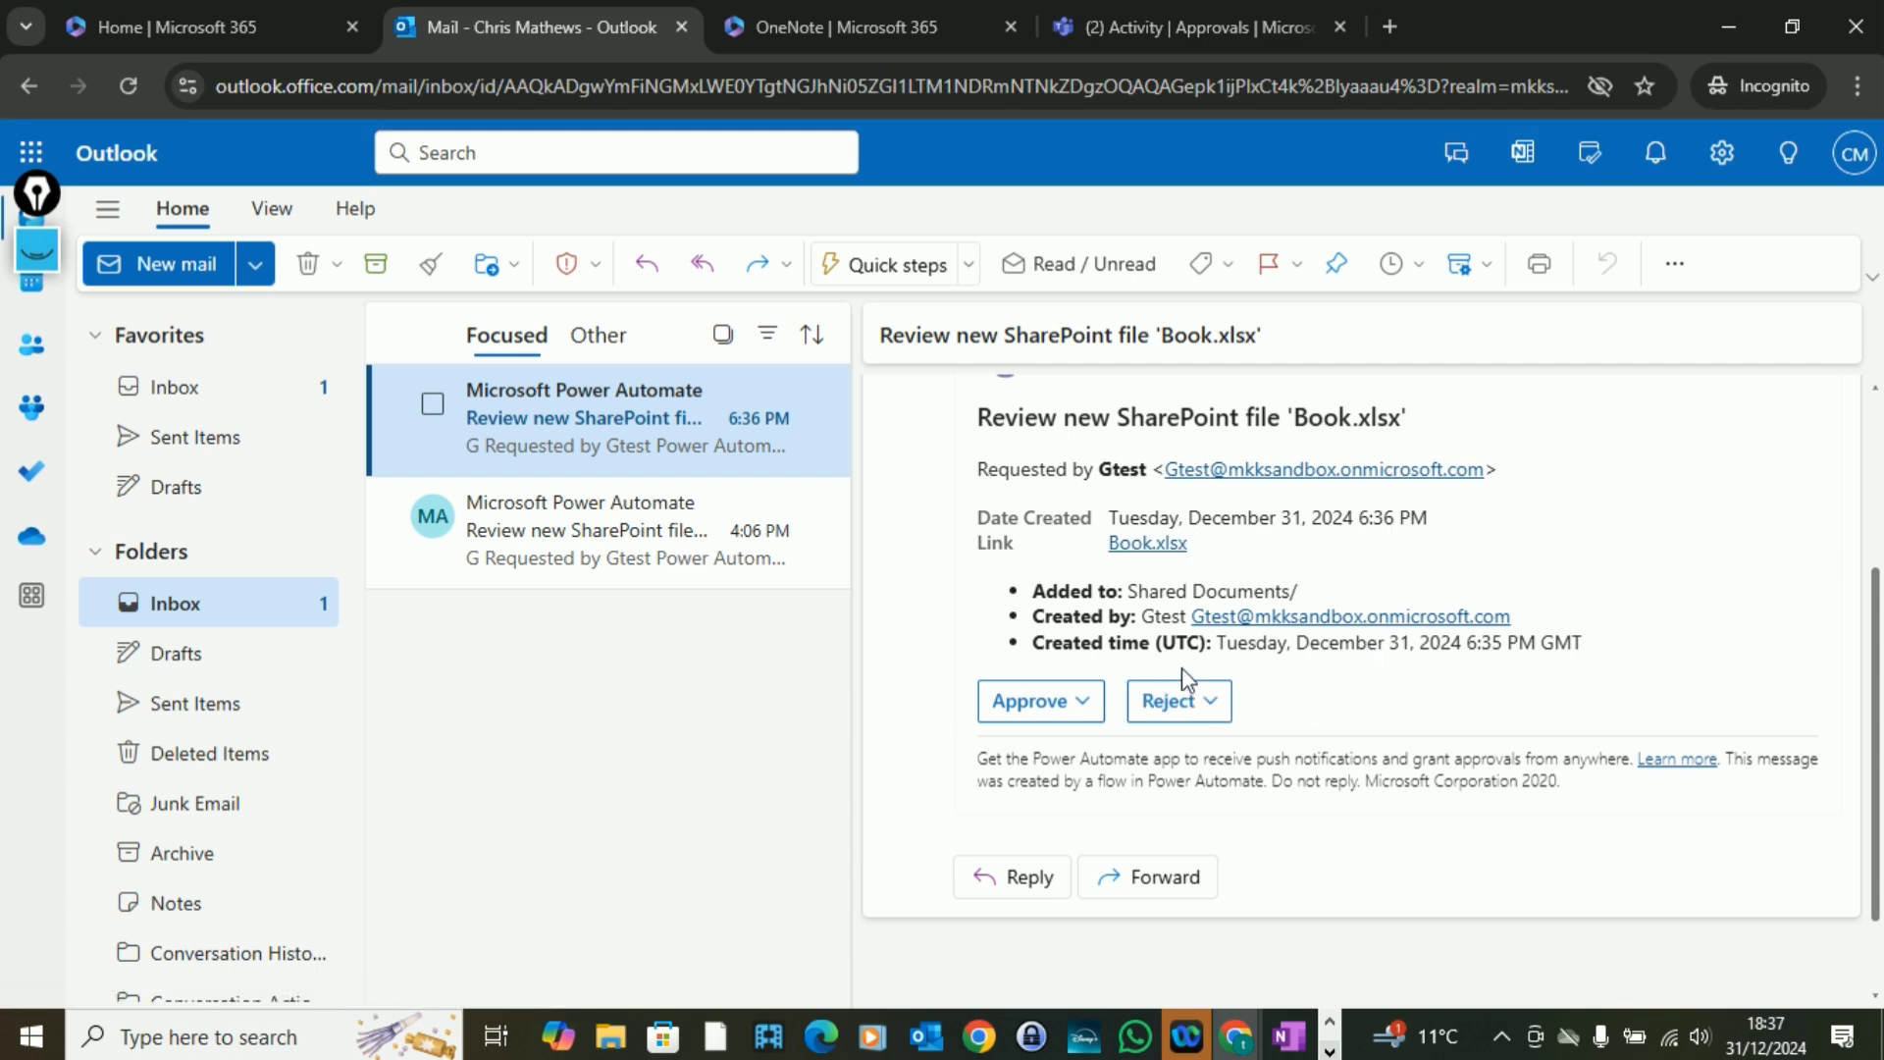
pyautogui.moveTo(1320, 597); pyautogui.dragTo(1119, 592)
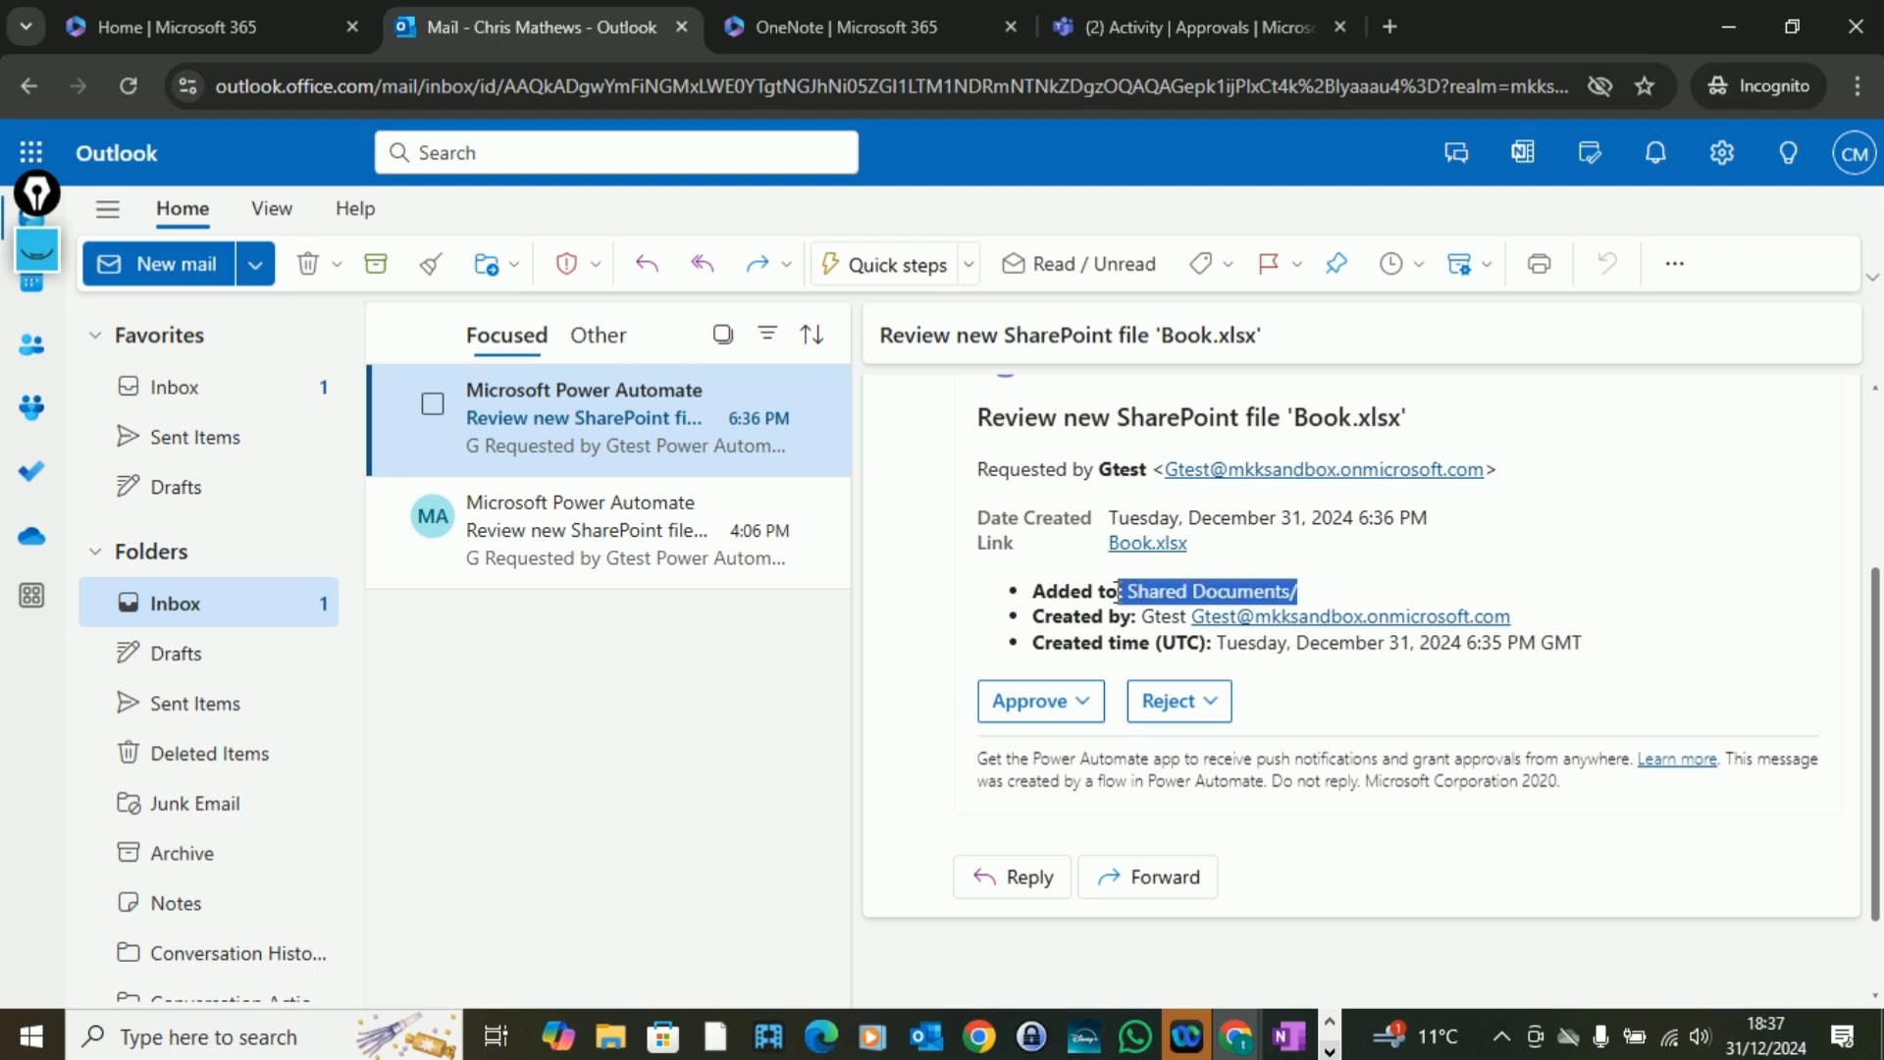
pyautogui.click(1585, 614)
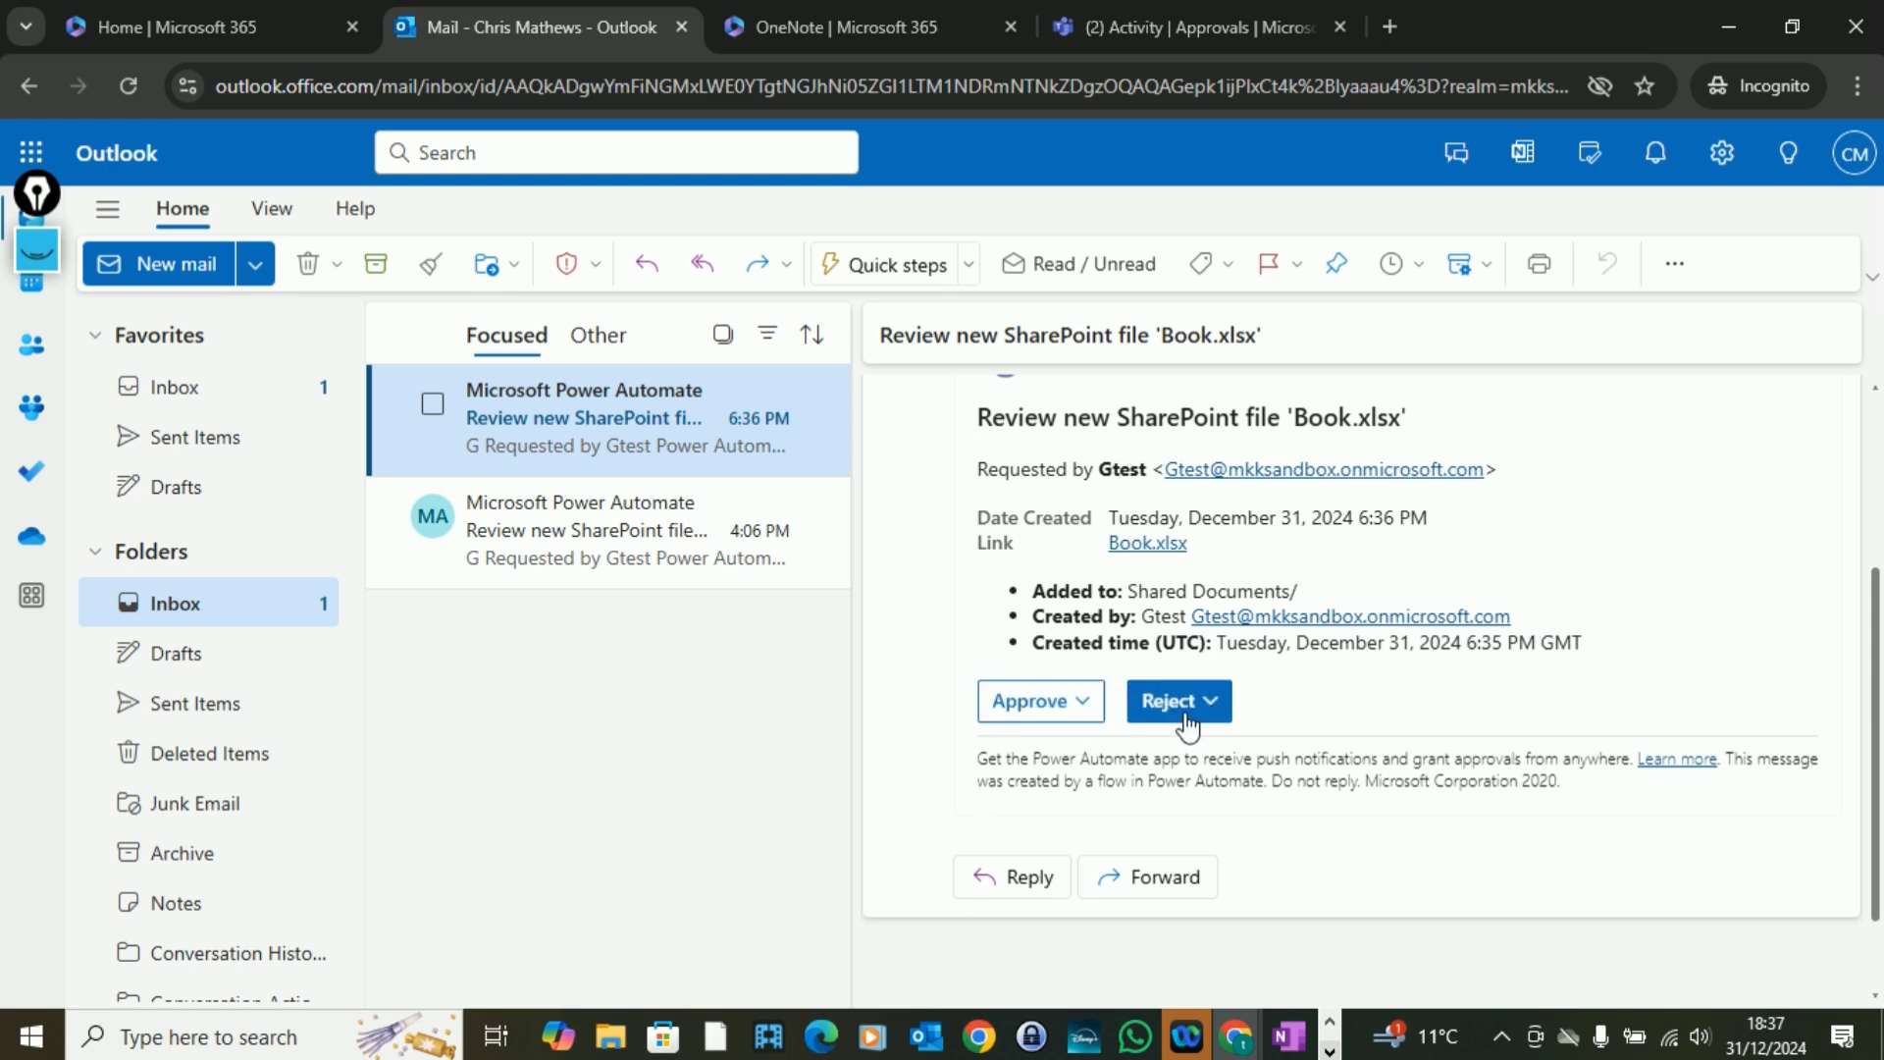
# - Inspect the comment forms of the email's Approve and Reject options, then collapse them without submitting a response
pyautogui.click(1084, 712)
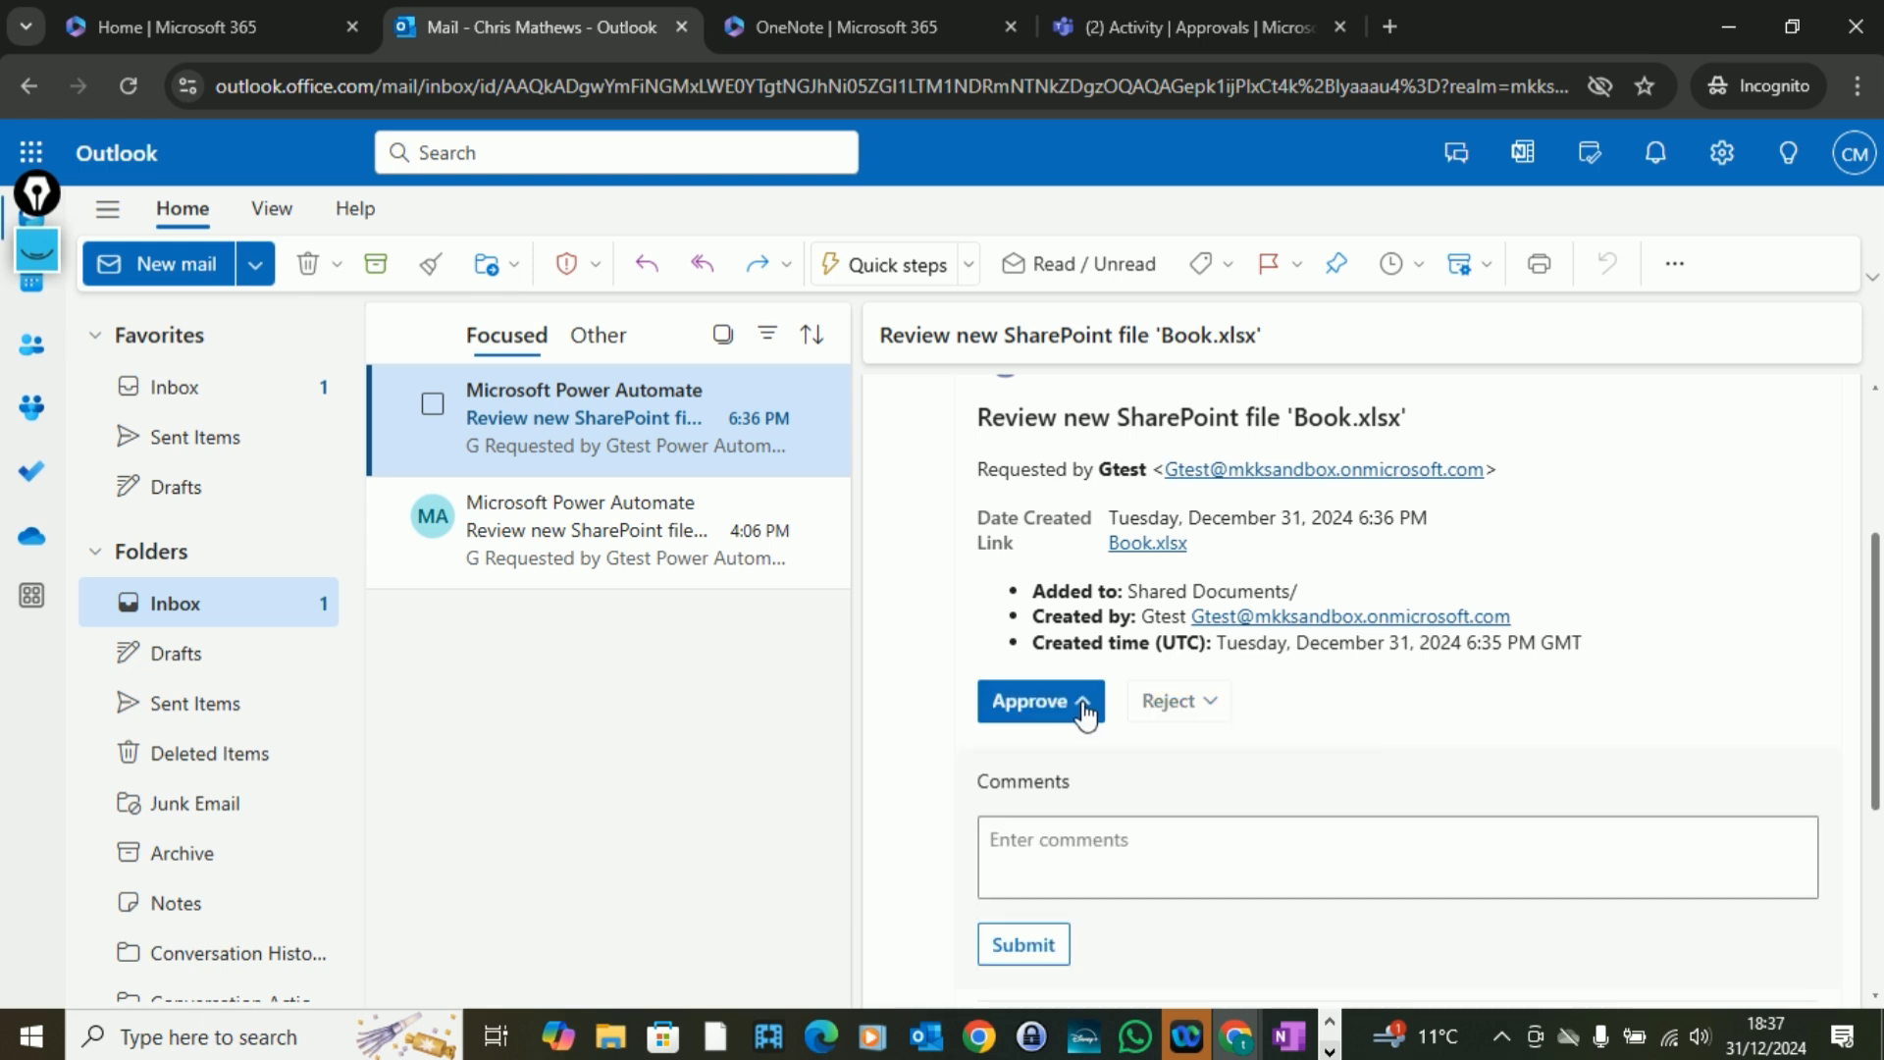
pyautogui.click(1052, 835)
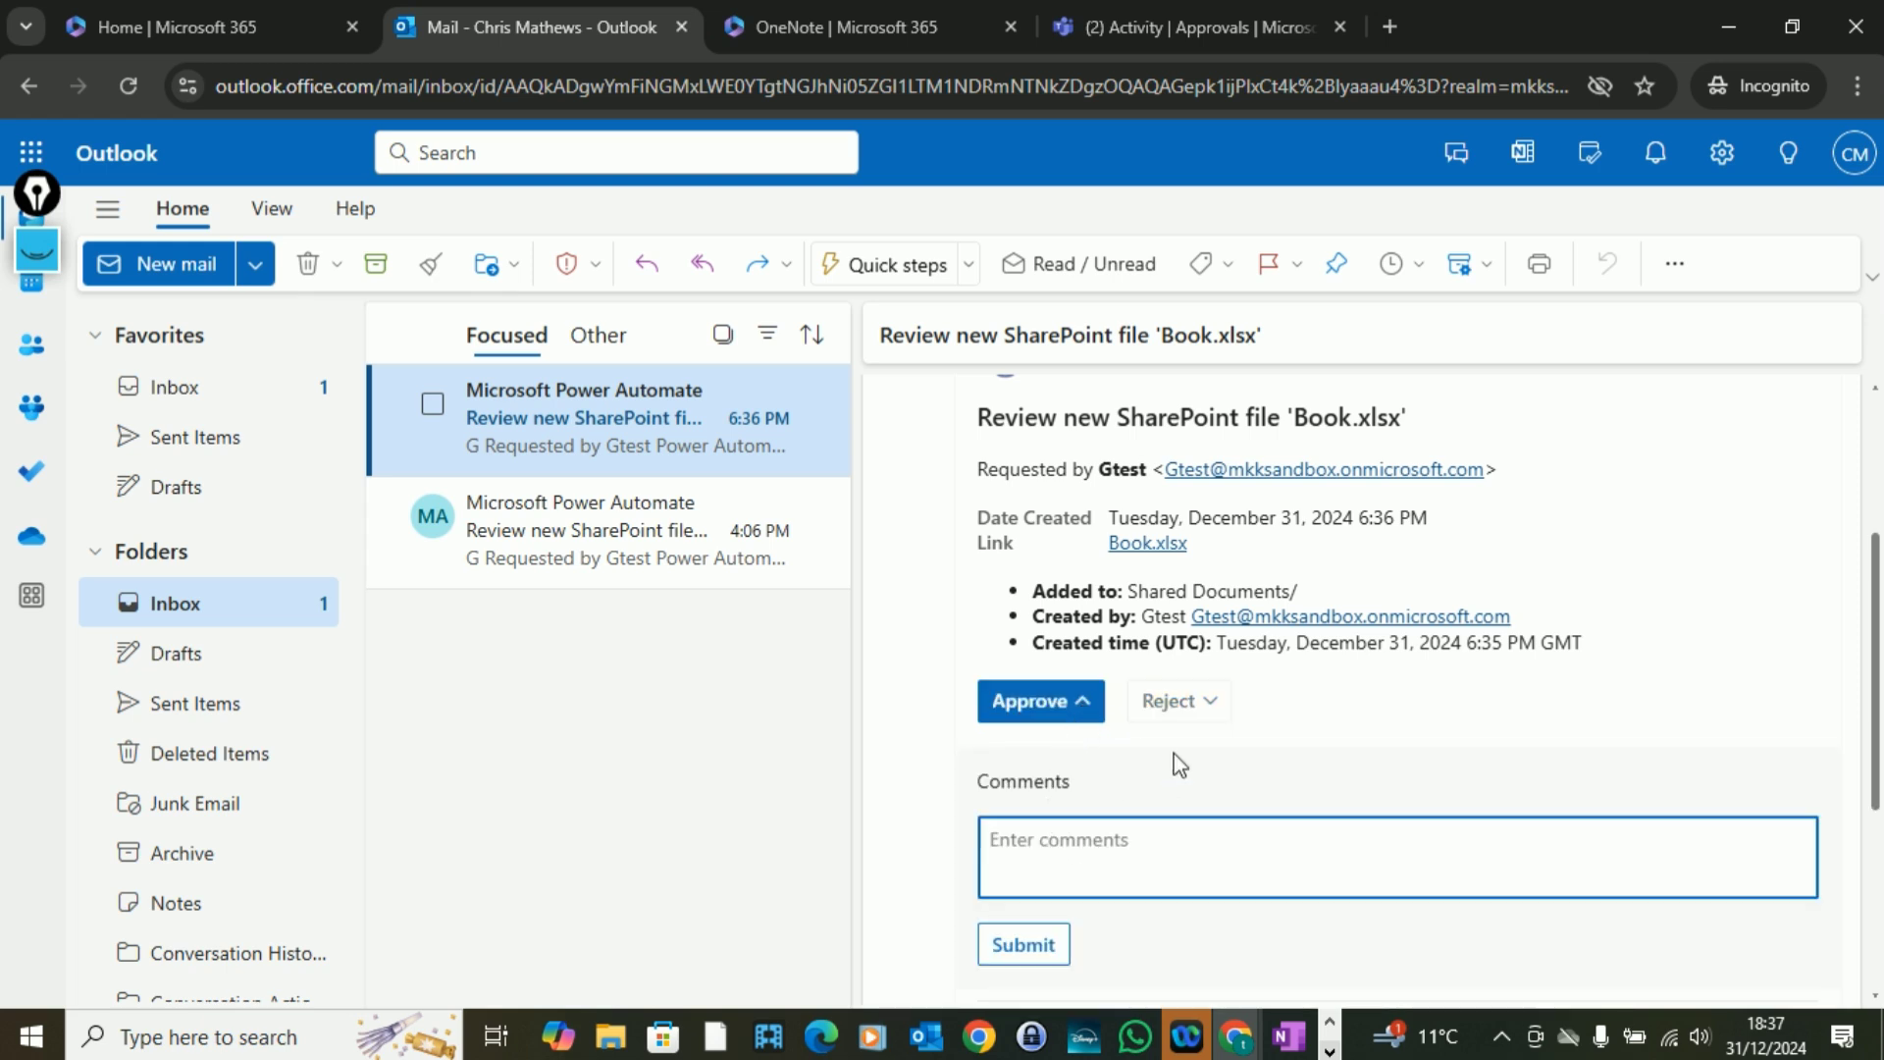
pyautogui.click(1083, 707)
pyautogui.click(1221, 716)
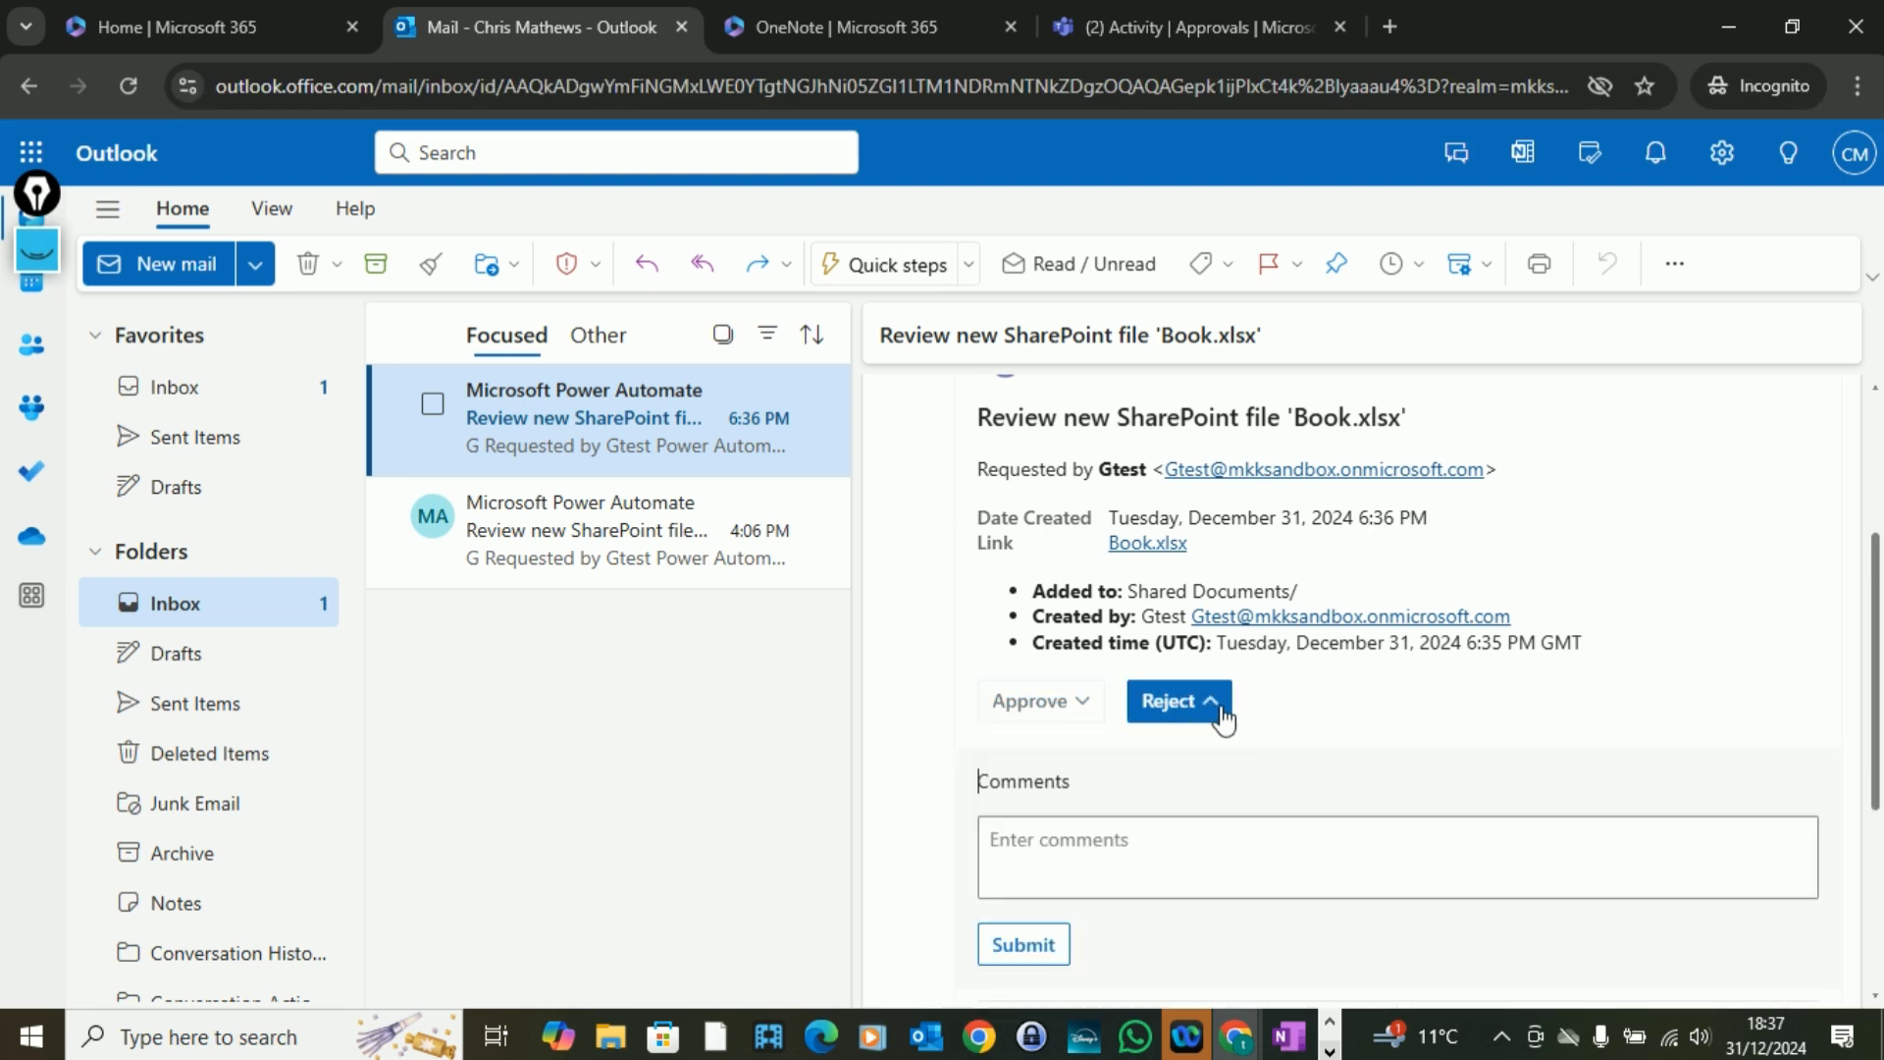
pyautogui.click(1115, 850)
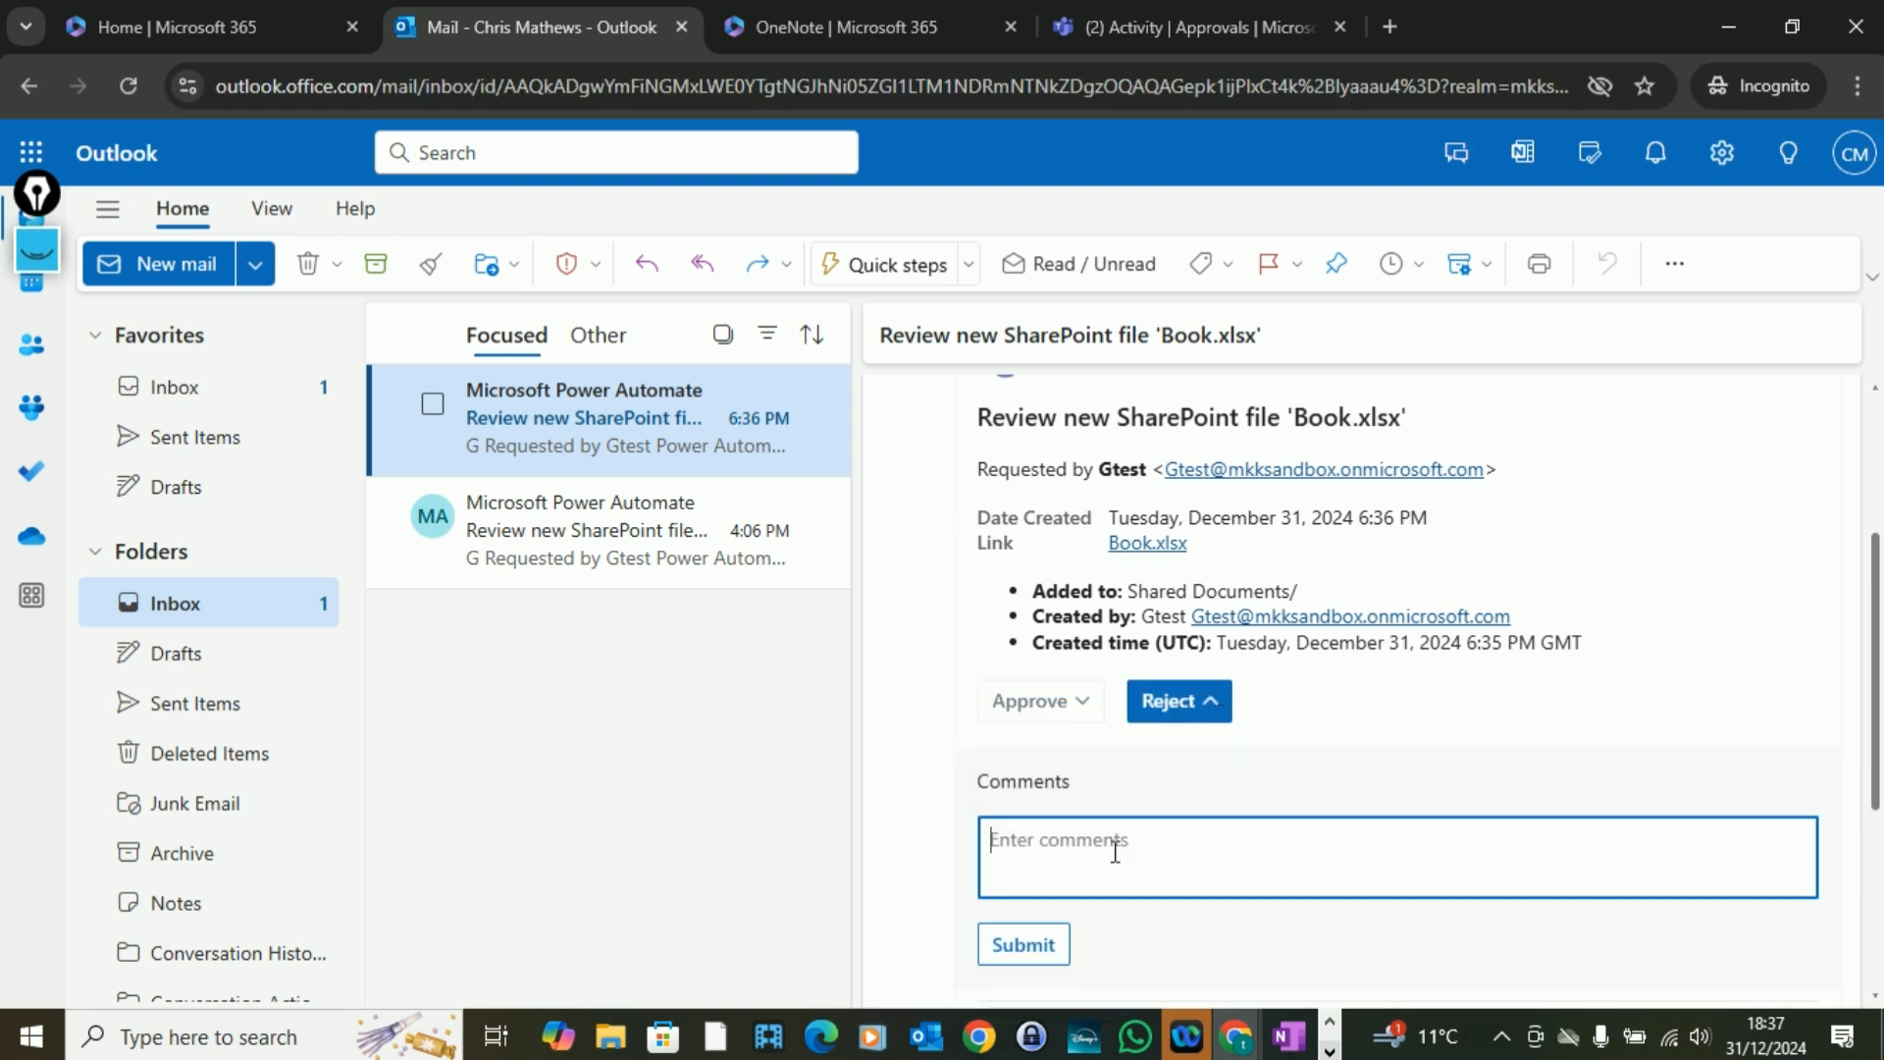
pyautogui.click(1222, 722)
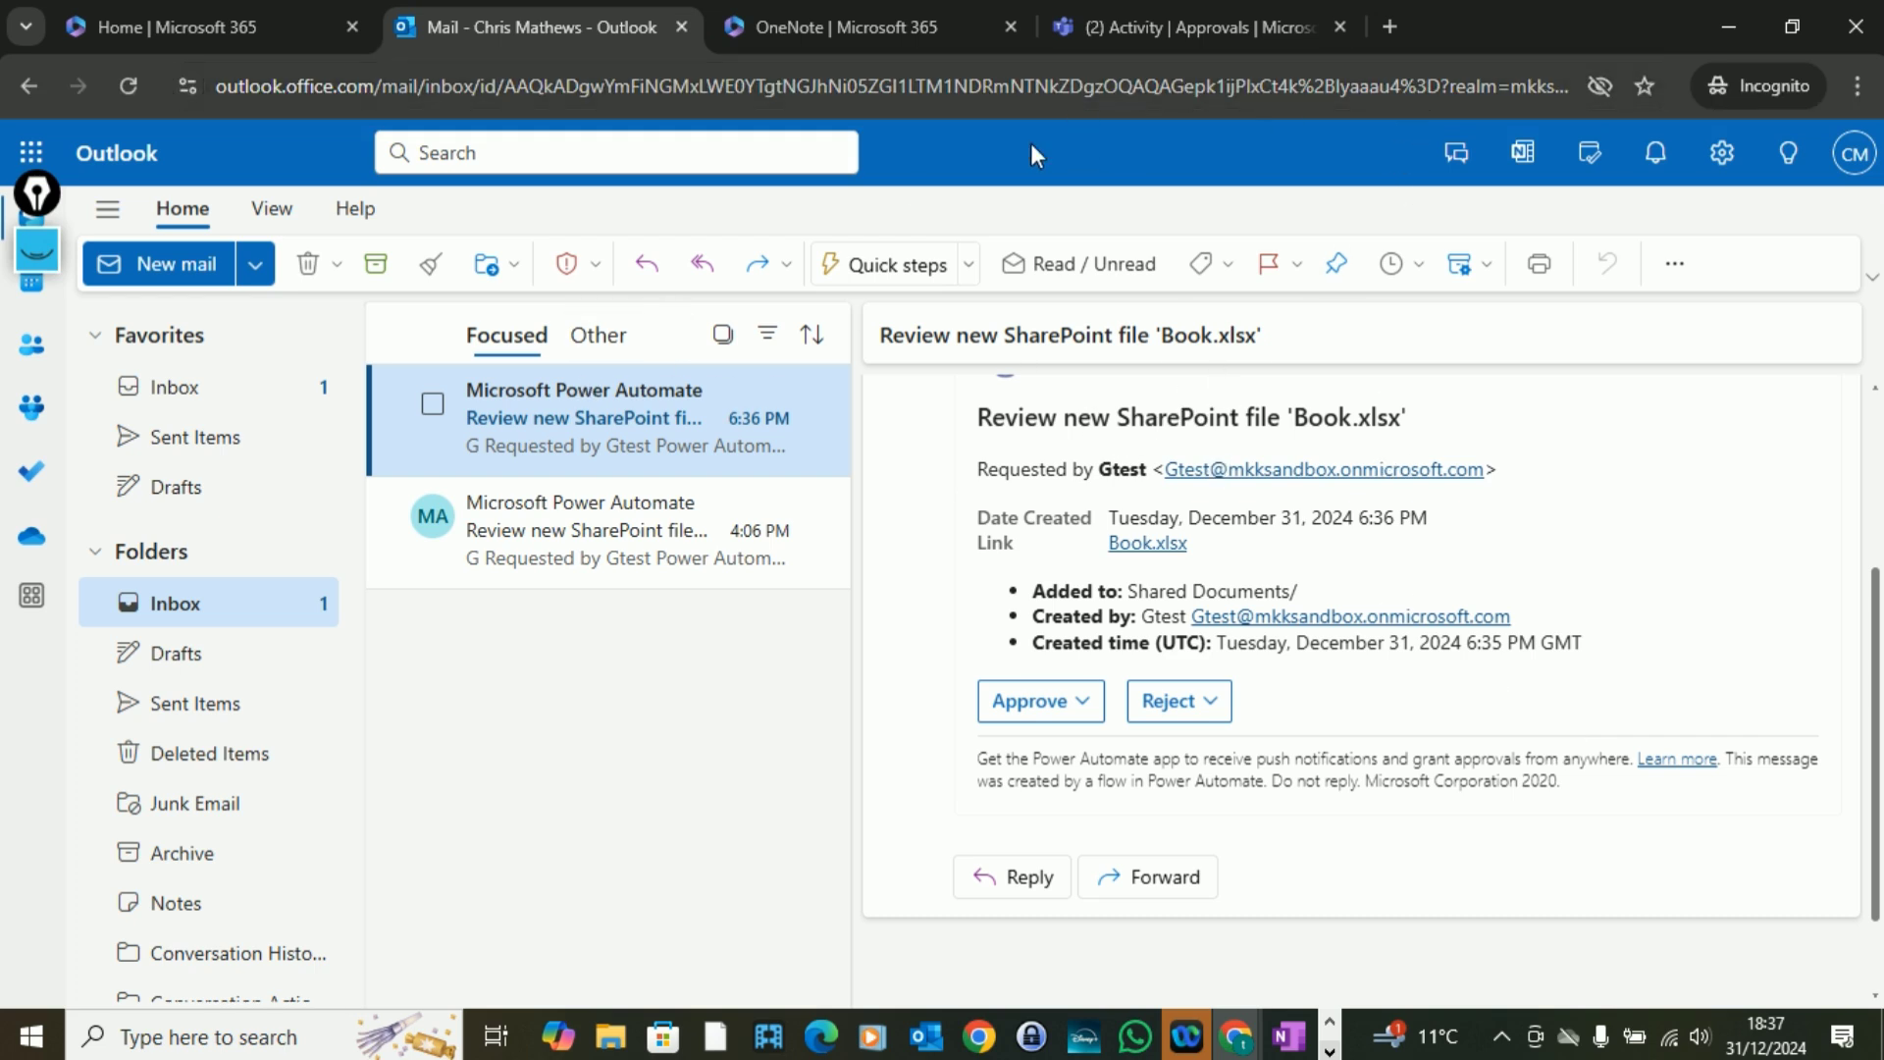
# - Switch to Teams, open the Book.xlsx approval request from the activity feed and review its details, attachment and status
pyautogui.click(1191, 29)
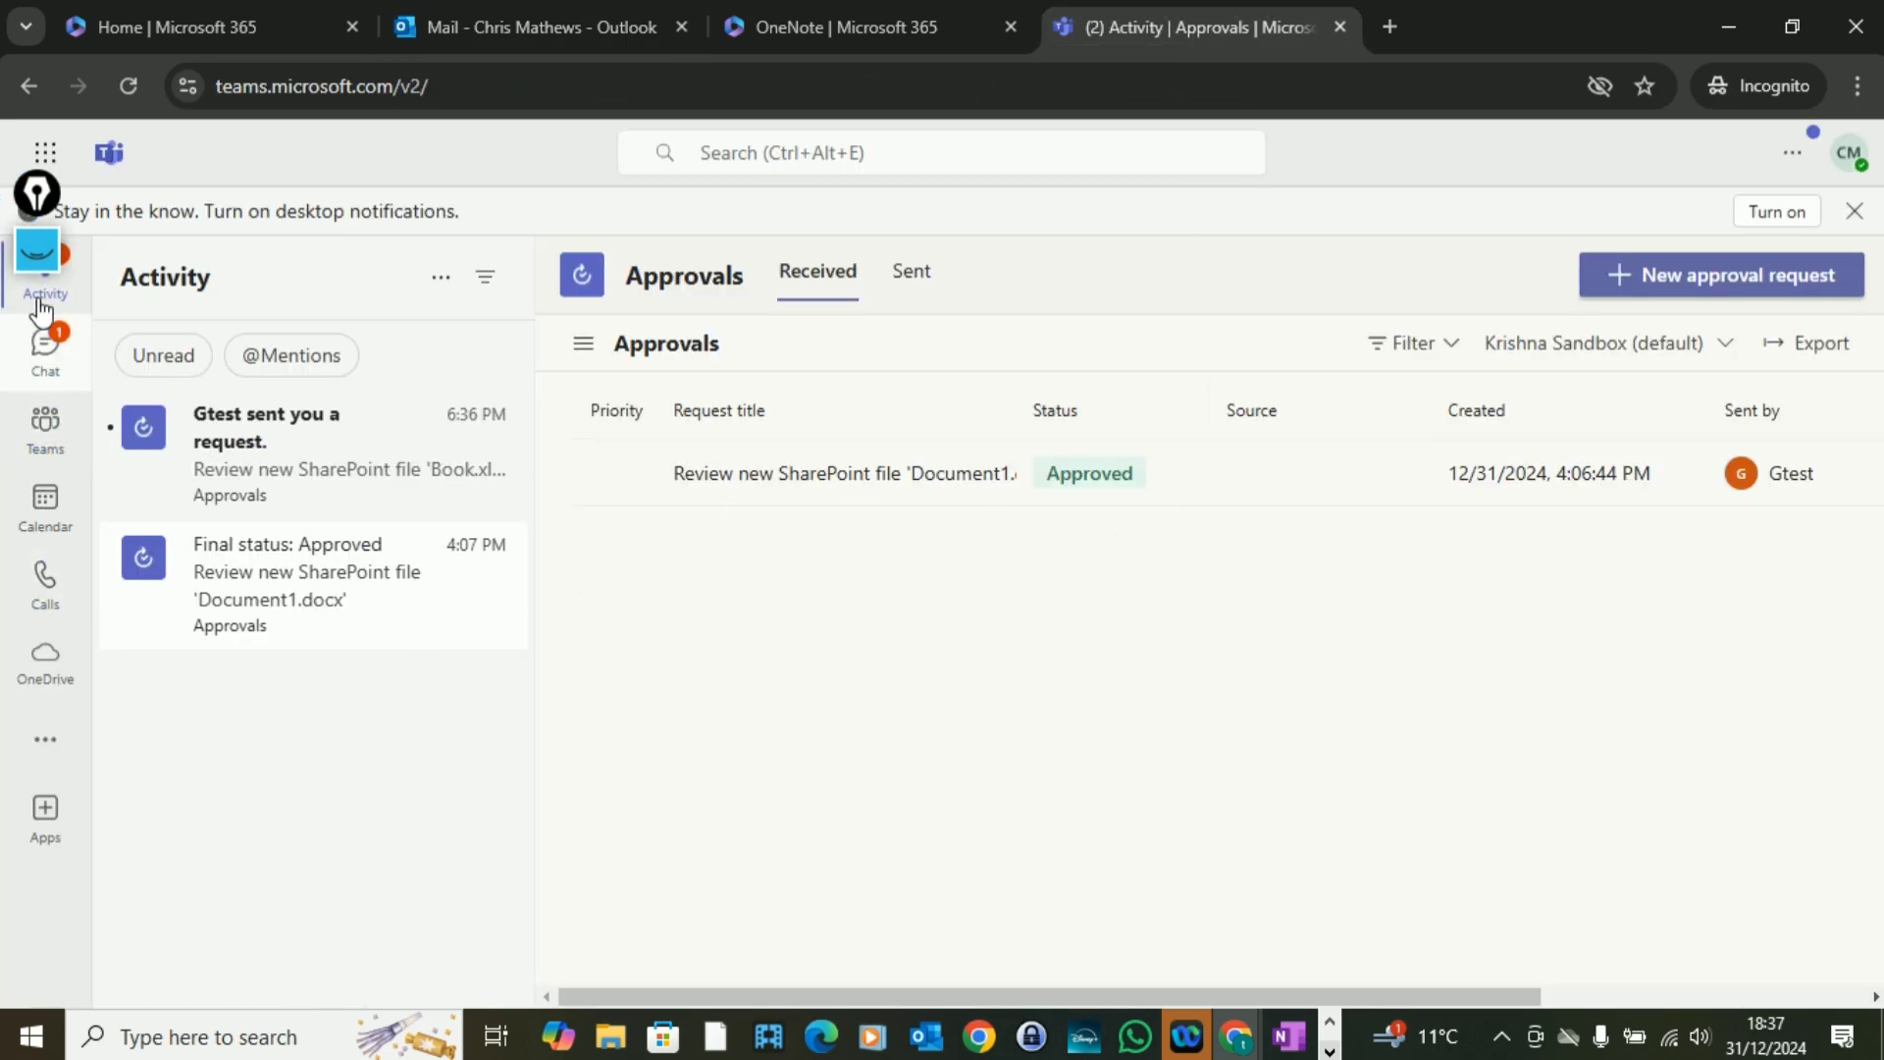
pyautogui.moveTo(37, 200); pyautogui.dragTo(1488, 139)
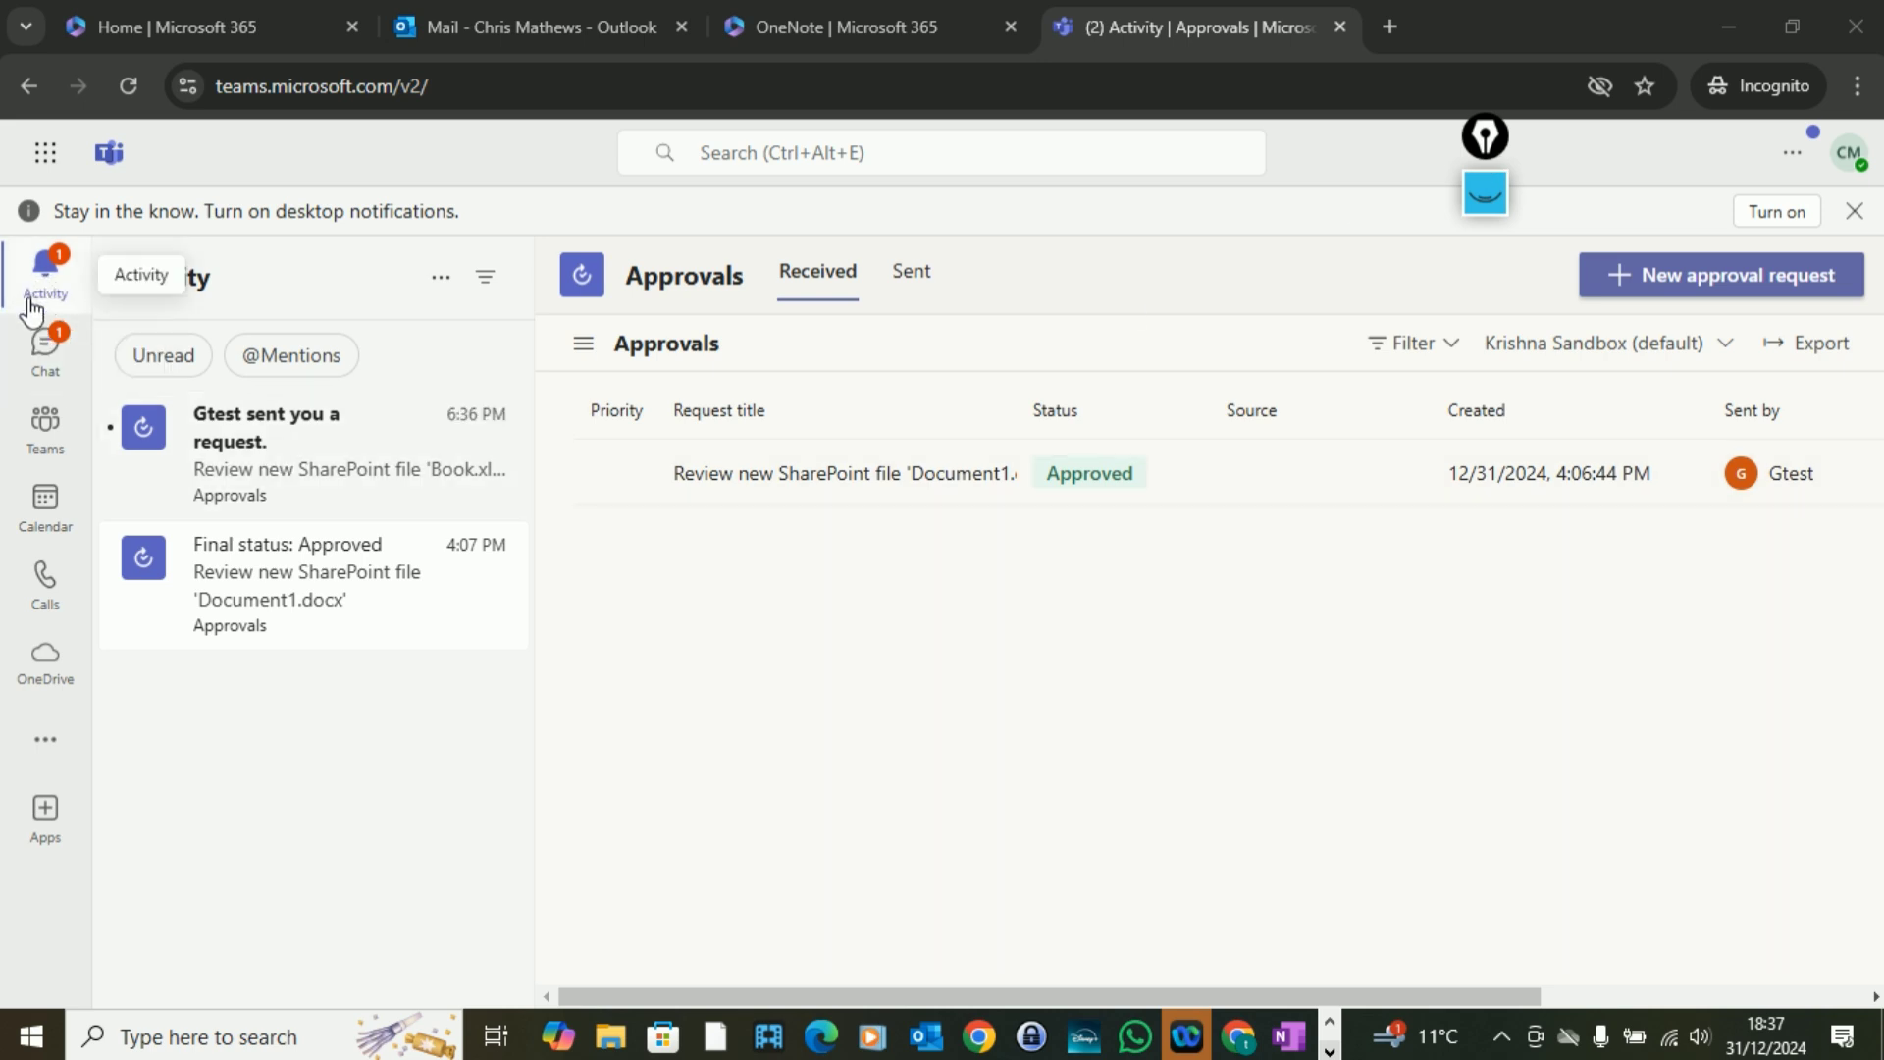
pyautogui.click(277, 454)
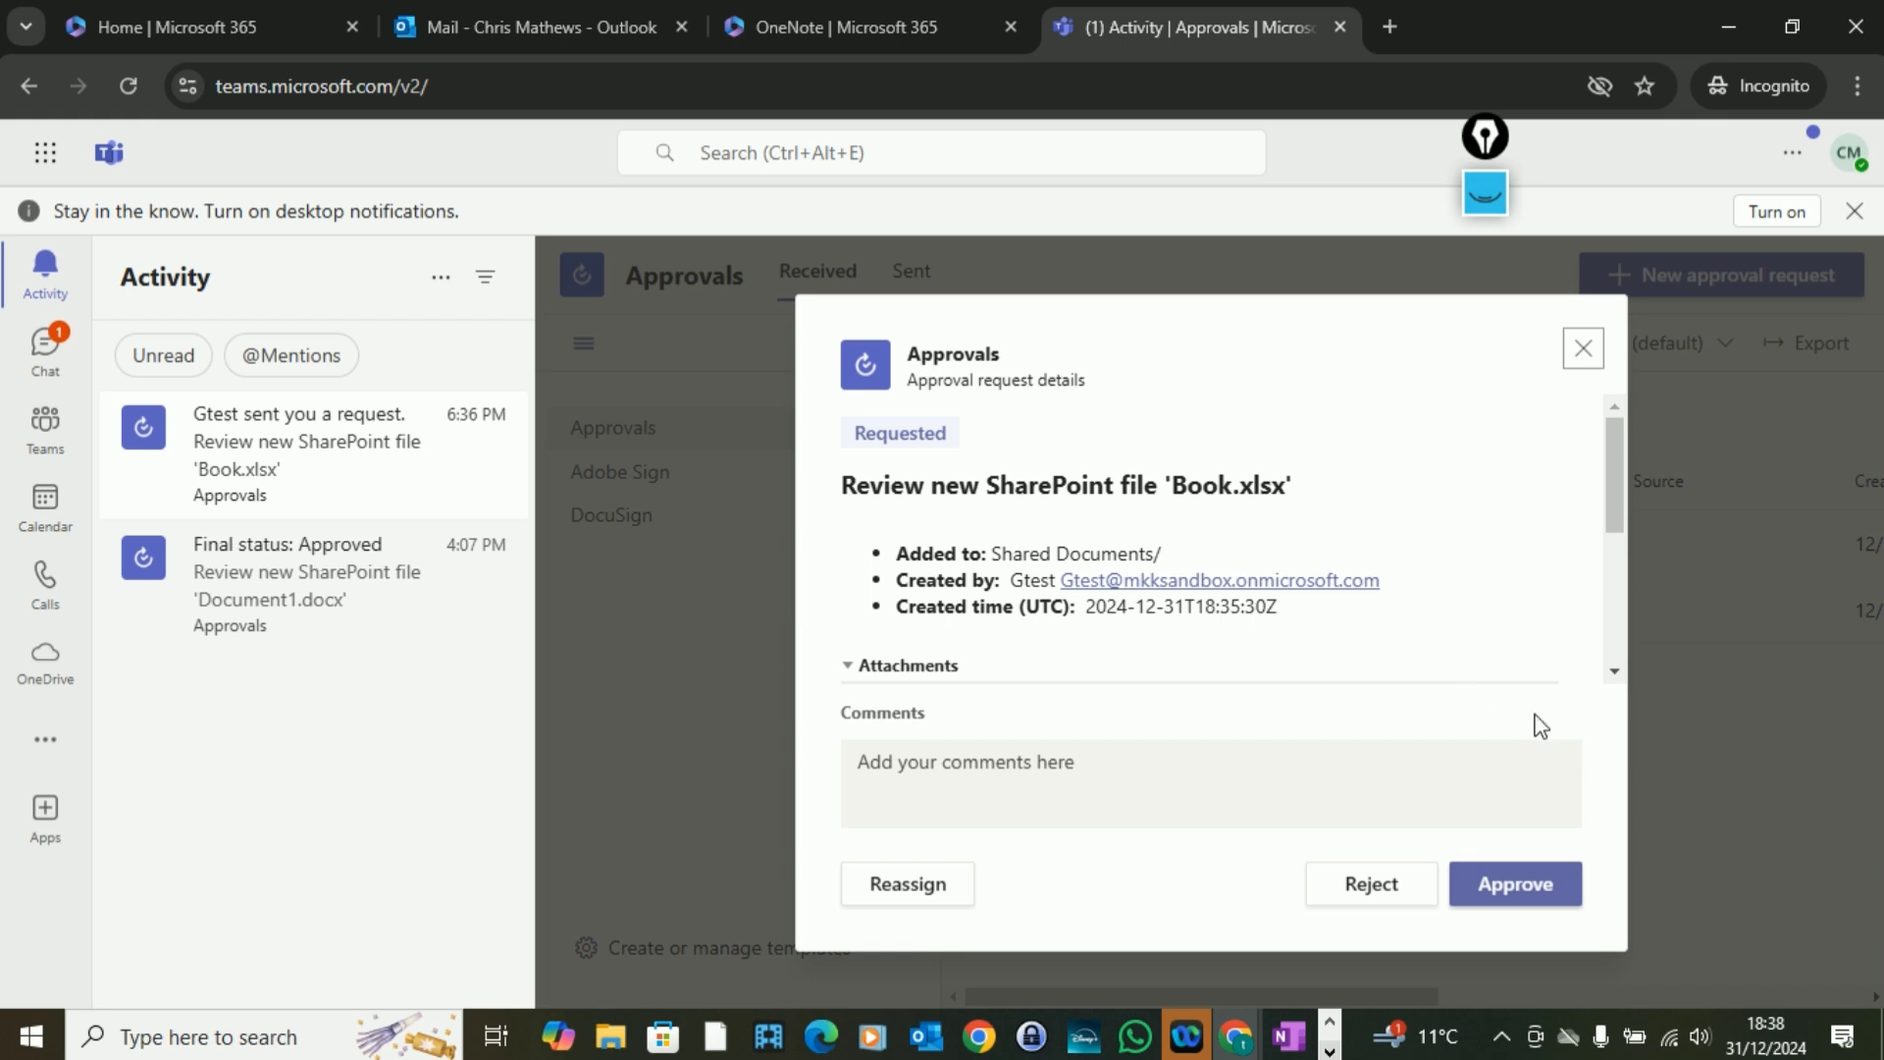
pyautogui.moveTo(1613, 509); pyautogui.dragTo(1614, 513)
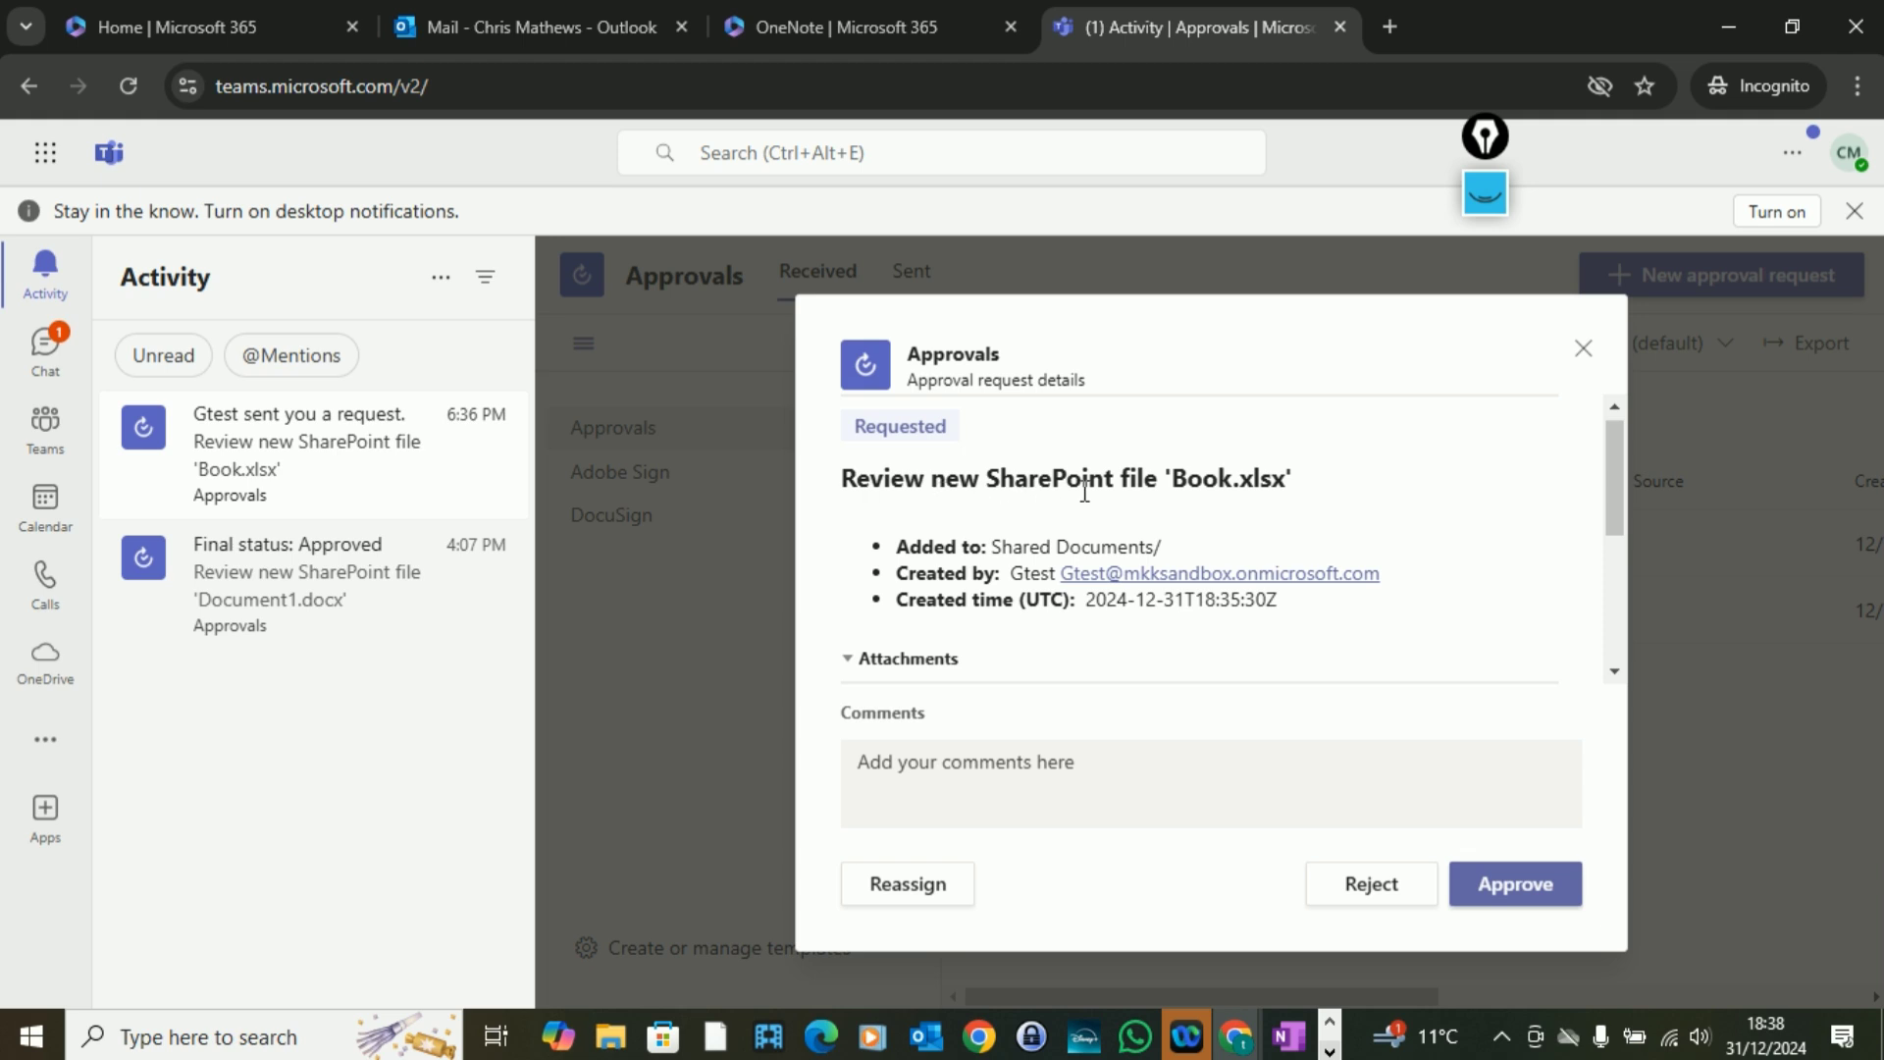
pyautogui.moveTo(1305, 489); pyautogui.dragTo(1187, 479)
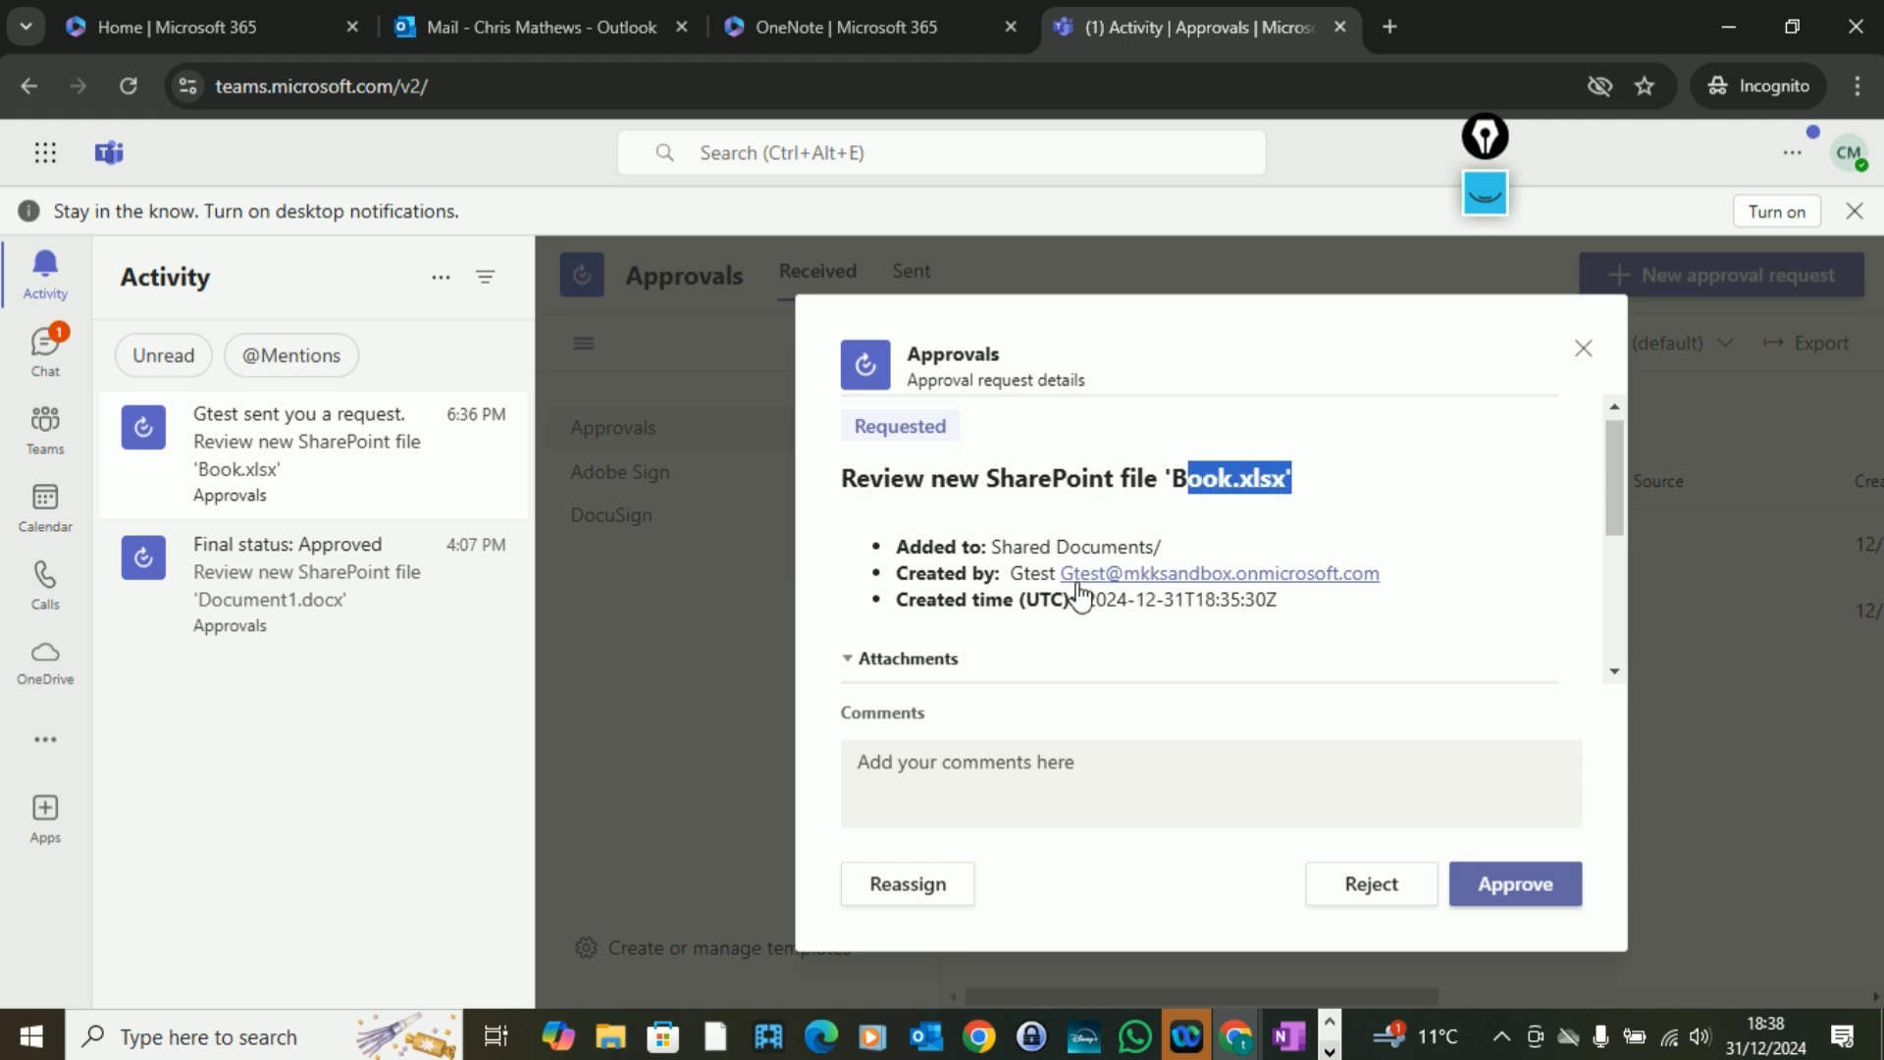
pyautogui.moveTo(1620, 486); pyautogui.dragTo(1604, 593)
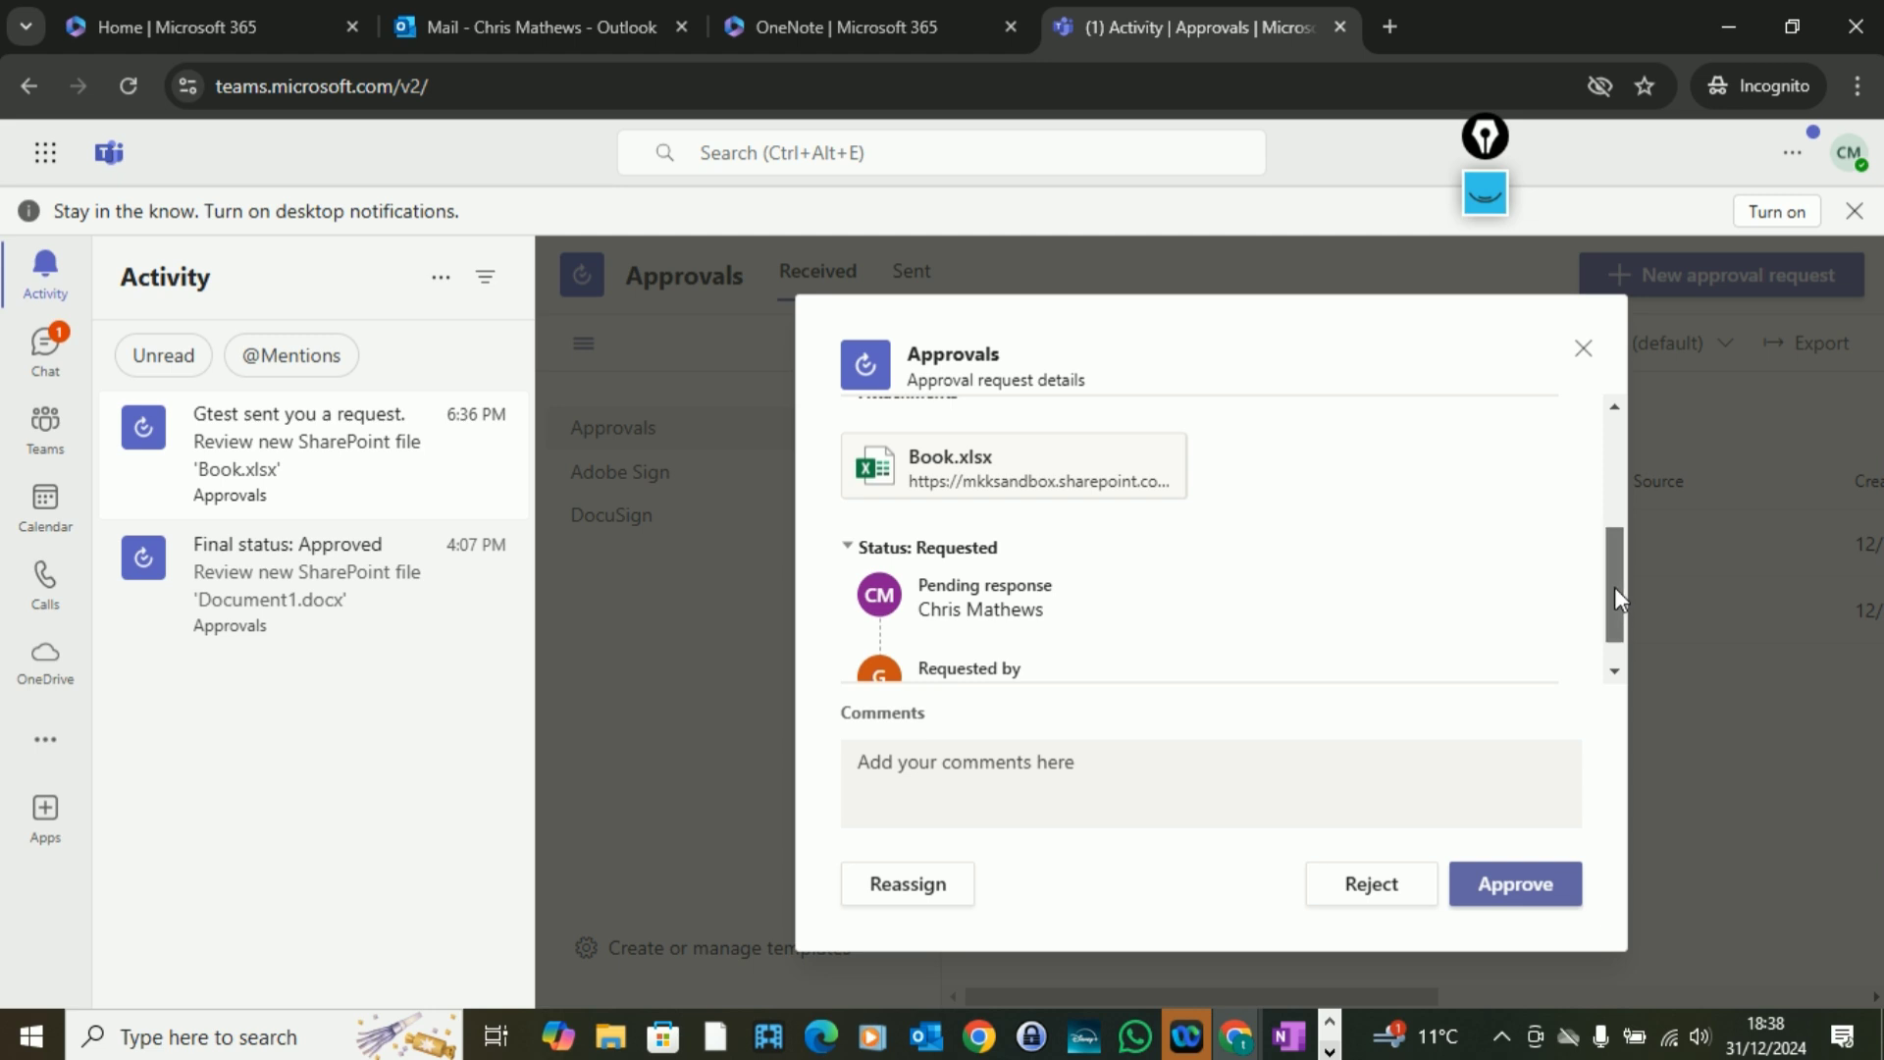
# - Check the Book.xlsx request's pending response and approve it with the comment "Validated the document, so approved."
pyautogui.moveTo(1616, 587); pyautogui.dragTo(1615, 617)
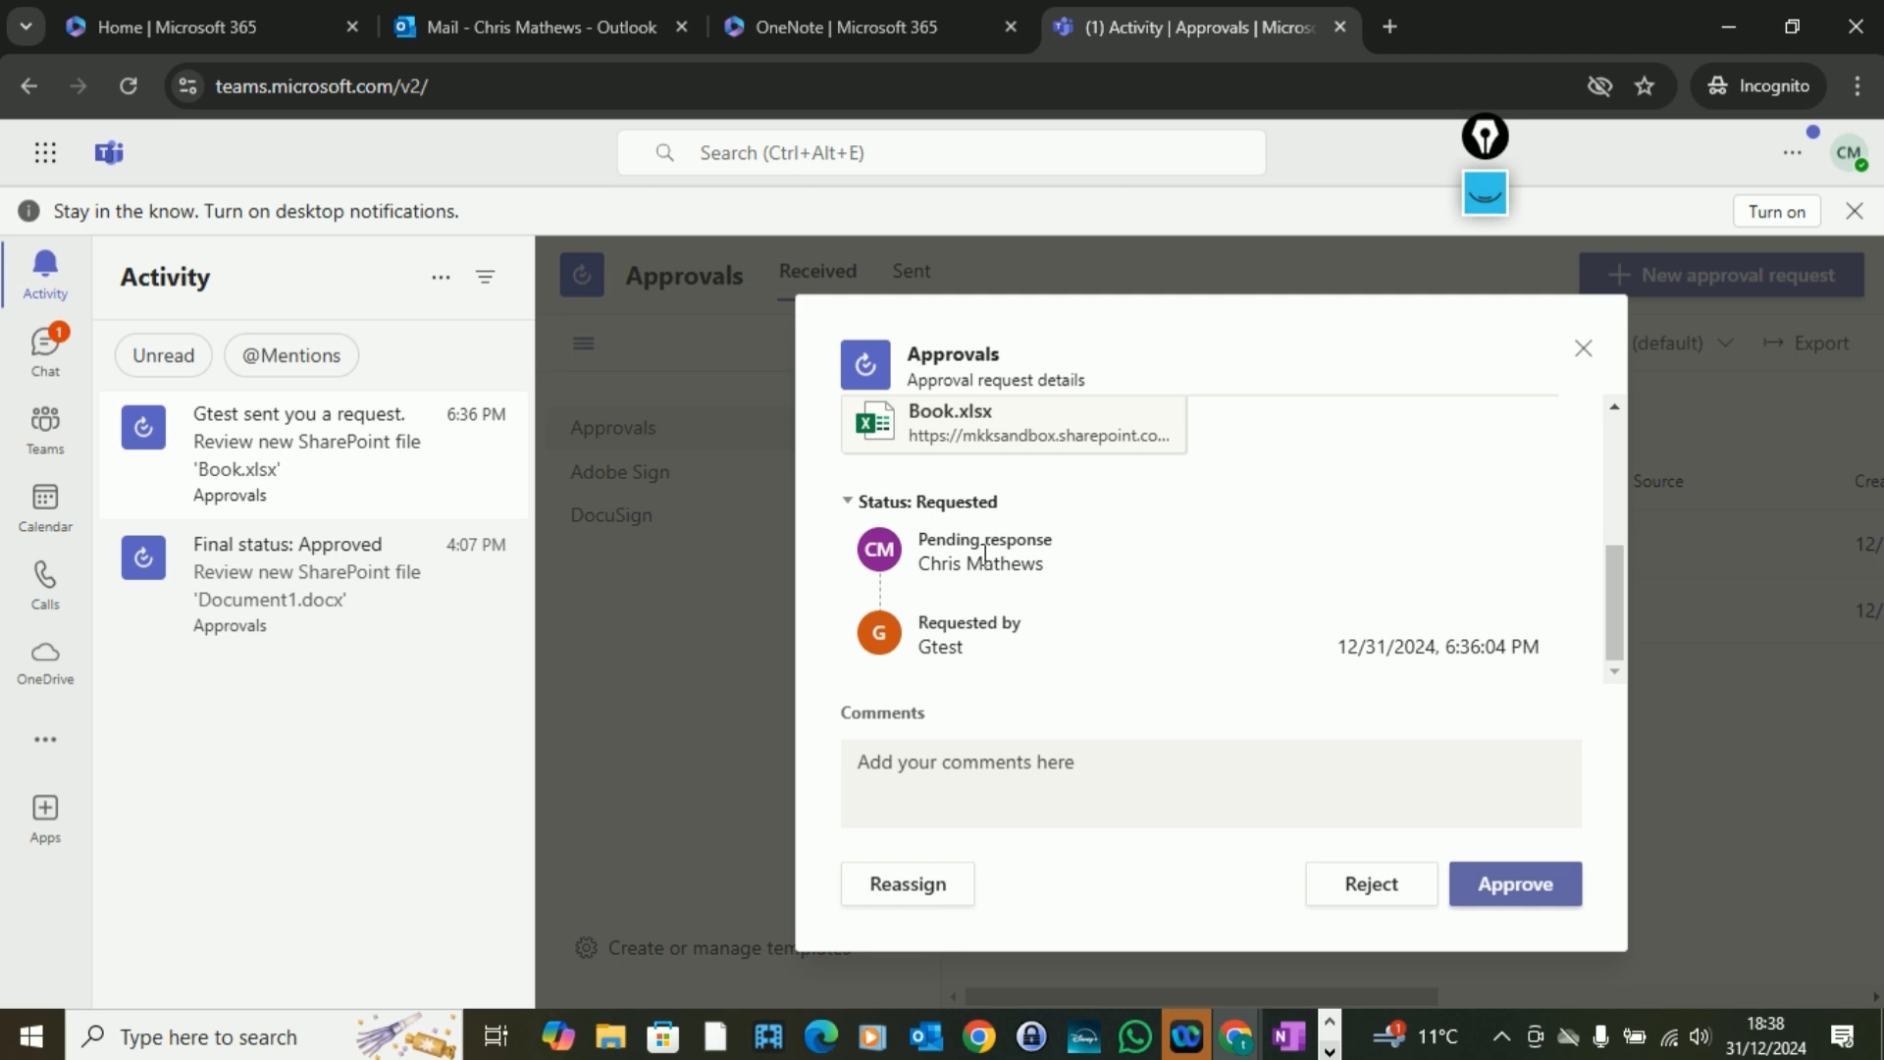
pyautogui.moveTo(973, 652); pyautogui.dragTo(912, 643)
pyautogui.moveTo(1056, 539); pyautogui.dragTo(911, 545)
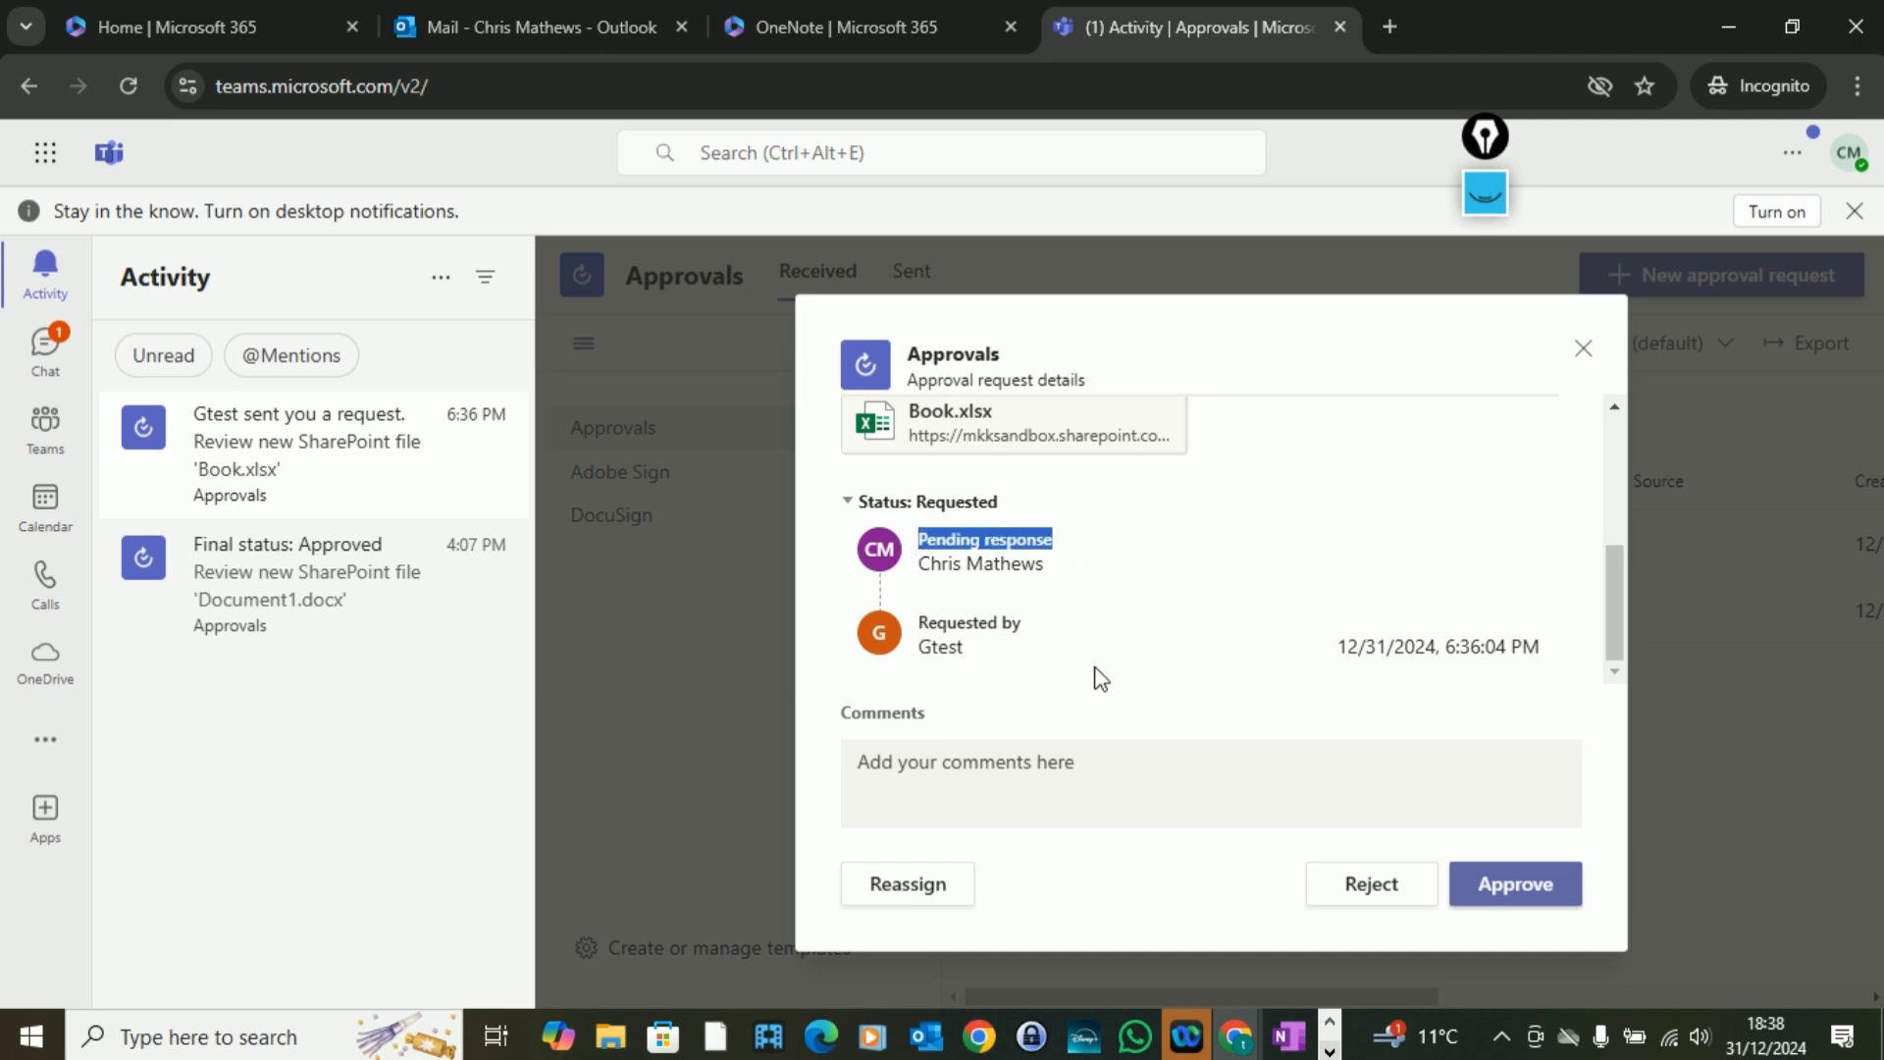
pyautogui.click(979, 768)
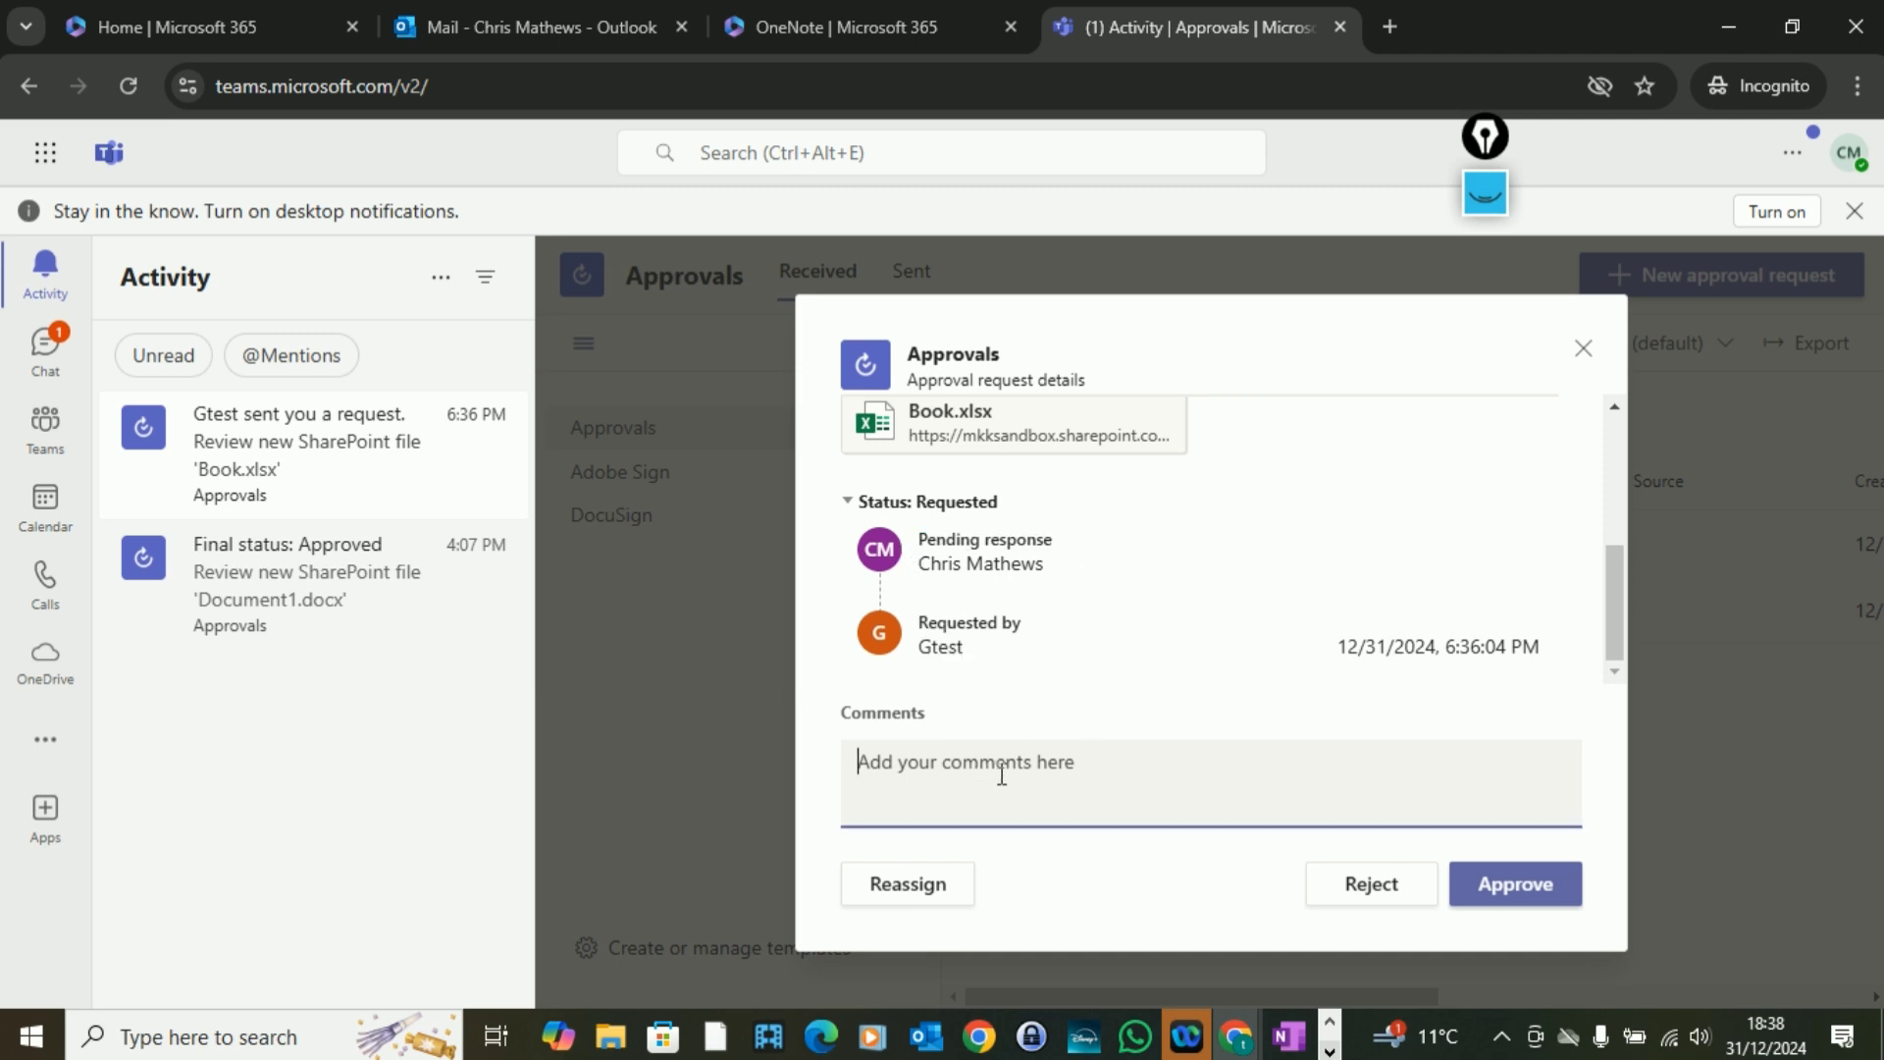
pyautogui.write('Validated the documne')
pyautogui.press('BackSpace')
pyautogui.press('BackSpace')
pyautogui.write('ent, so approved.')
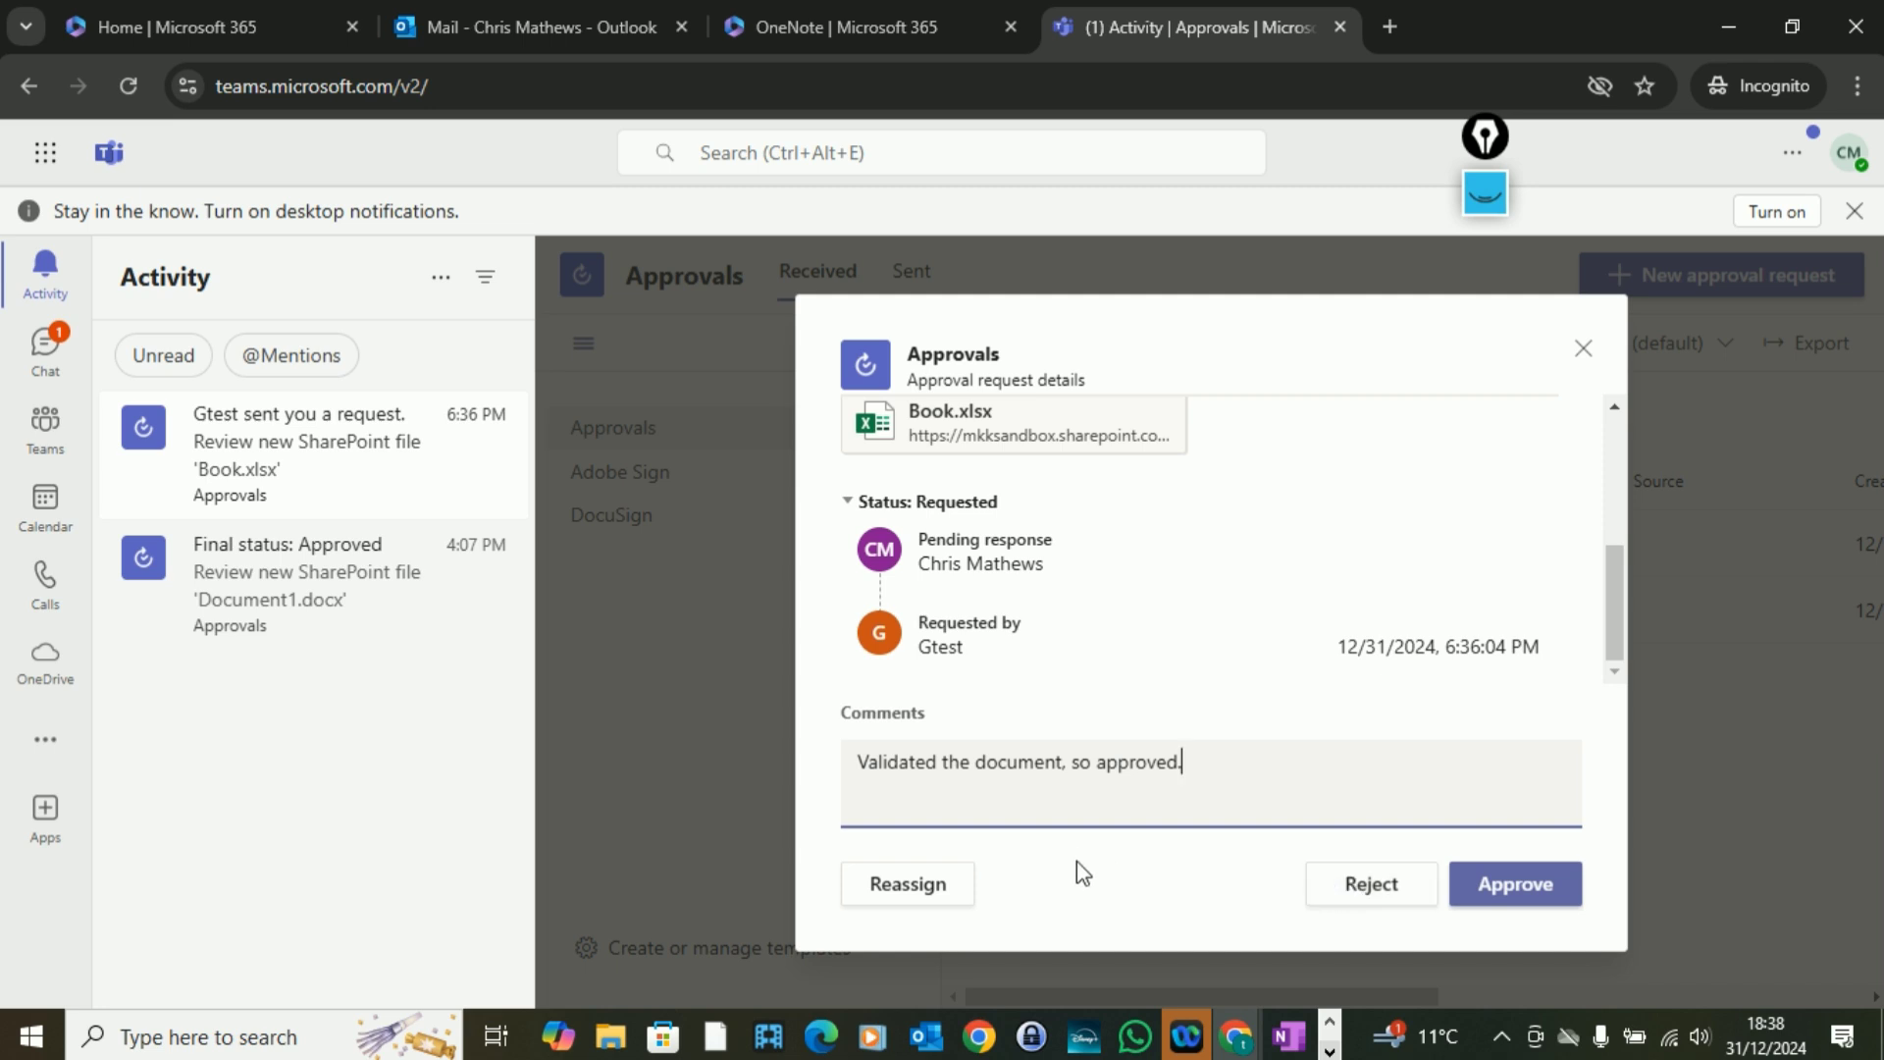
pyautogui.click(1543, 901)
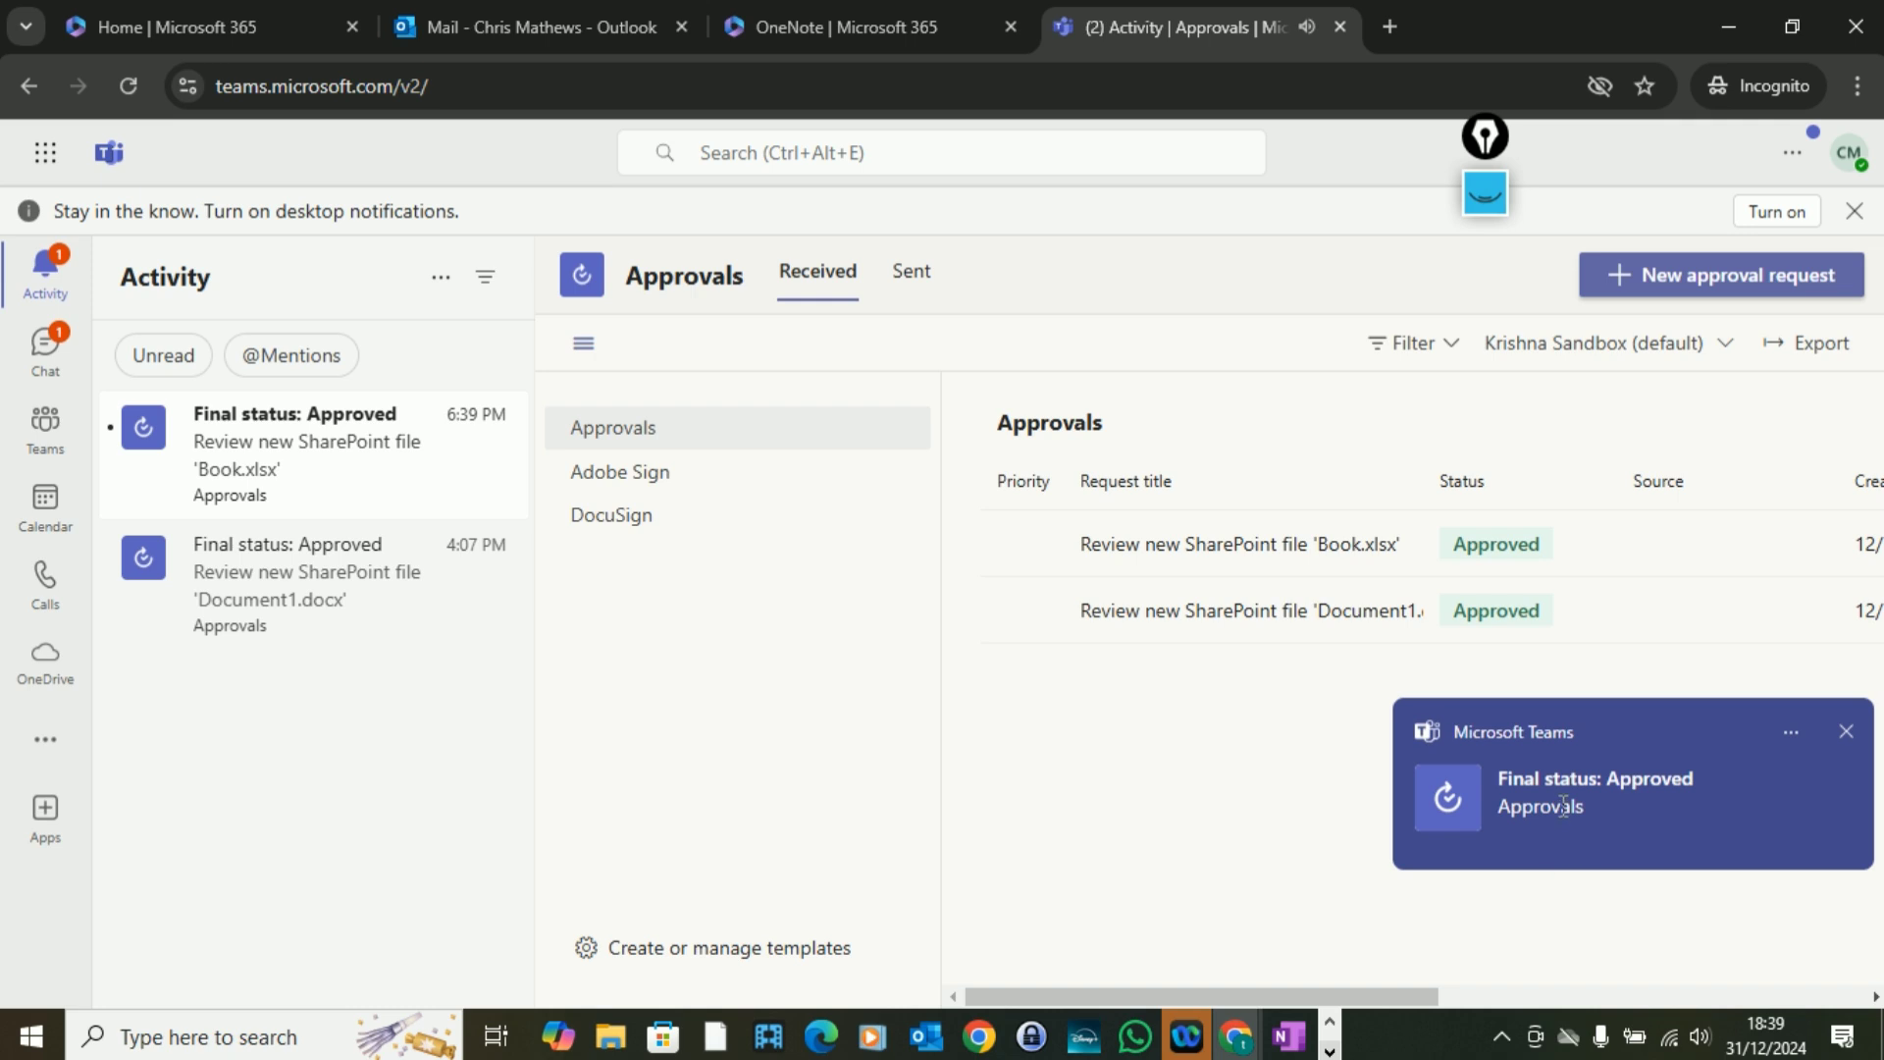
# - Dismiss the Teams notification and examine the statuses and other columns of the received approvals list
pyautogui.click(1848, 733)
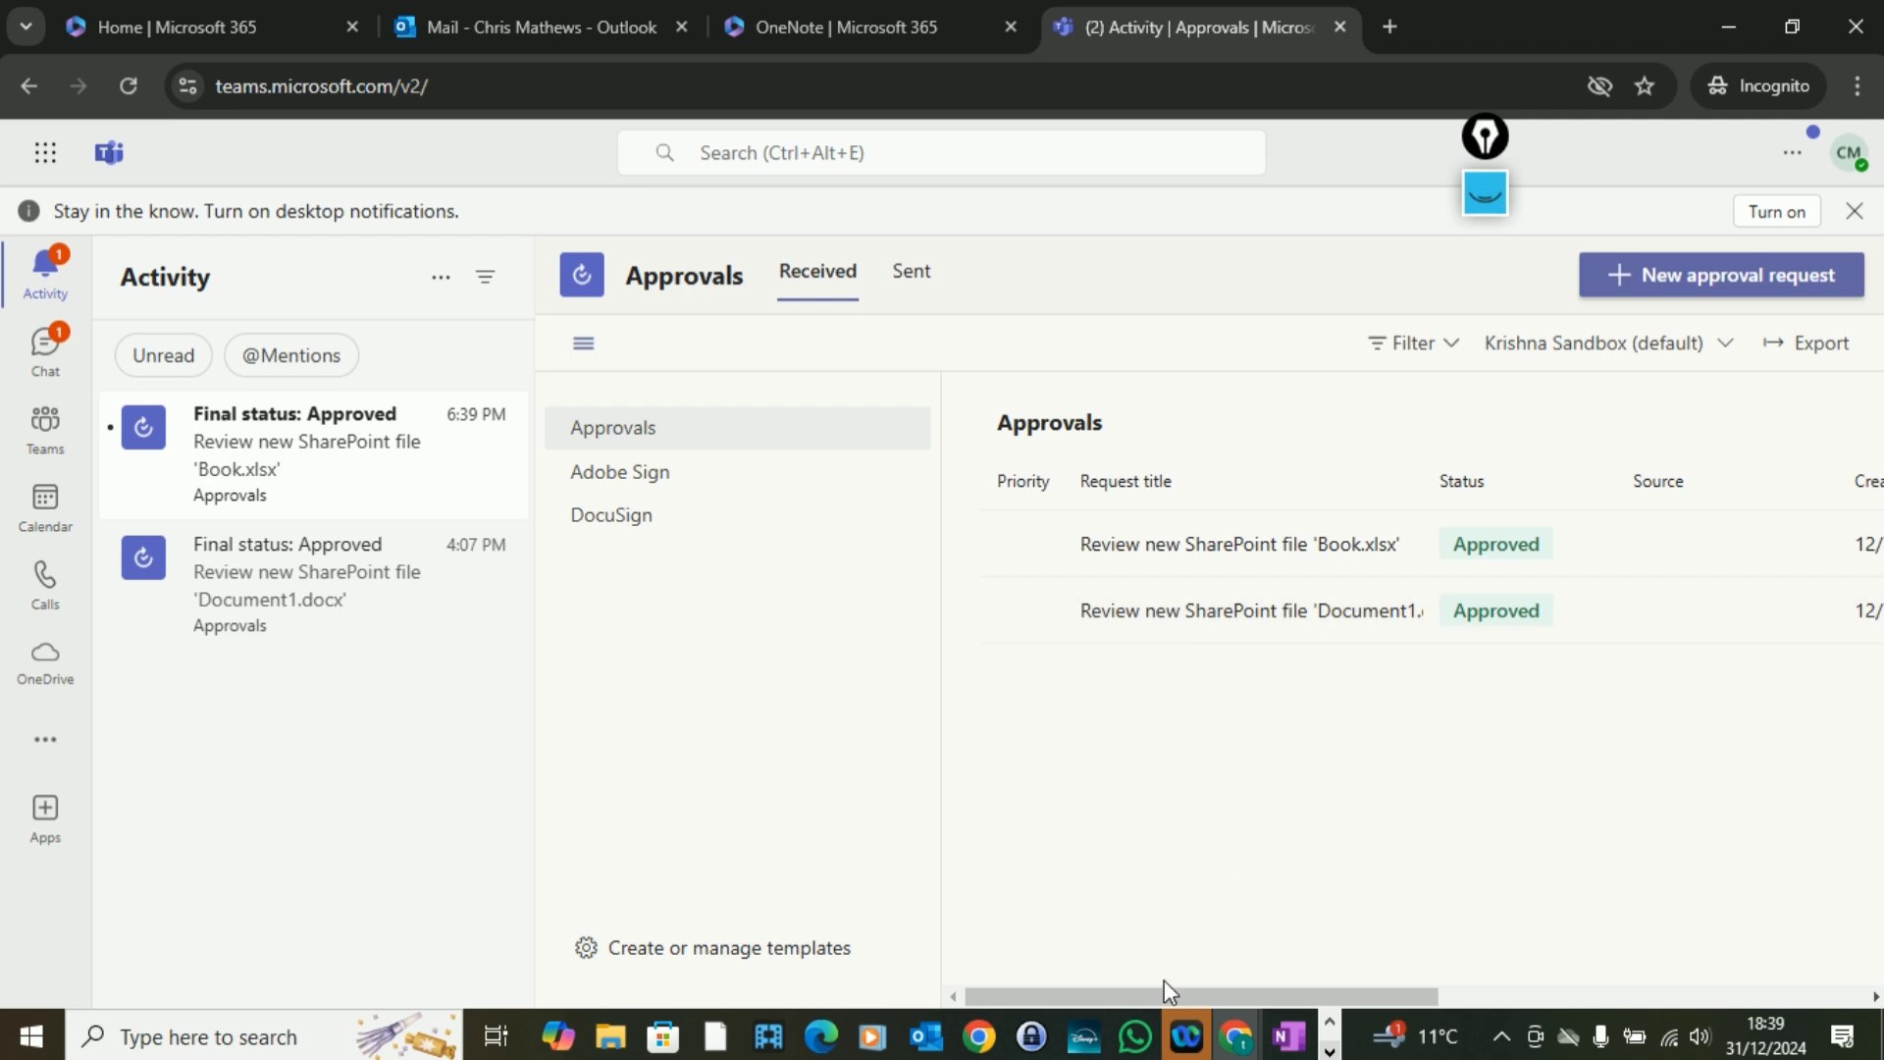
pyautogui.moveTo(1078, 994)
pyautogui.mouseDown()
pyautogui.moveTo(1325, 1000)
pyautogui.moveTo(1095, 997)
pyautogui.mouseUp()
pyautogui.moveTo(1215, 992); pyautogui.dragTo(867, 812)
pyautogui.moveTo(1604, 971)
# - Switch to the approver's Outlook mailbox and read the updated Book.xlsx approval email for its completion status
pyautogui.click(565, 33)
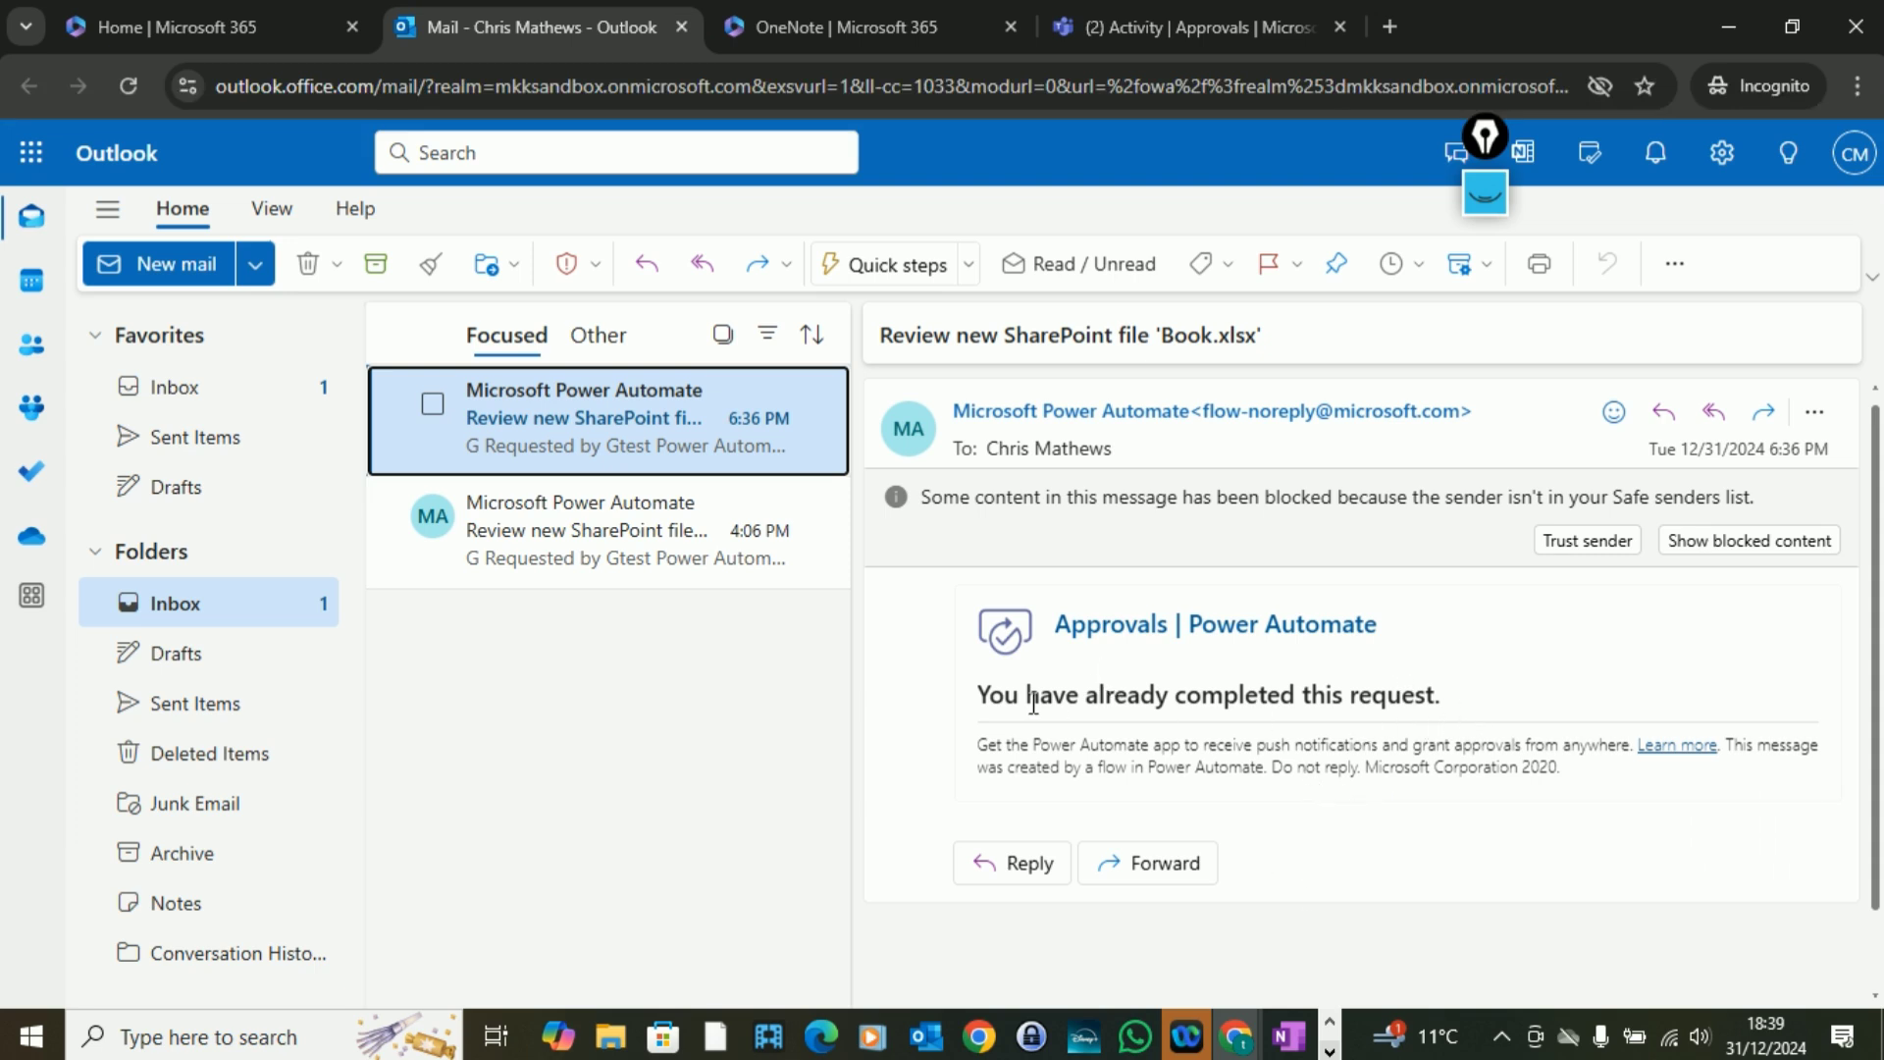
pyautogui.tripleClick(1268, 714)
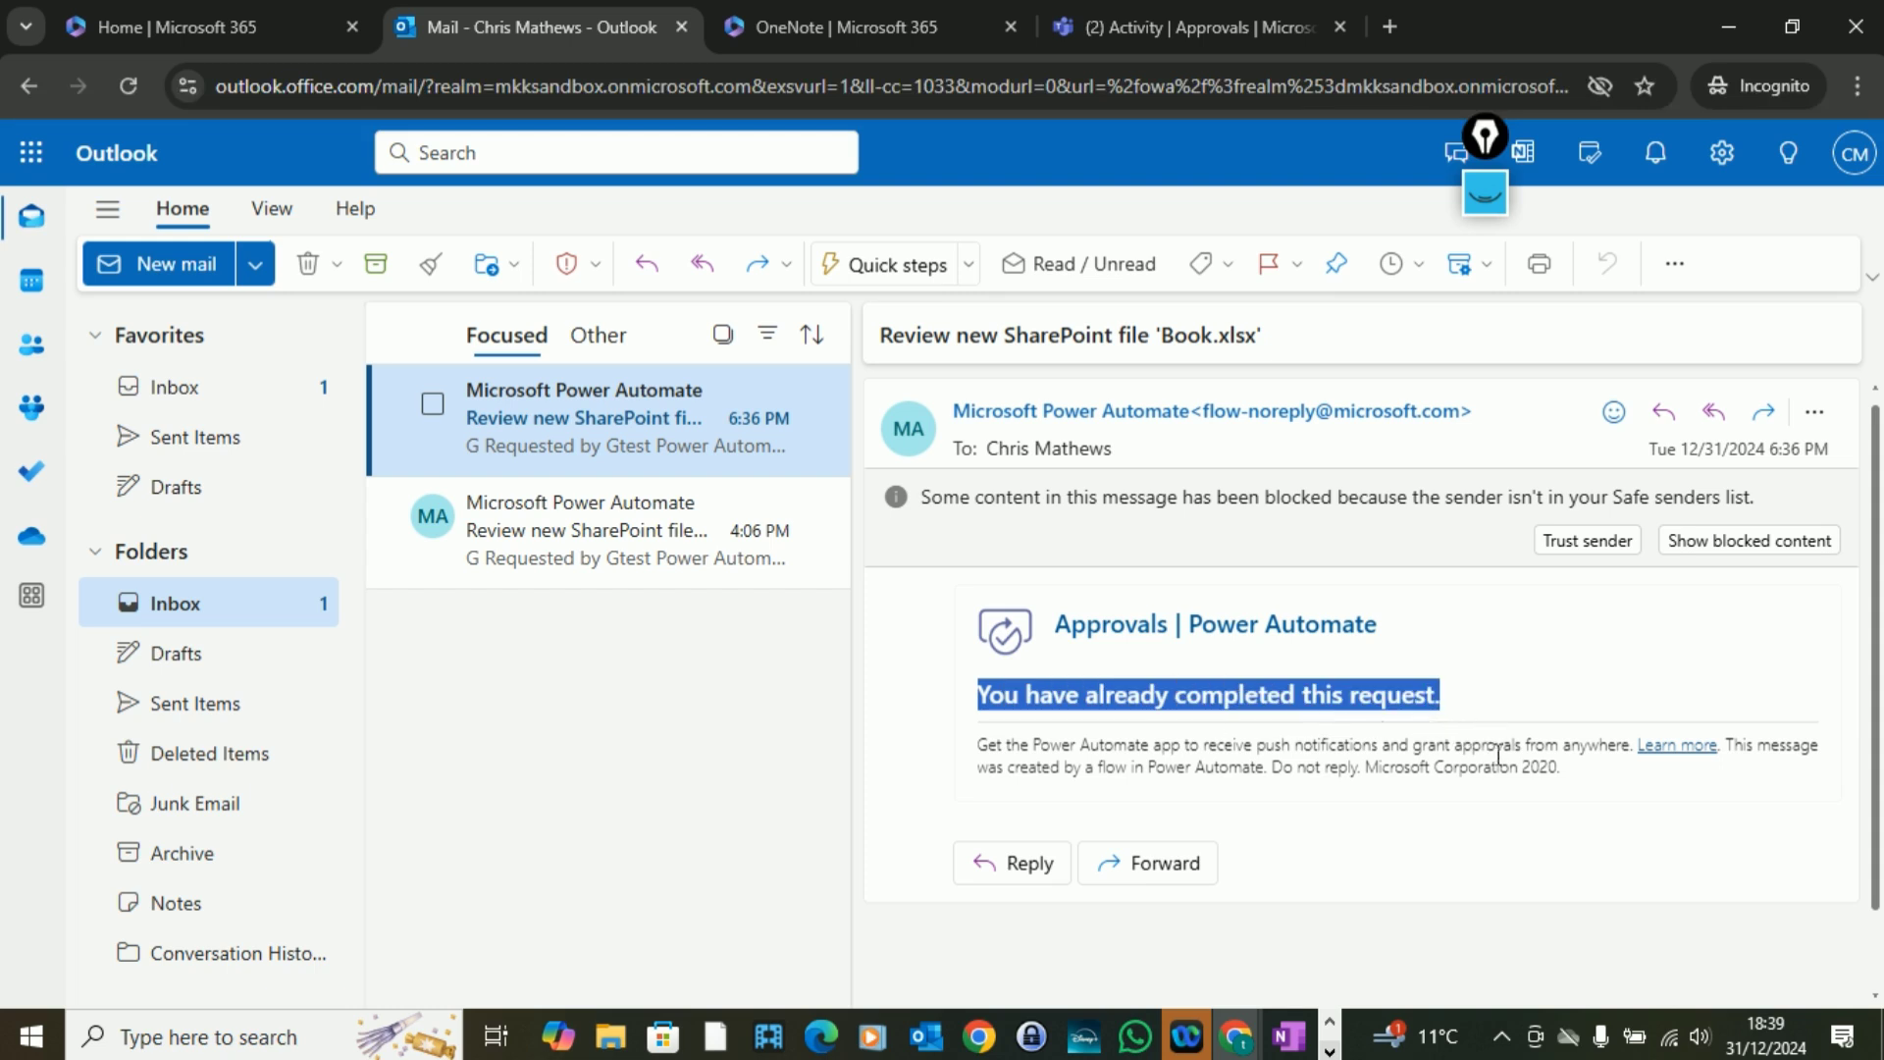
pyautogui.scroll(-1, 1435, 842)
pyautogui.scroll(1, 1432, 853)
pyautogui.click(1550, 738)
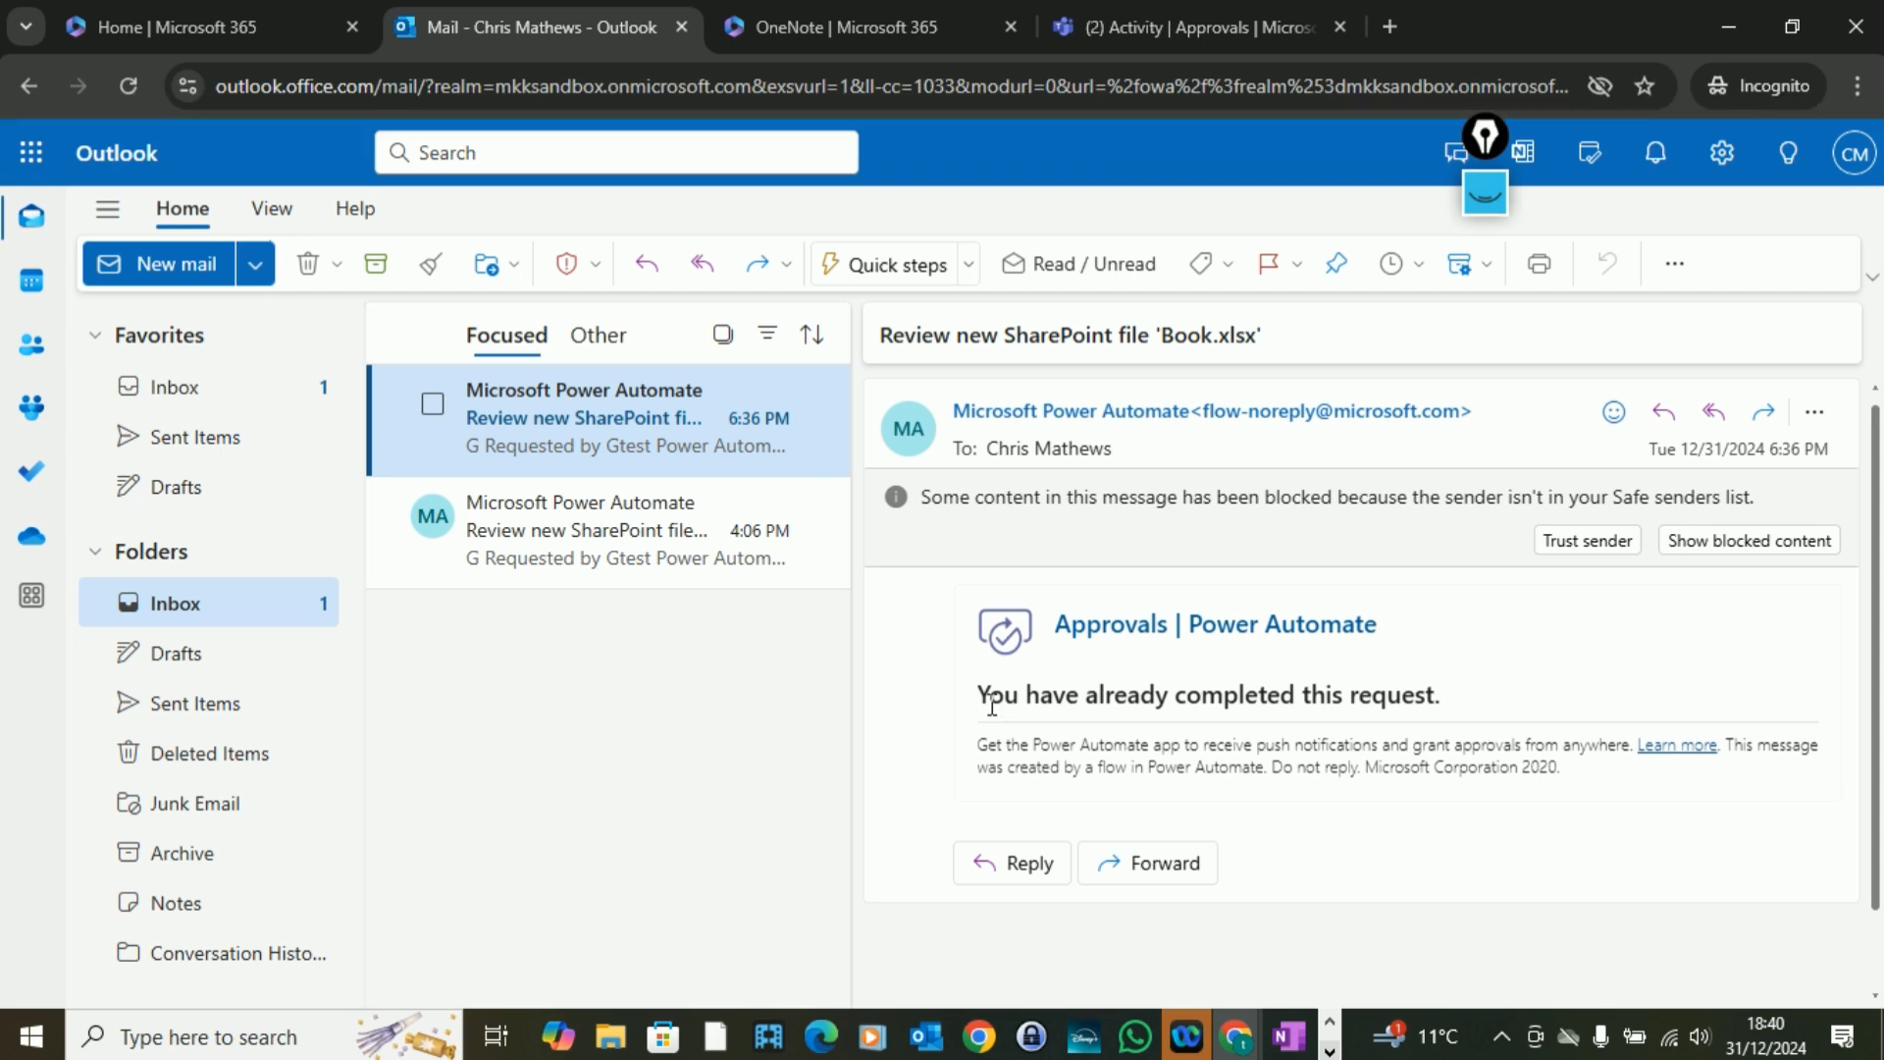
pyautogui.moveTo(981, 699); pyautogui.dragTo(1371, 724)
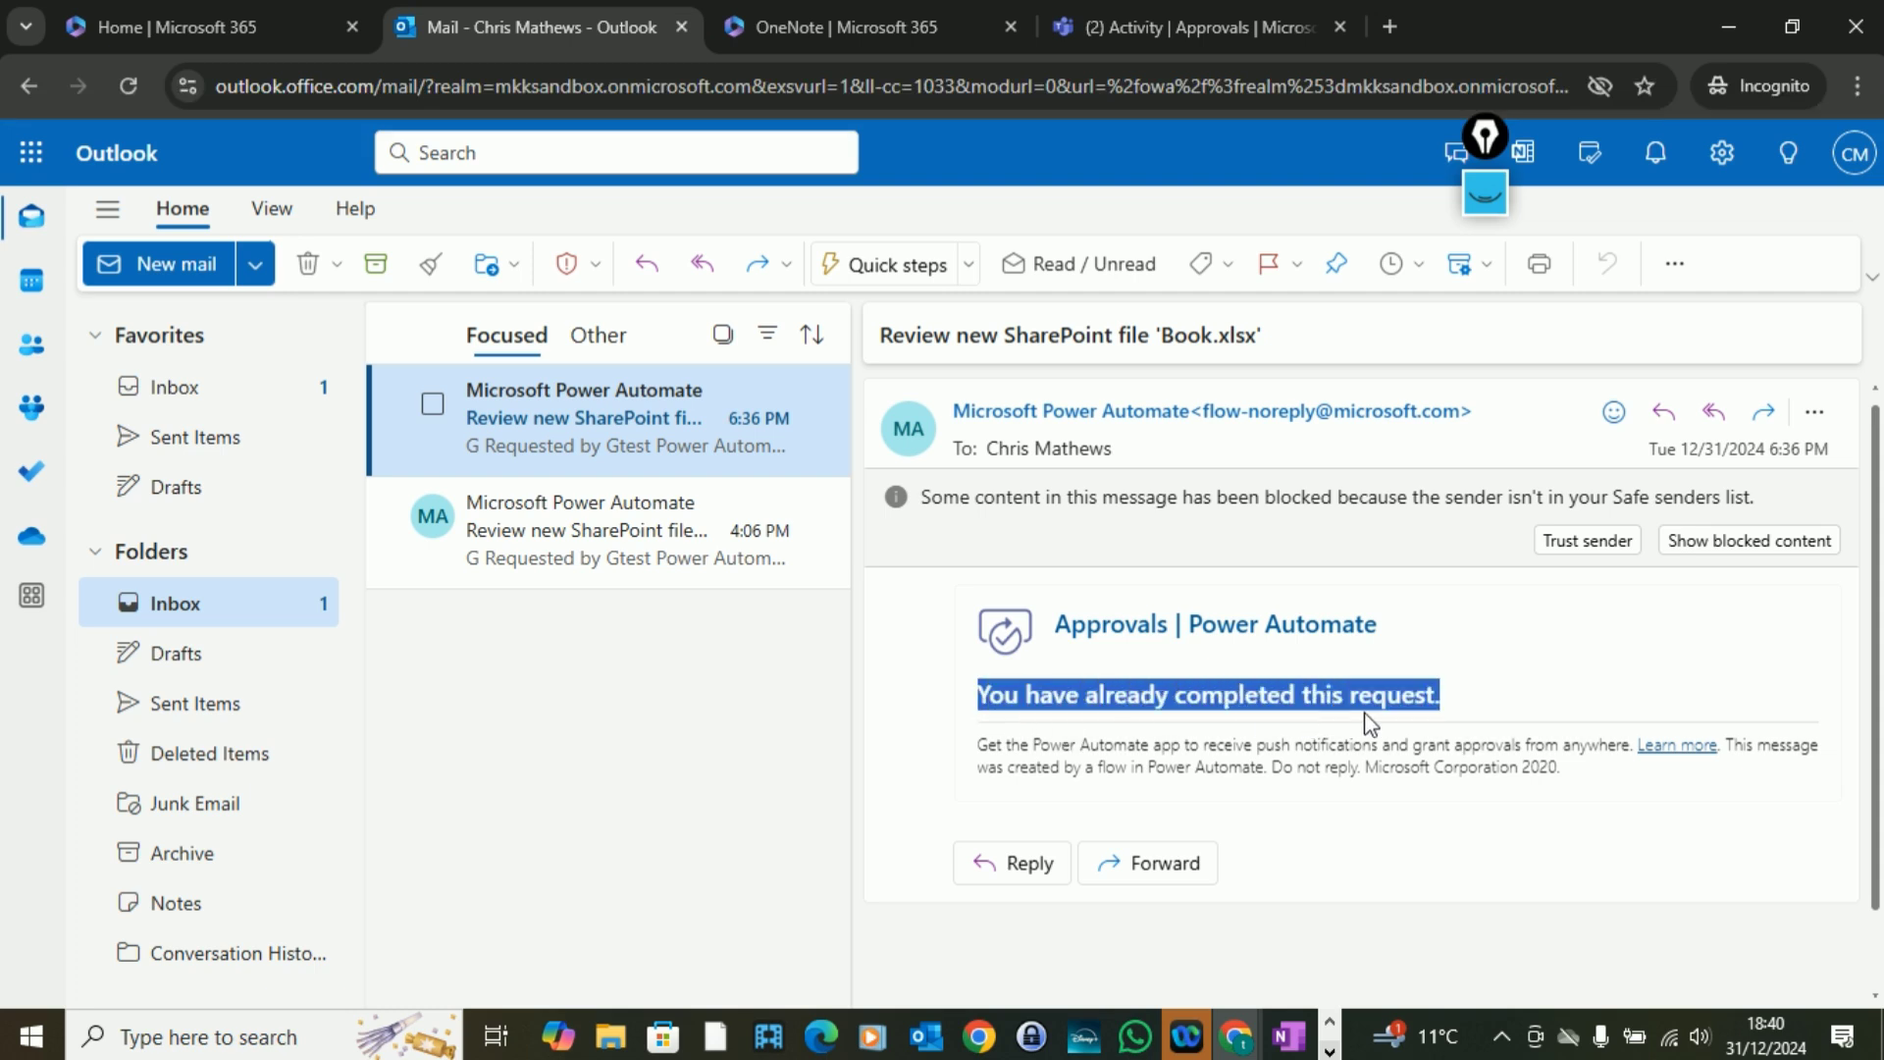
pyautogui.click(1506, 714)
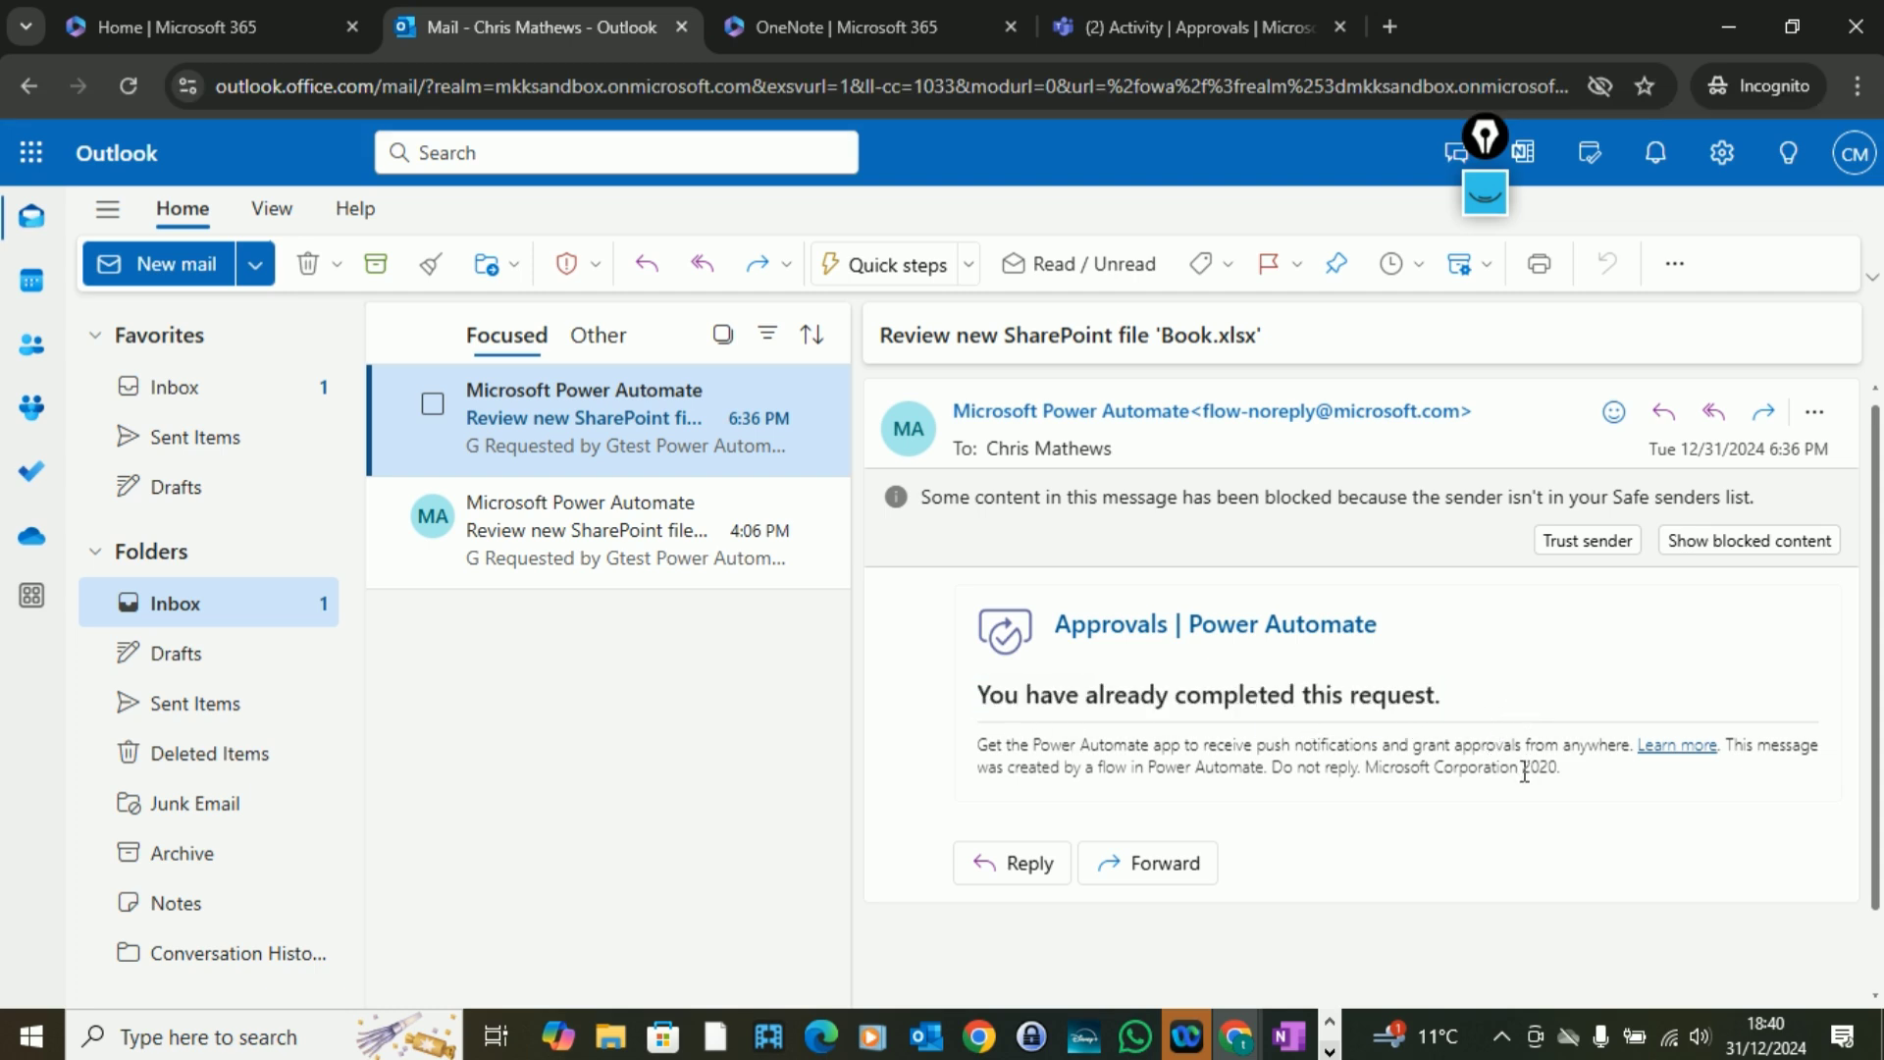
pyautogui.scroll(-1, 1521, 786)
pyautogui.scroll(1, 1511, 795)
# - Switch to the Power Automate test run, move the annotation toolbar aside and examine the trigger, profile and approval-creation steps
pyautogui.click(1238, 1041)
pyautogui.click(1180, 935)
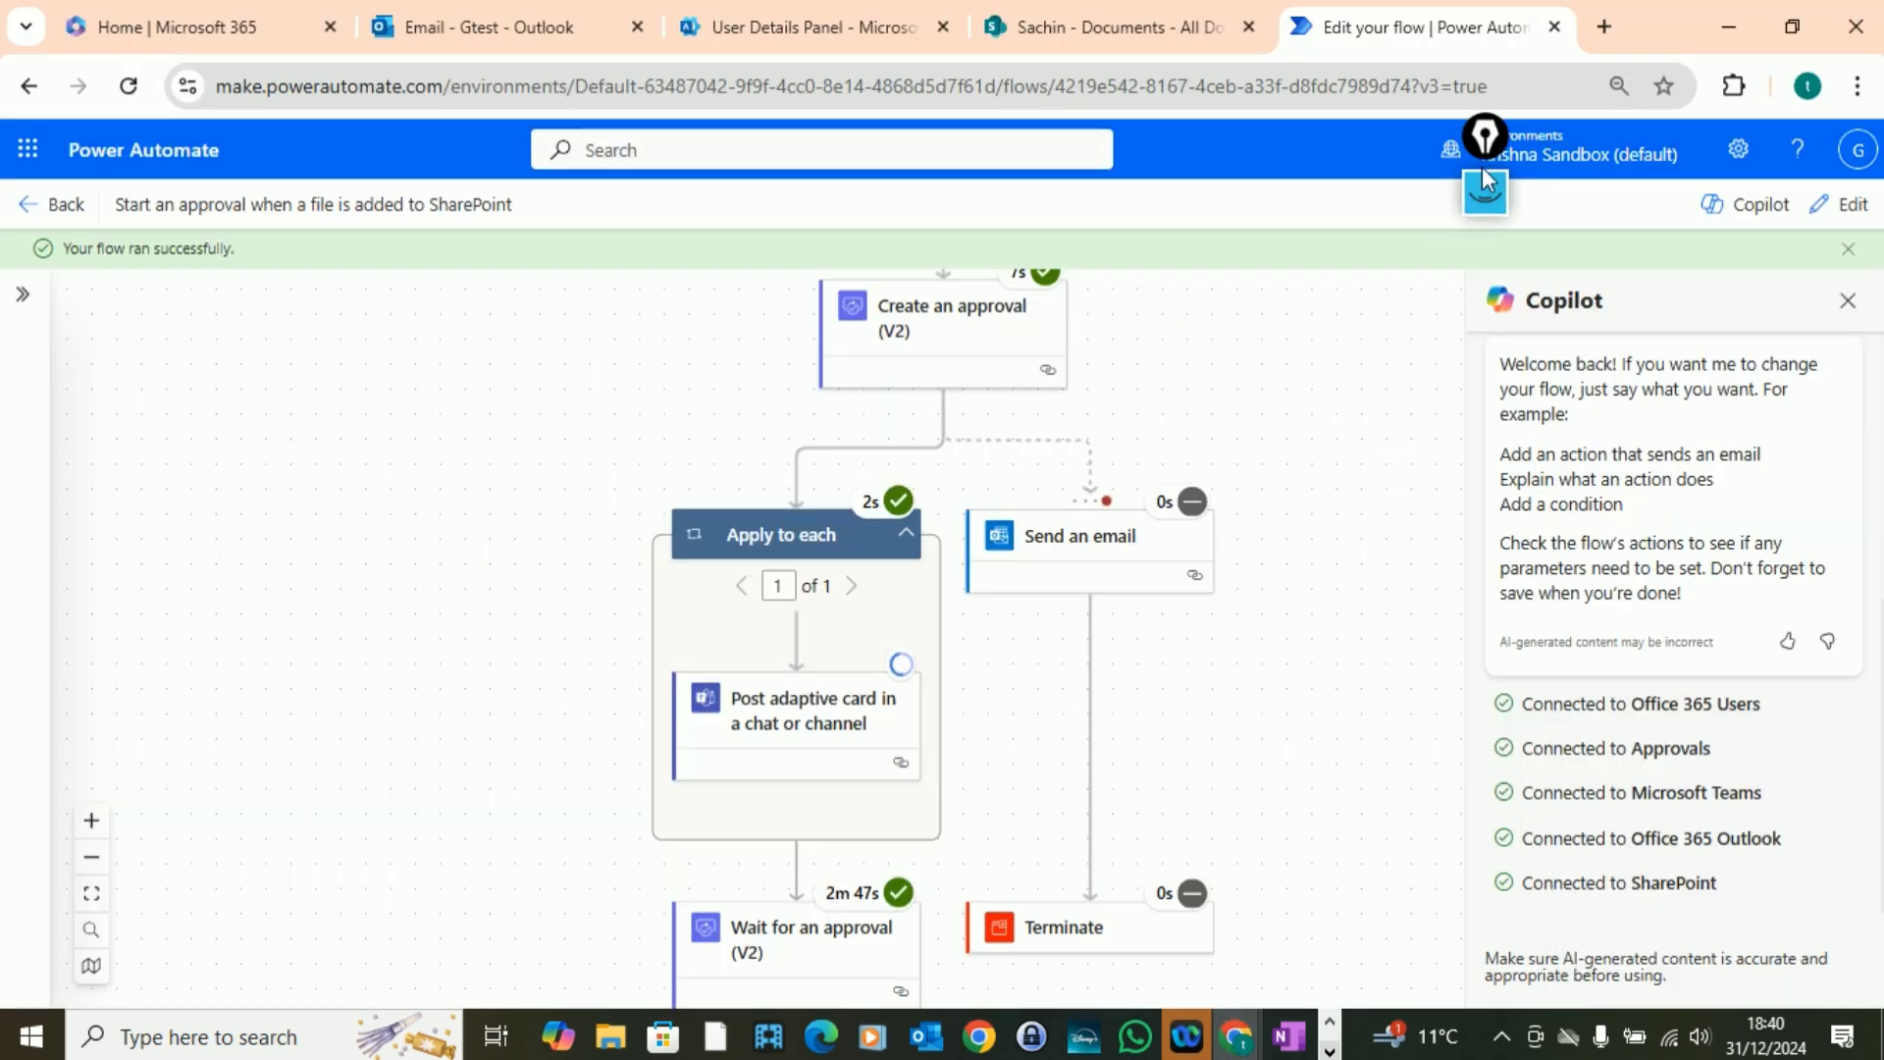
pyautogui.moveTo(1499, 143); pyautogui.dragTo(1799, 123)
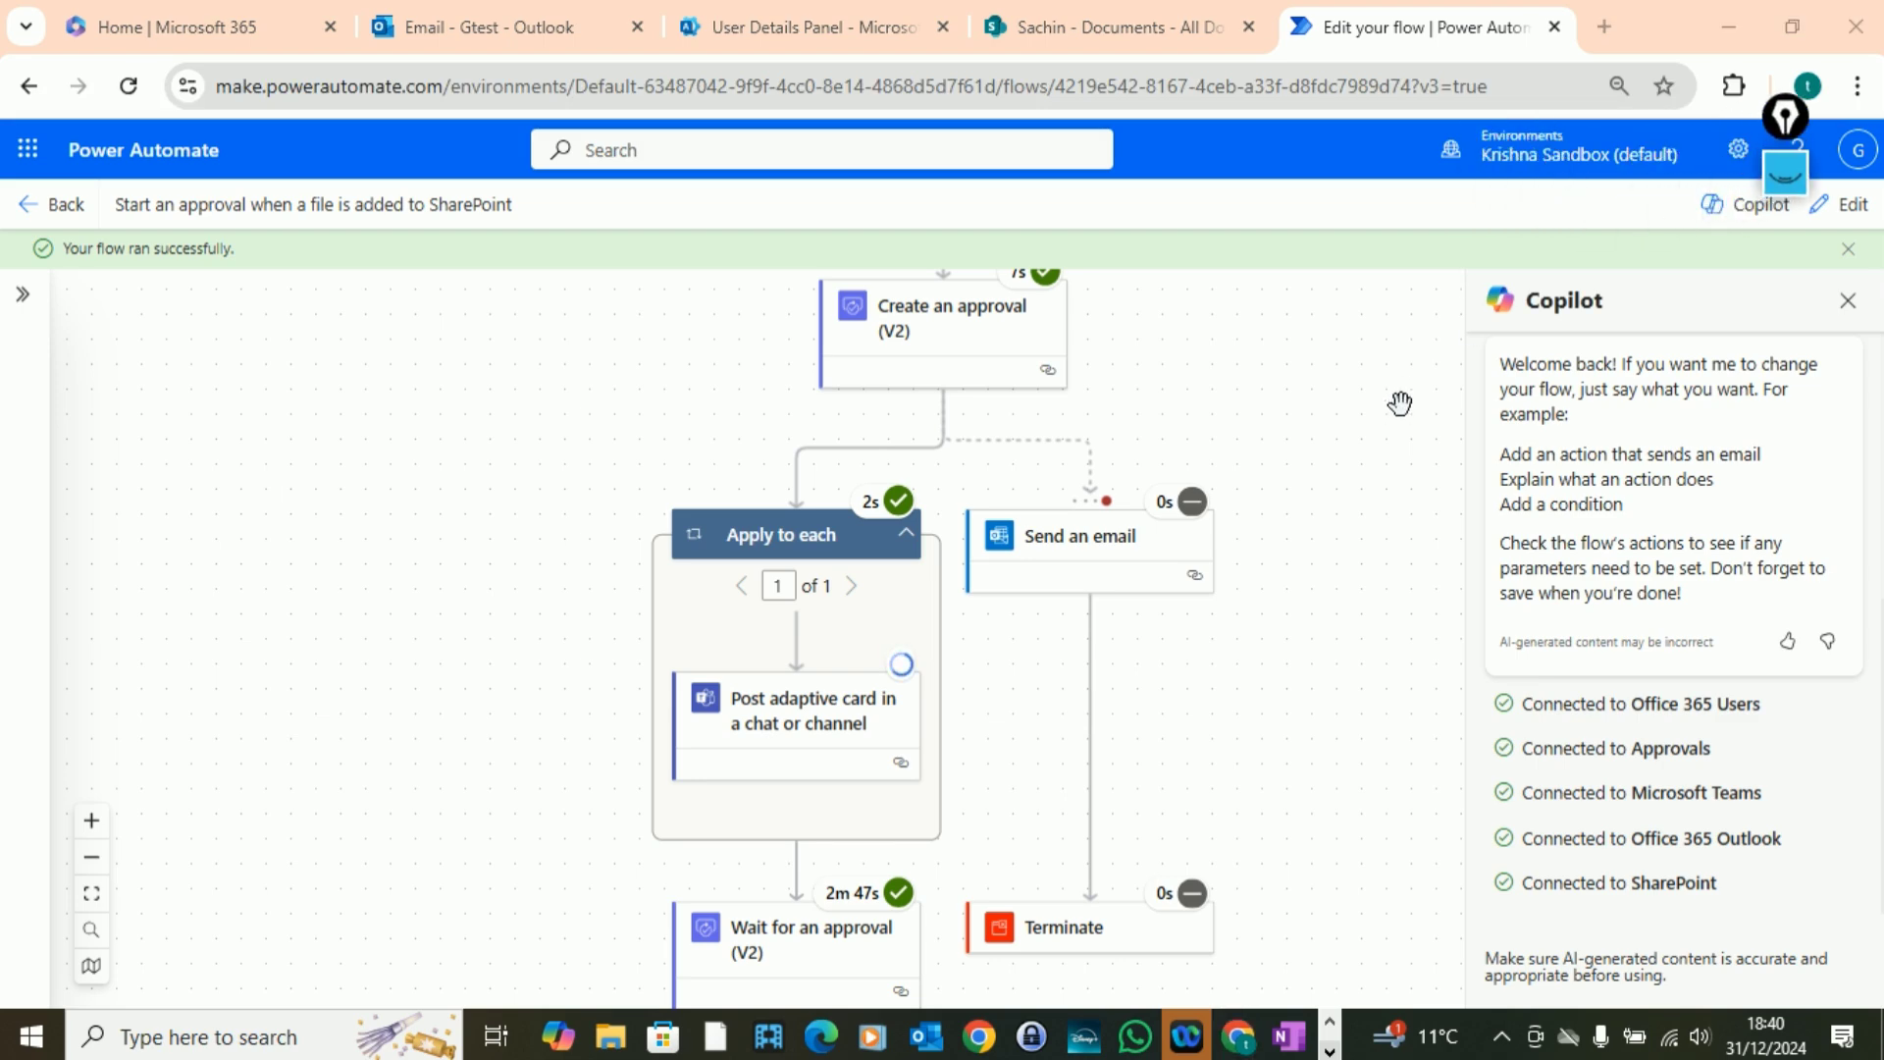
pyautogui.scroll(5, 1296, 712)
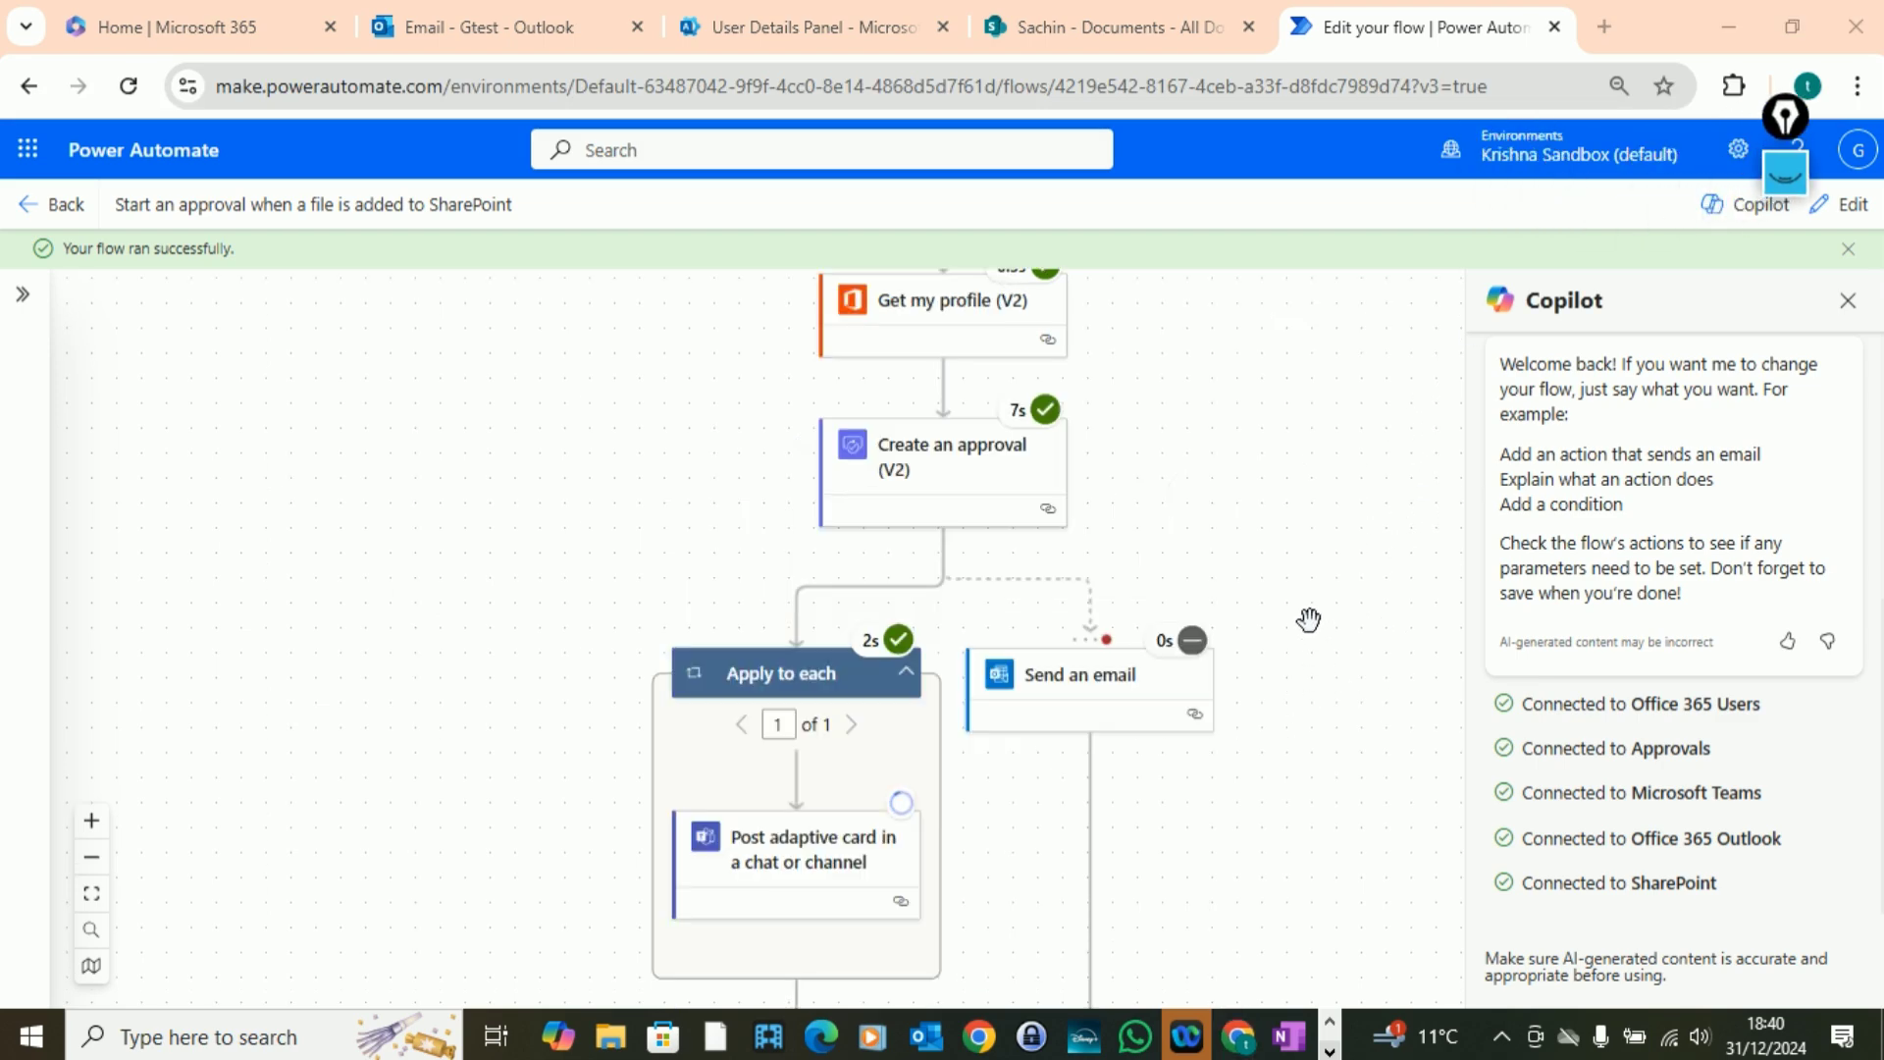
pyautogui.scroll(-1, 1320, 606)
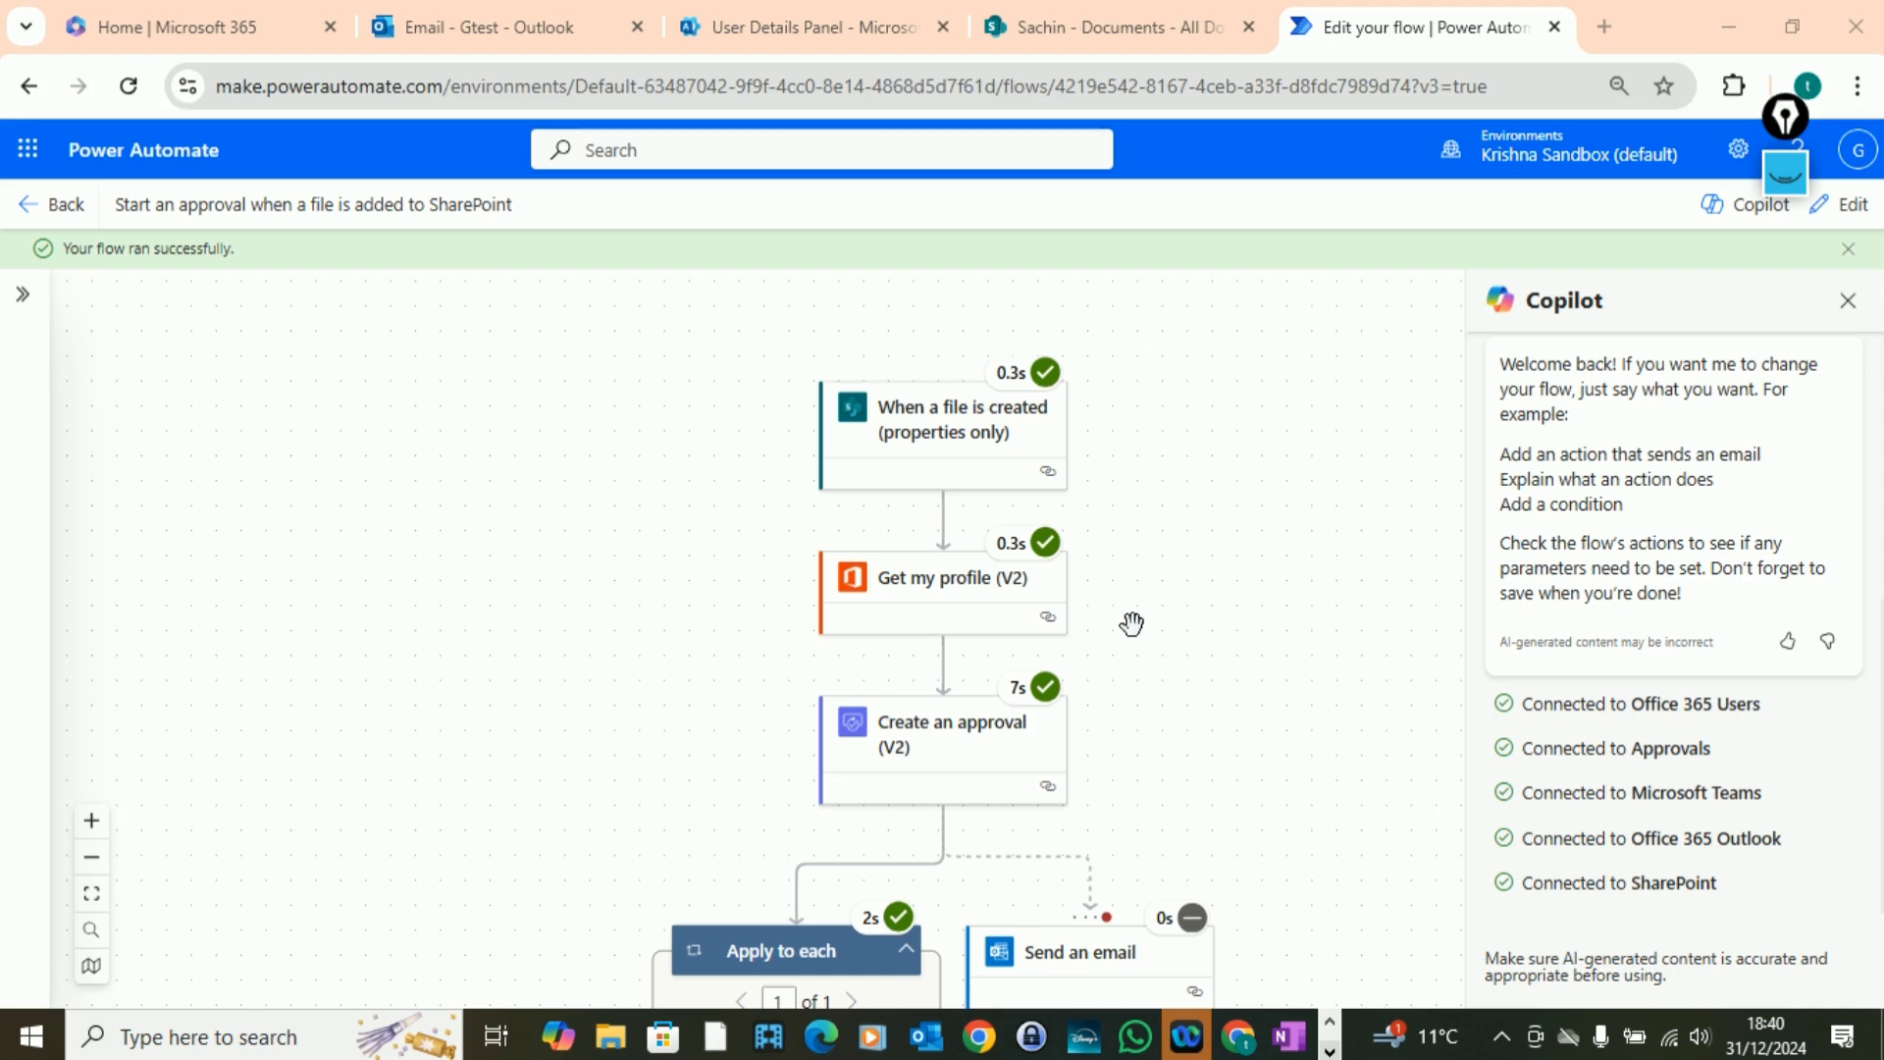
# - Underline the run's success message and tick the first three flow steps with the annotation pen, clearing the ink at the end
pyautogui.click(1785, 172)
pyautogui.click(1786, 299)
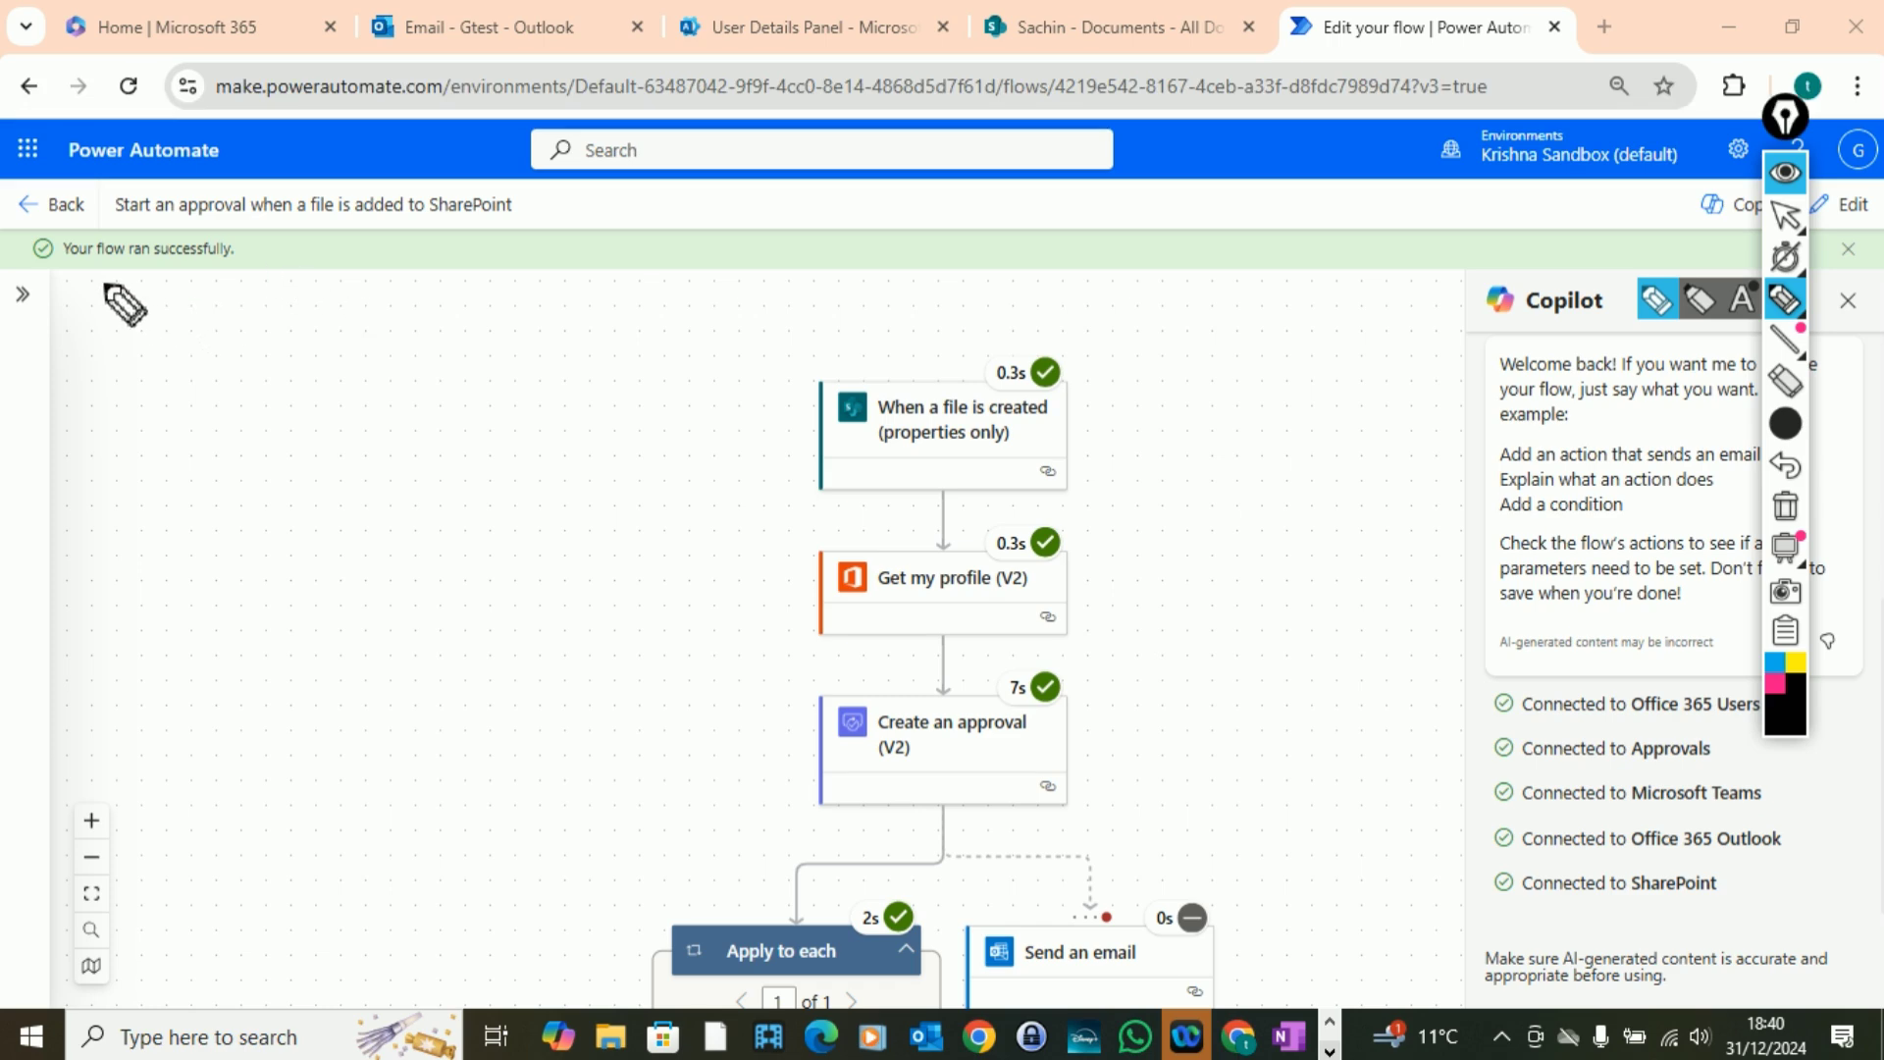
pyautogui.moveTo(95, 284); pyautogui.dragTo(290, 292)
pyautogui.click(1785, 423)
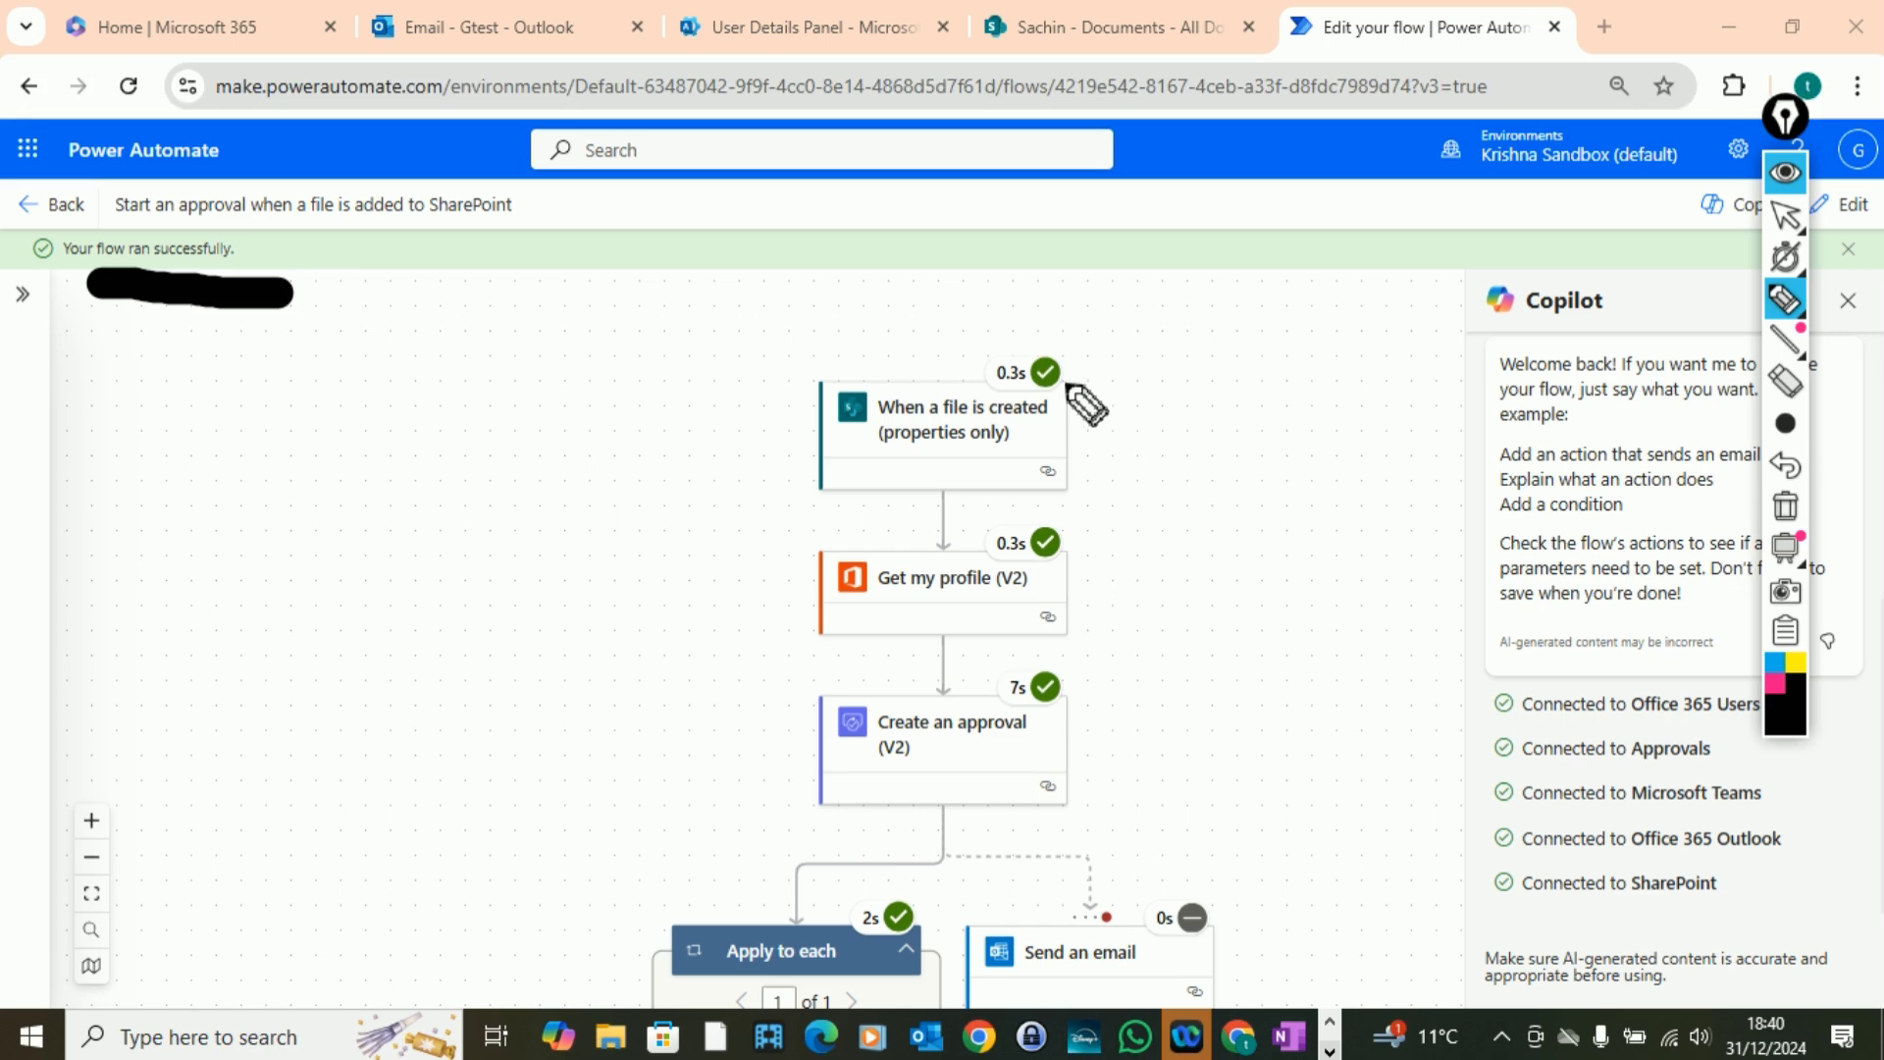
pyautogui.moveTo(1110, 443)
pyautogui.mouseDown()
pyautogui.moveTo(1139, 456)
pyautogui.moveTo(1244, 413)
pyautogui.mouseUp()
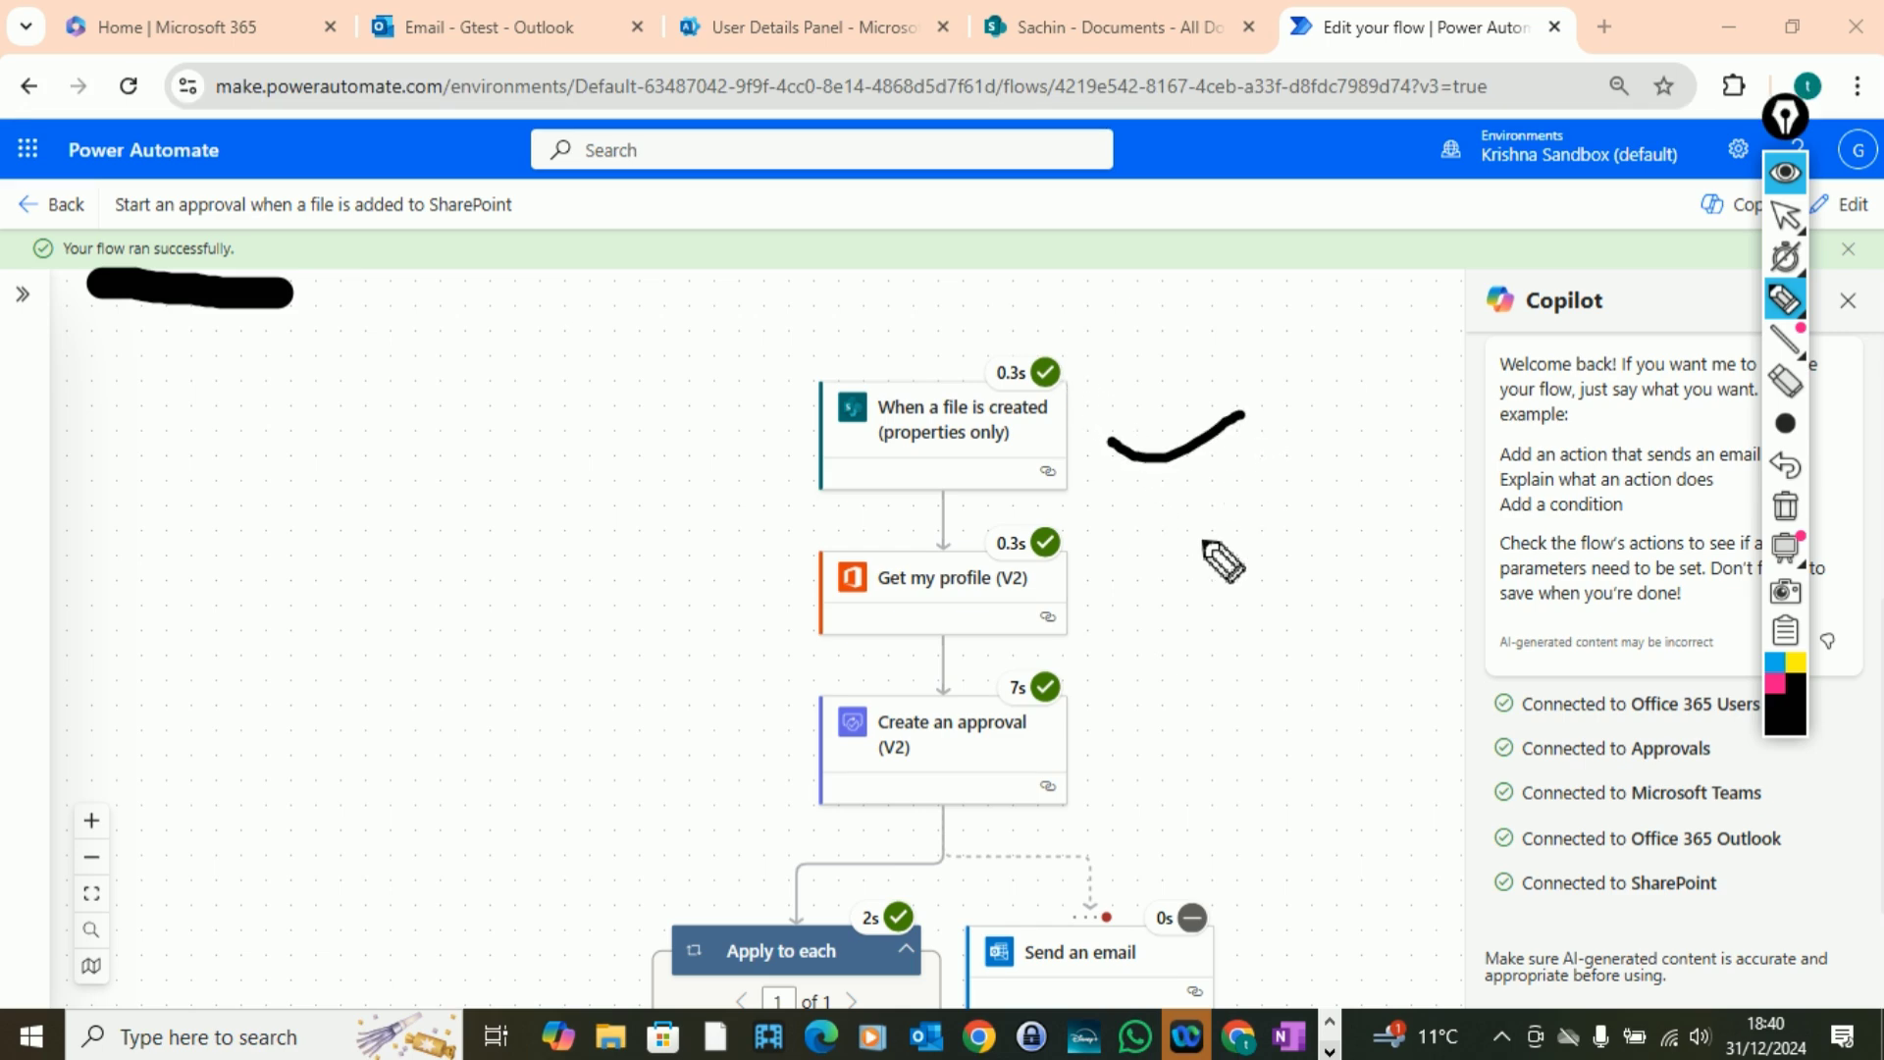
pyautogui.moveTo(1115, 589); pyautogui.dragTo(1244, 548)
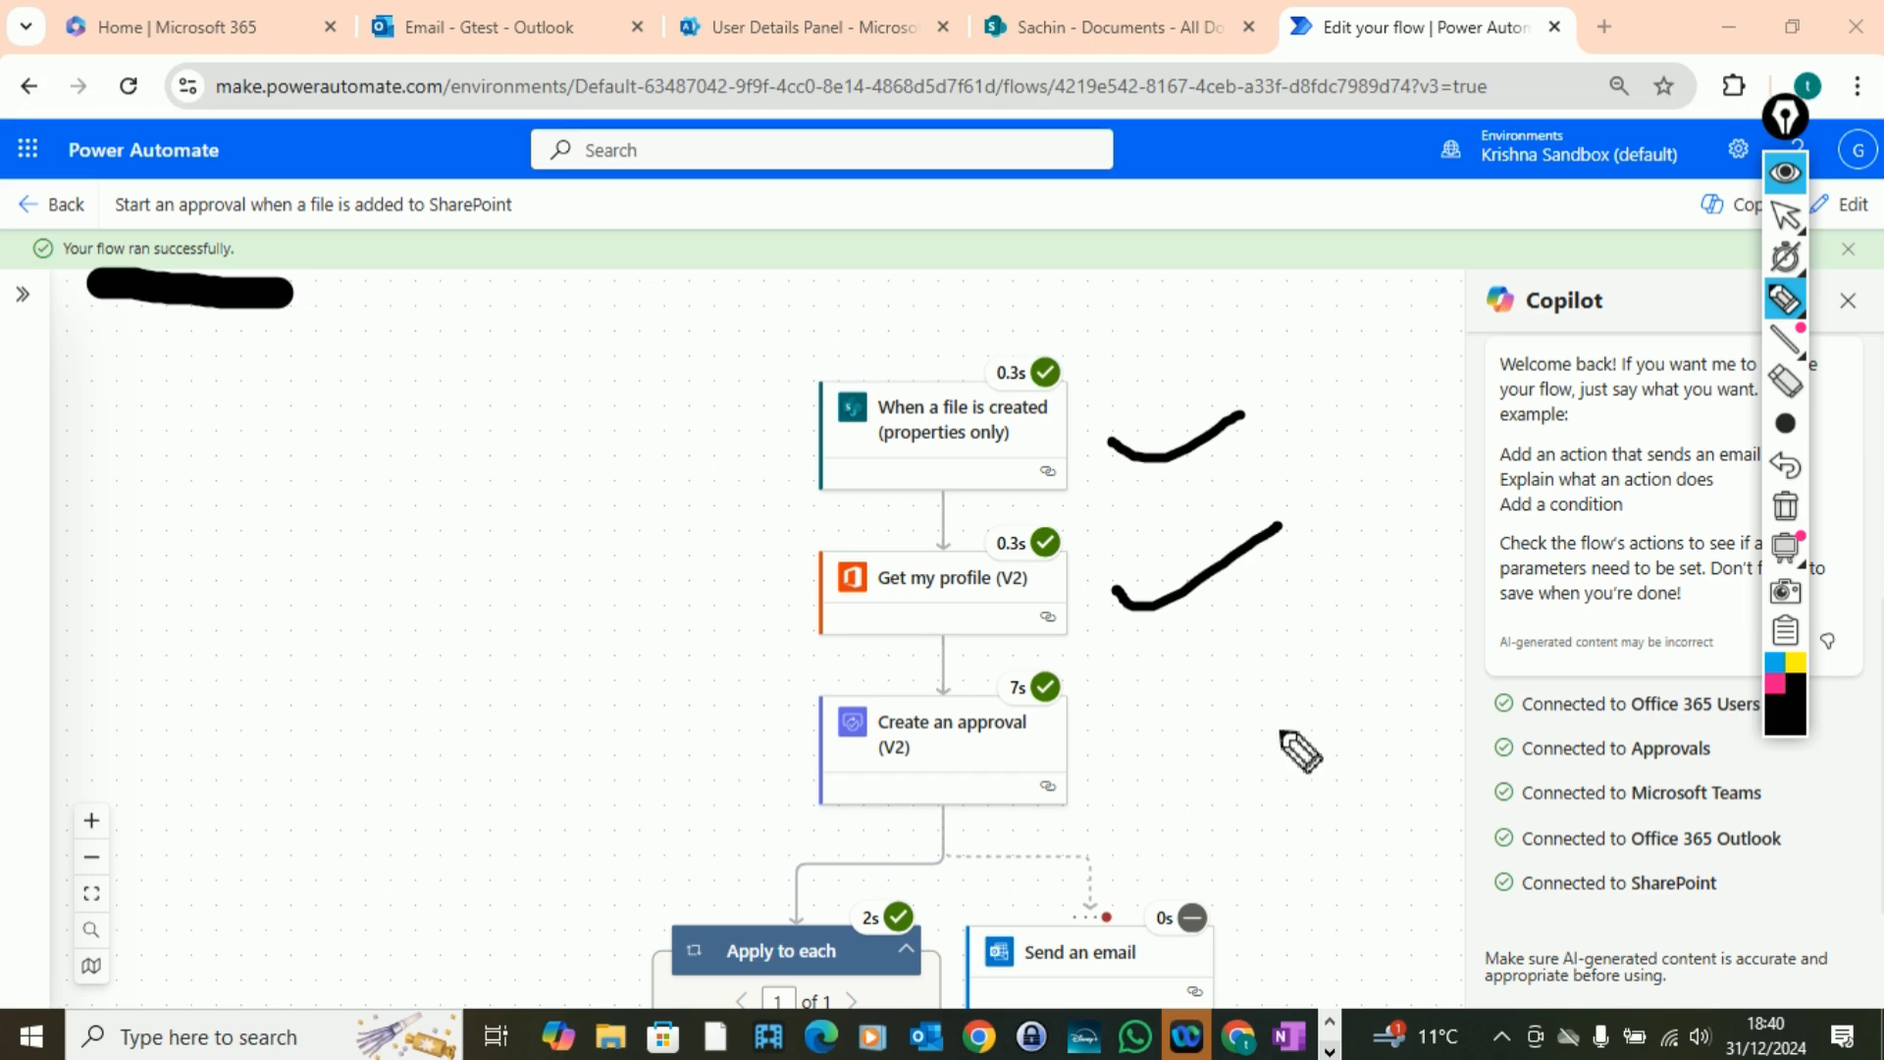
pyautogui.moveTo(1142, 723); pyautogui.dragTo(1271, 671)
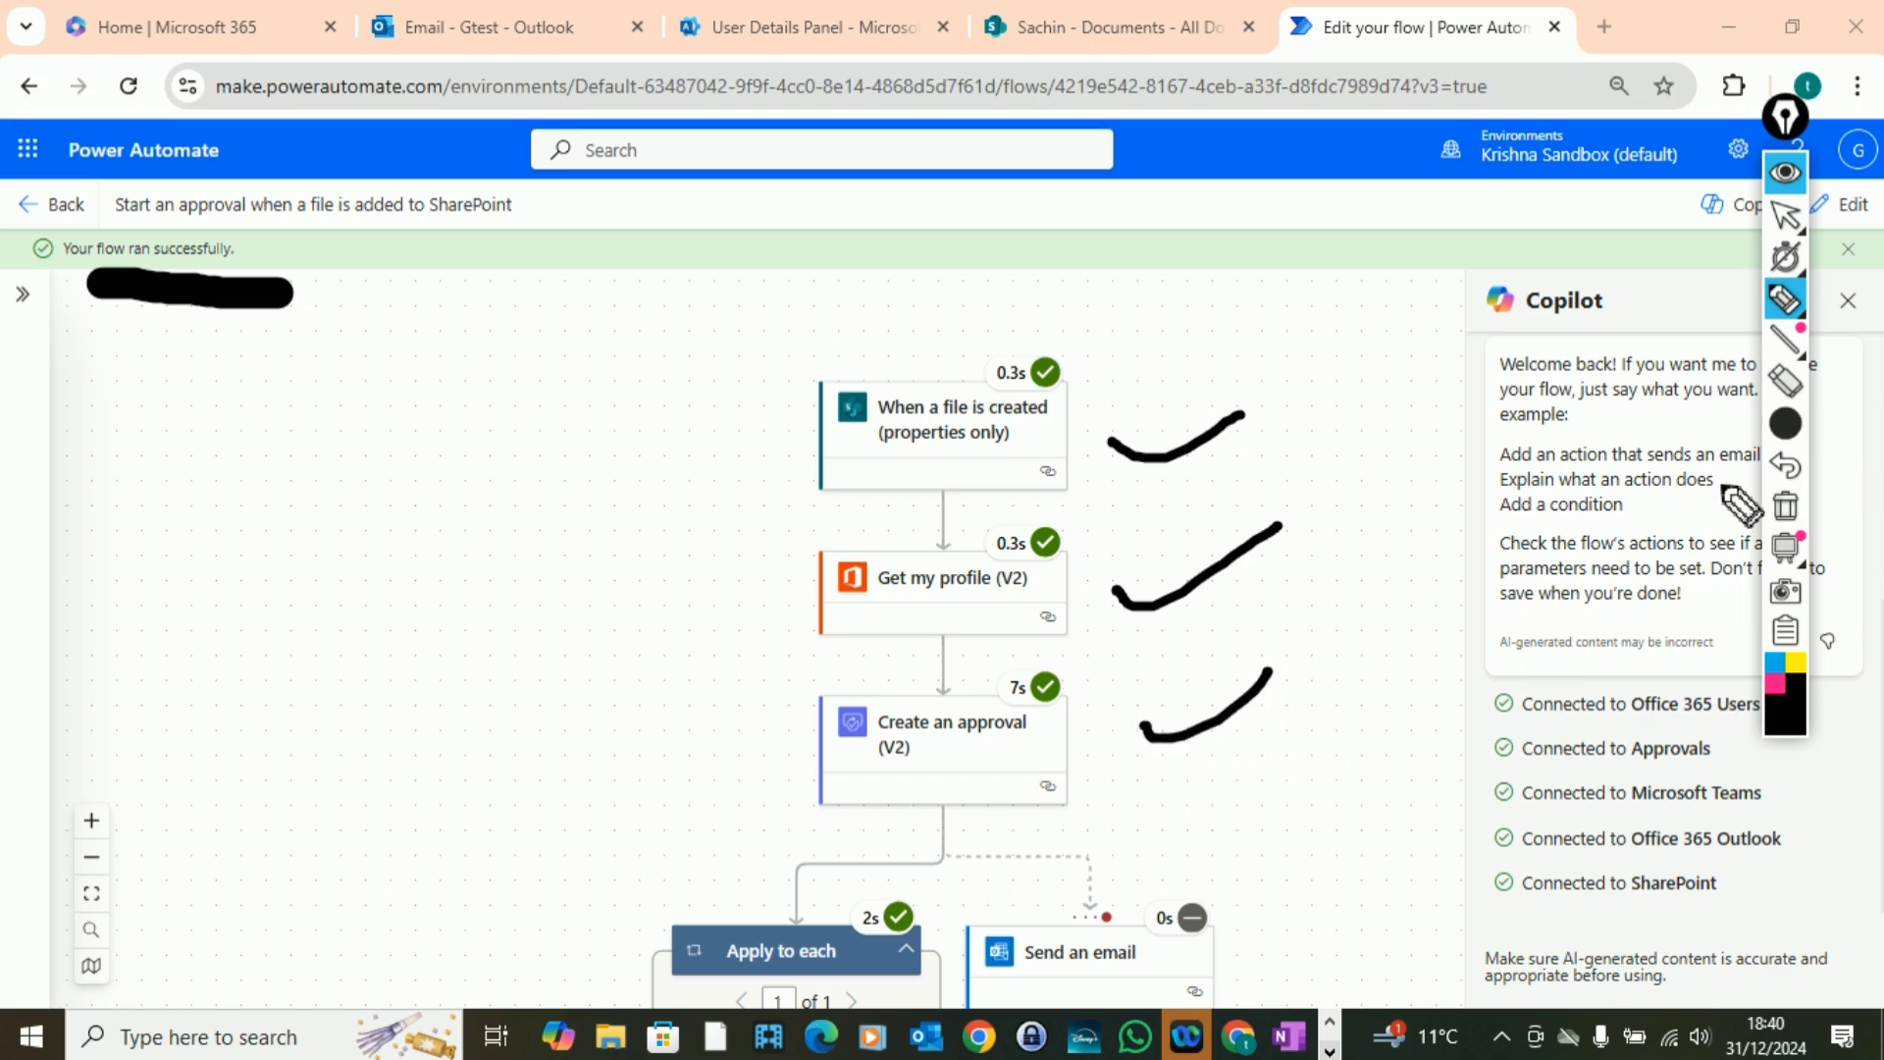
pyautogui.click(1790, 424)
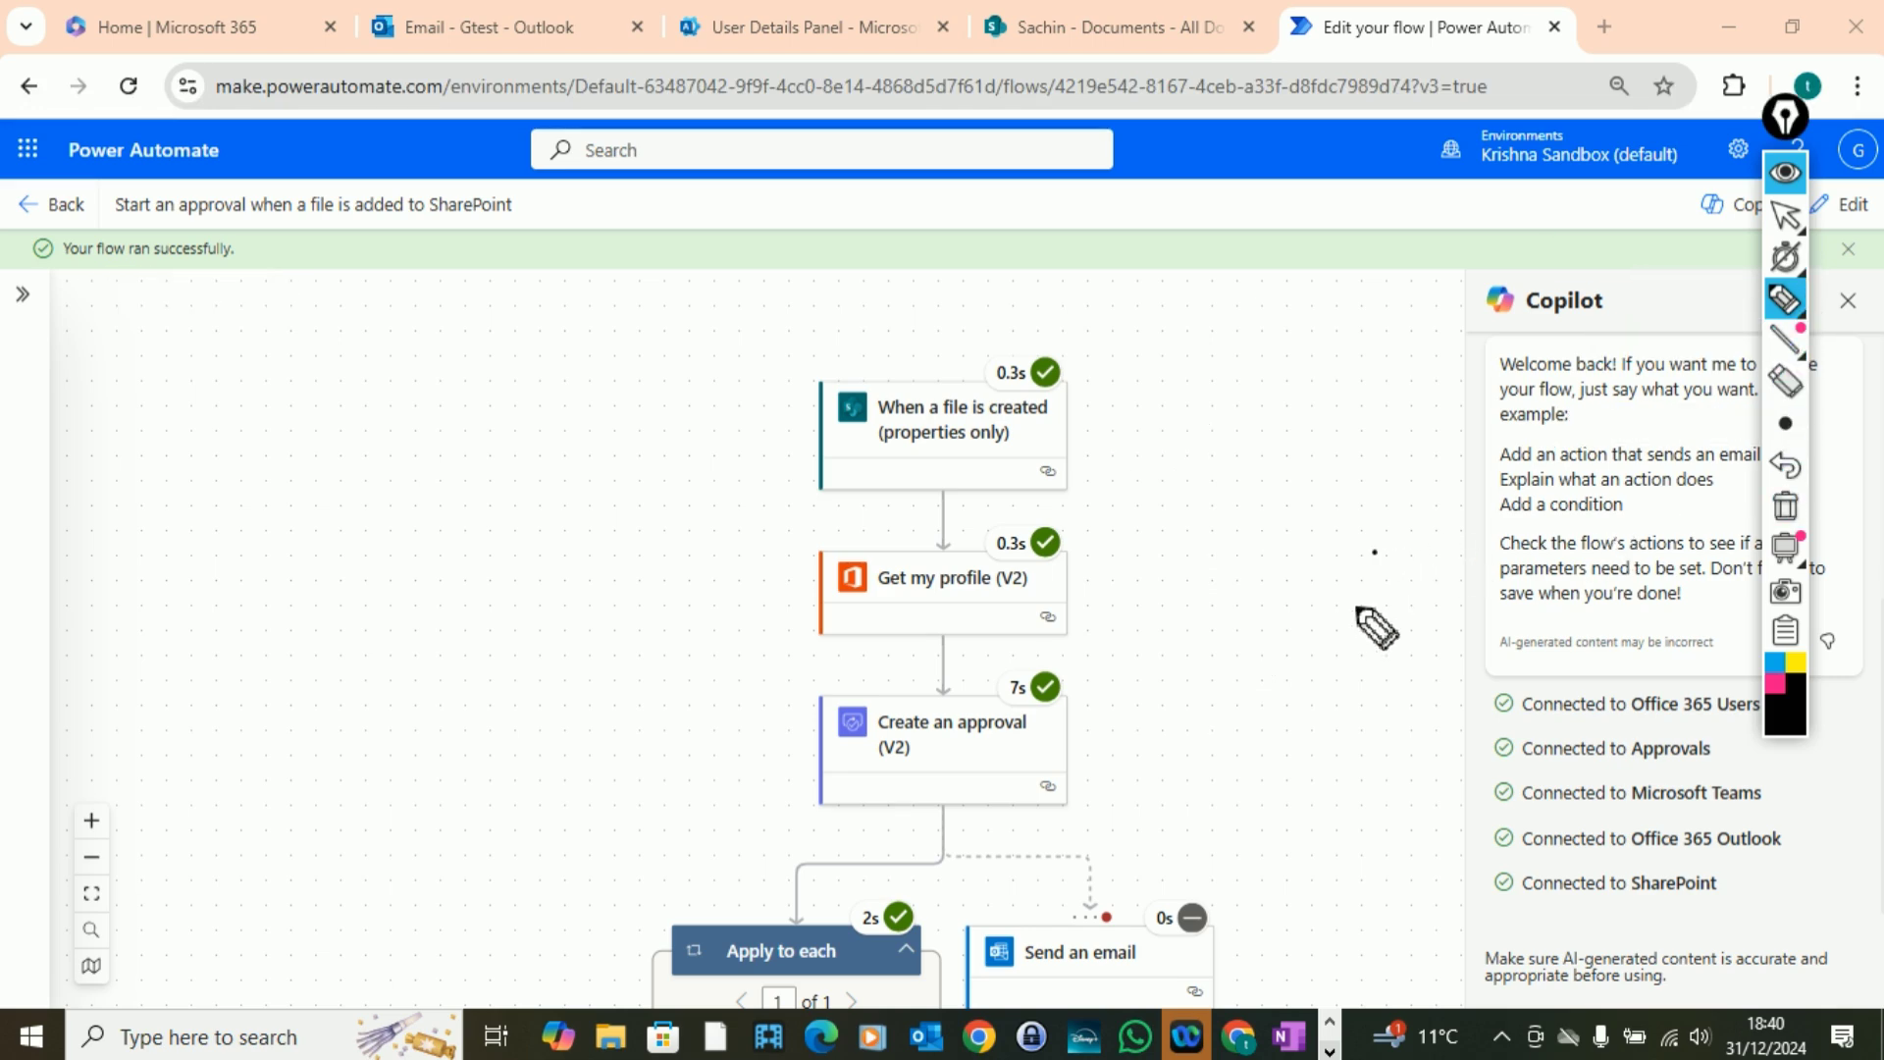
pyautogui.click(1786, 214)
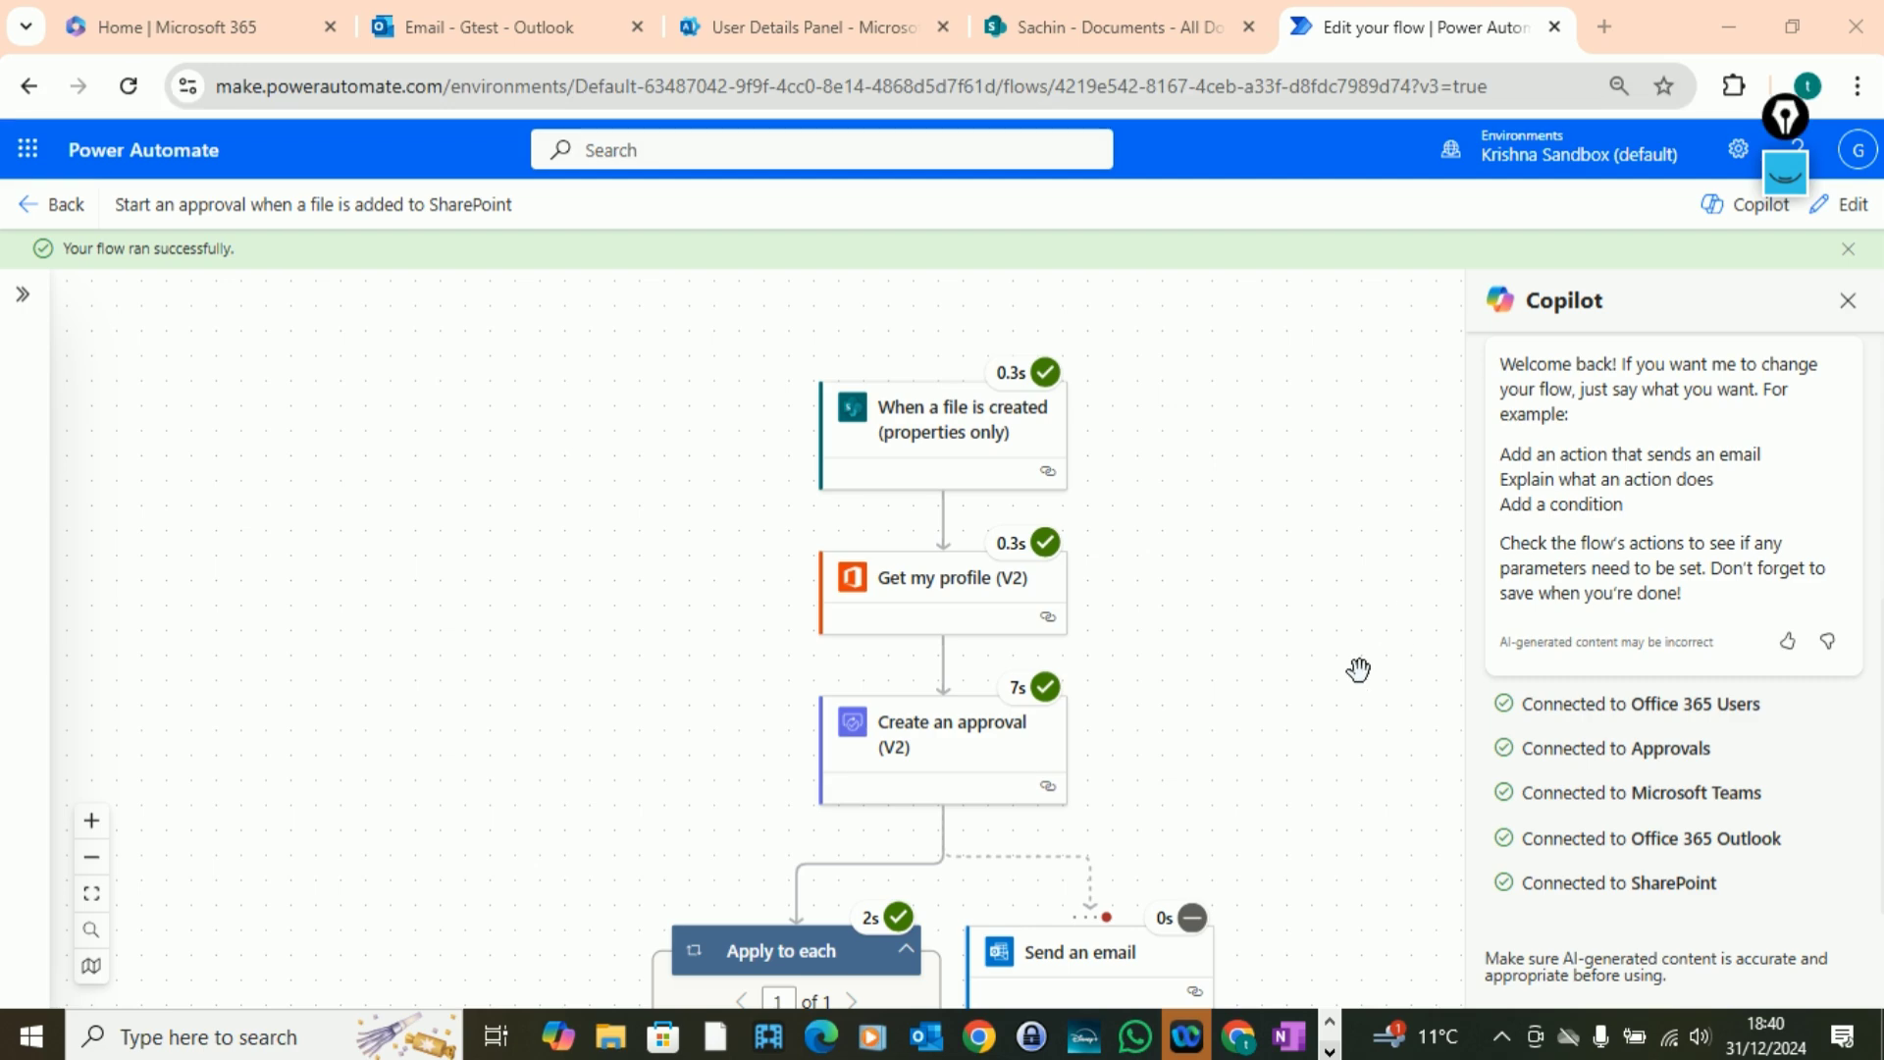
# - Examine the run results from the adaptive card and approval wait through the condition's True and False branches
pyautogui.scroll(-5, 1358, 665)
pyautogui.moveTo(1313, 513); pyautogui.dragTo(1300, 438)
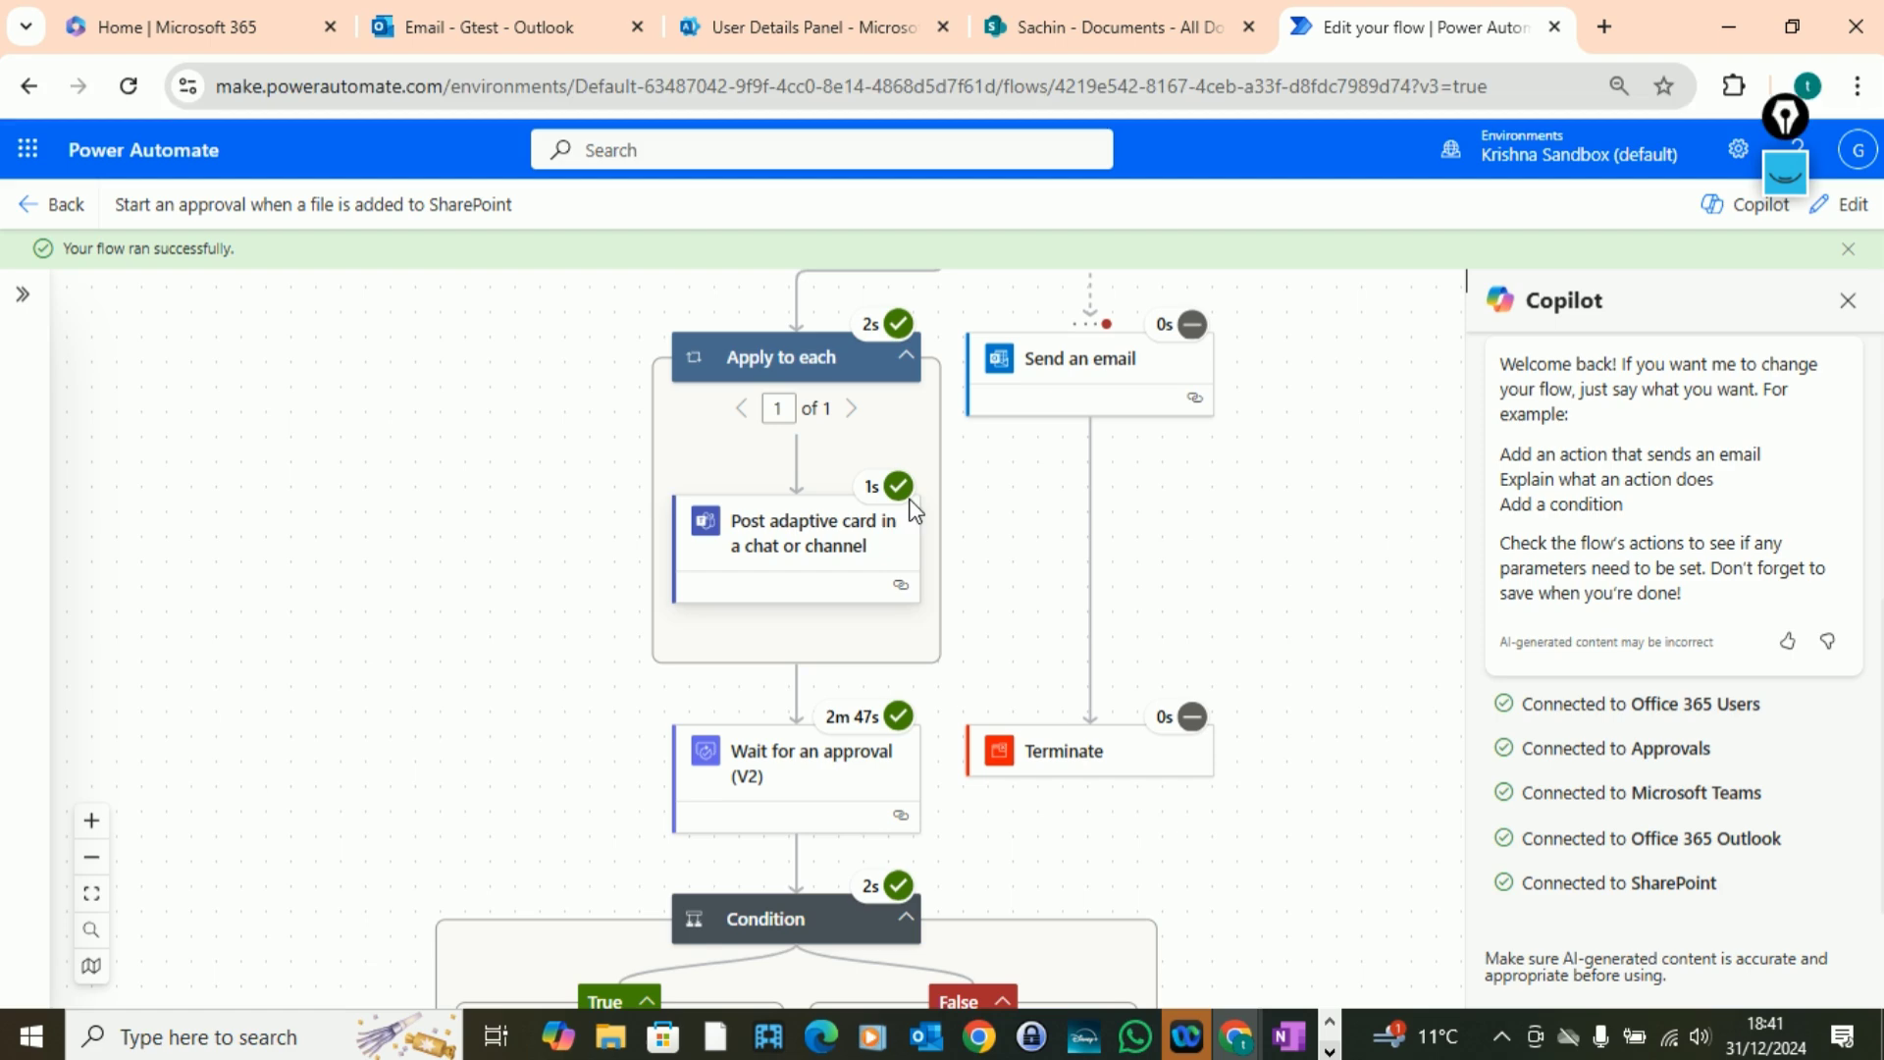
pyautogui.scroll(-2, 1322, 626)
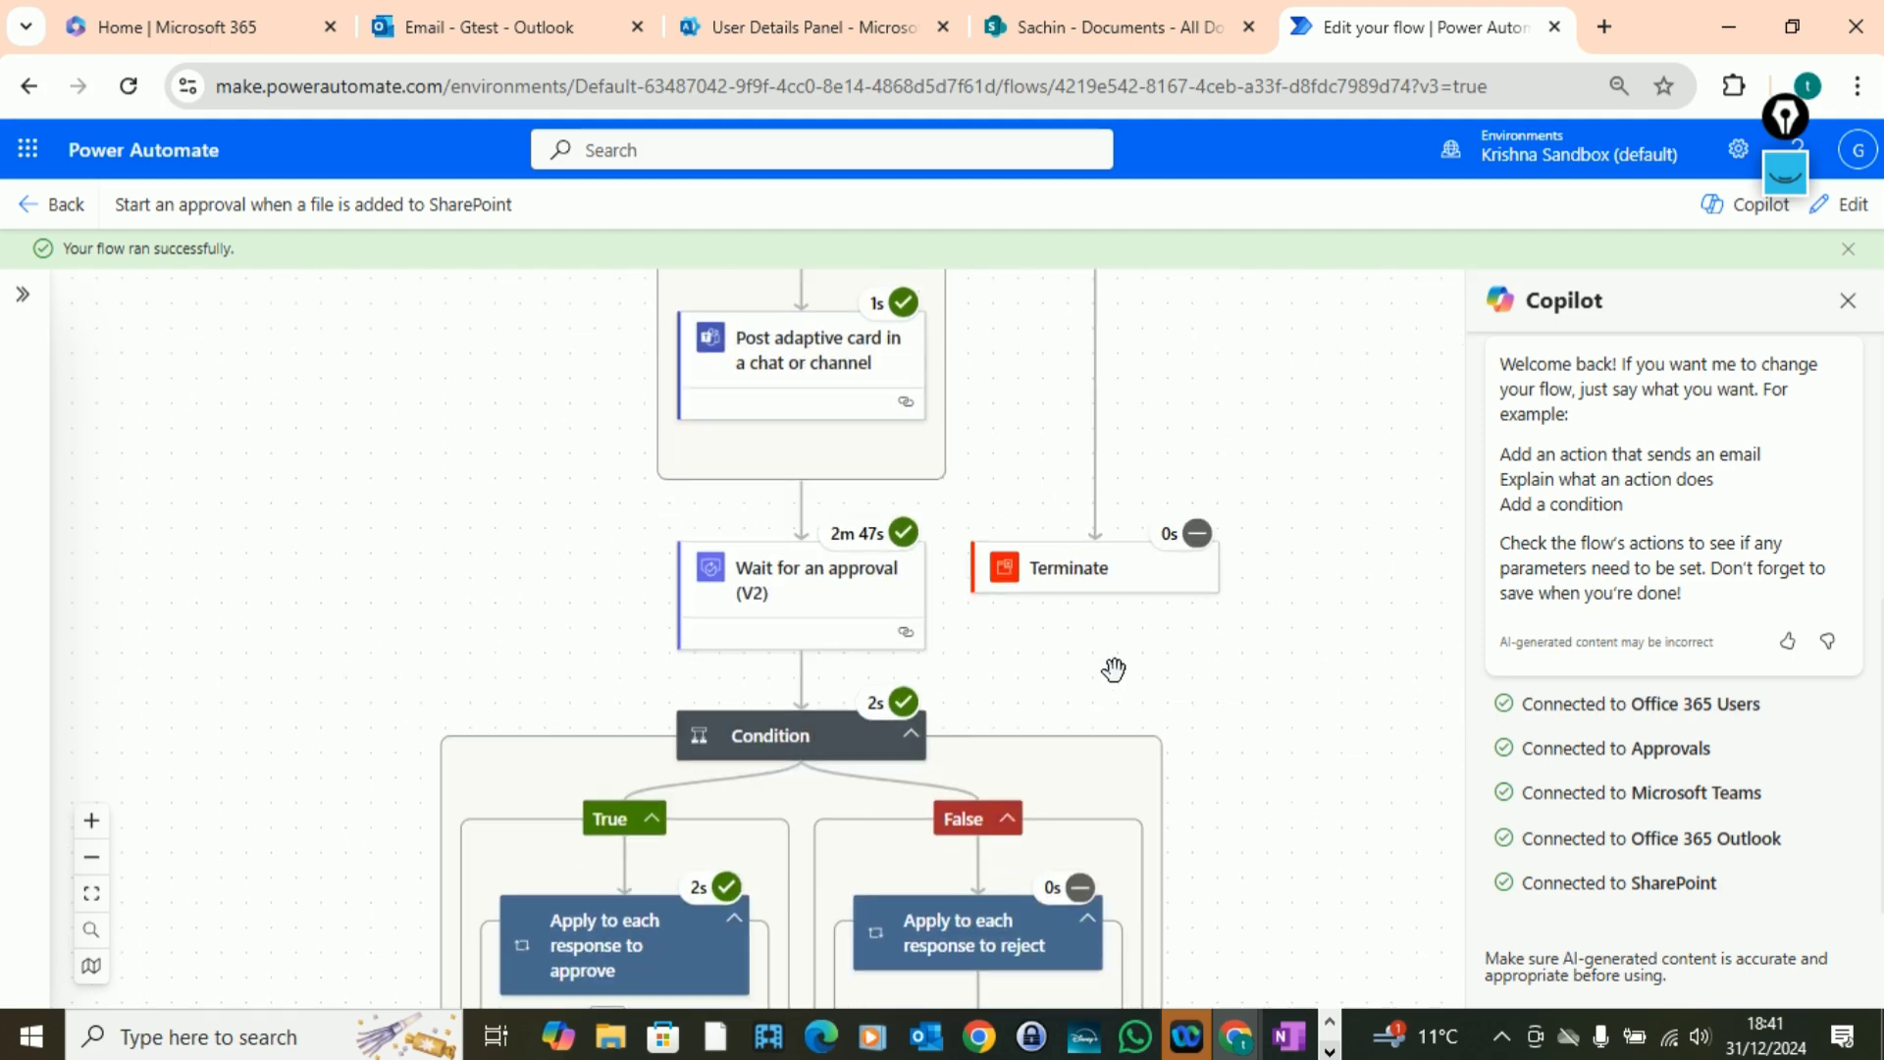
pyautogui.scroll(-2, 1276, 726)
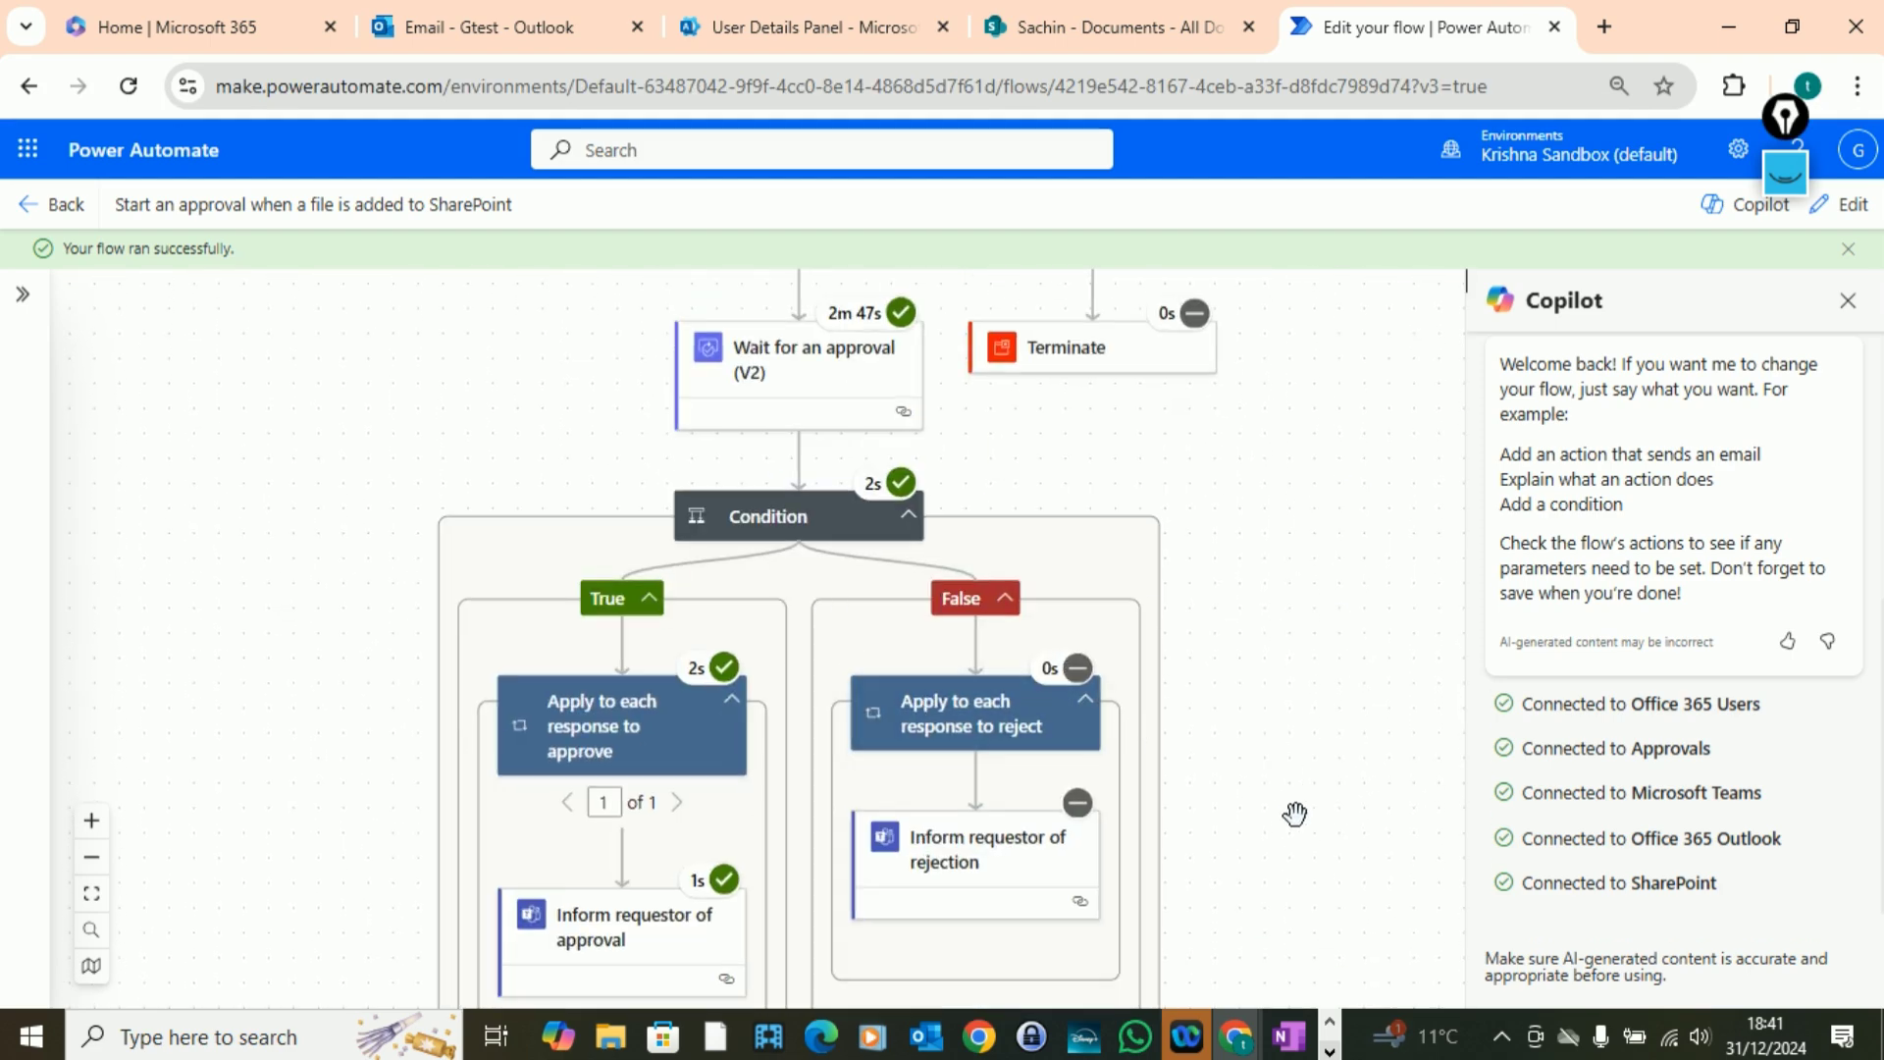
pyautogui.moveTo(1295, 816); pyautogui.dragTo(1283, 622)
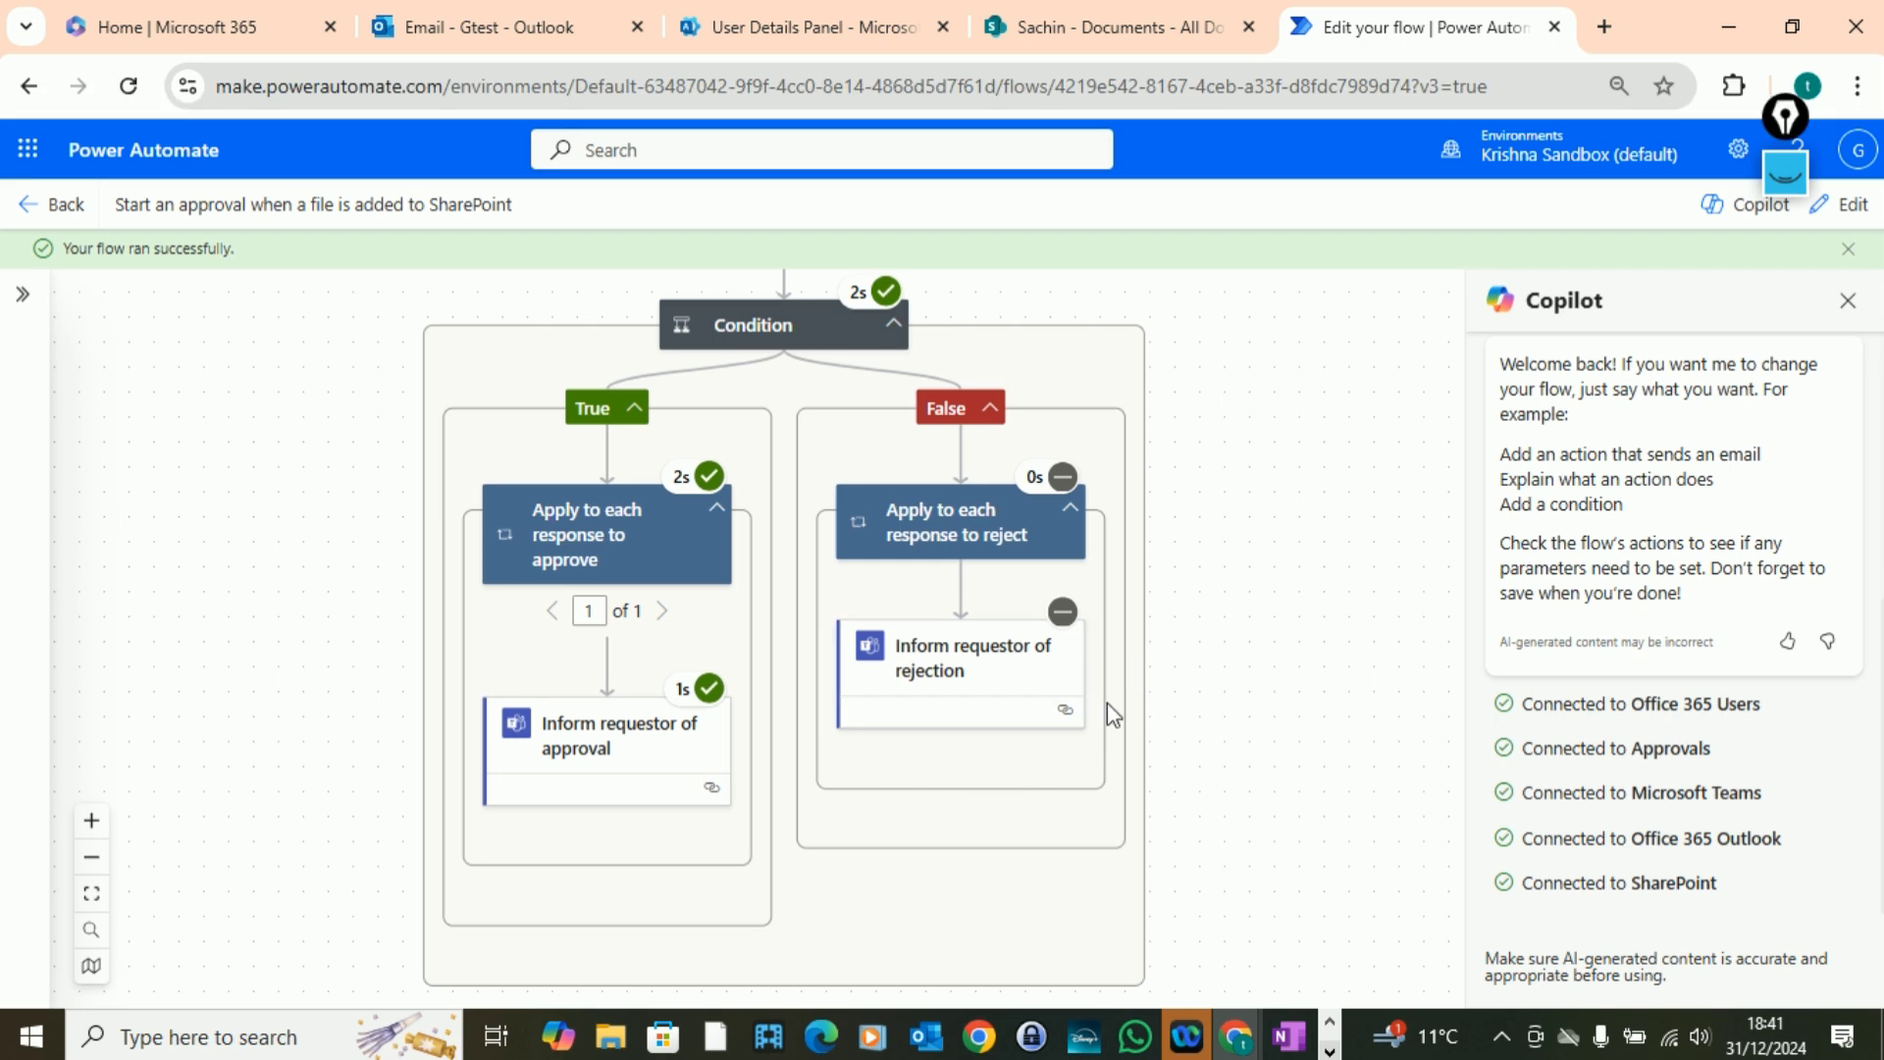
pyautogui.moveTo(1279, 695)
pyautogui.mouseDown()
pyautogui.moveTo(1270, 609)
pyautogui.moveTo(1289, 690)
pyautogui.mouseUp()
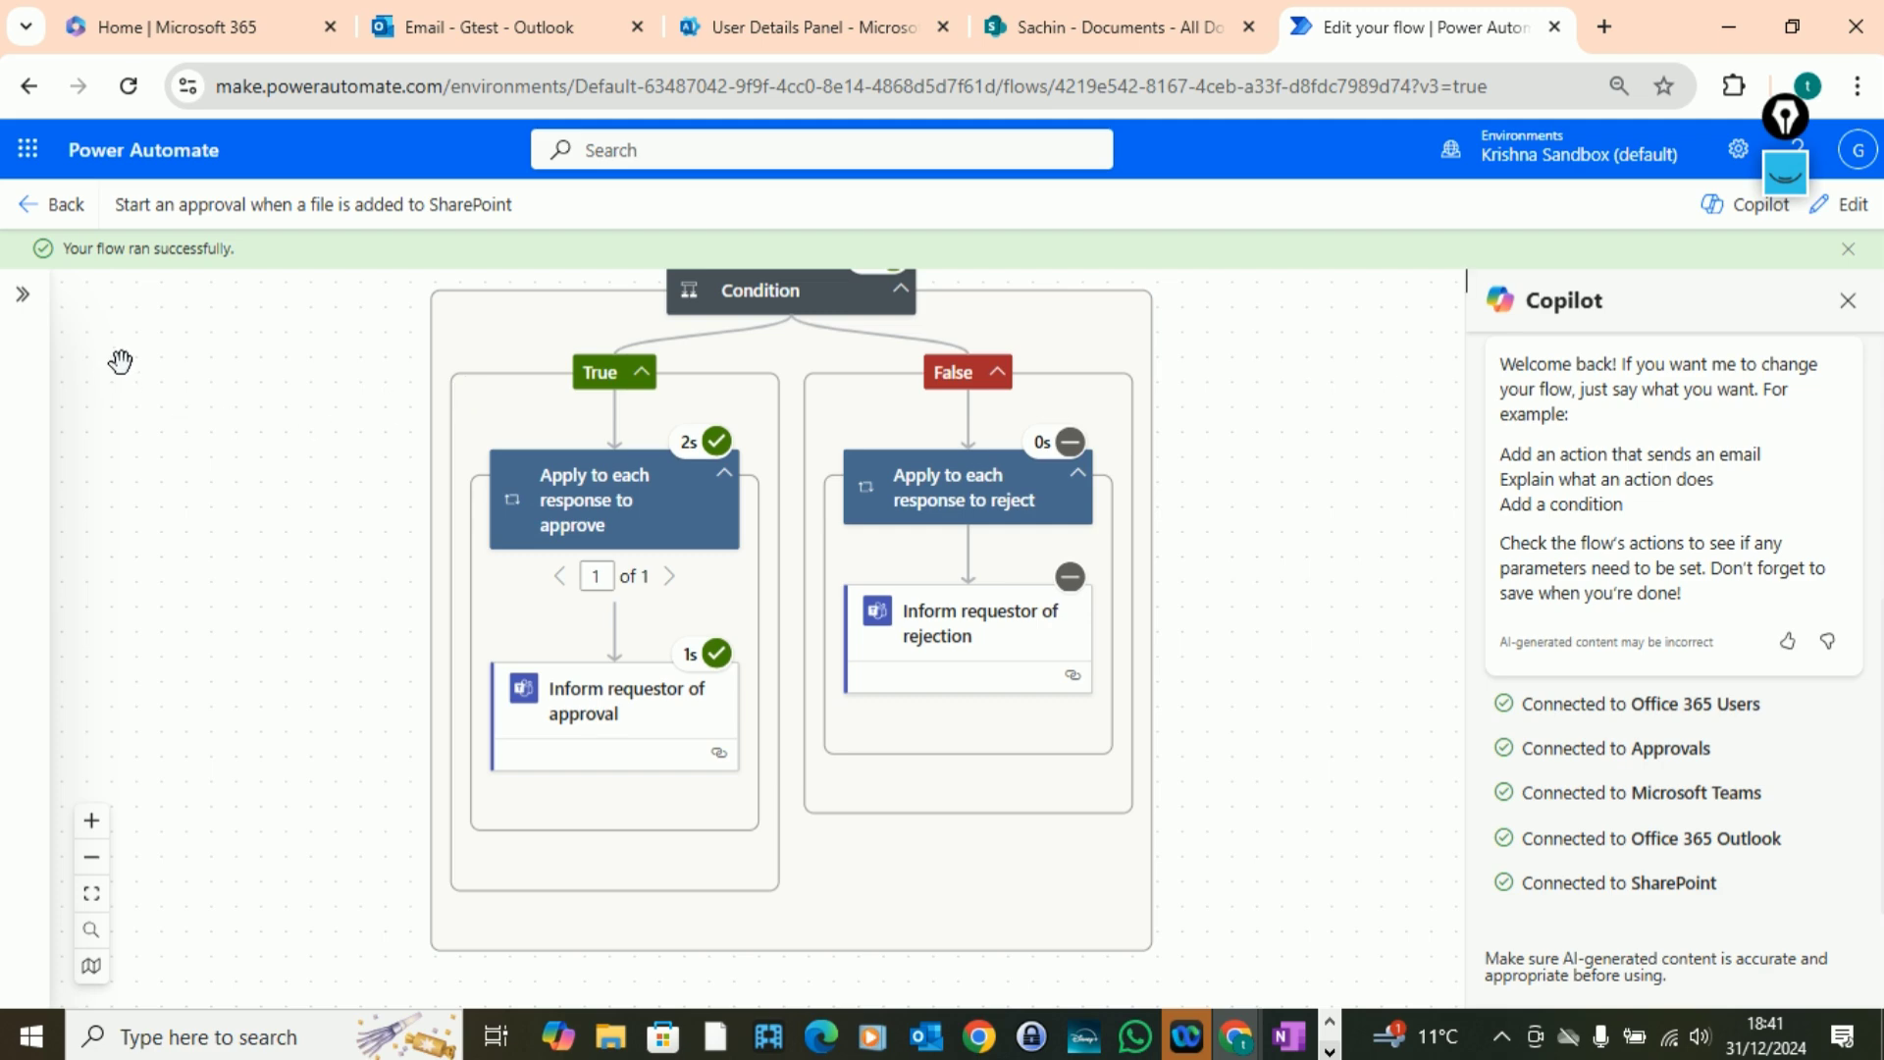
pyautogui.scroll(8, 425, 475)
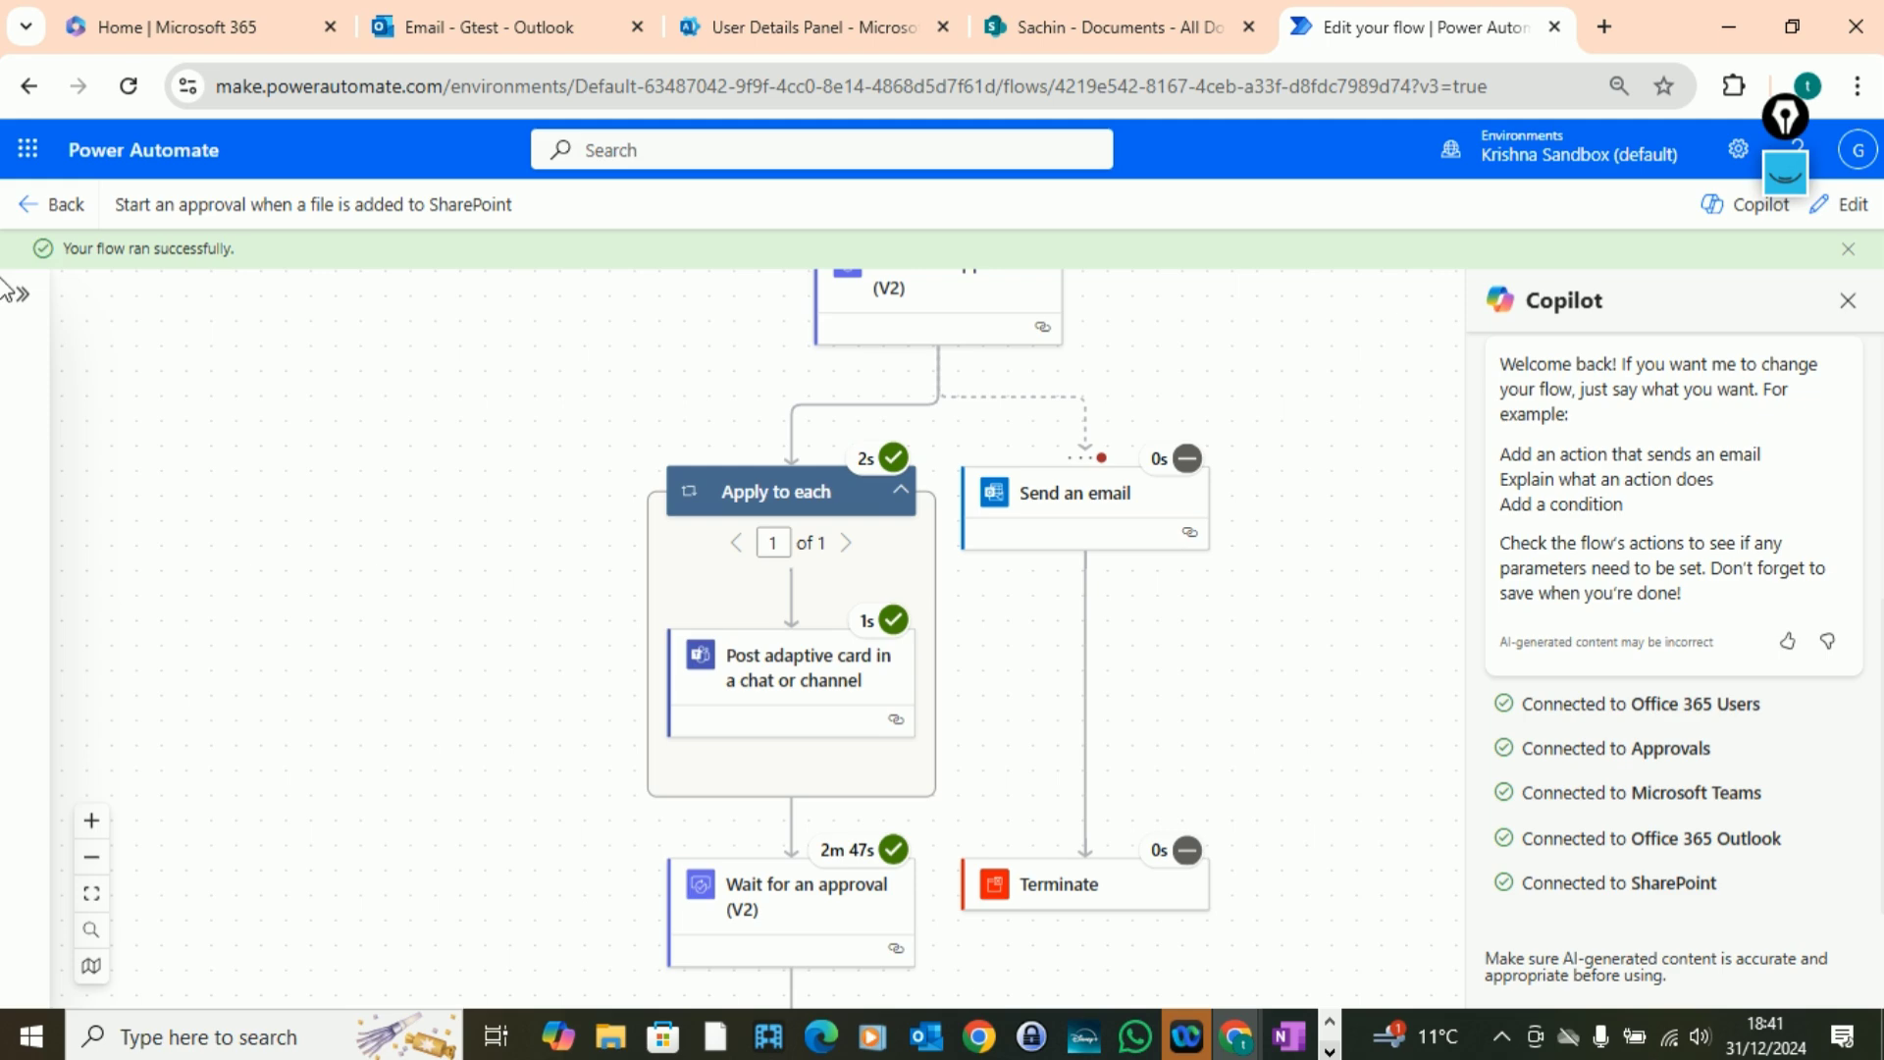
# - Return to the flow's details page and review its details and 28-day run history
pyautogui.click(61, 204)
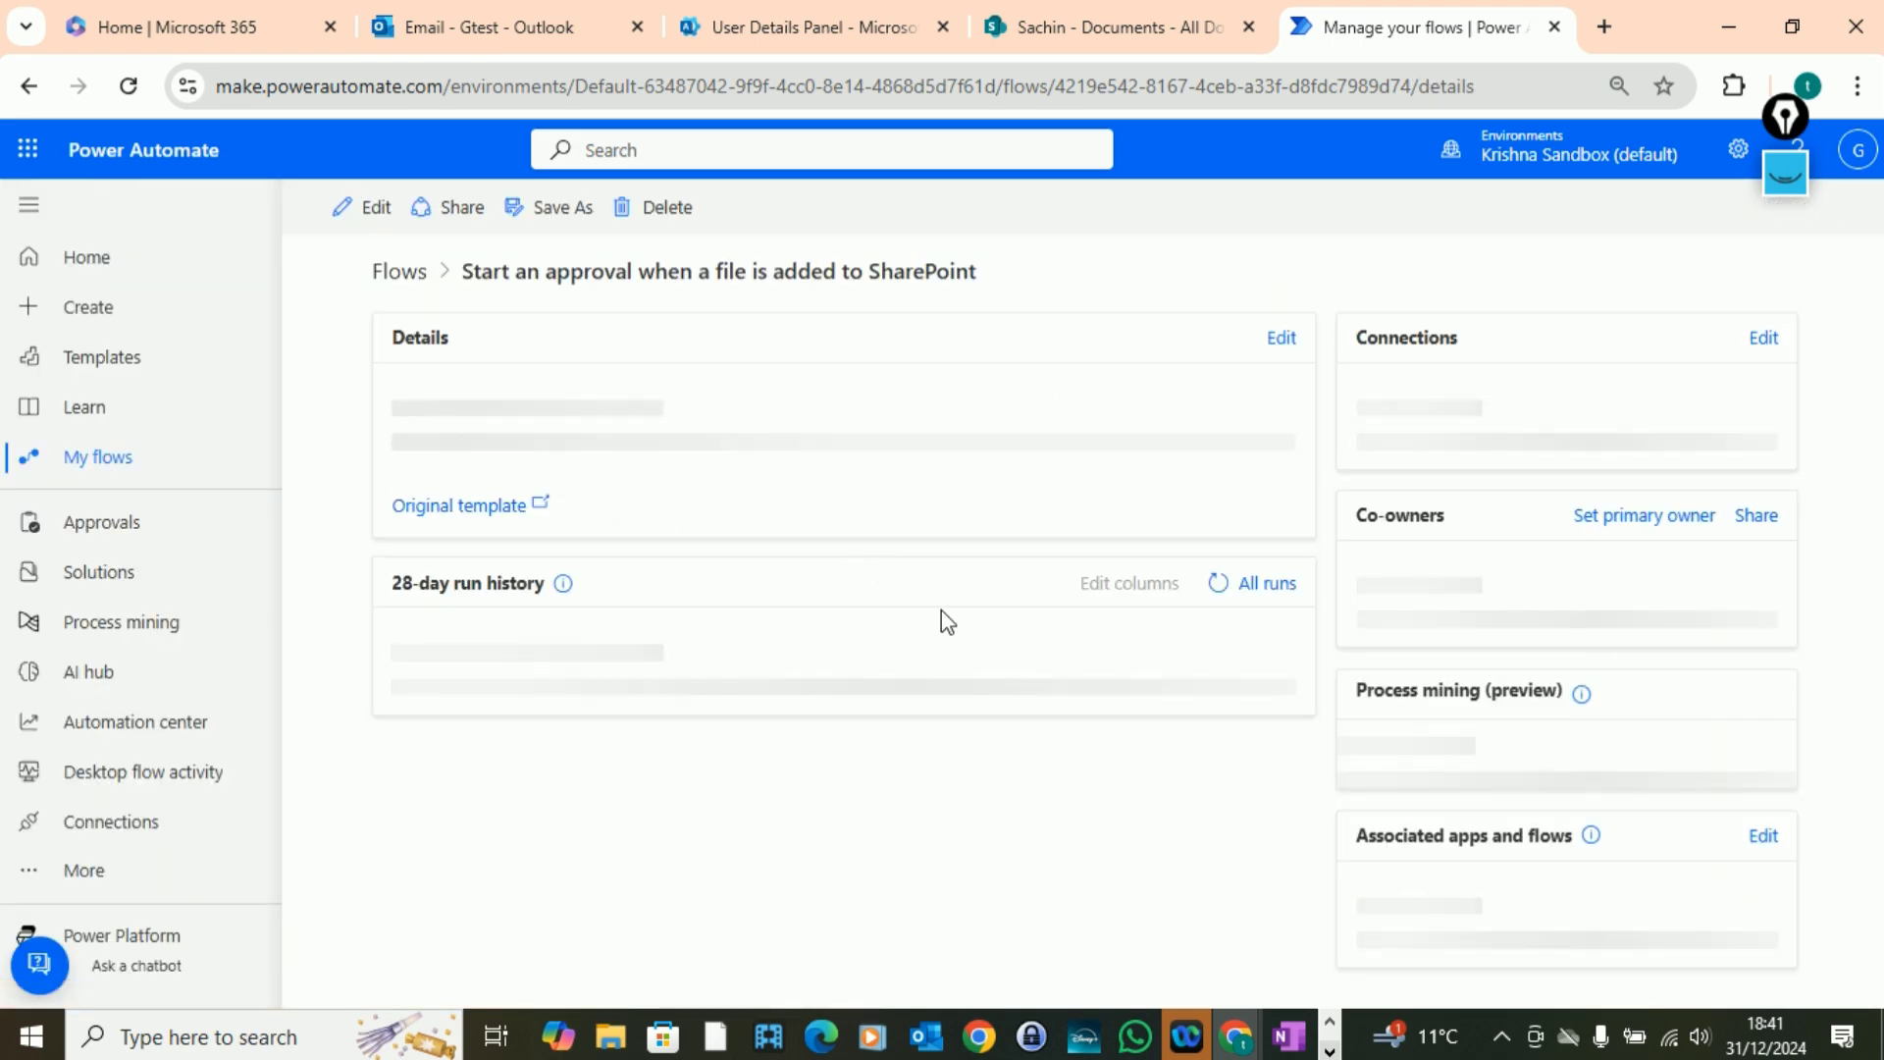
pyautogui.scroll(-2, 950, 917)
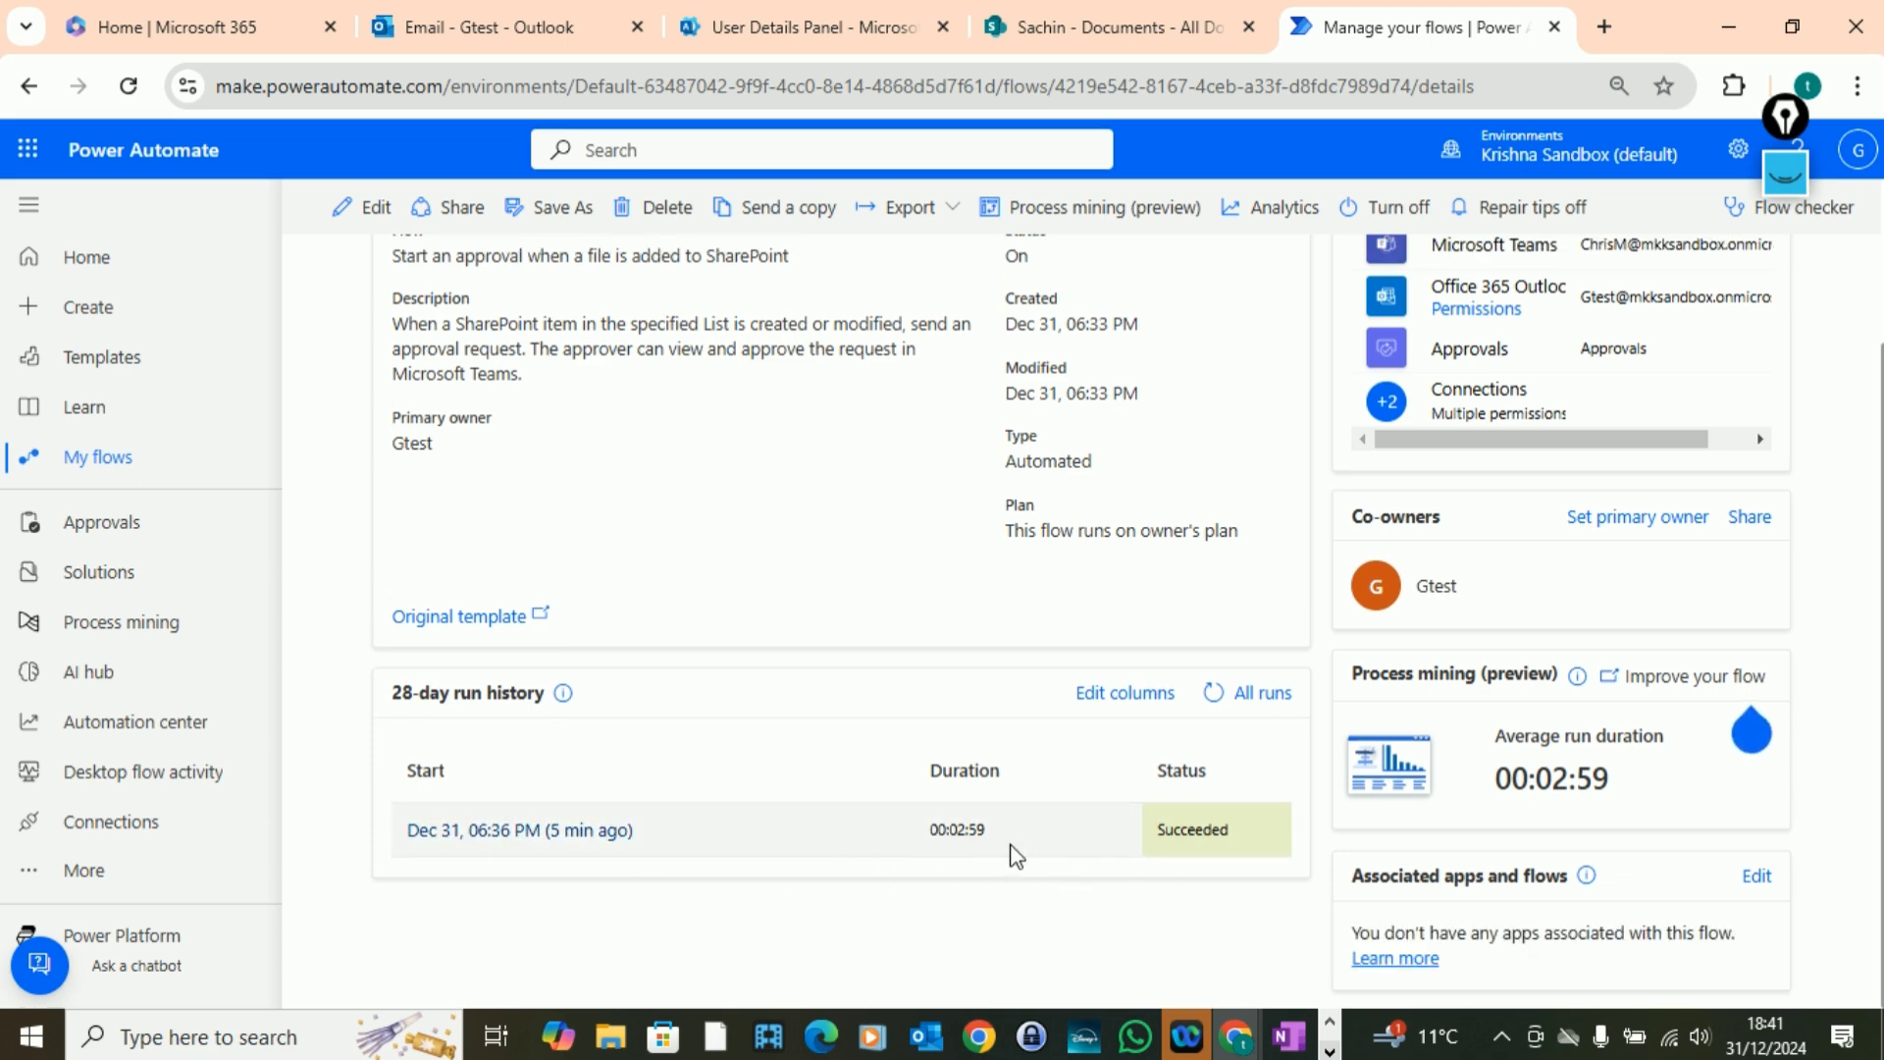
pyautogui.scroll(2, 996, 687)
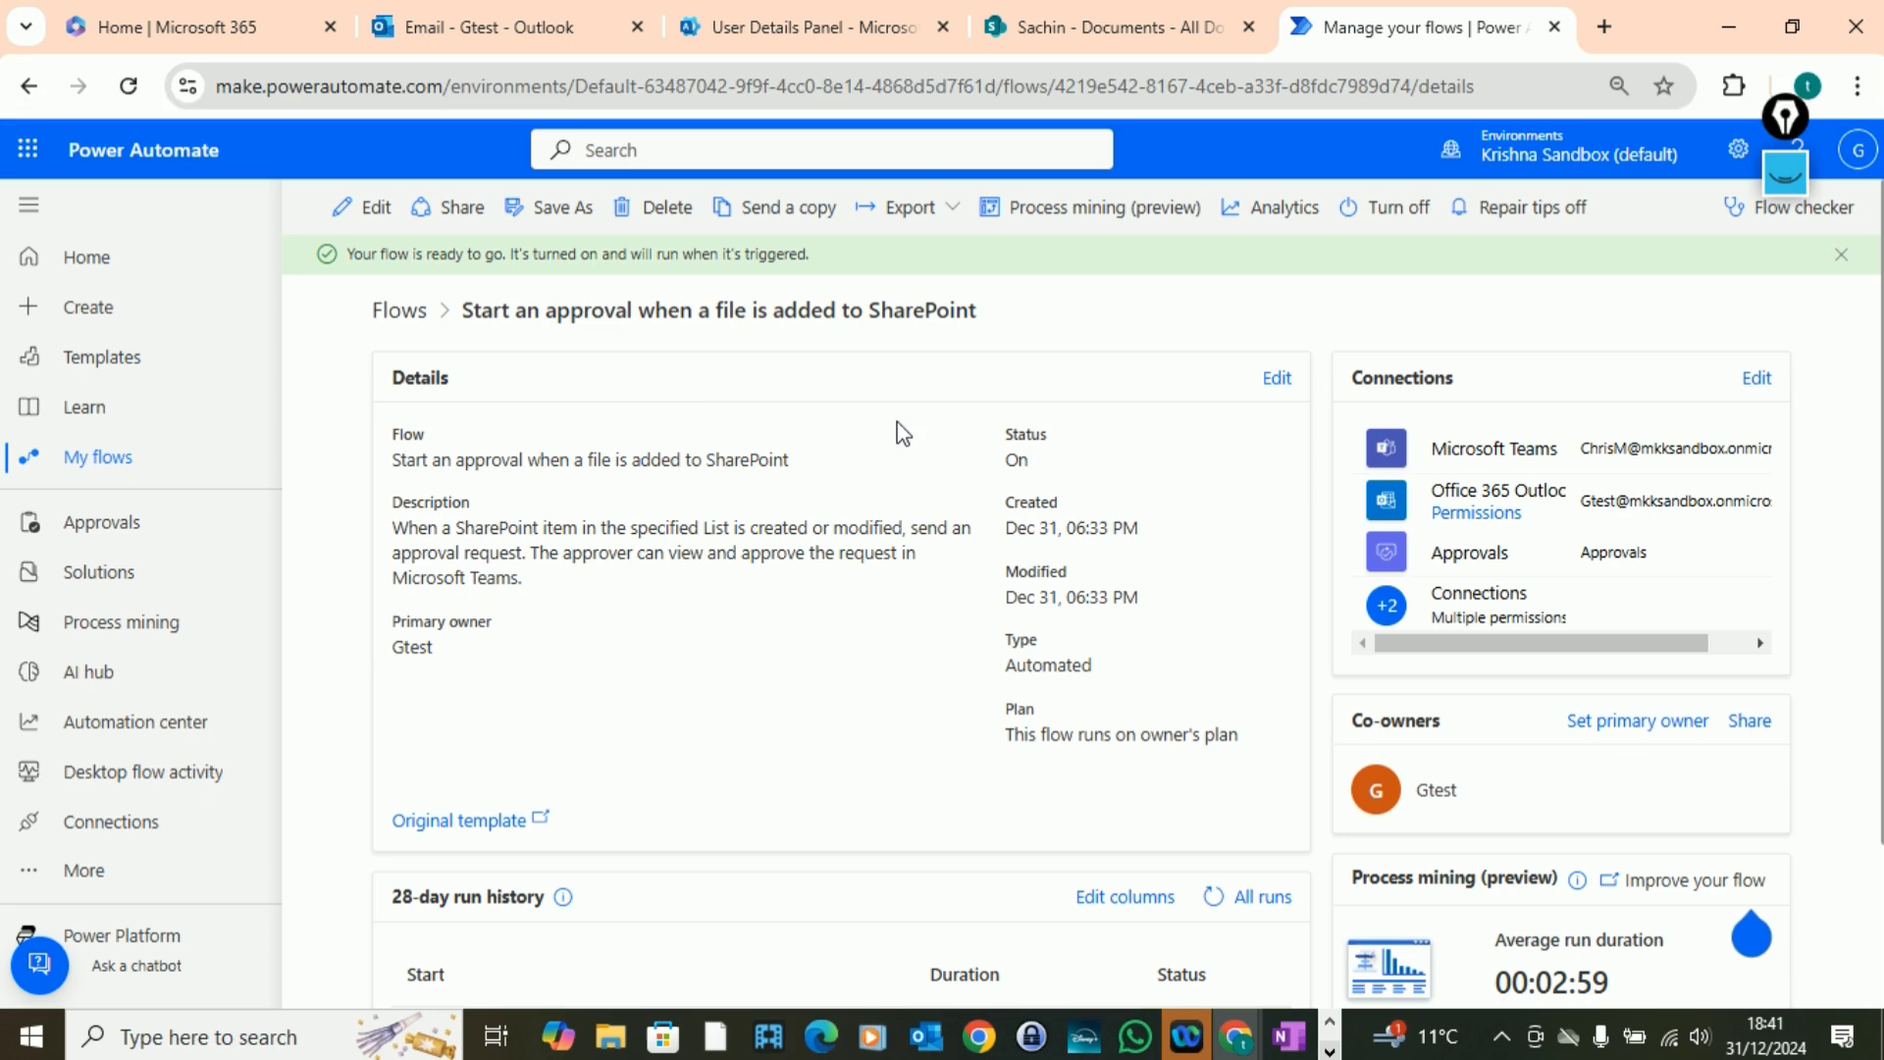
pyautogui.scroll(-3, 854, 497)
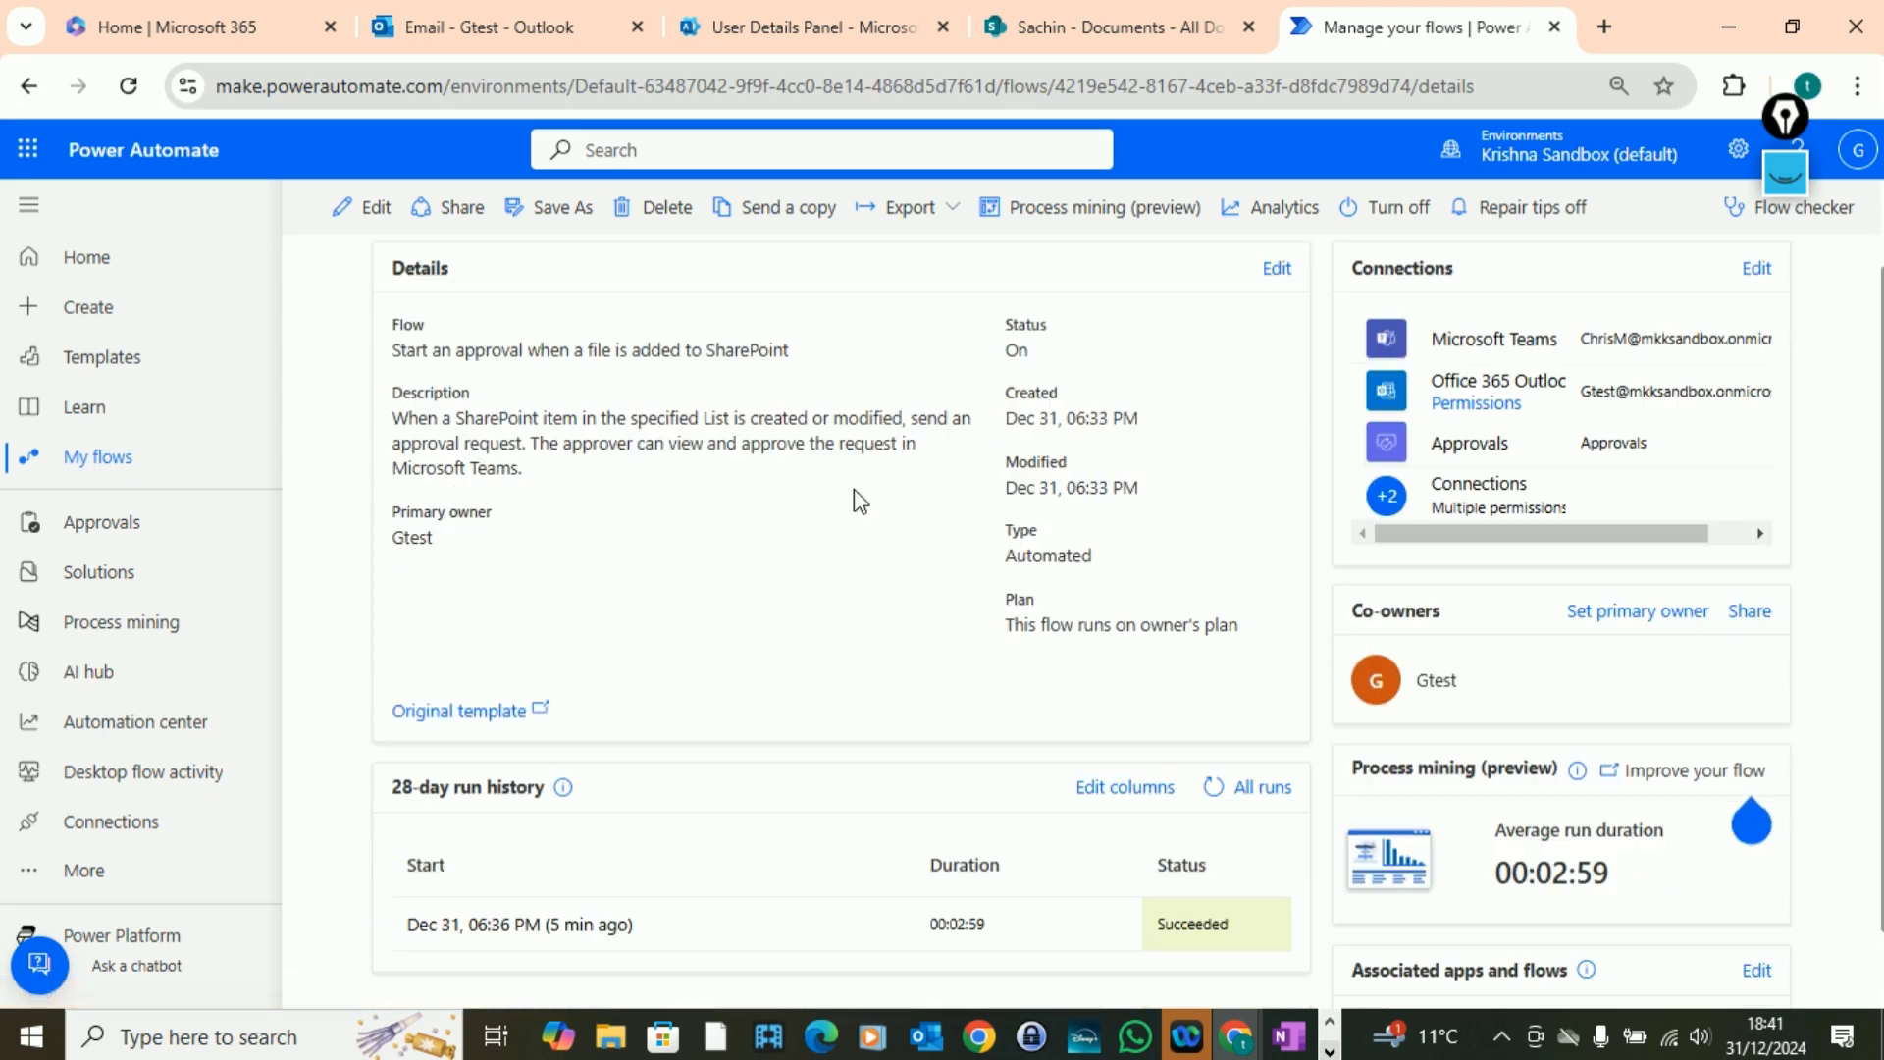
# - Open the approval flow in the designer and start a manual test run
pyautogui.scroll(1, 959, 686)
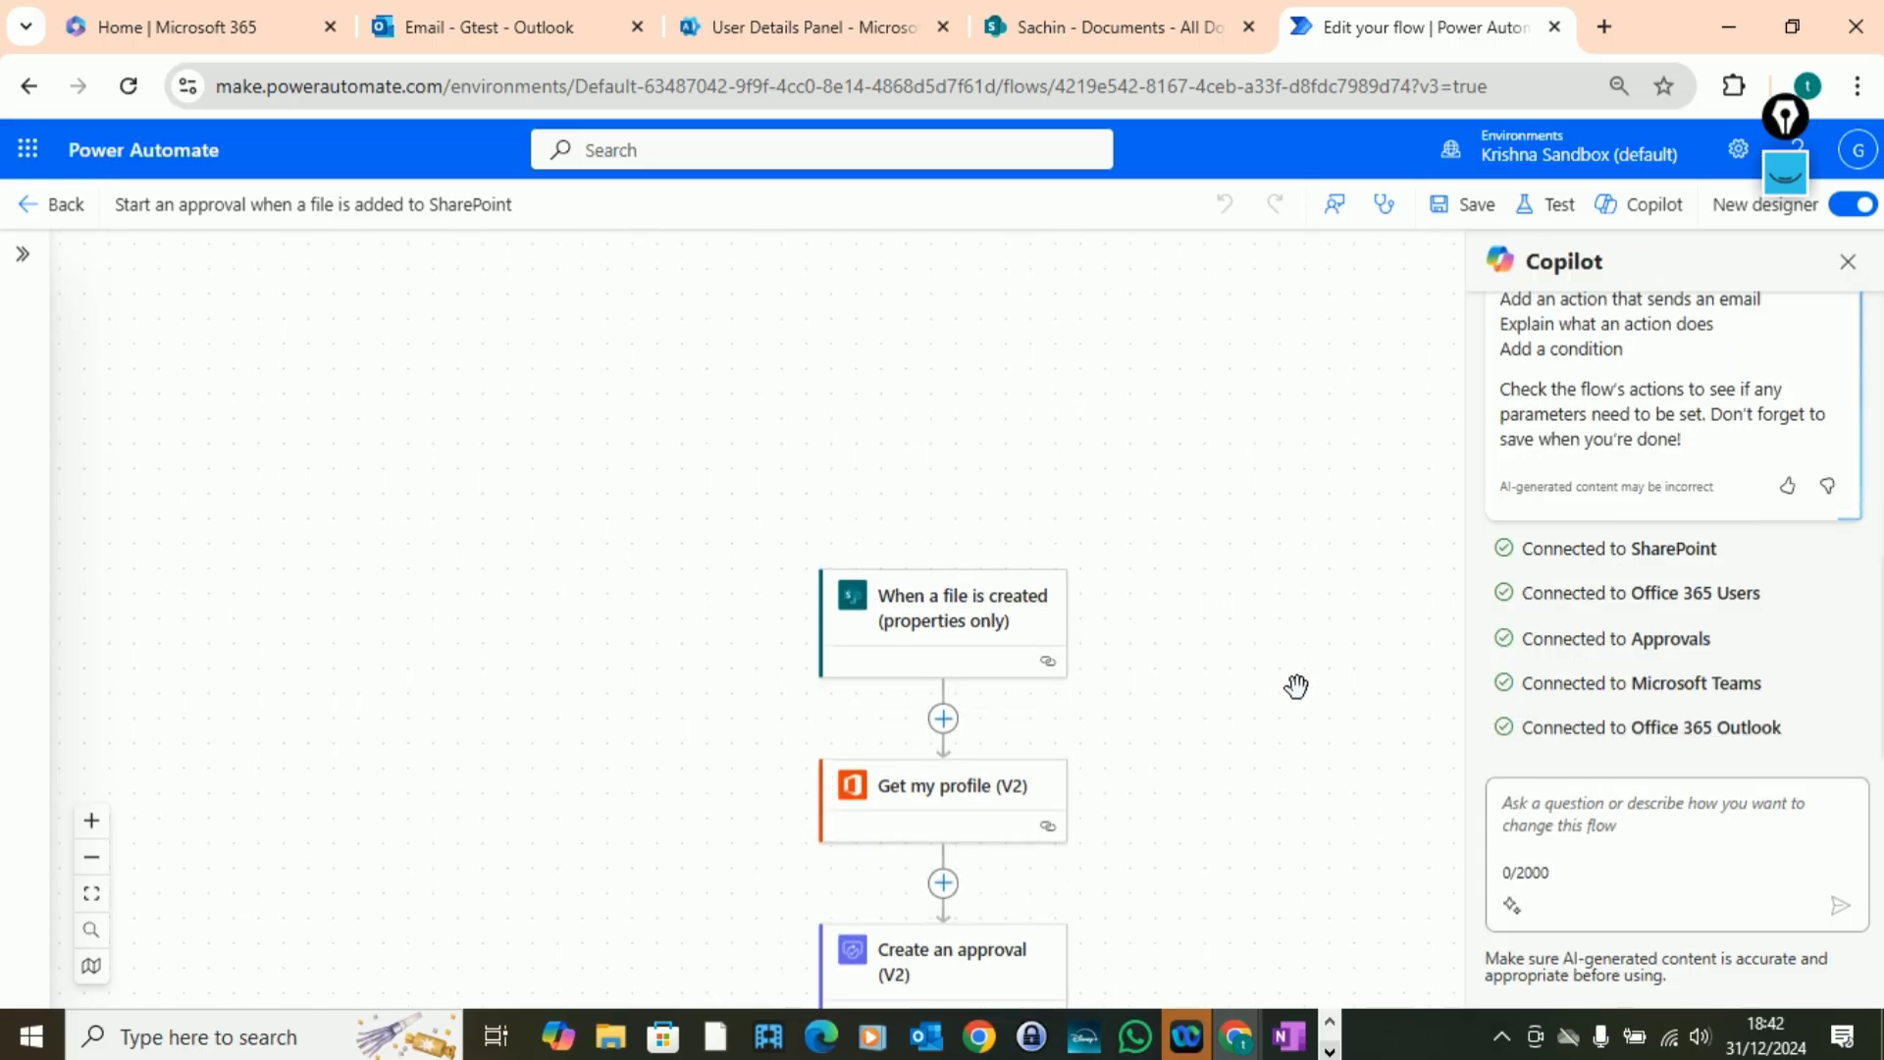
pyautogui.click(1552, 208)
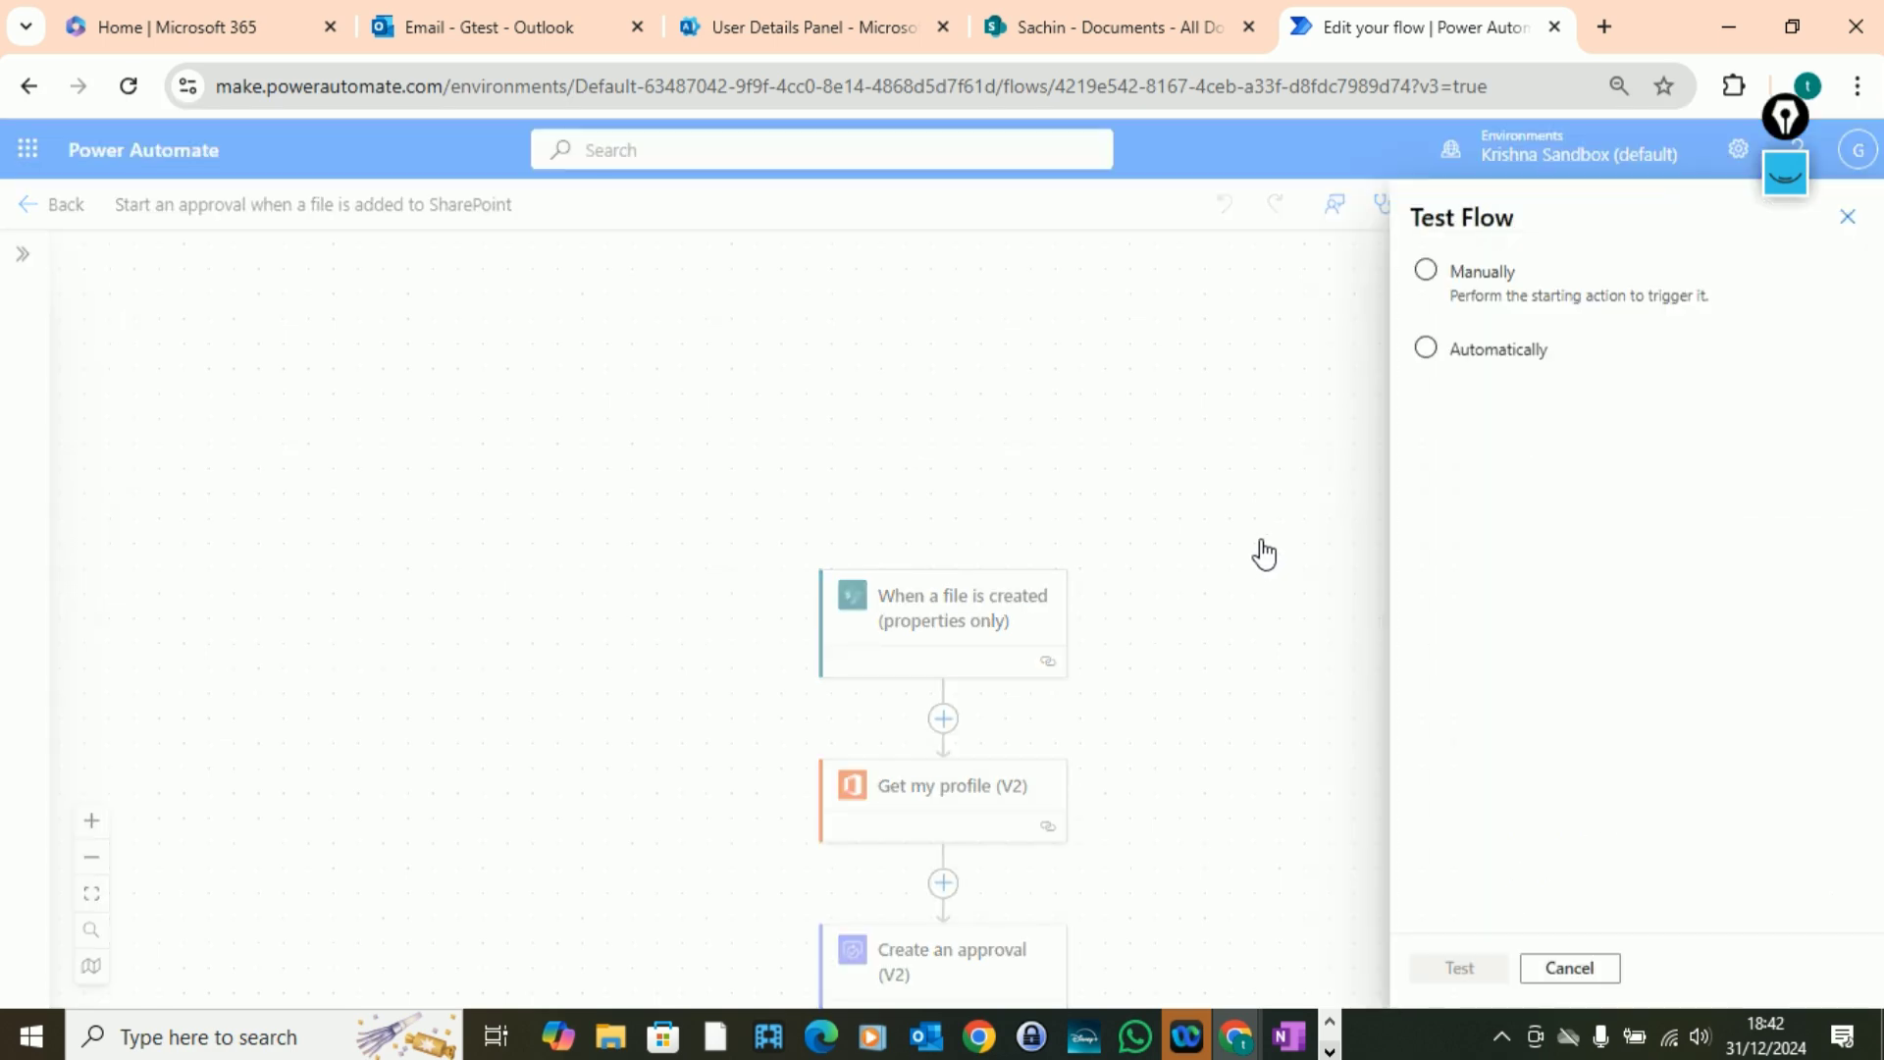
pyautogui.click(1431, 277)
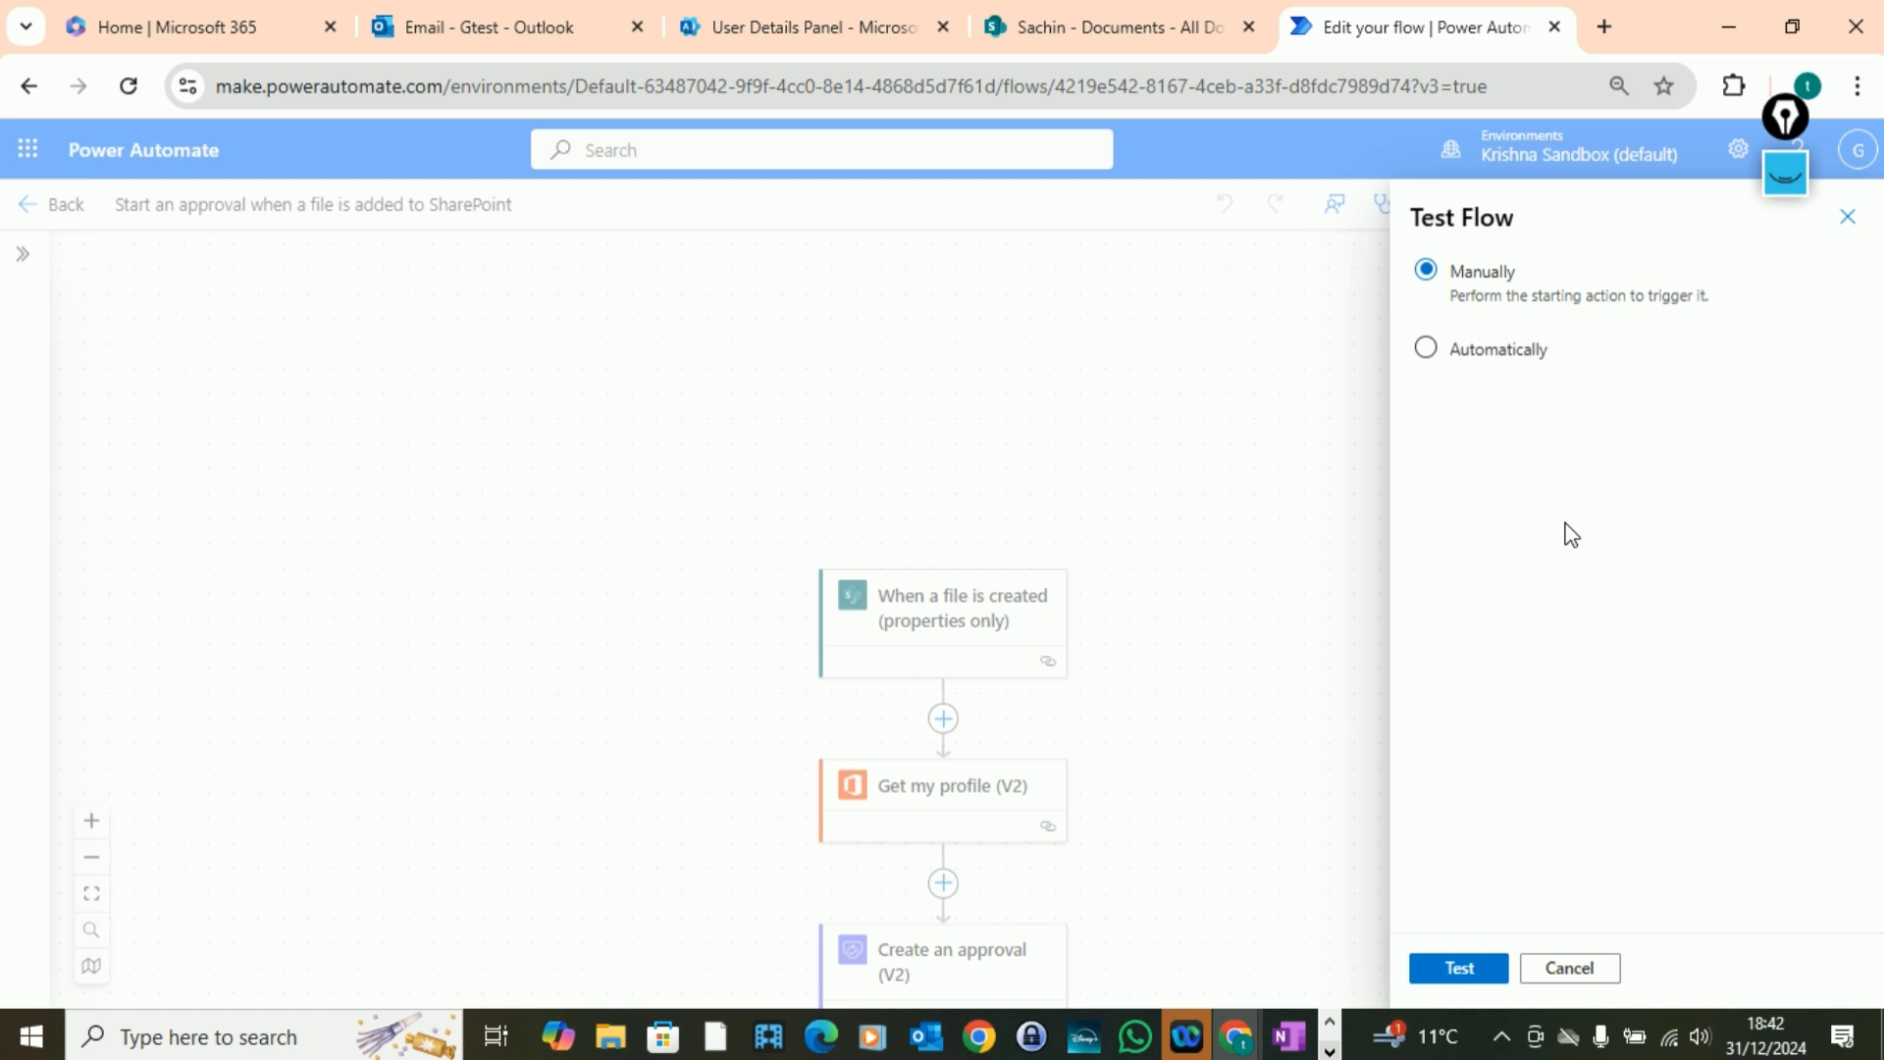
pyautogui.click(1459, 968)
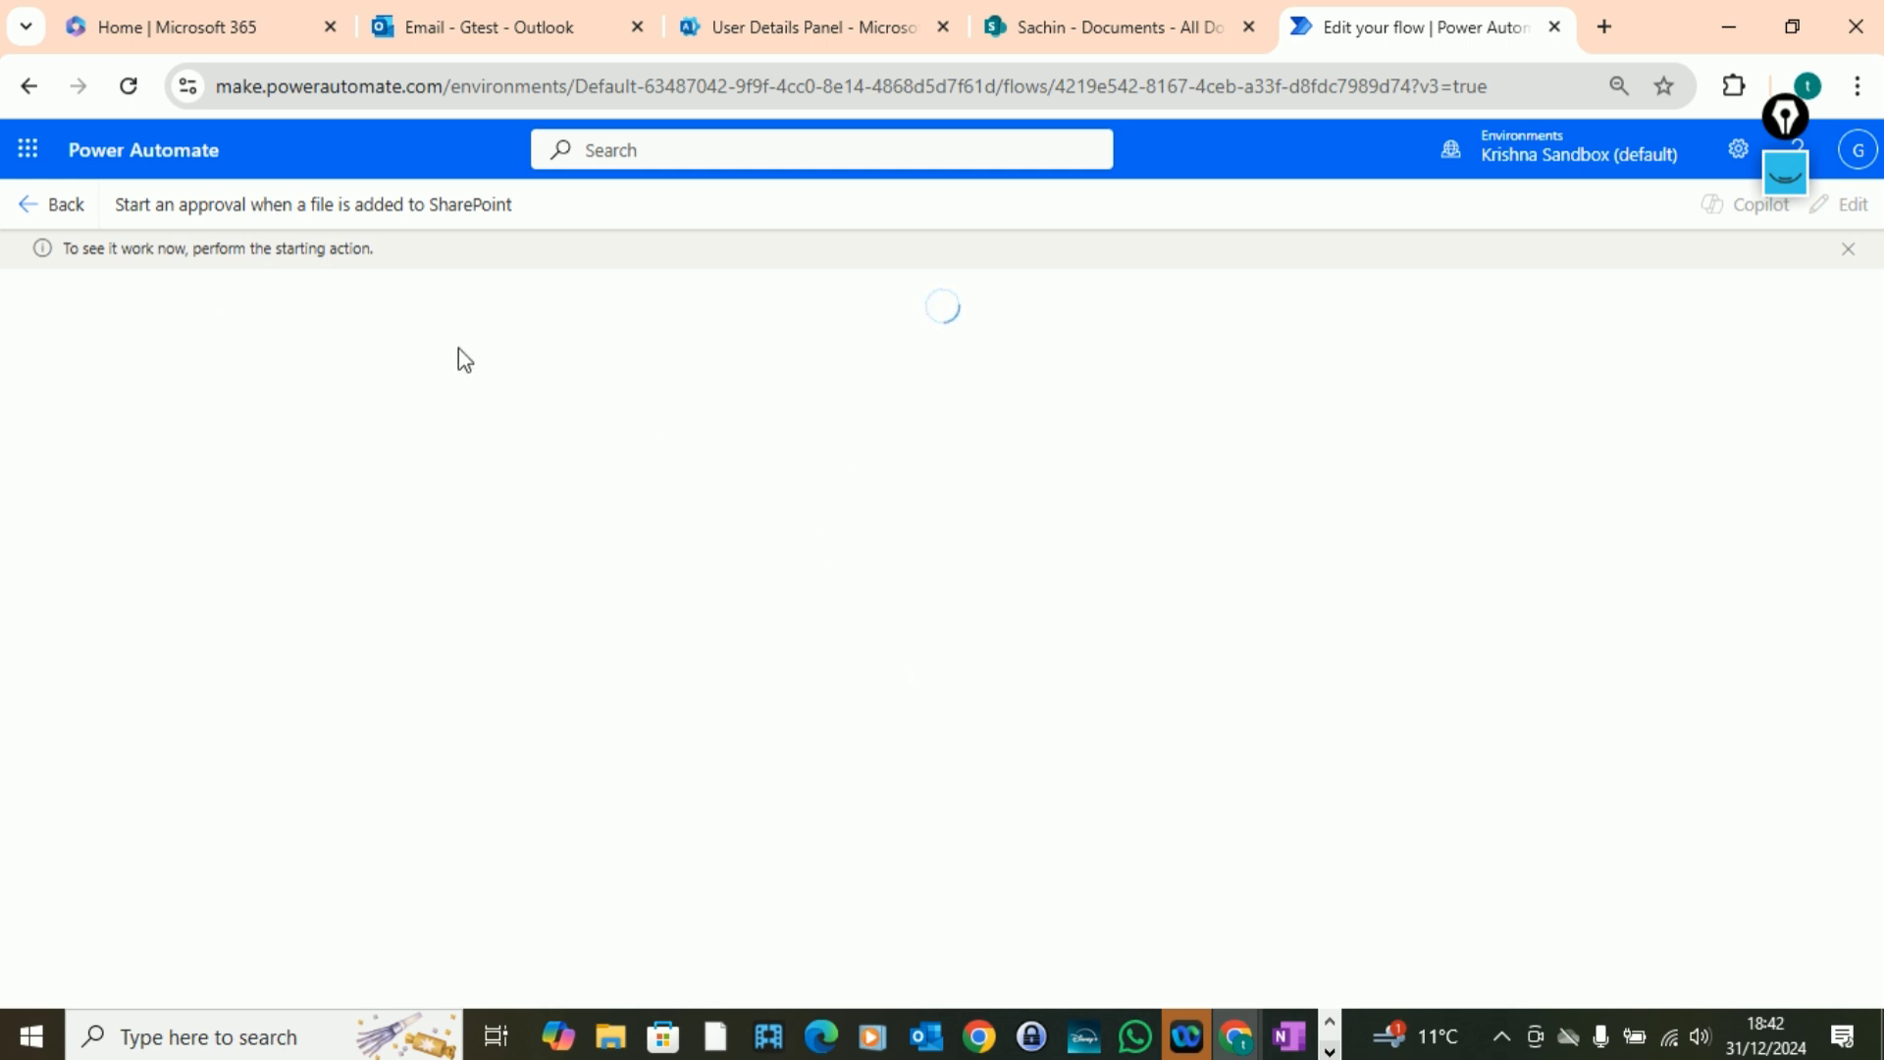
# - Switch to the SharePoint Documents library and create a new Word document inside the PA Test folder
pyautogui.click(1081, 30)
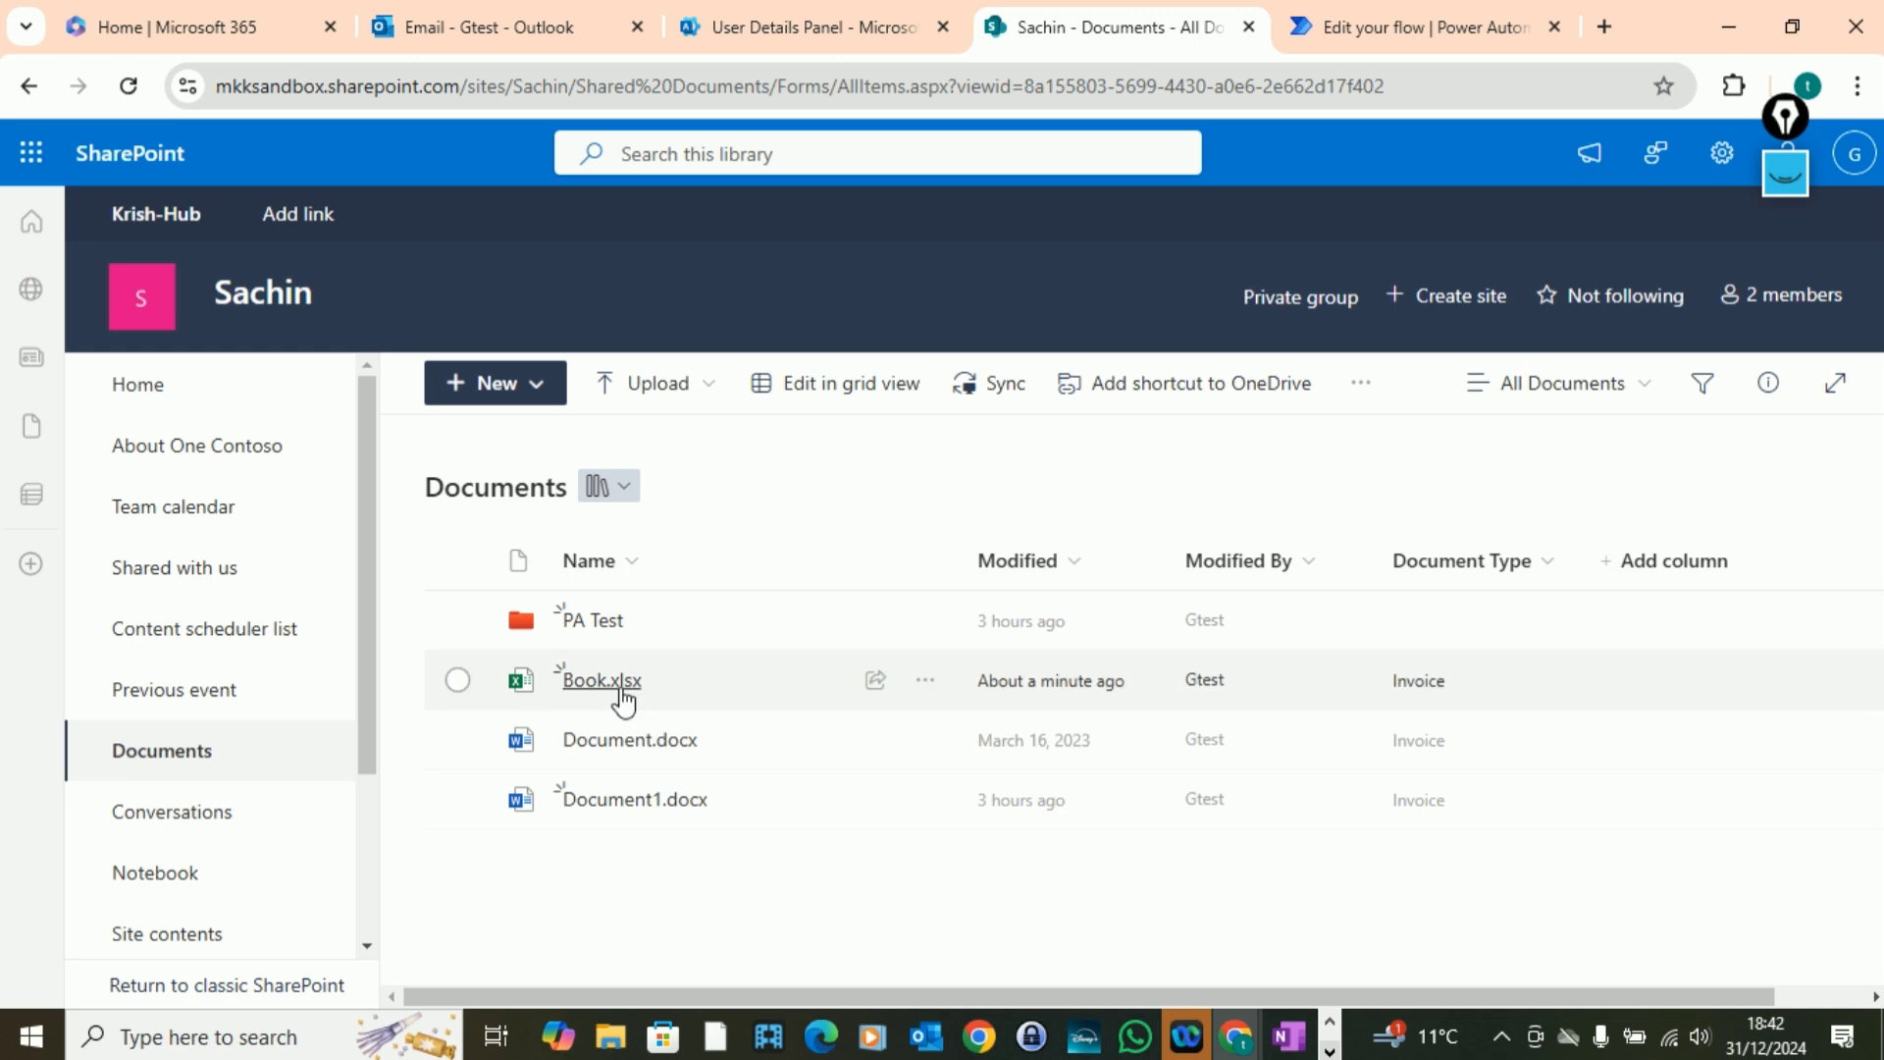
pyautogui.click(604, 628)
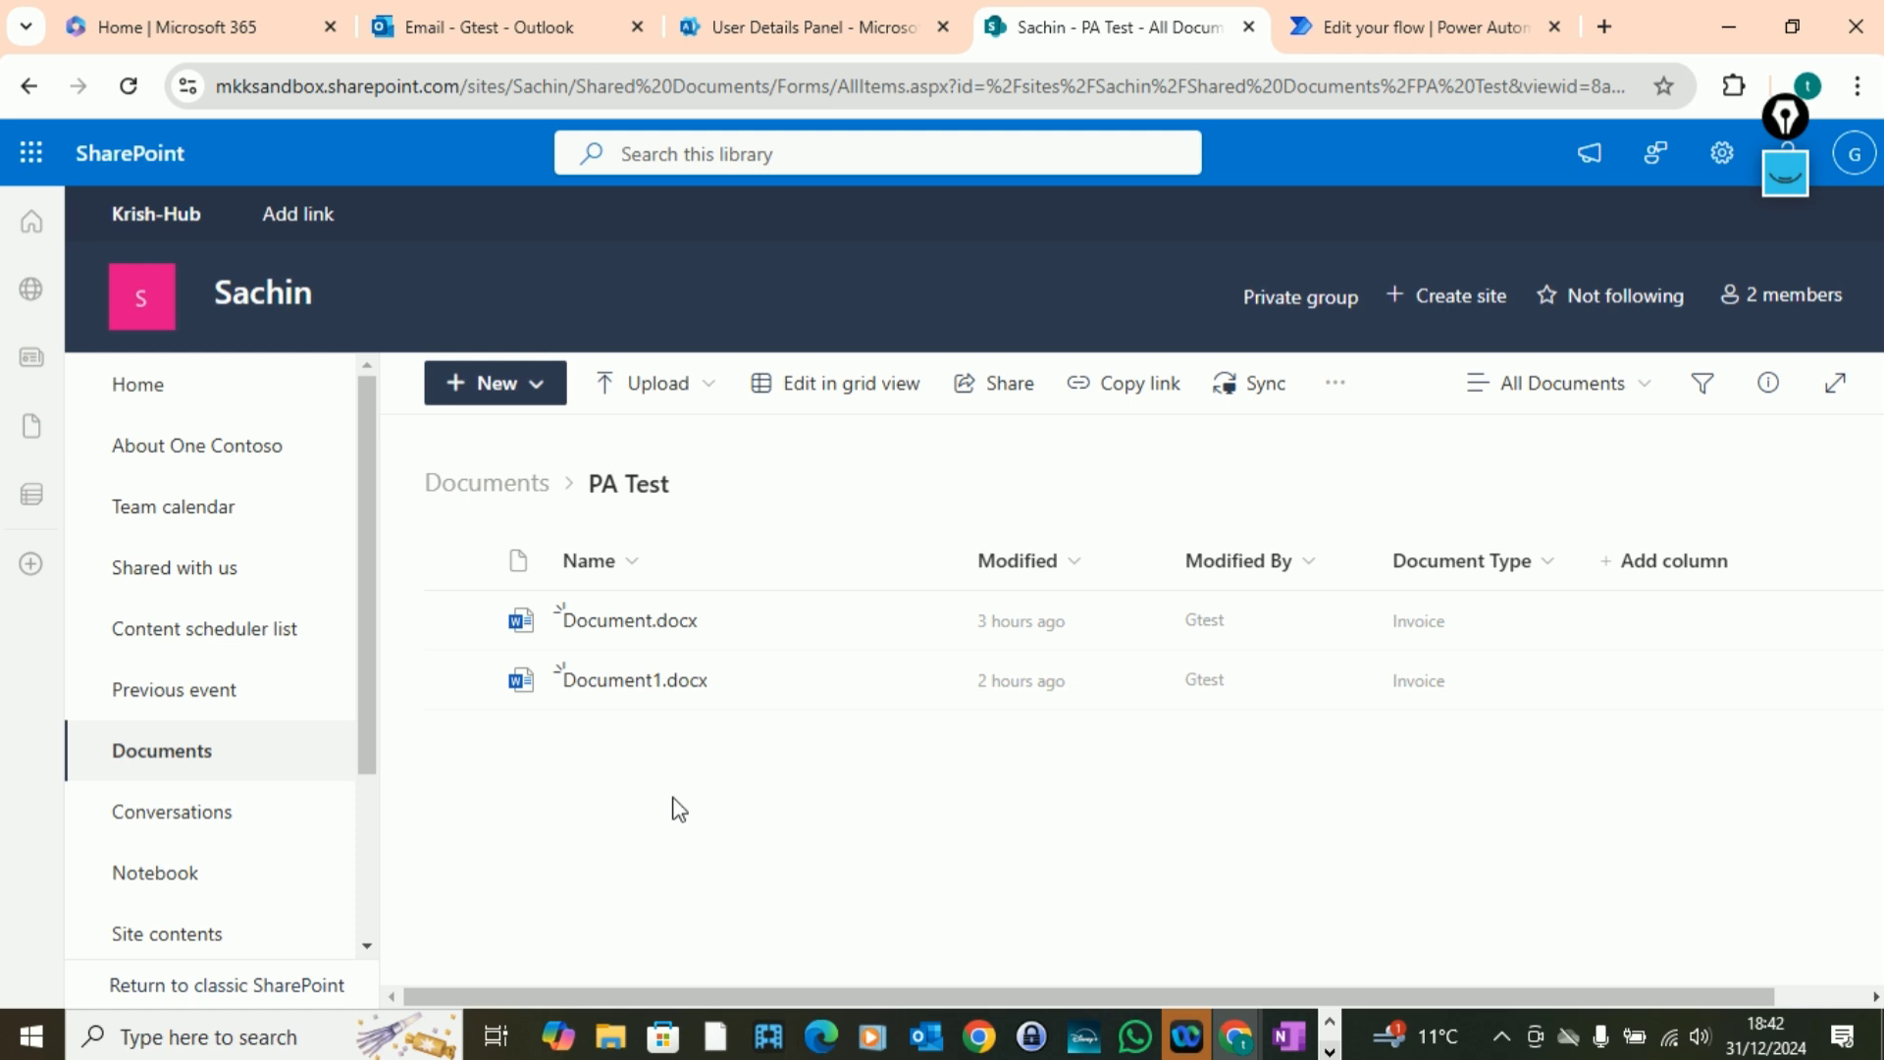
pyautogui.click(538, 395)
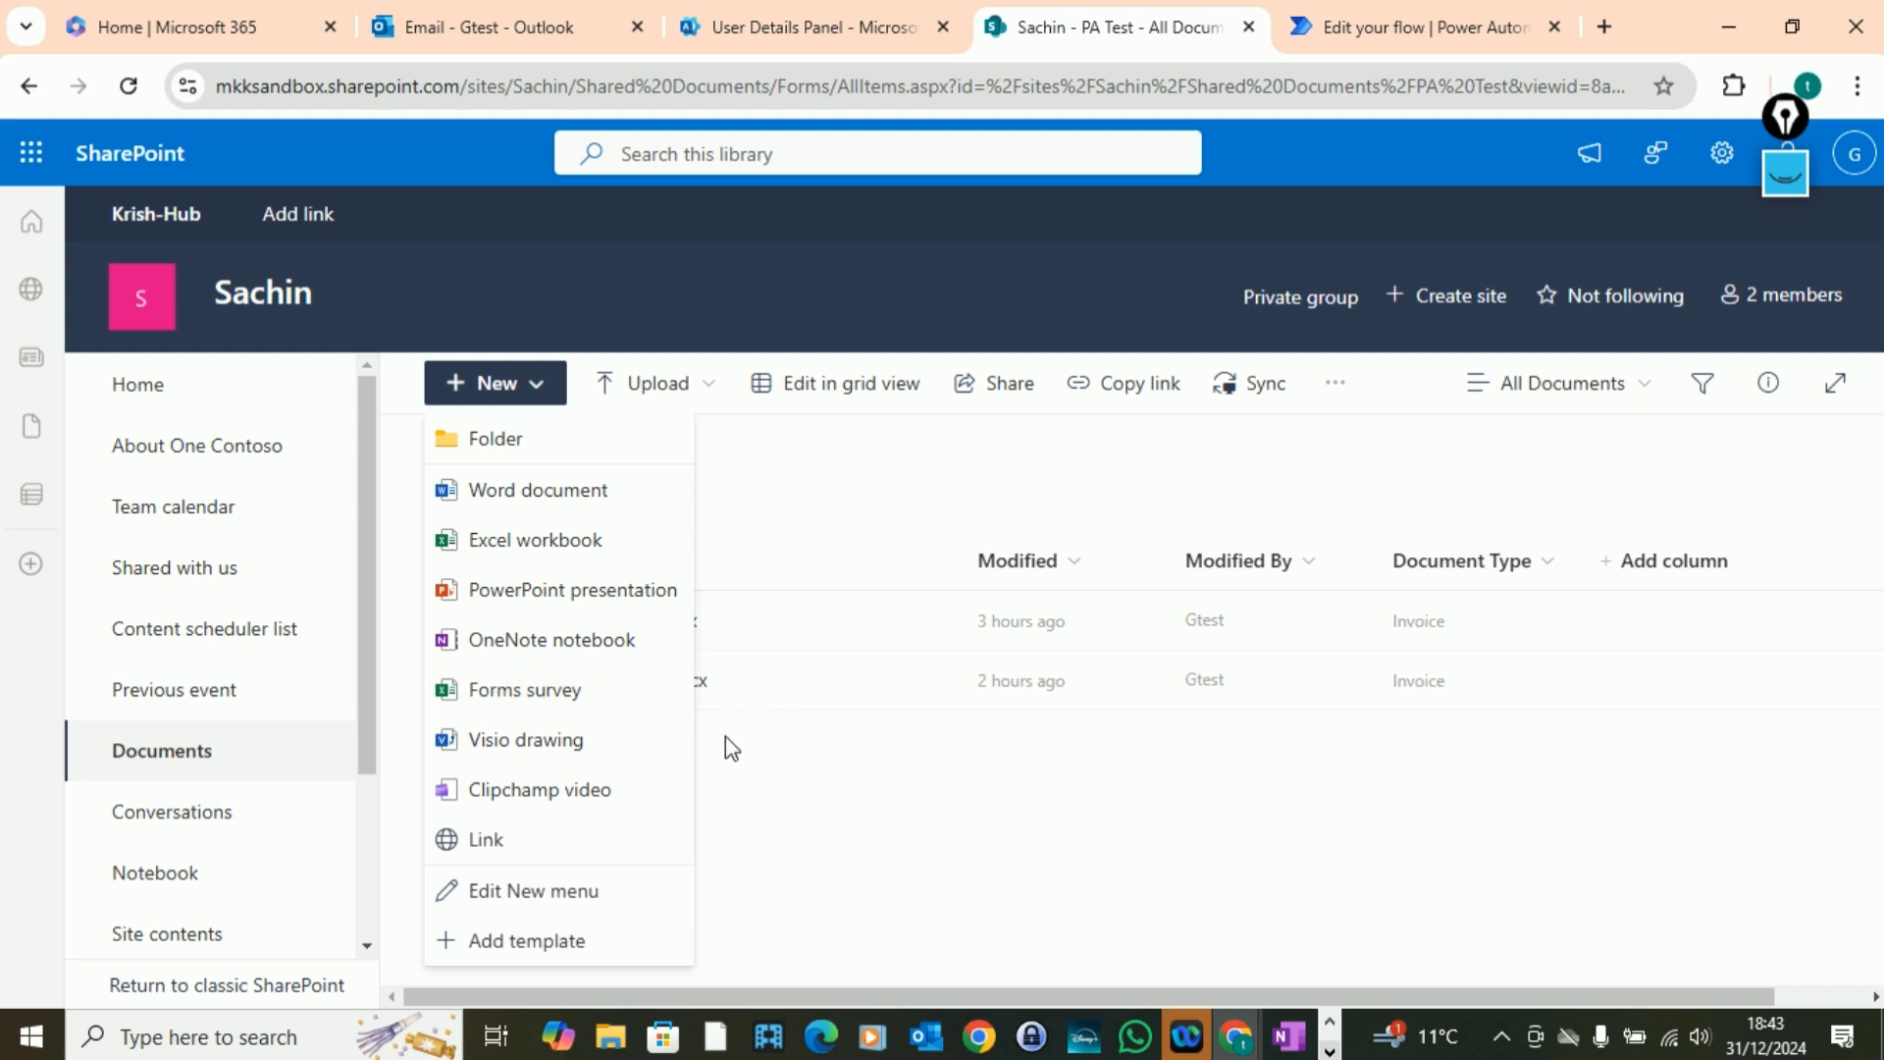
pyautogui.click(536, 493)
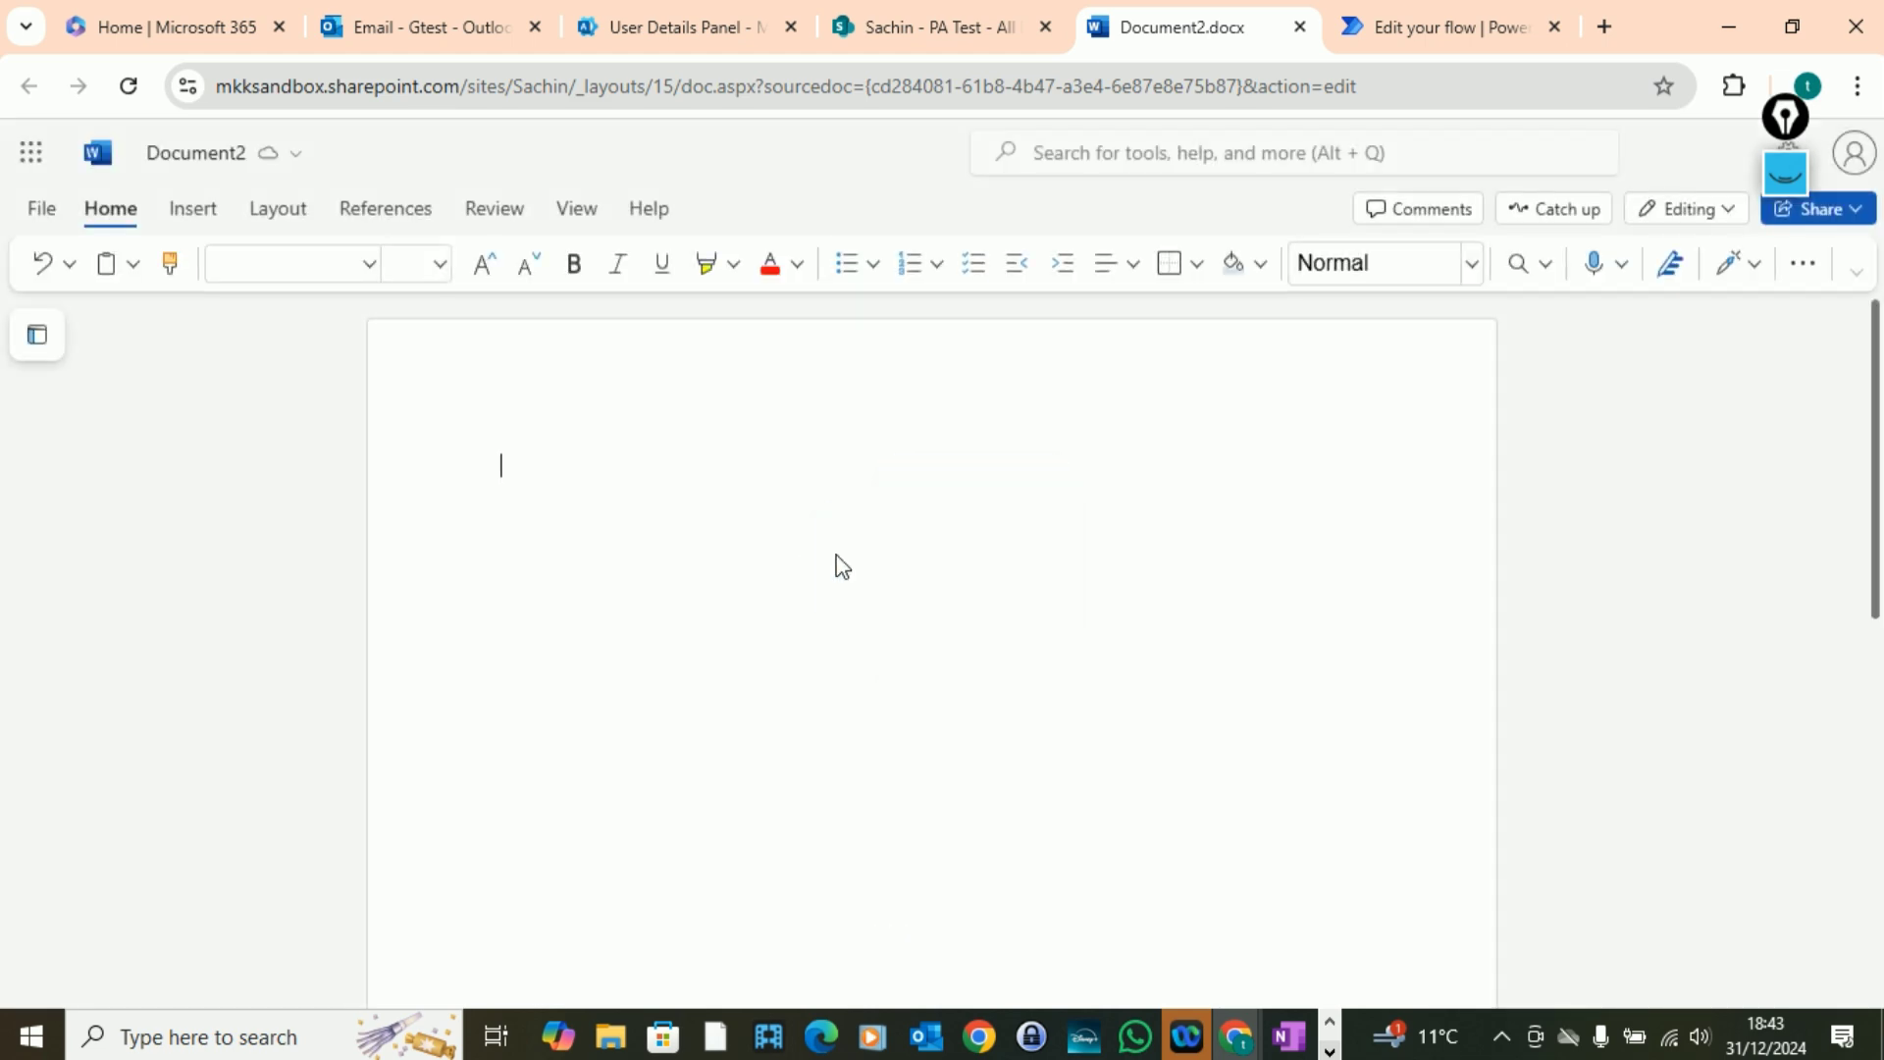
# - Write "Approve / reject my request" in the new document, close it and refresh the PA Test folder
pyautogui.write('A')
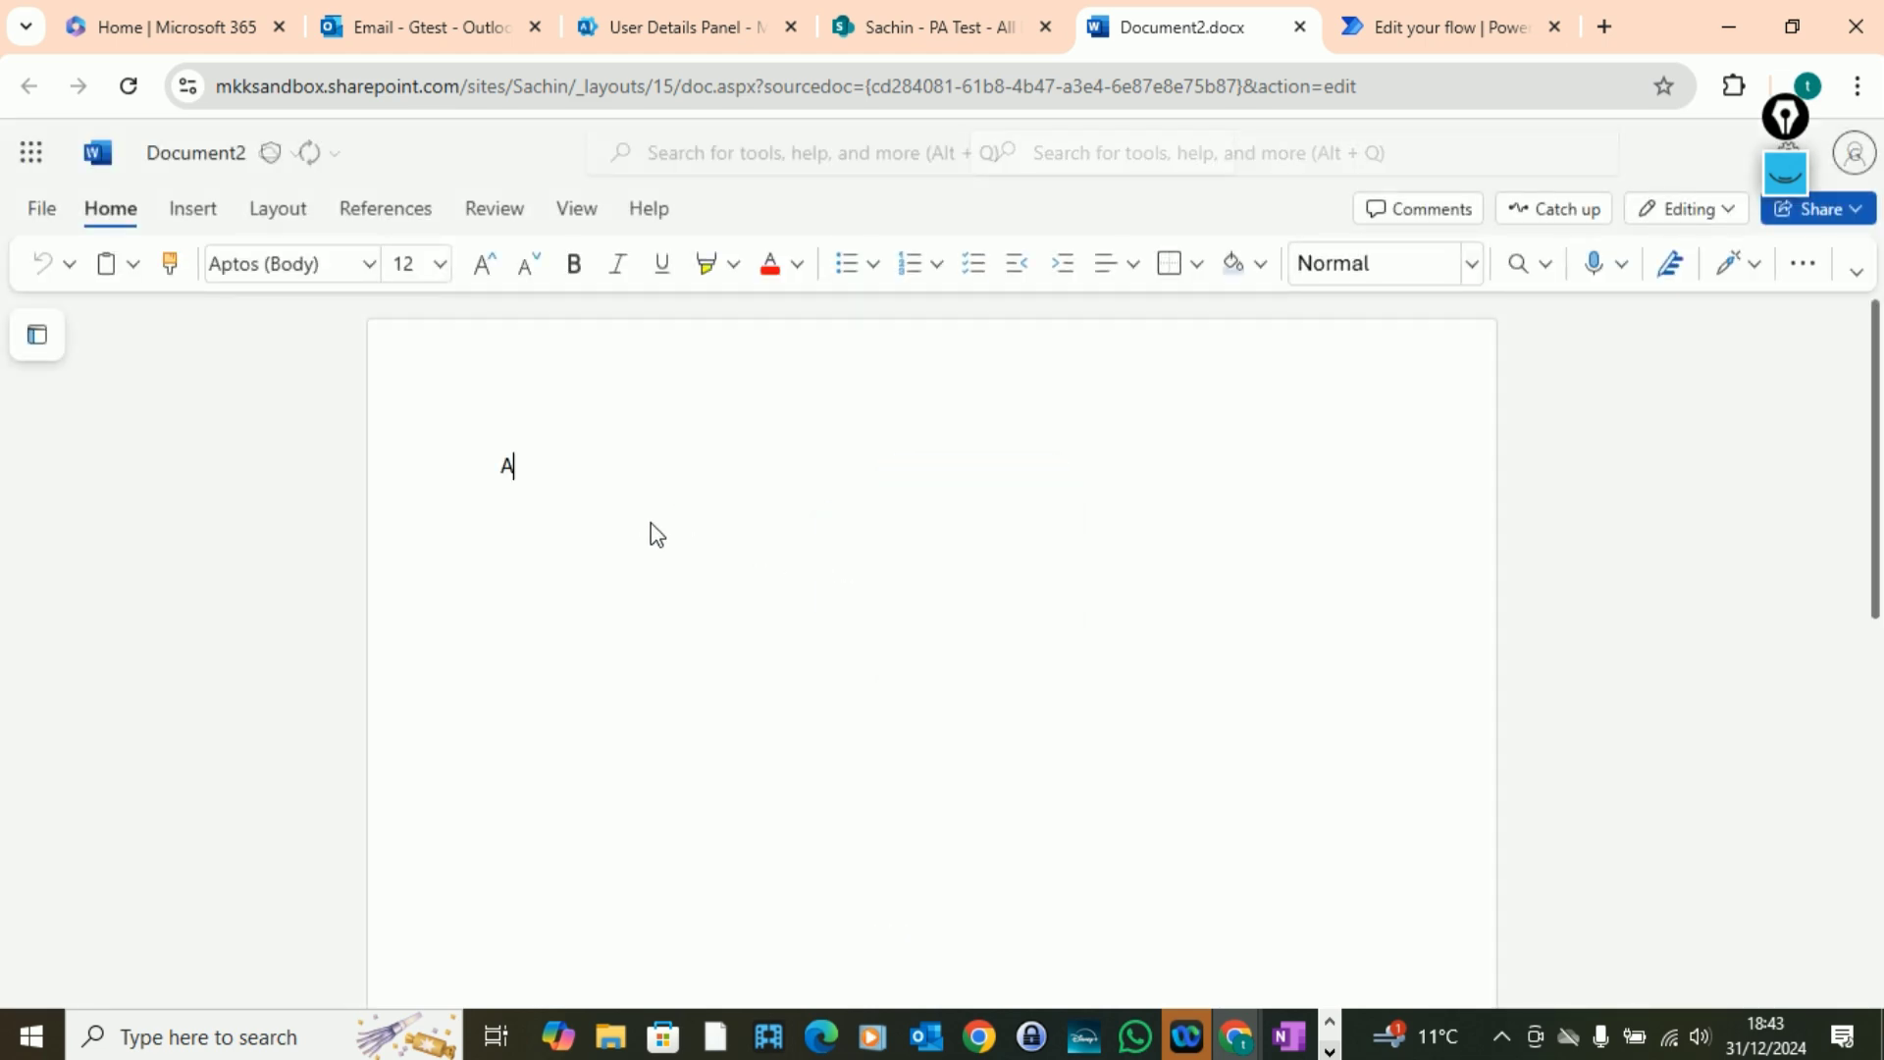
pyautogui.write('pprove /')
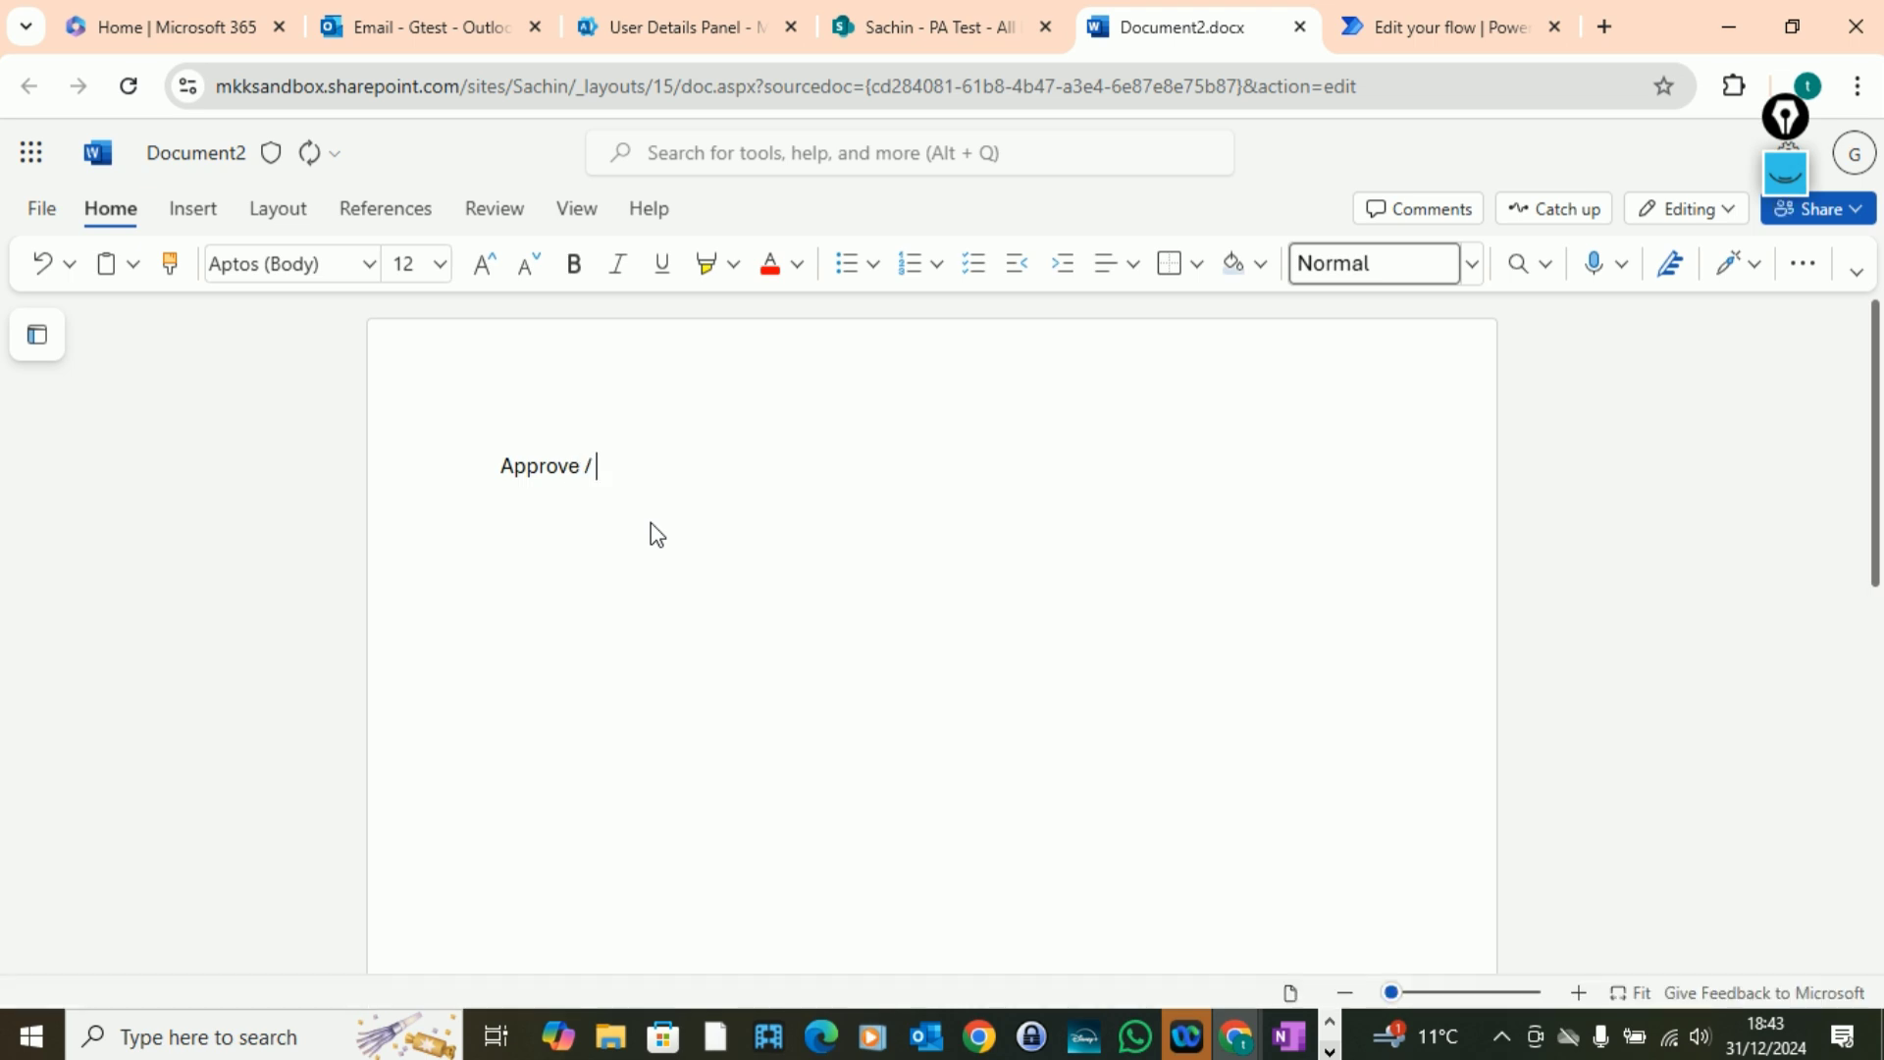
pyautogui.write(' reject my request')
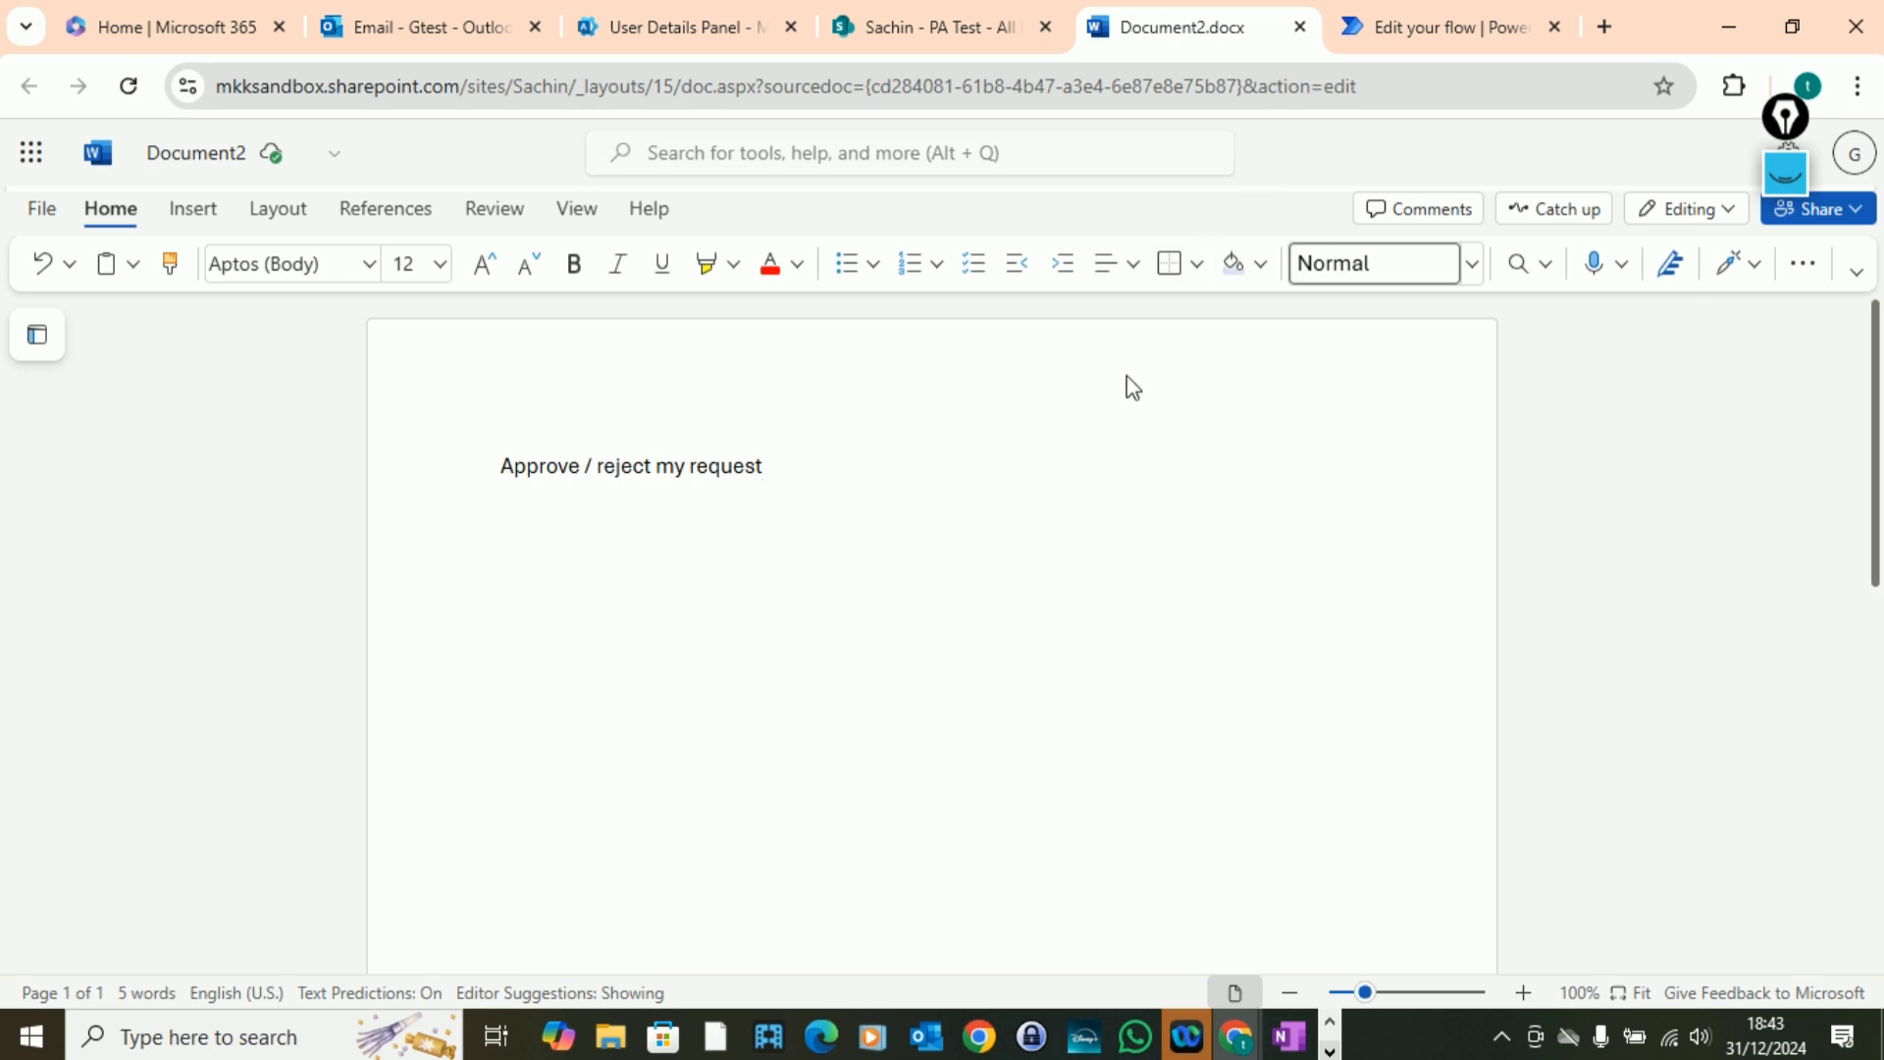
pyautogui.click(1300, 27)
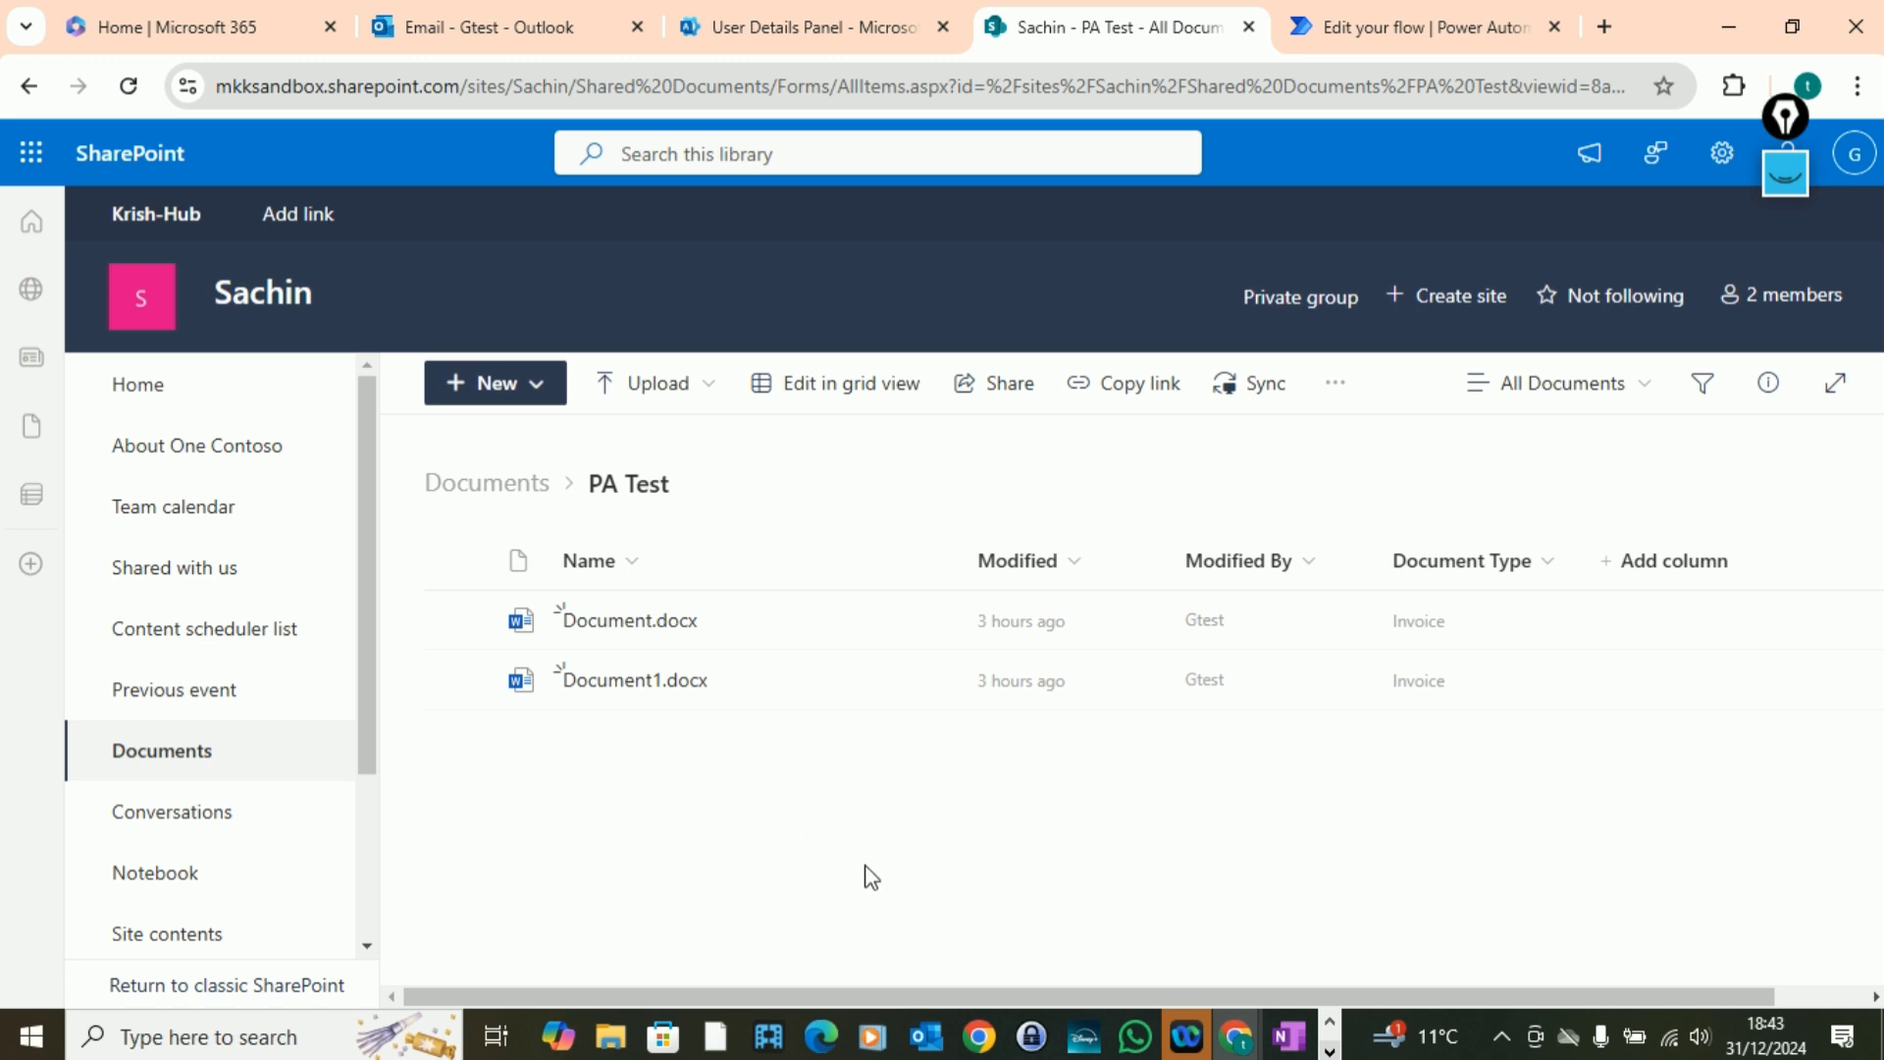
pyautogui.click(131, 86)
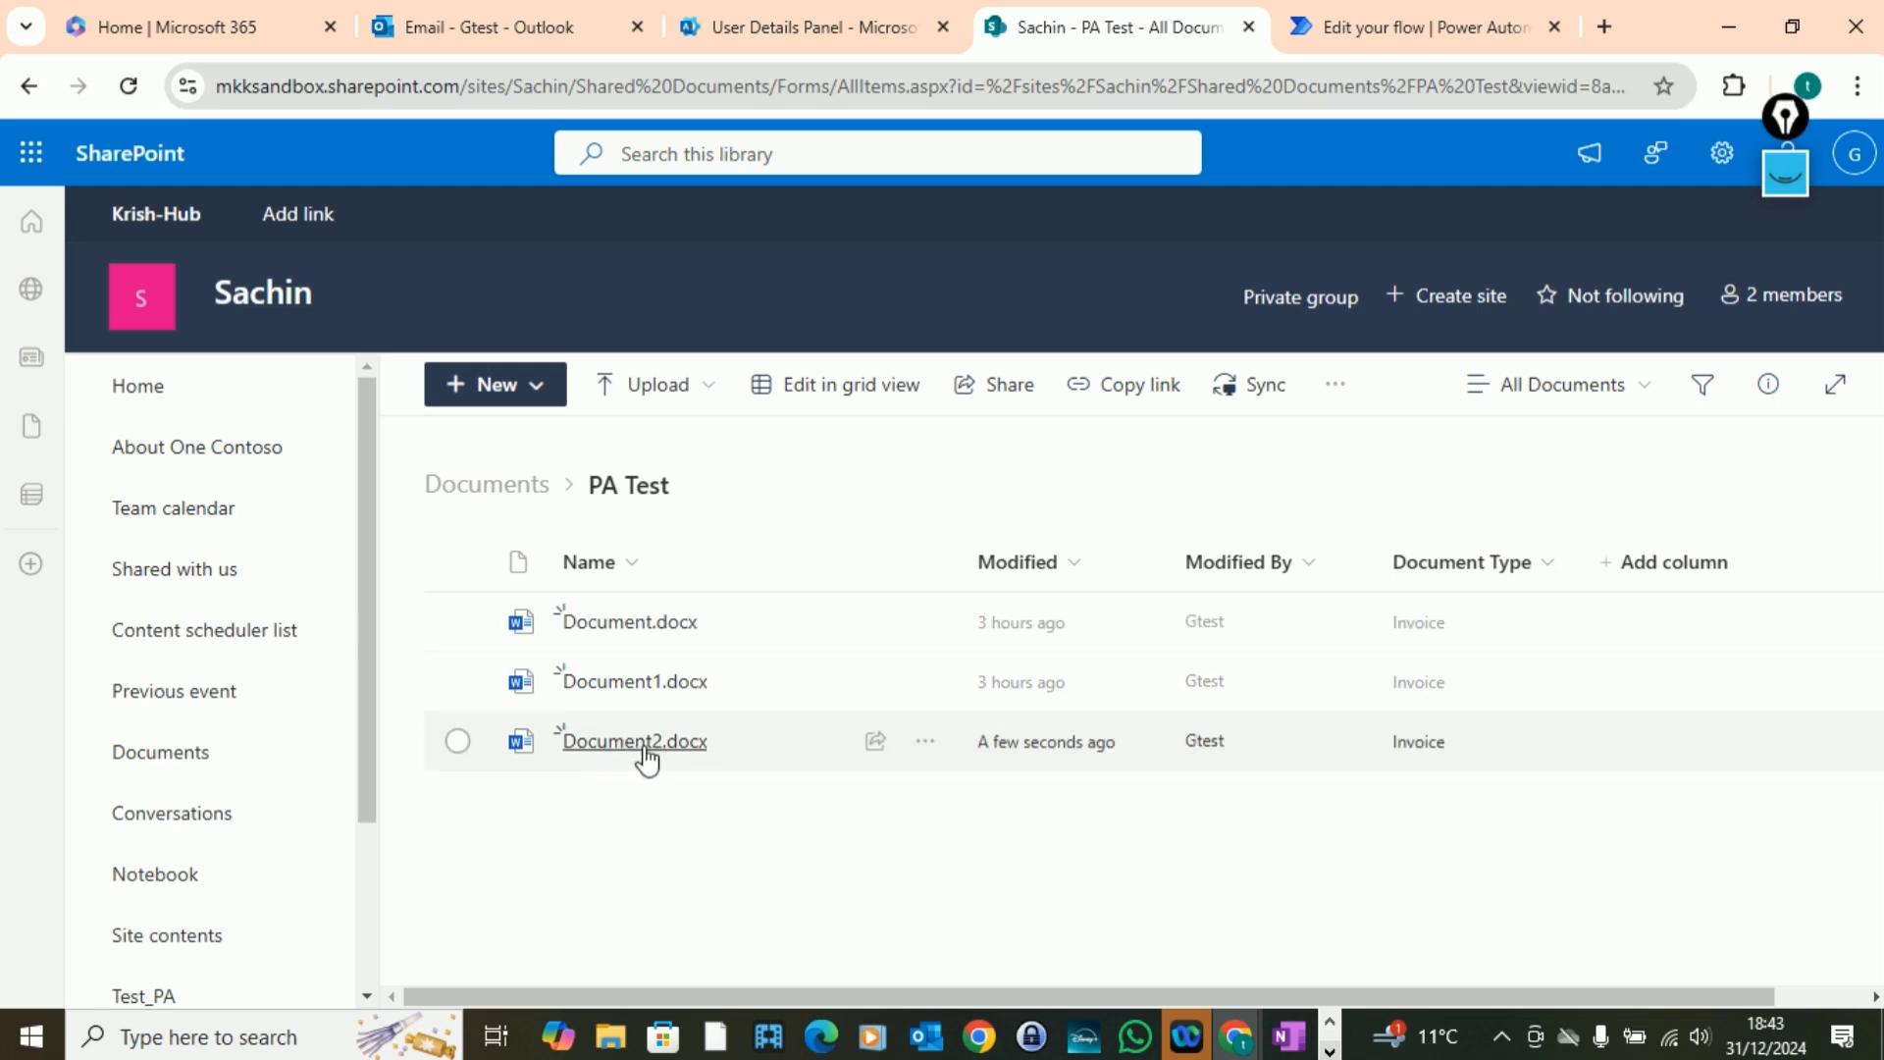
pyautogui.moveTo(638, 751)
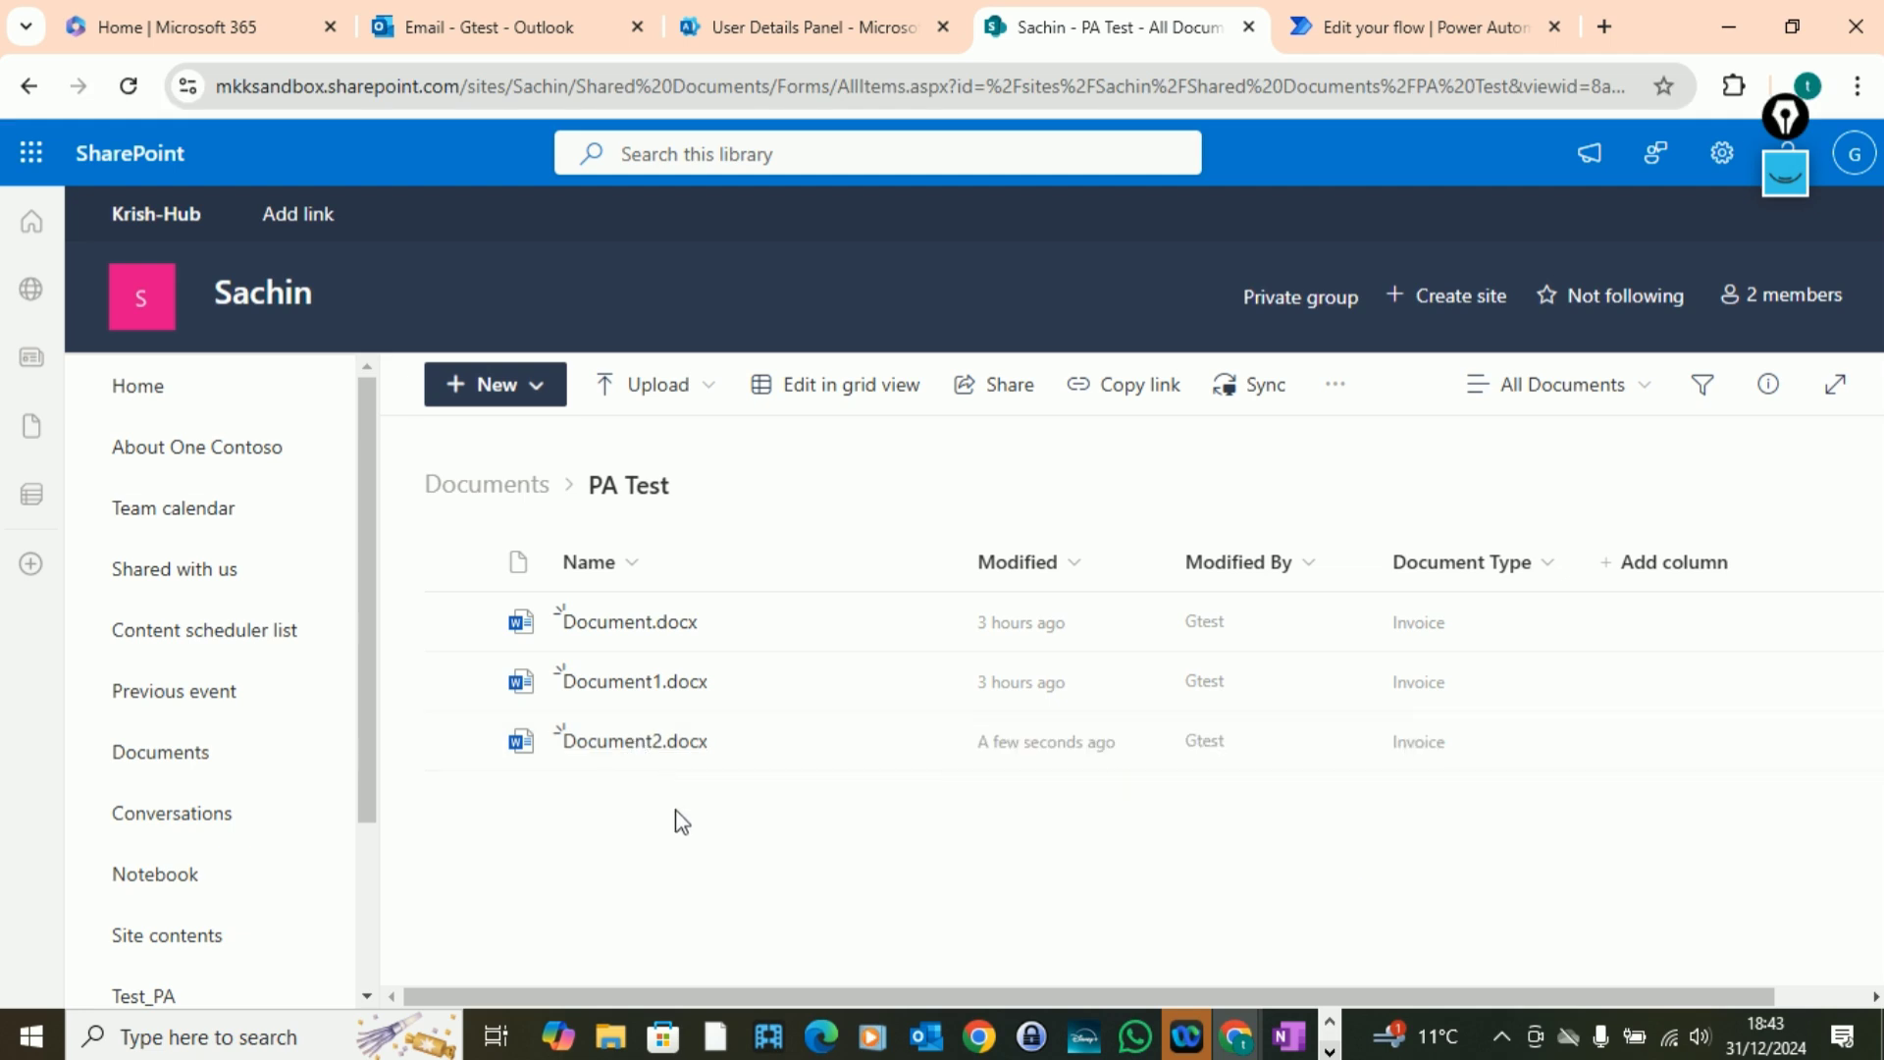
# - Return to the Power Automate test run and check its progress from the trigger through the adaptive card step
pyautogui.click(1369, 29)
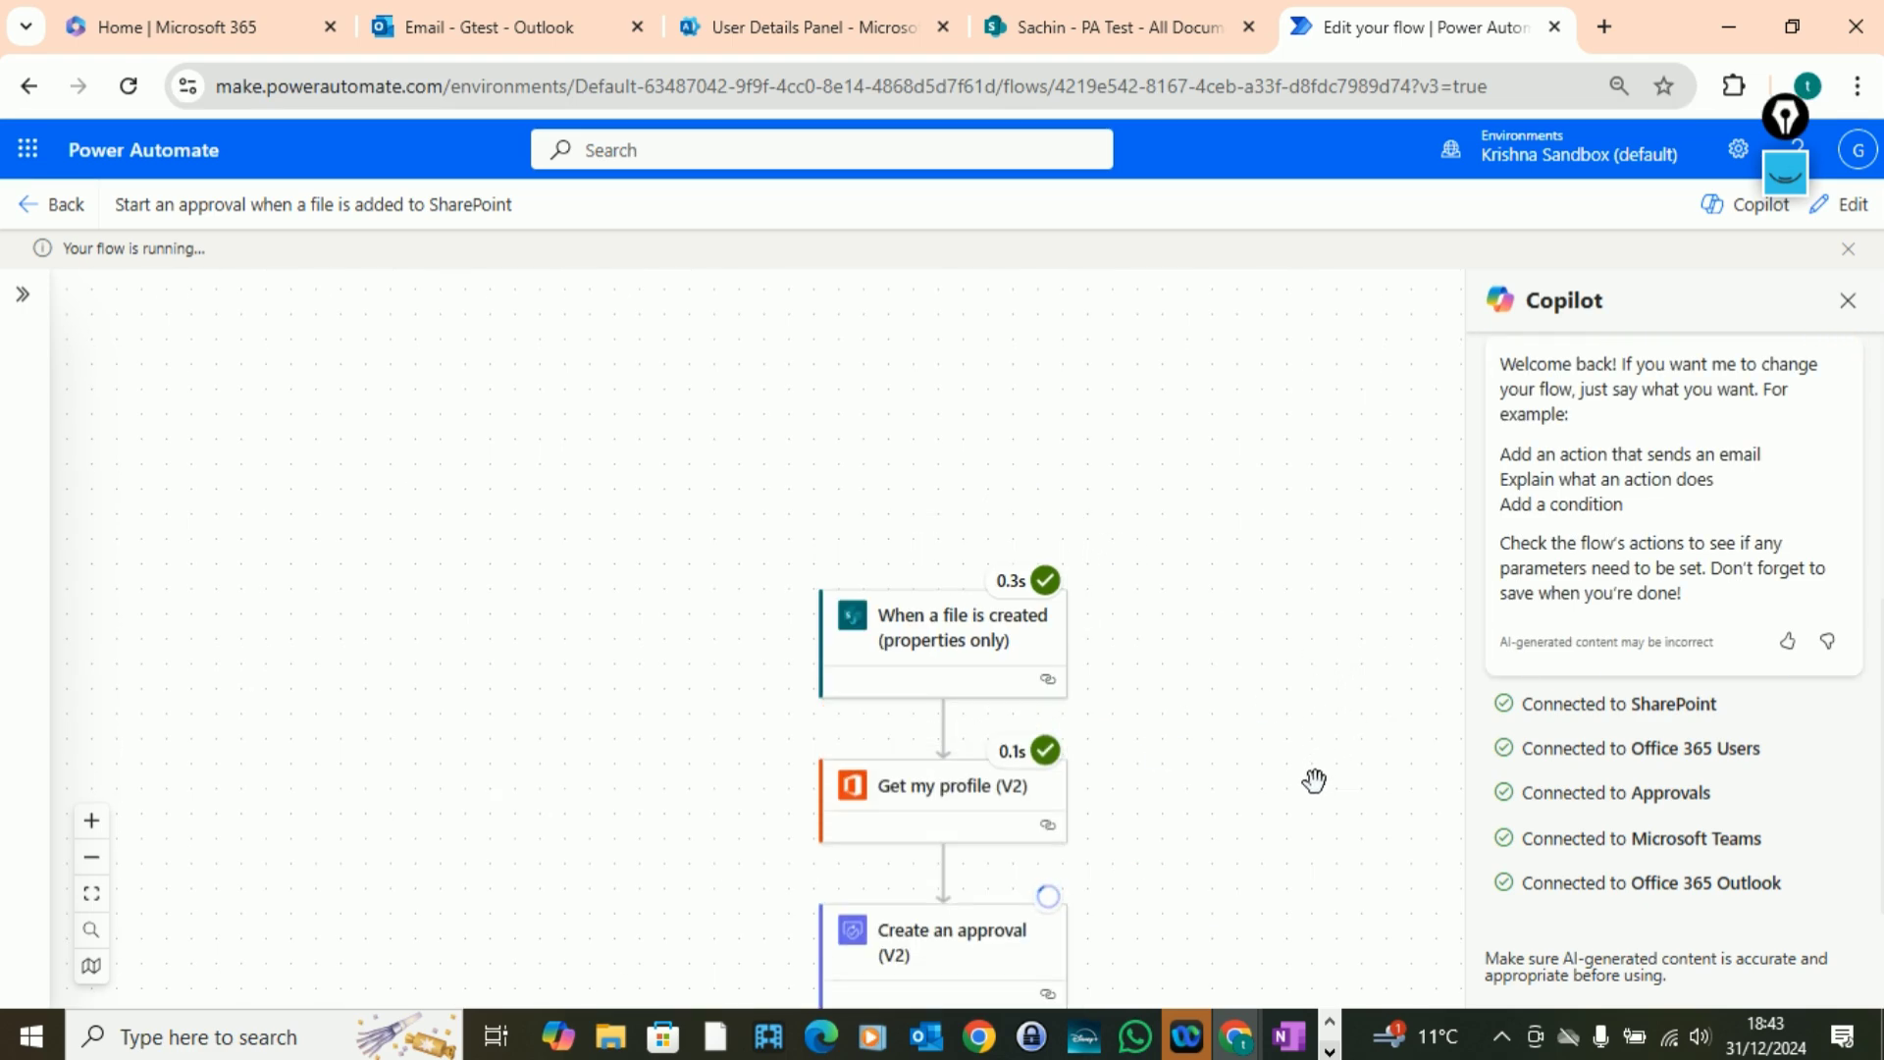
pyautogui.scroll(-4, 1287, 536)
pyautogui.scroll(-1, 1287, 536)
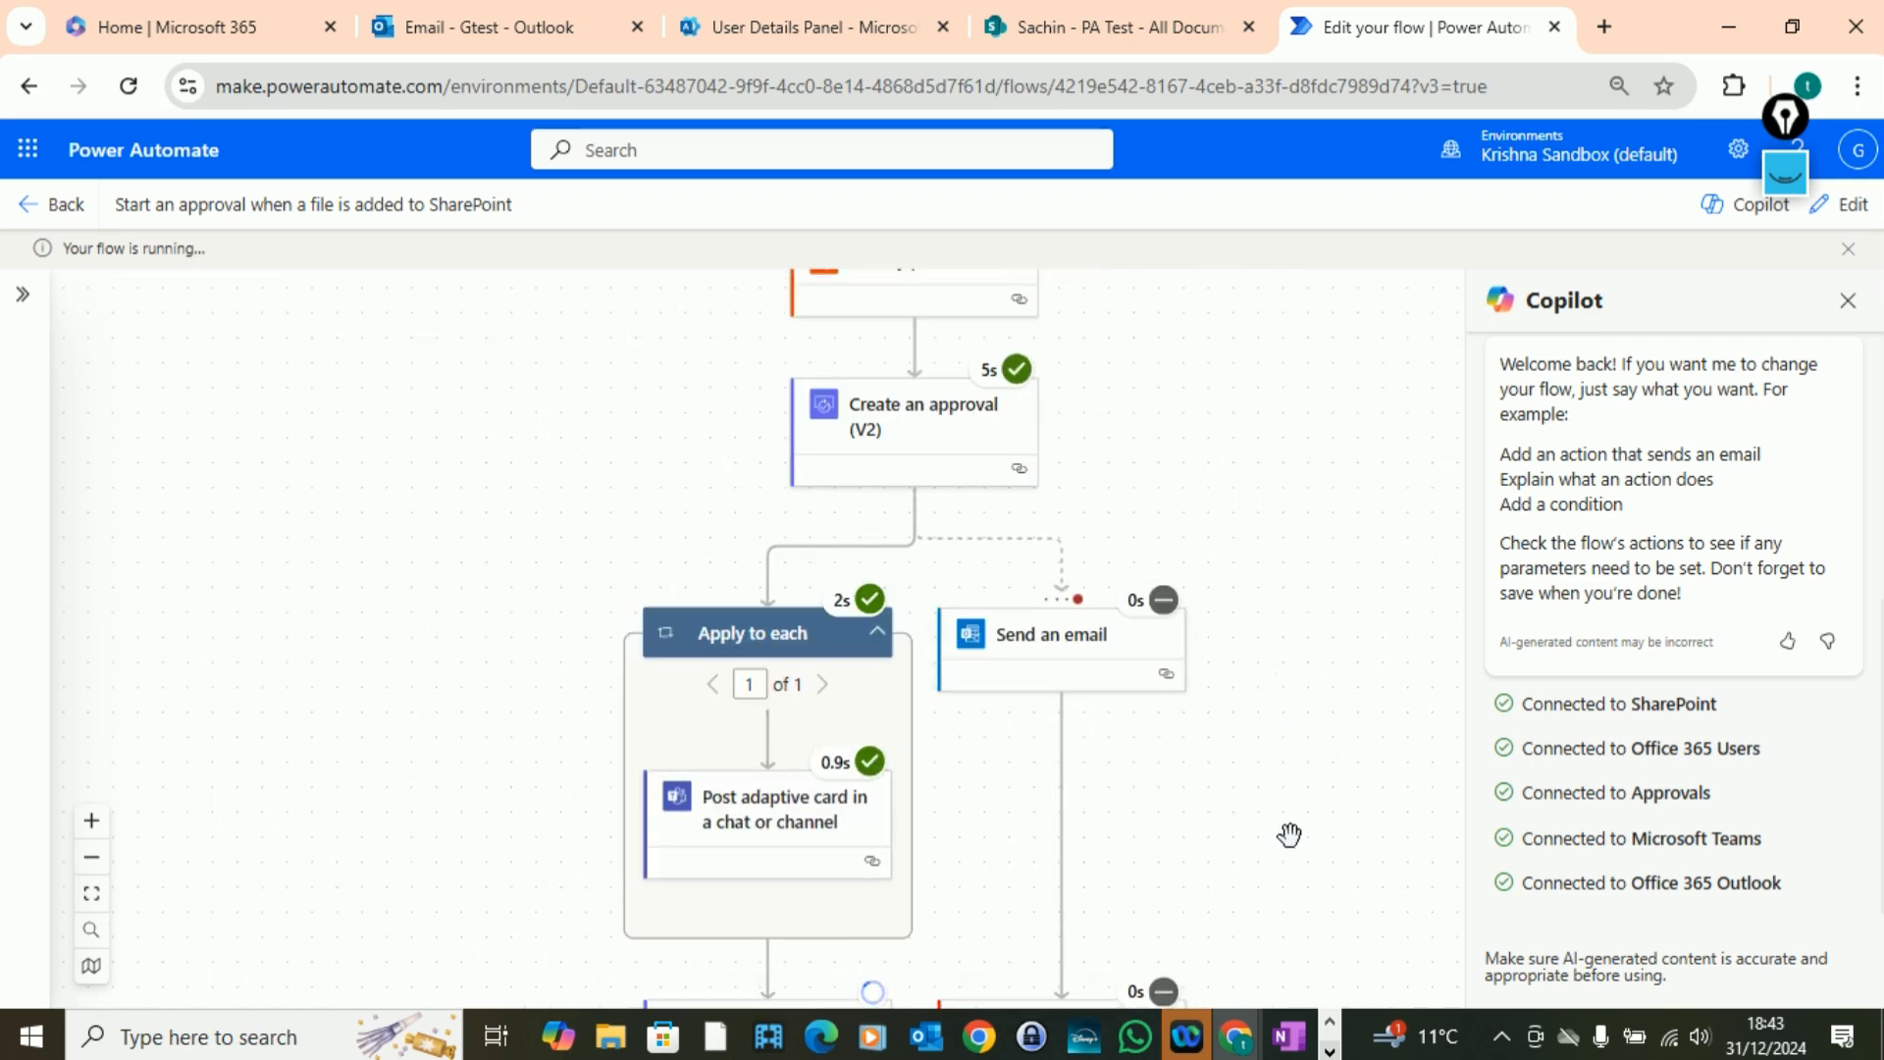
# - Switch to the approver's Outlook inbox and review the two newest approval emails for Document2.docx
pyautogui.moveTo(1242, 1048)
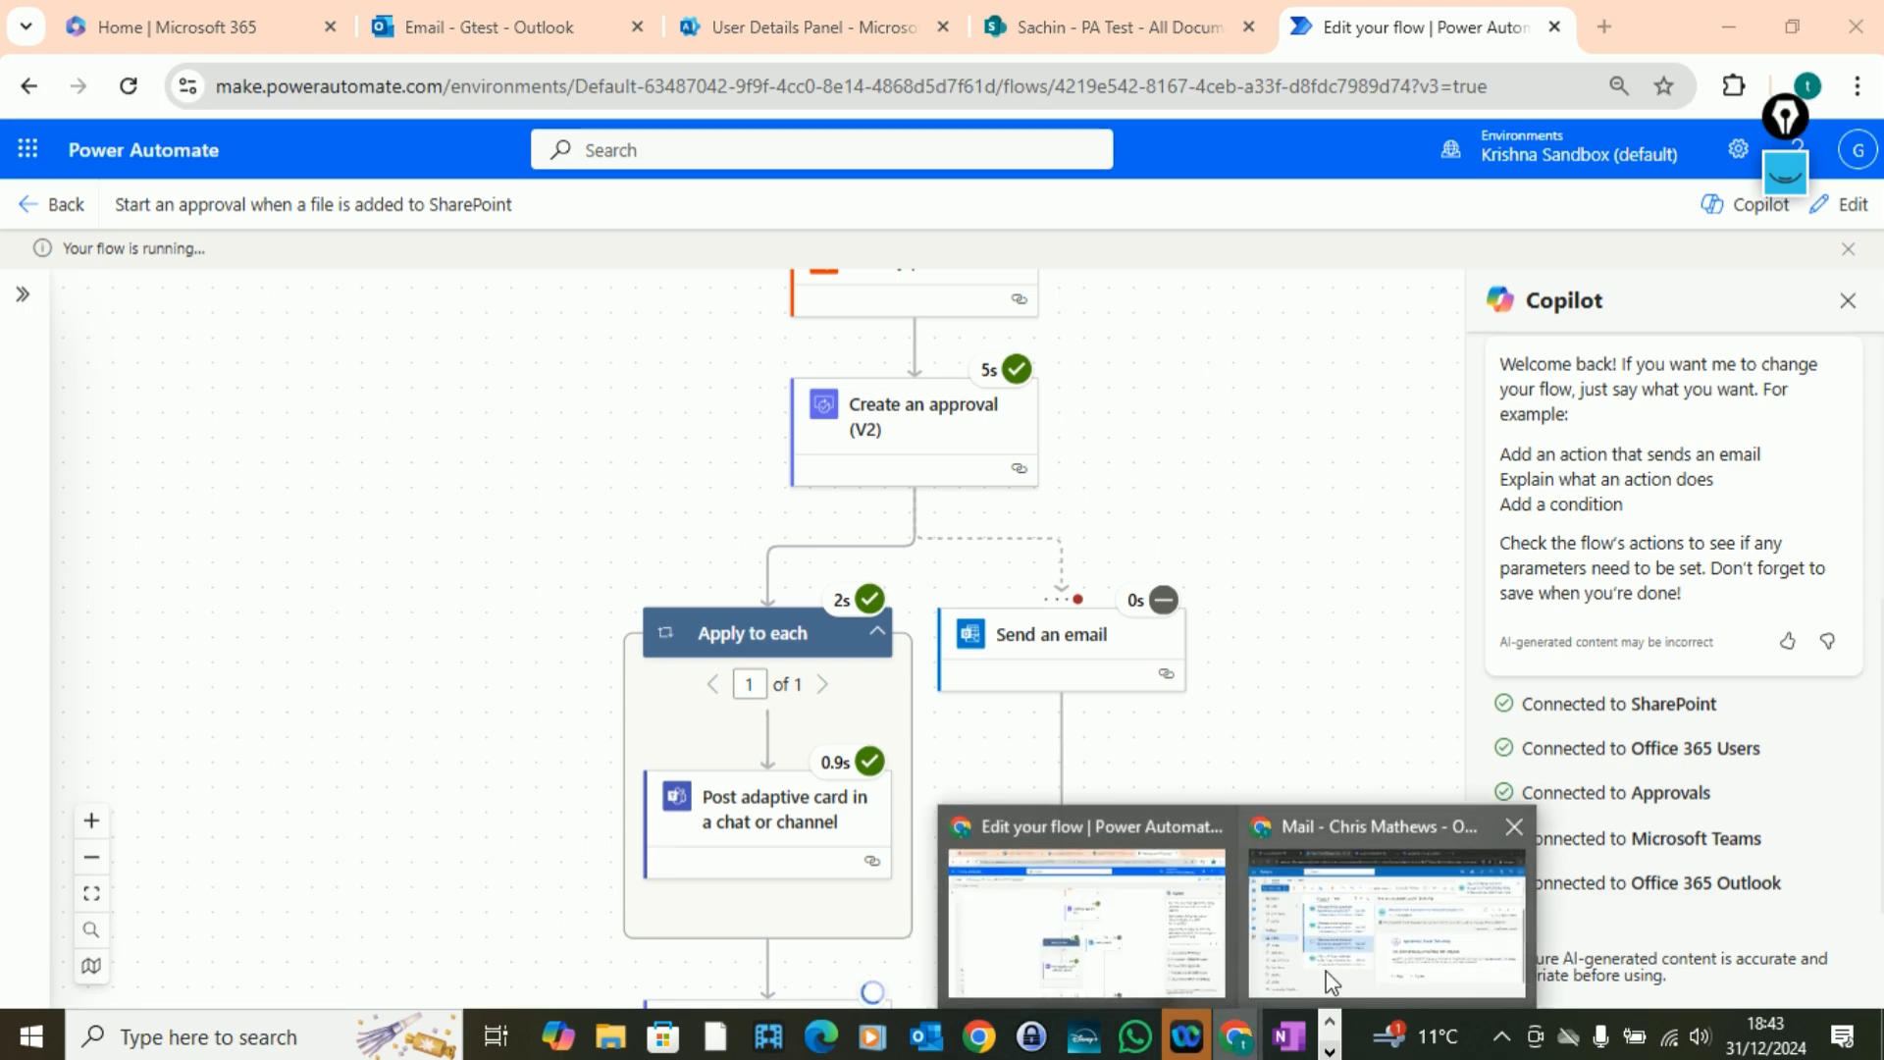
pyautogui.click(1370, 950)
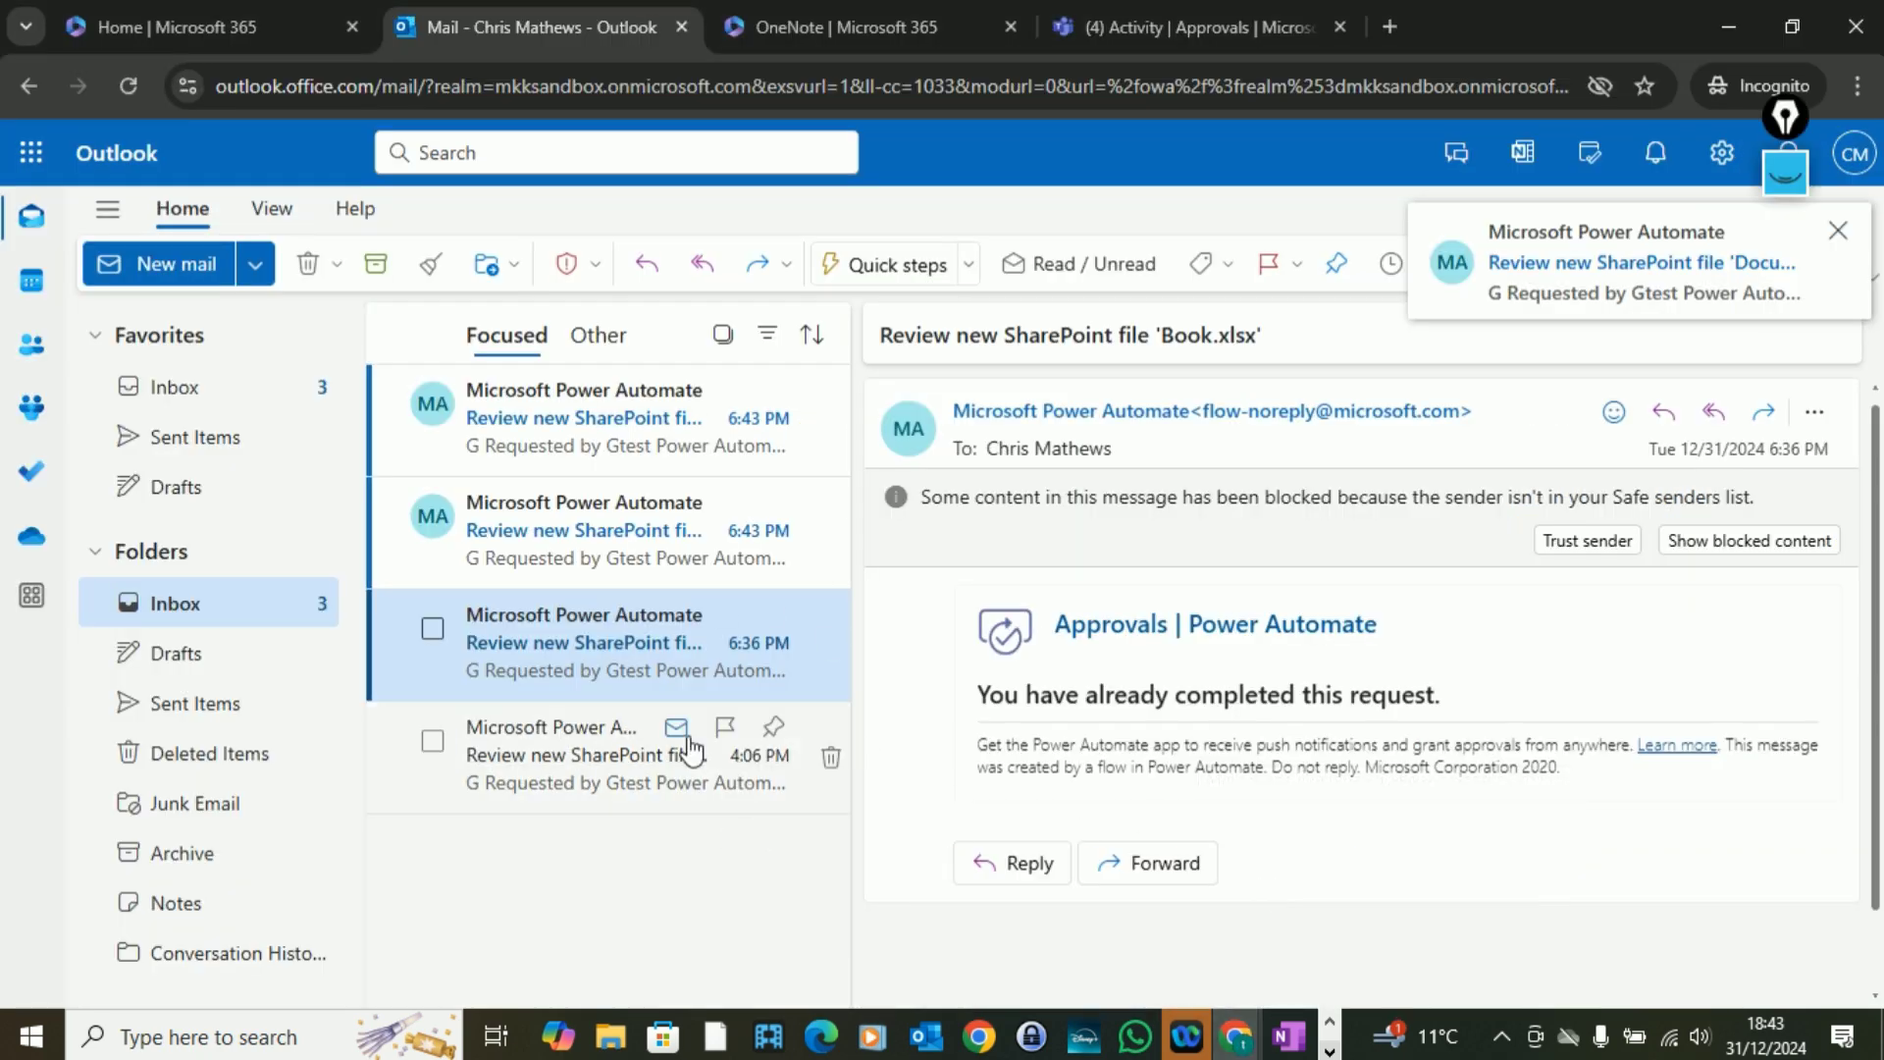
pyautogui.click(569, 534)
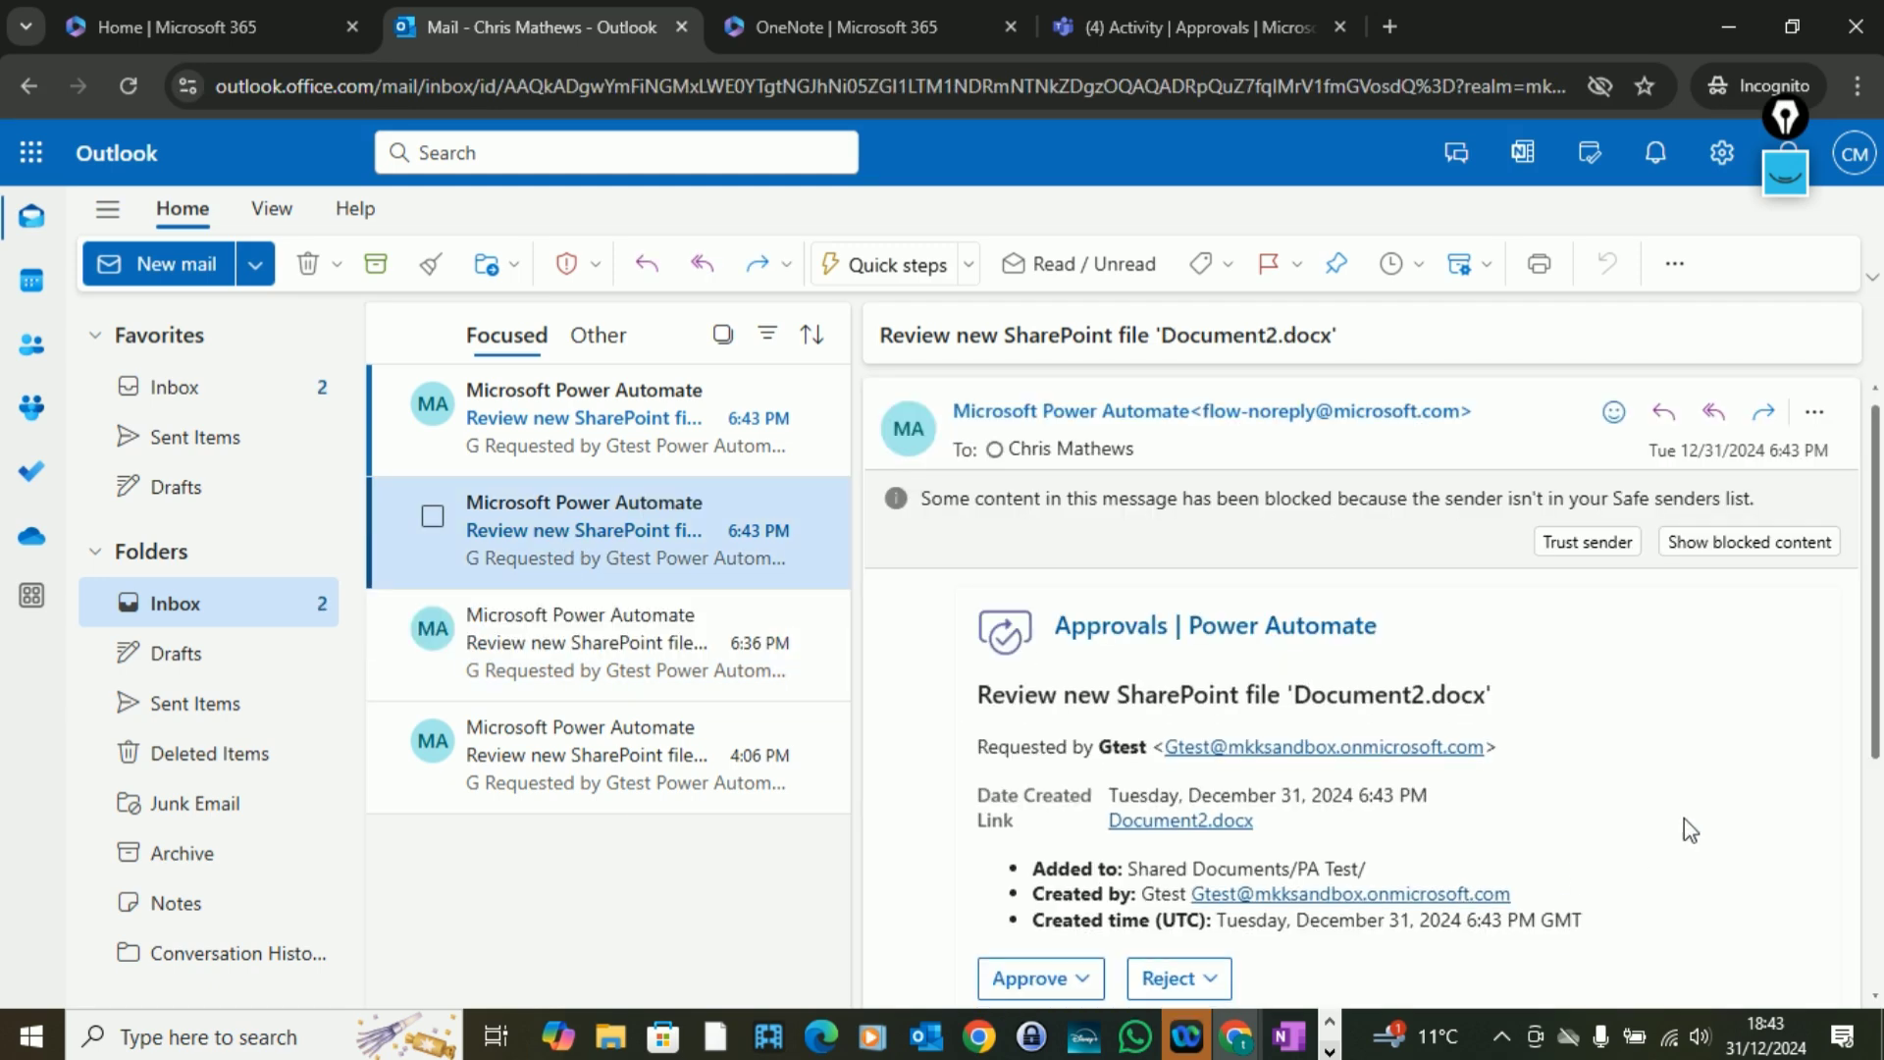
pyautogui.scroll(-3, 1700, 814)
pyautogui.scroll(1, 1685, 832)
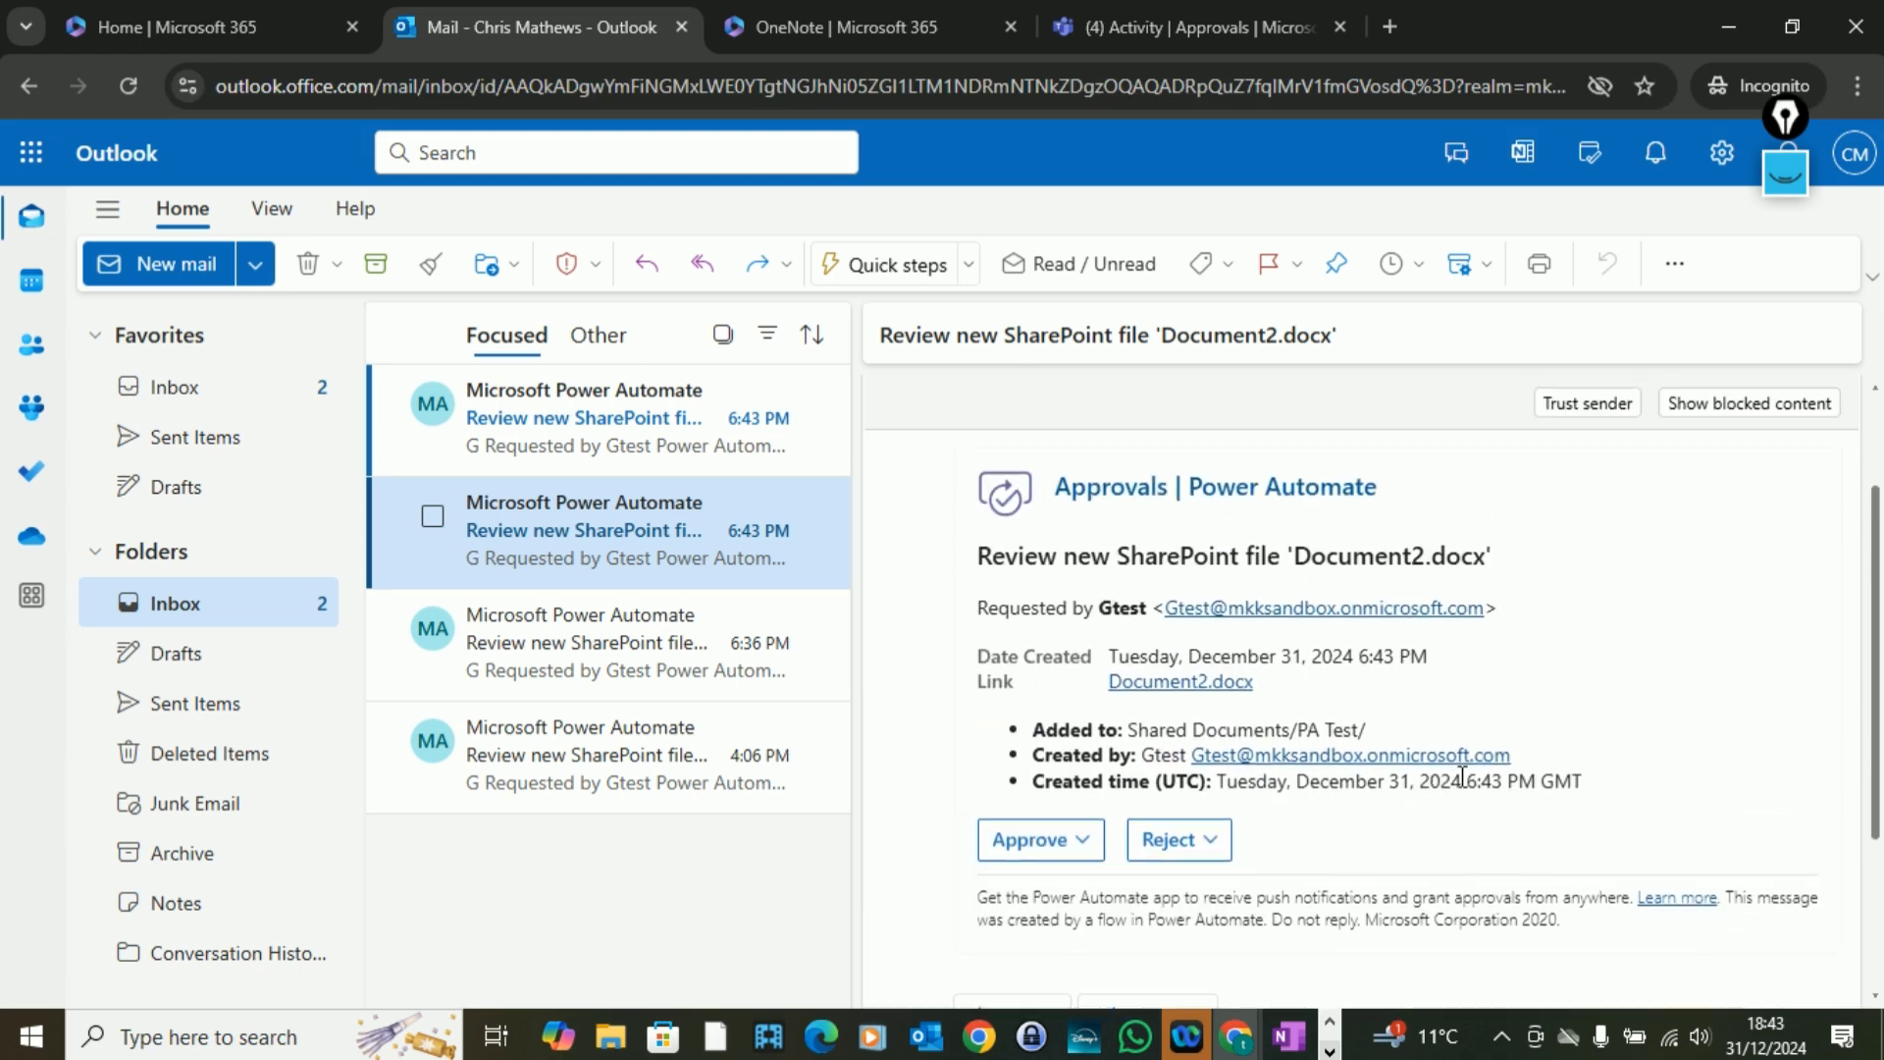
pyautogui.click(687, 431)
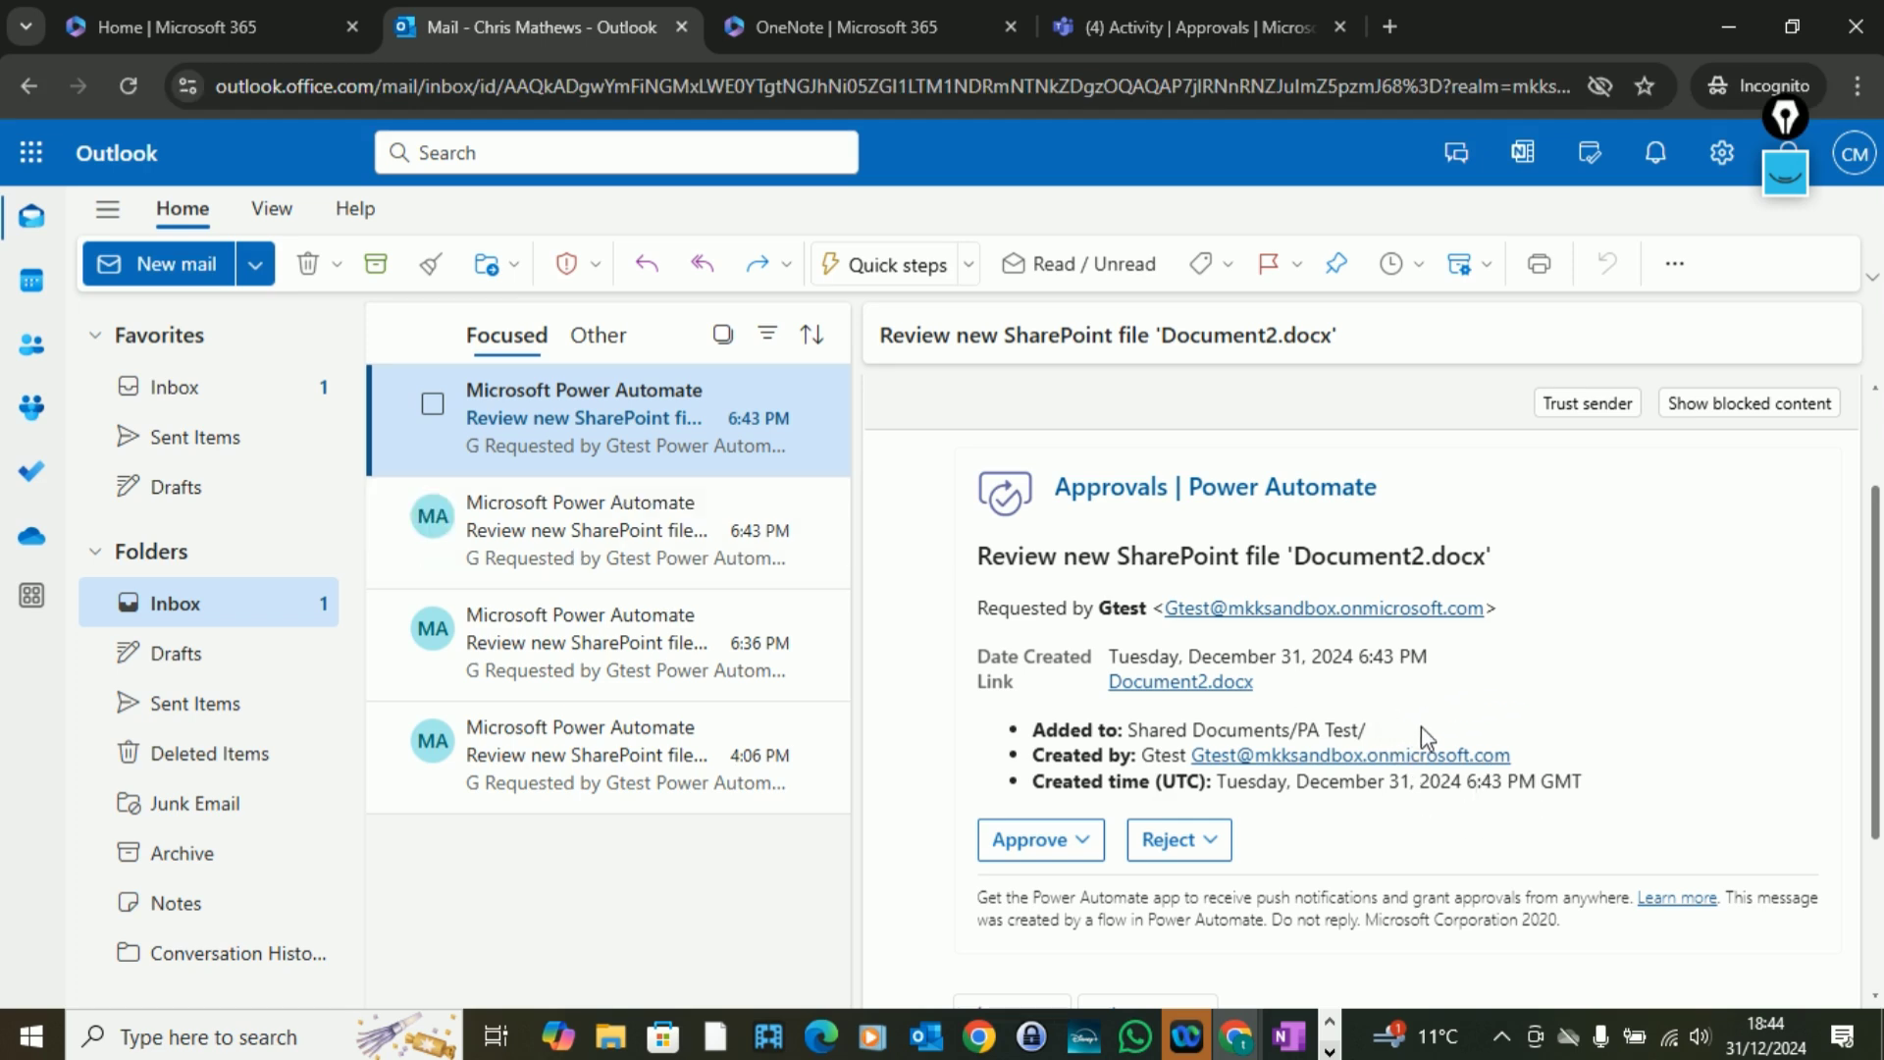
pyautogui.click(557, 563)
pyautogui.click(563, 424)
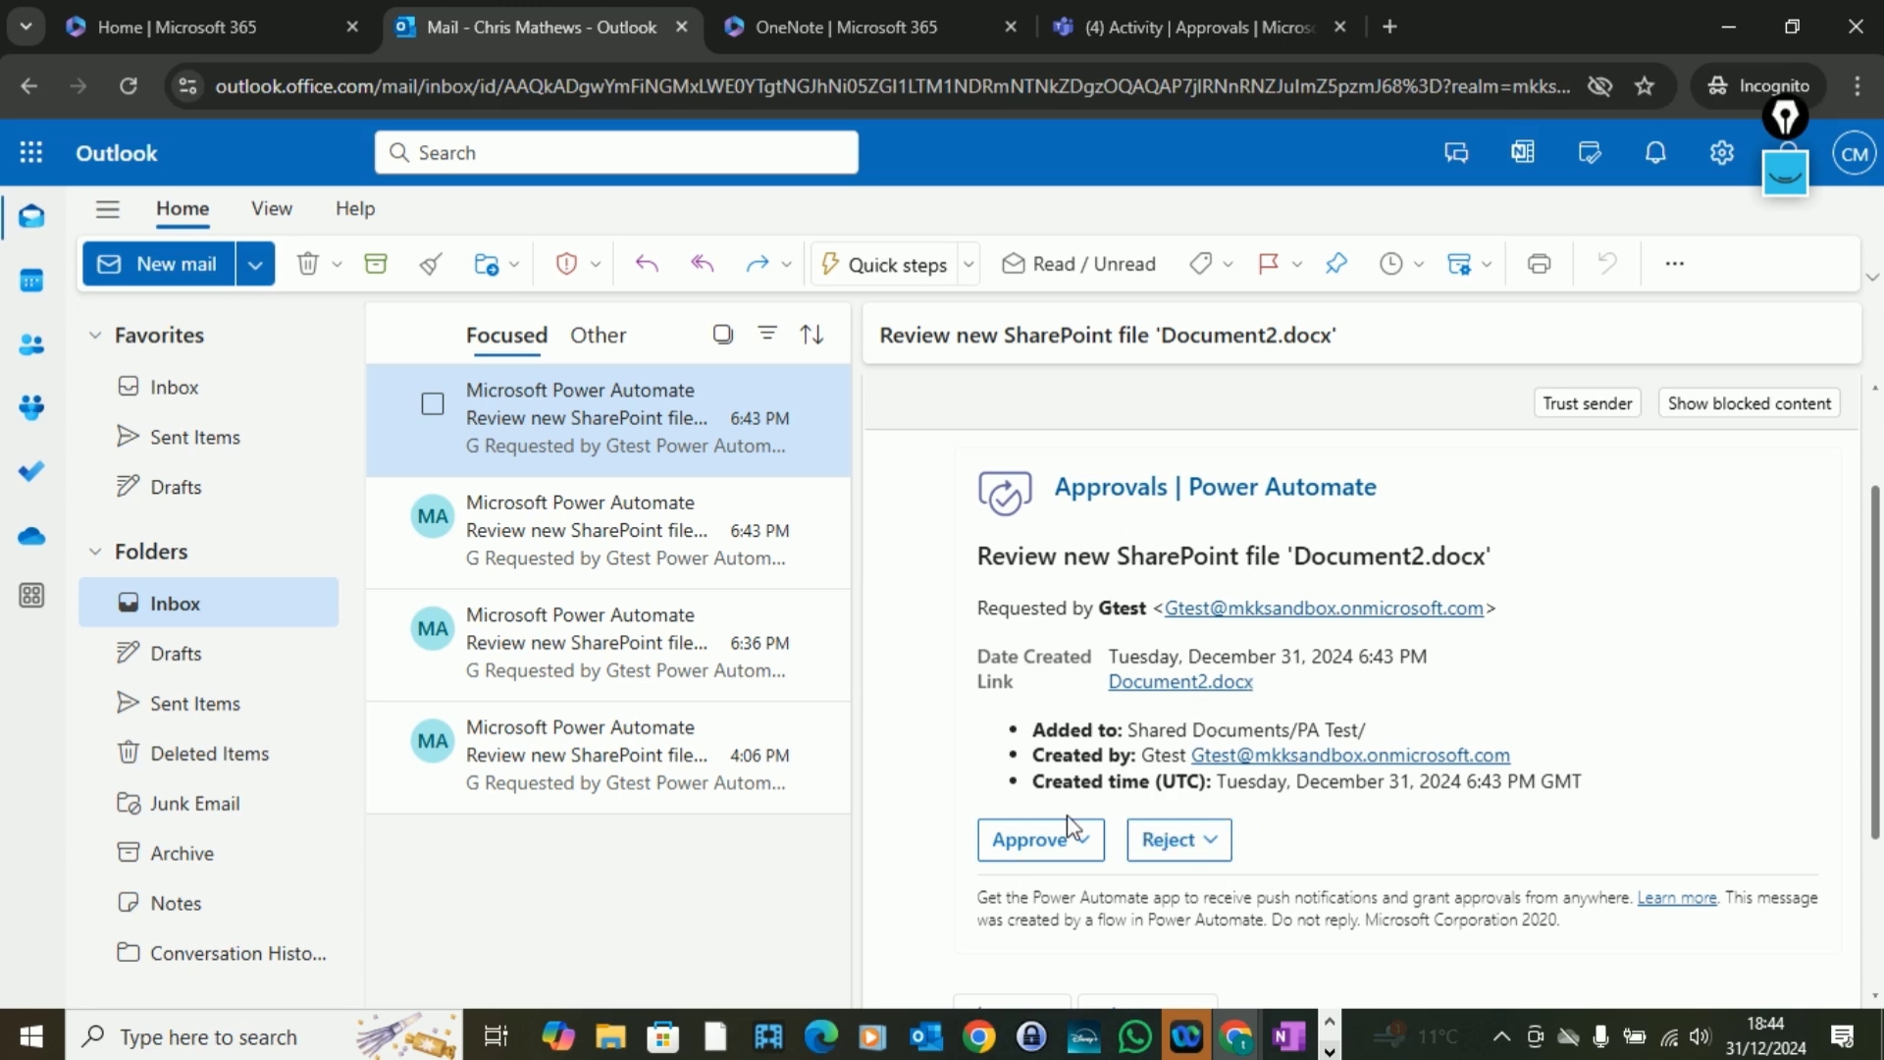
# - Switch to the approver's Teams activity feed and examine the newest approval request for Document2.docx
pyautogui.click(1145, 35)
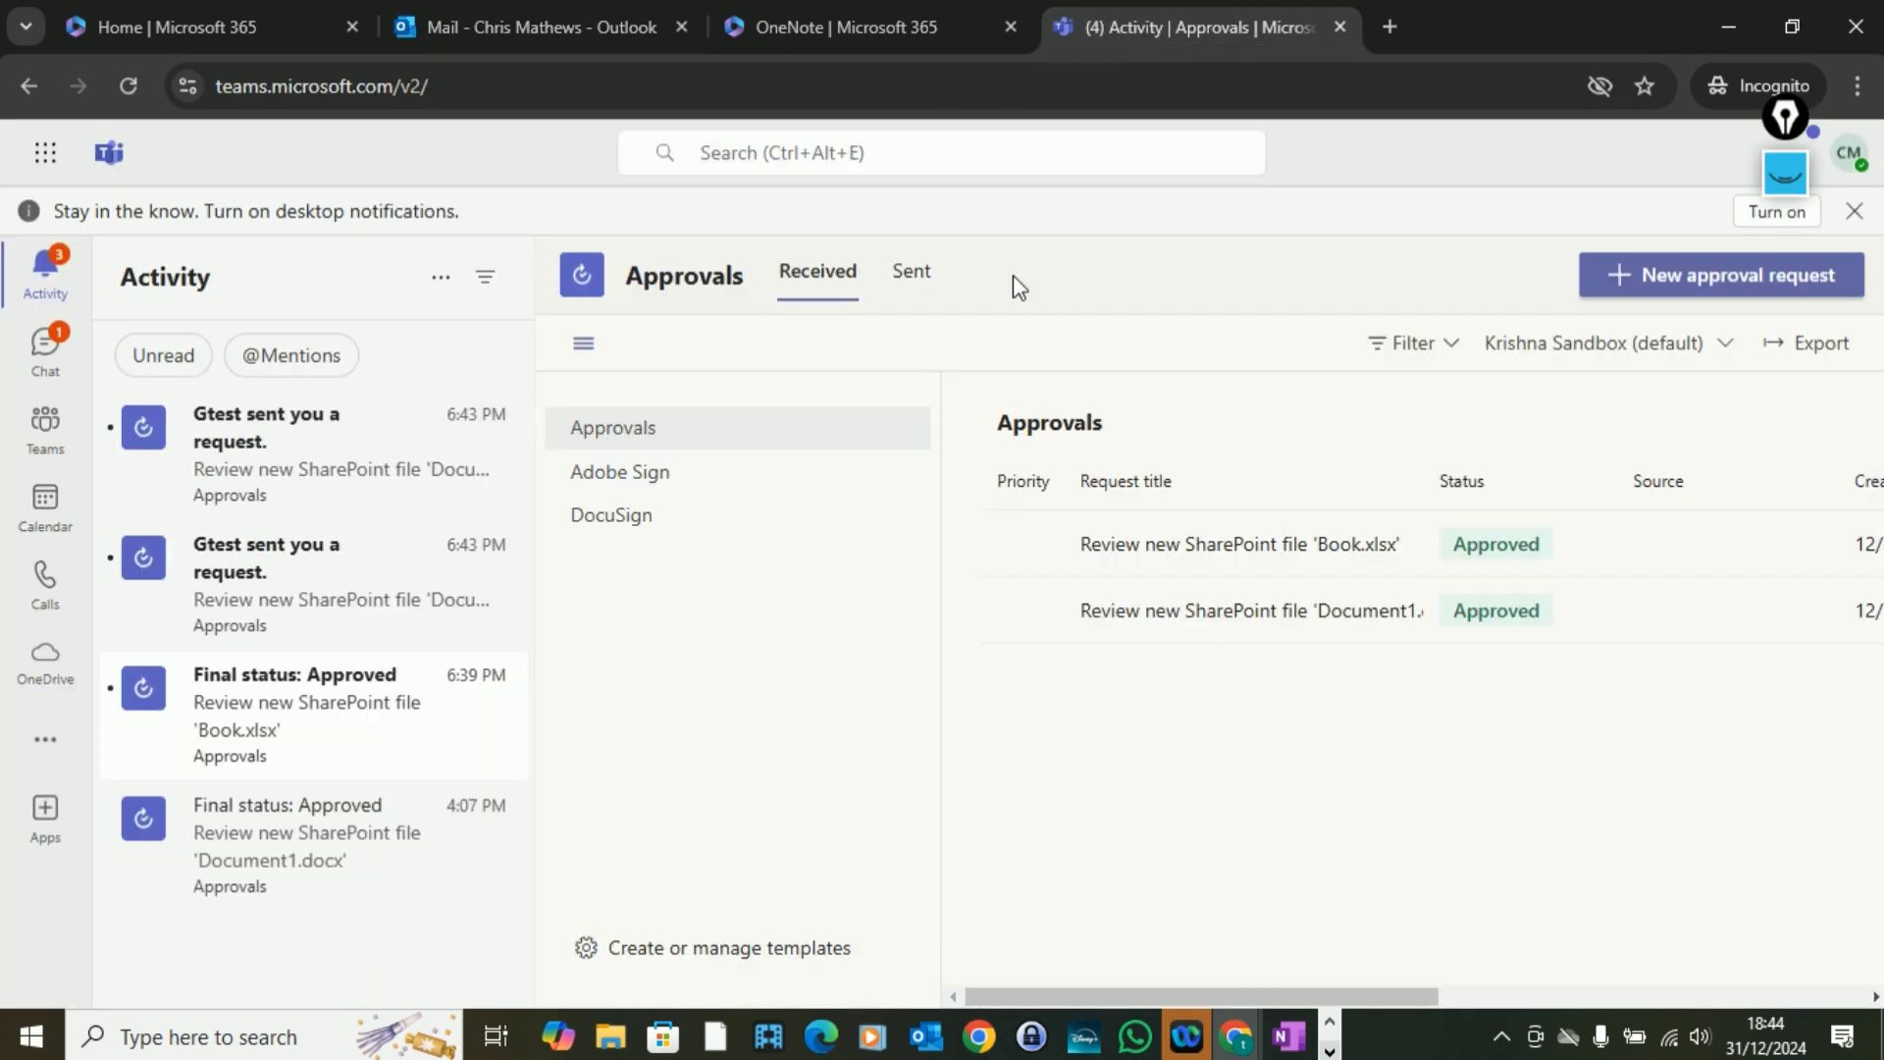
pyautogui.click(295, 469)
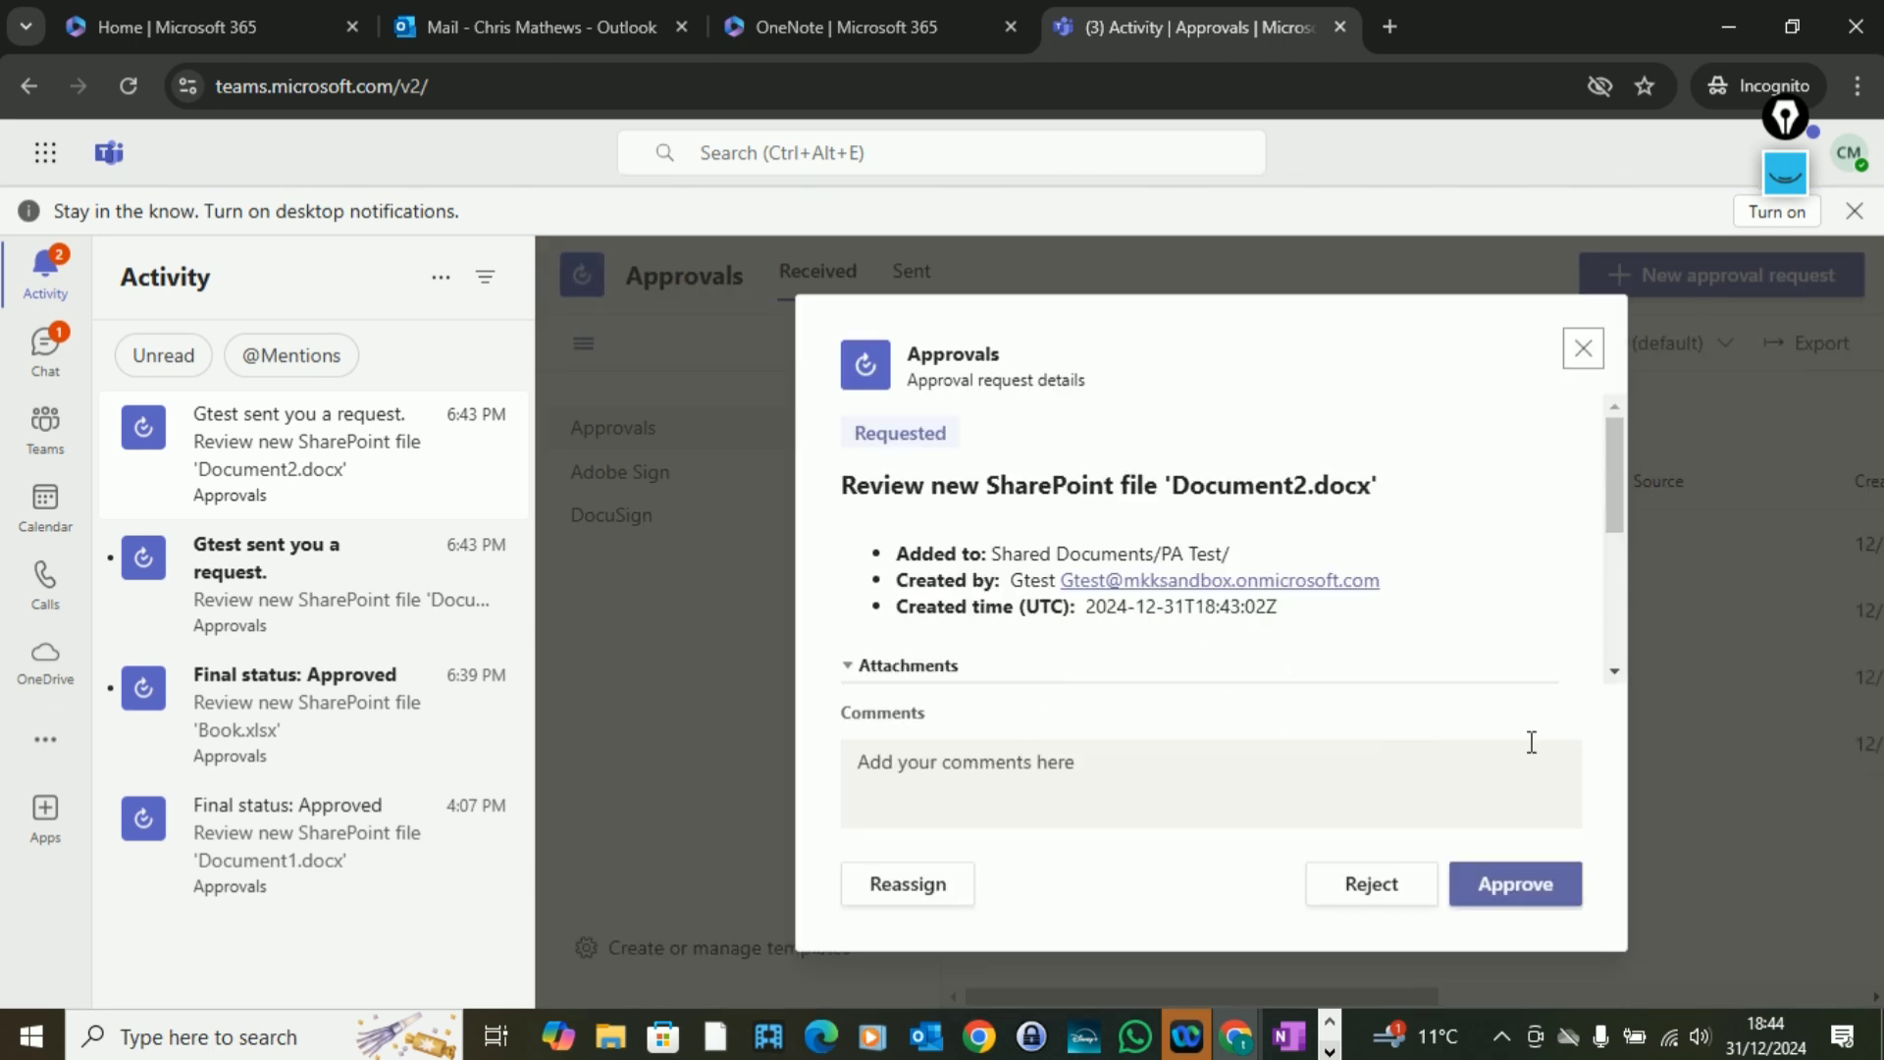
pyautogui.moveTo(1620, 481)
pyautogui.mouseDown()
pyautogui.moveTo(1613, 630)
pyautogui.moveTo(1594, 481)
pyautogui.mouseUp()
pyautogui.scroll(1, 1600, 481)
# - Reject the Document2.docx request from the Outlook approval email with the comment "Not happy with document, so rejecting it ."
pyautogui.click(580, 28)
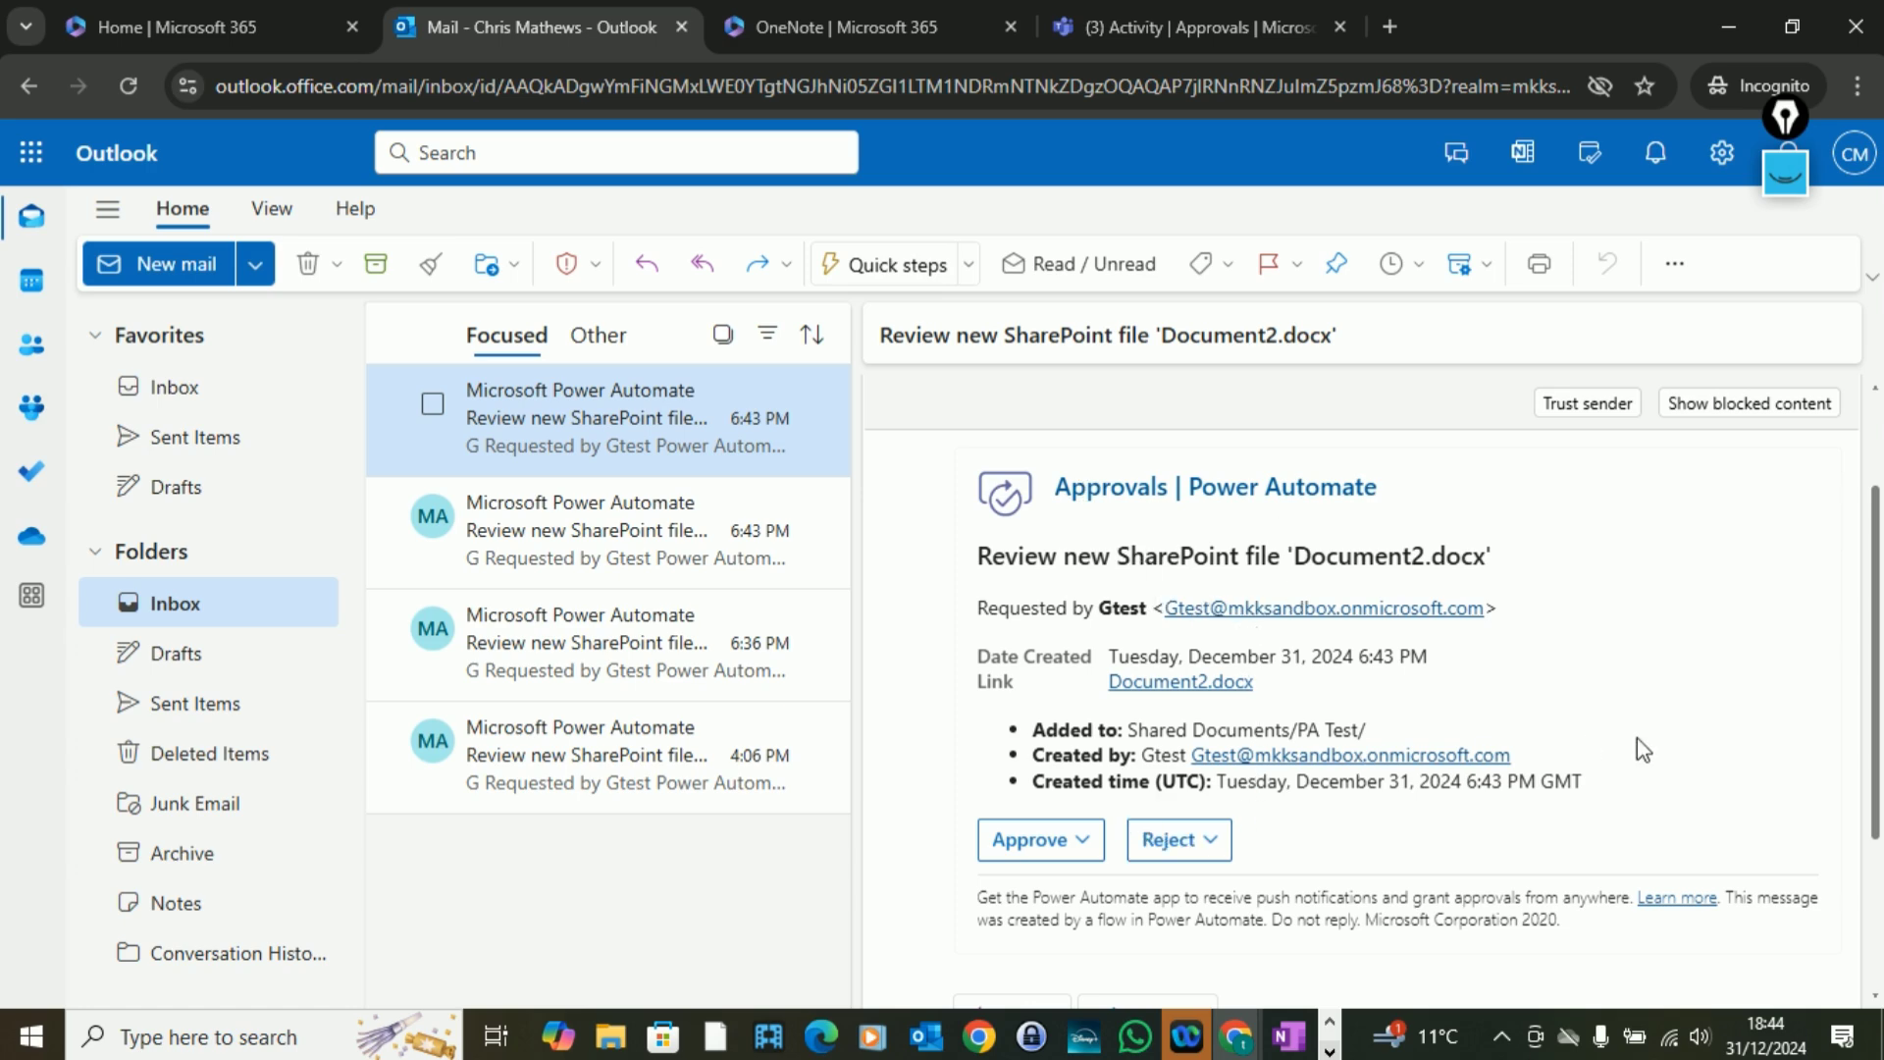
pyautogui.scroll(-3, 1619, 775)
pyautogui.click(1188, 609)
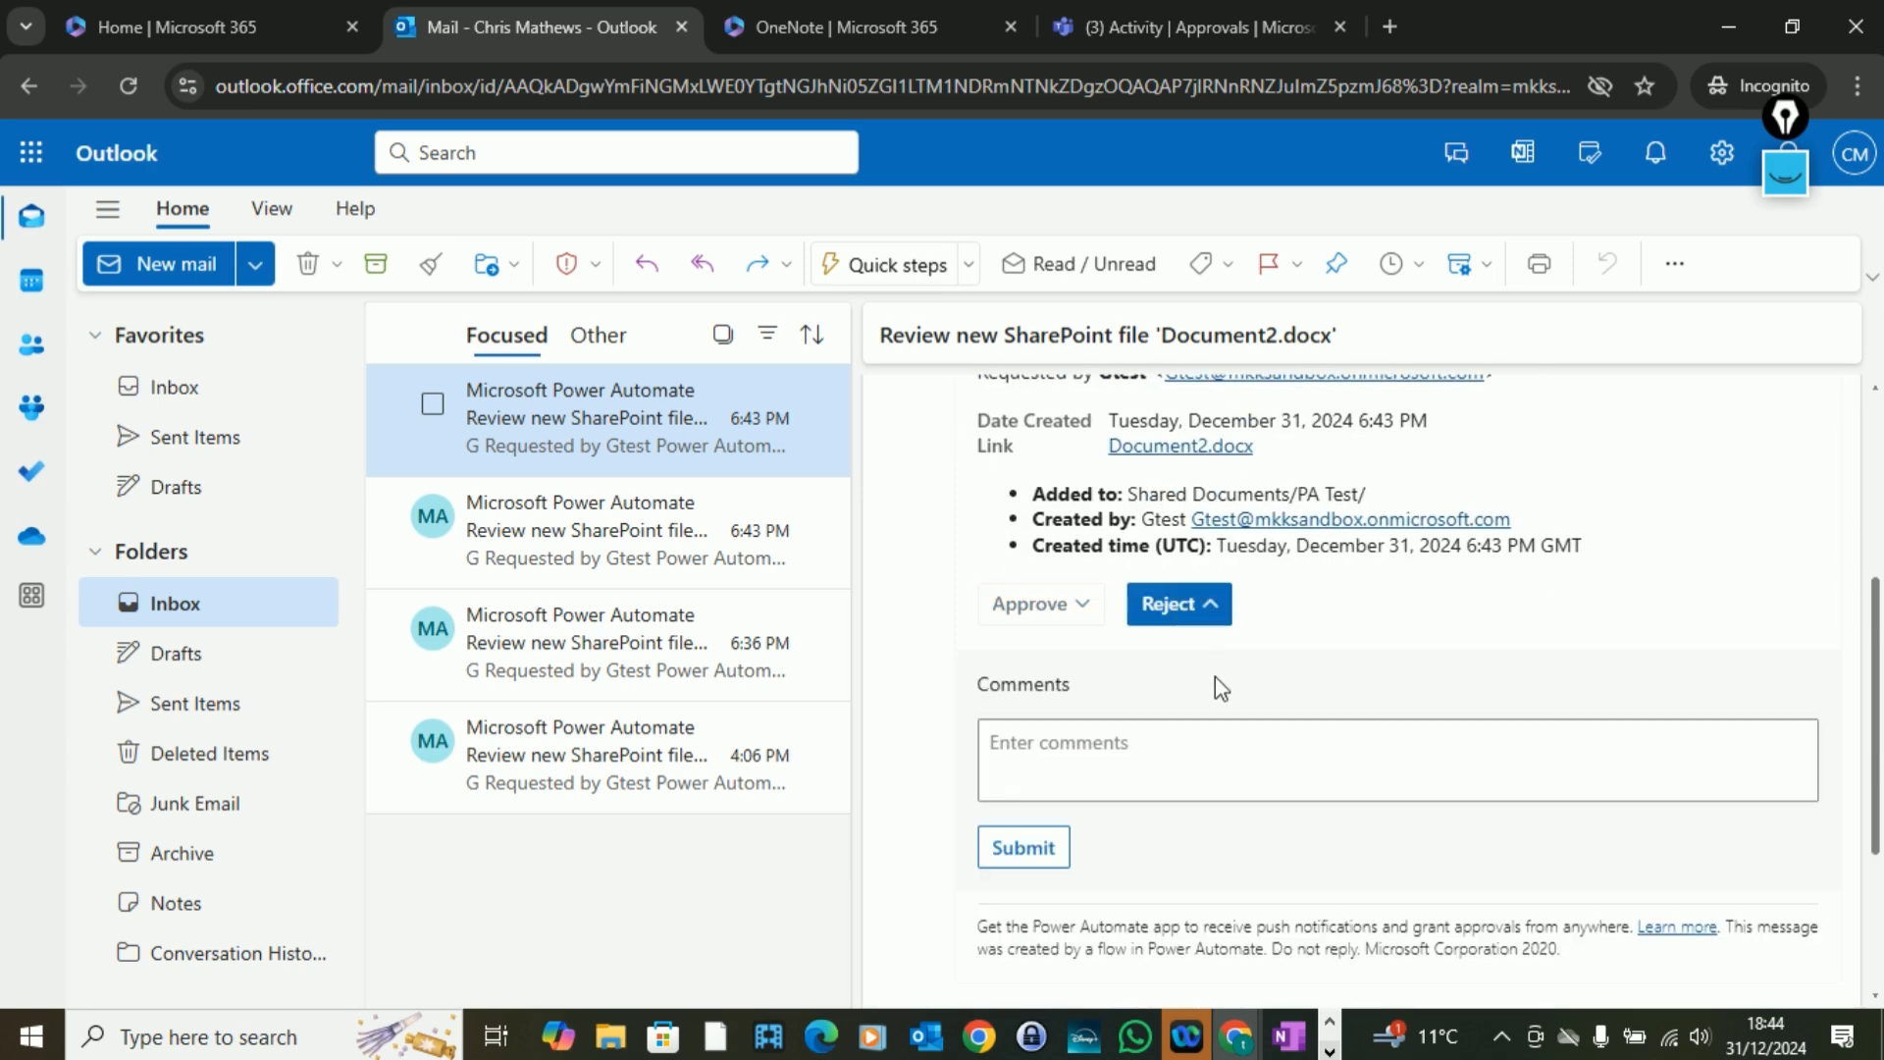
pyautogui.click(1114, 743)
pyautogui.write('N')
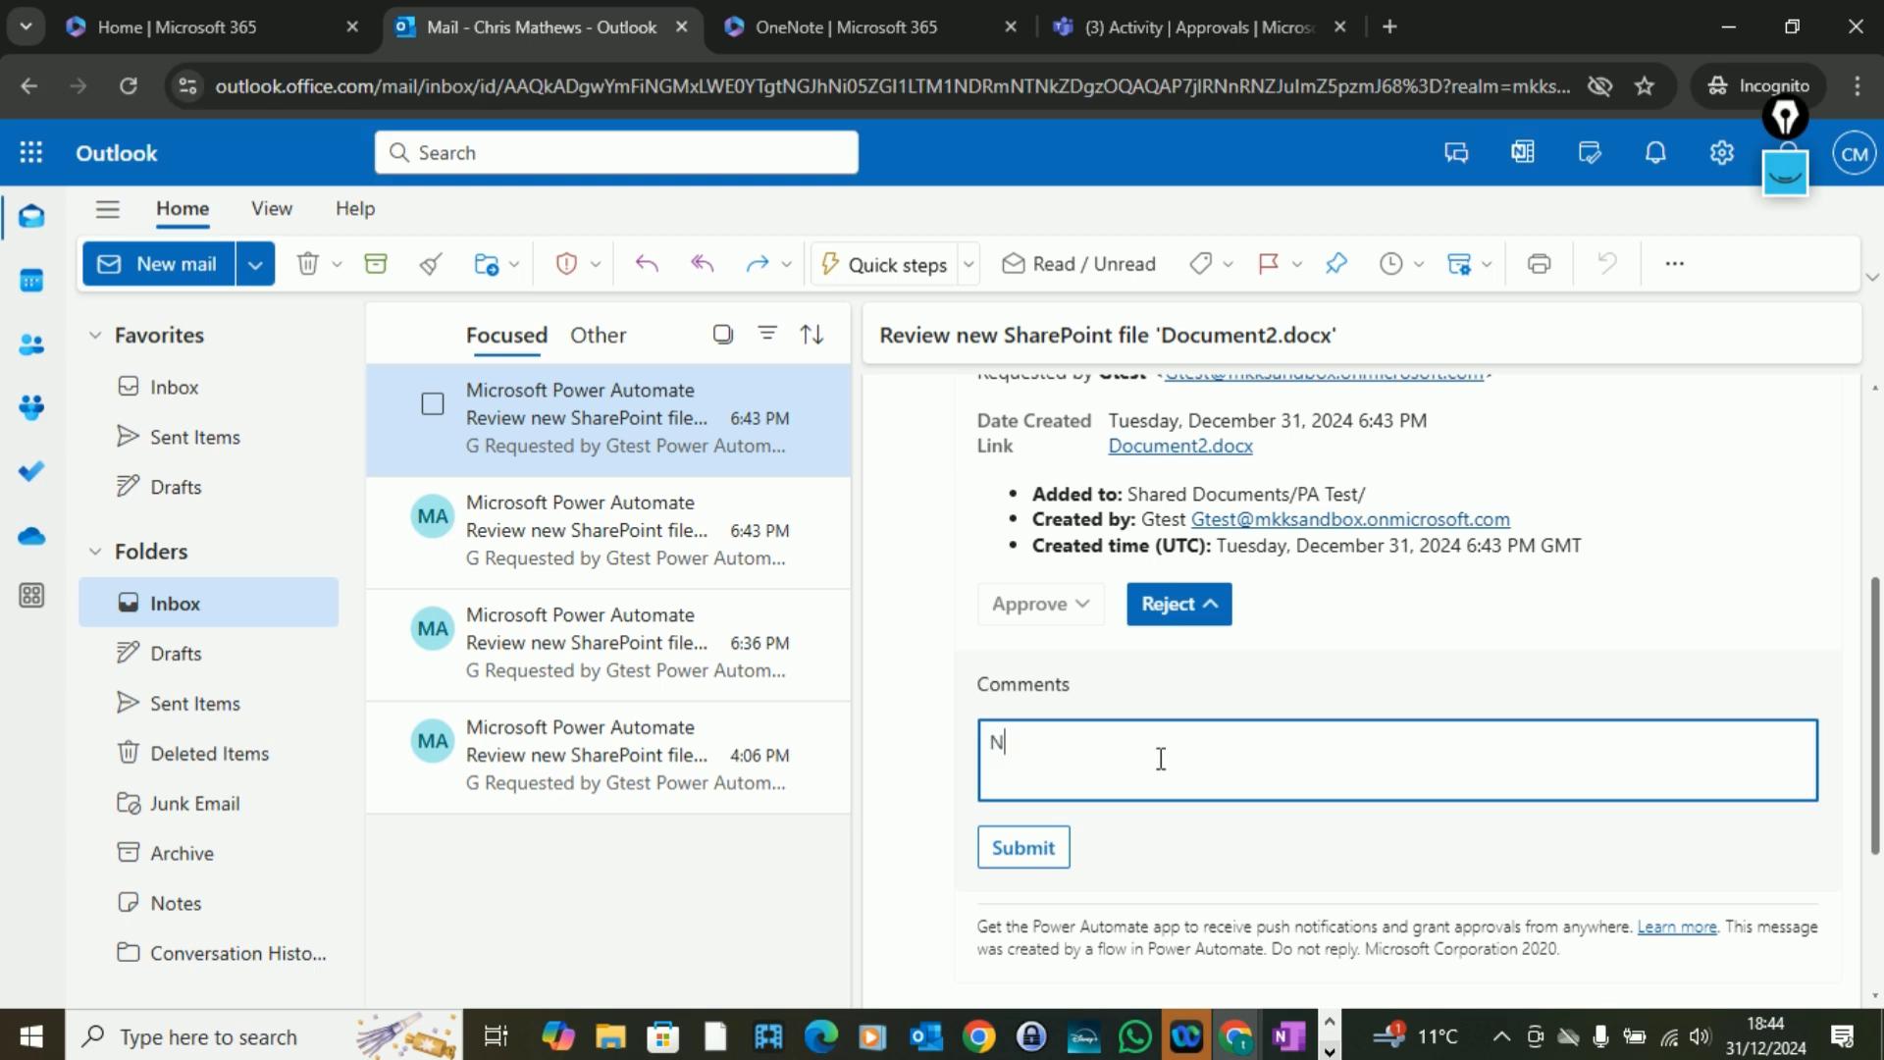
pyautogui.write('ot happy with document, so reject')
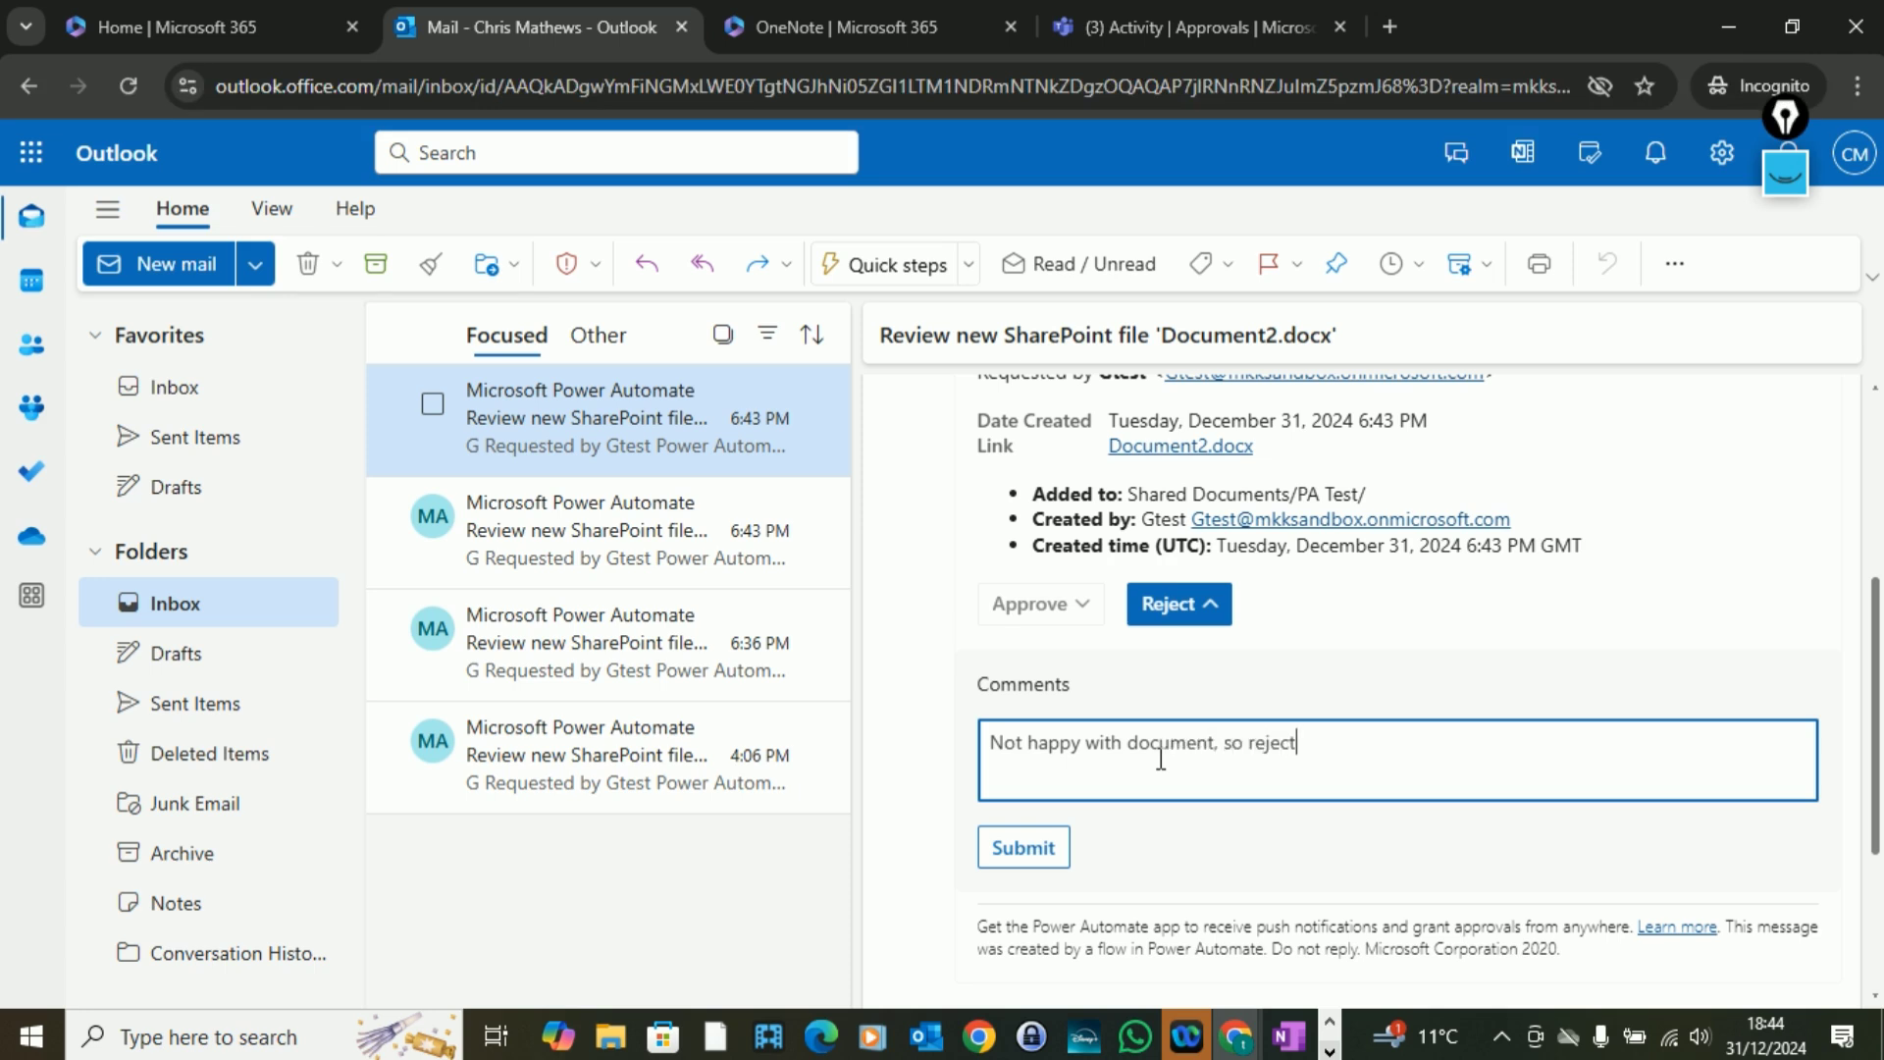
pyautogui.write('ing it .')
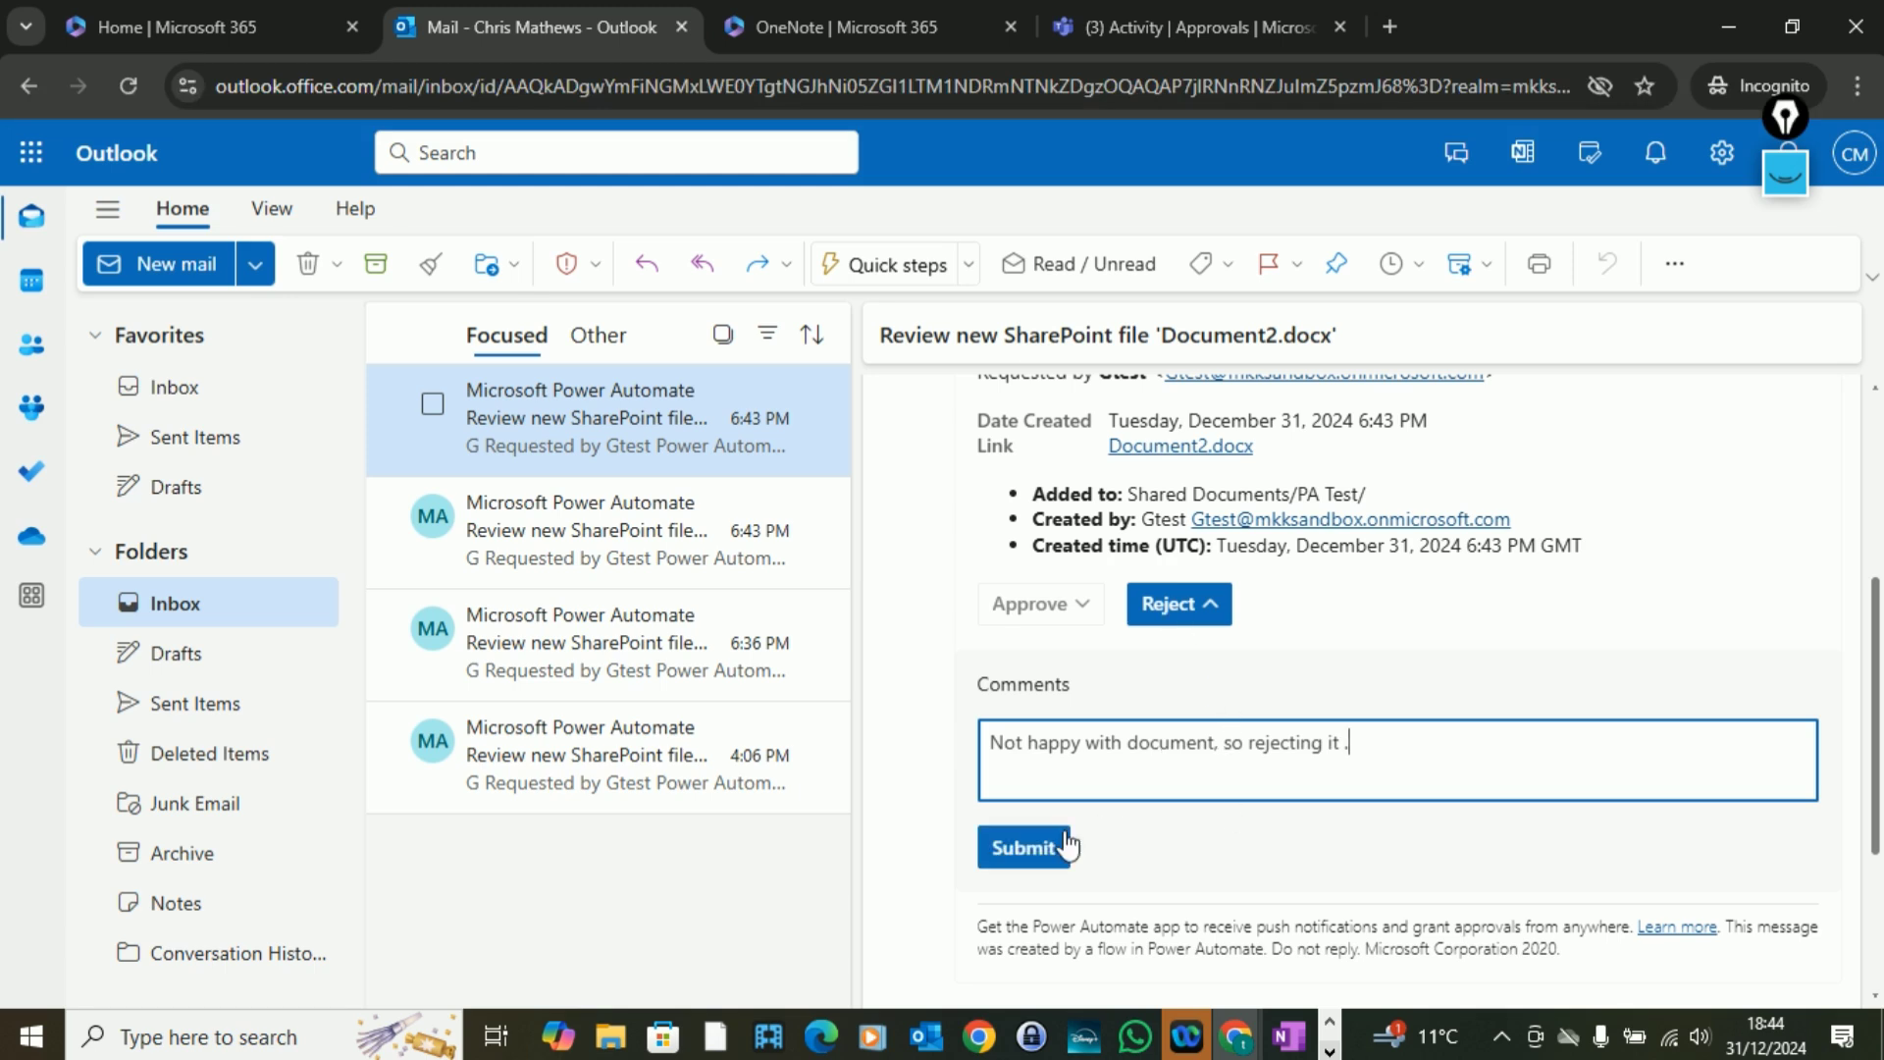
pyautogui.click(1046, 861)
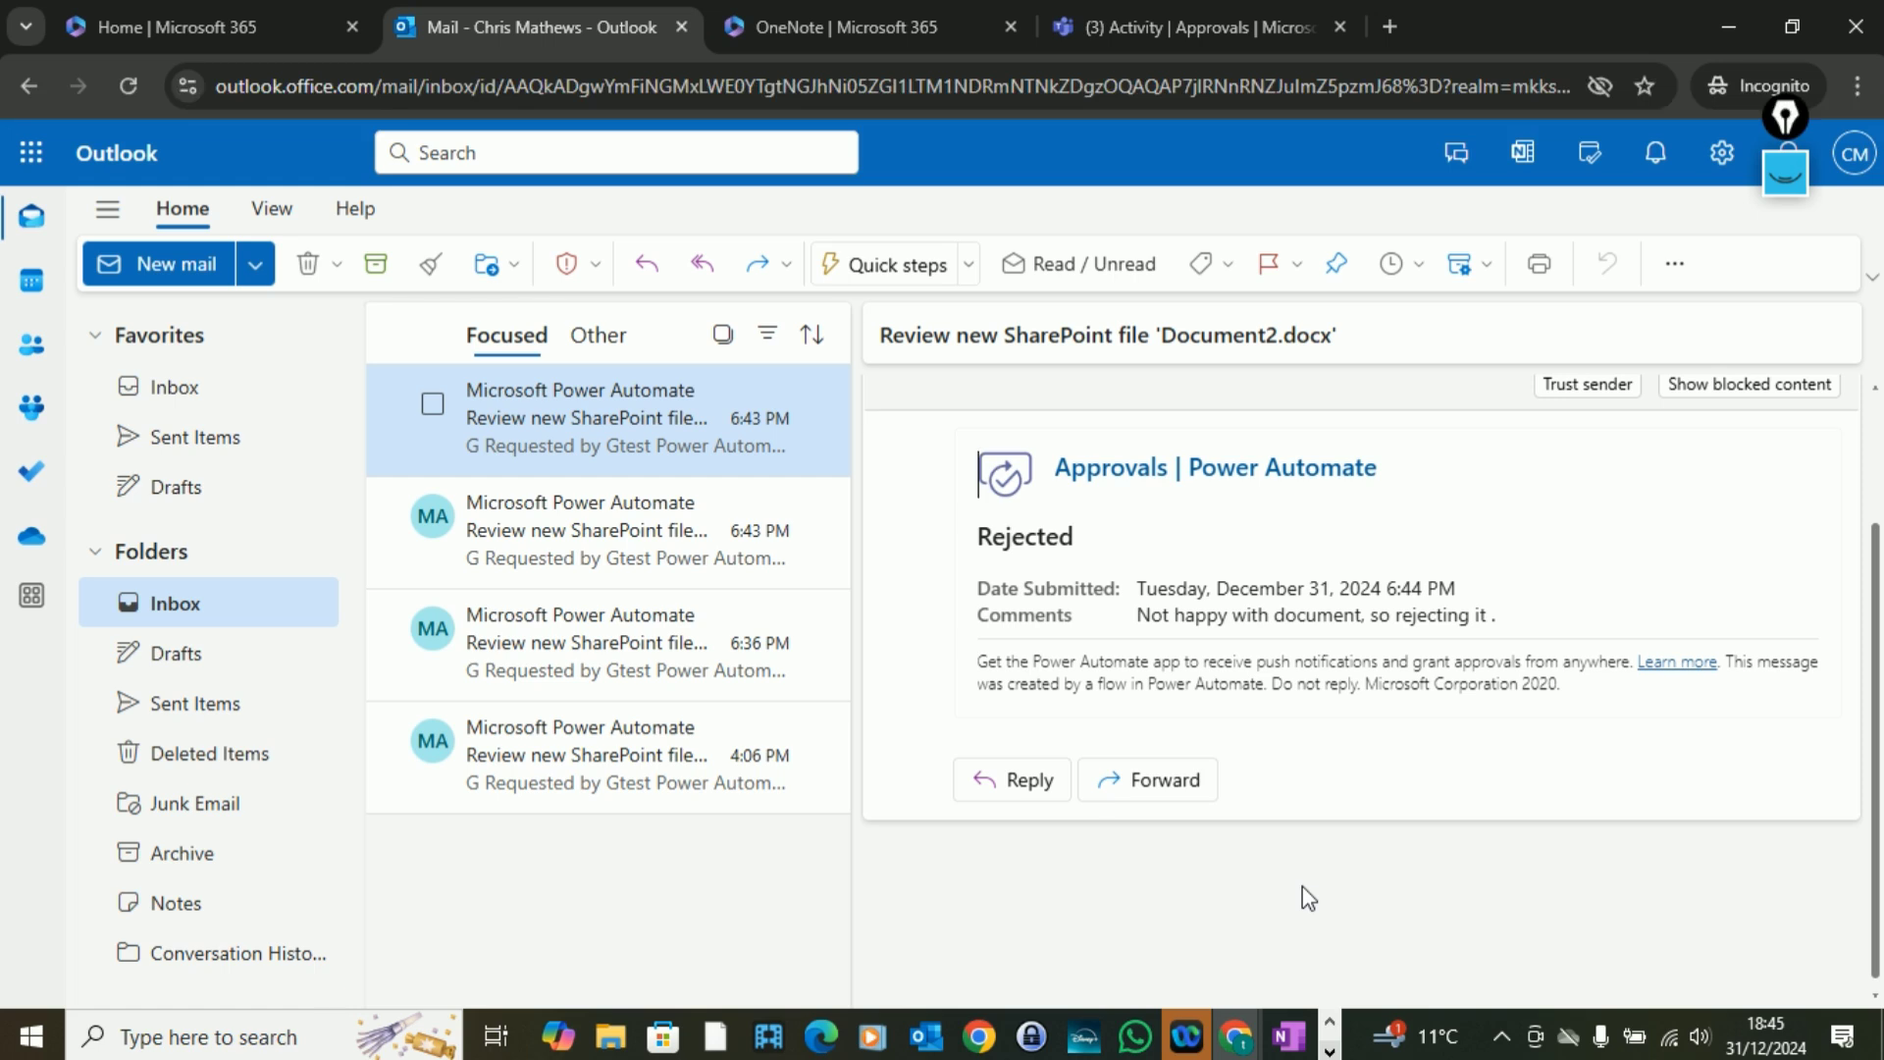
# - Return to Teams, close the old request details and review the final-status notification for Document2.docx, highlighting the approver's comment
pyautogui.click(1209, 26)
pyautogui.click(1583, 348)
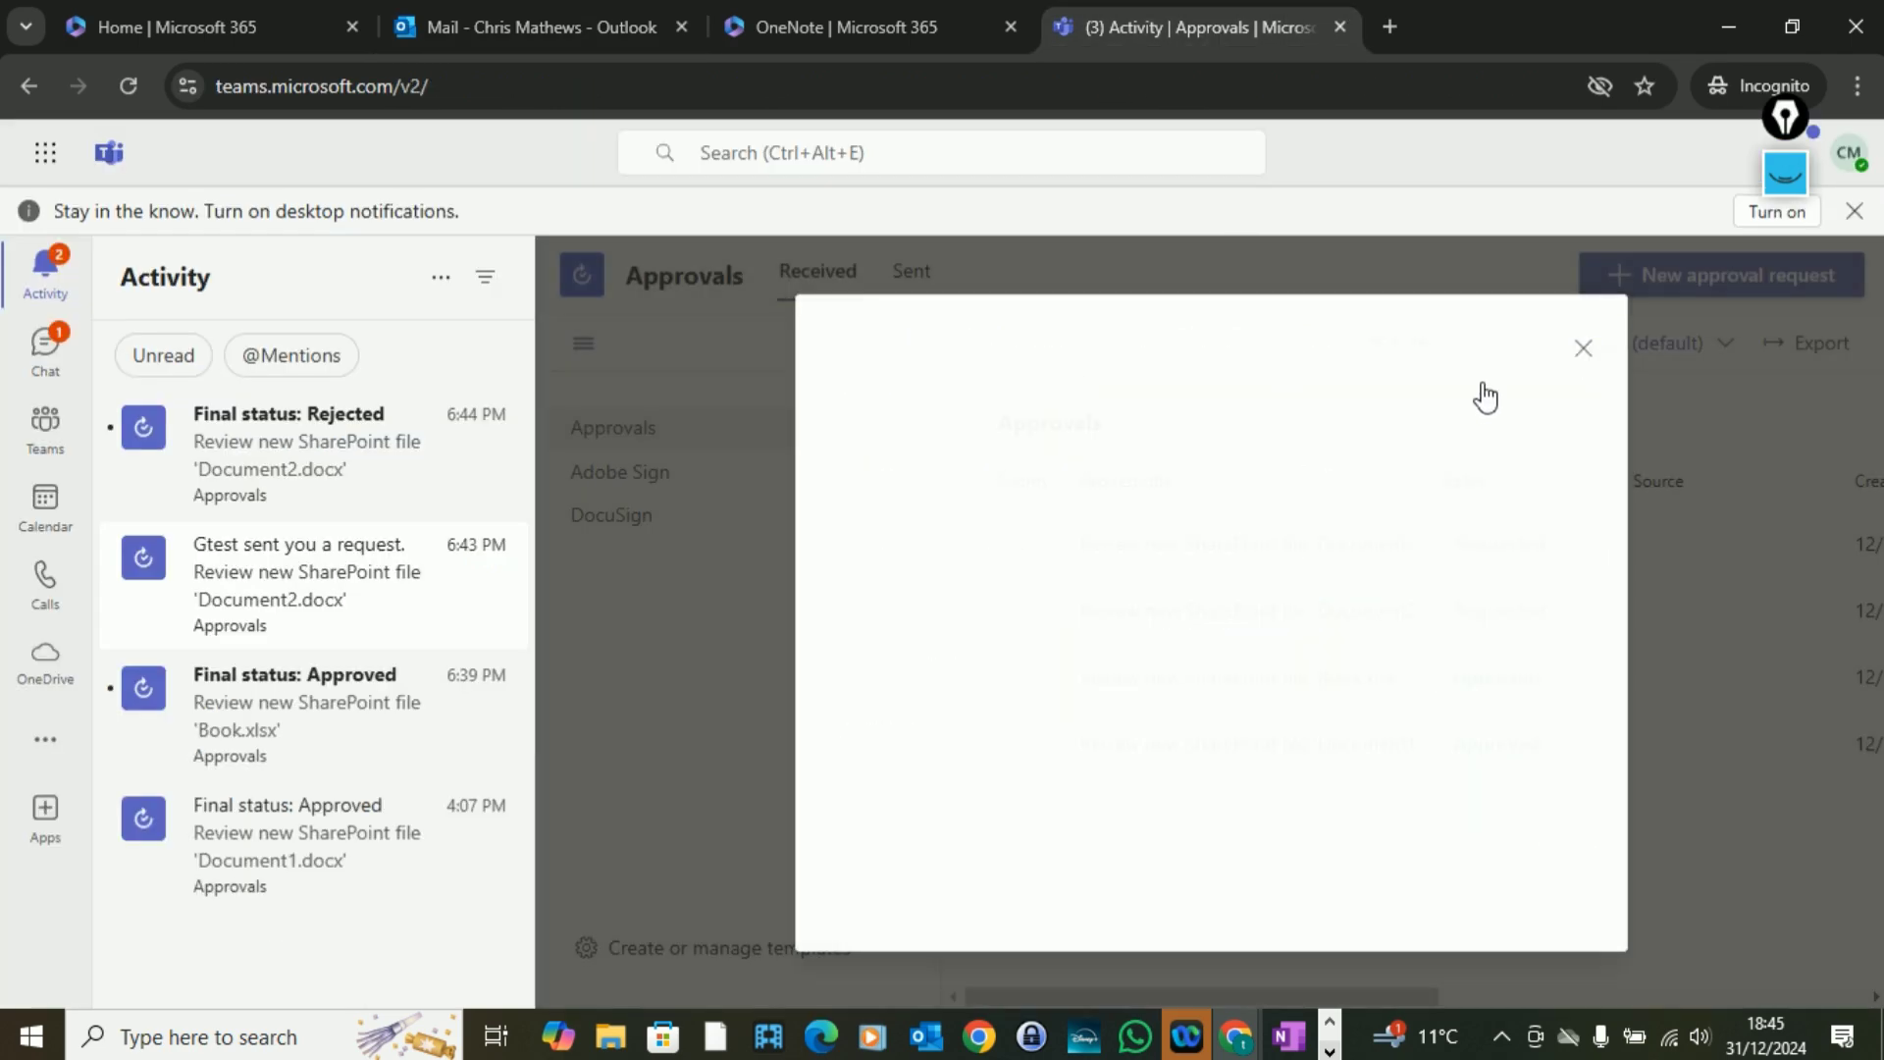
pyautogui.click(263, 456)
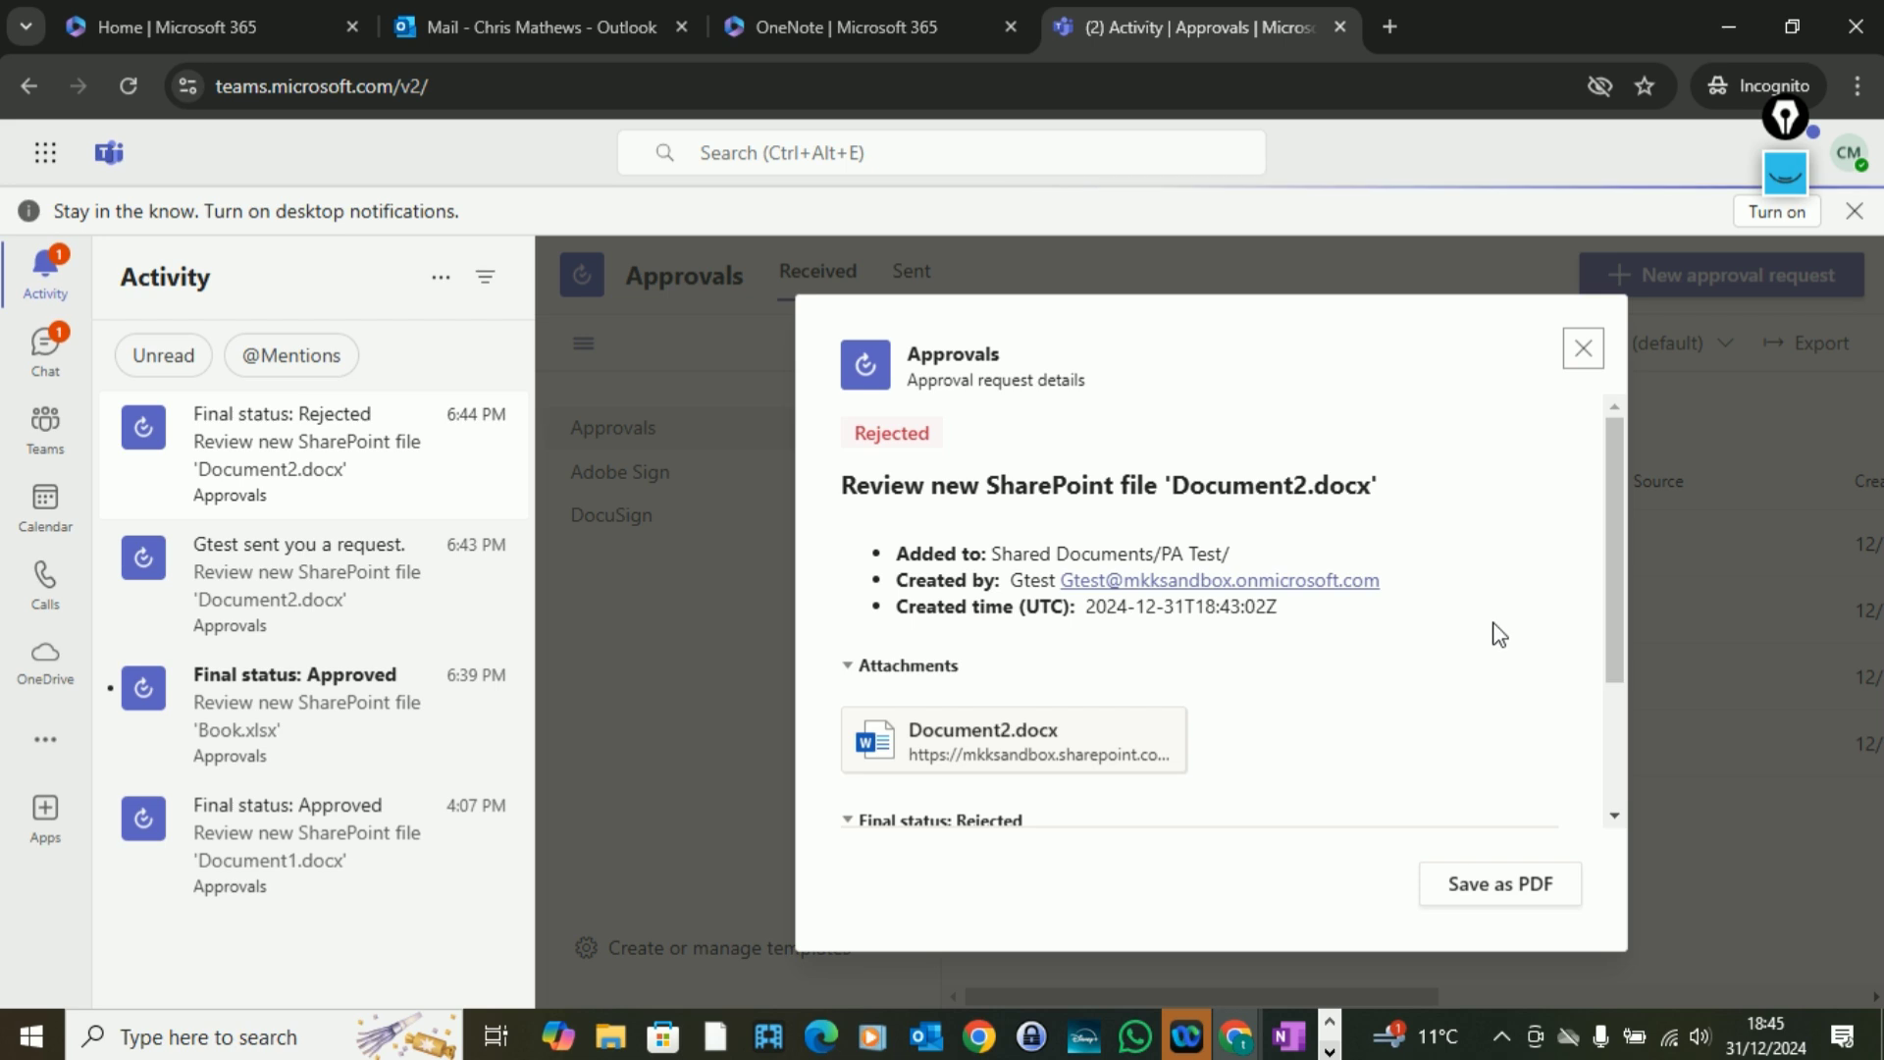
pyautogui.scroll(-2, 1312, 639)
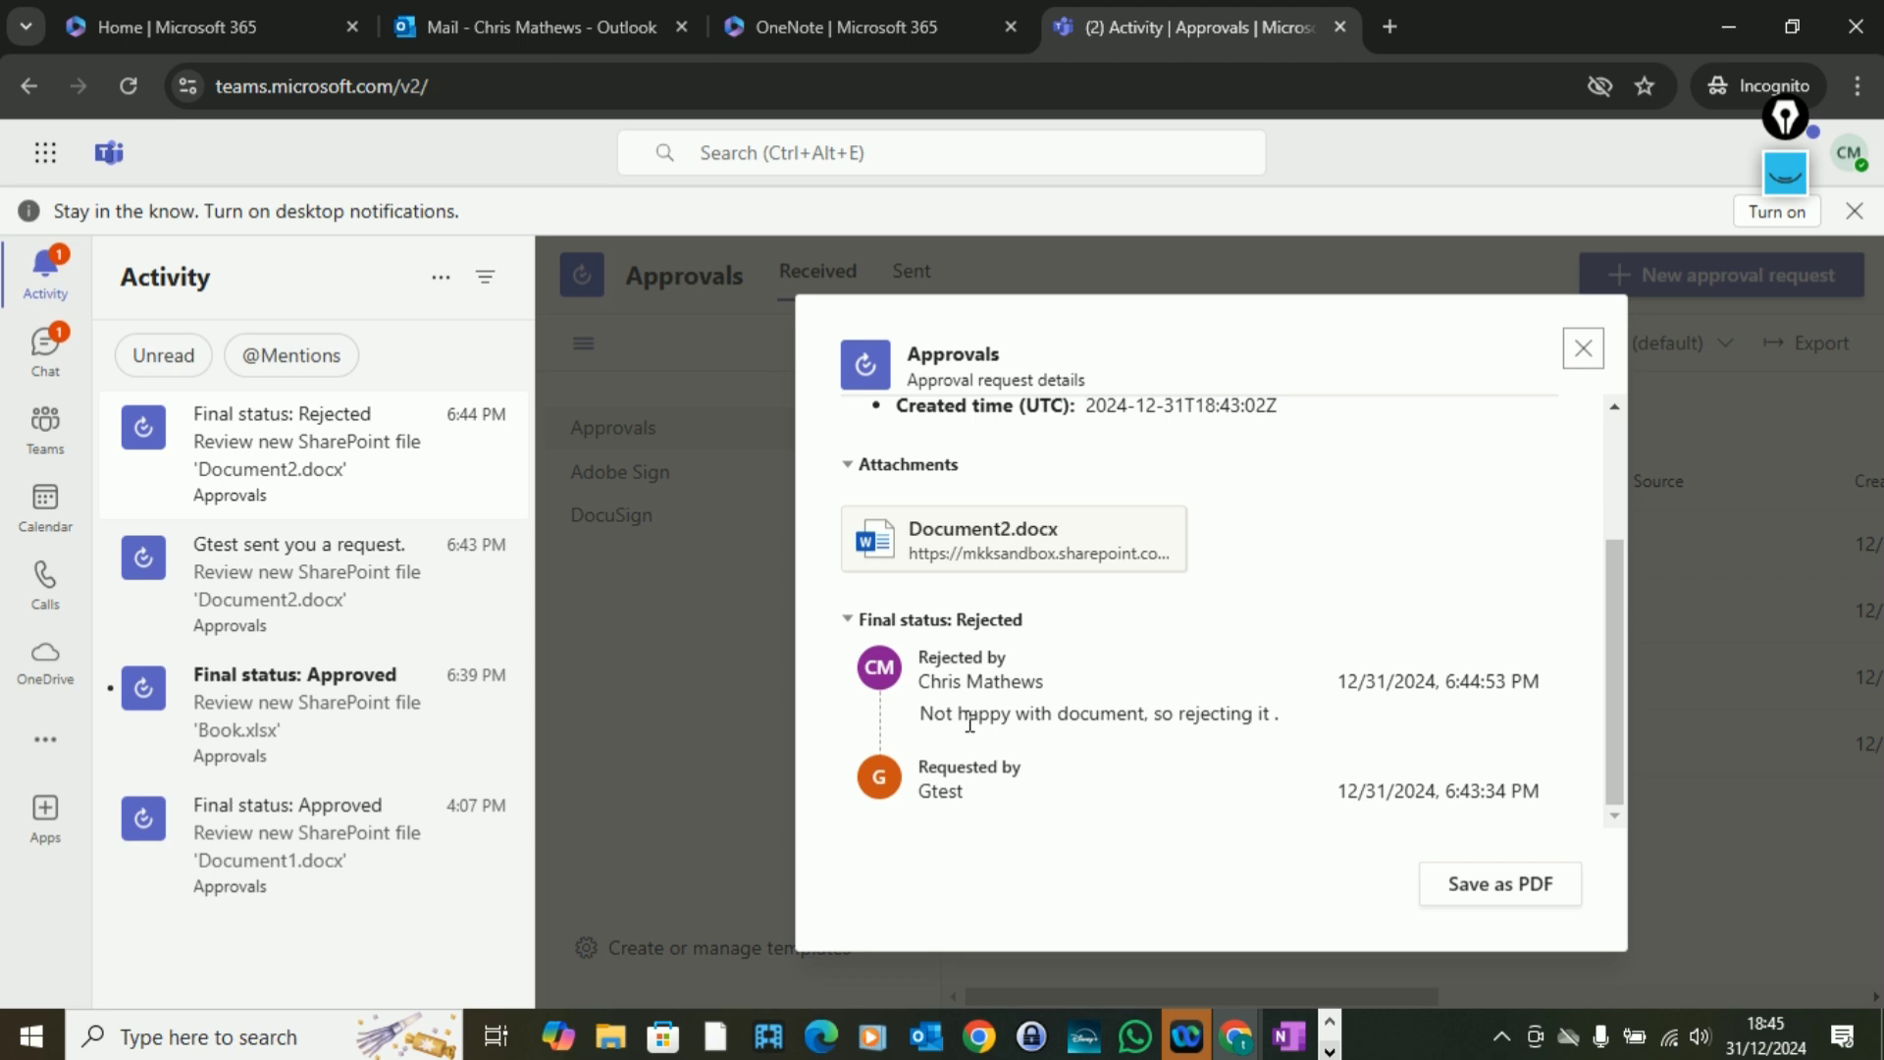
pyautogui.moveTo(933, 718); pyautogui.dragTo(1280, 726)
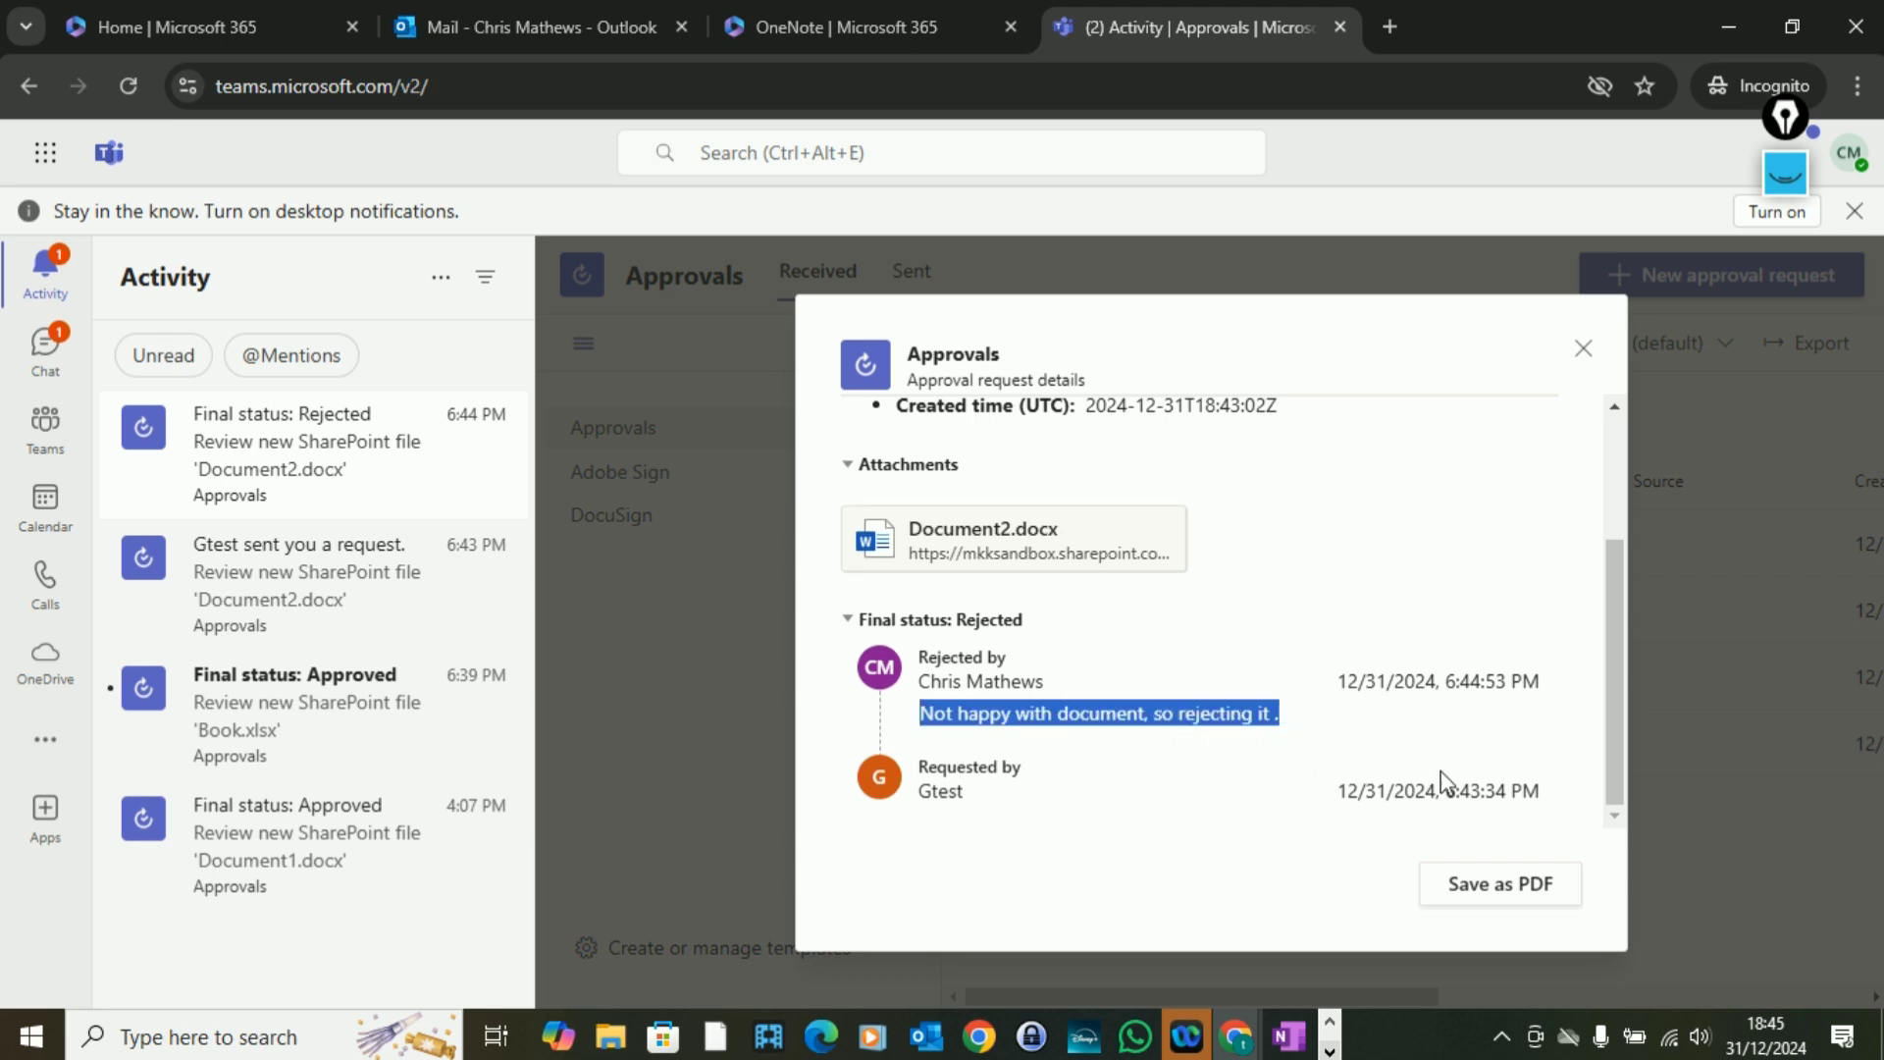
pyautogui.scroll(2, 1411, 756)
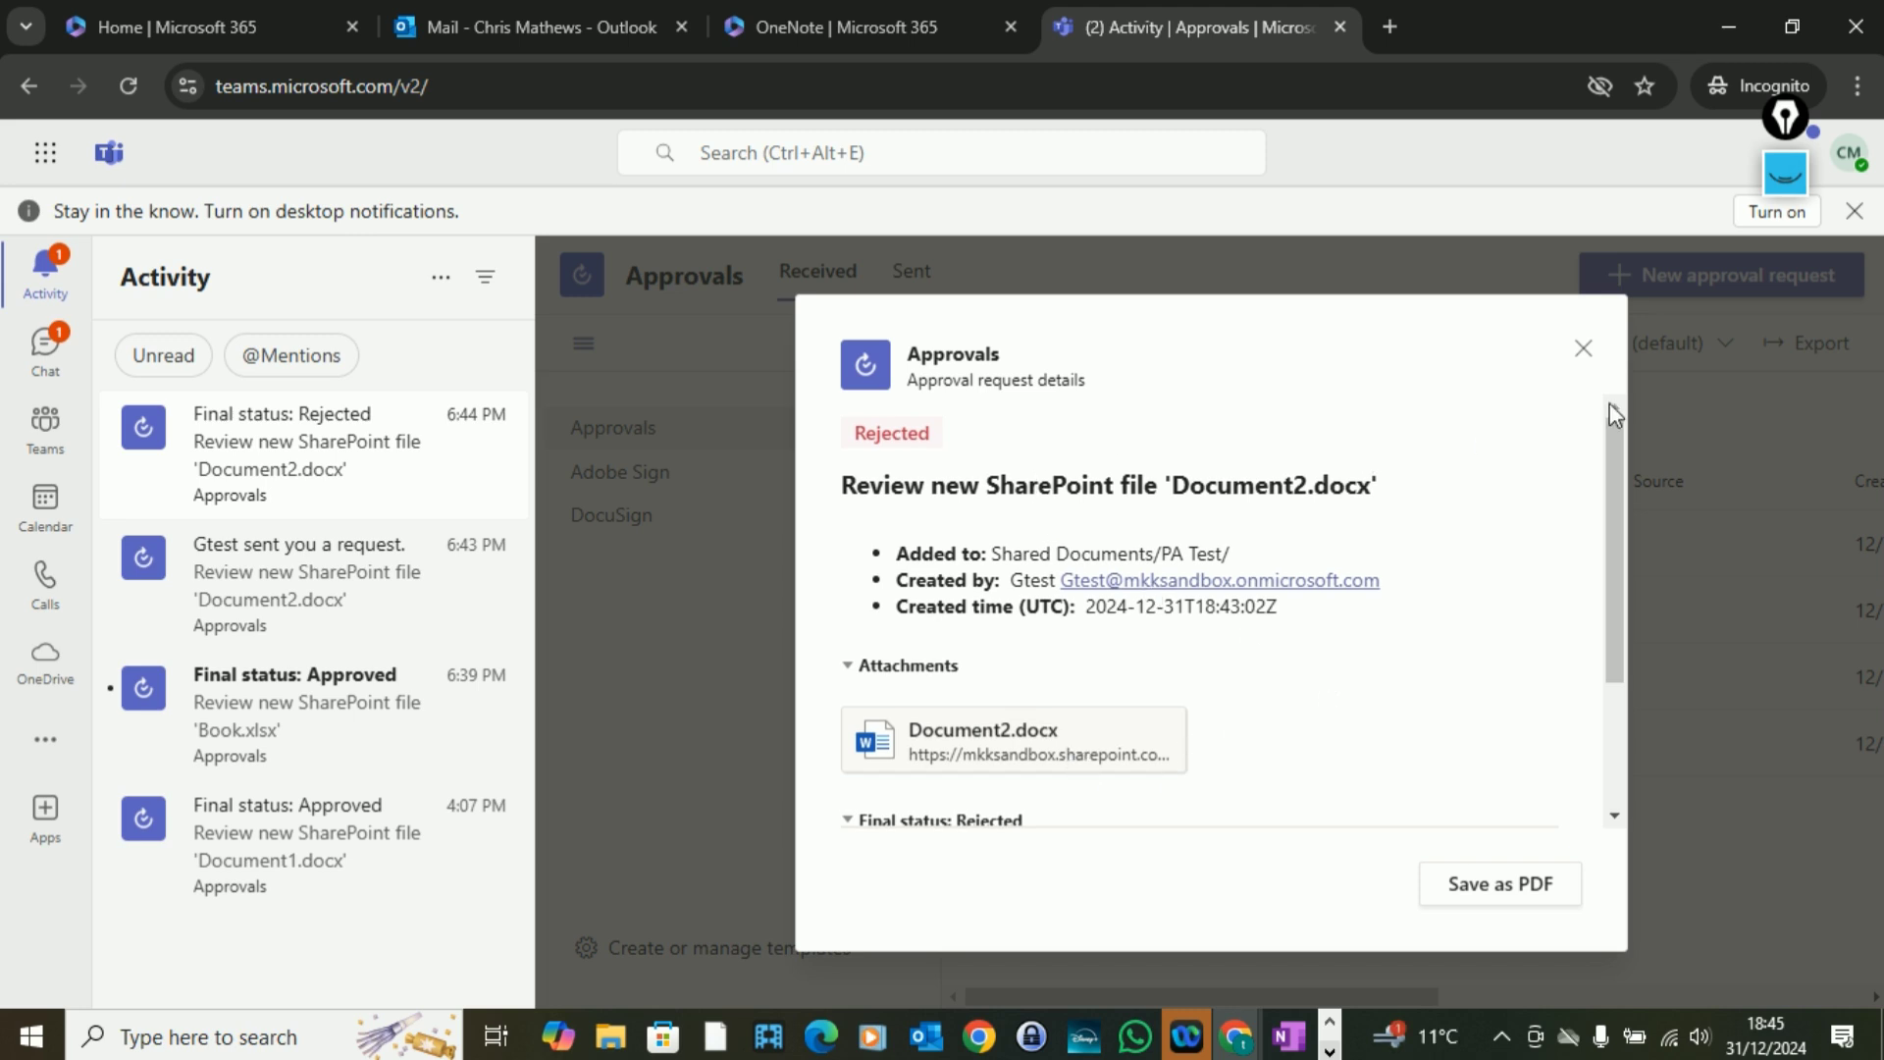
# - Close the Document2.docx request details, switch to Power Automate and examine the flow run from the trigger down to the condition's branches
pyautogui.click(1584, 353)
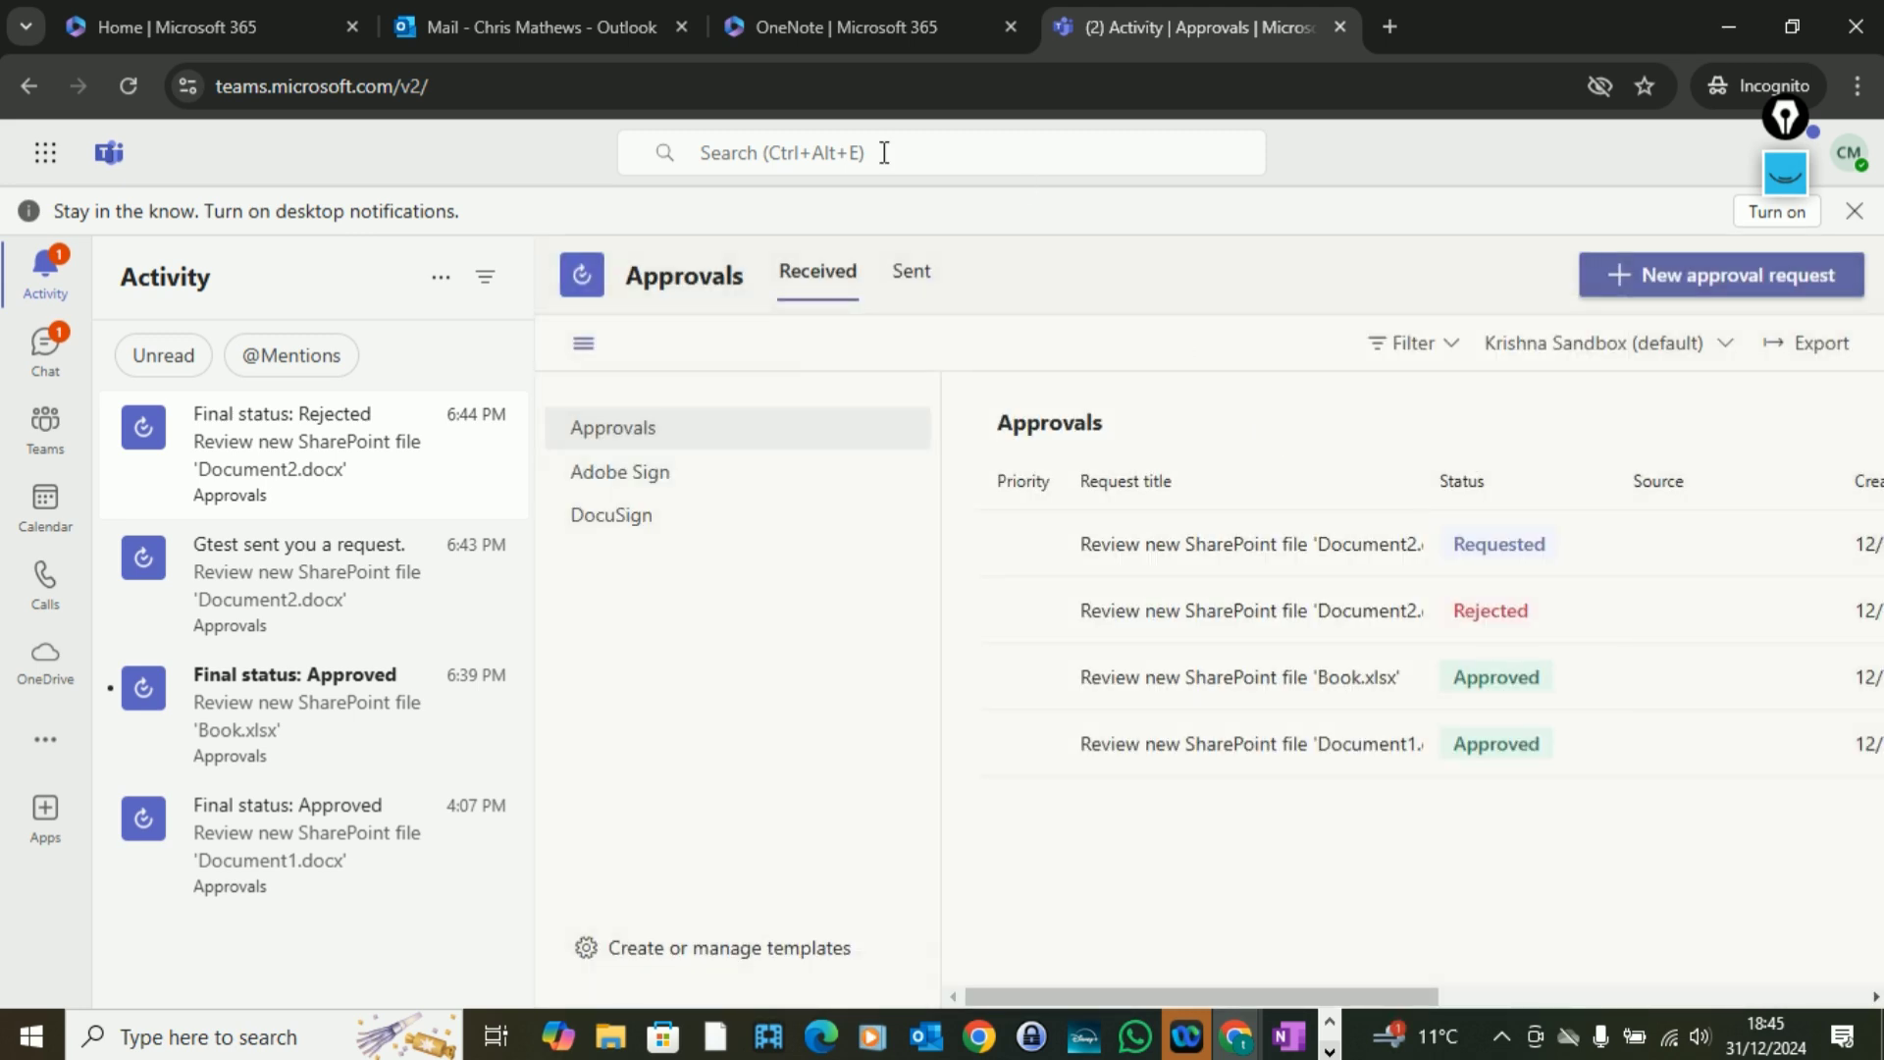
pyautogui.click(1237, 1037)
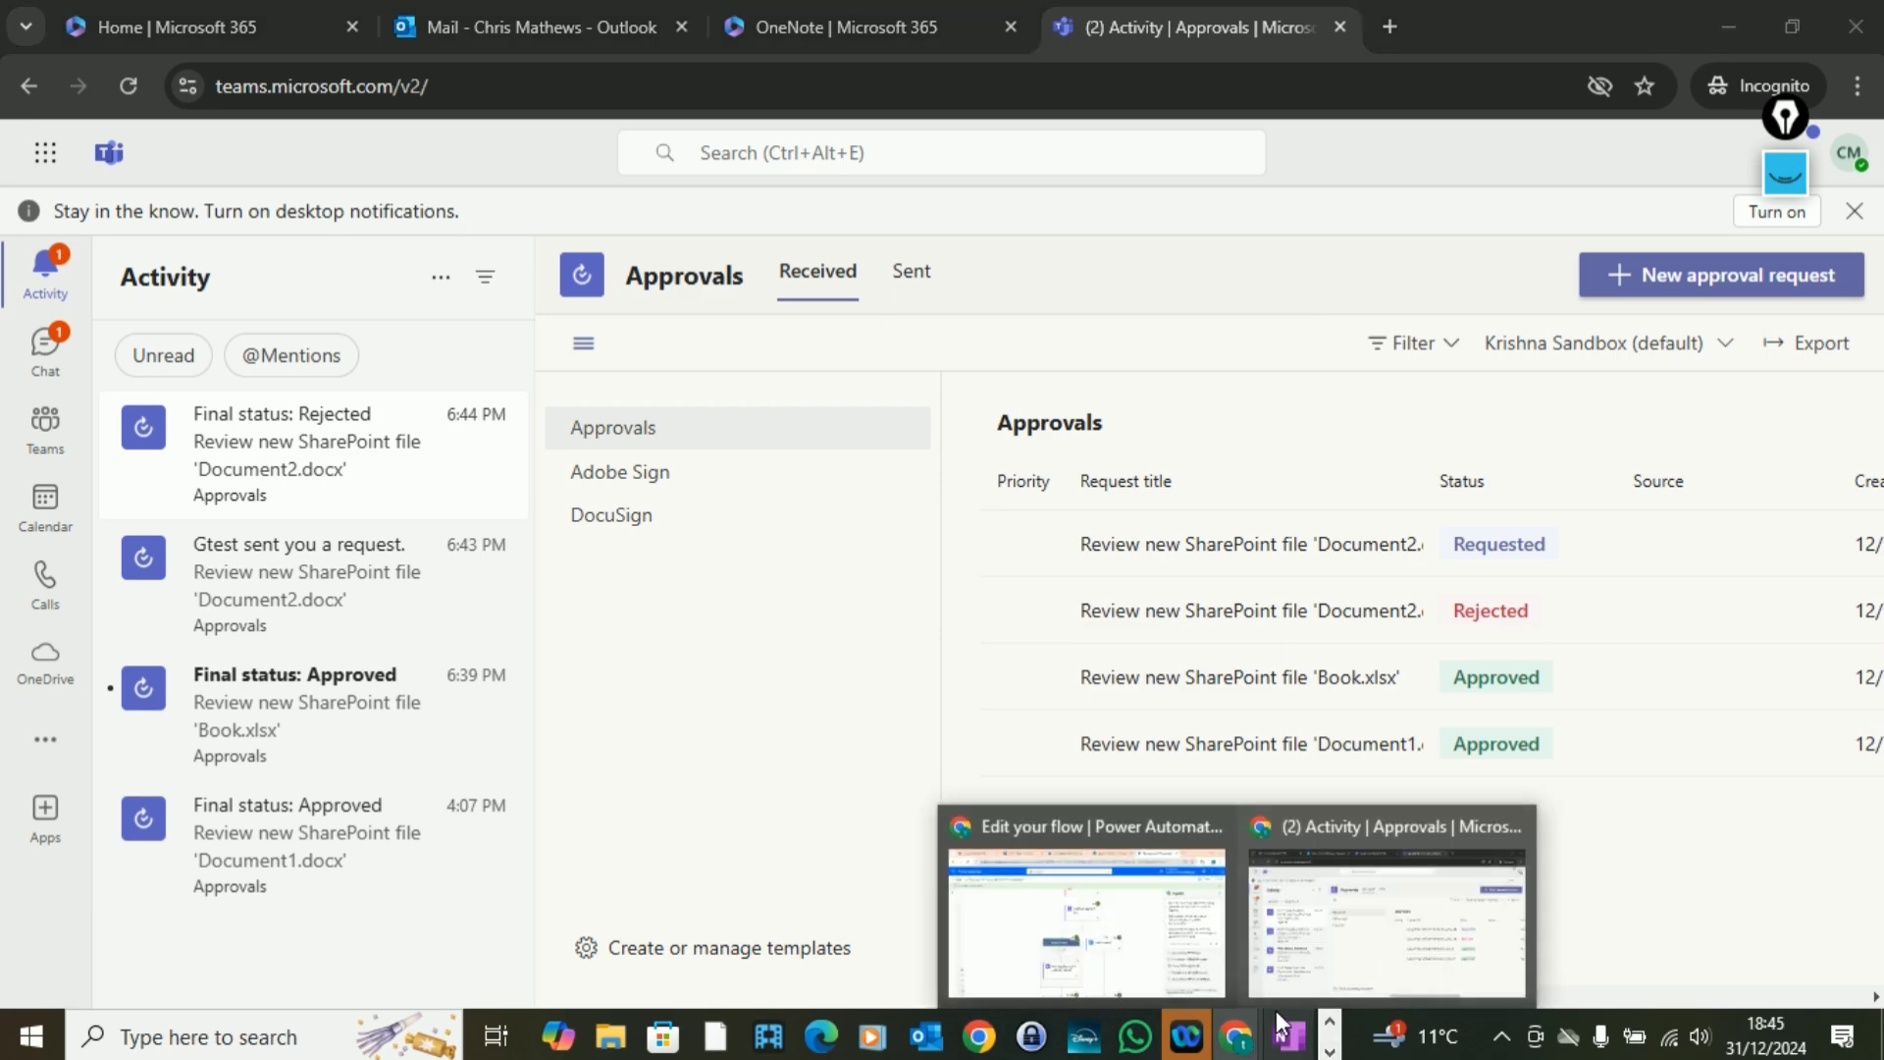
pyautogui.click(1142, 959)
pyautogui.scroll(4, 1242, 545)
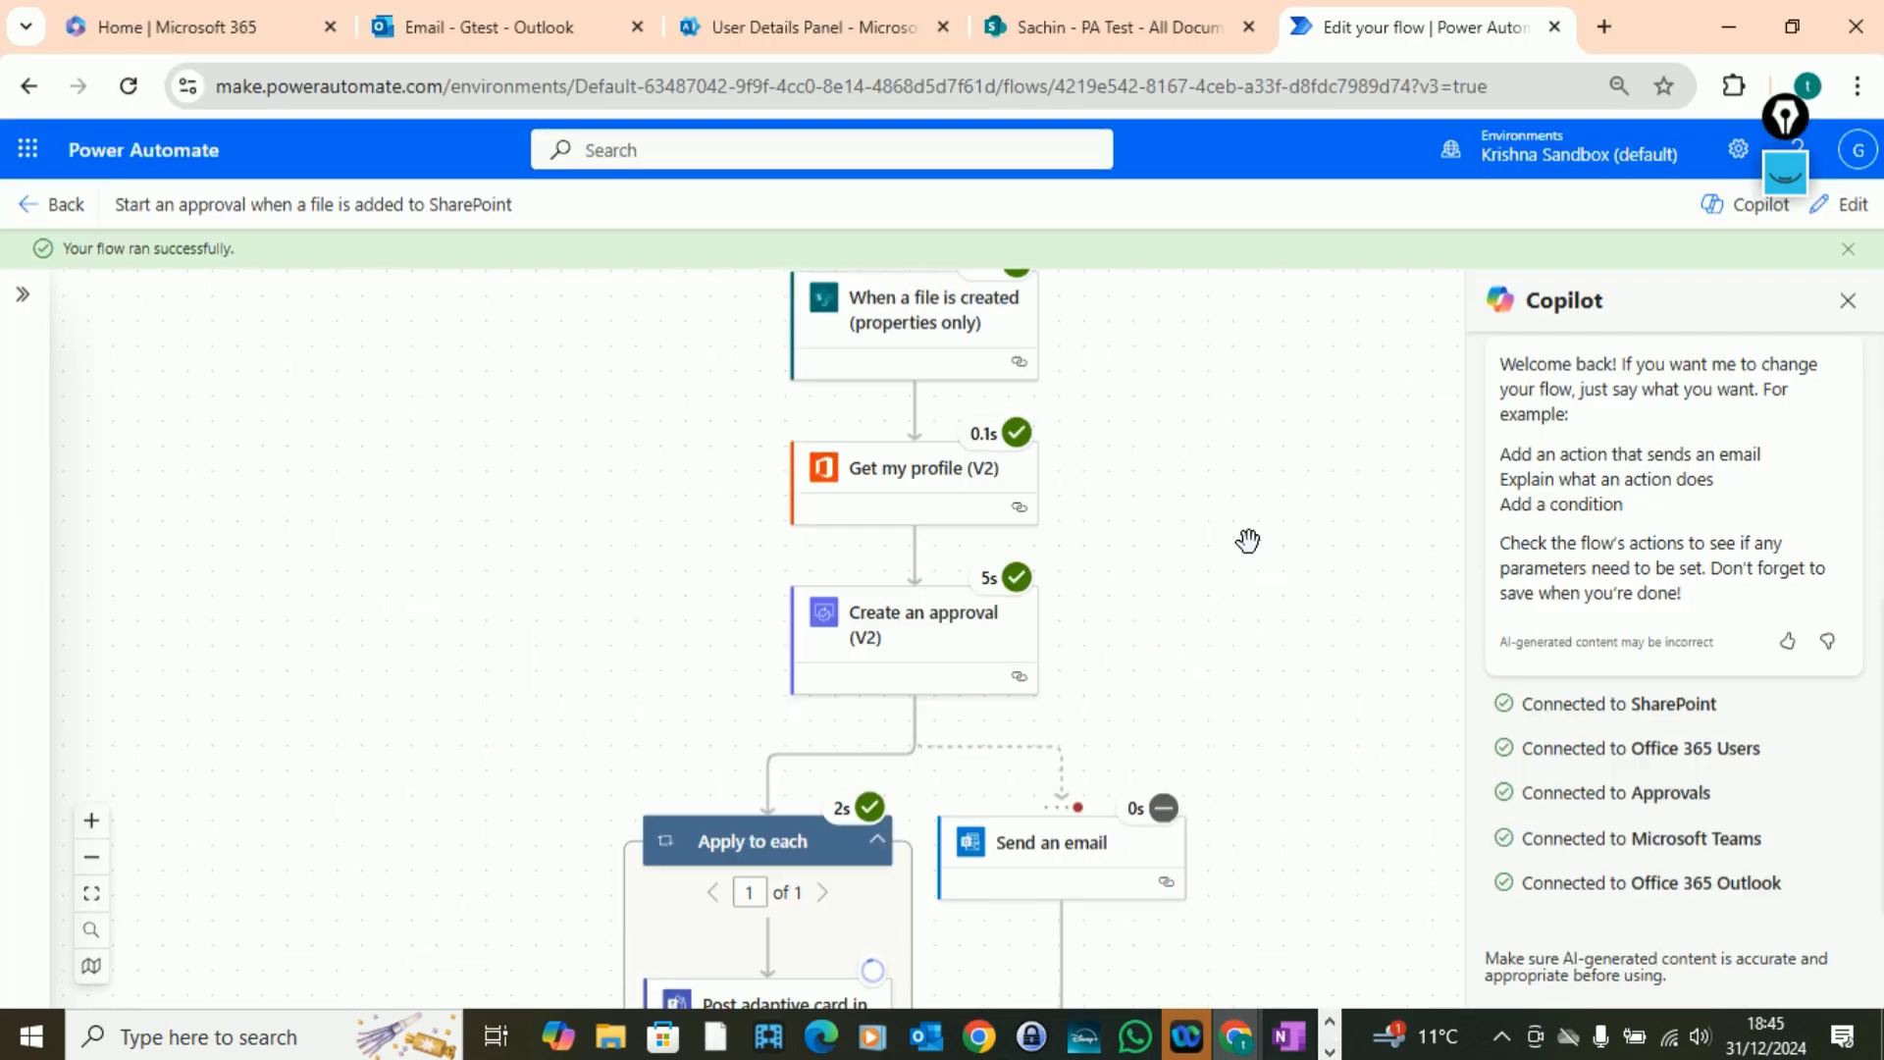
pyautogui.scroll(-3, 1056, 484)
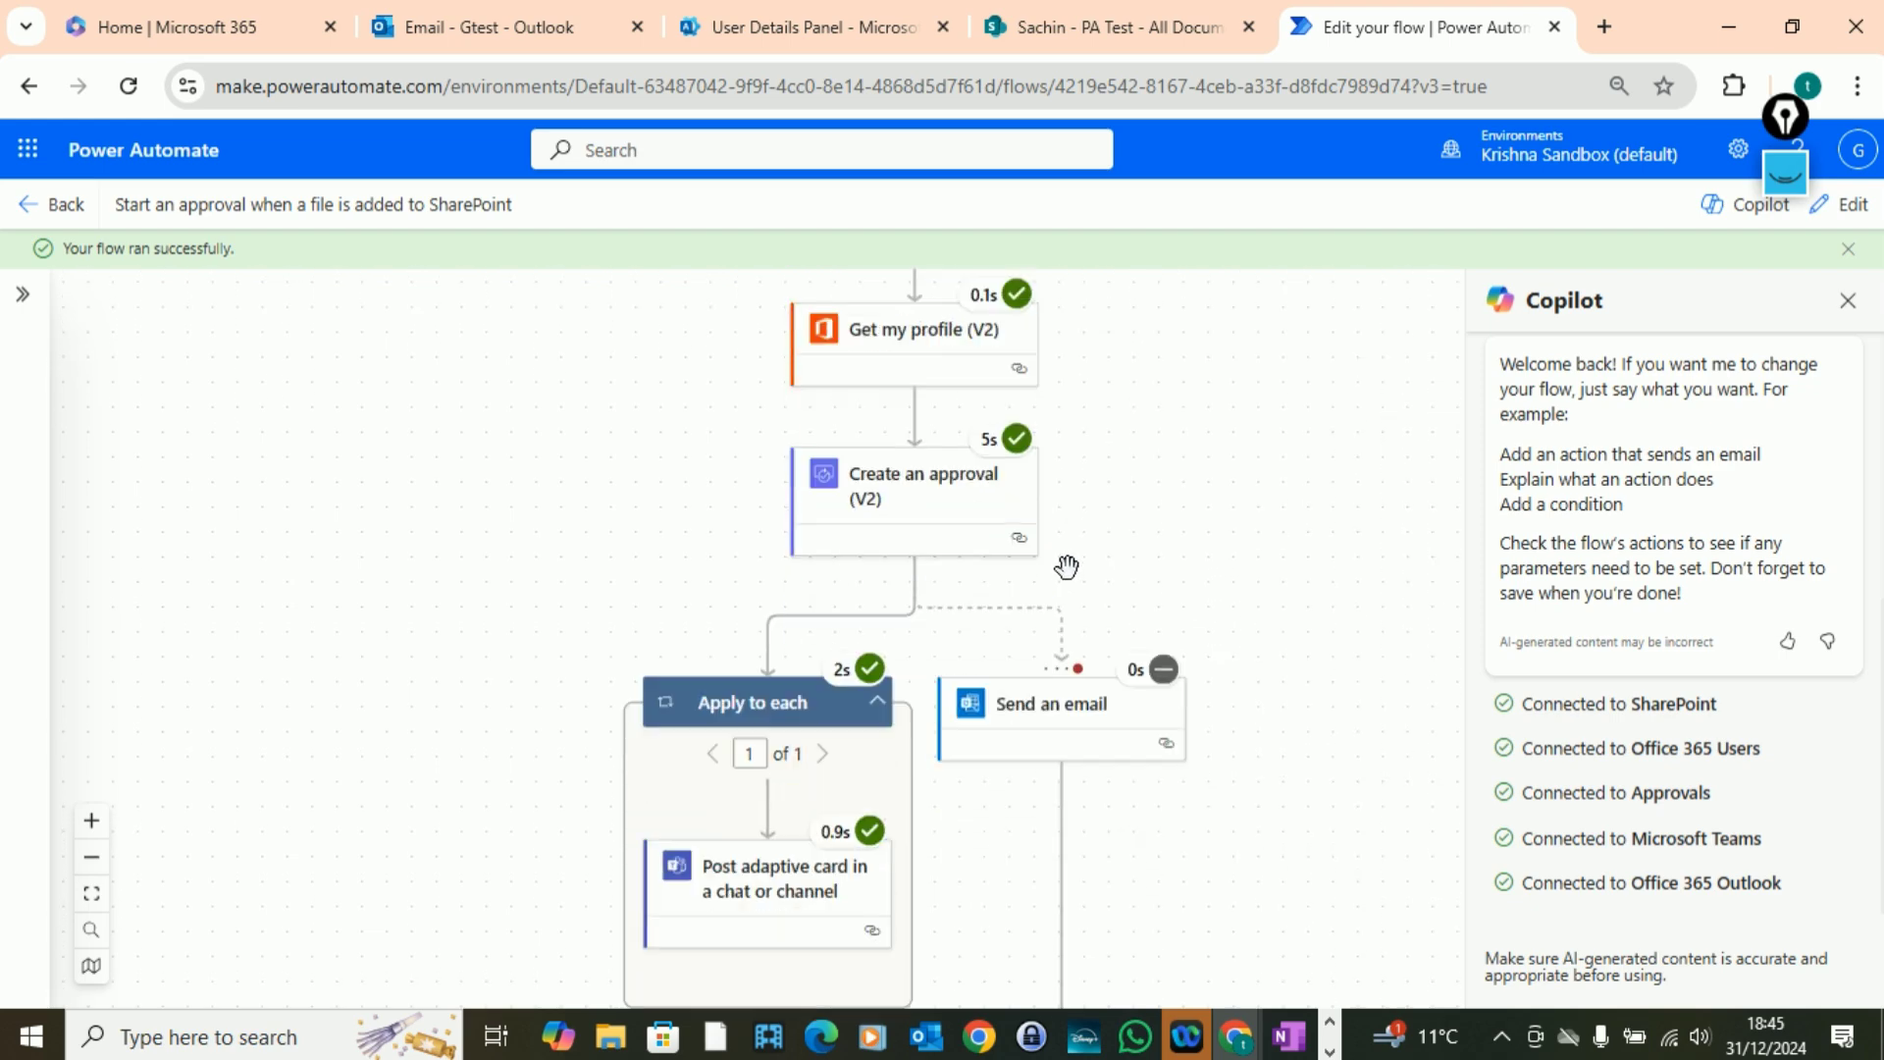
pyautogui.scroll(-1, 1051, 514)
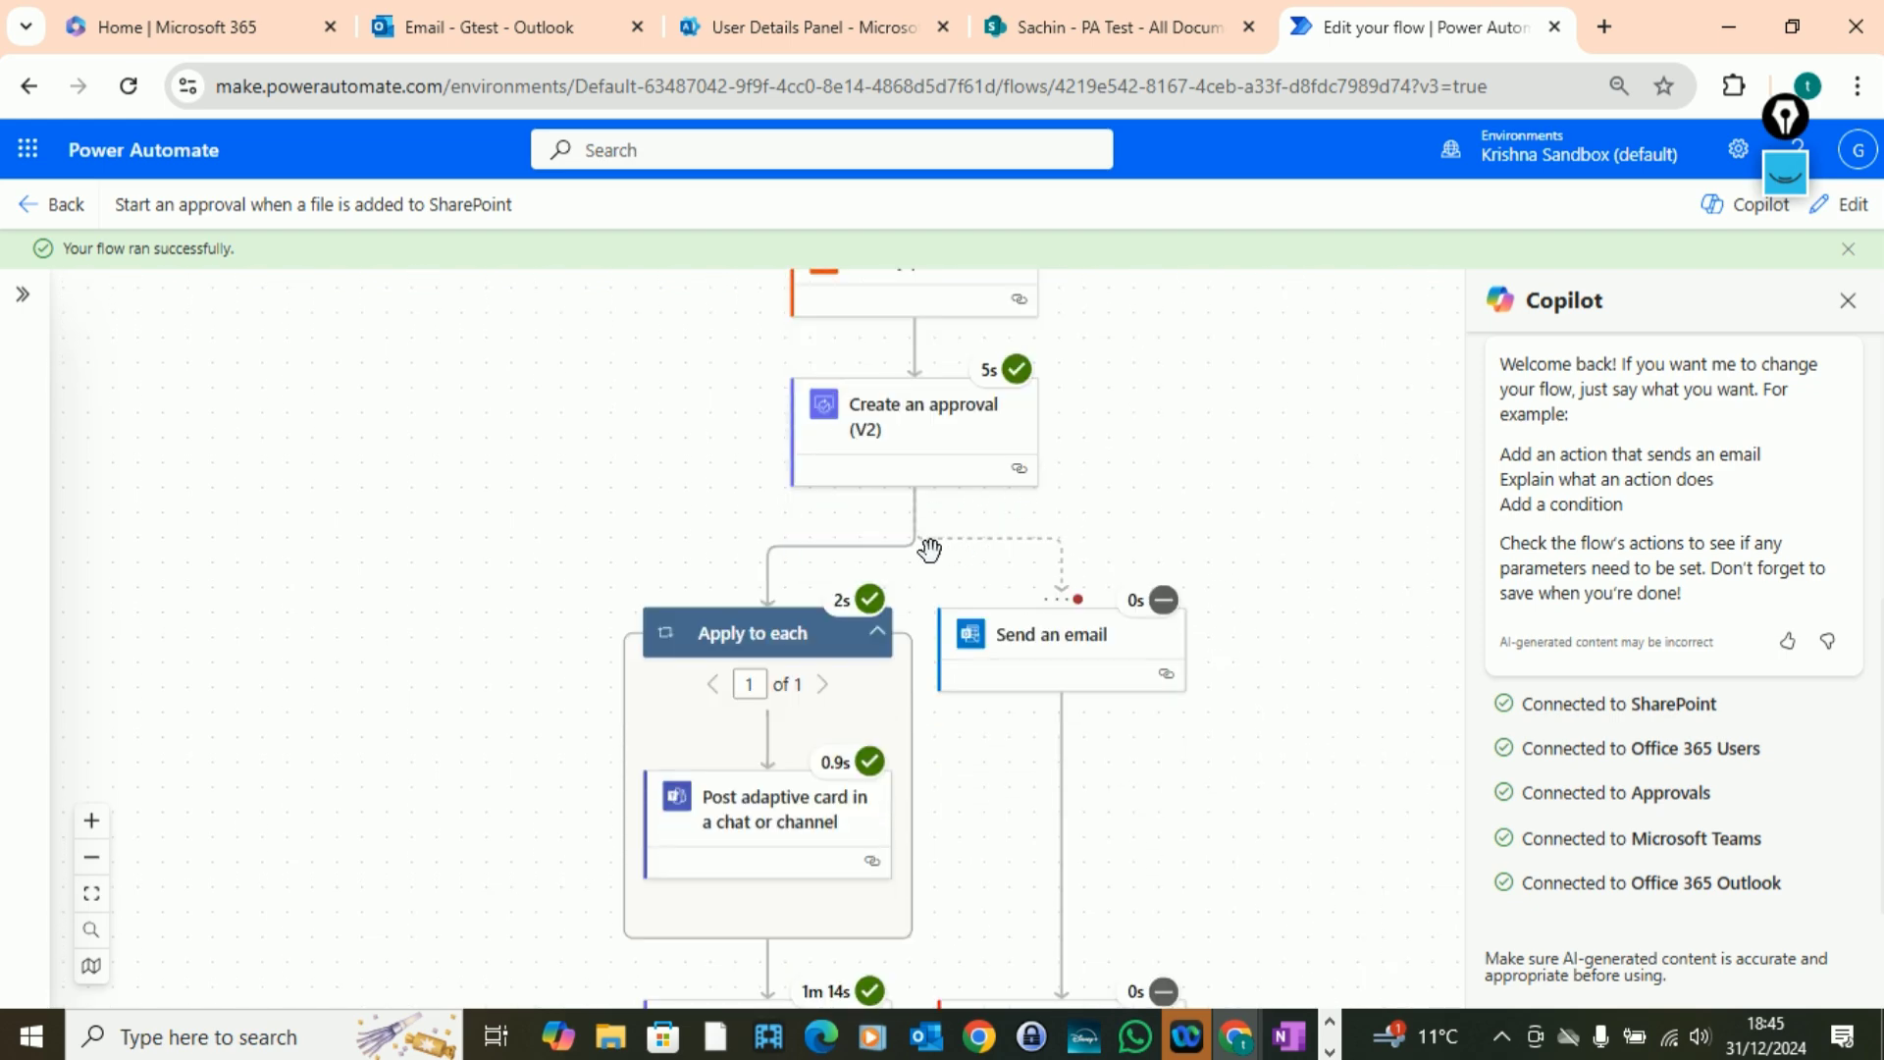
pyautogui.scroll(-1, 929, 547)
pyautogui.scroll(-5, 922, 571)
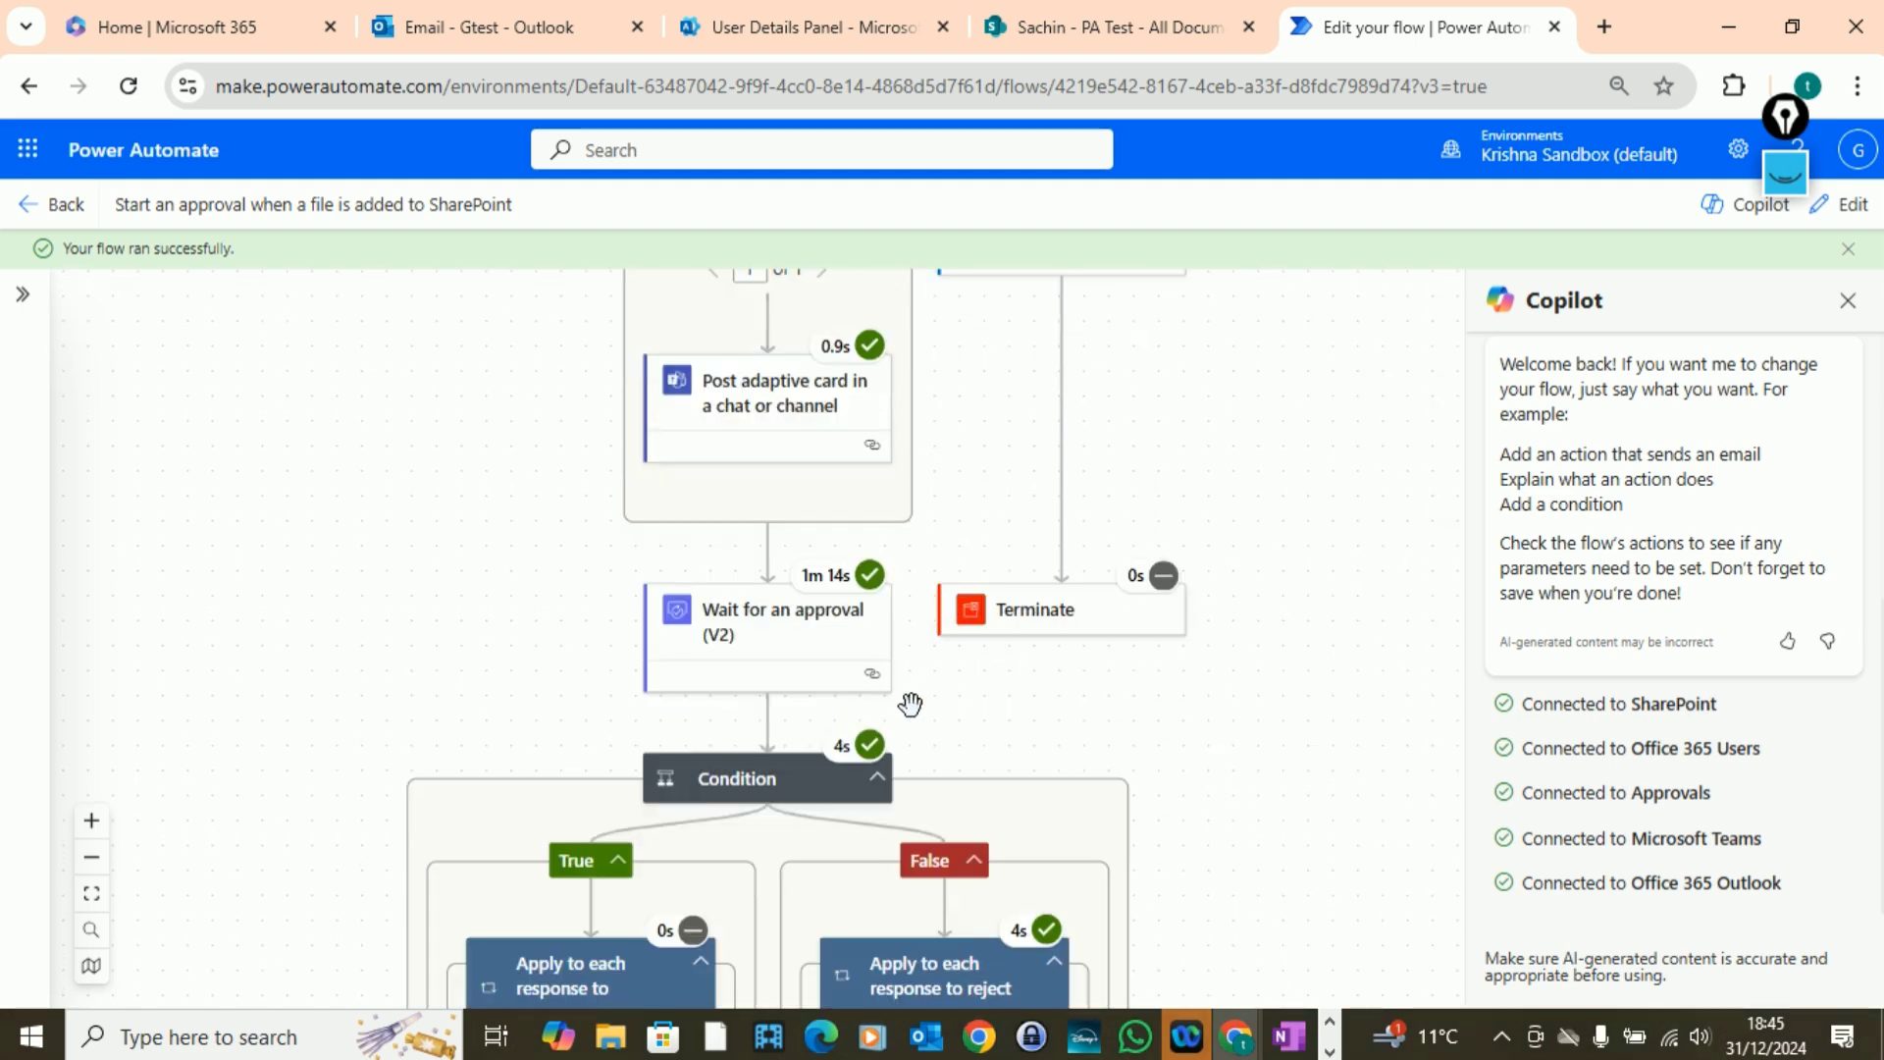
pyautogui.scroll(-5, 1266, 746)
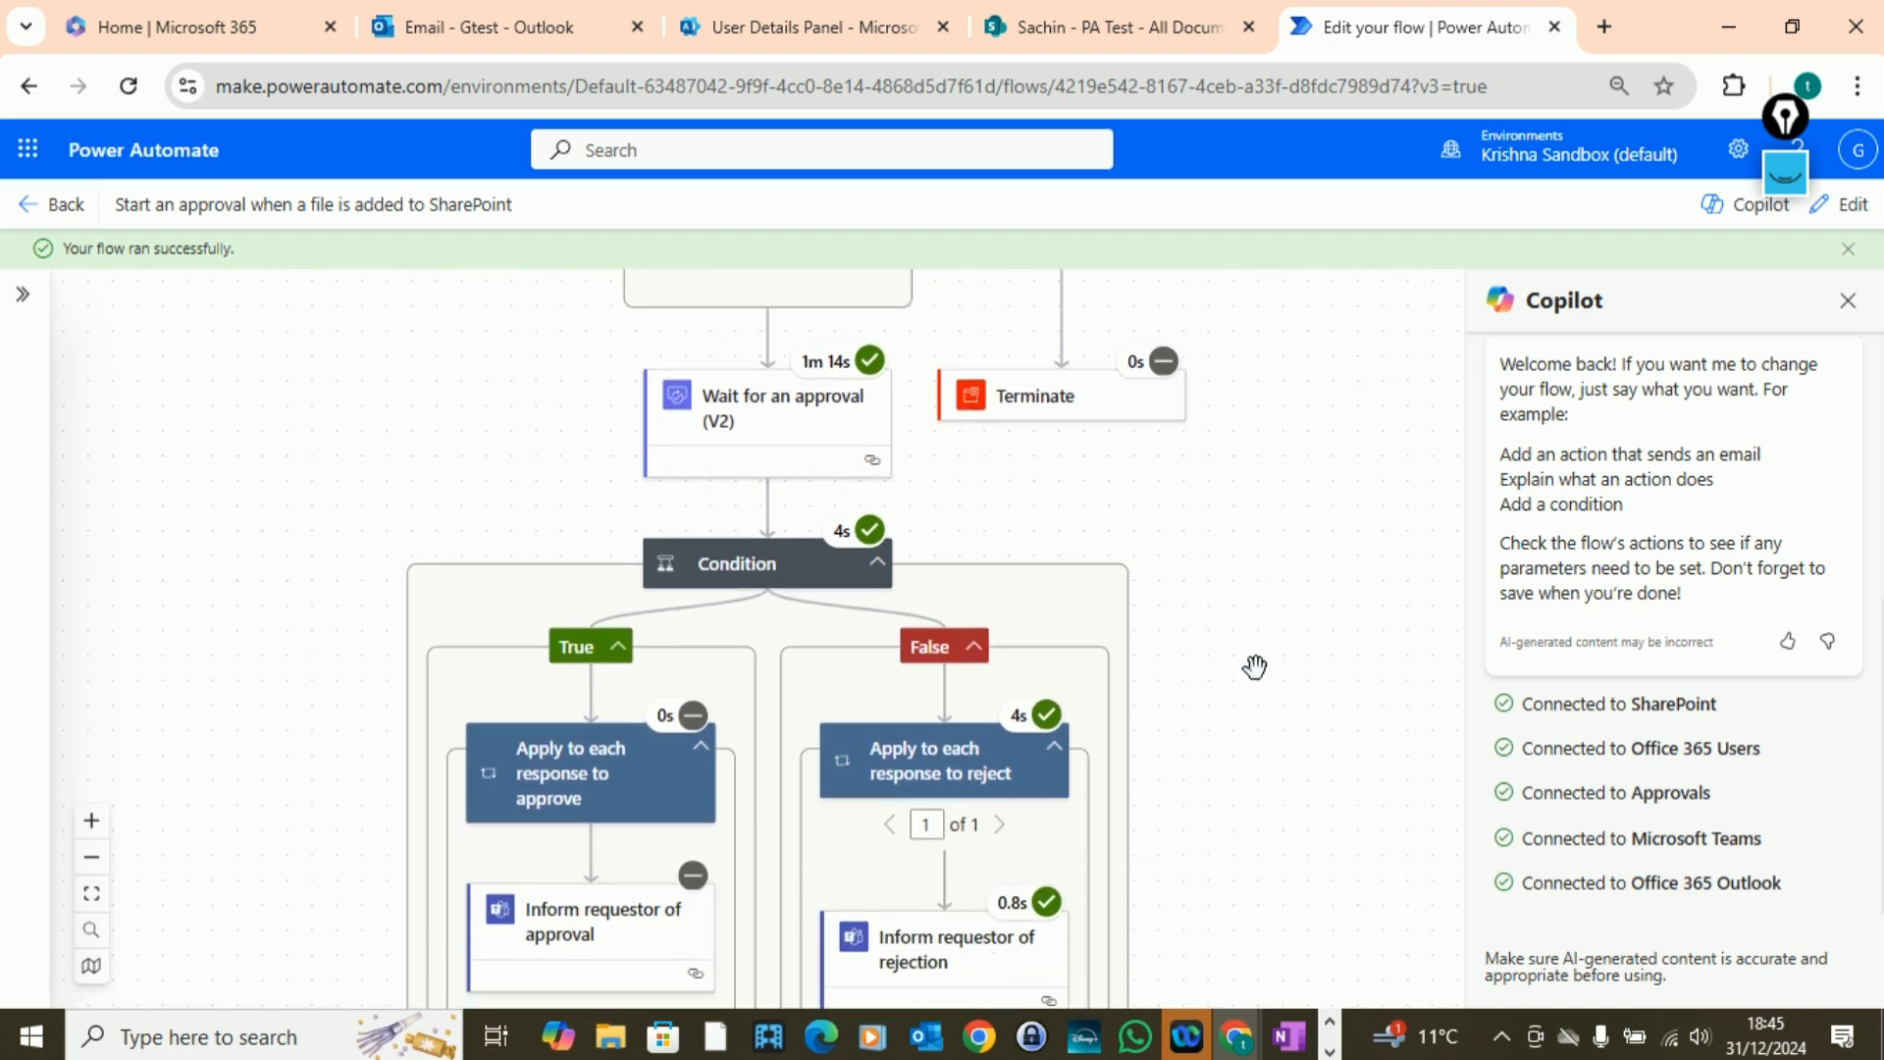
# - Mark the reject-response loop and the rejection notification in the False branch with hand-drawn check marks, and put the annotation tools away
pyautogui.click(1786, 182)
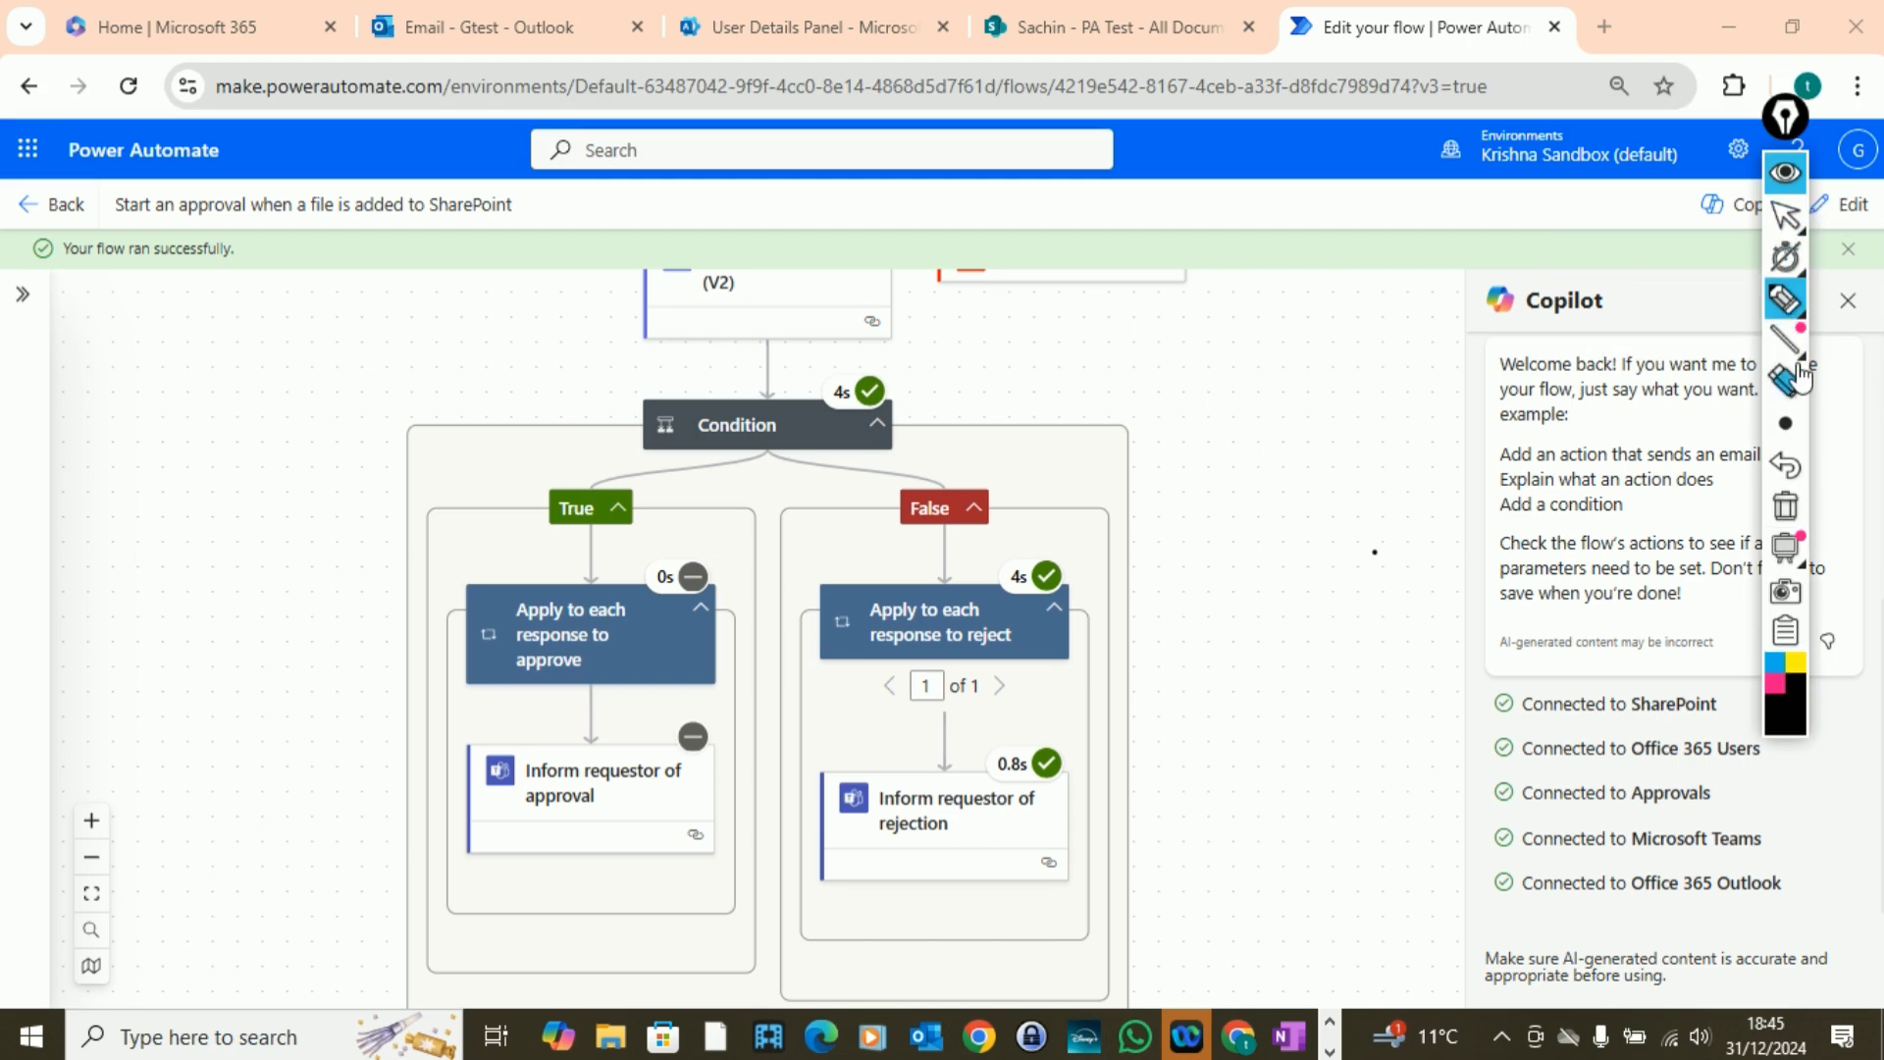
pyautogui.click(1784, 302)
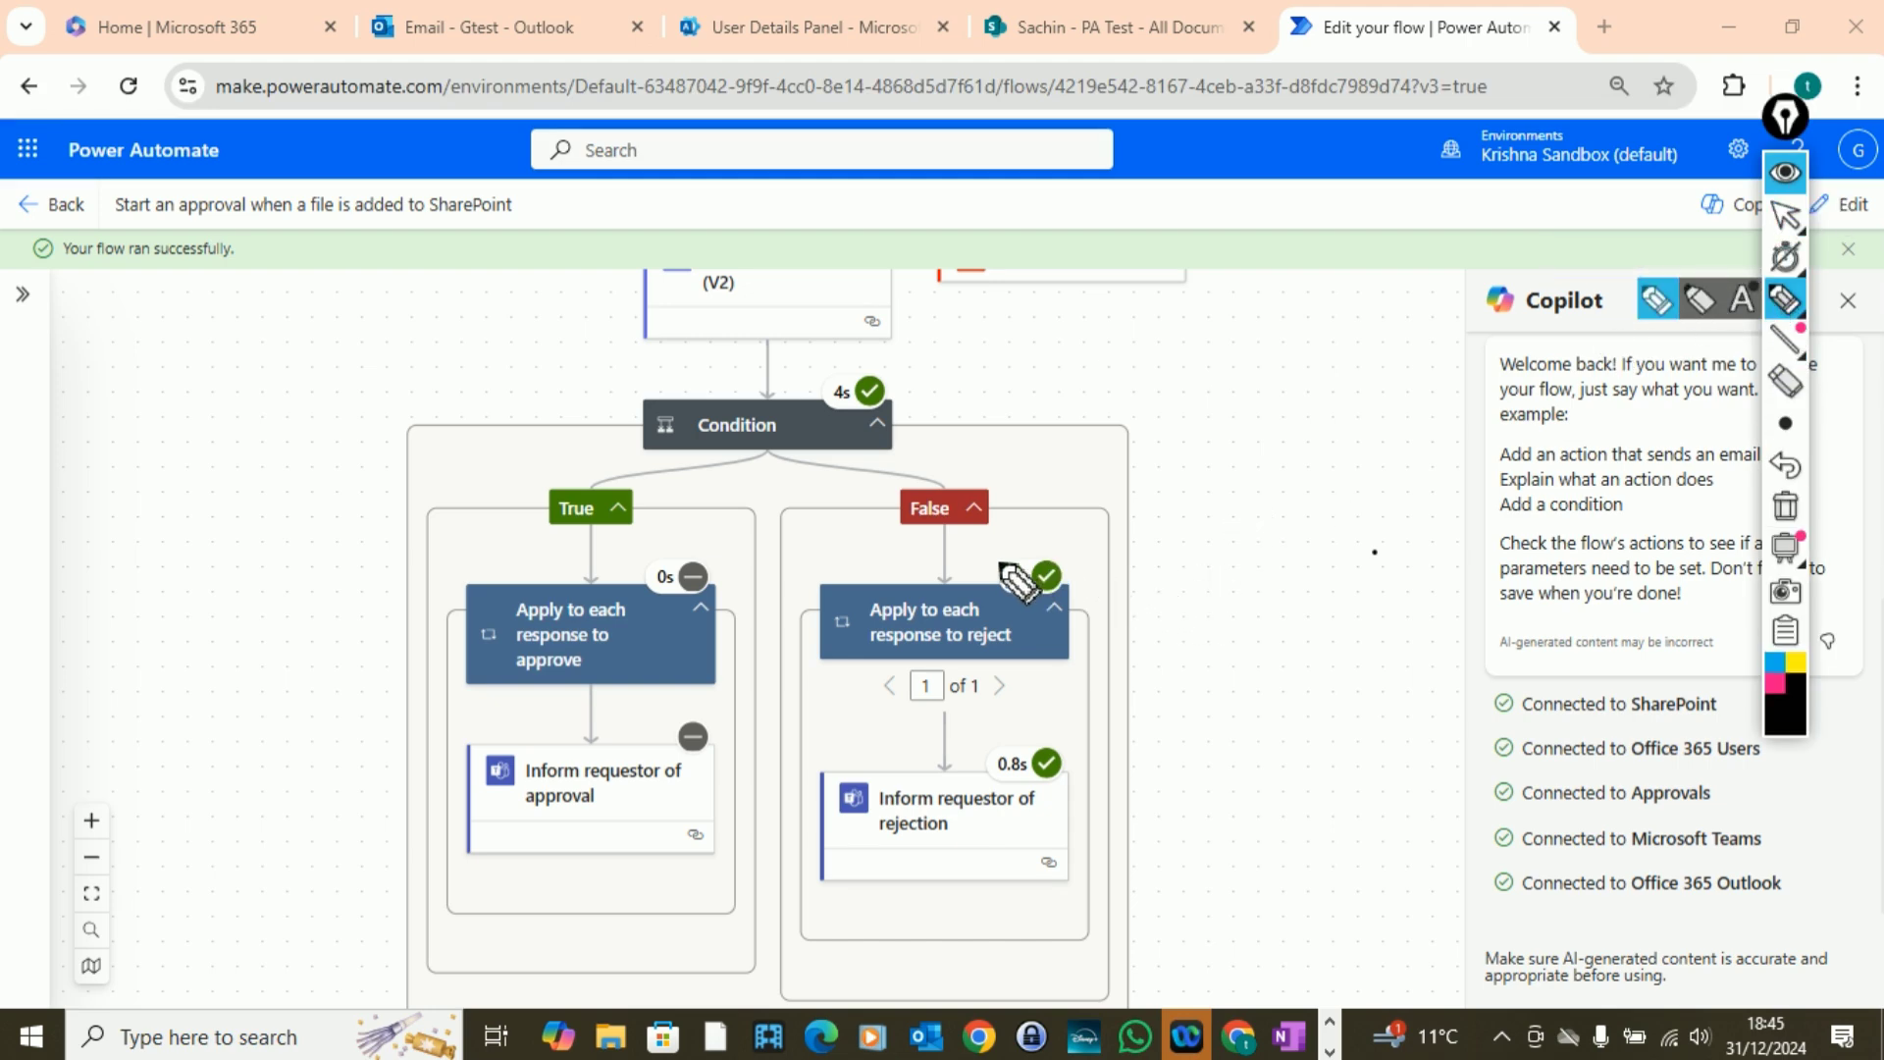
pyautogui.moveTo(1164, 603); pyautogui.dragTo(1310, 551)
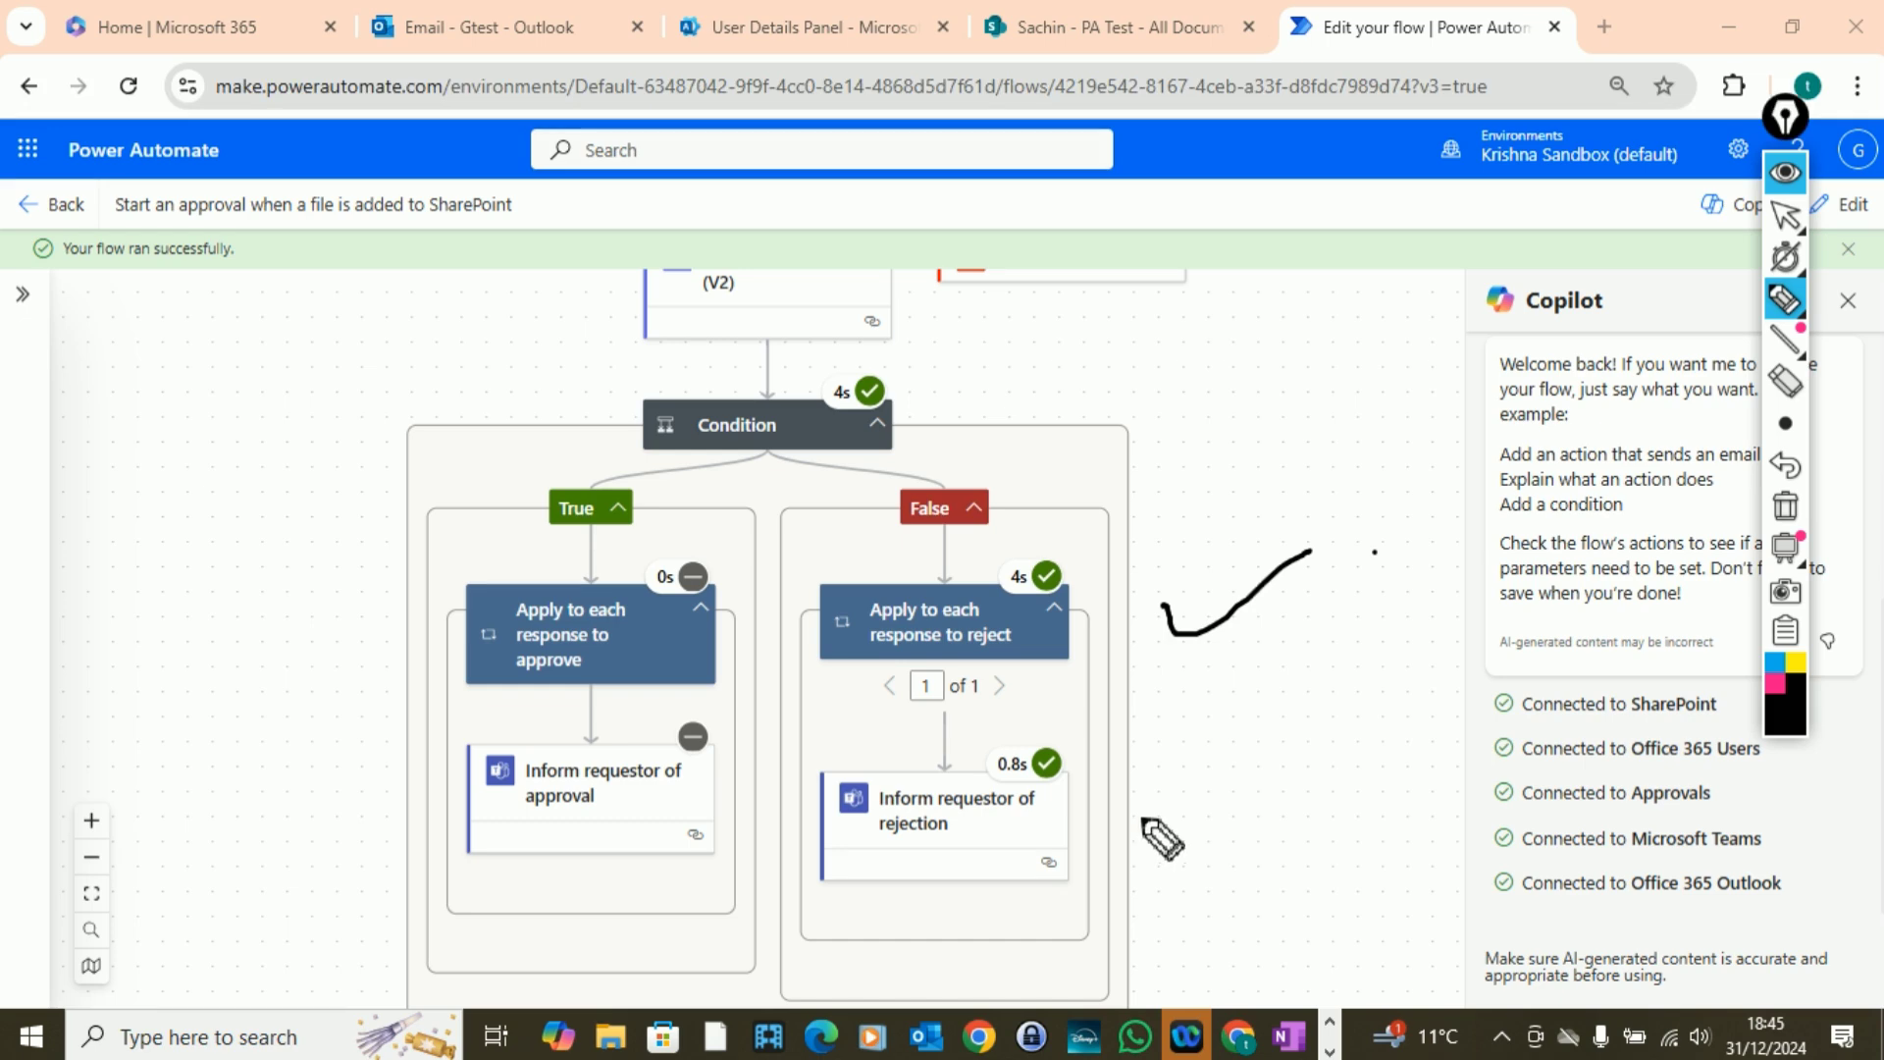
pyautogui.moveTo(1151, 821); pyautogui.dragTo(1295, 779)
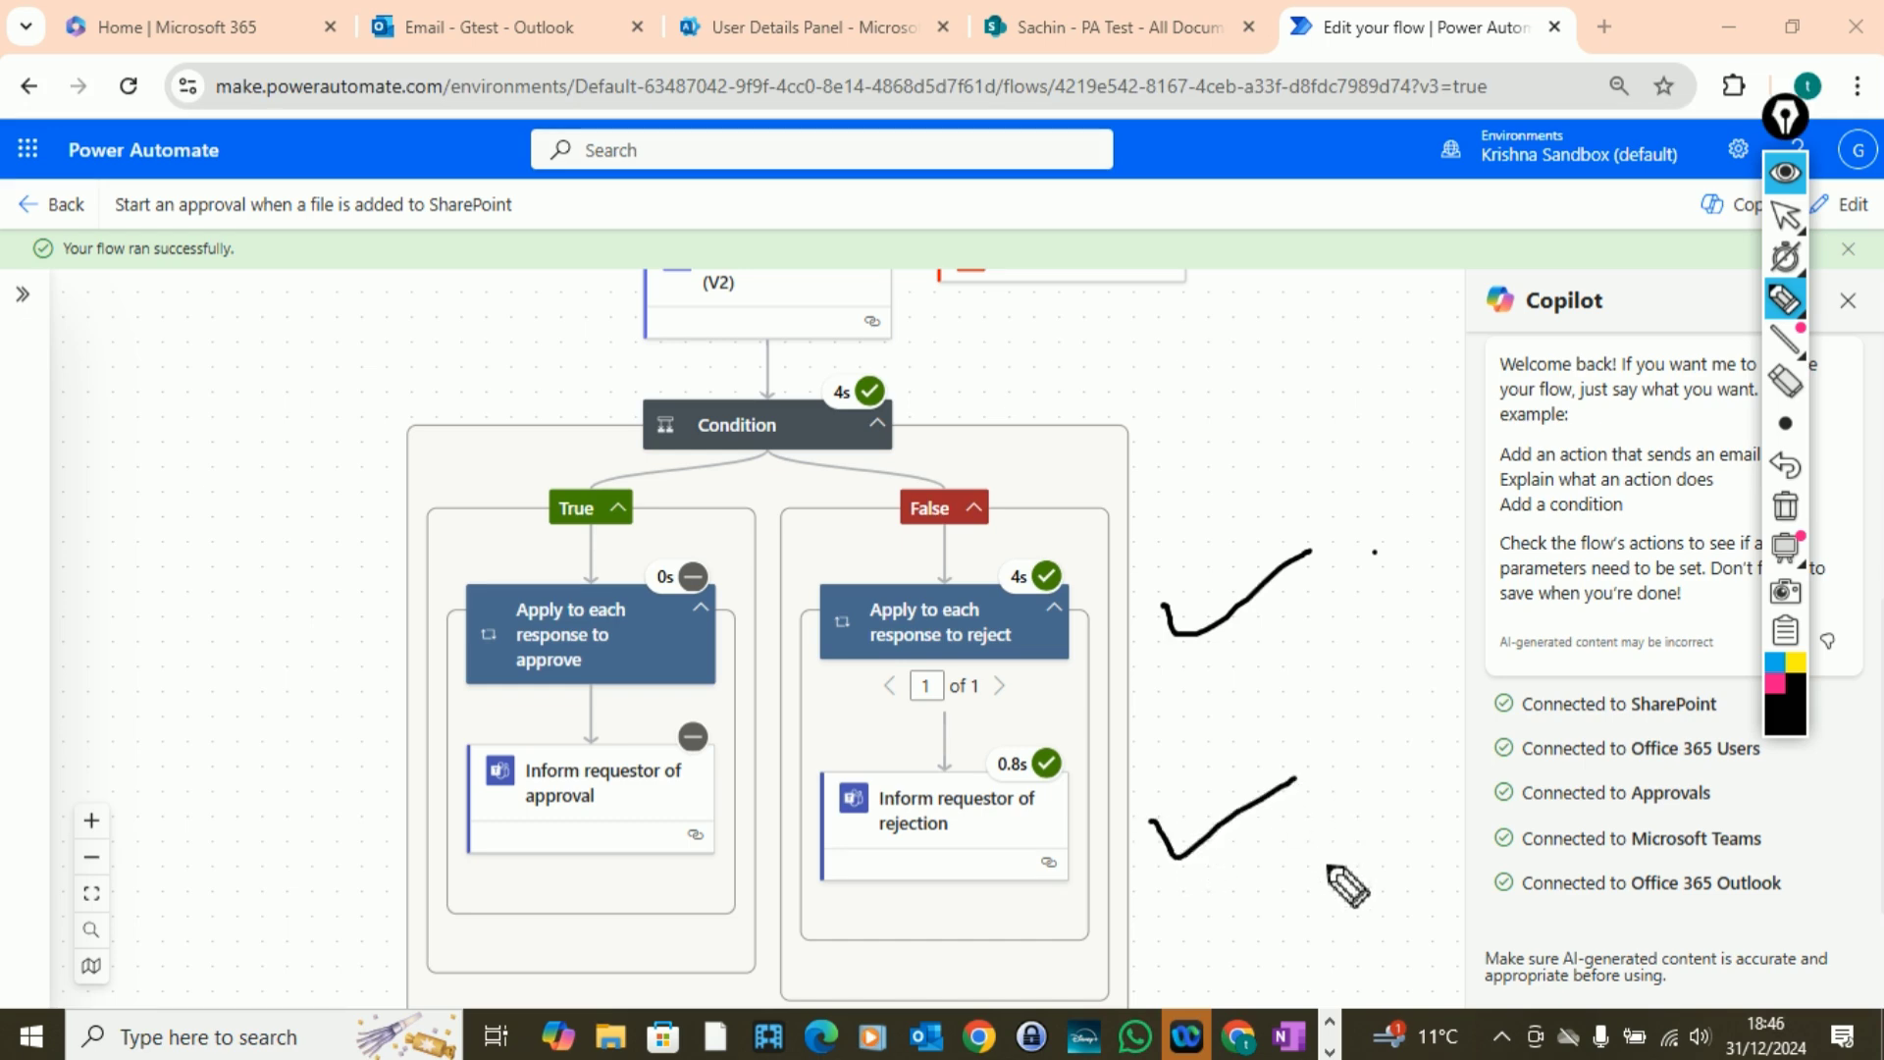
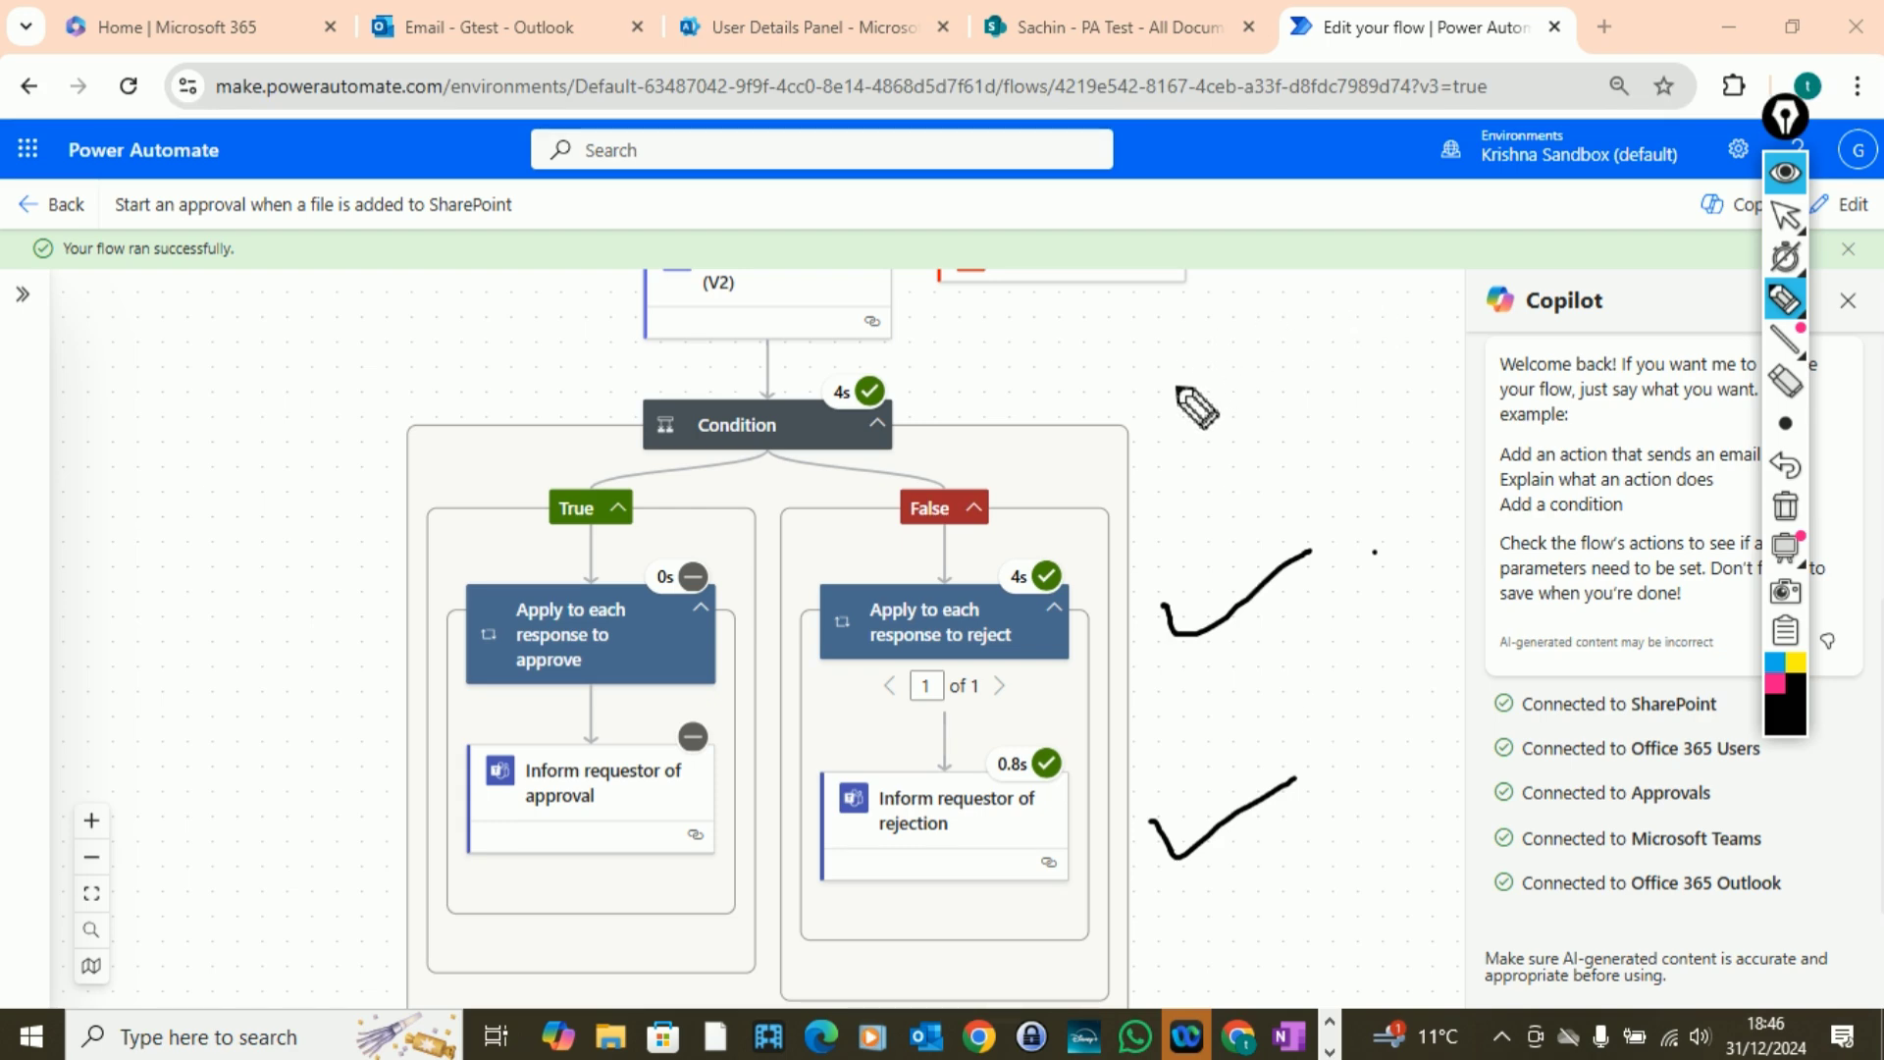
pyautogui.click(1788, 179)
# - Leave the run view for the flow's details page and review its 28-day run history
pyautogui.scroll(2, 1282, 594)
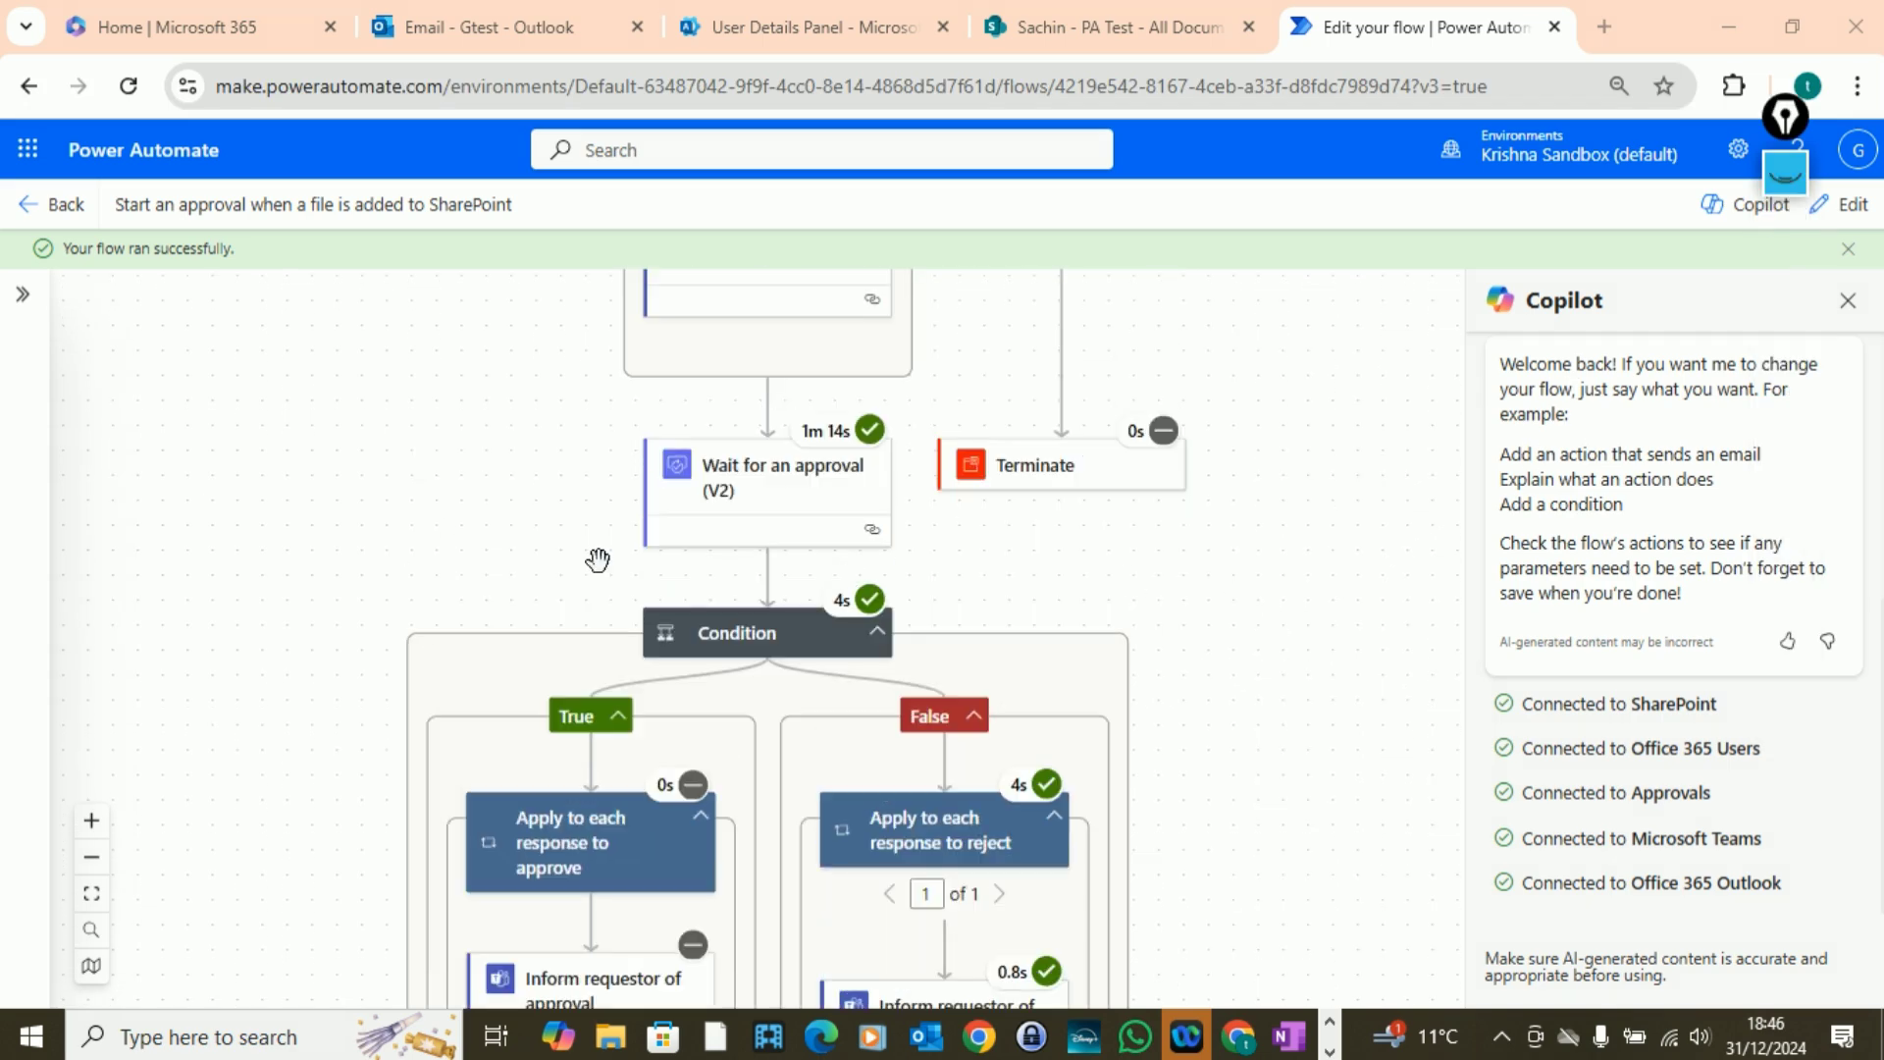
pyautogui.click(57, 205)
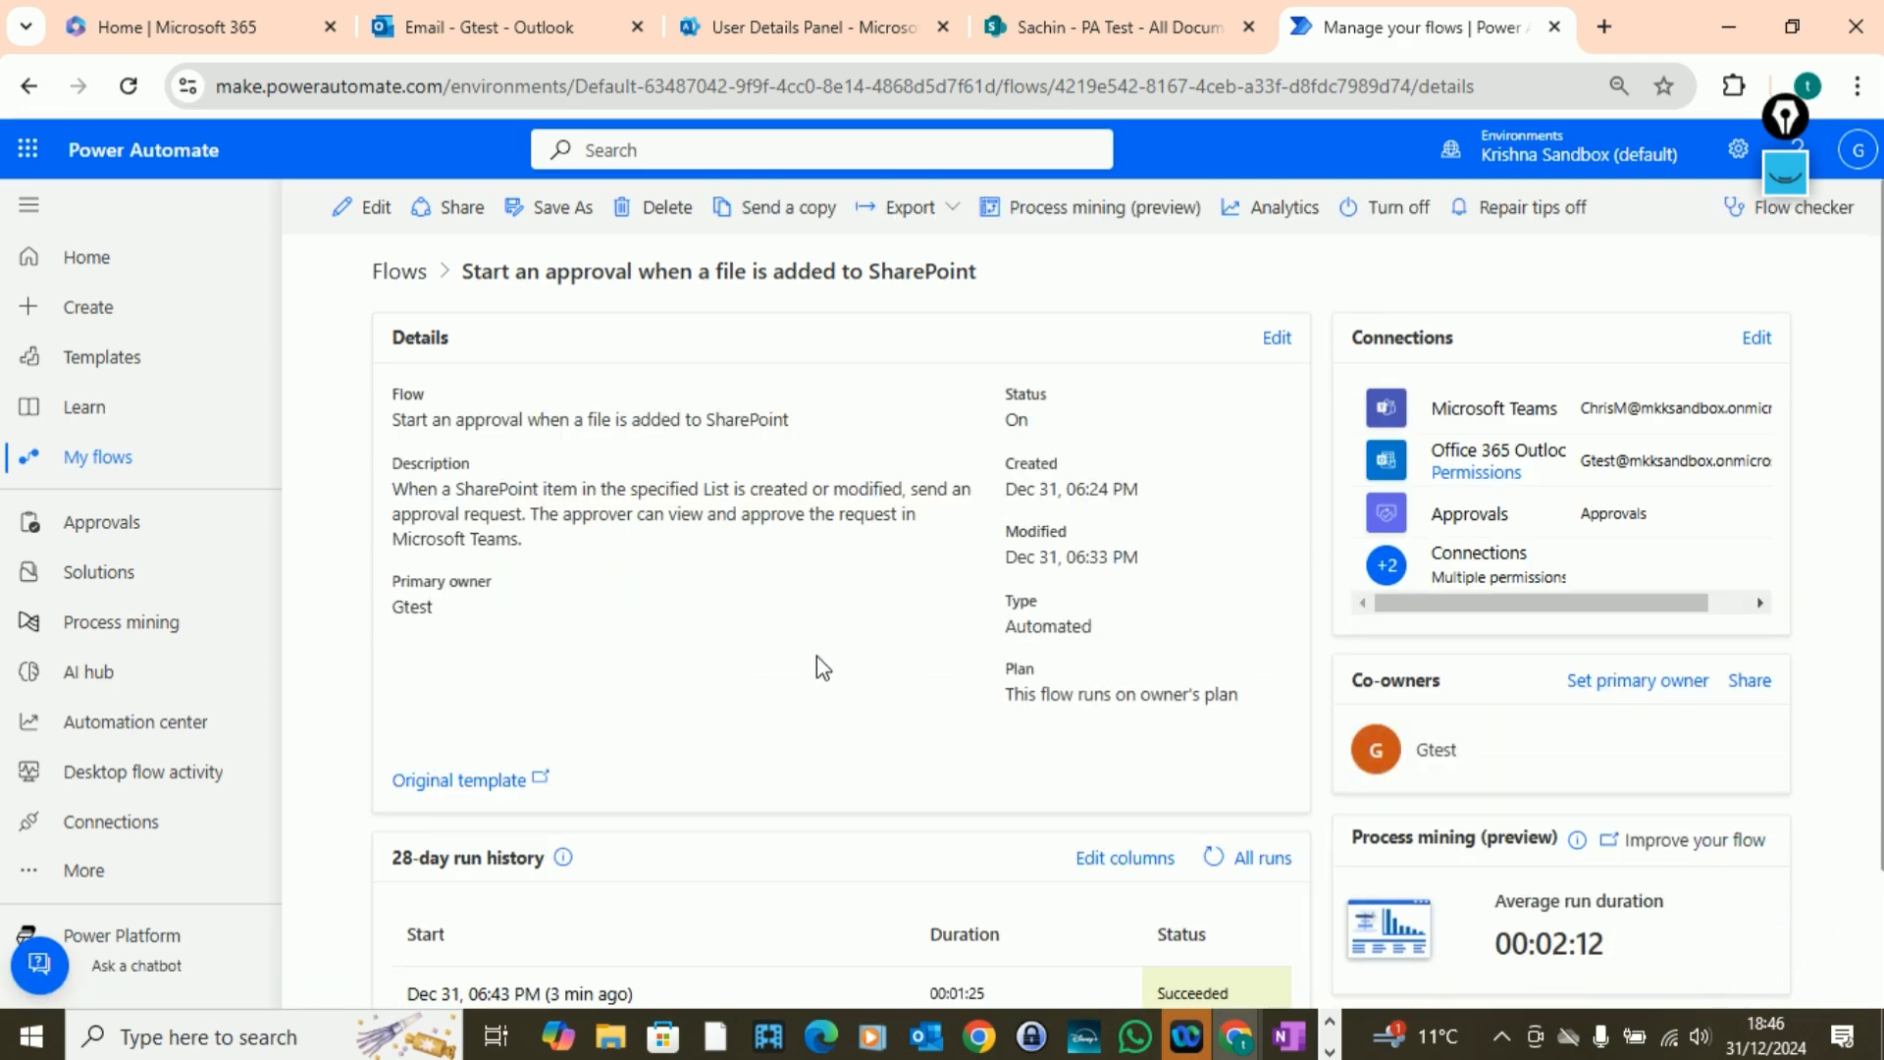
pyautogui.scroll(-2, 814, 696)
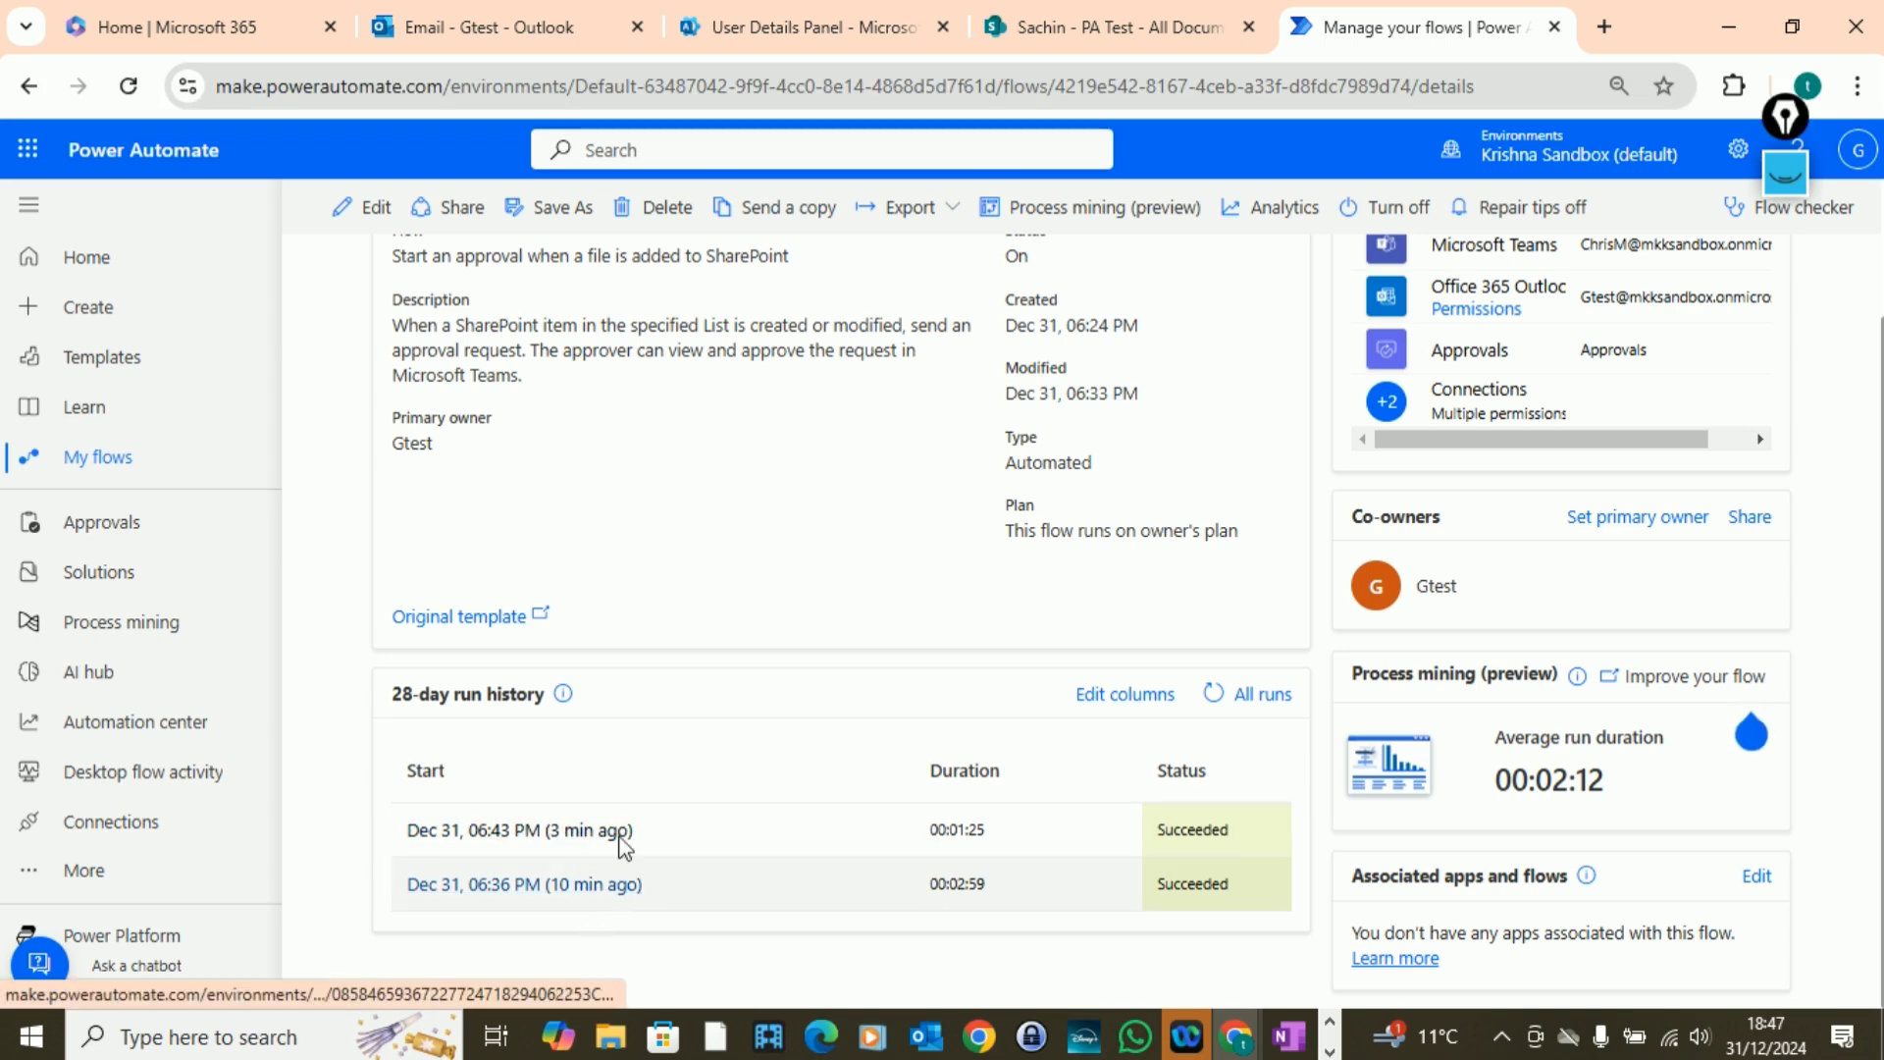
pyautogui.scroll(2, 726, 844)
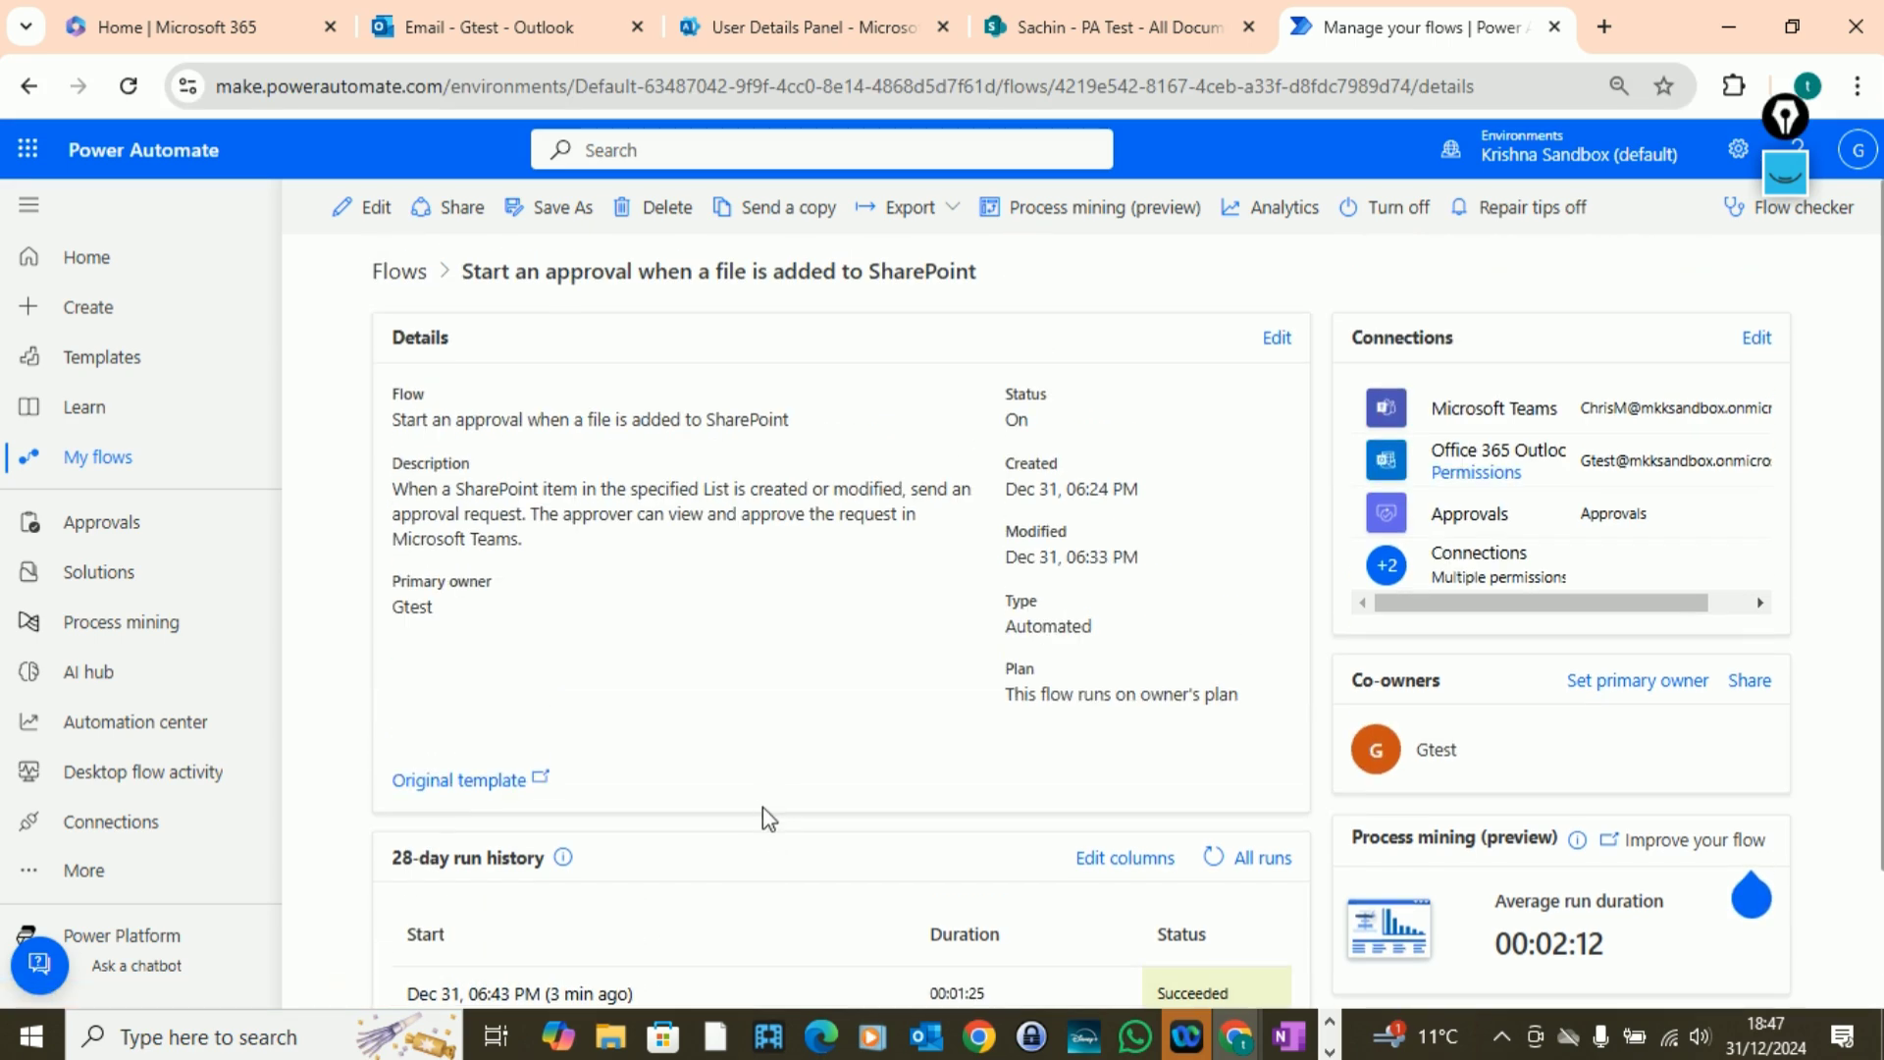